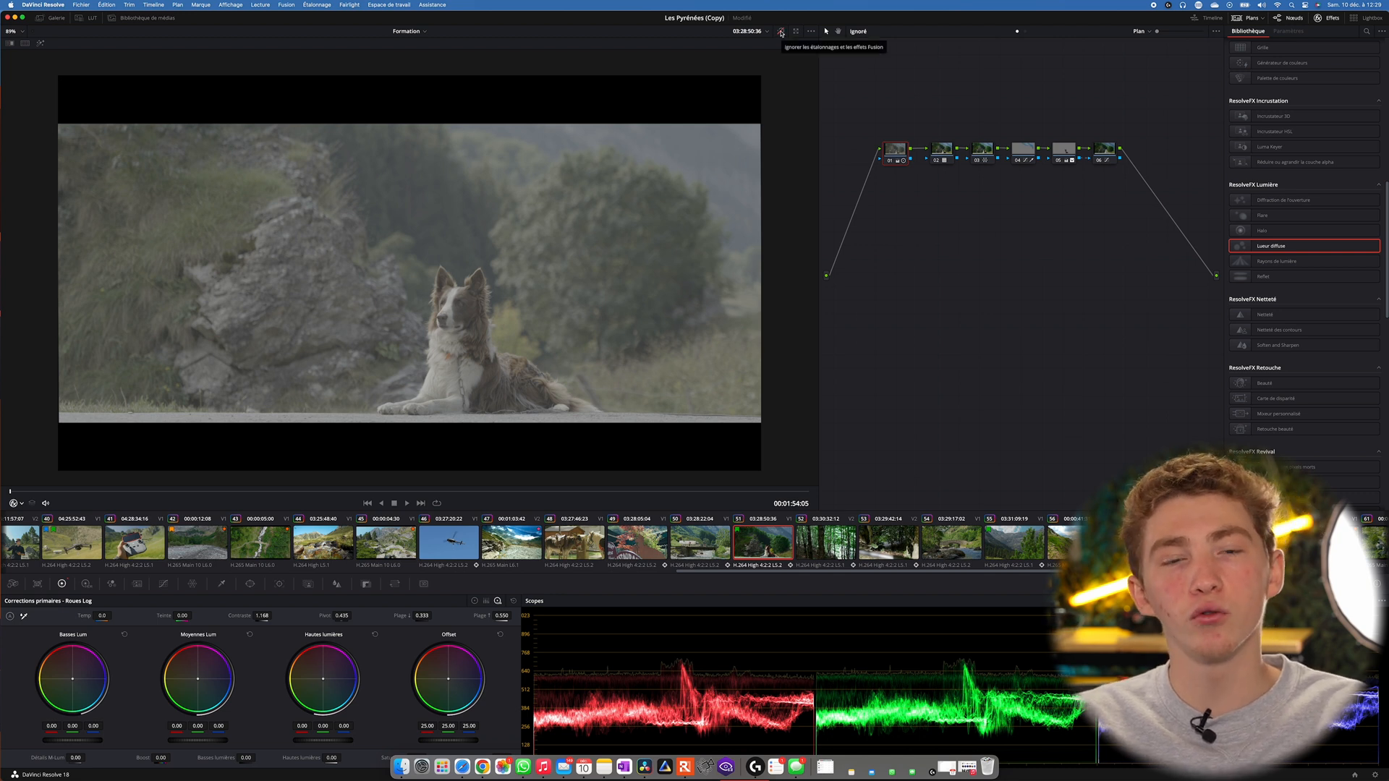
Turn off the grade bypass and park the disconnected six-node chain at the bottom of the node graph
{"action": "left_click", "coordinate": [782, 32]}
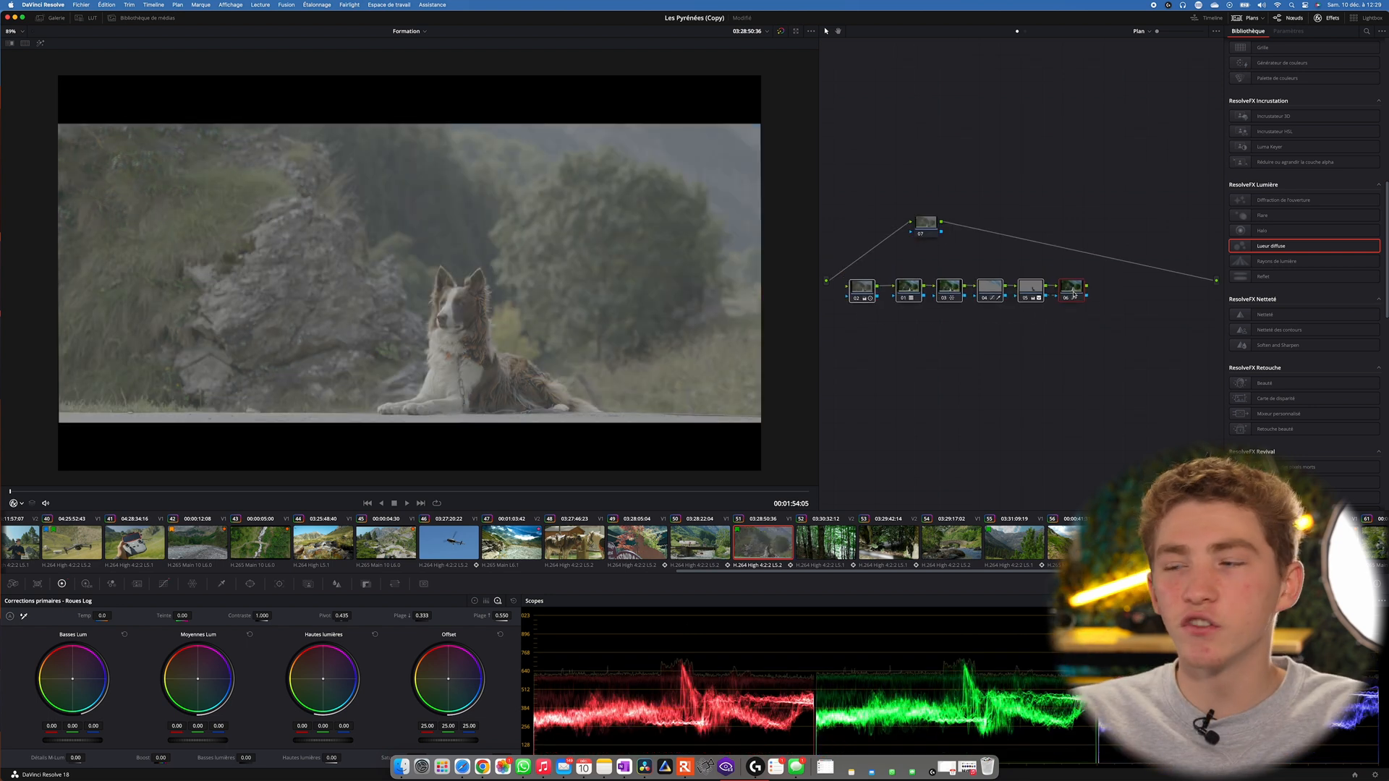
{"action": "left_click_drag", "start_coordinate": [1069, 291], "coordinate": [1059, 434]}
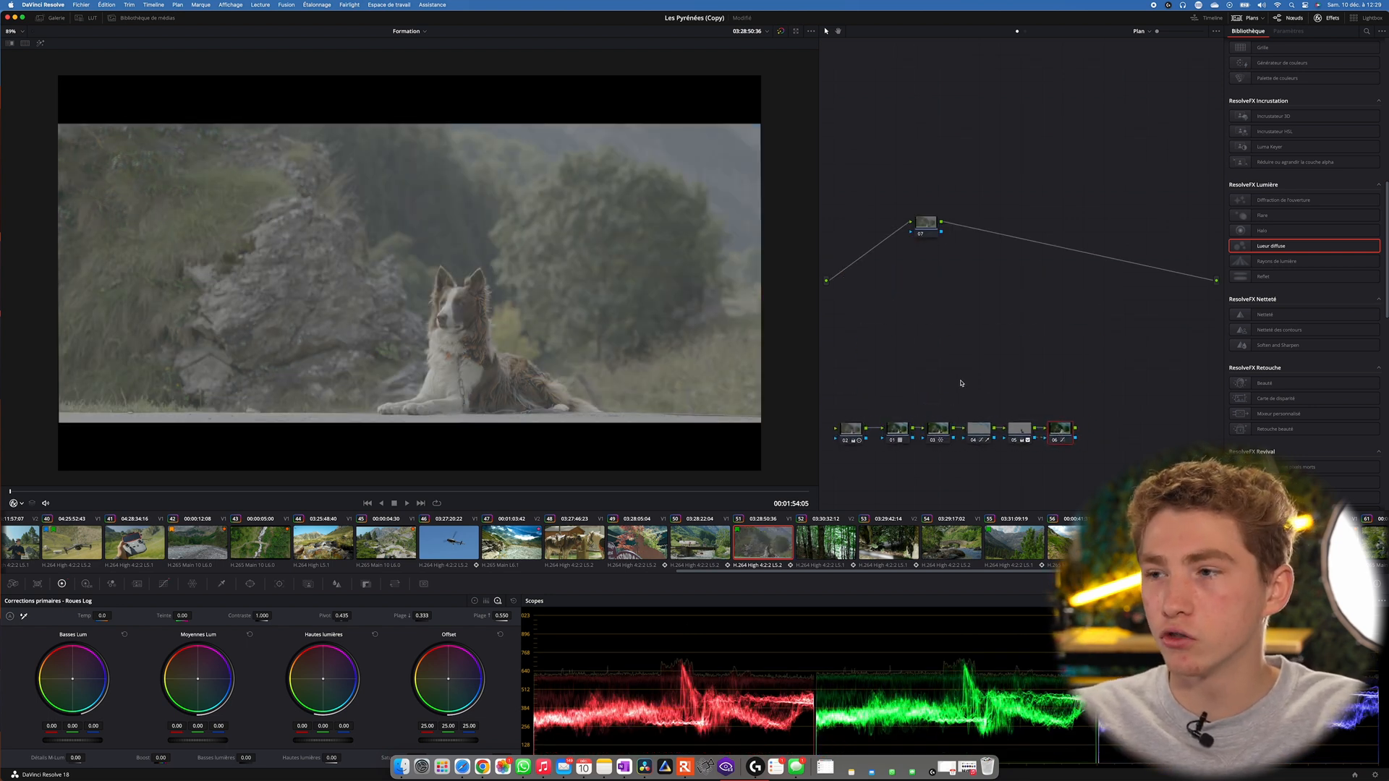
{"action": "left_click_drag", "start_coordinate": [836, 398], "coordinate": [1064, 445]}
{"action": "left_click_drag", "start_coordinate": [1060, 430], "coordinate": [1065, 440]}
{"action": "left_click", "coordinate": [1034, 382]}
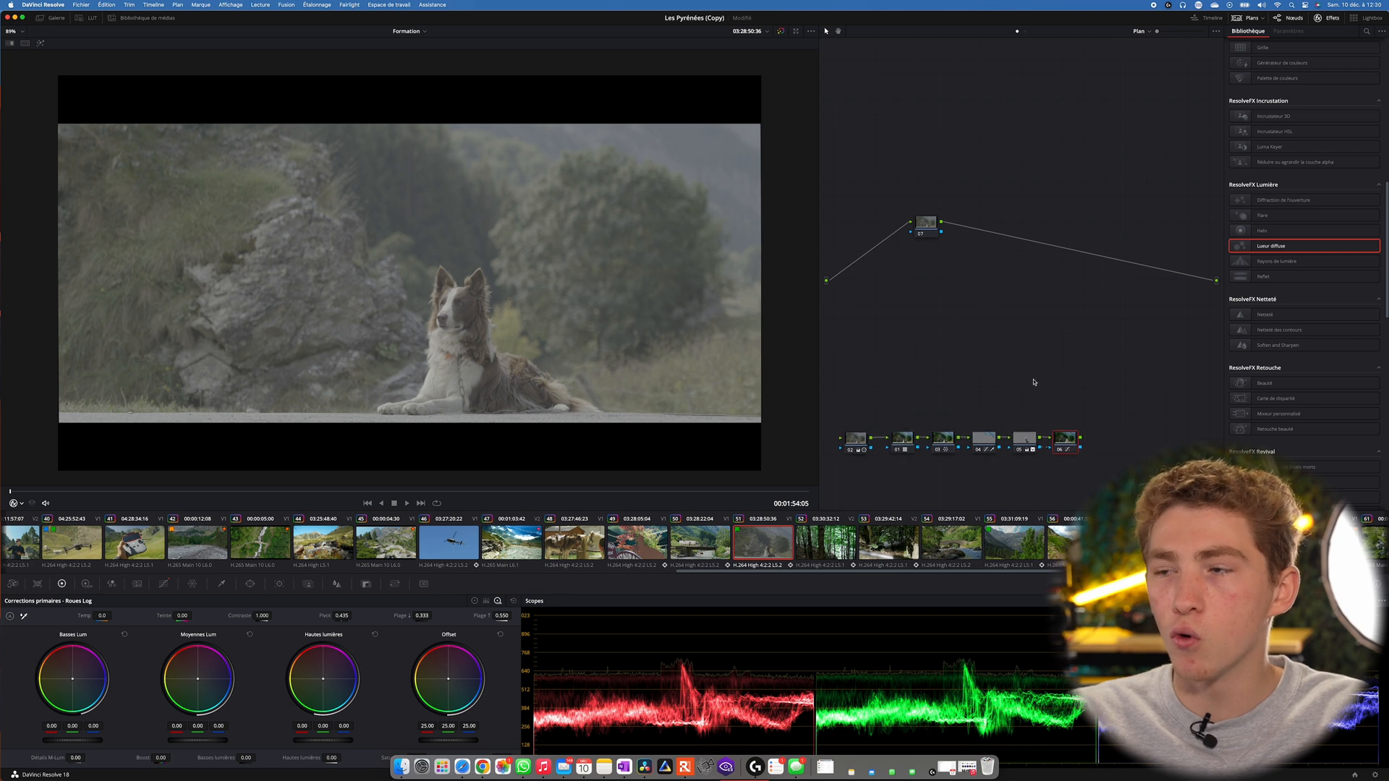
Reposition the ungraded first node, add a serial node after it and line up the two nodes
{"action": "left_click_drag", "start_coordinate": [921, 222], "coordinate": [896, 210]}
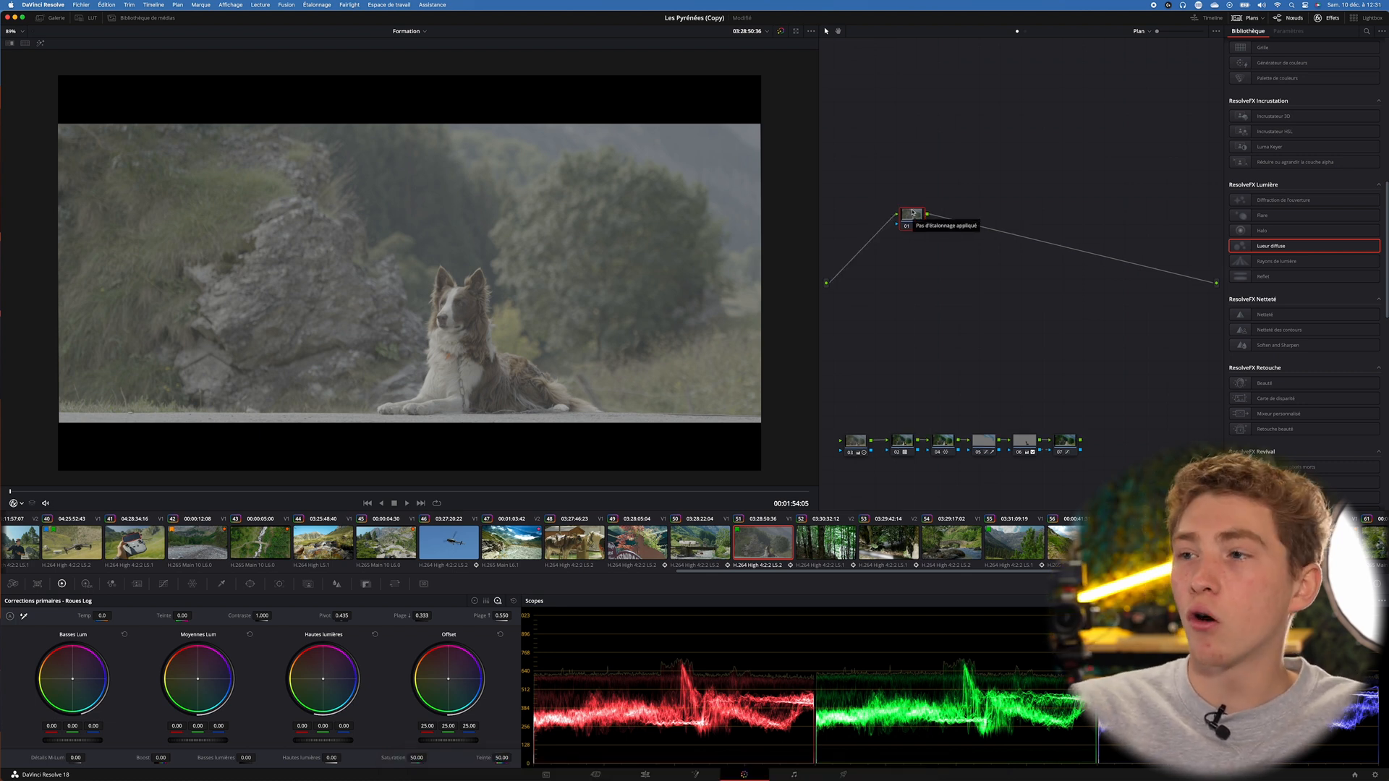
{"action": "mouse_move", "coordinate": [910, 212]}
{"action": "left_mouse_down"}
{"action": "mouse_move", "coordinate": [846, 220]}
{"action": "mouse_move", "coordinate": [900, 212]}
{"action": "left_mouse_up"}
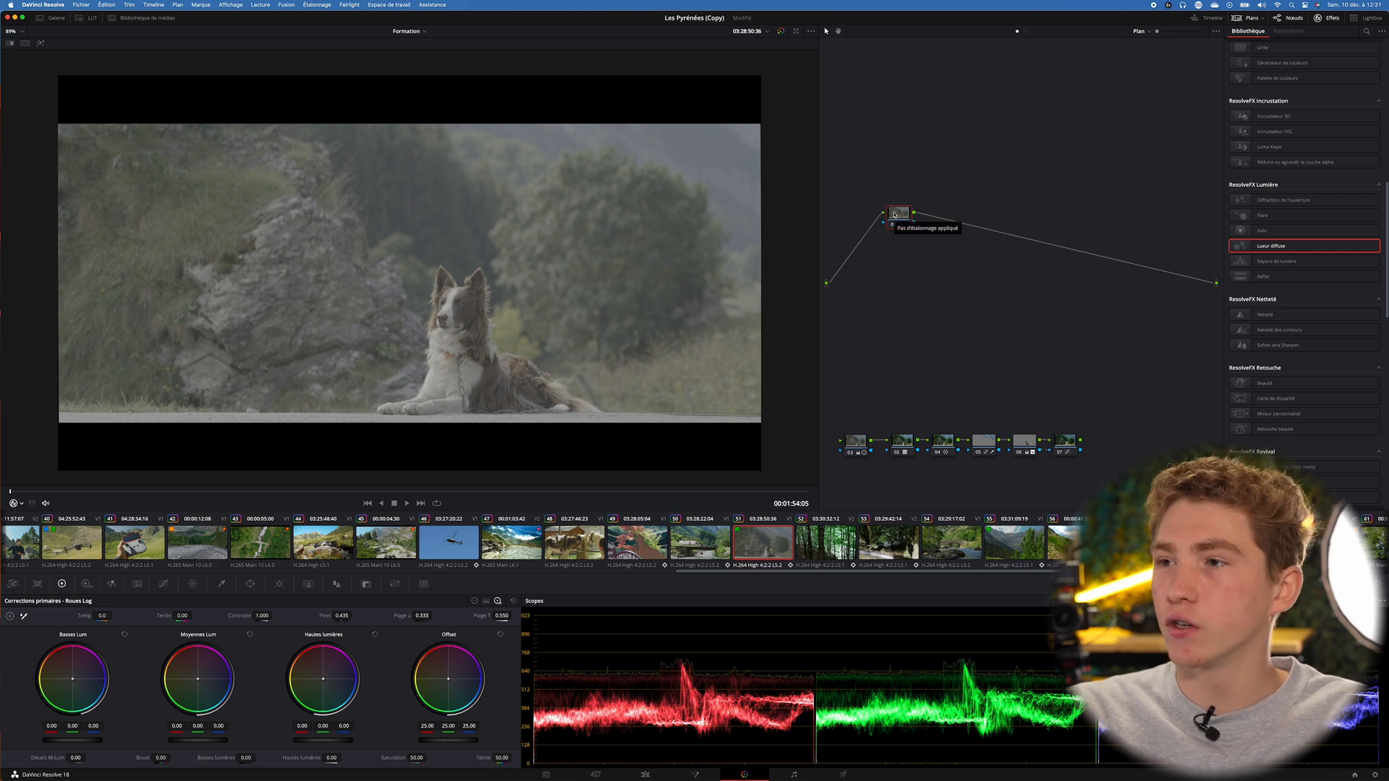
{"action": "key", "text": "alt+s"}
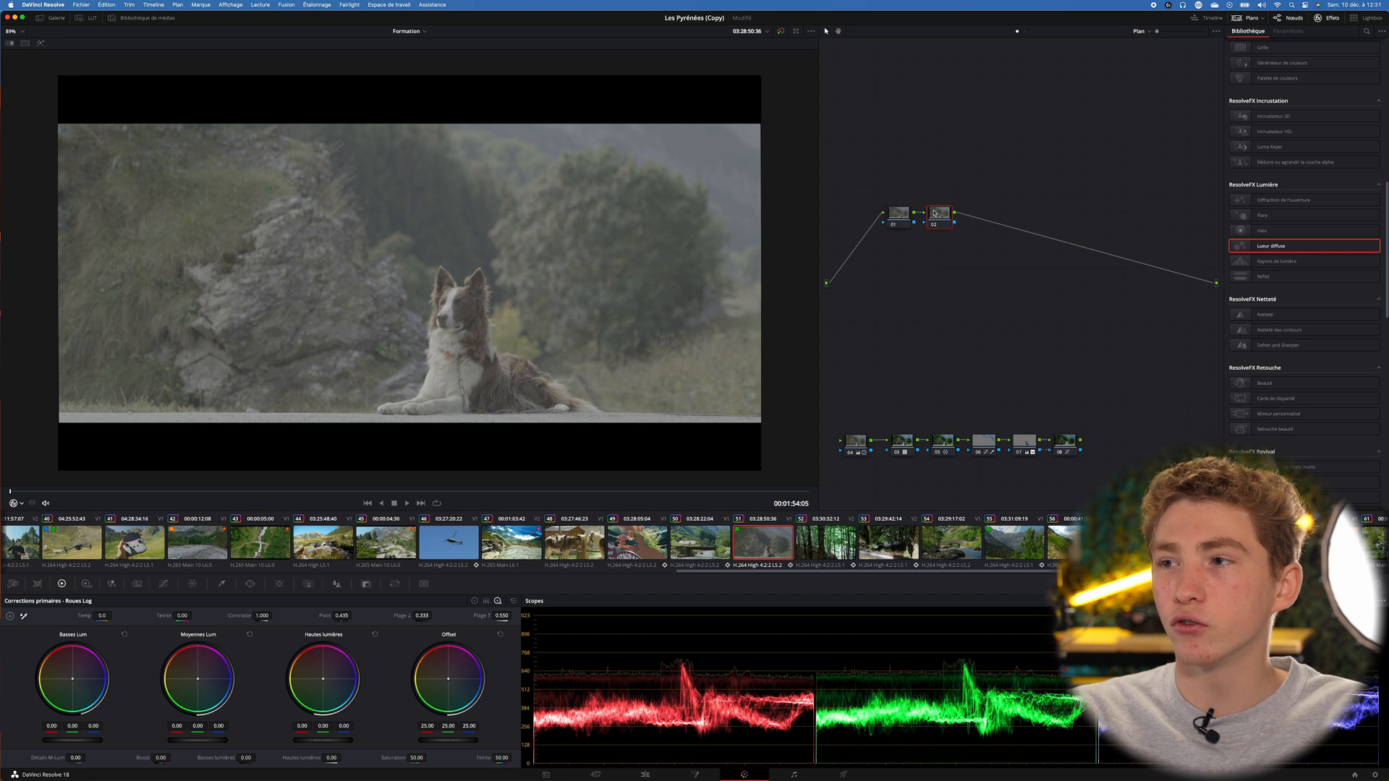
{"action": "mouse_move", "coordinate": [940, 217]}
{"action": "left_mouse_down"}
{"action": "mouse_move", "coordinate": [959, 219]}
{"action": "mouse_move", "coordinate": [947, 214]}
{"action": "left_mouse_up"}
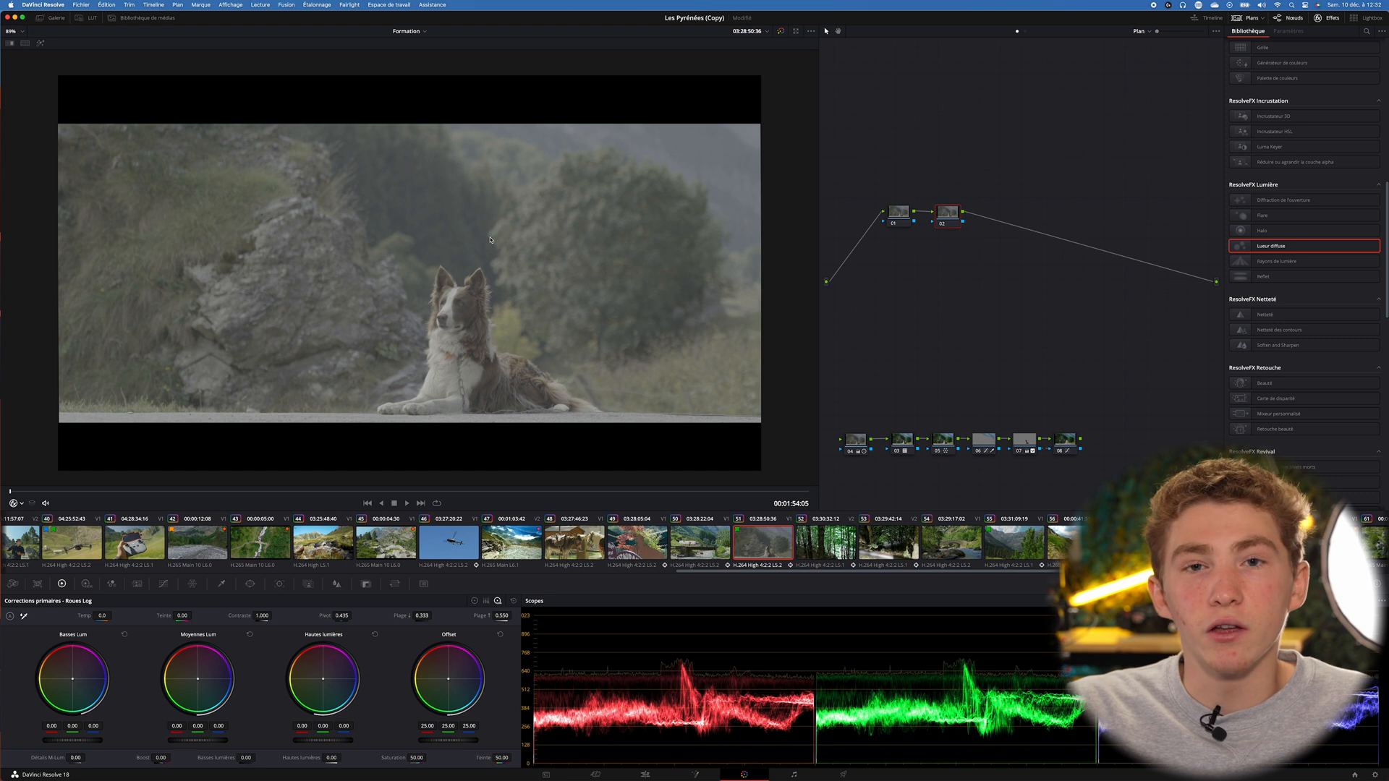
{"action": "left_click_drag", "start_coordinate": [951, 216], "coordinate": [942, 217]}
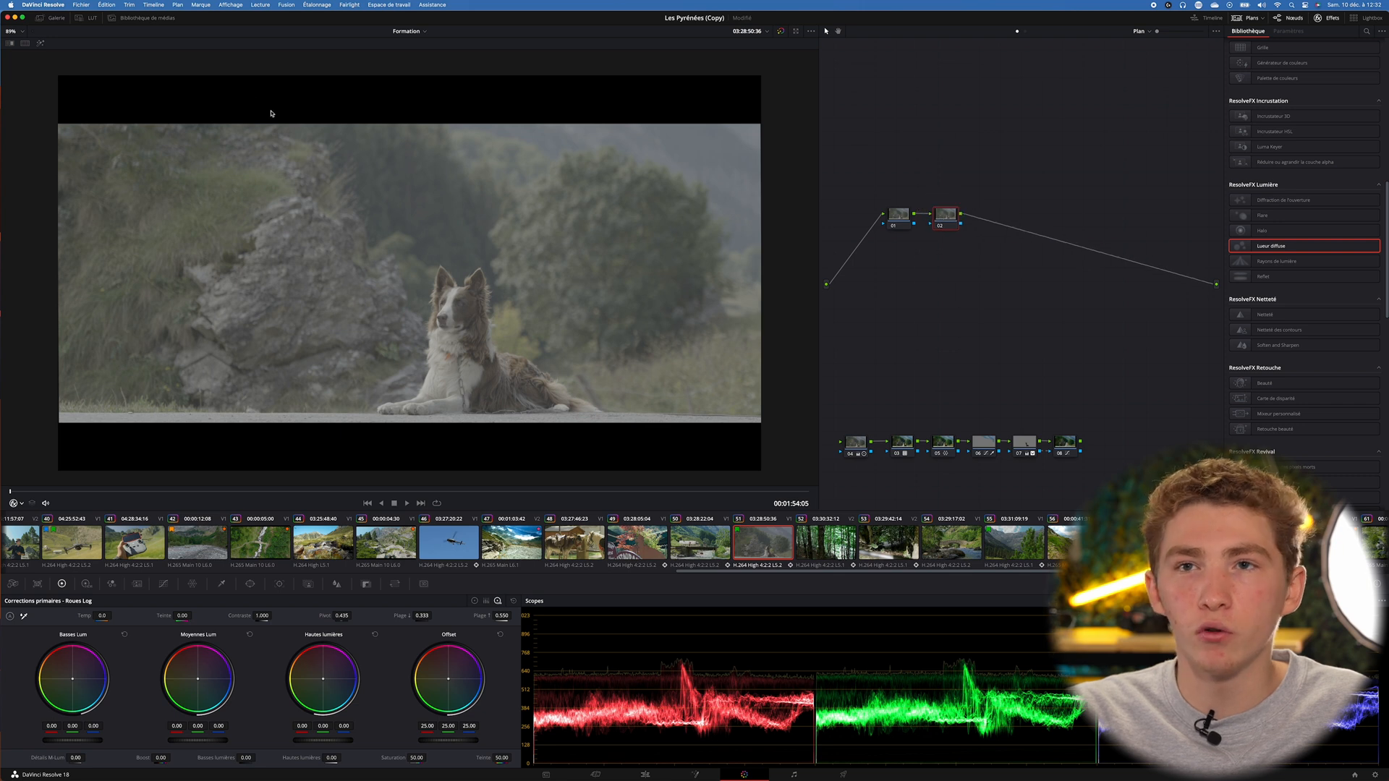
Browse the Sony and favourite LUTs, and apply SLog3SGamut3.CineToLC-709 from the favourites to node 02
{"action": "left_click", "coordinate": [81, 17]}
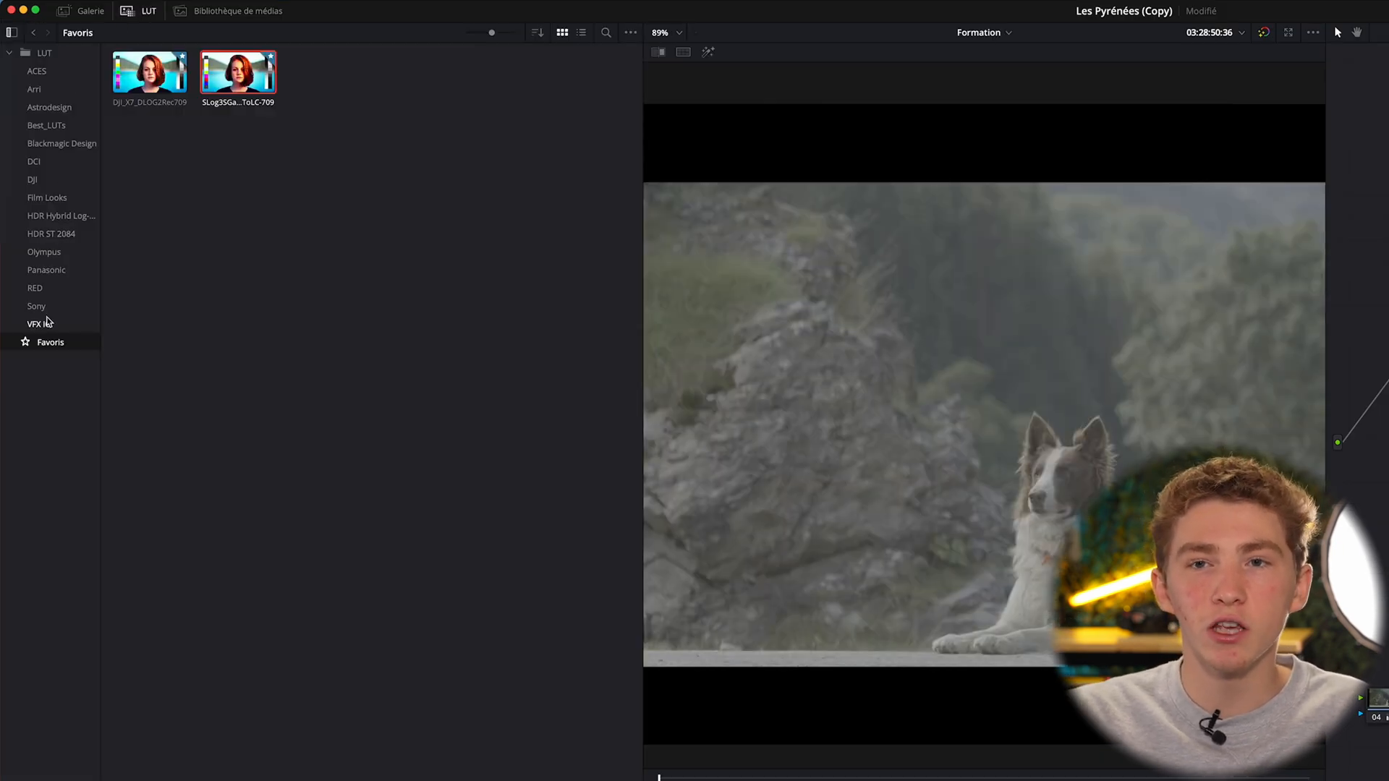
{"action": "left_click", "coordinate": [42, 307]}
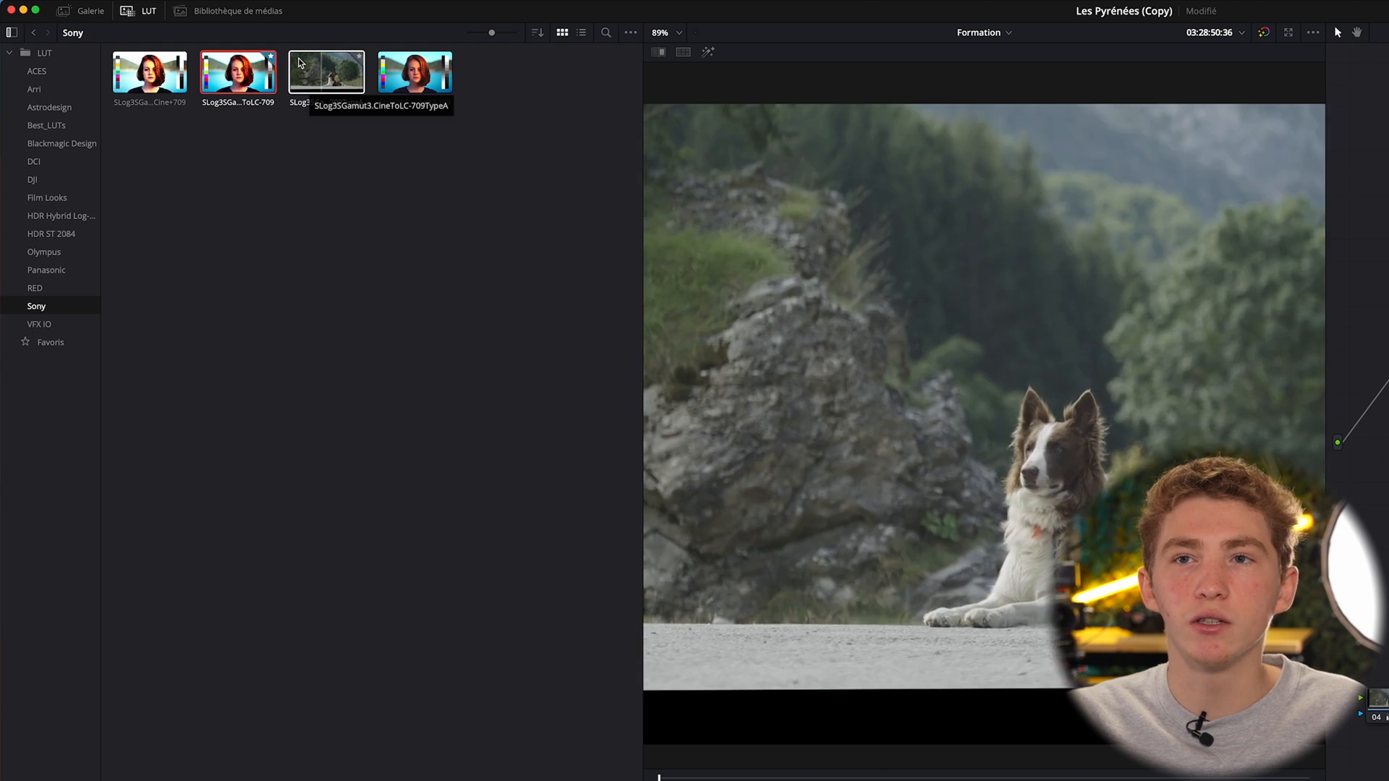
{"action": "left_click", "coordinate": [47, 345]}
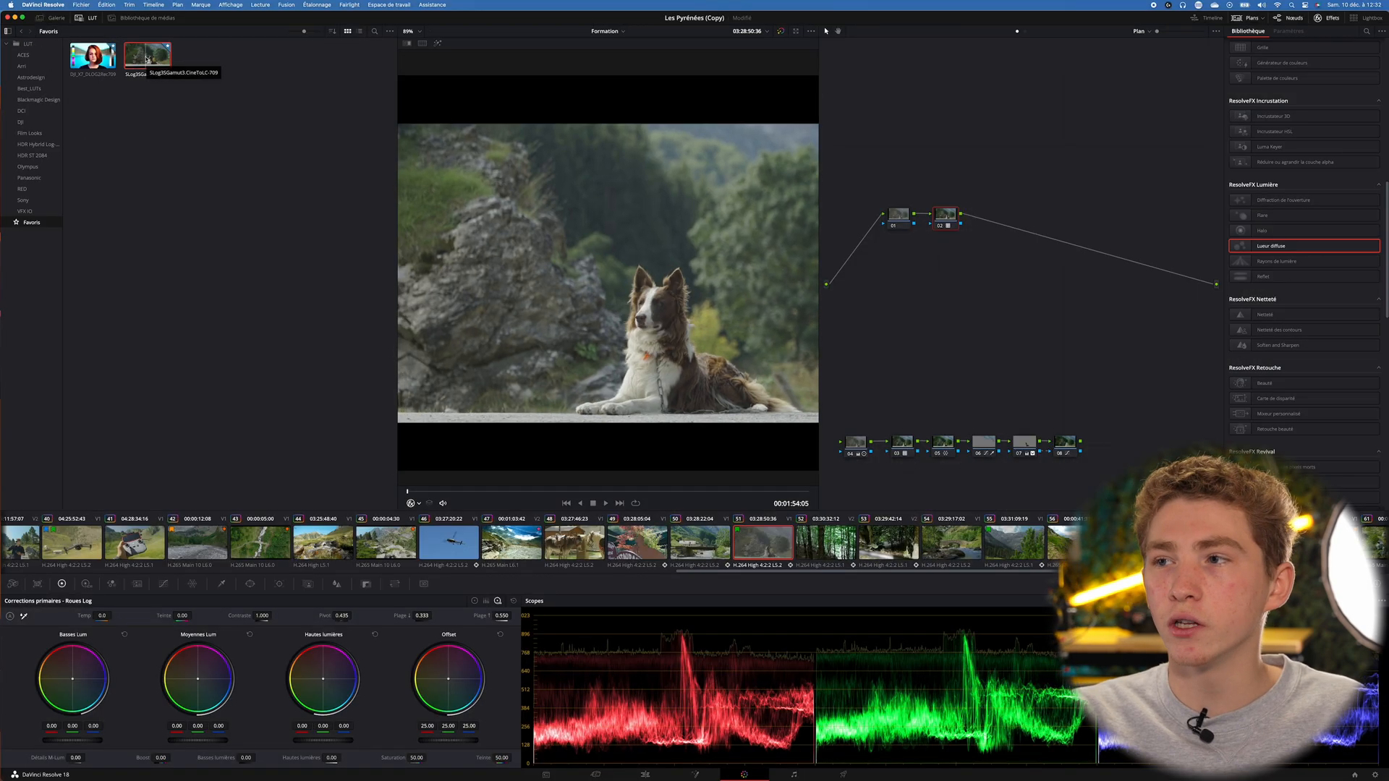
{"action": "left_click_drag", "start_coordinate": [147, 60], "coordinate": [942, 229]}
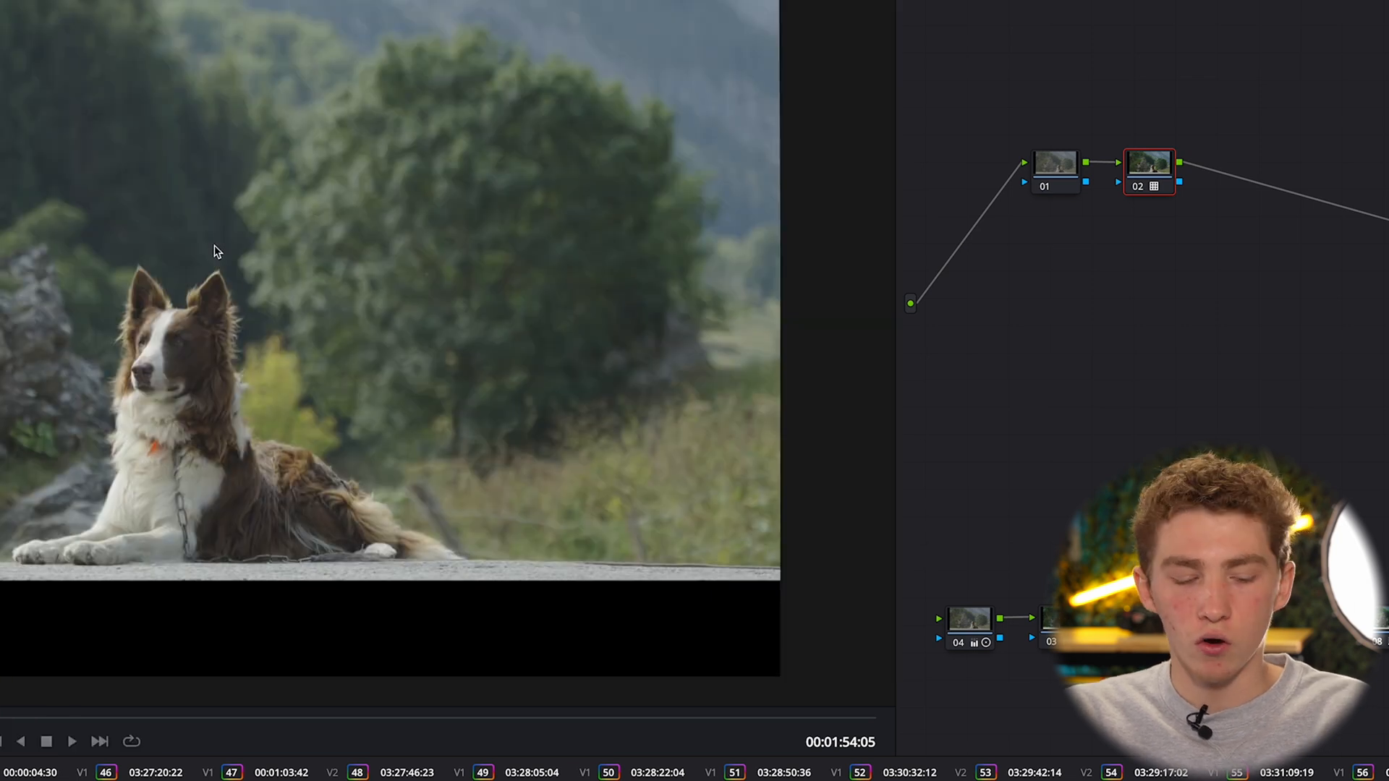
Compare the image before and after the LUT by repeatedly disabling and enabling node 02
{"action": "key", "text": "ctrl+d"}
{"action": "key", "text": "ctrl+d"}
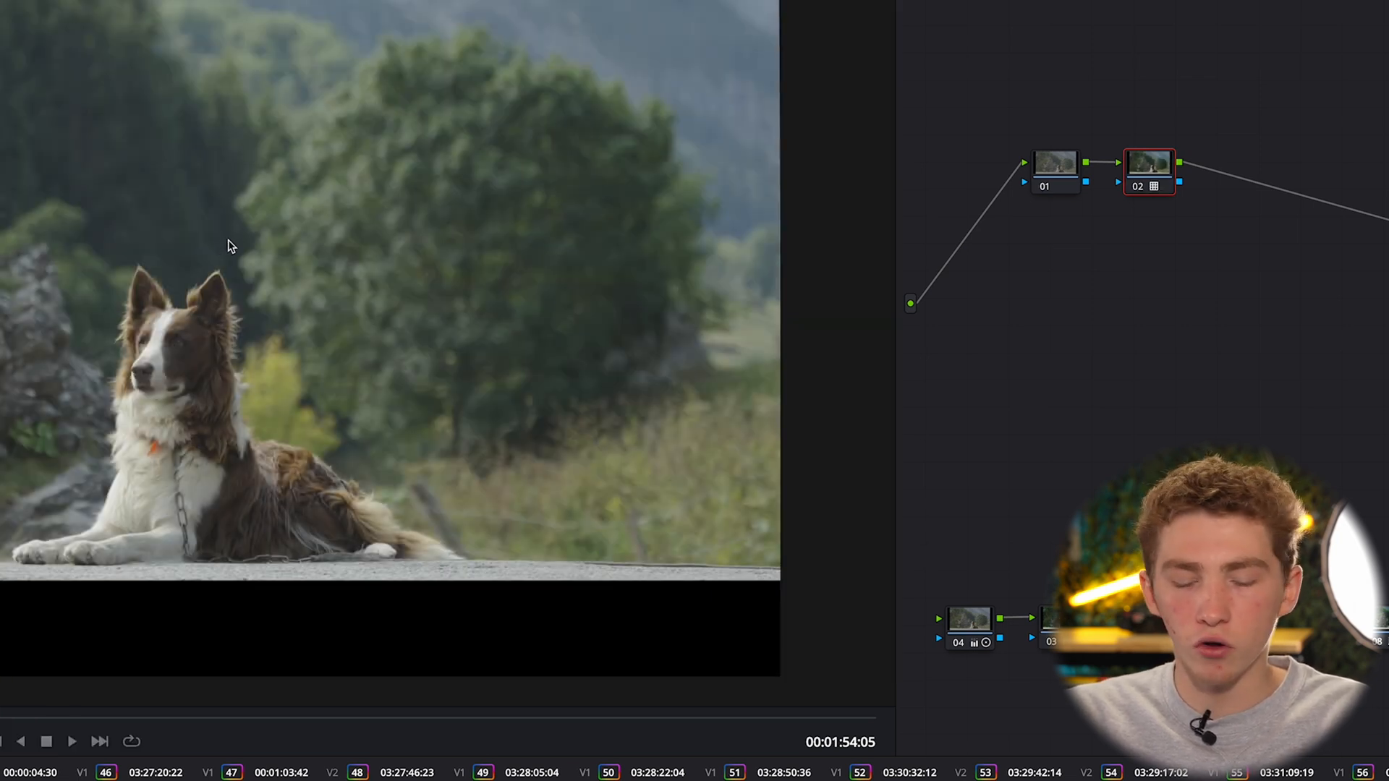
{"action": "key", "text": "ctrl+d"}
{"action": "key", "text": "ctrl+d"}
{"action": "key", "text": "ctrl+d"}
{"action": "key", "text": "ctrl+d"}
{"action": "key", "text": "ctrl+d"}
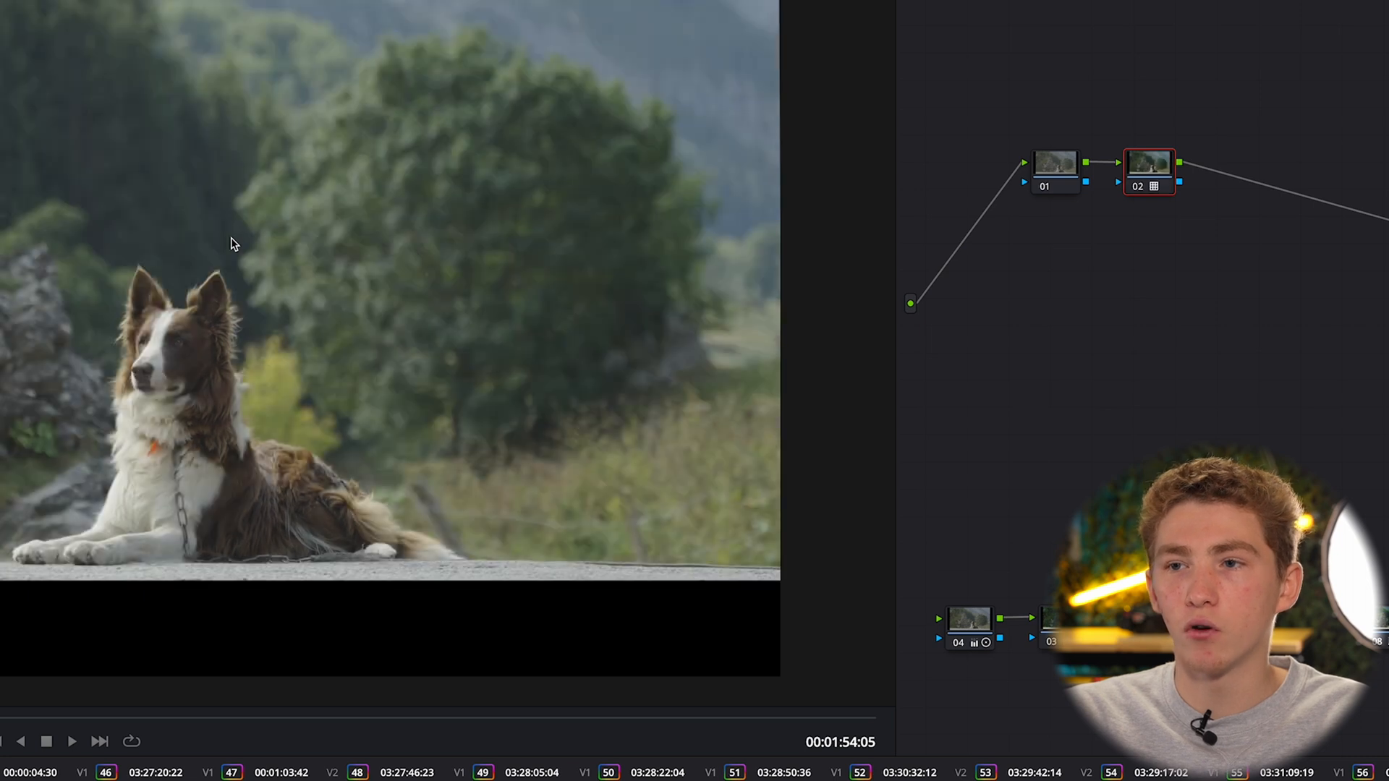
{"action": "key", "text": "ctrl+d"}
{"action": "key", "text": "ctrl+d"}
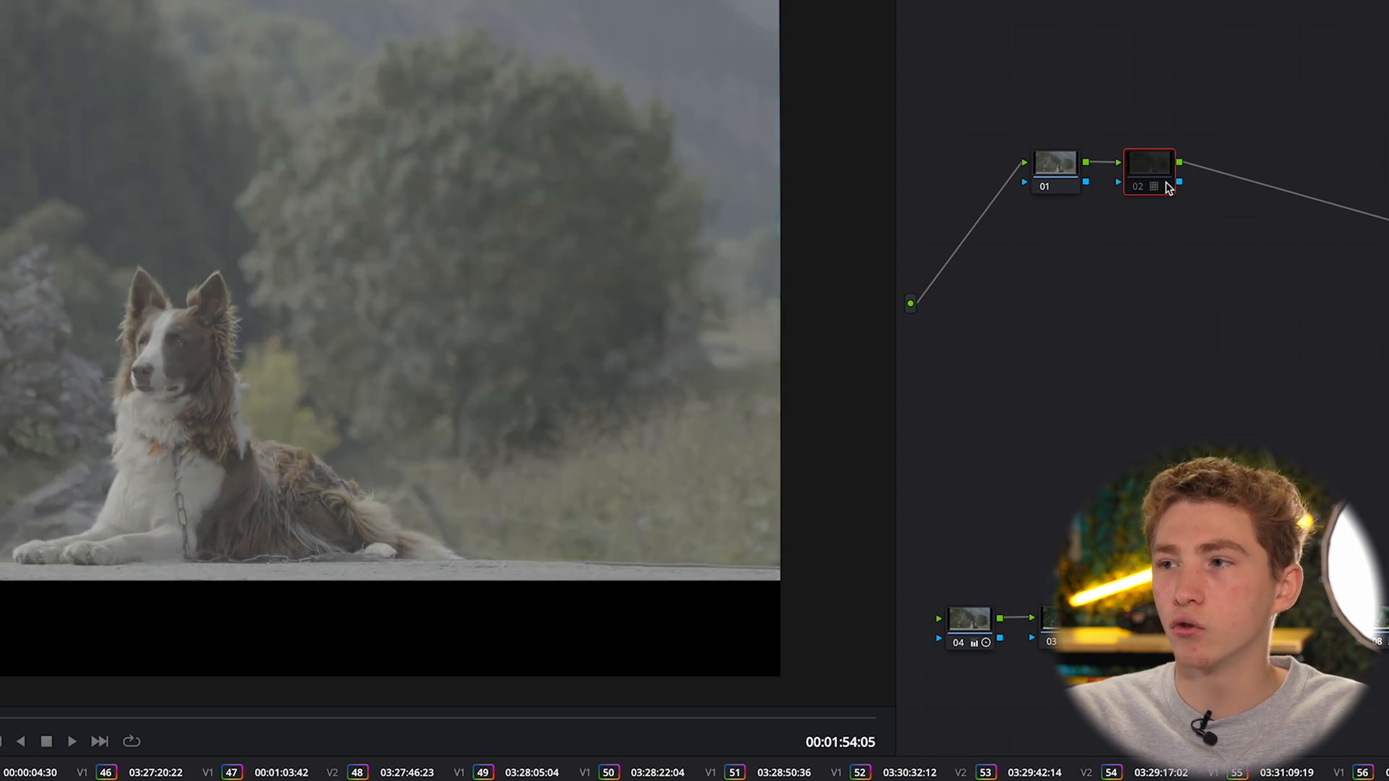
{"action": "key", "text": "ctrl+d"}
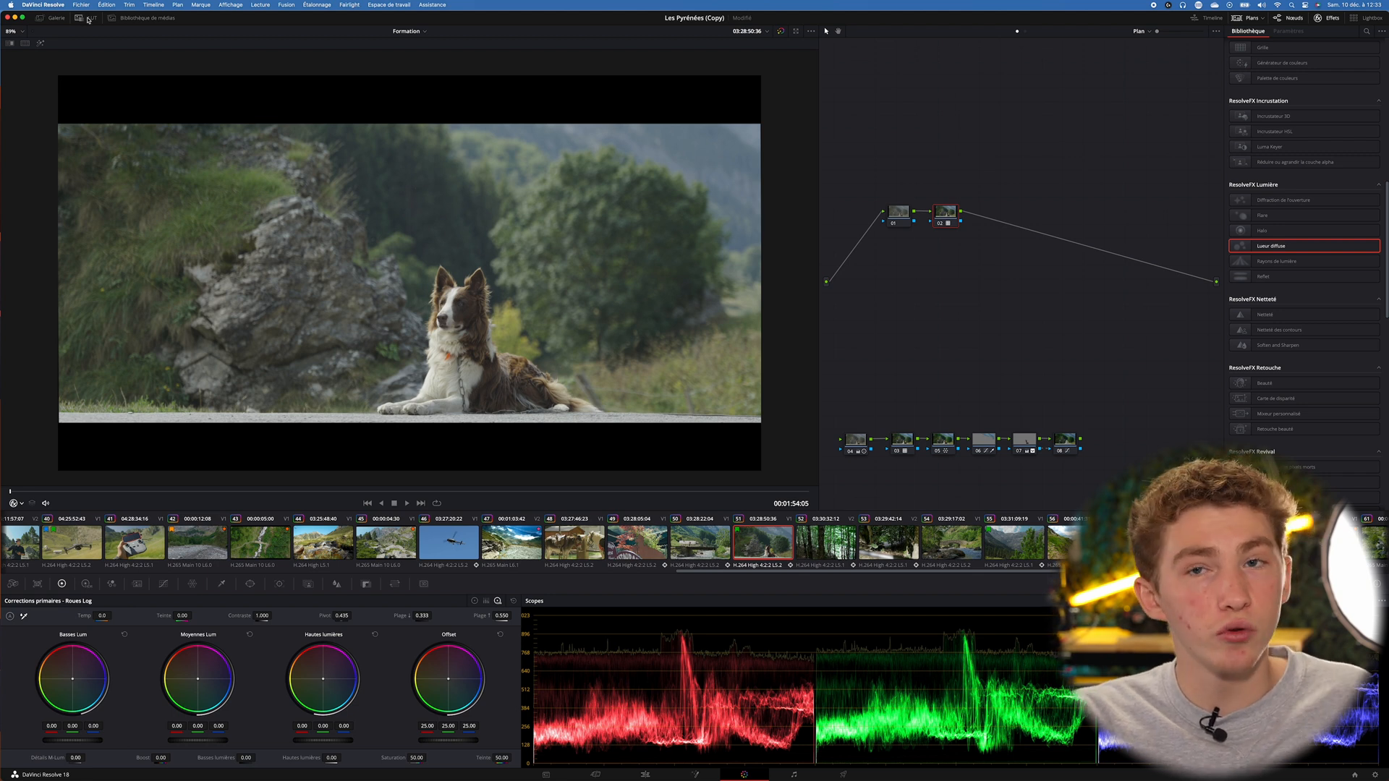
Reveal the VFX IO LUT folder in Finder and examine the contents of the LUT folder
{"action": "left_click", "coordinate": [88, 18]}
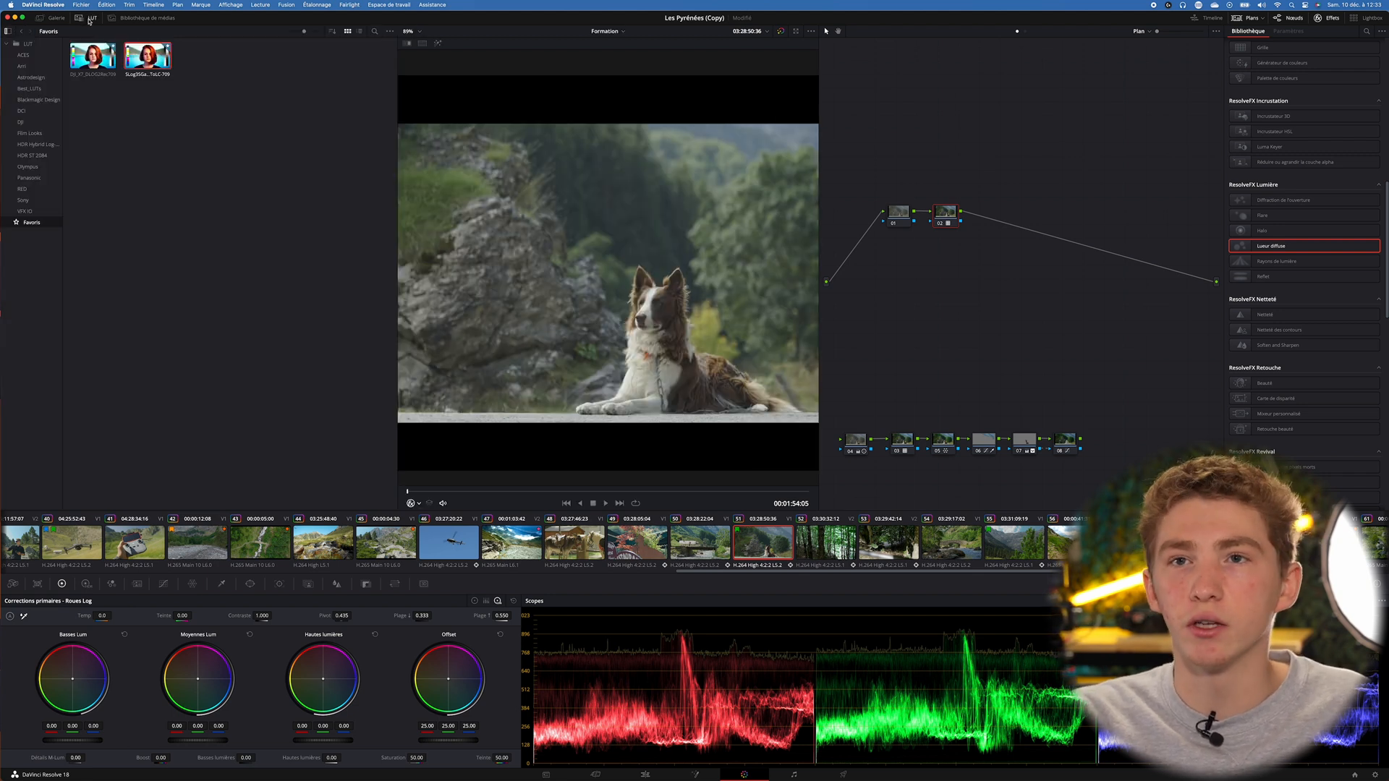
{"action": "right_click", "coordinate": [30, 212]}
{"action": "left_click", "coordinate": [44, 225]}
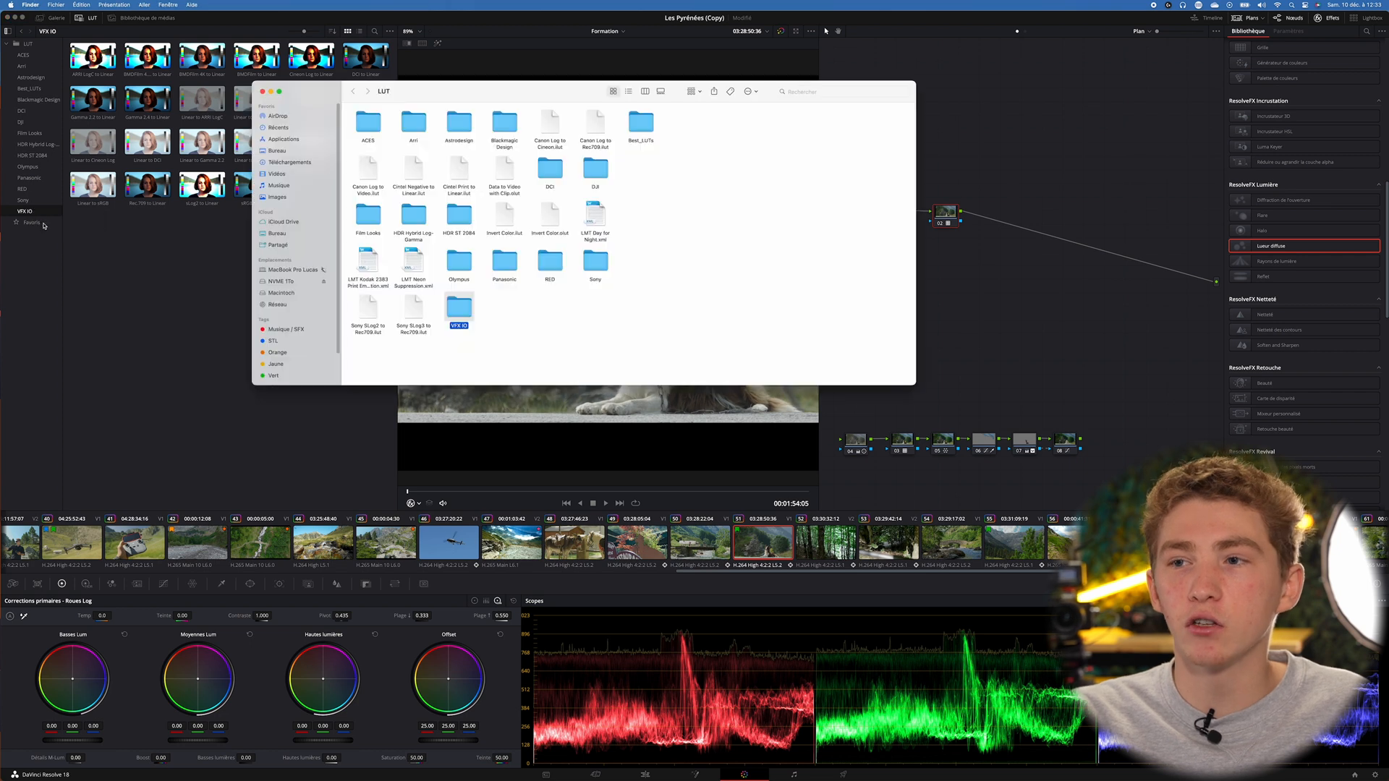
{"action": "left_click_drag", "start_coordinate": [455, 89], "coordinate": [515, 90]}
{"action": "left_click_drag", "start_coordinate": [738, 353], "coordinate": [432, 130]}
{"action": "left_click", "coordinate": [778, 357]}
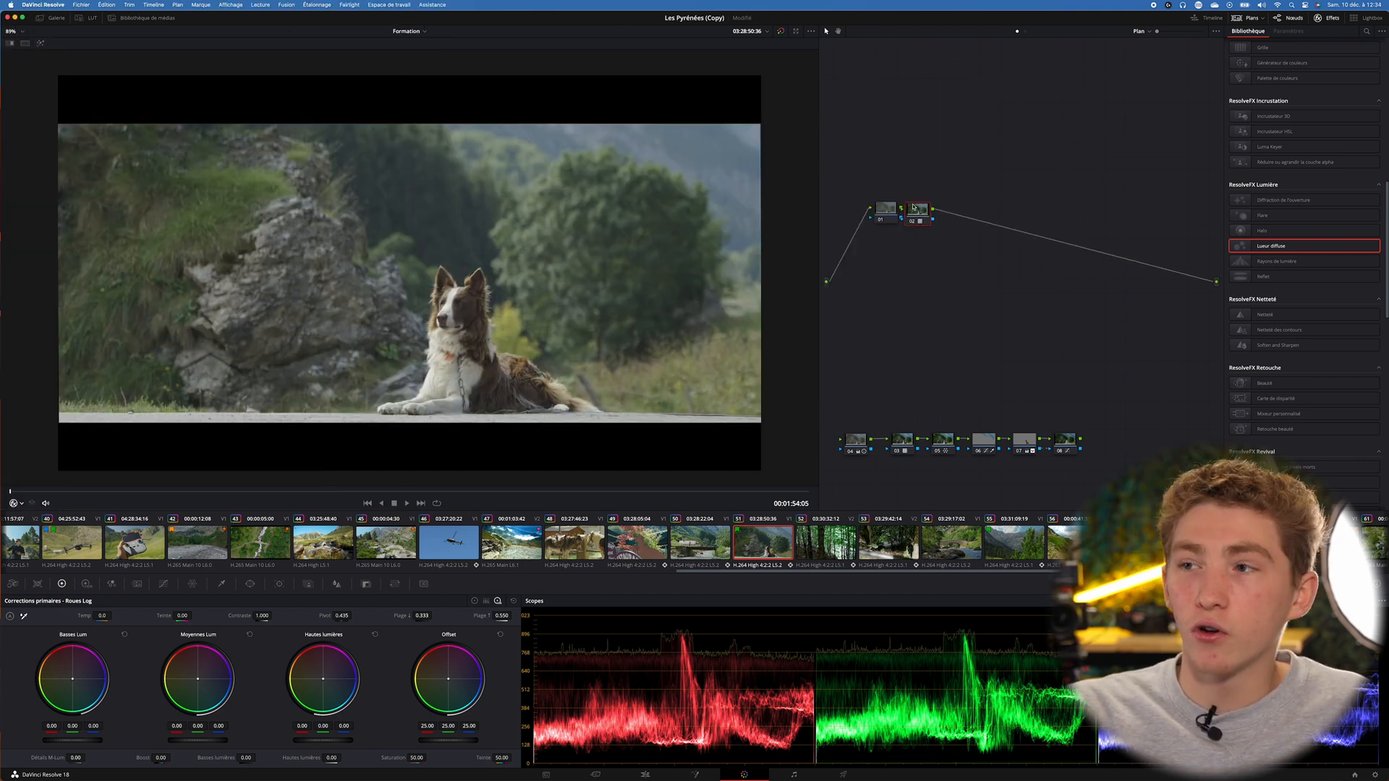
Add a third serial node after the LUT node and space out the three nodes in the graph
{"action": "left_click_drag", "start_coordinate": [913, 210], "coordinate": [933, 215]}
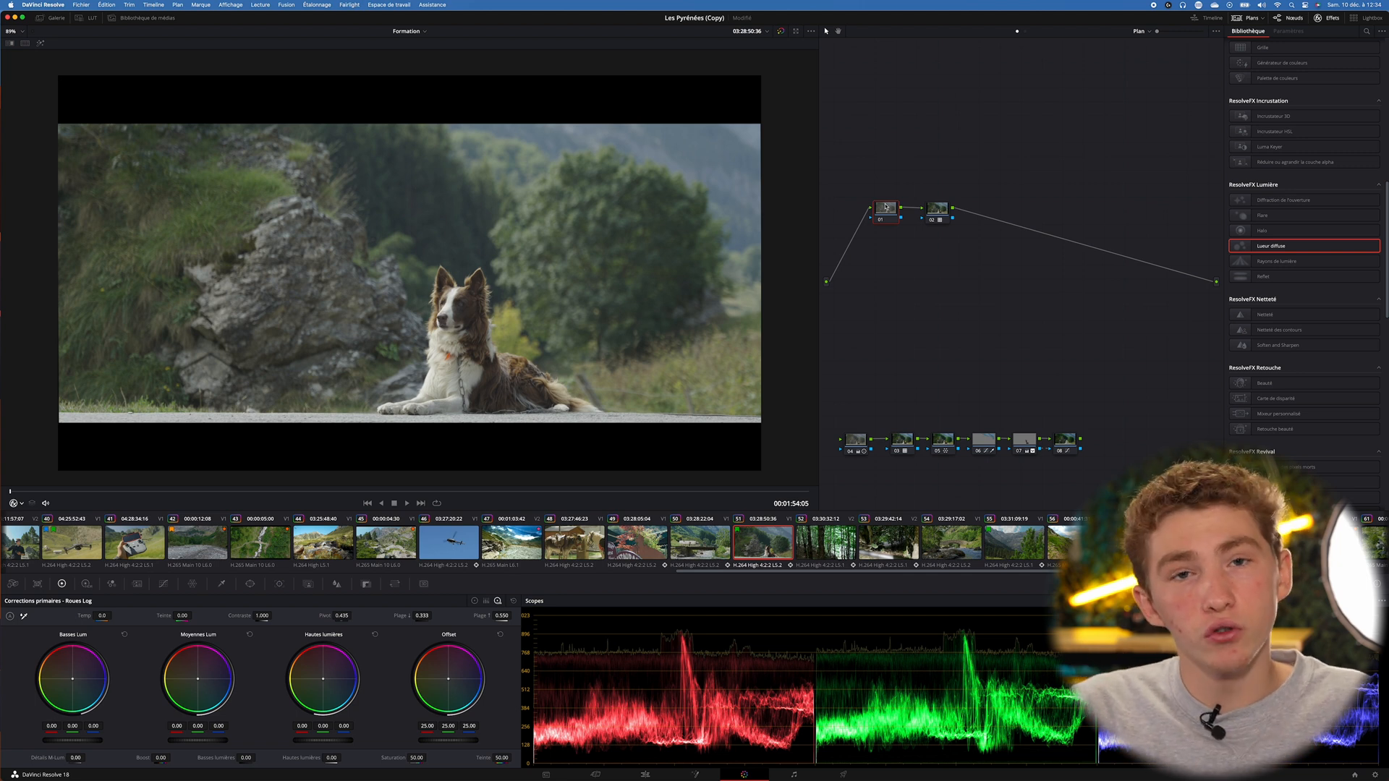
{"action": "mouse_move", "coordinate": [888, 209]}
{"action": "left_mouse_down"}
{"action": "mouse_move", "coordinate": [901, 219]}
{"action": "mouse_move", "coordinate": [881, 204]}
{"action": "left_mouse_up"}
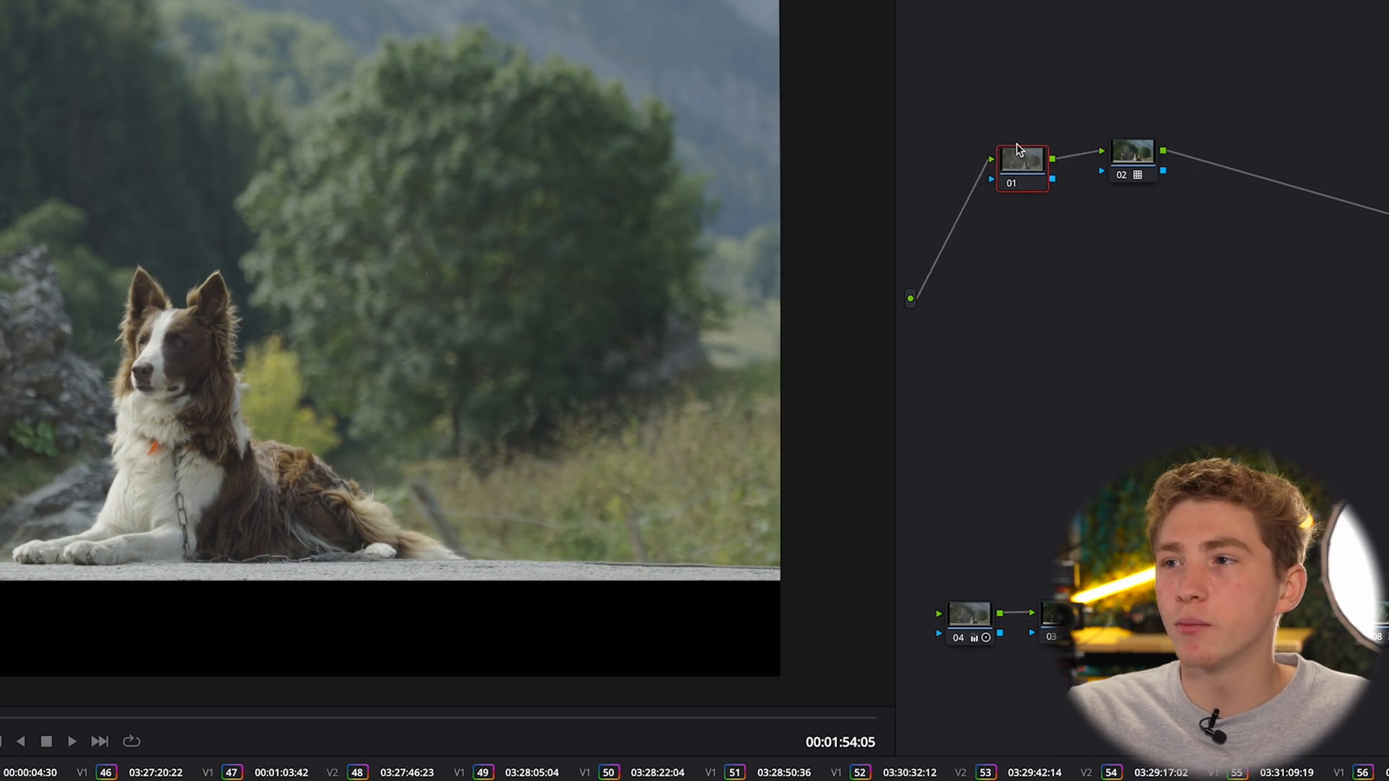
{"action": "left_click_drag", "start_coordinate": [1023, 145], "coordinate": [1023, 157]}
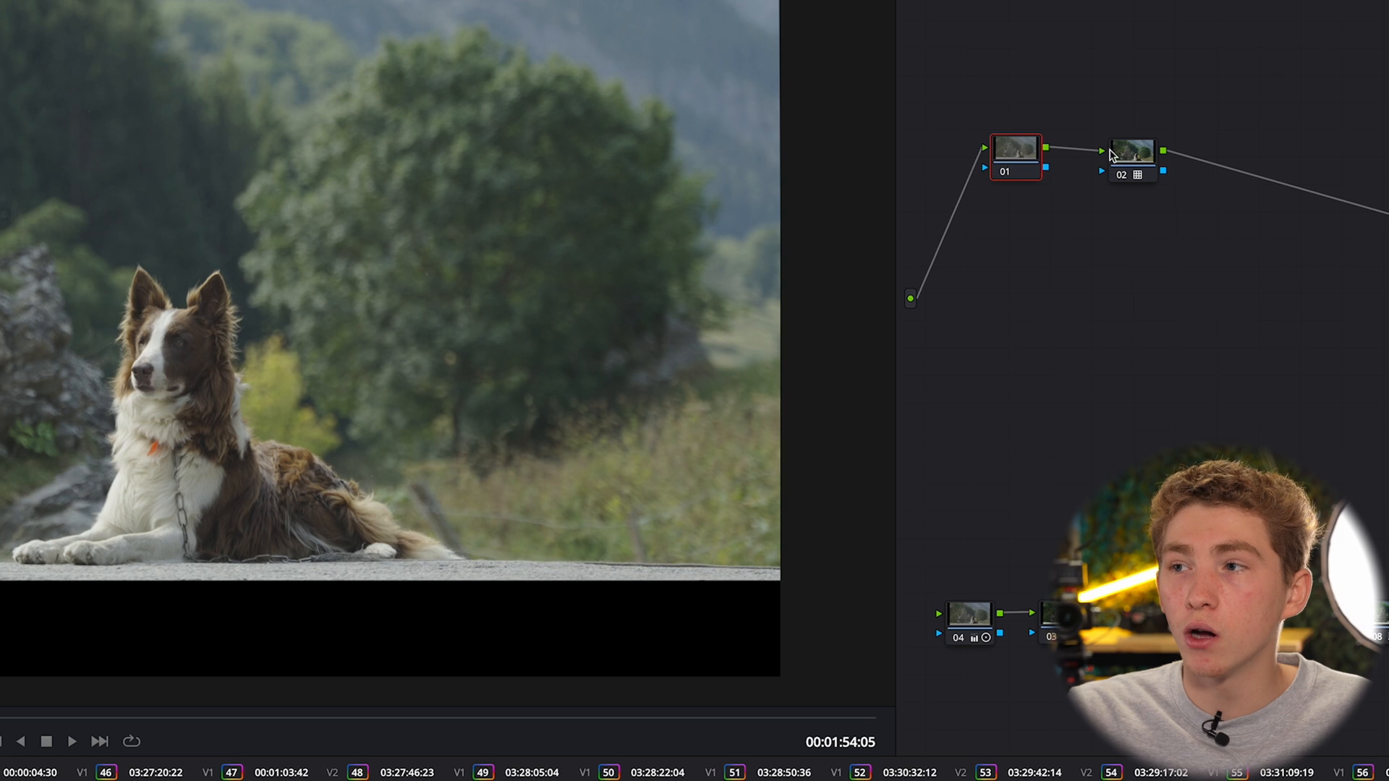
{"action": "mouse_move", "coordinate": [1136, 160]}
{"action": "left_mouse_down"}
{"action": "mouse_move", "coordinate": [1160, 166]}
{"action": "mouse_move", "coordinate": [1112, 146]}
{"action": "left_mouse_up"}
{"action": "key", "text": "alt+s"}
{"action": "left_click_drag", "start_coordinate": [1199, 158], "coordinate": [1216, 145]}
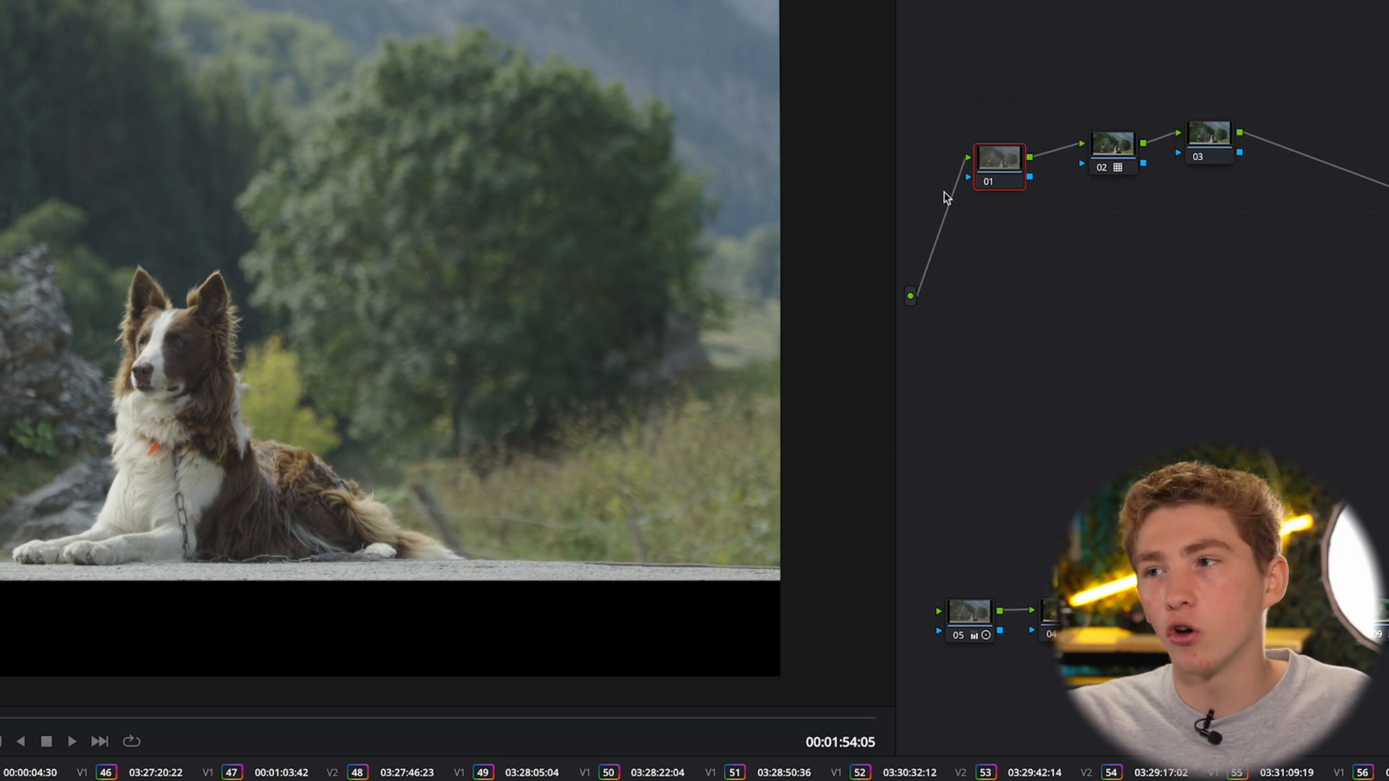
{"action": "left_click_drag", "start_coordinate": [1134, 159], "coordinate": [1107, 158]}
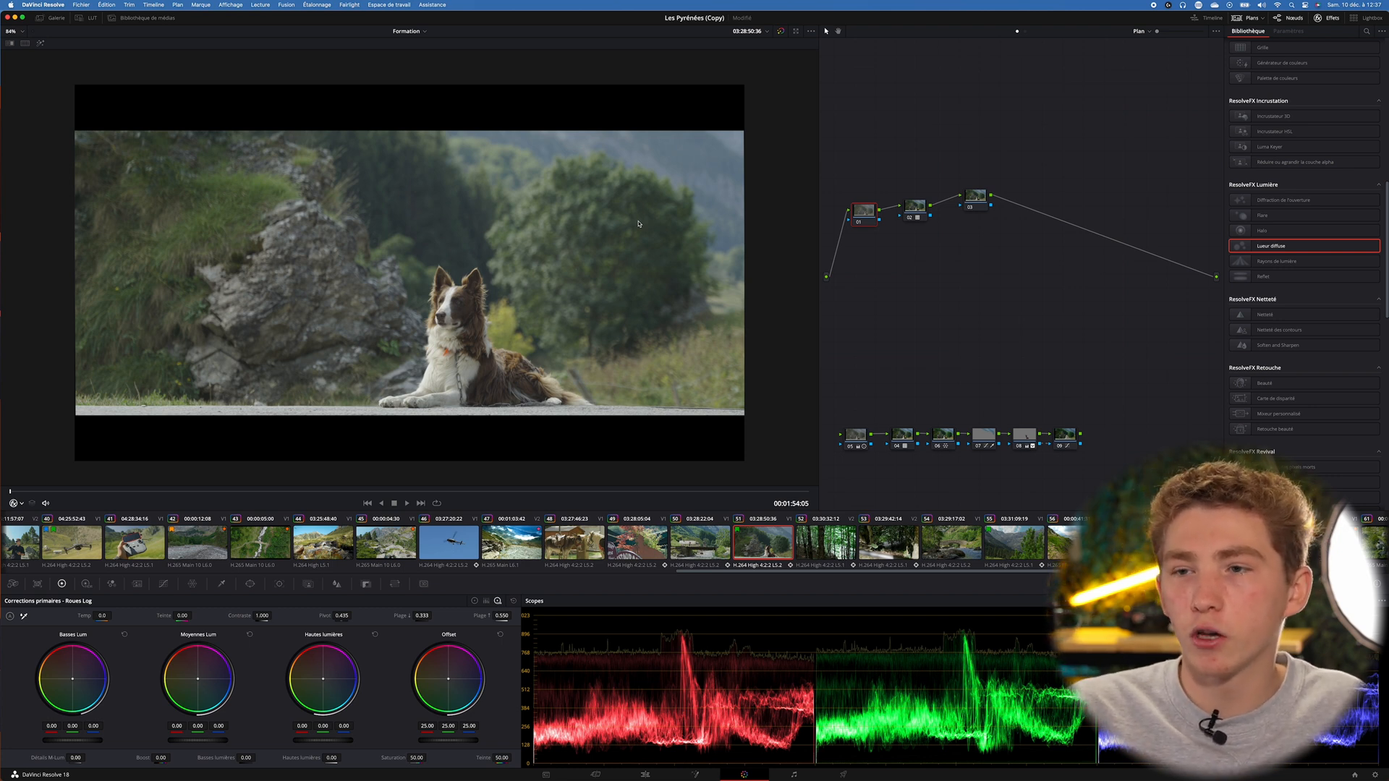
Adjust the contrast on node 01 and compare the image with that node disabled and enabled
{"action": "scroll", "coordinate": [519, 375], "scroll_direction": "up", "scroll_amount": 3}
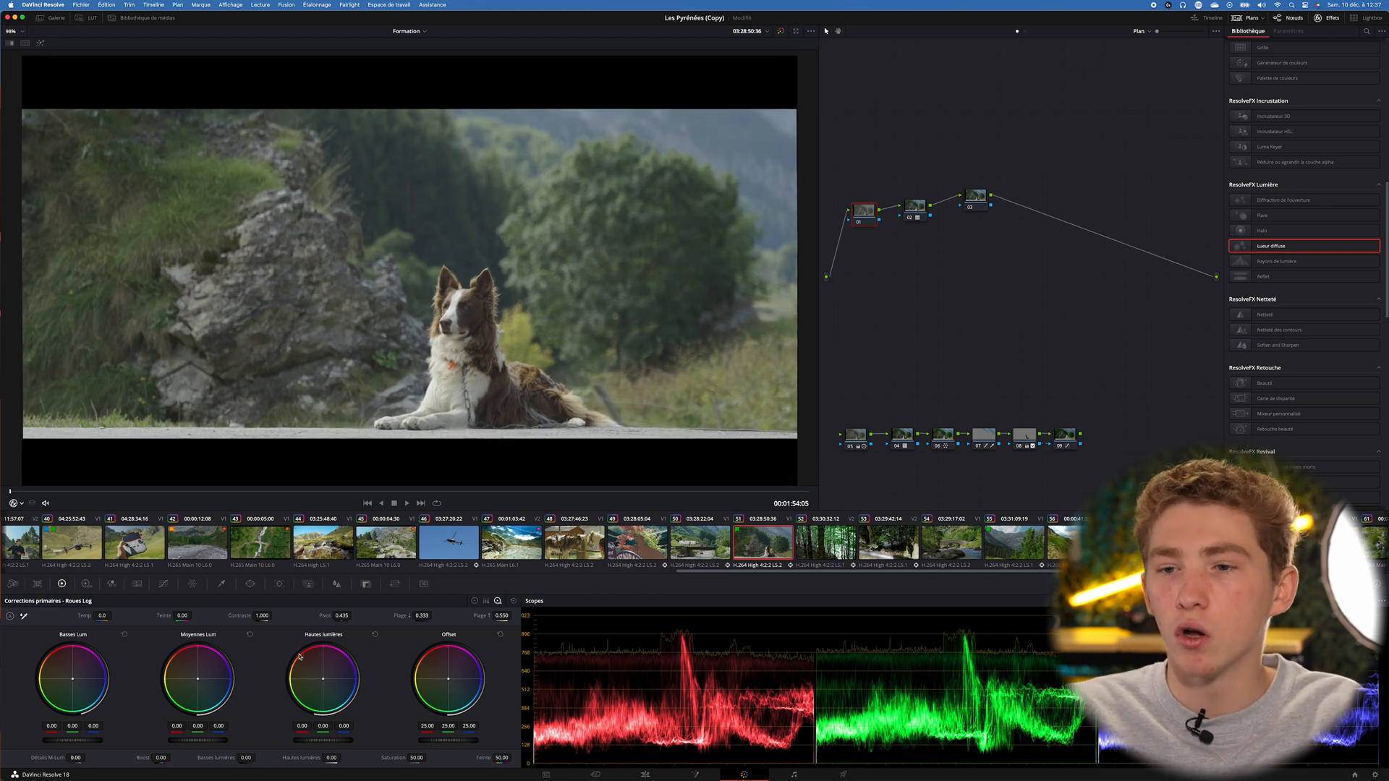
{"action": "left_click_drag", "start_coordinate": [262, 616], "coordinate": [265, 617]}
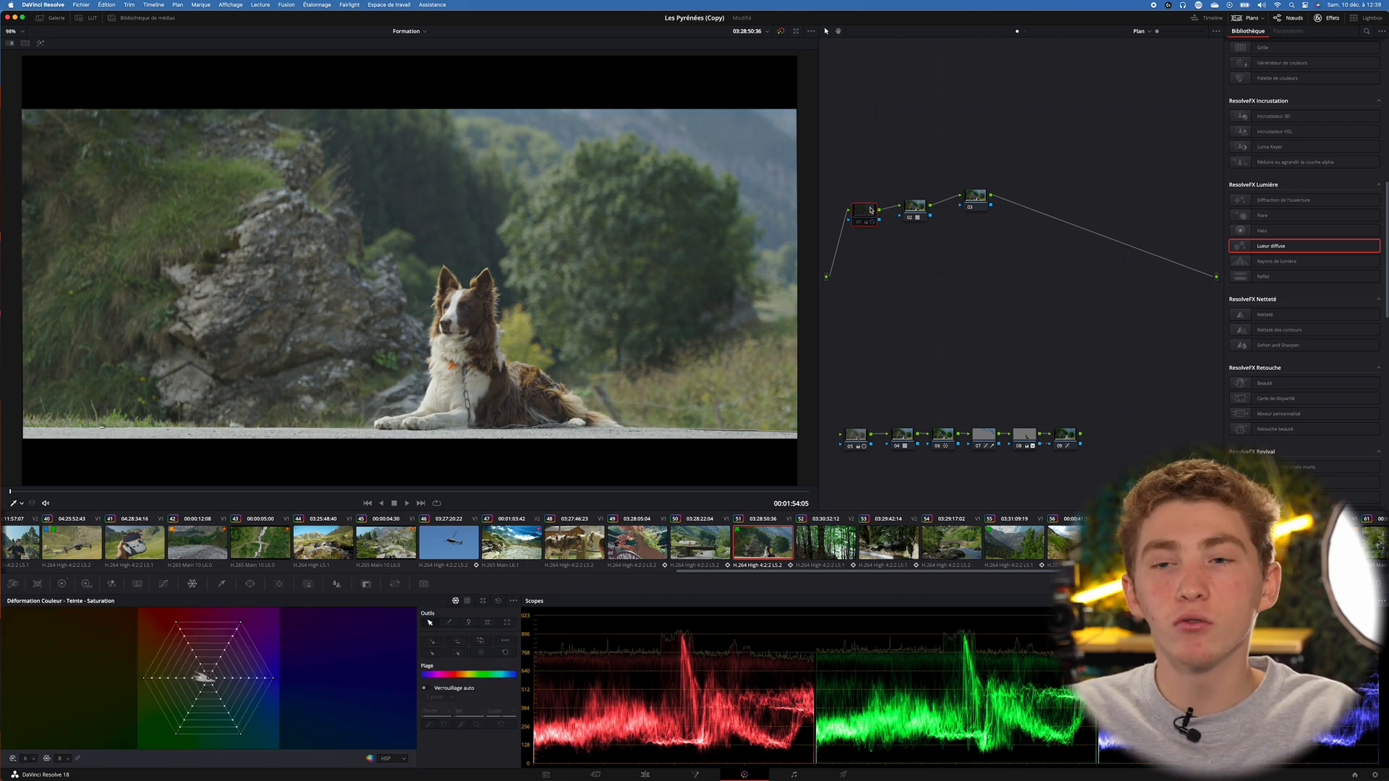
{"action": "key", "text": "ctrl+d"}
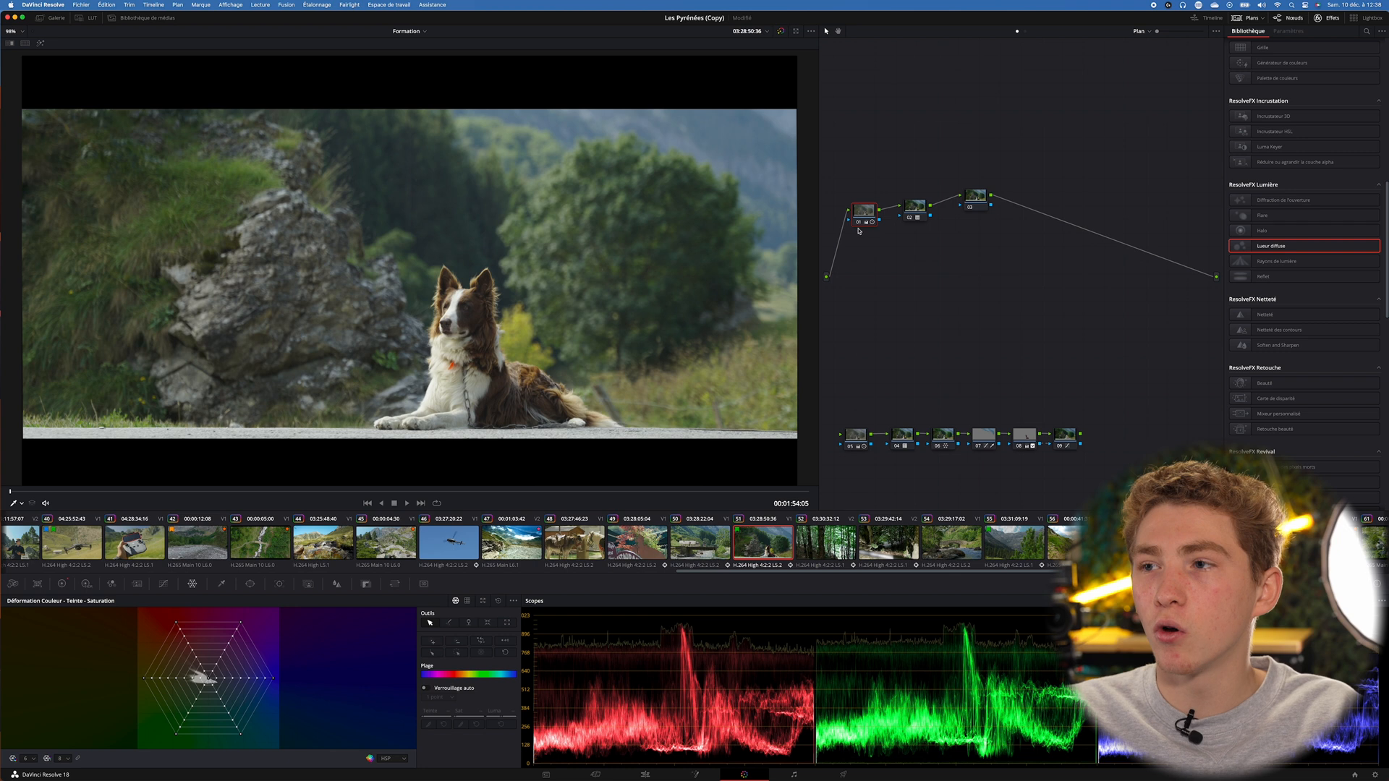
{"action": "left_click", "coordinate": [859, 224]}
{"action": "left_click", "coordinate": [859, 223]}
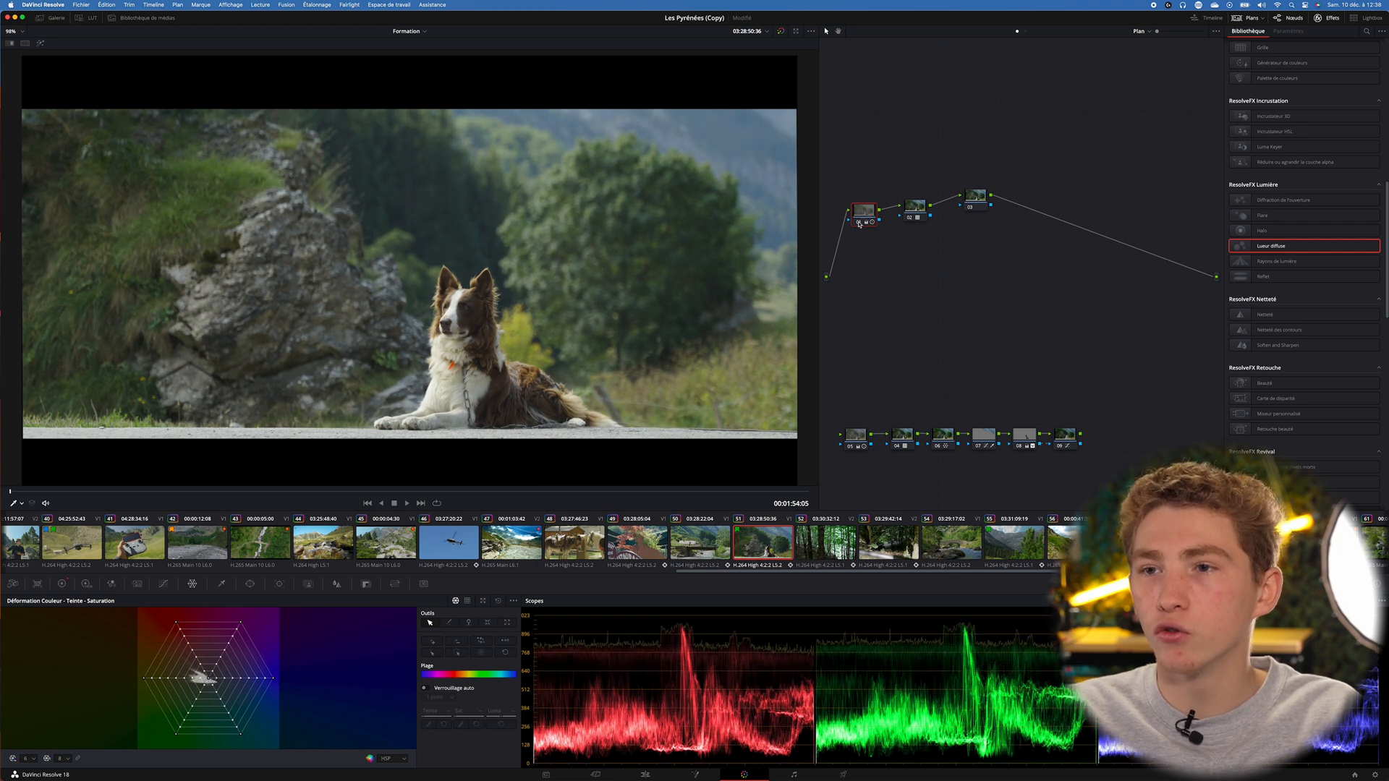
{"action": "left_click", "coordinate": [859, 223]}
{"action": "left_click", "coordinate": [859, 224]}
{"action": "left_click", "coordinate": [858, 224]}
{"action": "left_click", "coordinate": [859, 224]}
Reposition the LUT node, create a fresh serial node after it and move the new node slightly away
{"action": "left_click_drag", "start_coordinate": [918, 207], "coordinate": [912, 208]}
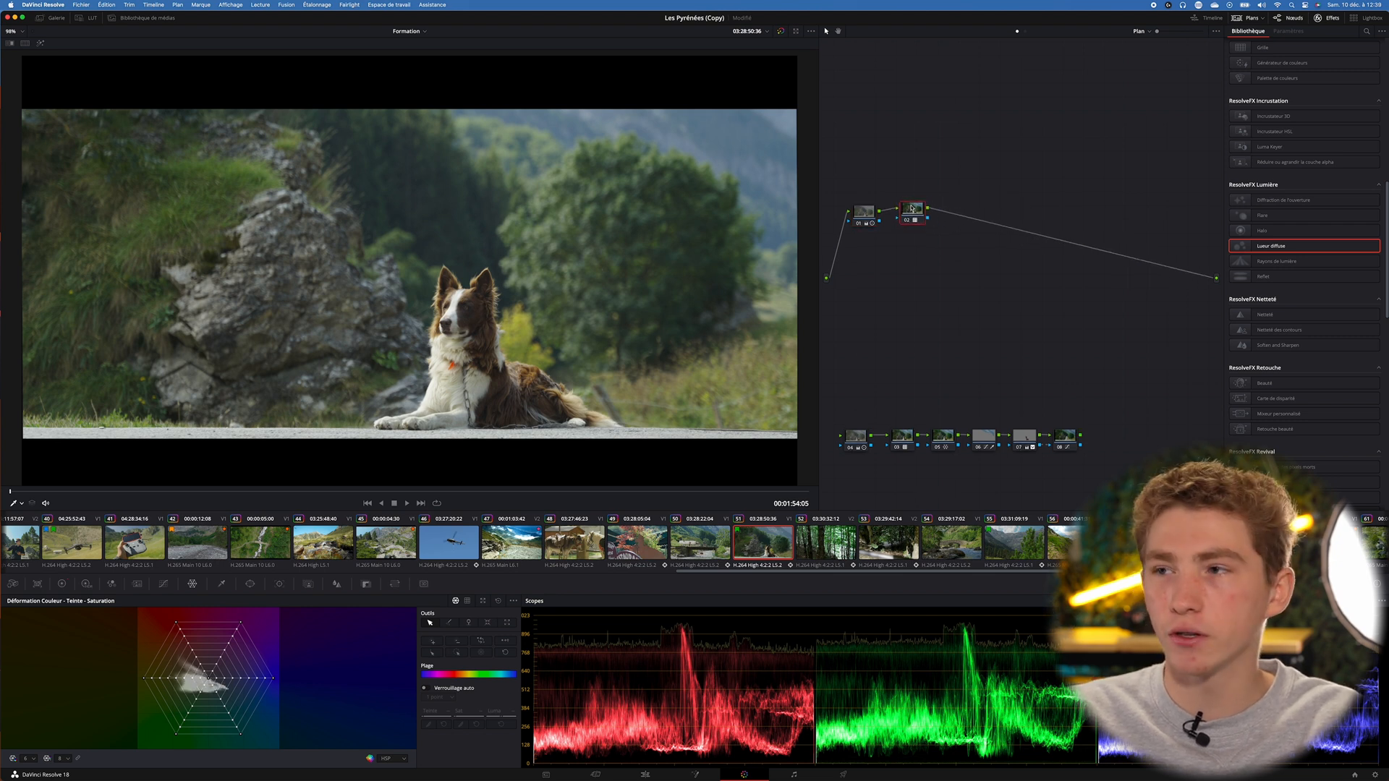
{"action": "key", "text": "alt+s"}
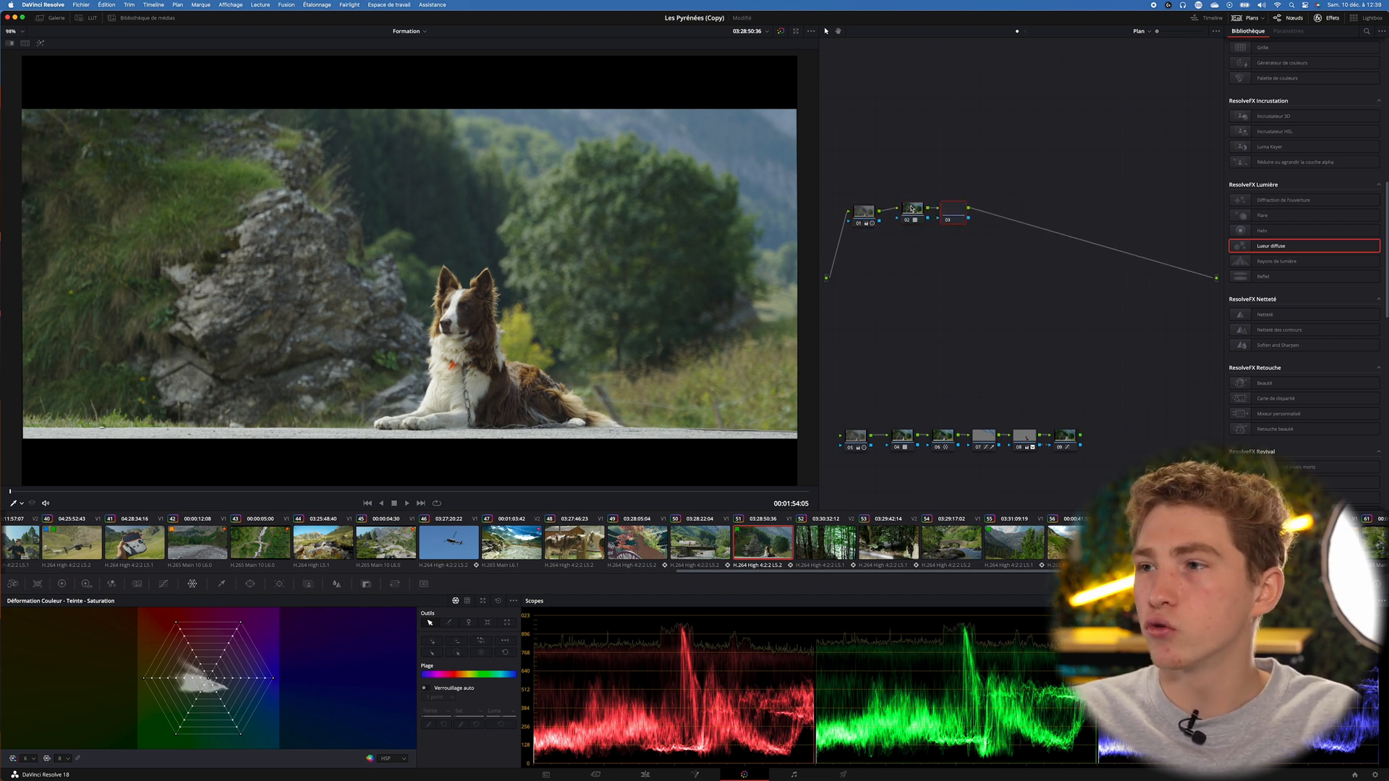
{"action": "mouse_move", "coordinate": [965, 215]}
{"action": "left_mouse_down"}
{"action": "mouse_move", "coordinate": [916, 212]}
{"action": "mouse_move", "coordinate": [962, 214]}
{"action": "left_mouse_up"}
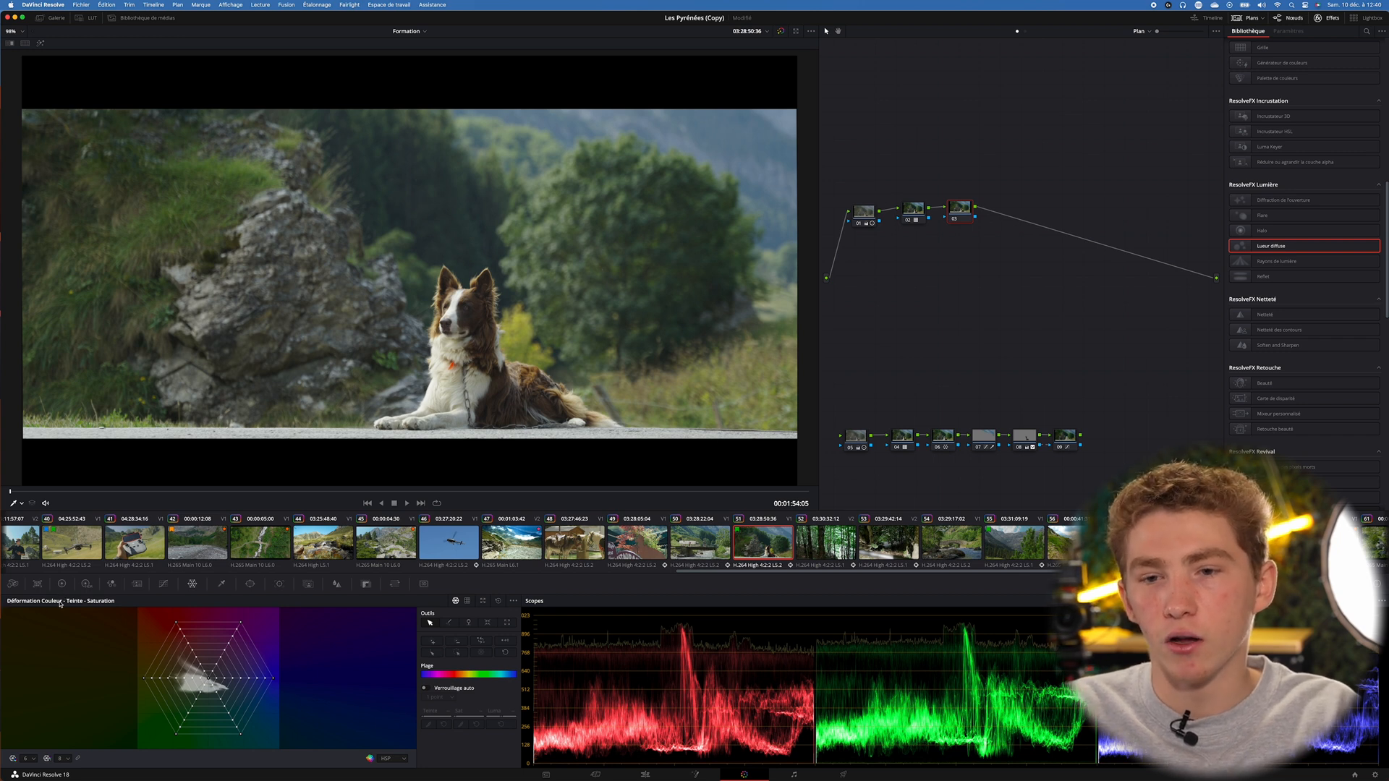
{"action": "left_click_drag", "start_coordinate": [956, 216], "coordinate": [958, 214]}
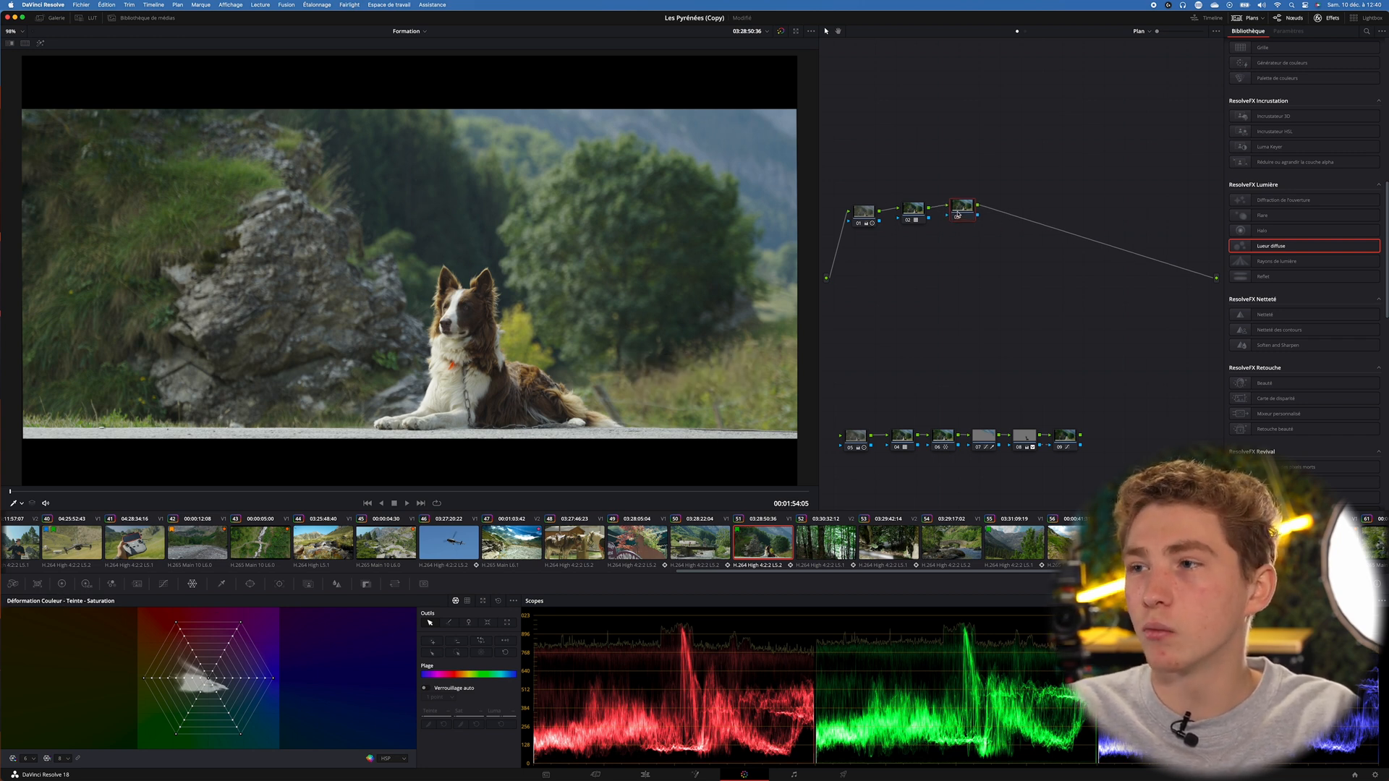
Expand the hue-saturation Color Warper into a floating window beside the image and sample the large tree's green as a control point
{"action": "left_click", "coordinate": [483, 602]}
{"action": "left_click_drag", "start_coordinate": [915, 72], "coordinate": [927, 56]}
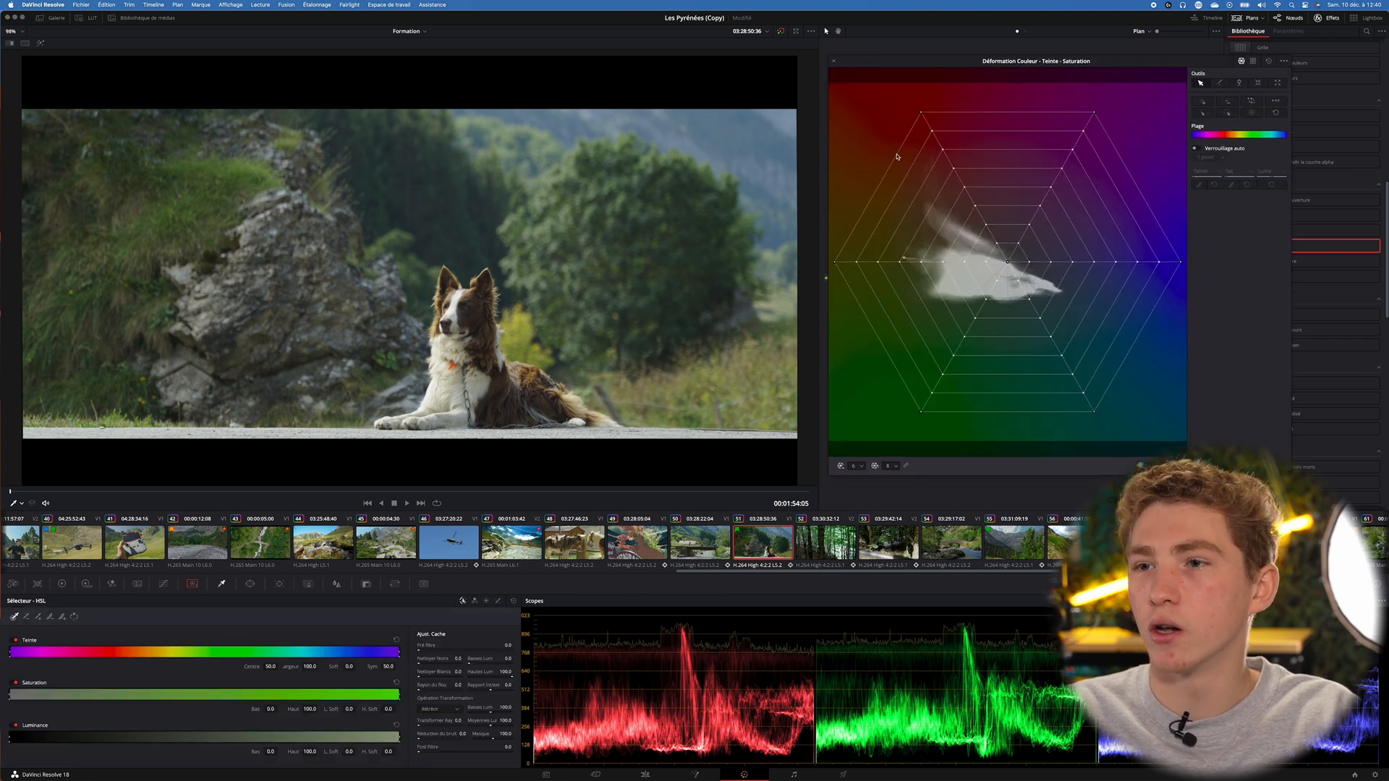
{"action": "scroll", "coordinate": [593, 257], "scroll_direction": "up", "scroll_amount": 1}
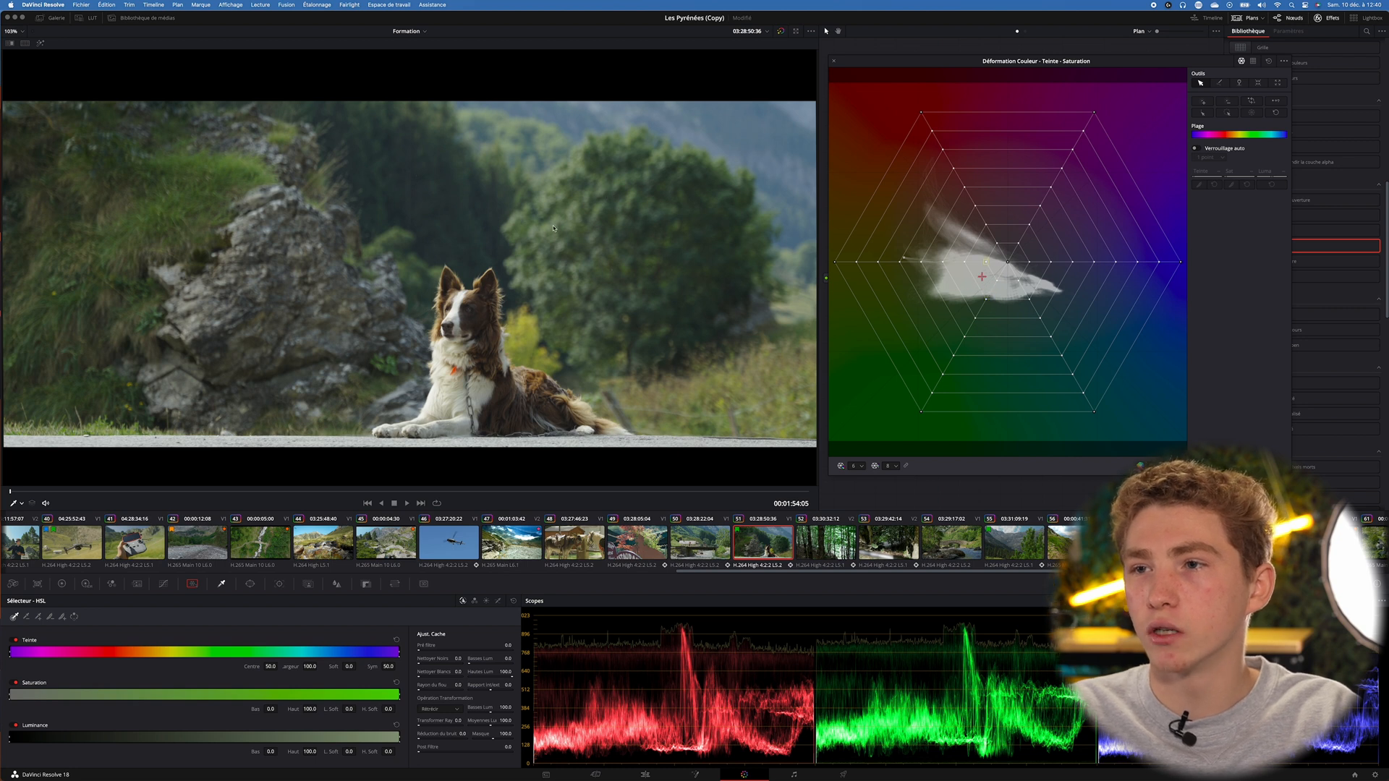
{"action": "left_click", "coordinate": [580, 210]}
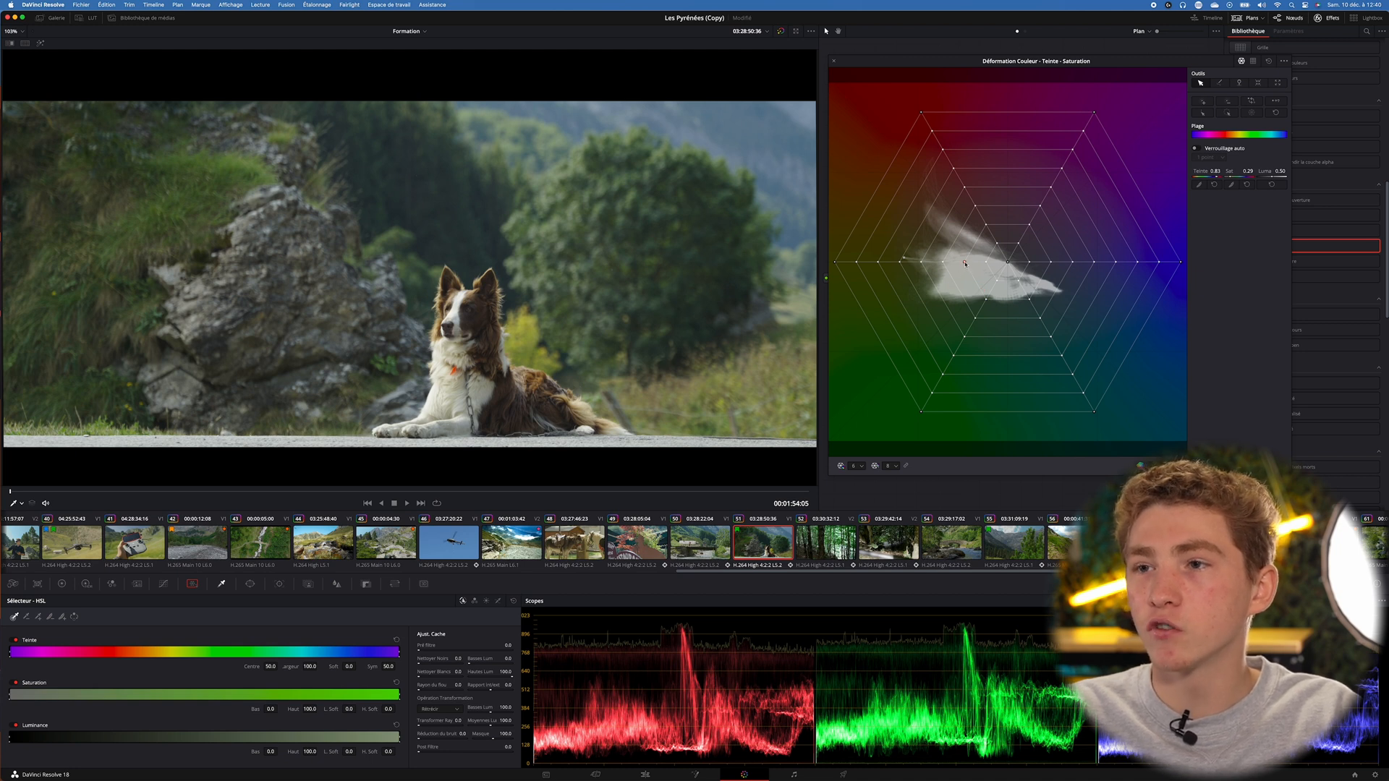
Move the tree's green control point to hue 0.83 and saturation 0.43, and dock the Color Warper again
{"action": "left_click_drag", "start_coordinate": [963, 264], "coordinate": [974, 291]}
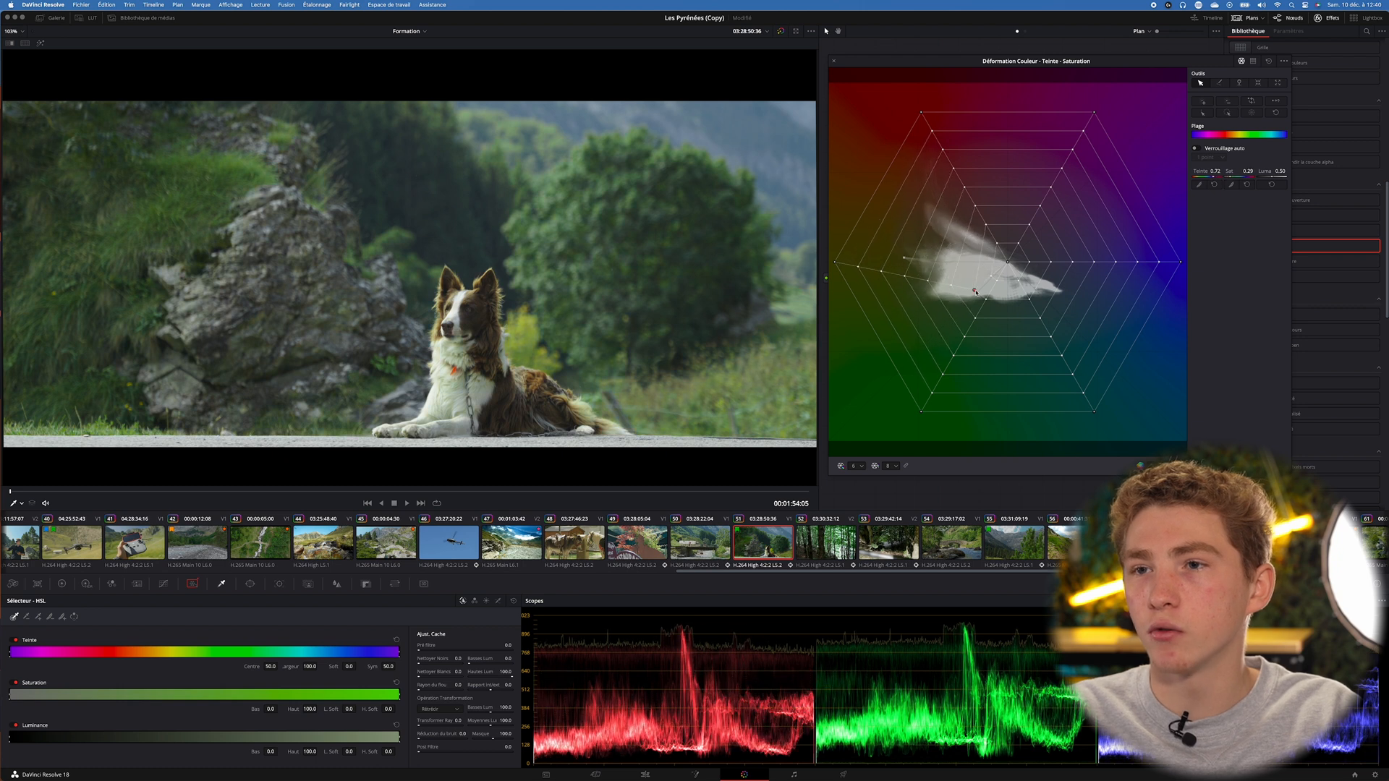
{"action": "left_click_drag", "start_coordinate": [975, 292], "coordinate": [944, 265]}
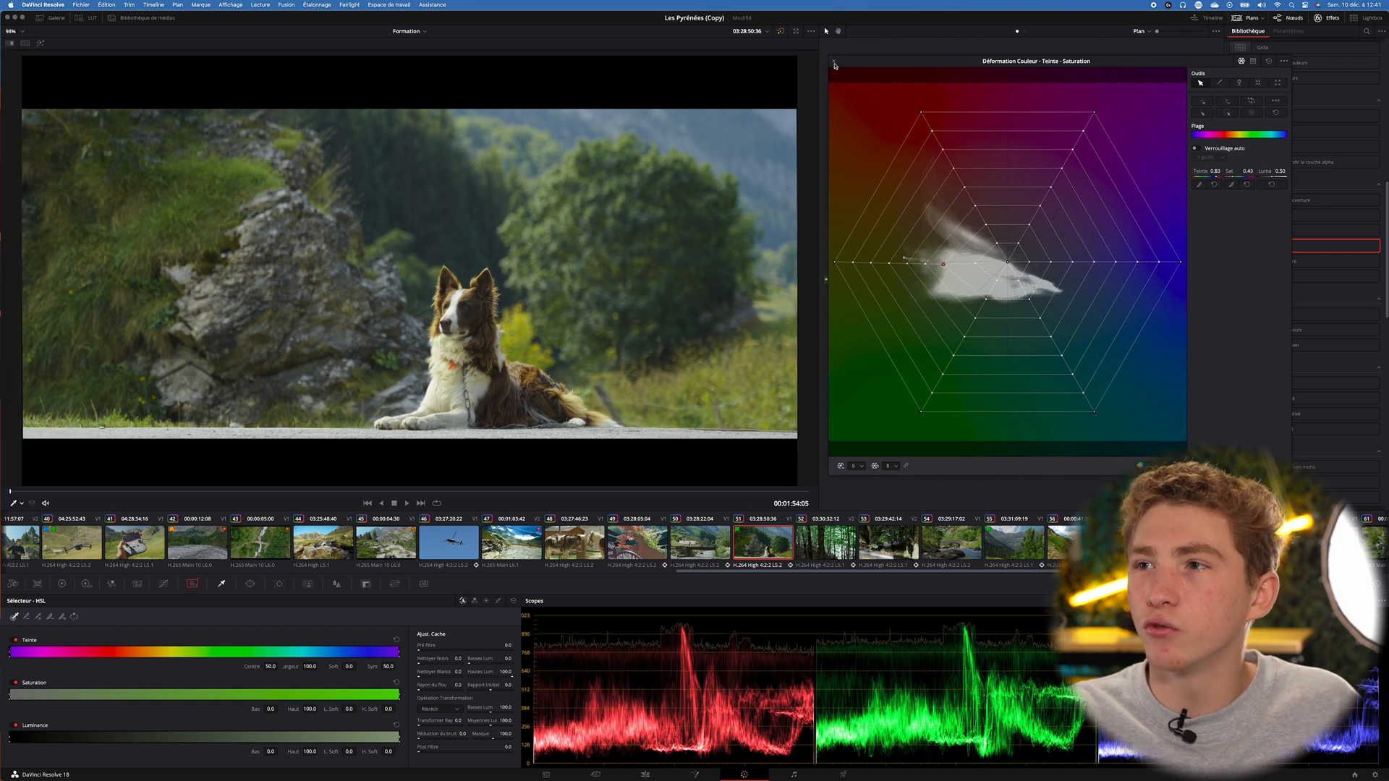
{"action": "left_click", "coordinate": [834, 63]}
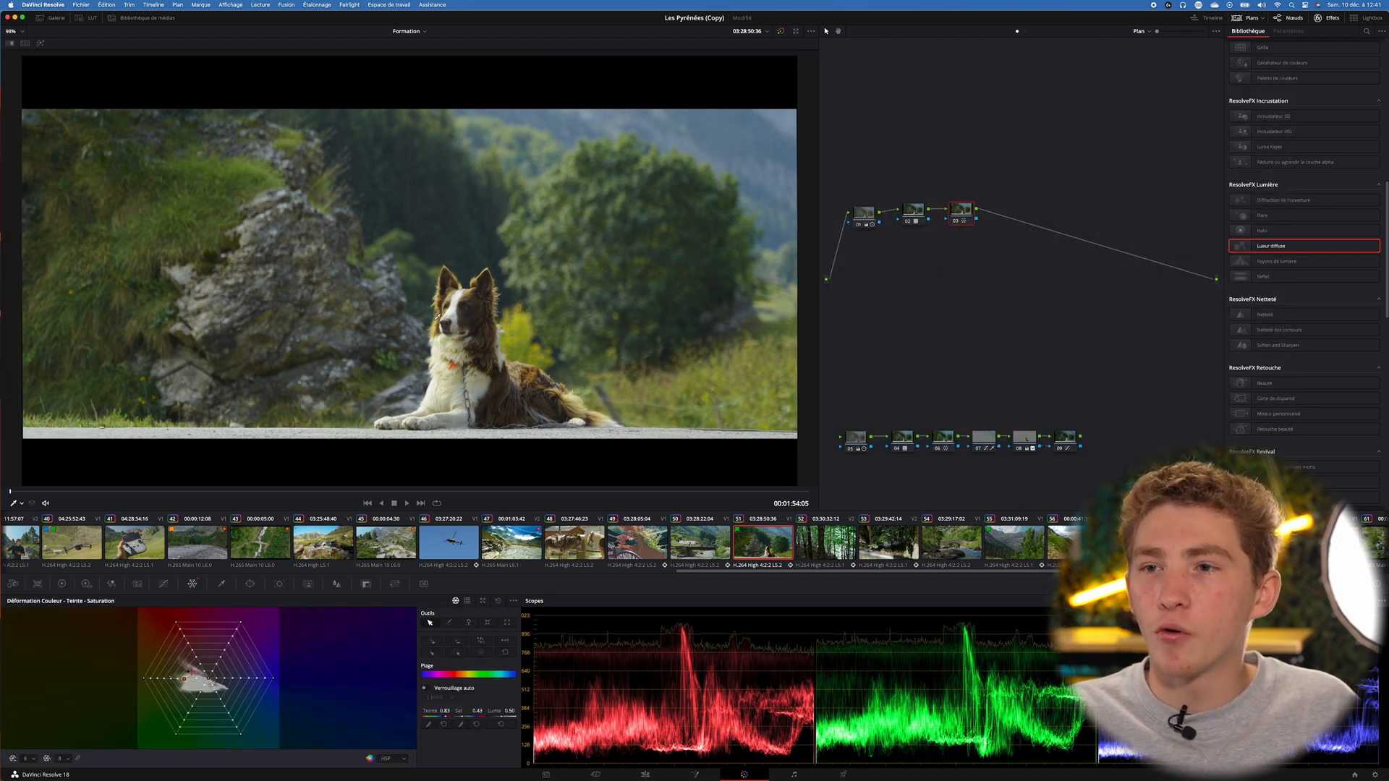
Inspect the warped greens on the dog image and add a fourth serial node after the Color Warper node
{"action": "scroll", "coordinate": [438, 316], "scroll_direction": "up", "scroll_amount": 5}
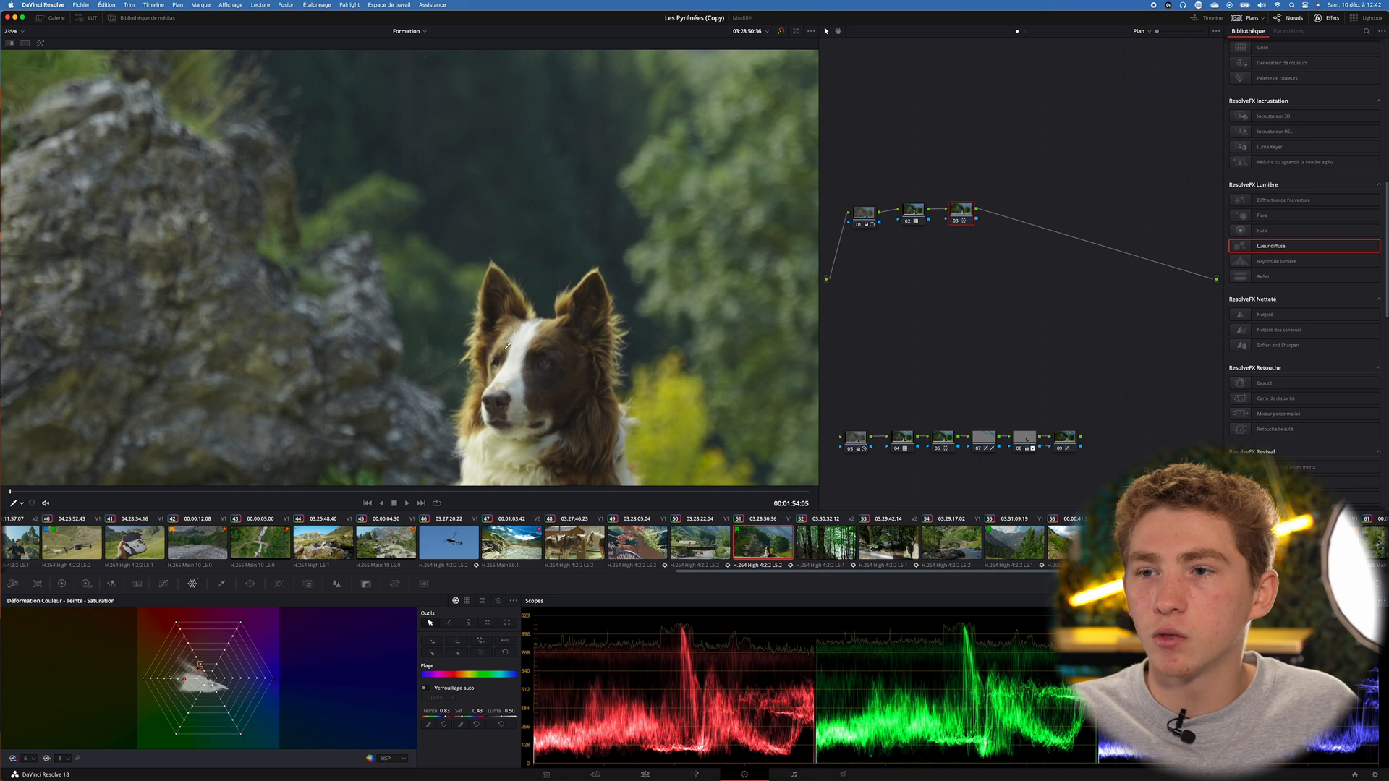
{"action": "scroll", "coordinate": [497, 417], "scroll_direction": "down", "scroll_amount": 5}
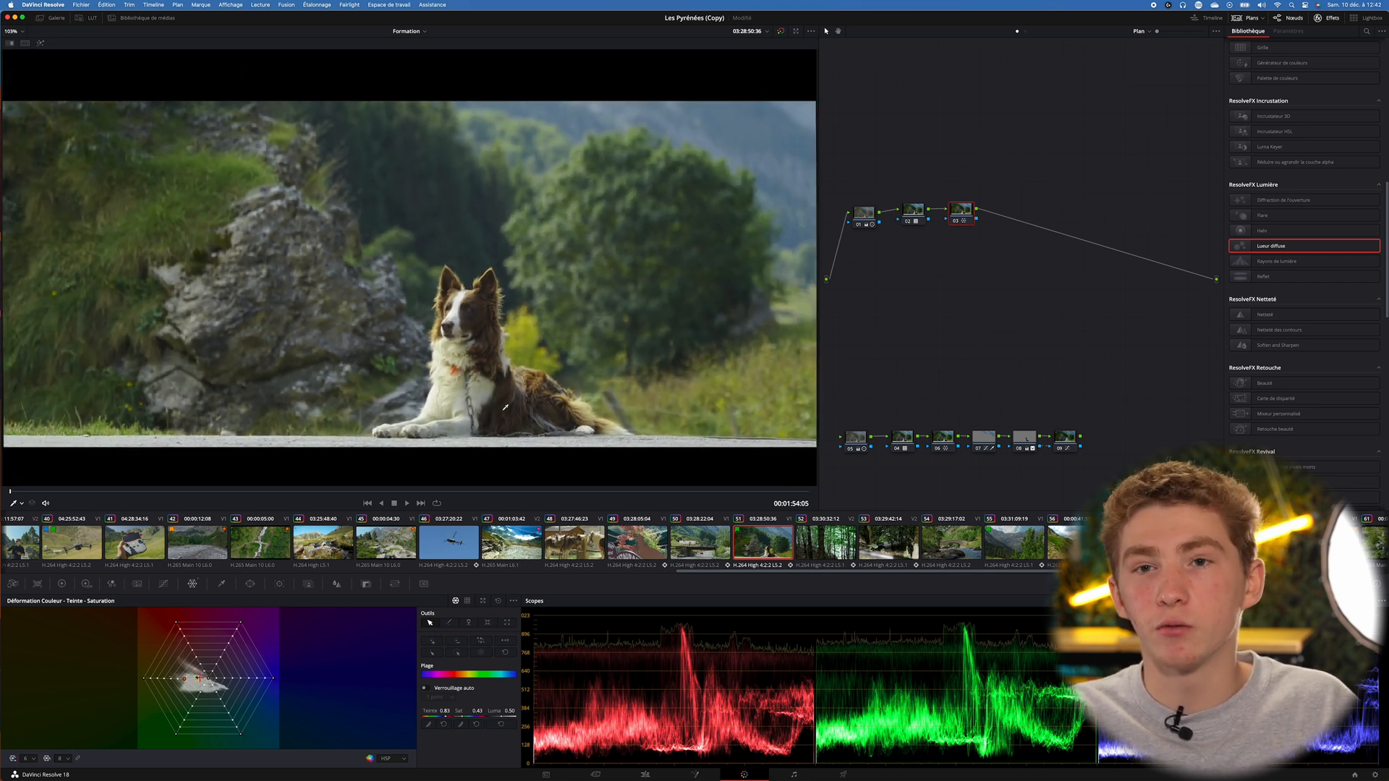
{"action": "scroll", "coordinate": [506, 407], "scroll_direction": "down", "scroll_amount": 1}
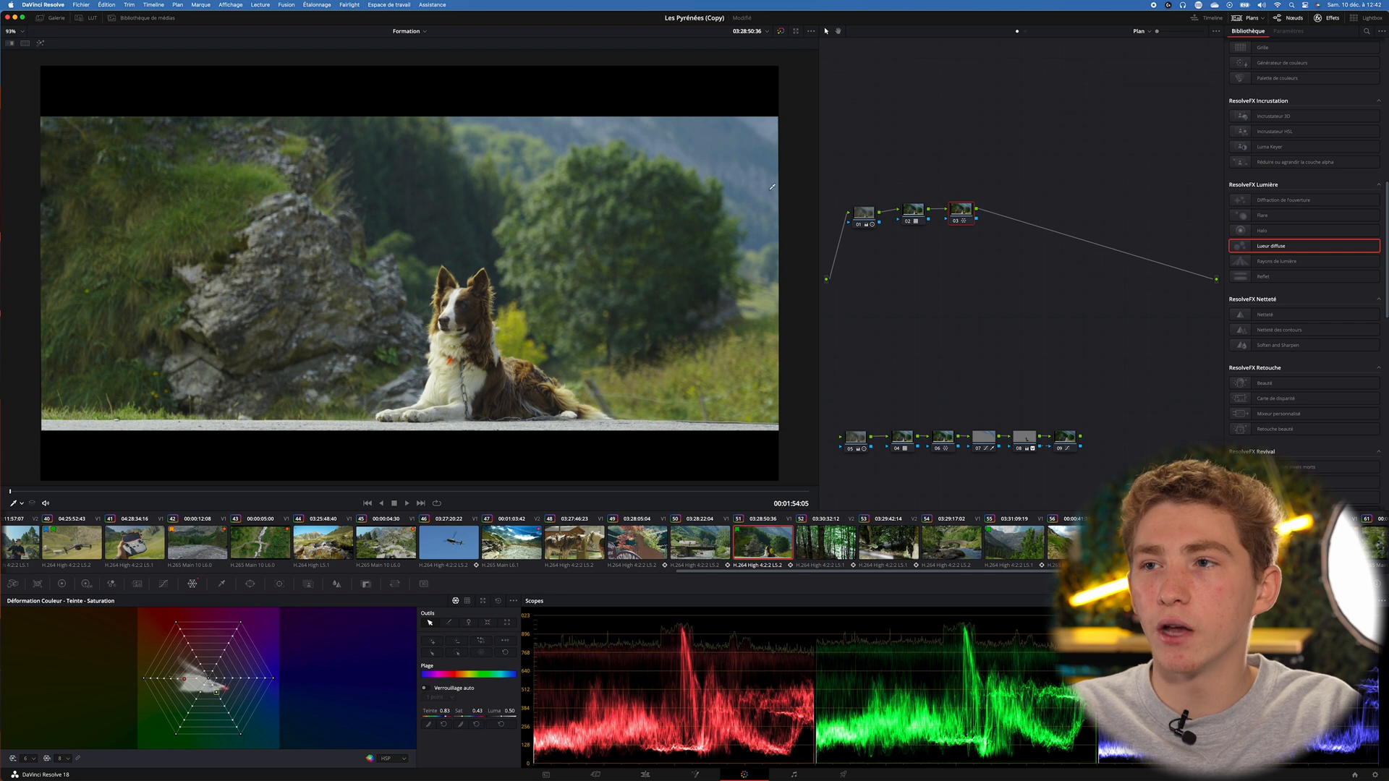
{"action": "scroll", "coordinate": [553, 128], "scroll_direction": "up", "scroll_amount": 1}
{"action": "scroll", "coordinate": [765, 235], "scroll_direction": "down", "scroll_amount": 1}
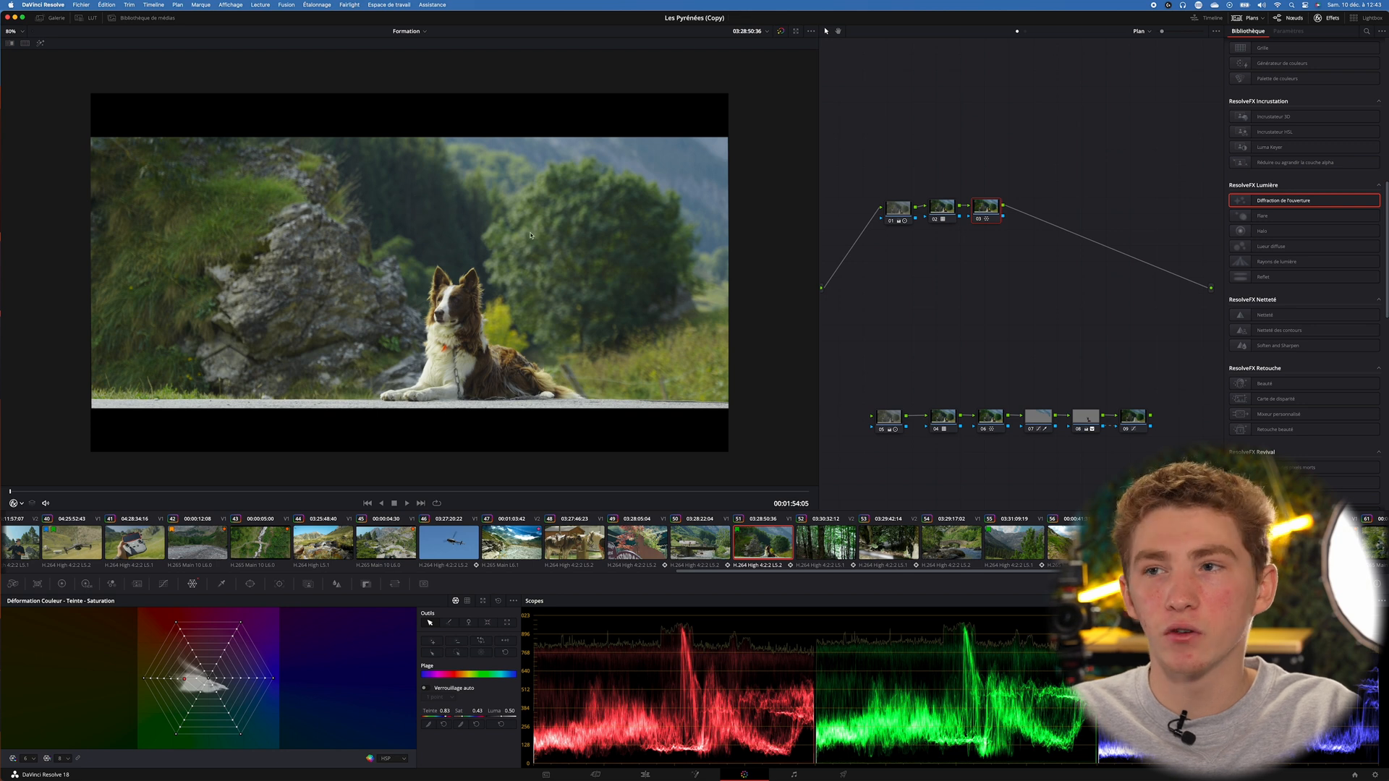
{"action": "scroll", "coordinate": [539, 237], "scroll_direction": "up", "scroll_amount": 1}
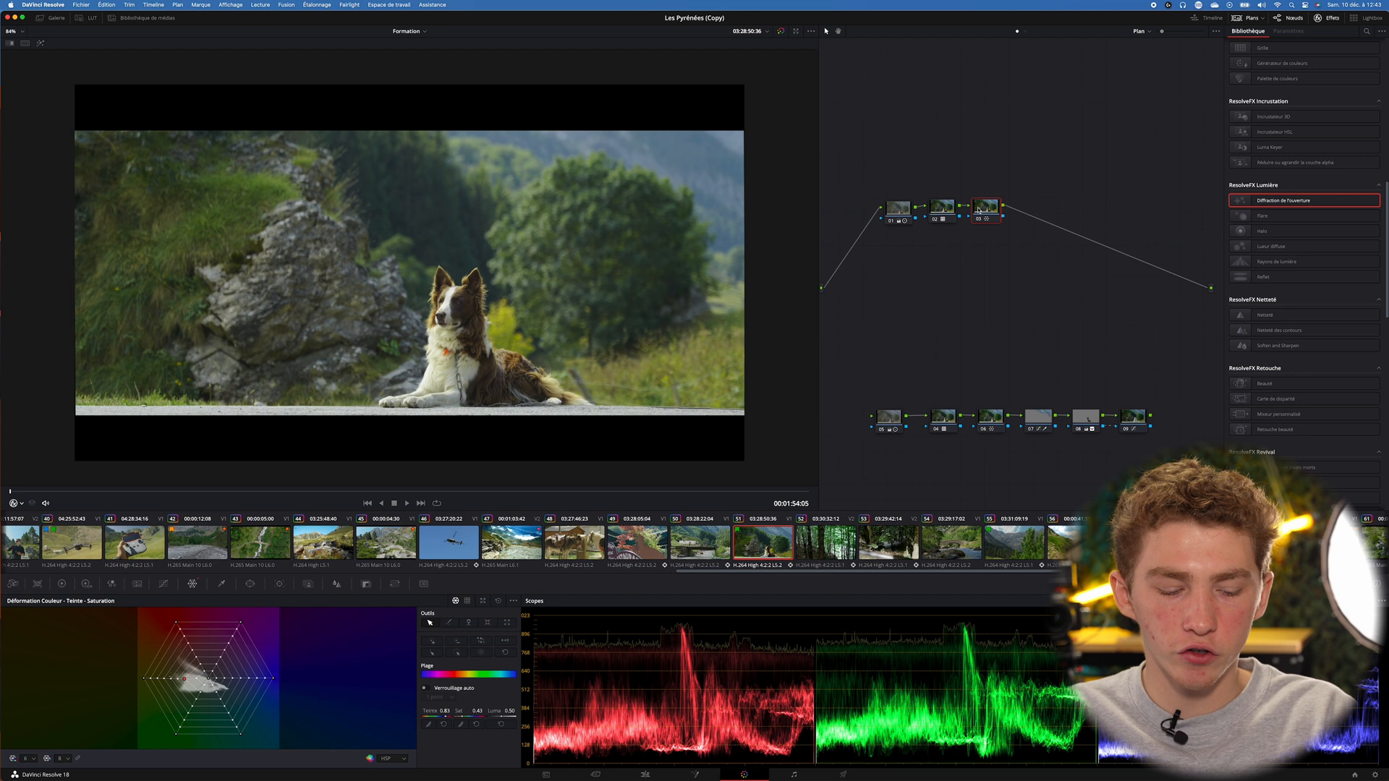
{"action": "key", "text": "alt+s"}
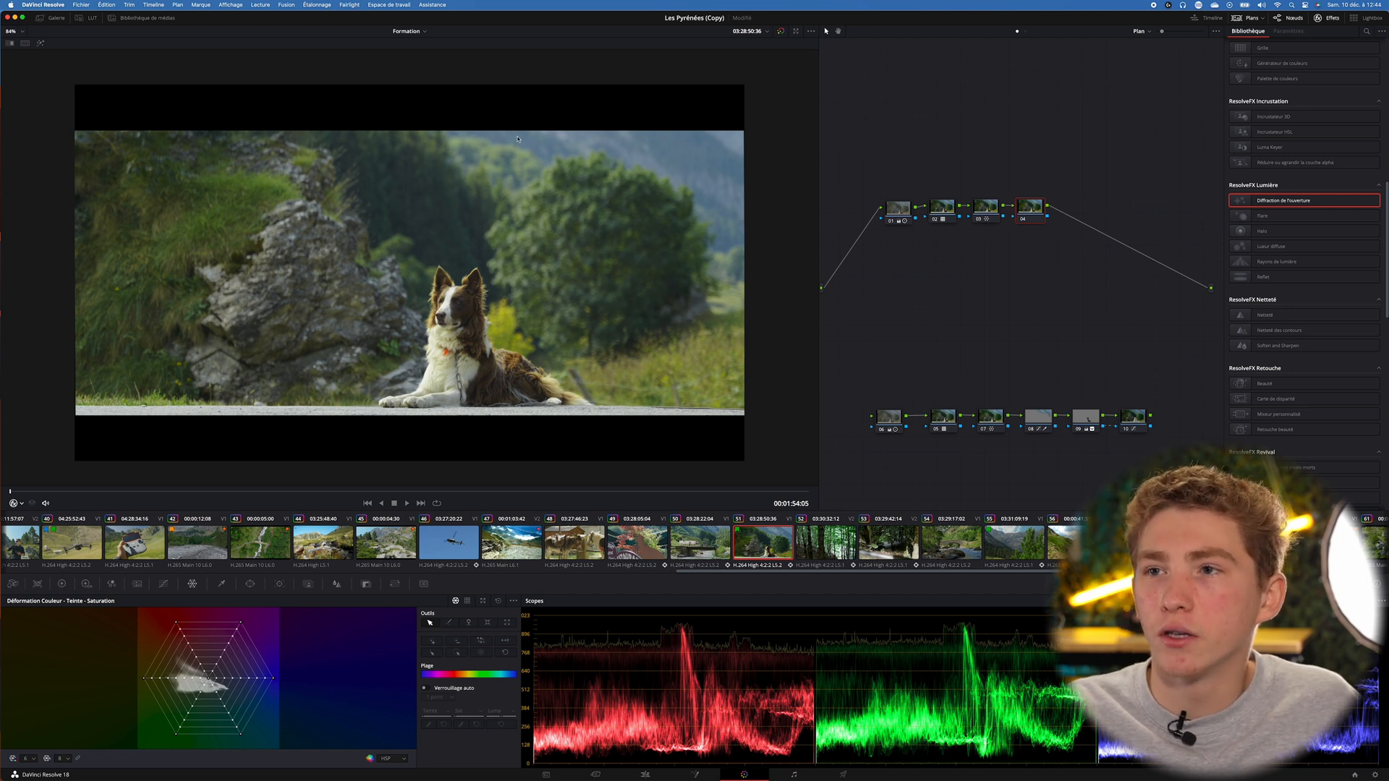
Use the 3D qualifier on node 04 to sample the hazy blue mountain in the background
{"action": "scroll", "coordinate": [601, 138], "scroll_direction": "down", "scroll_amount": 2}
{"action": "scroll", "coordinate": [706, 267], "scroll_direction": "up", "scroll_amount": 2}
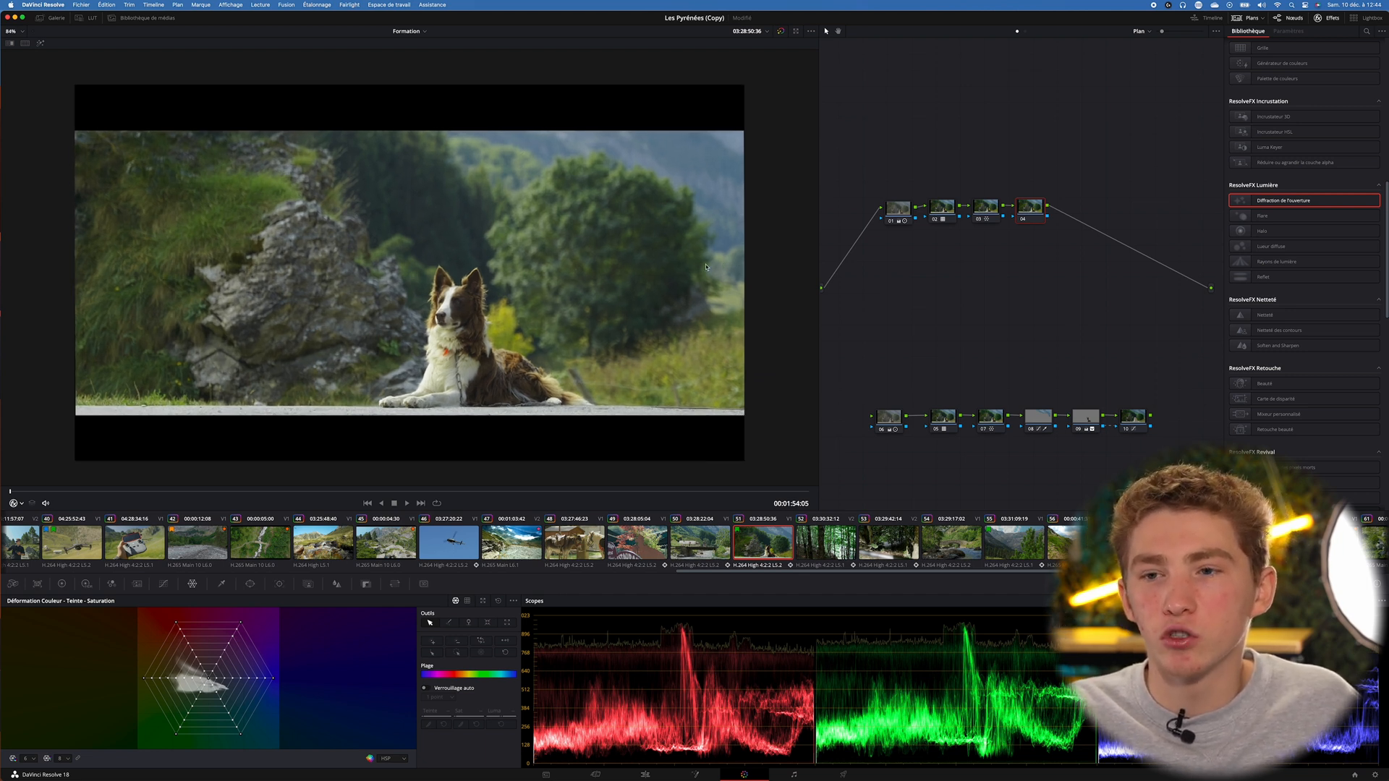
{"action": "left_click", "coordinate": [222, 584]}
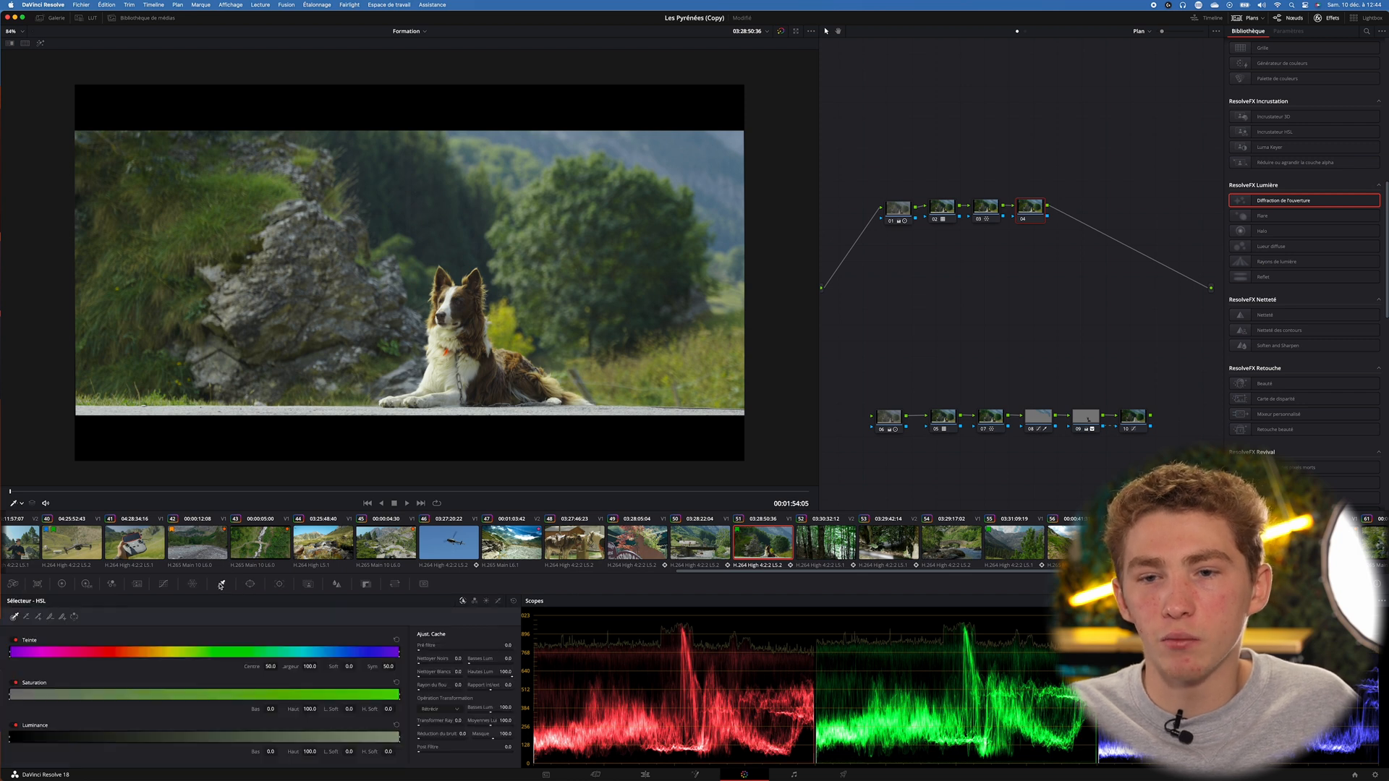
{"action": "left_click", "coordinate": [497, 601]}
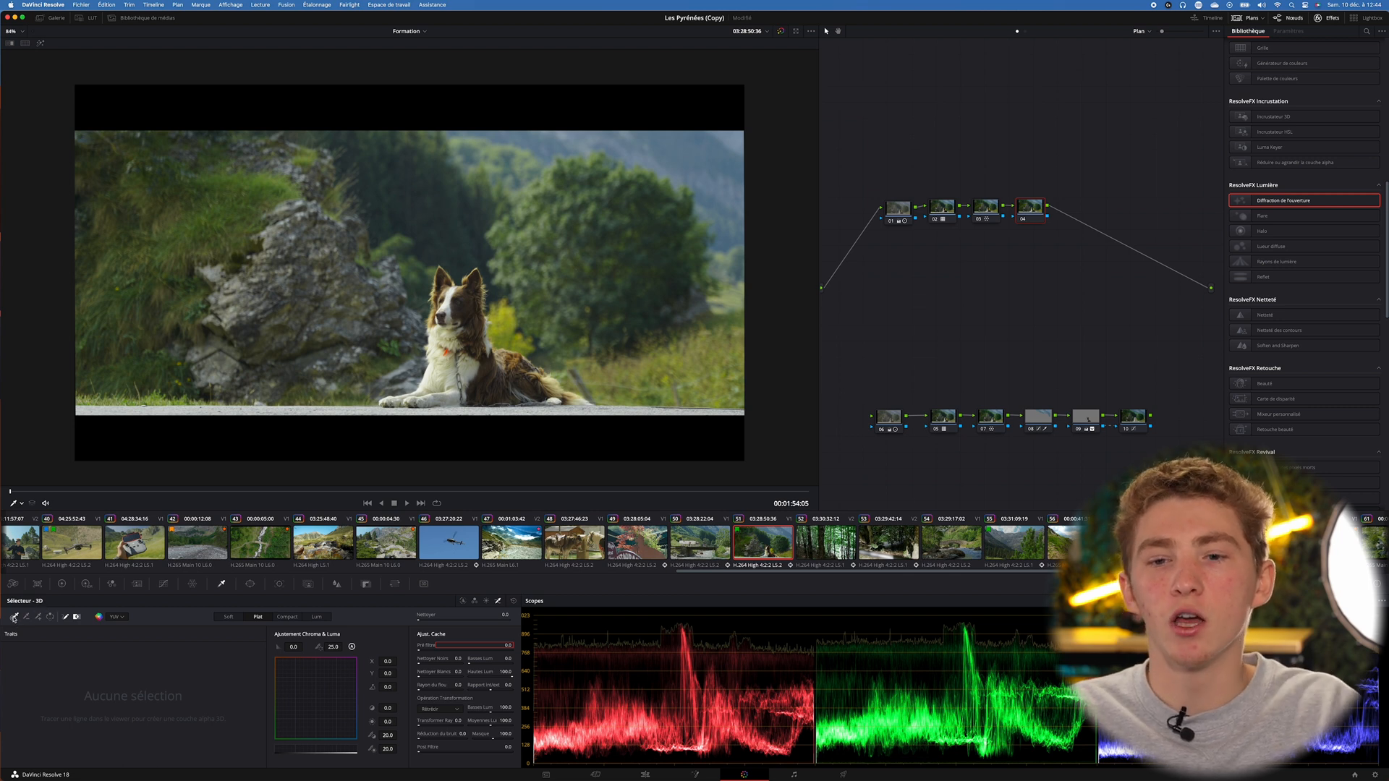
{"action": "scroll", "coordinate": [130, 543], "scroll_direction": "left", "scroll_amount": 1}
{"action": "scroll", "coordinate": [434, 289], "scroll_direction": "up", "scroll_amount": 2}
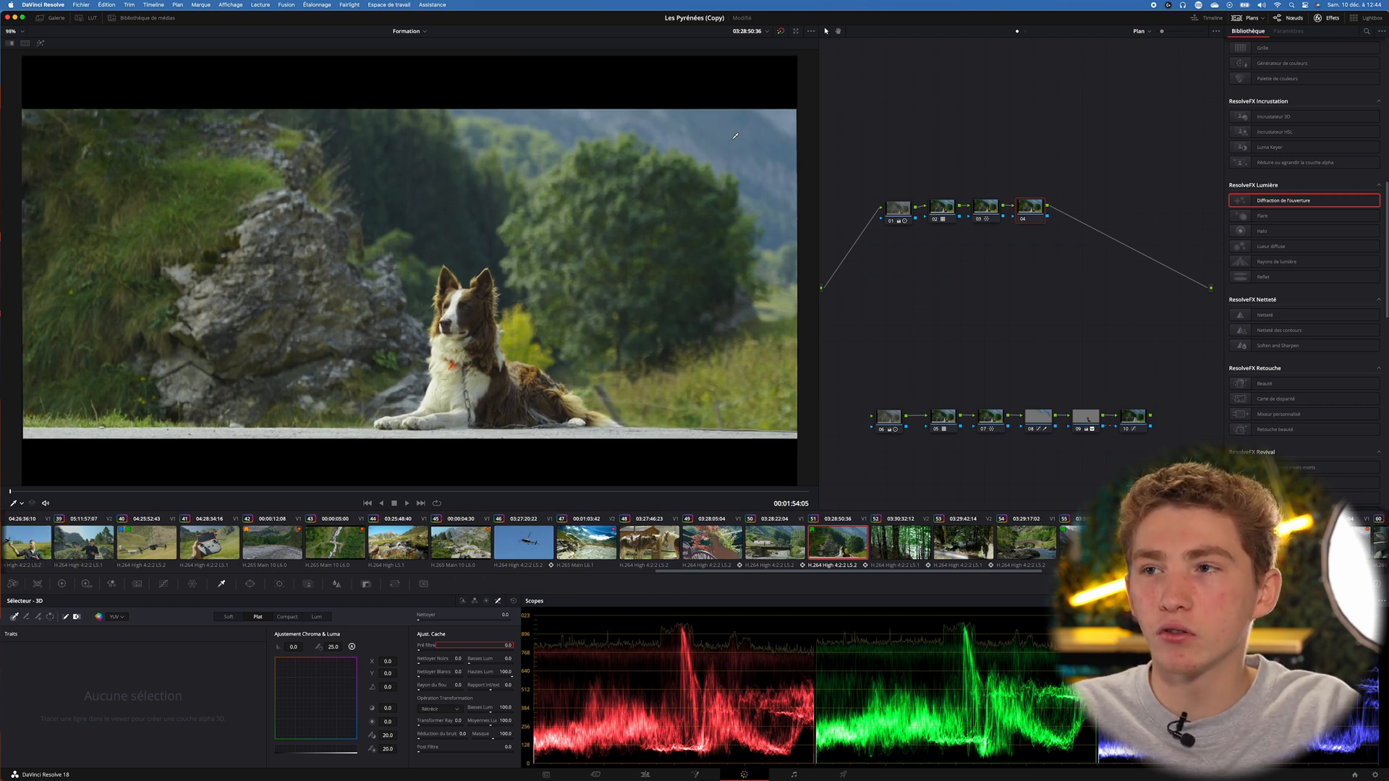
{"action": "left_click", "coordinate": [726, 140]}
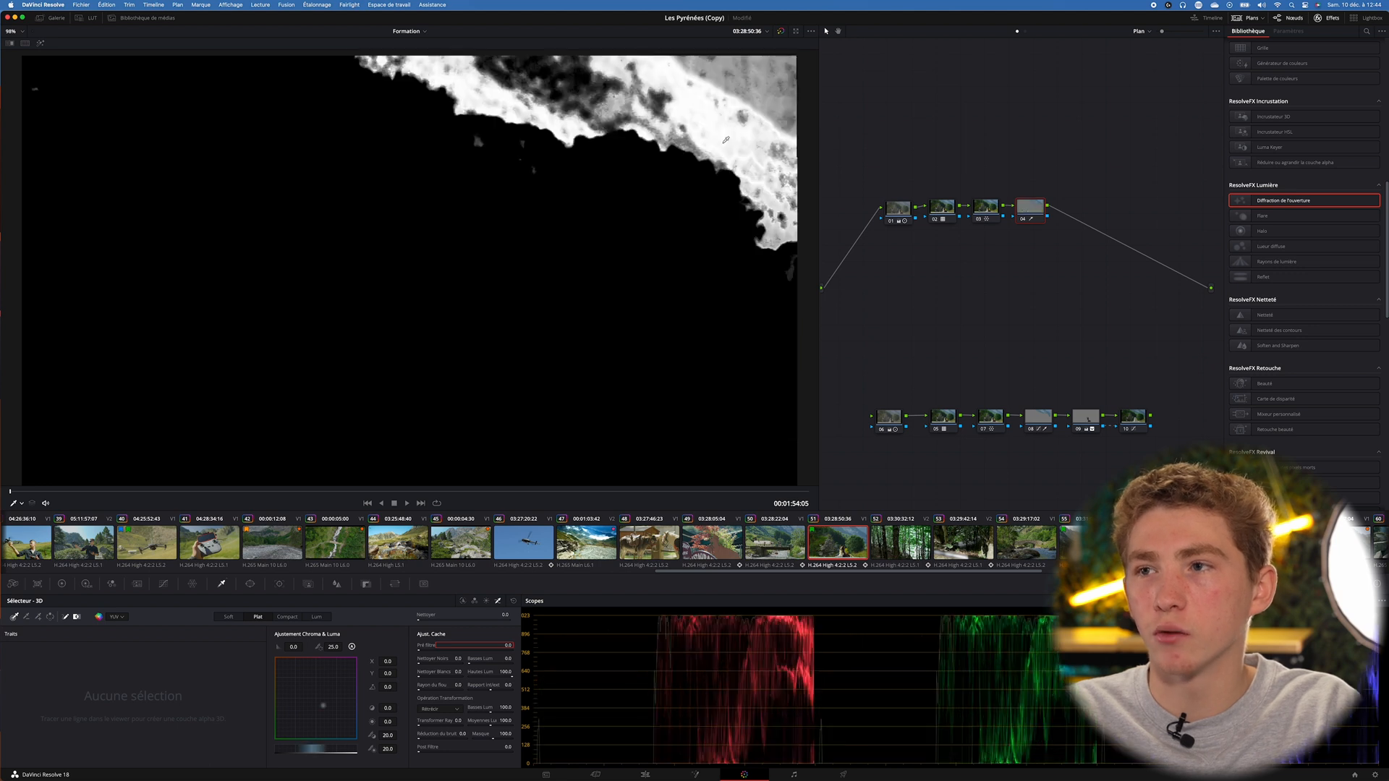
Highlight the keyed area and add further strokes across the blue mountain to the selection
{"action": "left_click", "coordinate": [40, 44]}
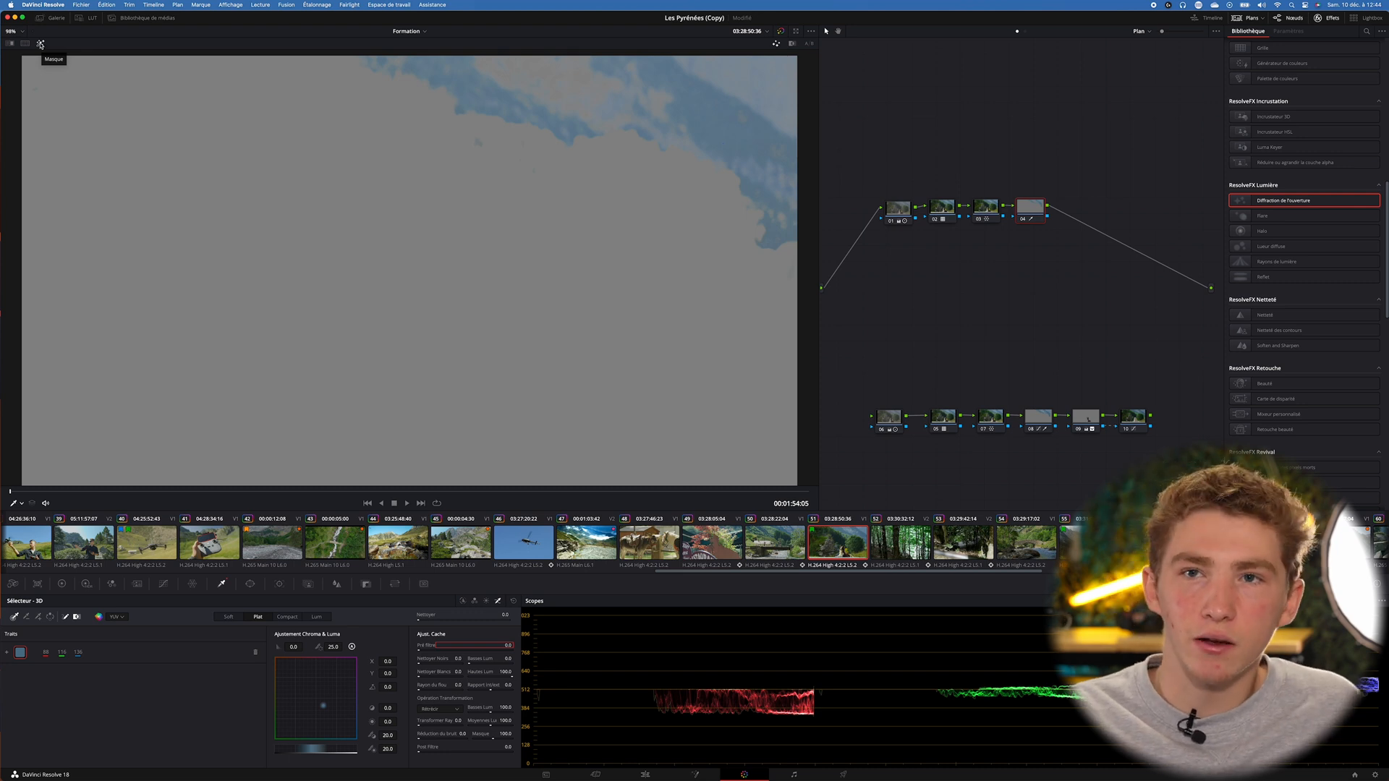
{"action": "left_click", "coordinate": [40, 44]}
{"action": "scroll", "coordinate": [52, 392], "scroll_direction": "up", "scroll_amount": 1}
{"action": "left_click", "coordinate": [38, 617]}
{"action": "mouse_move", "coordinate": [746, 131]}
{"action": "left_mouse_down"}
{"action": "mouse_move", "coordinate": [597, 101]}
{"action": "mouse_move", "coordinate": [798, 144]}
{"action": "left_mouse_up"}
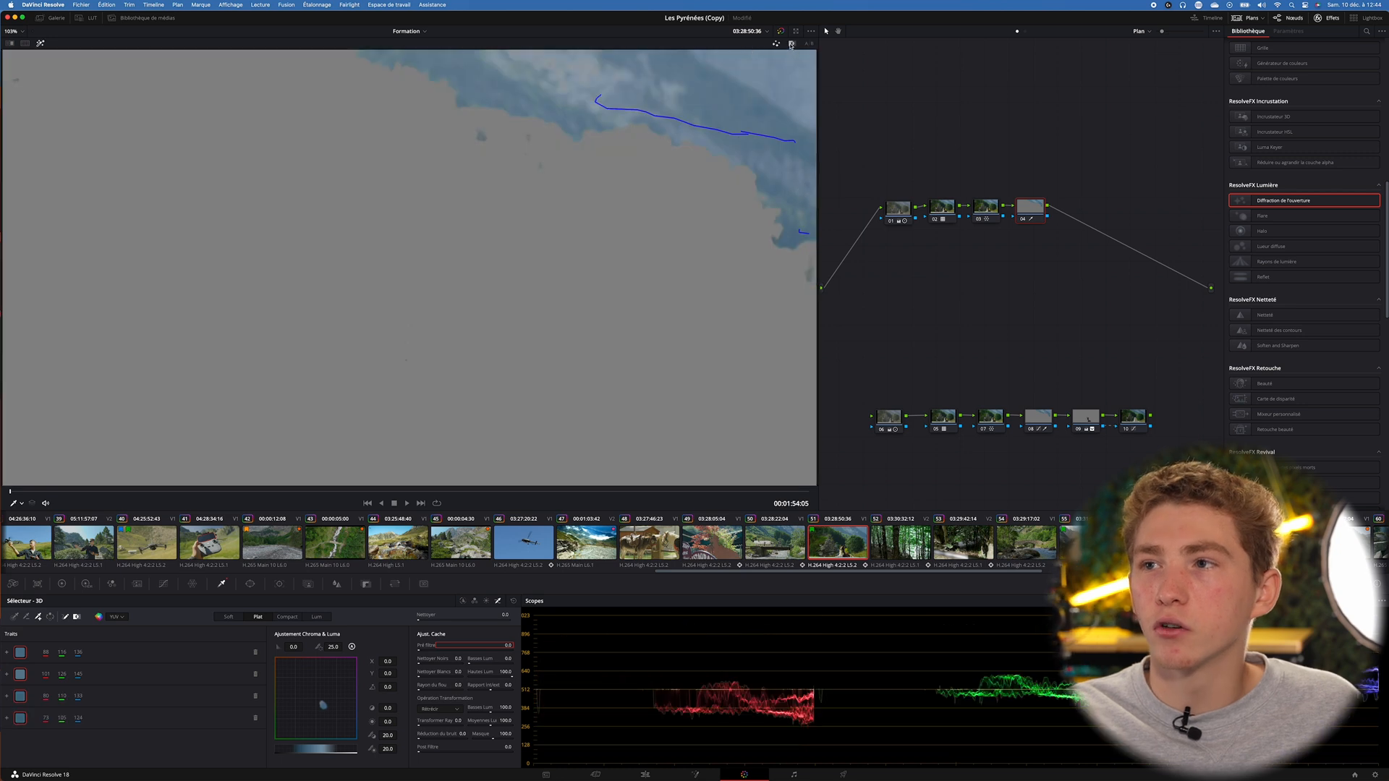
Fill the gaps in the mountain mask with another stroke, using the black-and-white highlight as a guide
{"action": "left_click", "coordinate": [792, 44]}
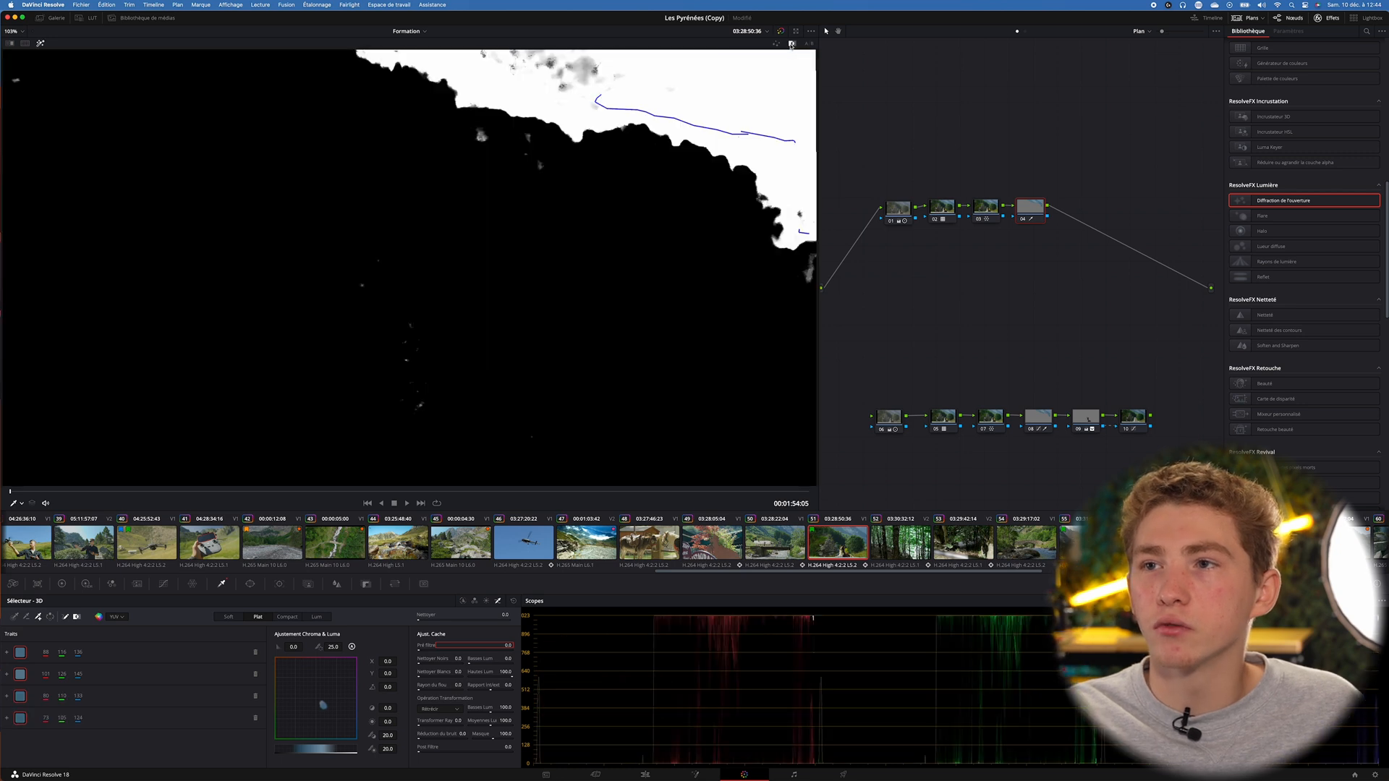
{"action": "left_click_drag", "start_coordinate": [607, 79], "coordinate": [583, 69]}
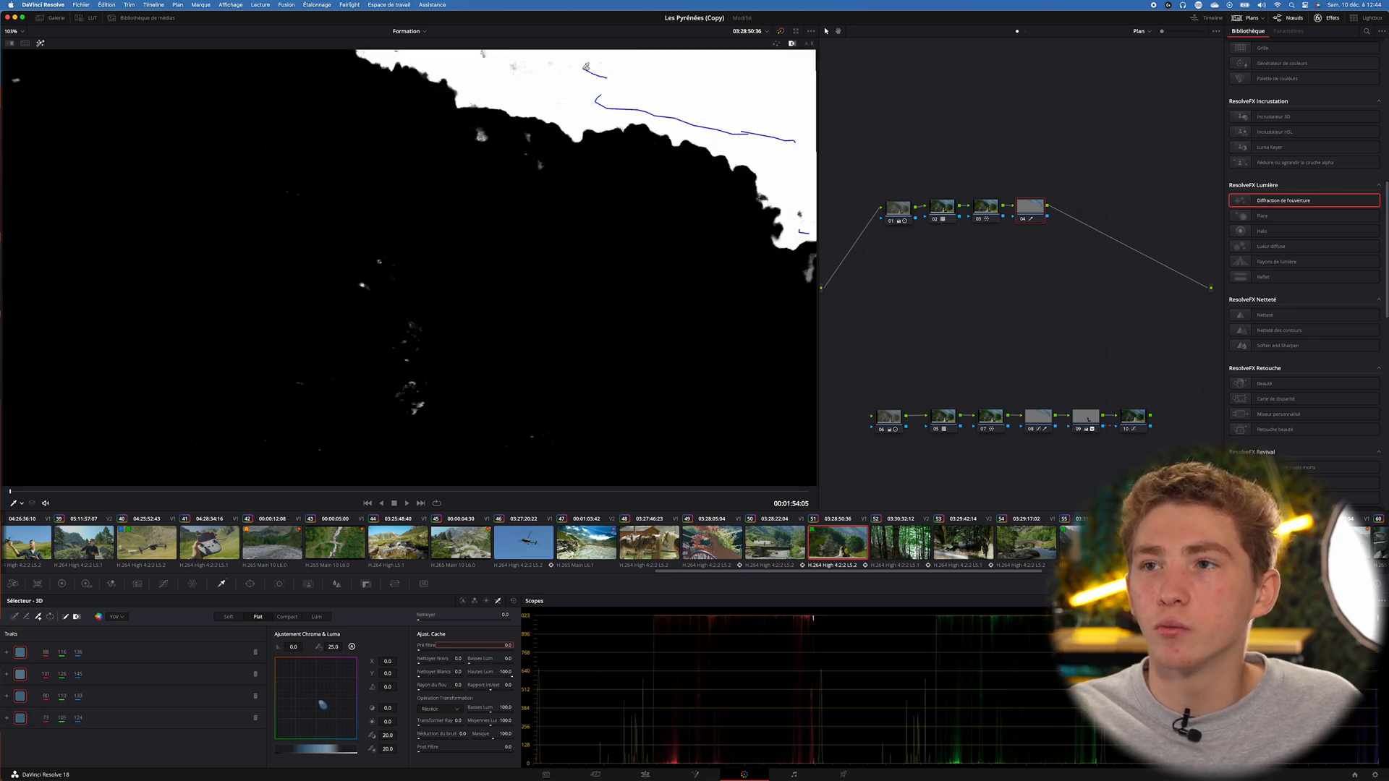
{"action": "left_click", "coordinate": [792, 44]}
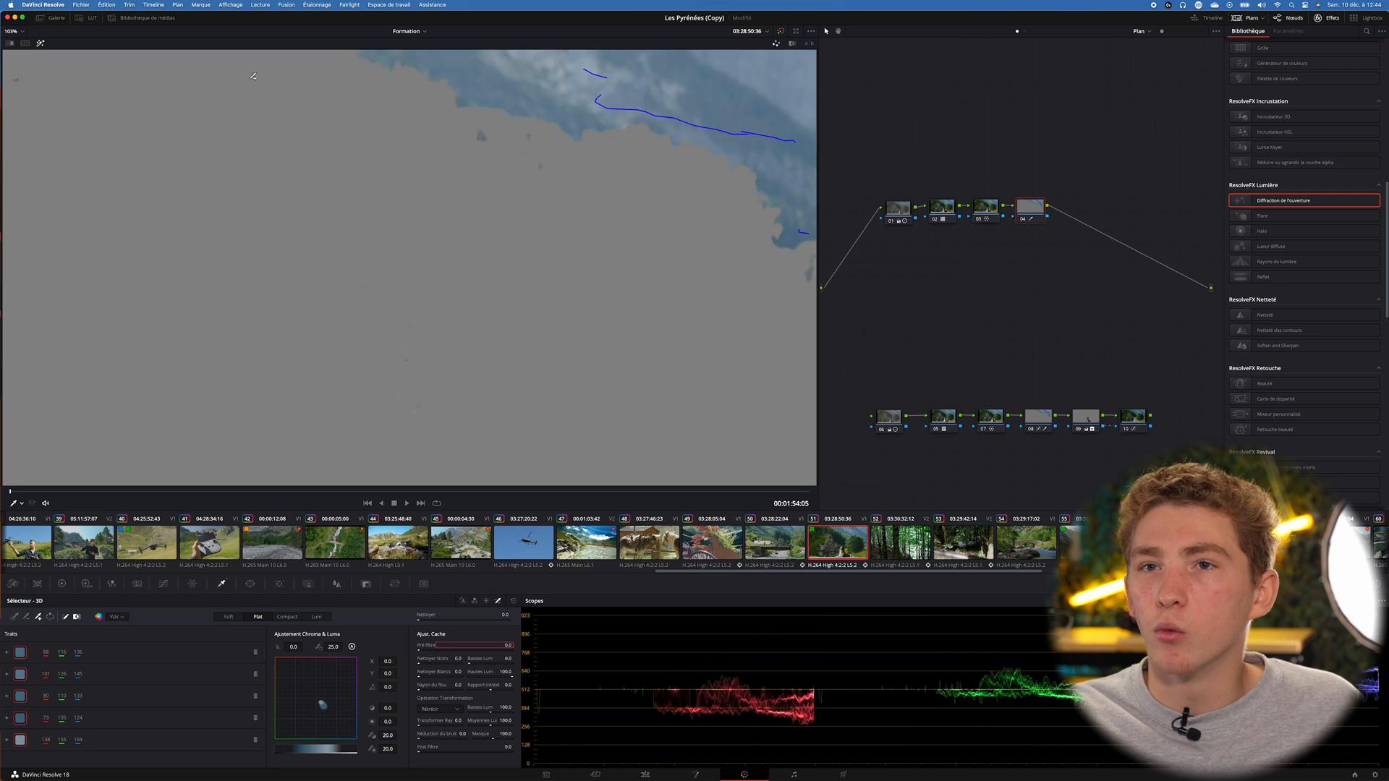
{"action": "left_click", "coordinate": [41, 44]}
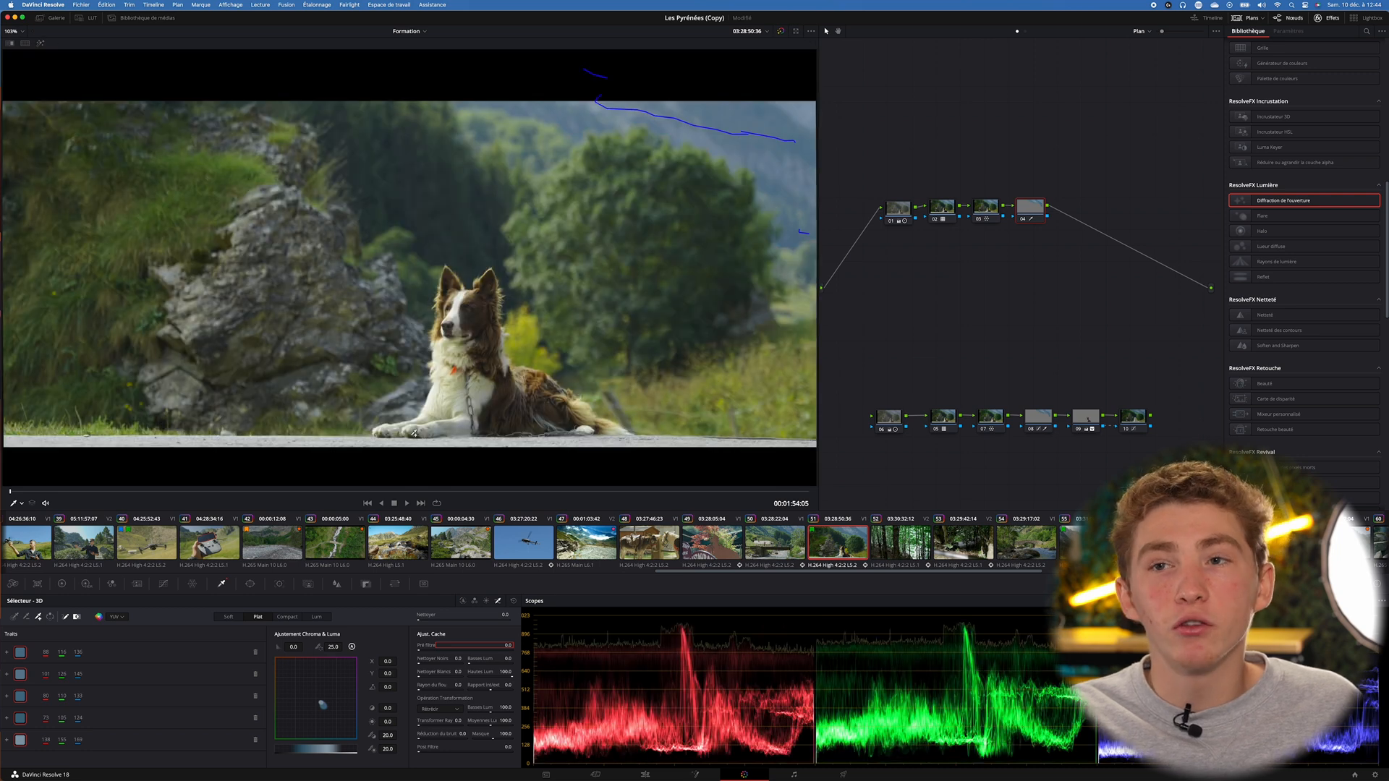
Clean stray spots from the highlighted mountain key with a pre-filter of about 14.9, and return to the full, unmasked image
{"action": "left_click", "coordinate": [41, 44]}
{"action": "scroll", "coordinate": [761, 287], "scroll_direction": "up", "scroll_amount": 2}
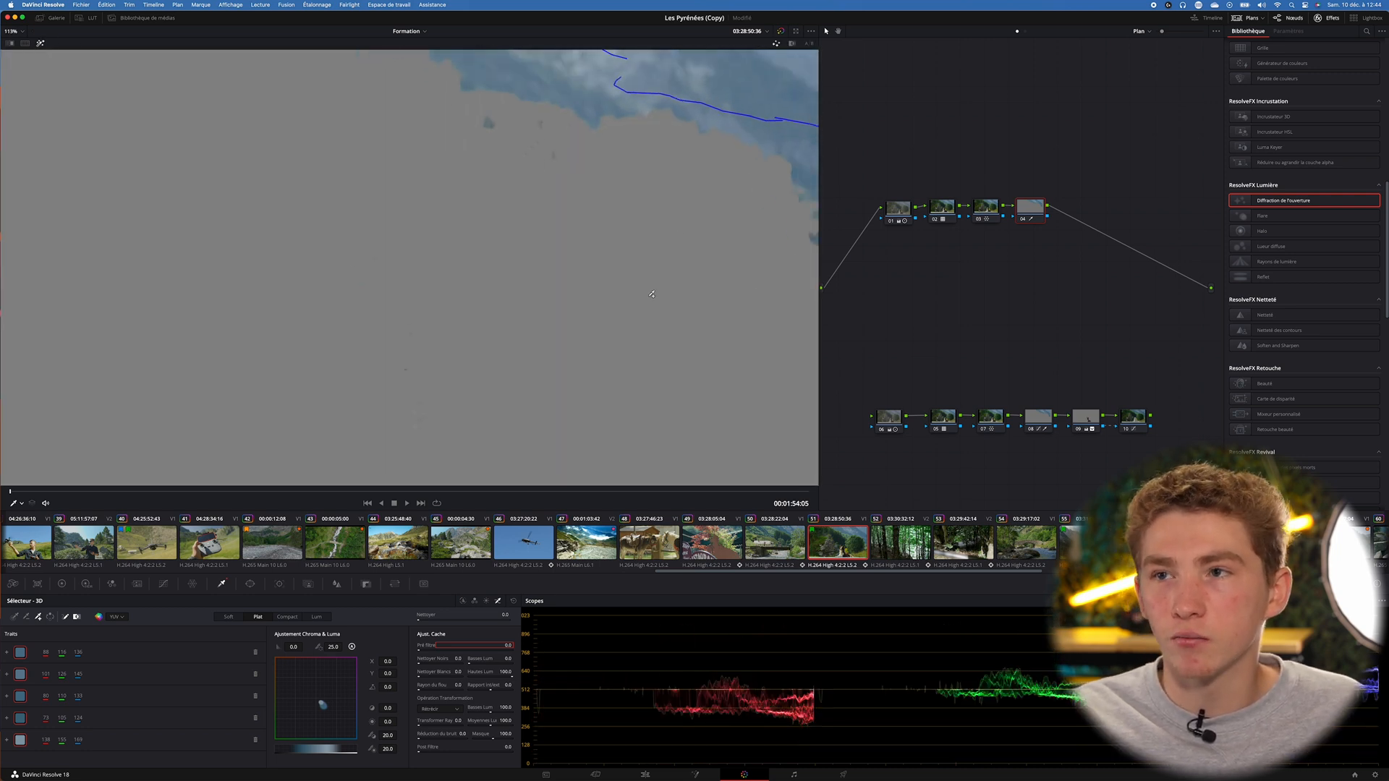
{"action": "scroll", "coordinate": [629, 192], "scroll_direction": "down", "scroll_amount": 1}
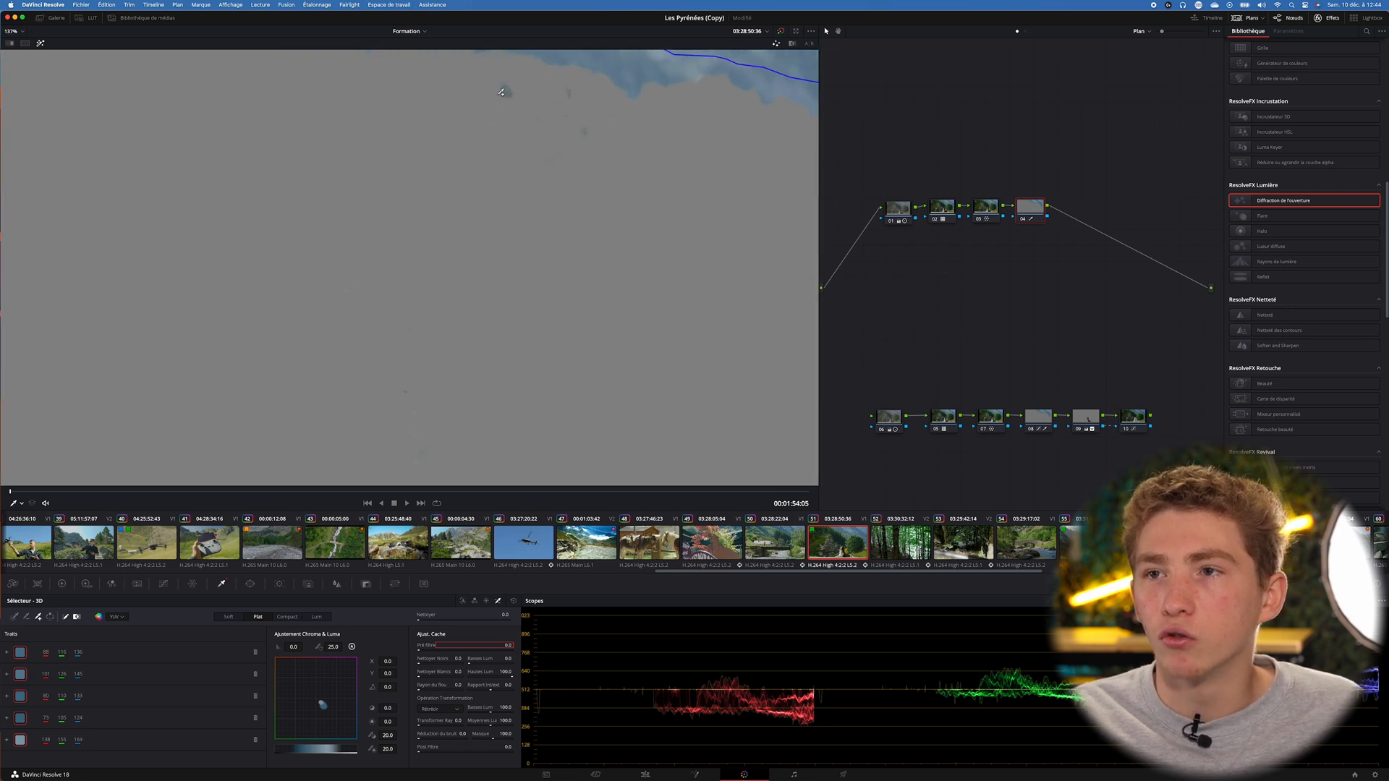
{"action": "scroll", "coordinate": [500, 94], "scroll_direction": "down", "scroll_amount": 3}
{"action": "scroll", "coordinate": [713, 232], "scroll_direction": "up", "scroll_amount": 1}
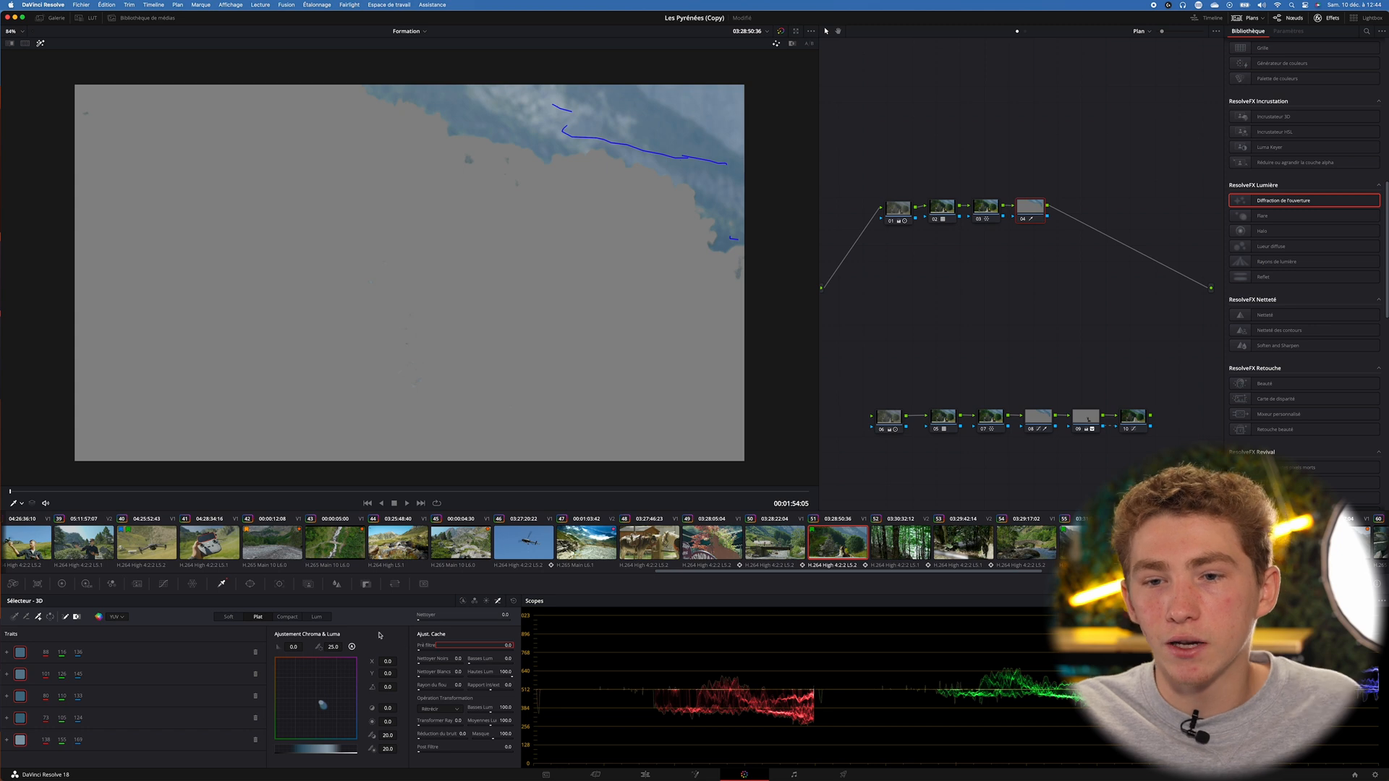
{"action": "left_click_drag", "start_coordinate": [420, 650], "coordinate": [462, 650]}
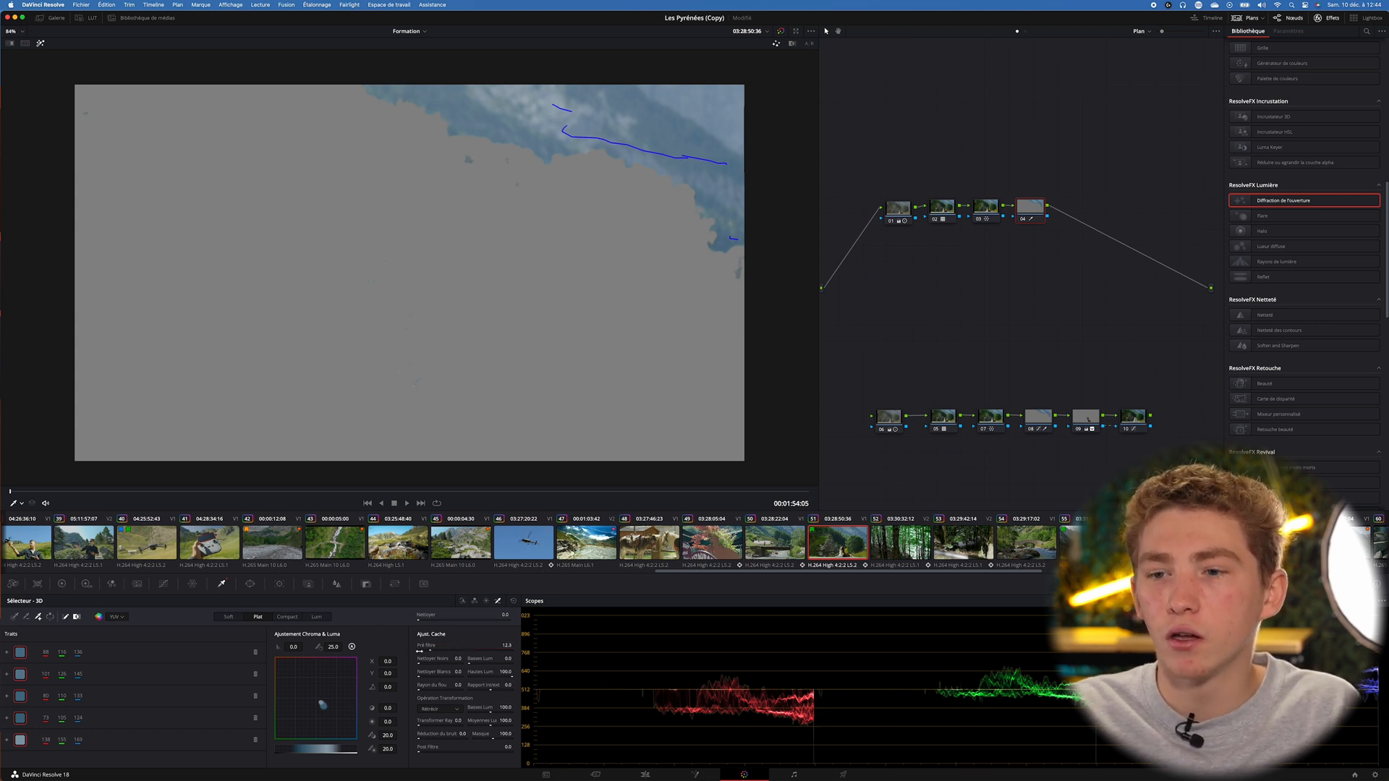
{"action": "scroll", "coordinate": [648, 230], "scroll_direction": "up", "scroll_amount": 2}
{"action": "scroll", "coordinate": [693, 193], "scroll_direction": "up", "scroll_amount": 8}
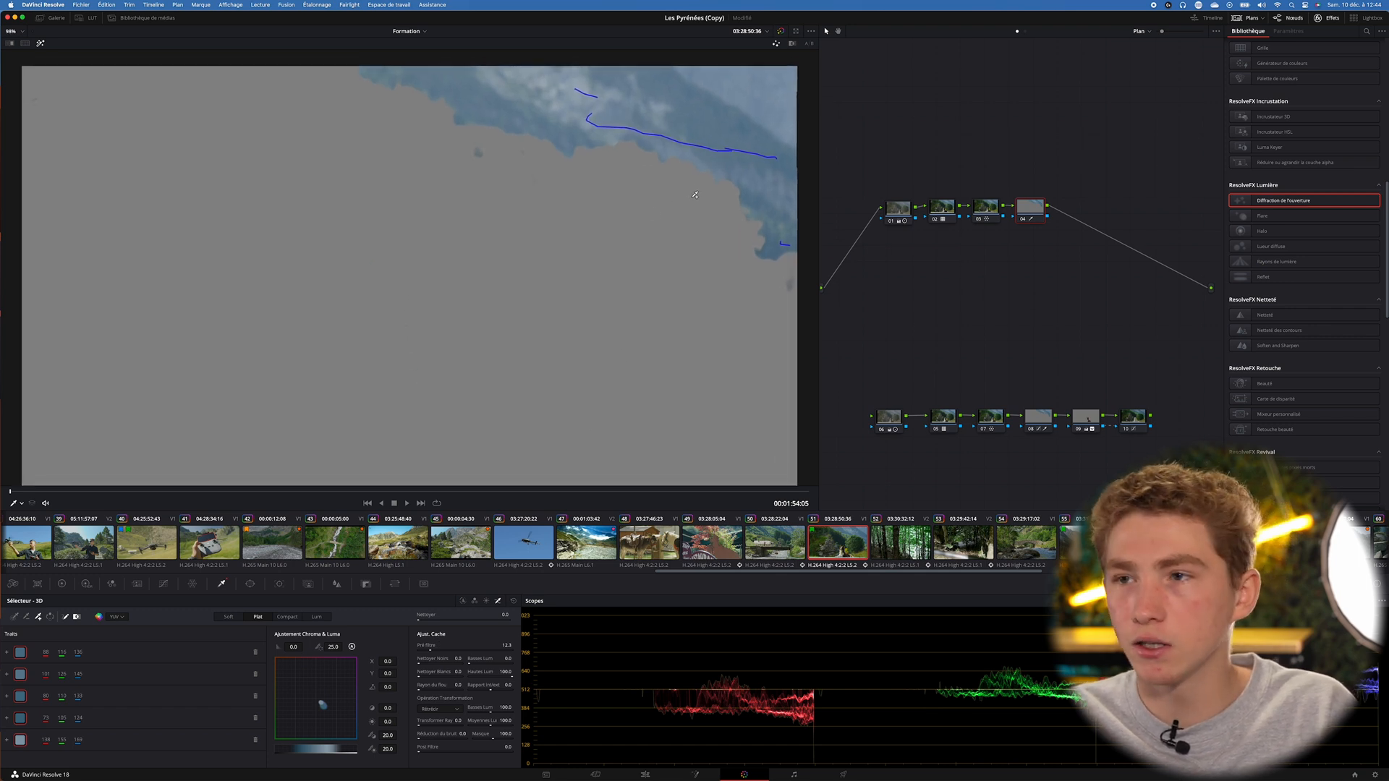
{"action": "scroll", "coordinate": [653, 205], "scroll_direction": "up", "scroll_amount": 5}
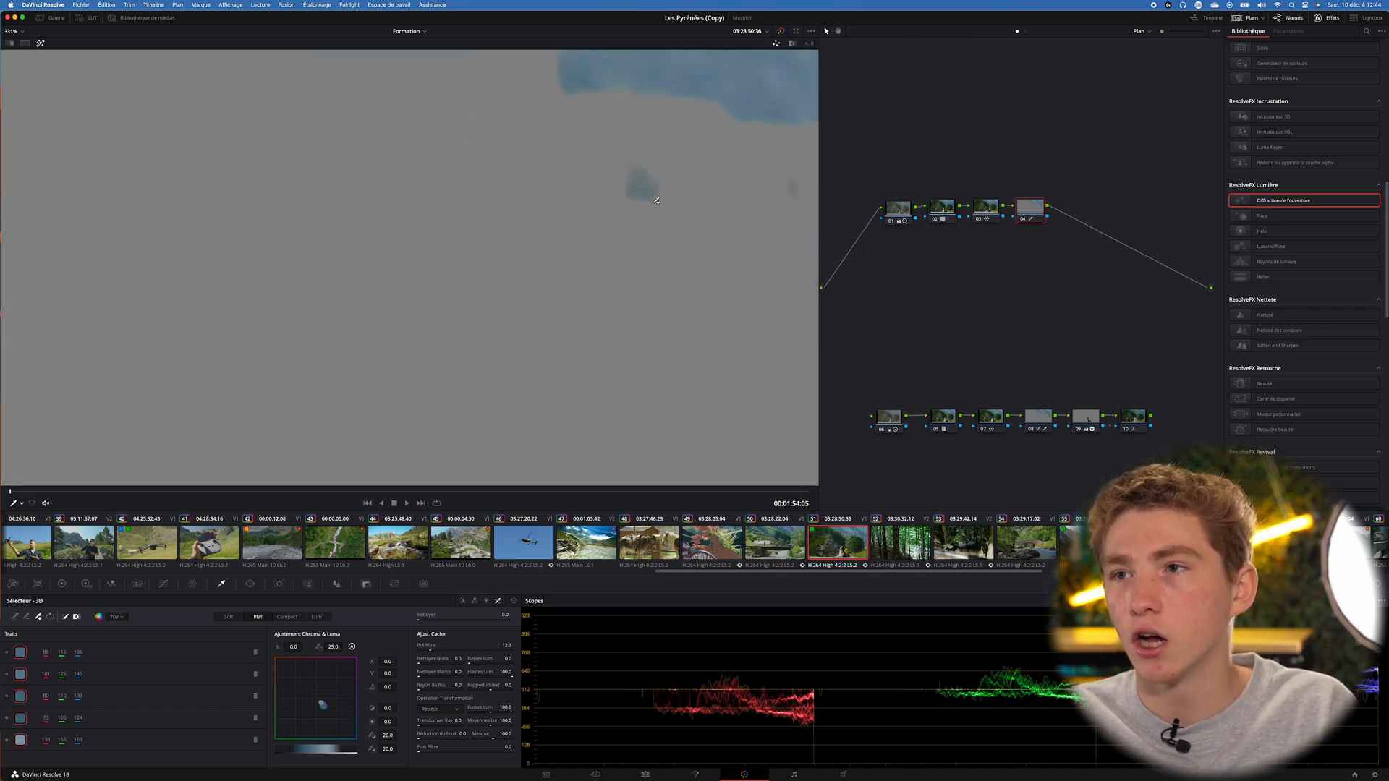
{"action": "left_click_drag", "start_coordinate": [431, 652], "coordinate": [382, 646]}
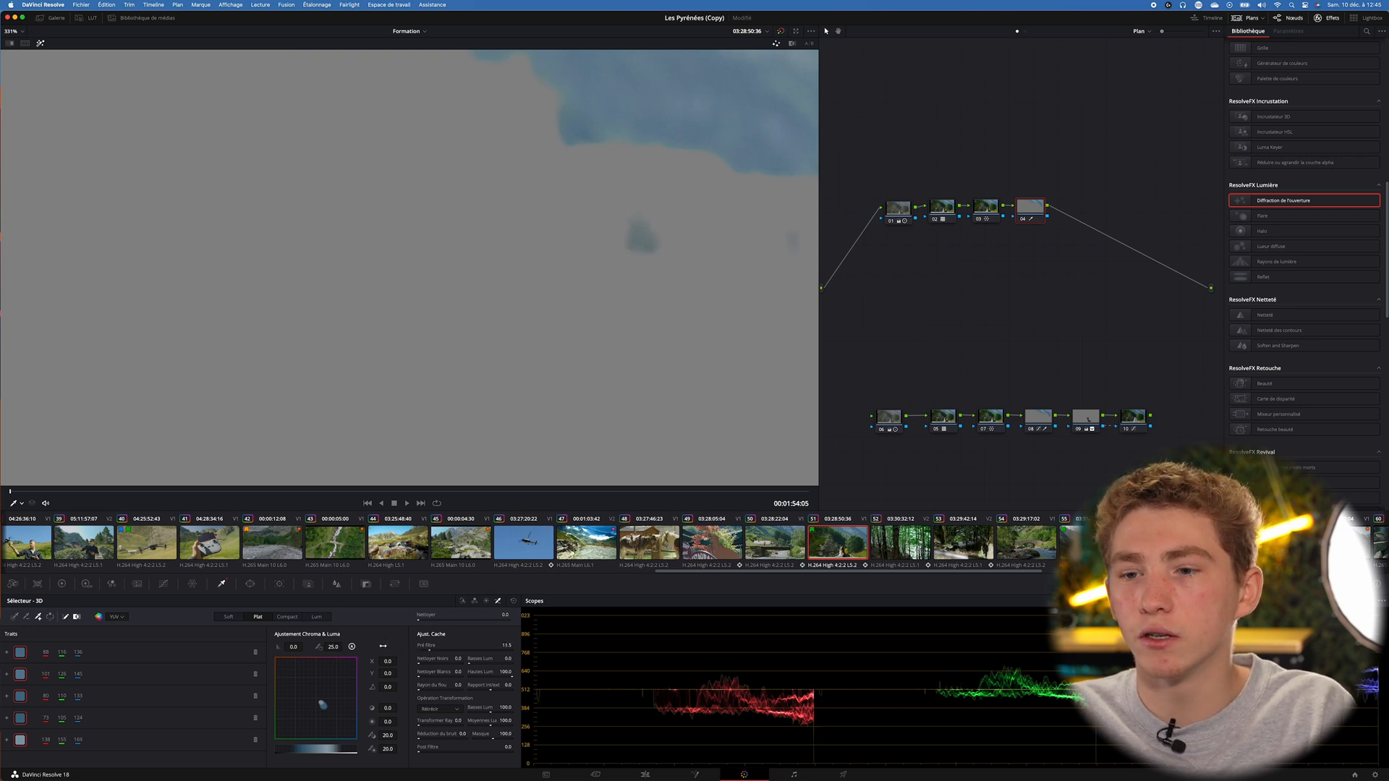
{"action": "scroll", "coordinate": [561, 248], "scroll_direction": "down", "scroll_amount": 10}
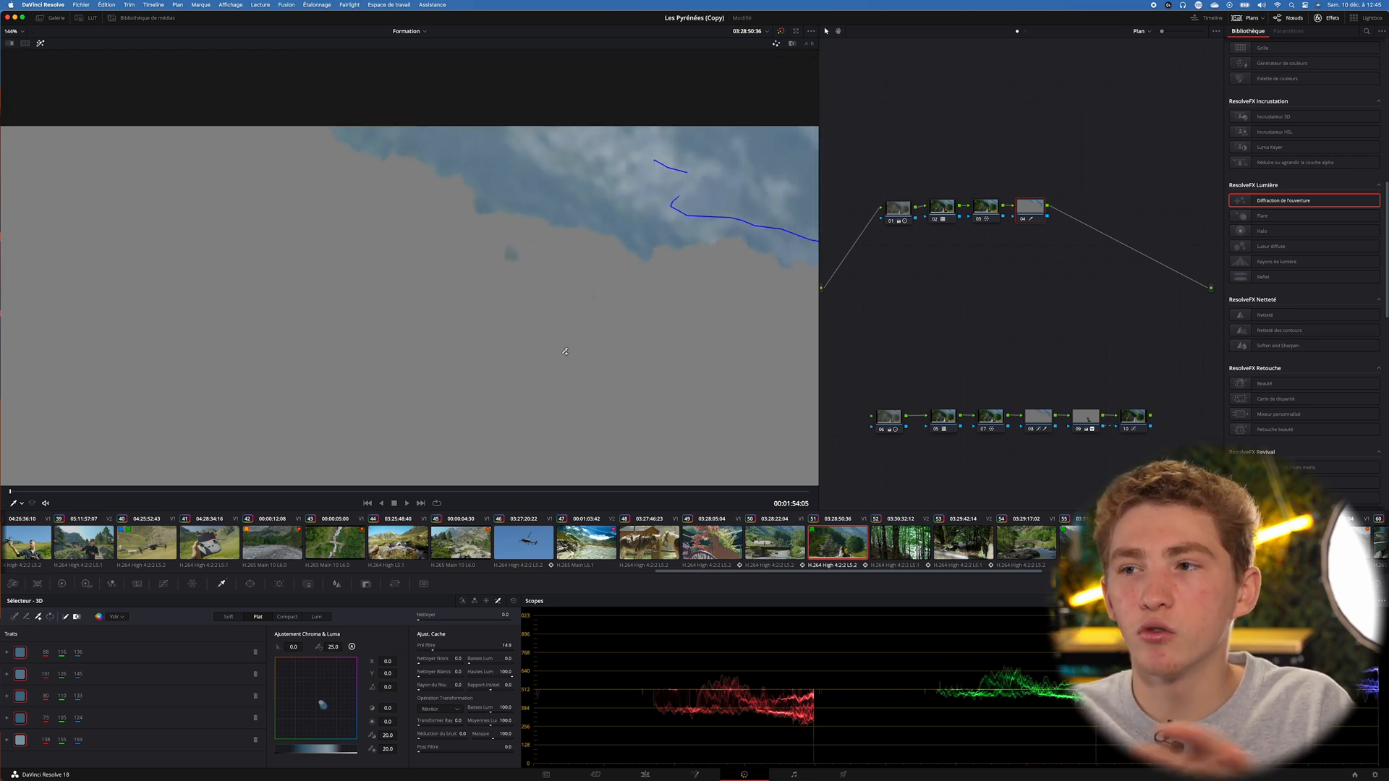
{"action": "scroll", "coordinate": [564, 358], "scroll_direction": "down", "scroll_amount": 1}
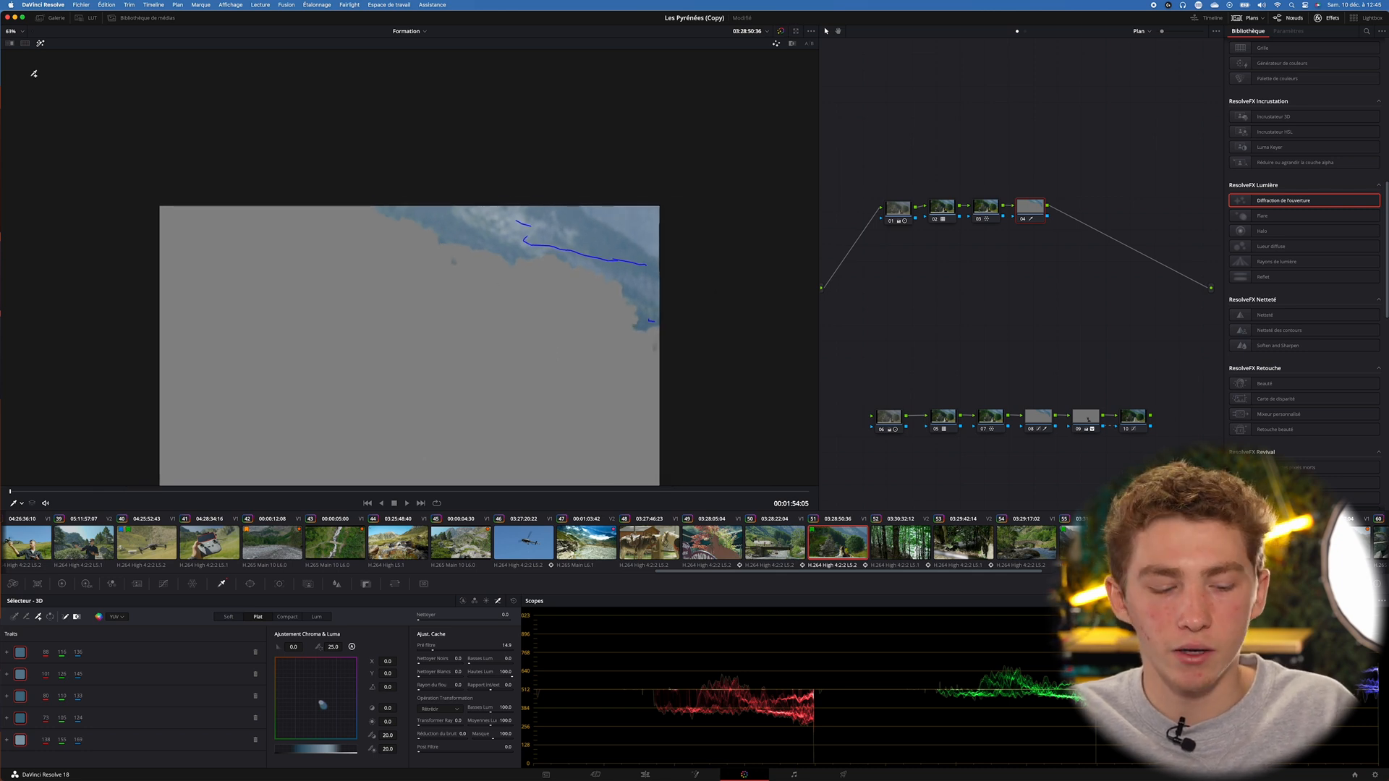
{"action": "key", "text": "shift+z"}
{"action": "left_click", "coordinate": [40, 43]}
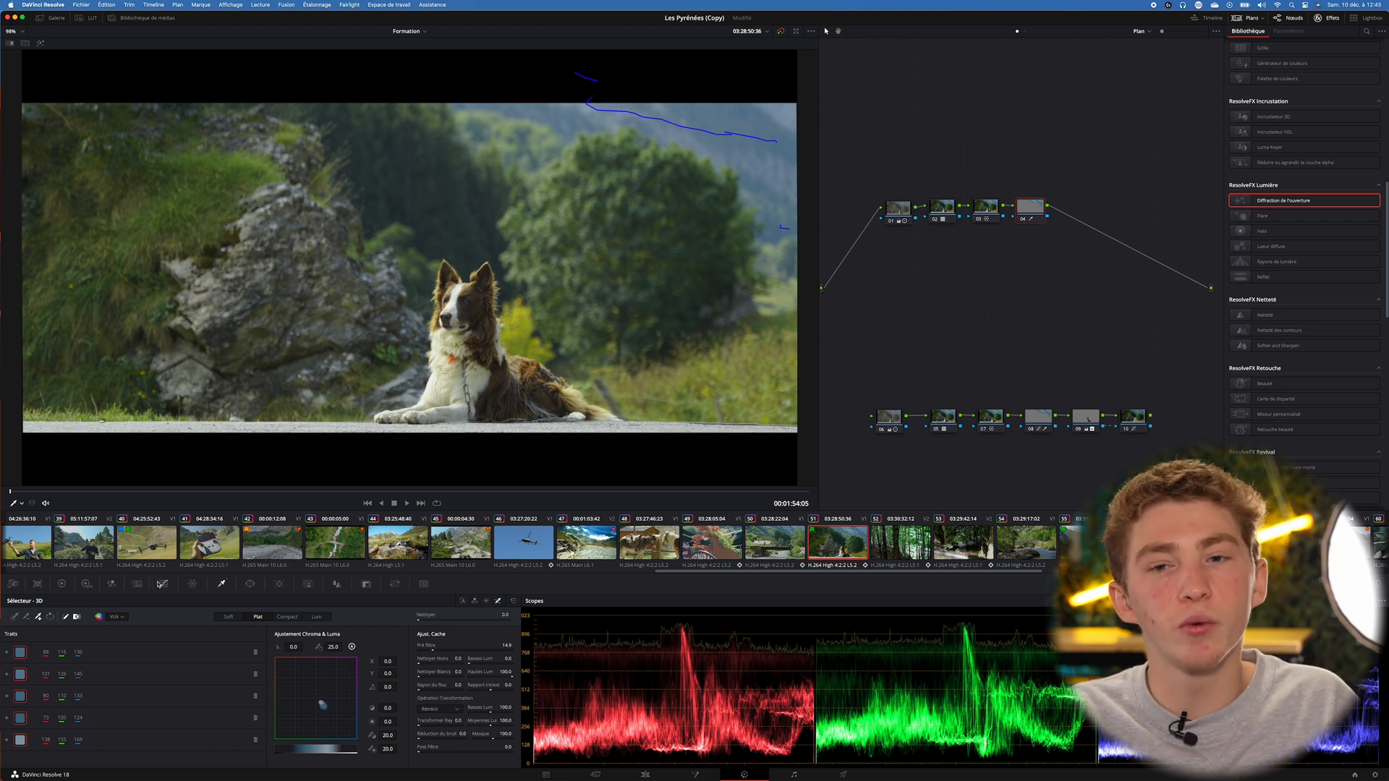
Reshape the custom curve on node 04 with control points in the shadows and midtones to adjust the keyed mountain's contrast
{"action": "left_click", "coordinate": [163, 584]}
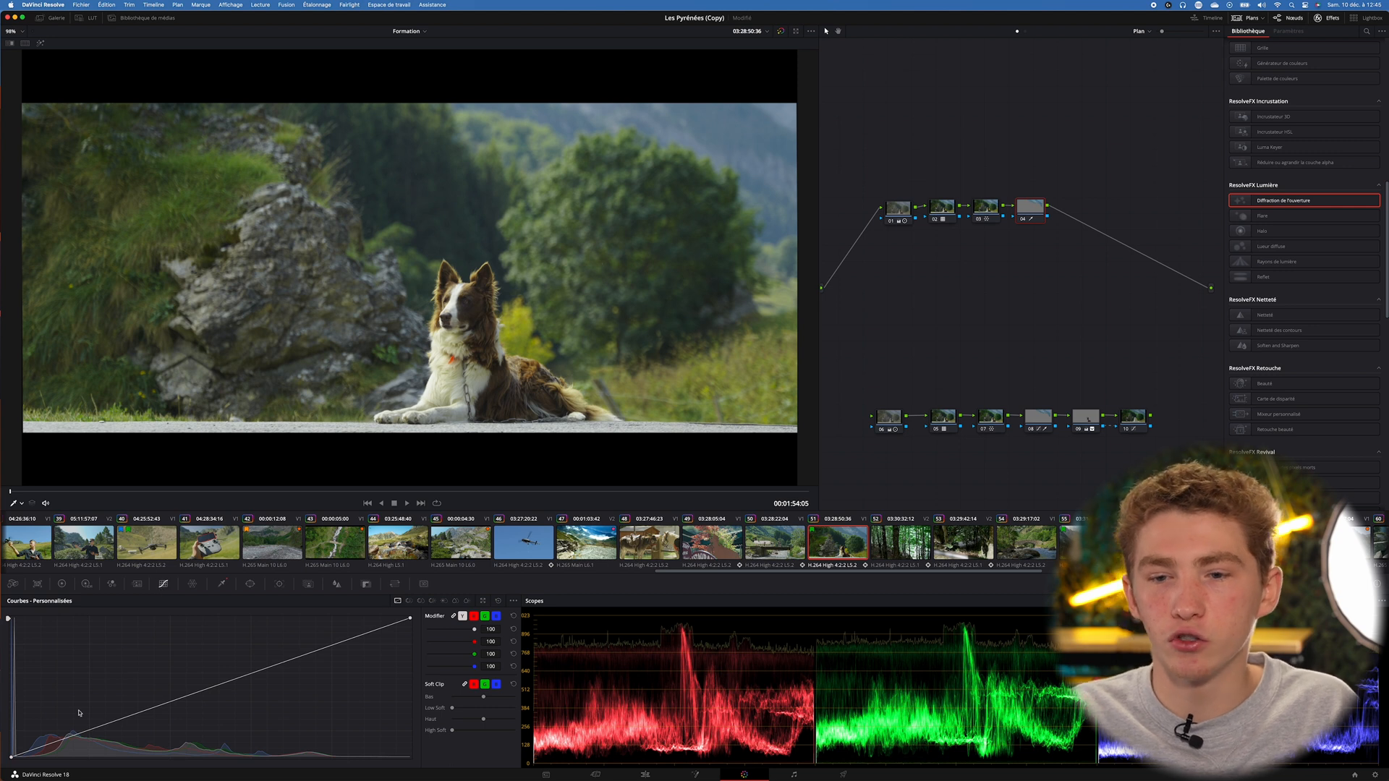
{"action": "left_click_drag", "start_coordinate": [75, 738], "coordinate": [121, 738]}
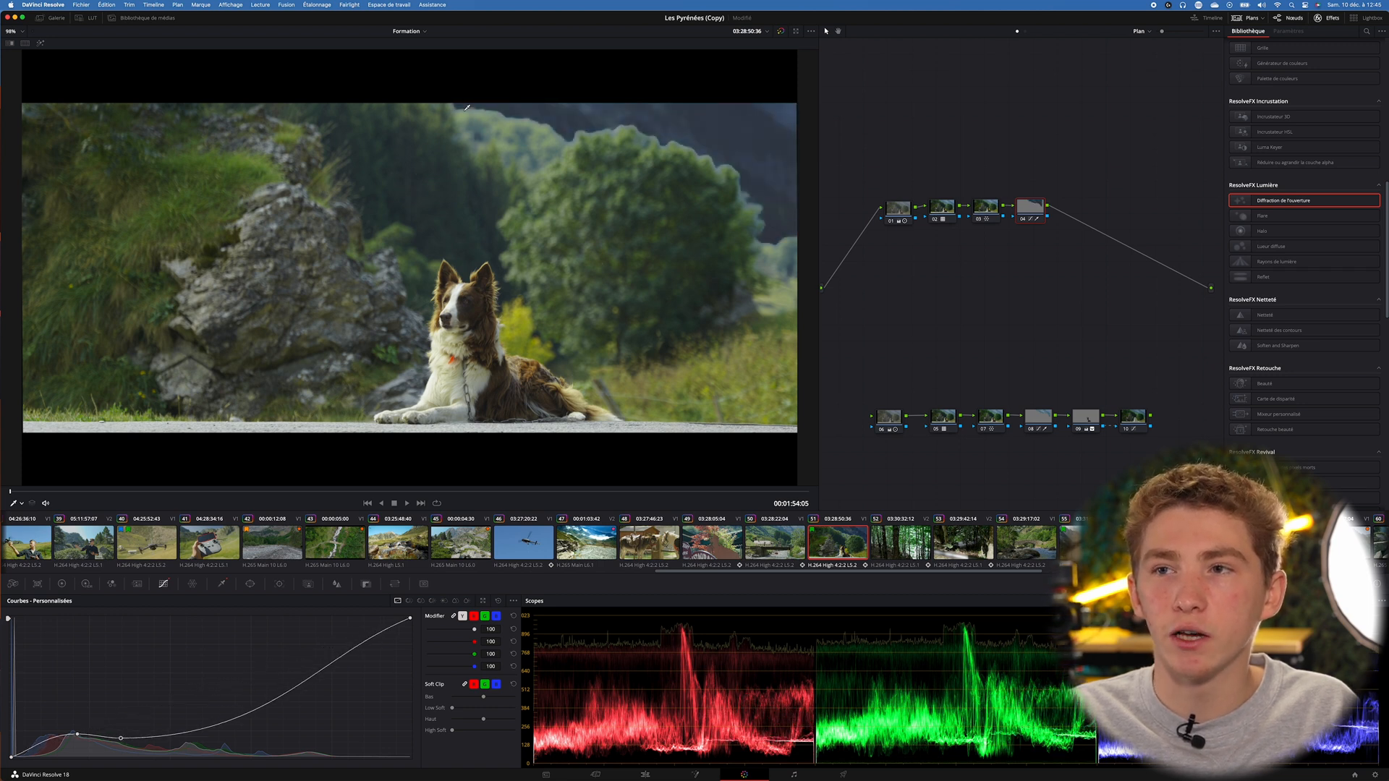
{"action": "left_click_drag", "start_coordinate": [121, 738], "coordinate": [127, 718]}
{"action": "left_click", "coordinate": [193, 690]}
{"action": "left_click", "coordinate": [254, 672]}
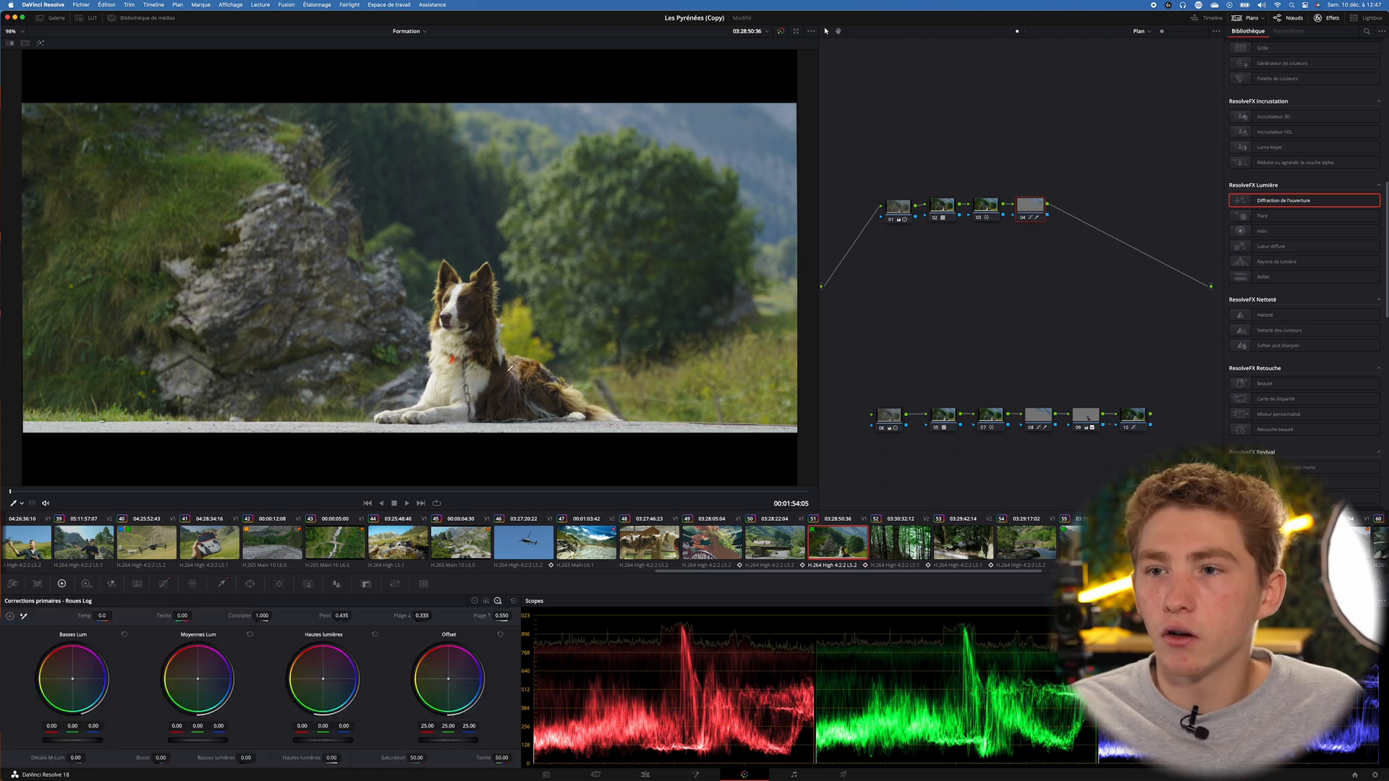
Add a fifth serial node after the mountain key node
{"action": "scroll", "coordinate": [482, 295], "scroll_direction": "up", "scroll_amount": 1}
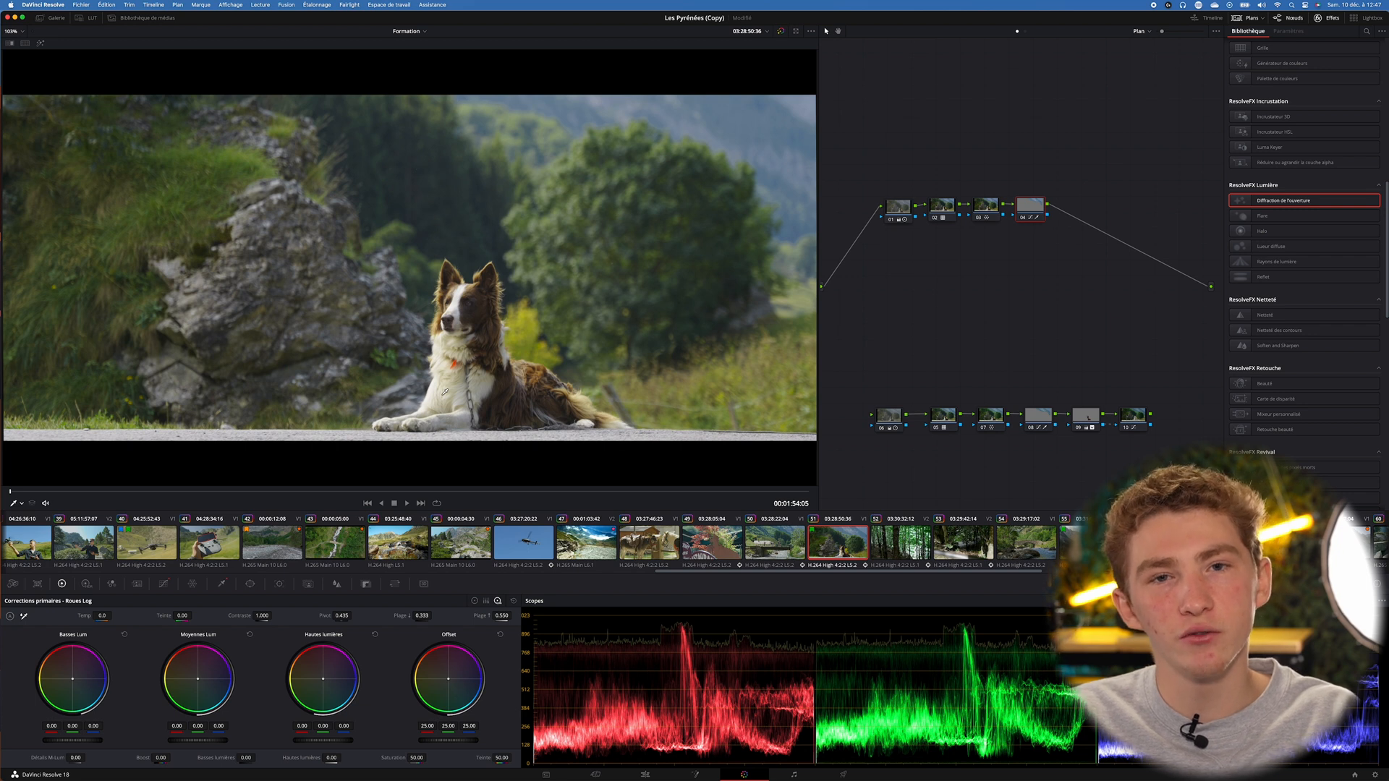
{"action": "key", "text": "alt+s"}
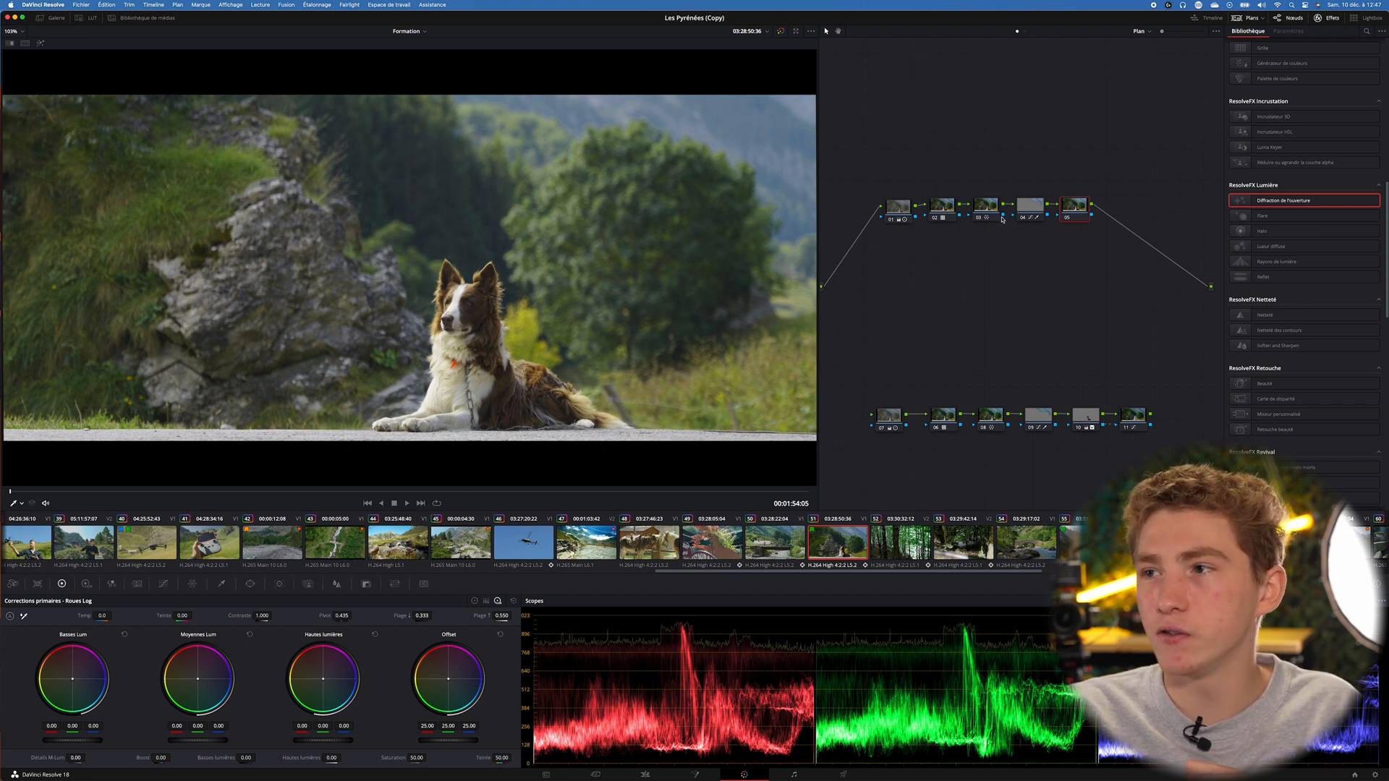
Paint Magic Mask object strokes over the dog's head, chest, legs and back on node 05
{"action": "left_click", "coordinate": [308, 584]}
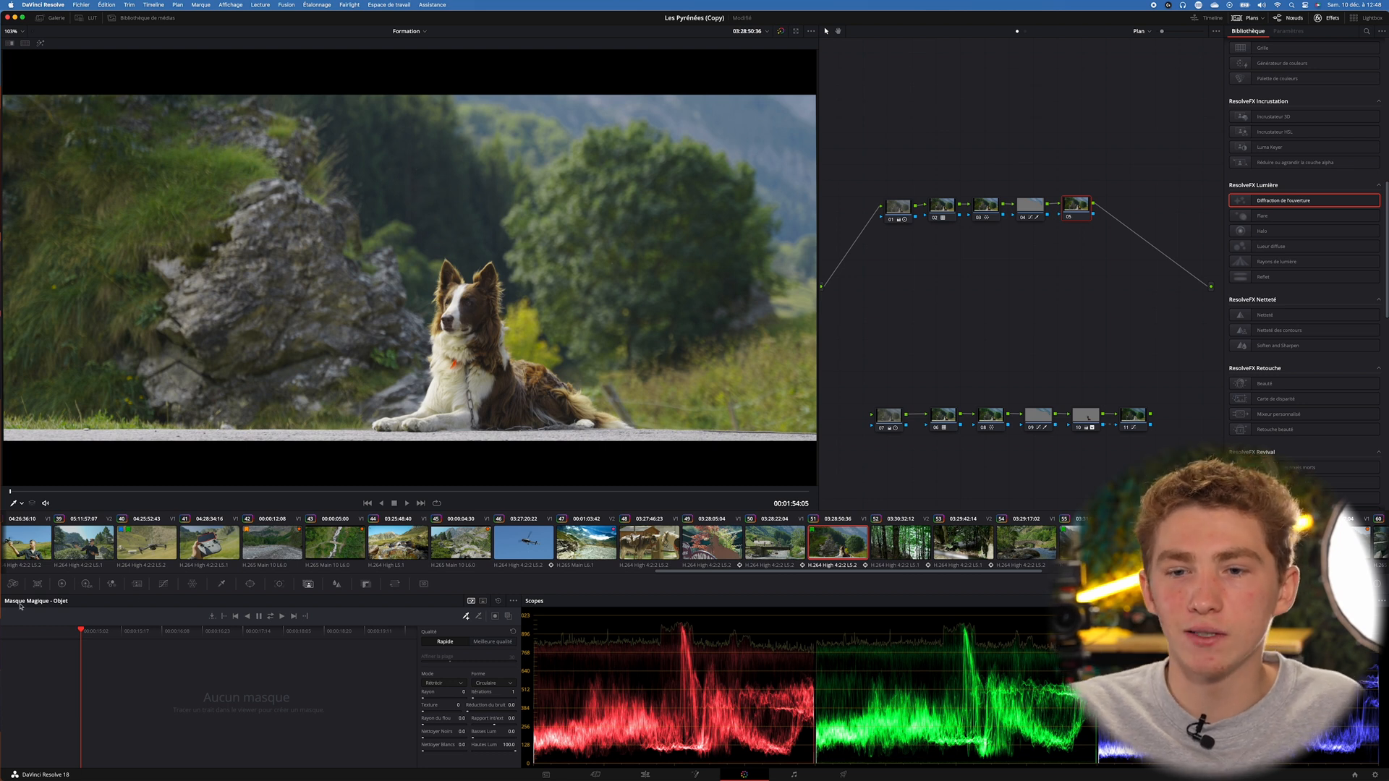
{"action": "scroll", "coordinate": [1070, 210], "scroll_direction": "up", "scroll_amount": 1}
{"action": "scroll", "coordinate": [524, 544], "scroll_direction": "left", "scroll_amount": 4}
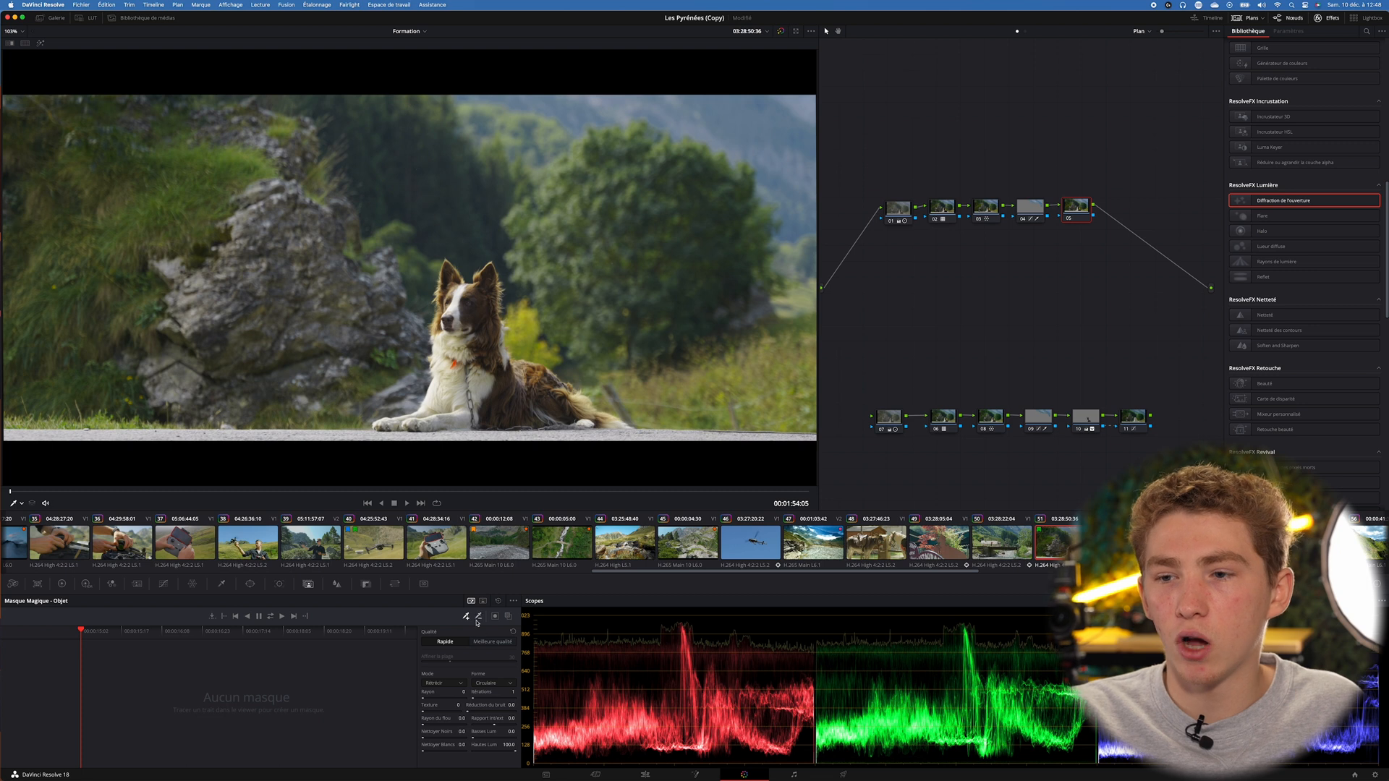
{"action": "mouse_move", "coordinate": [423, 413]}
{"action": "left_mouse_down"}
{"action": "mouse_move", "coordinate": [457, 316]}
{"action": "mouse_move", "coordinate": [448, 272]}
{"action": "mouse_move", "coordinate": [471, 289]}
{"action": "mouse_move", "coordinate": [485, 274]}
{"action": "mouse_move", "coordinate": [514, 379]}
{"action": "mouse_move", "coordinate": [552, 378]}
{"action": "mouse_move", "coordinate": [609, 419]}
{"action": "mouse_move", "coordinate": [427, 421]}
{"action": "mouse_move", "coordinate": [455, 408]}
{"action": "mouse_move", "coordinate": [448, 393]}
{"action": "mouse_move", "coordinate": [392, 423]}
{"action": "mouse_move", "coordinate": [449, 414]}
{"action": "mouse_move", "coordinate": [511, 380]}
{"action": "left_mouse_up"}
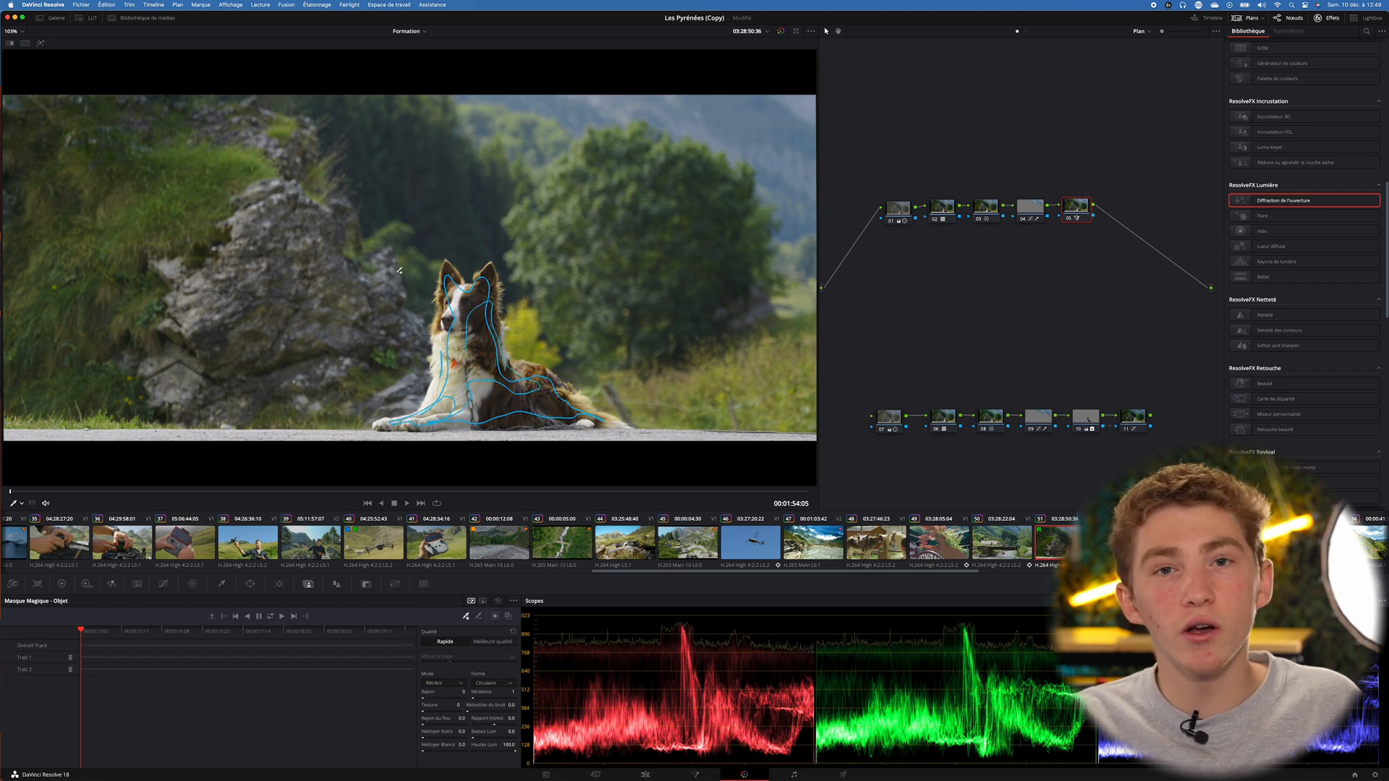
{"action": "scroll", "coordinate": [399, 271], "scroll_direction": "up", "scroll_amount": 1}
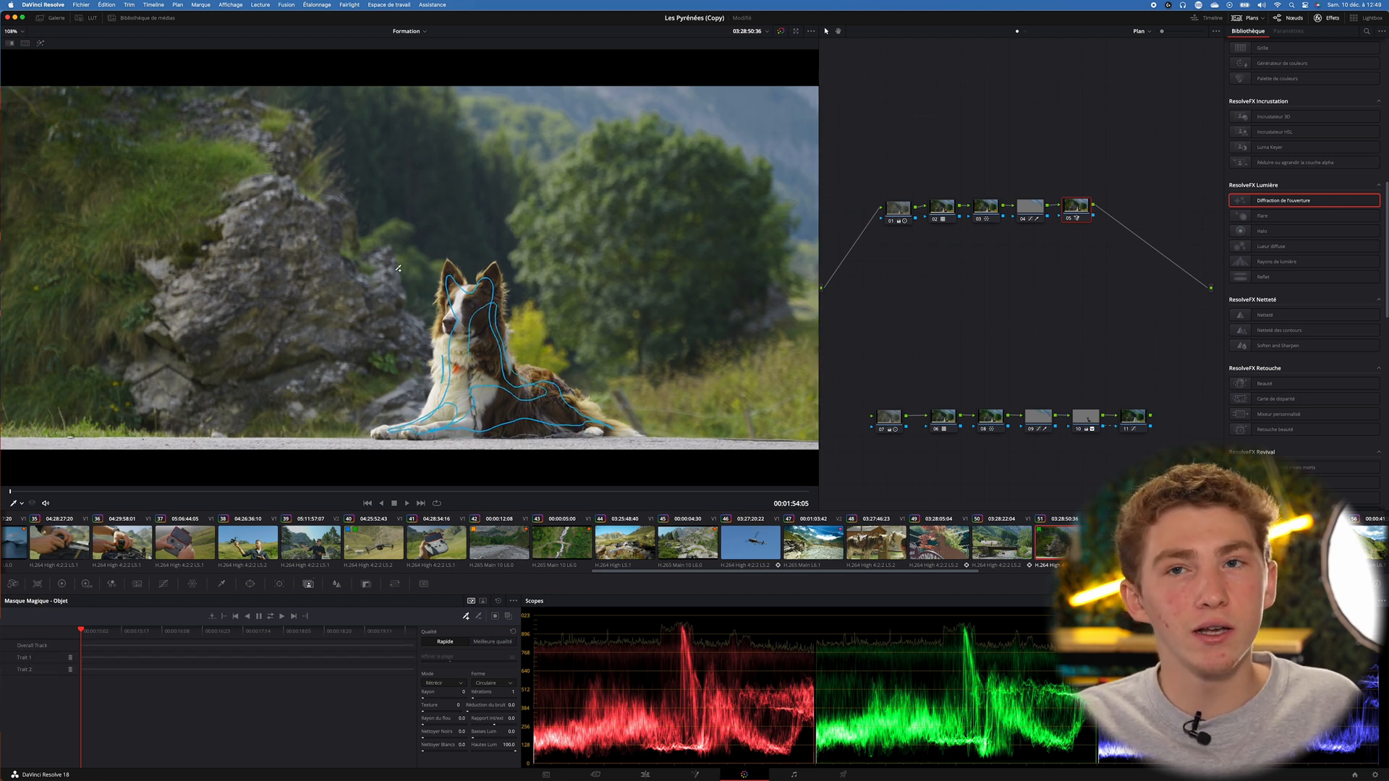
Highlight the dog mask and exclude the stray patches on the lower black bar with subtractive strokes
{"action": "left_click", "coordinate": [45, 46]}
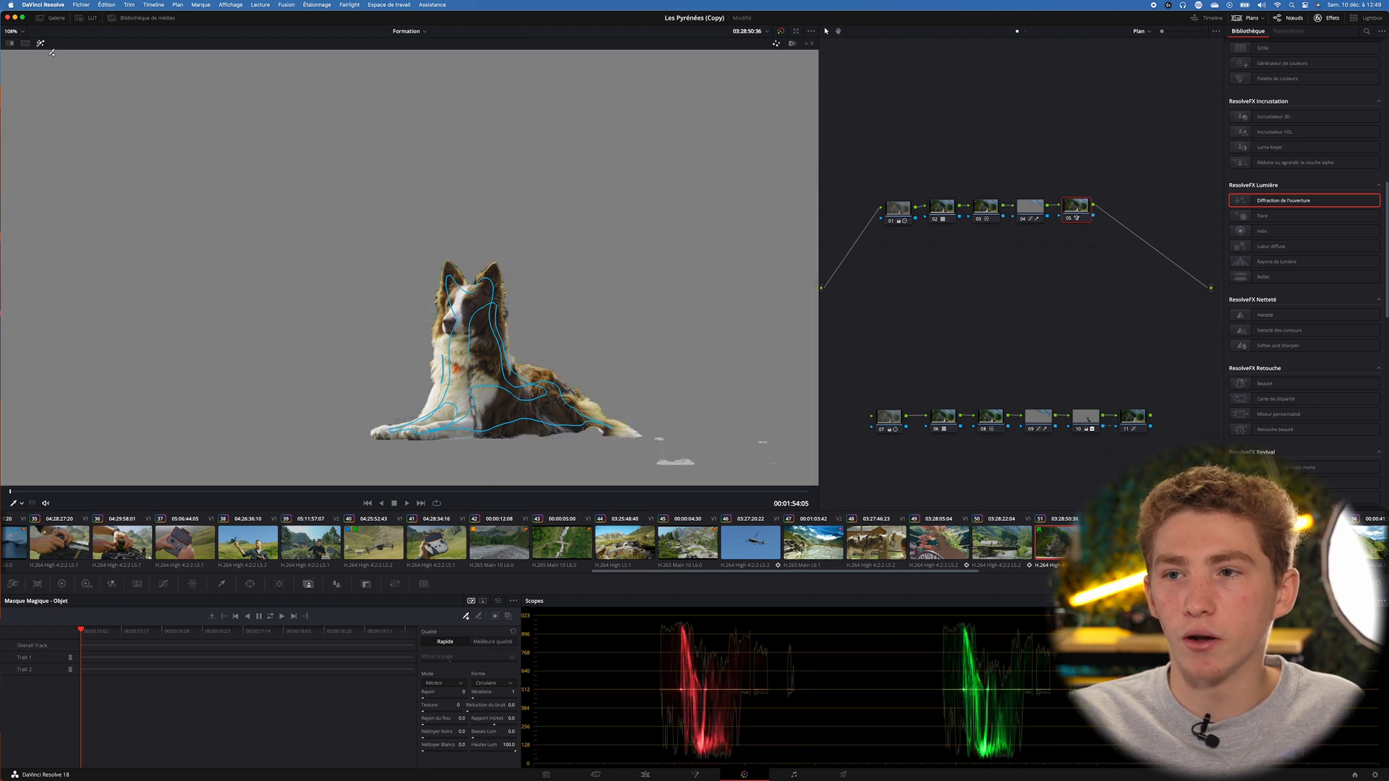
{"action": "scroll", "coordinate": [52, 52], "scroll_direction": "down", "scroll_amount": 1}
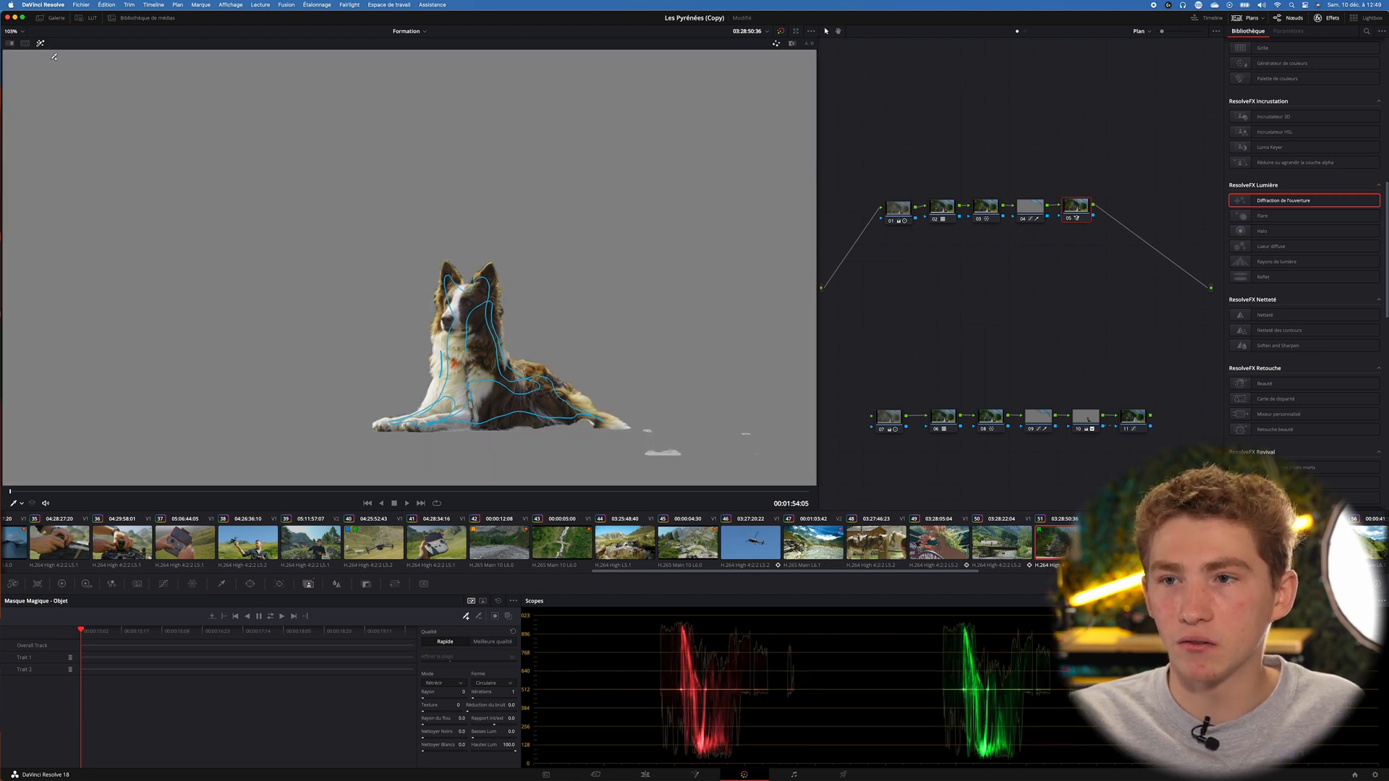
{"action": "scroll", "coordinate": [649, 443], "scroll_direction": "down", "scroll_amount": 1}
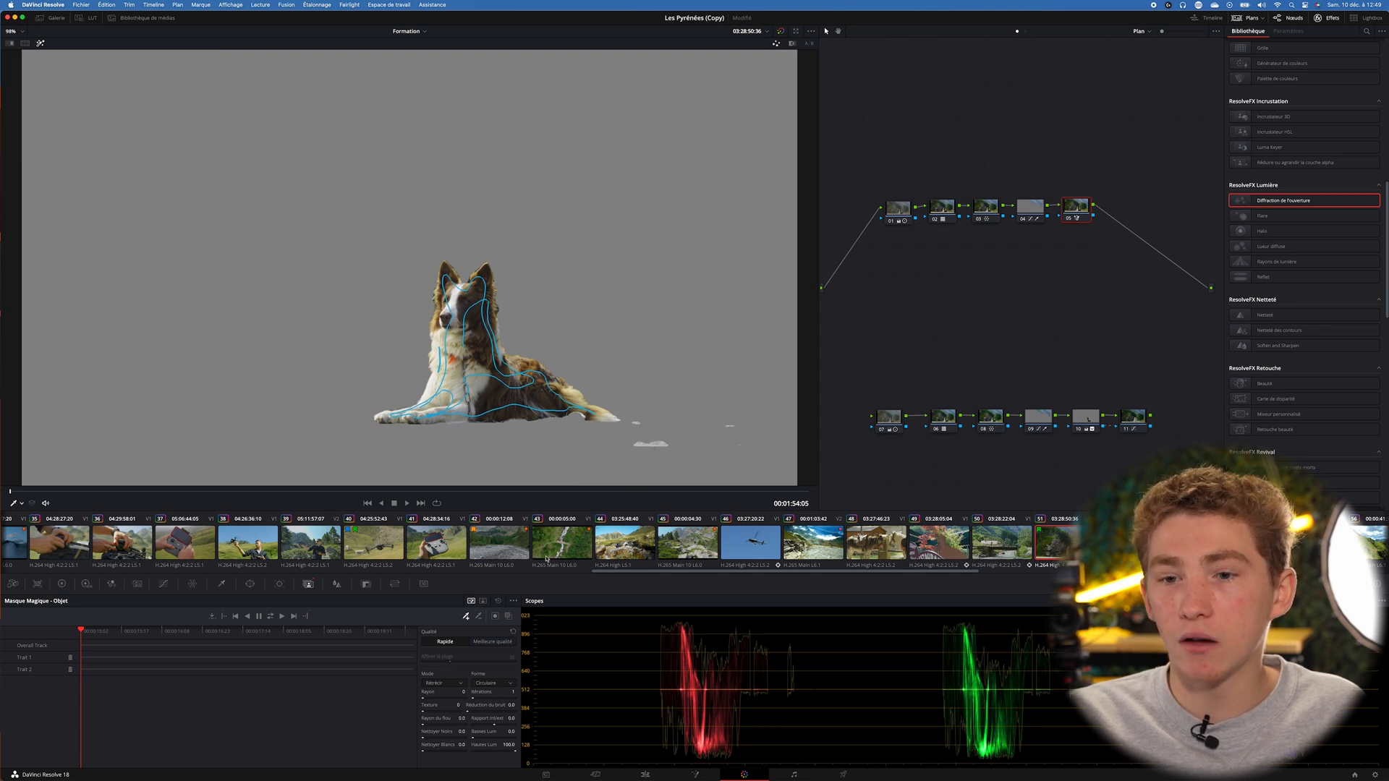
{"action": "left_click", "coordinate": [478, 619]}
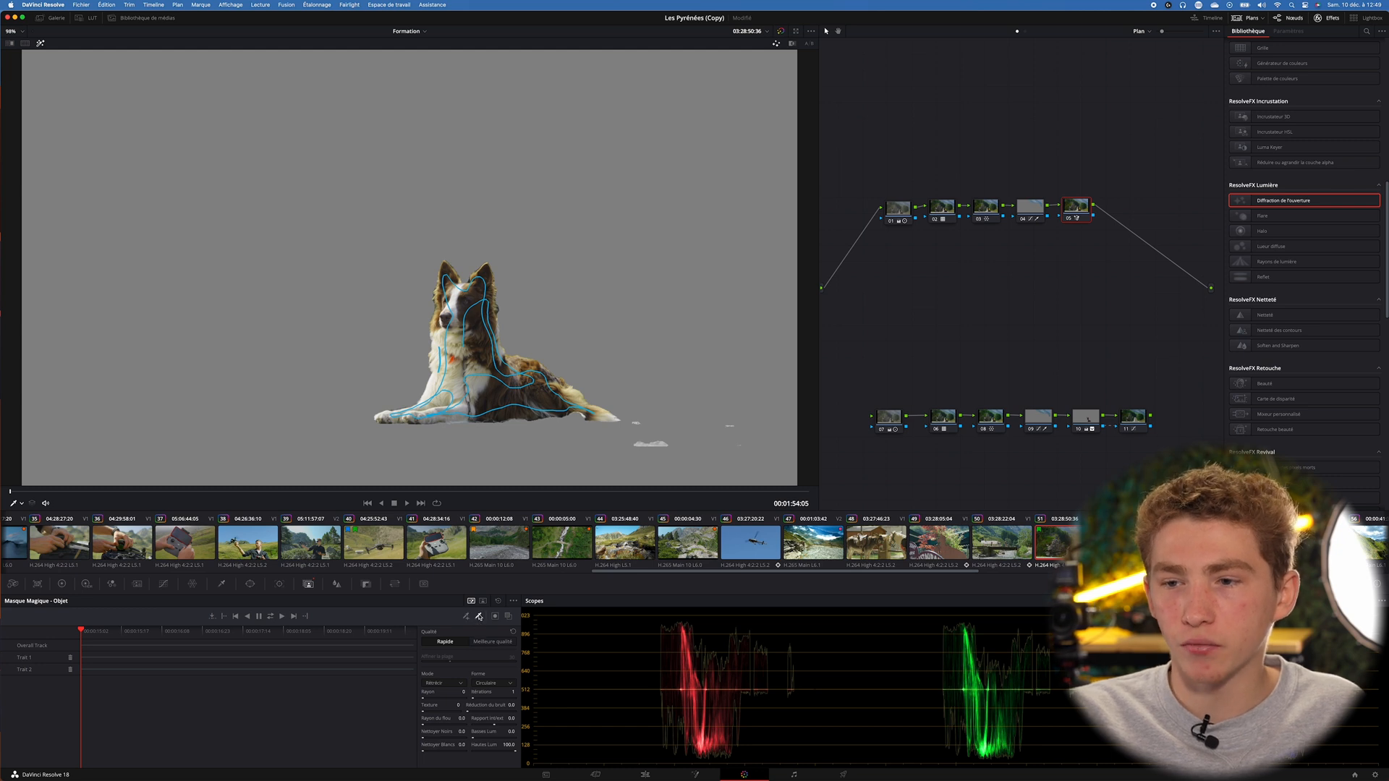
{"action": "mouse_move", "coordinate": [633, 448]}
{"action": "left_mouse_down"}
{"action": "mouse_move", "coordinate": [716, 441]}
{"action": "mouse_move", "coordinate": [723, 427]}
{"action": "left_mouse_up"}
{"action": "scroll", "coordinate": [584, 374], "scroll_direction": "down", "scroll_amount": 1}
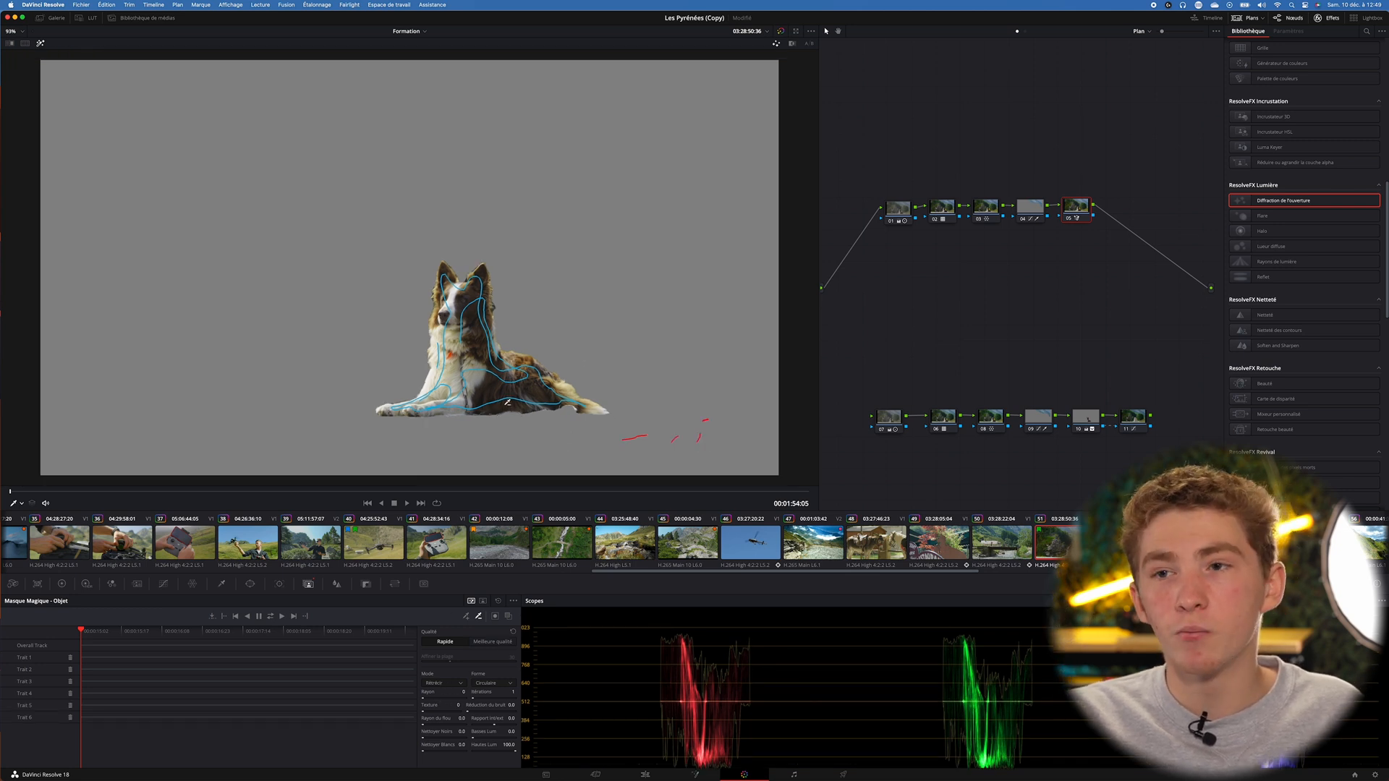
Refine the dog mask's edges with a radius of 2 and a blur radius of 11.4
{"action": "scroll", "coordinate": [508, 403], "scroll_direction": "up", "scroll_amount": 5}
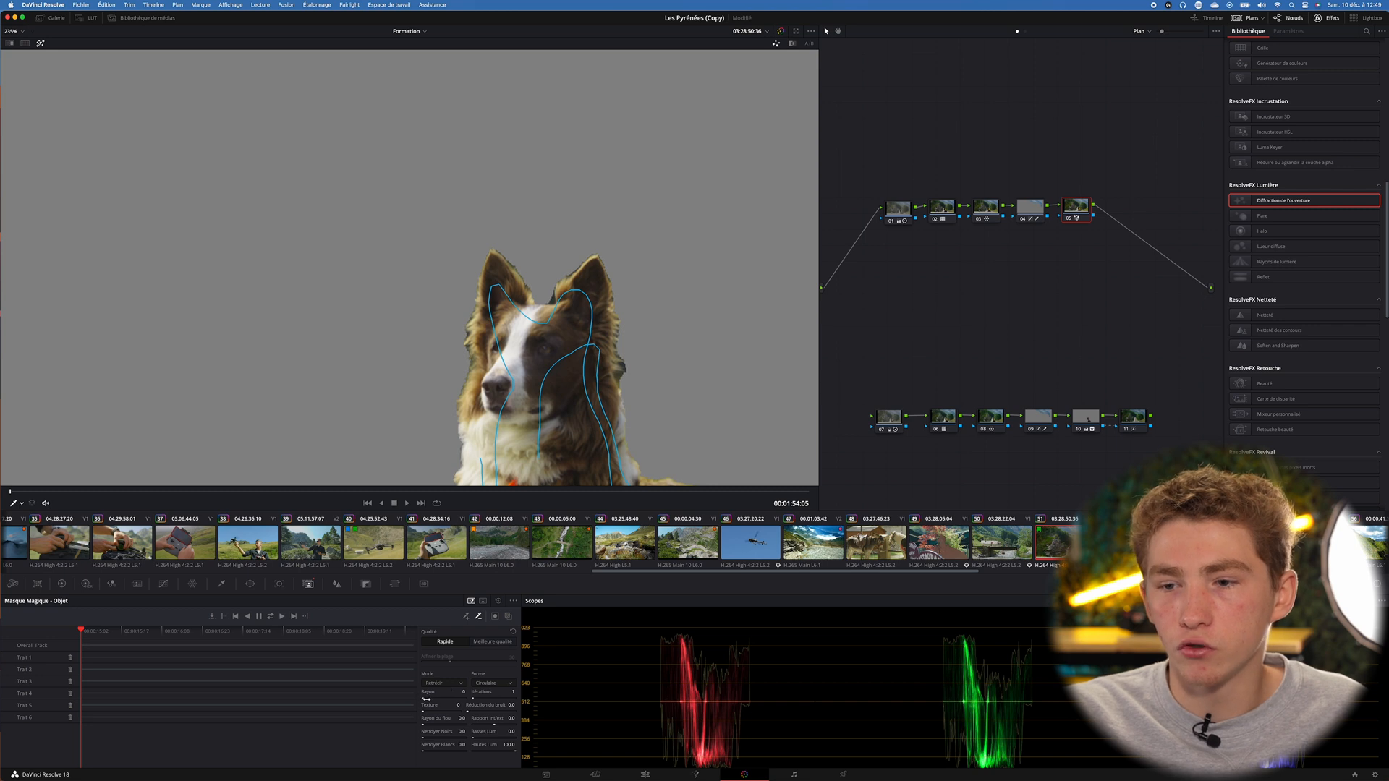
{"action": "left_click_drag", "start_coordinate": [432, 699], "coordinate": [448, 728]}
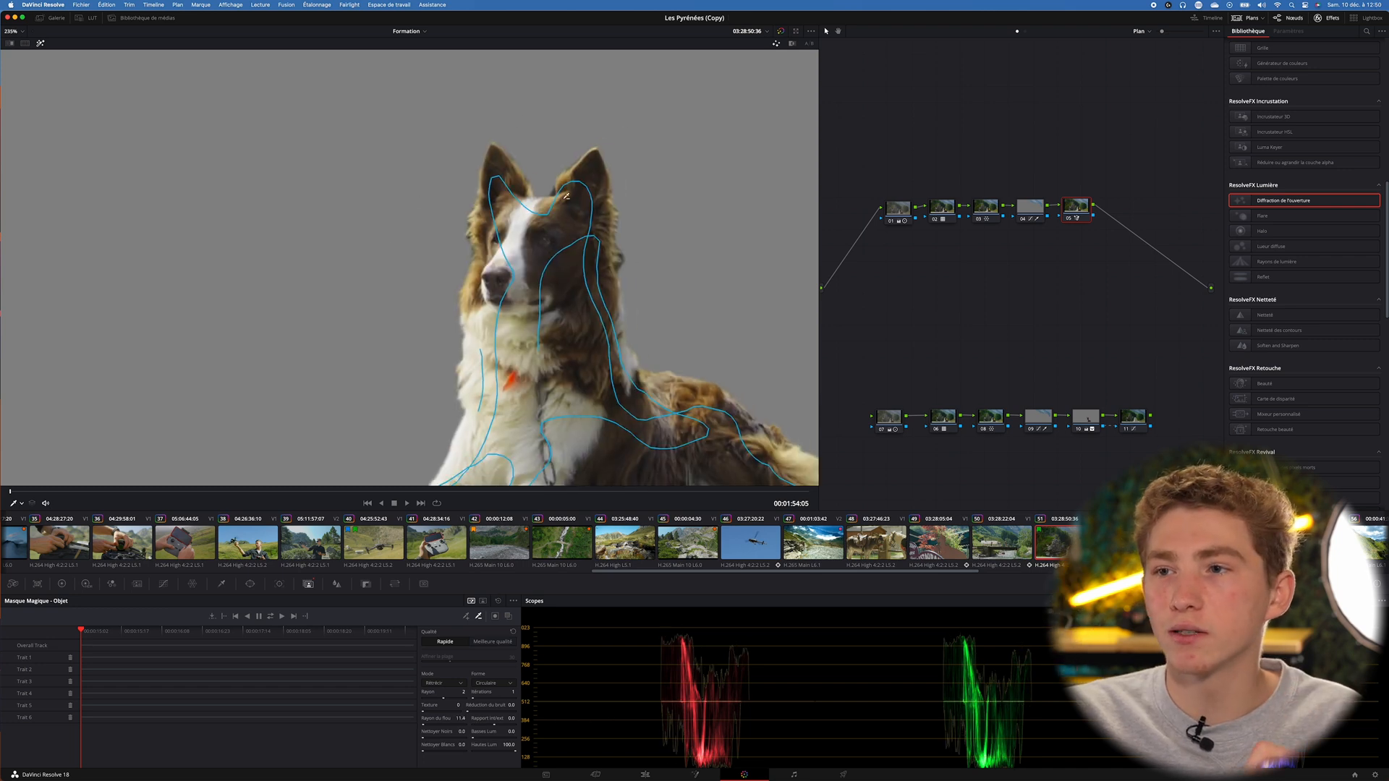
{"action": "scroll", "coordinate": [577, 209], "scroll_direction": "down", "scroll_amount": 5}
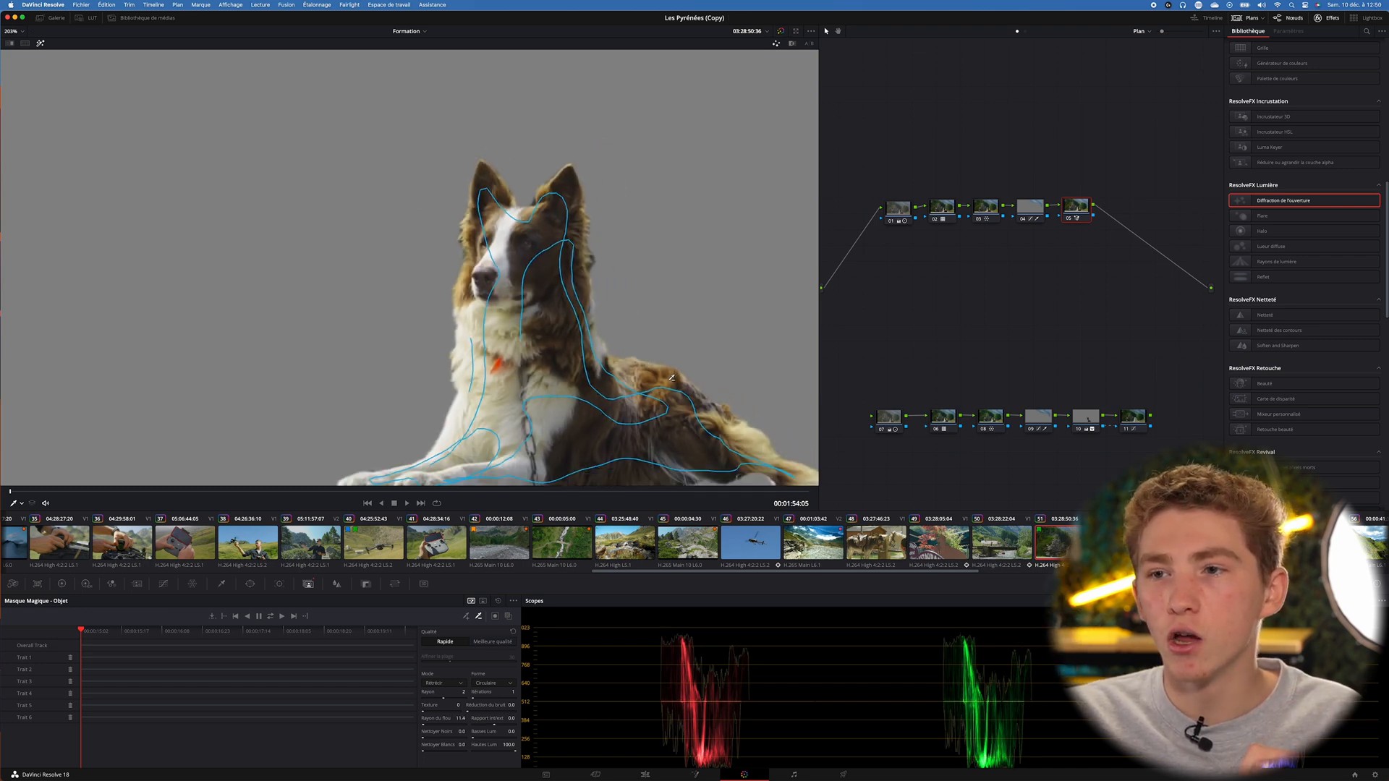
{"action": "scroll", "coordinate": [662, 374], "scroll_direction": "down", "scroll_amount": 1}
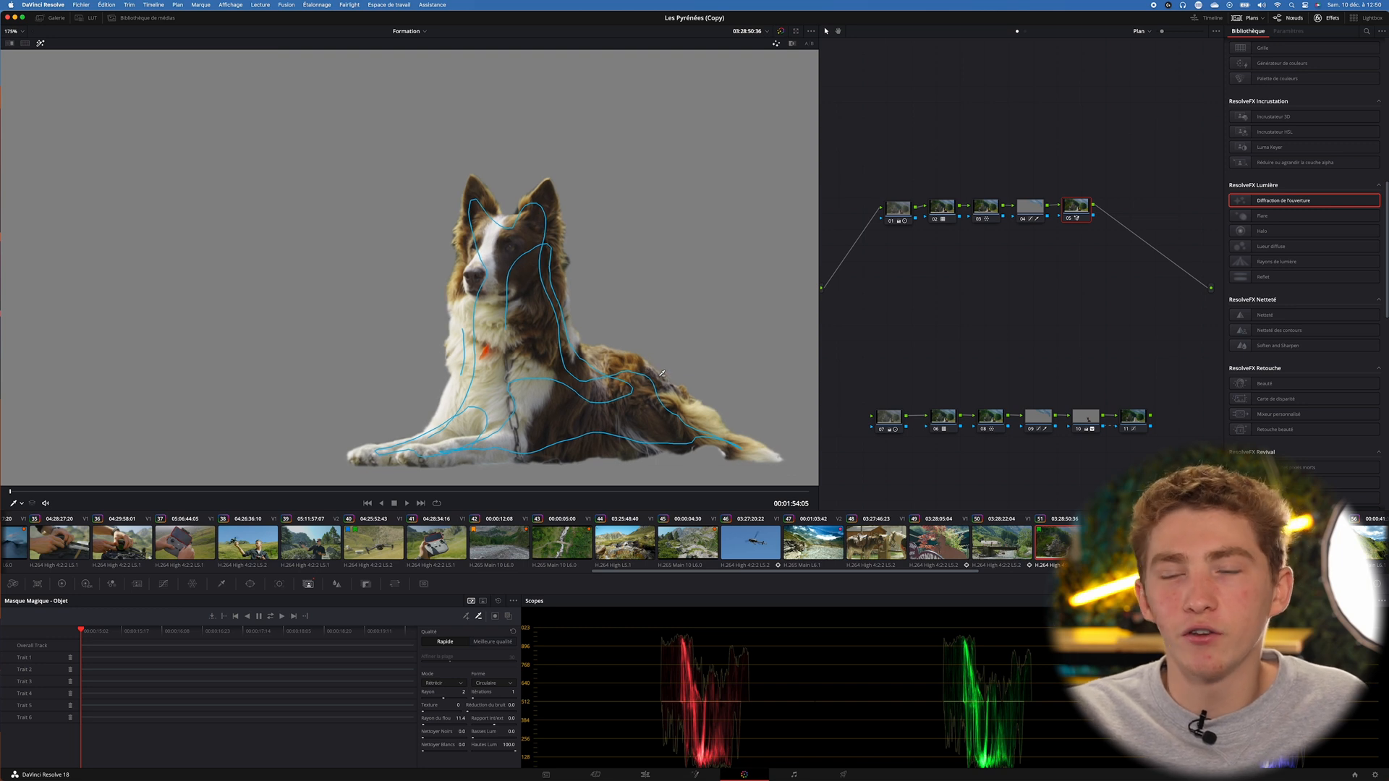
Return to the full, unmasked image and turn off the mask strokes displayed over the dog
{"action": "left_click", "coordinate": [40, 42]}
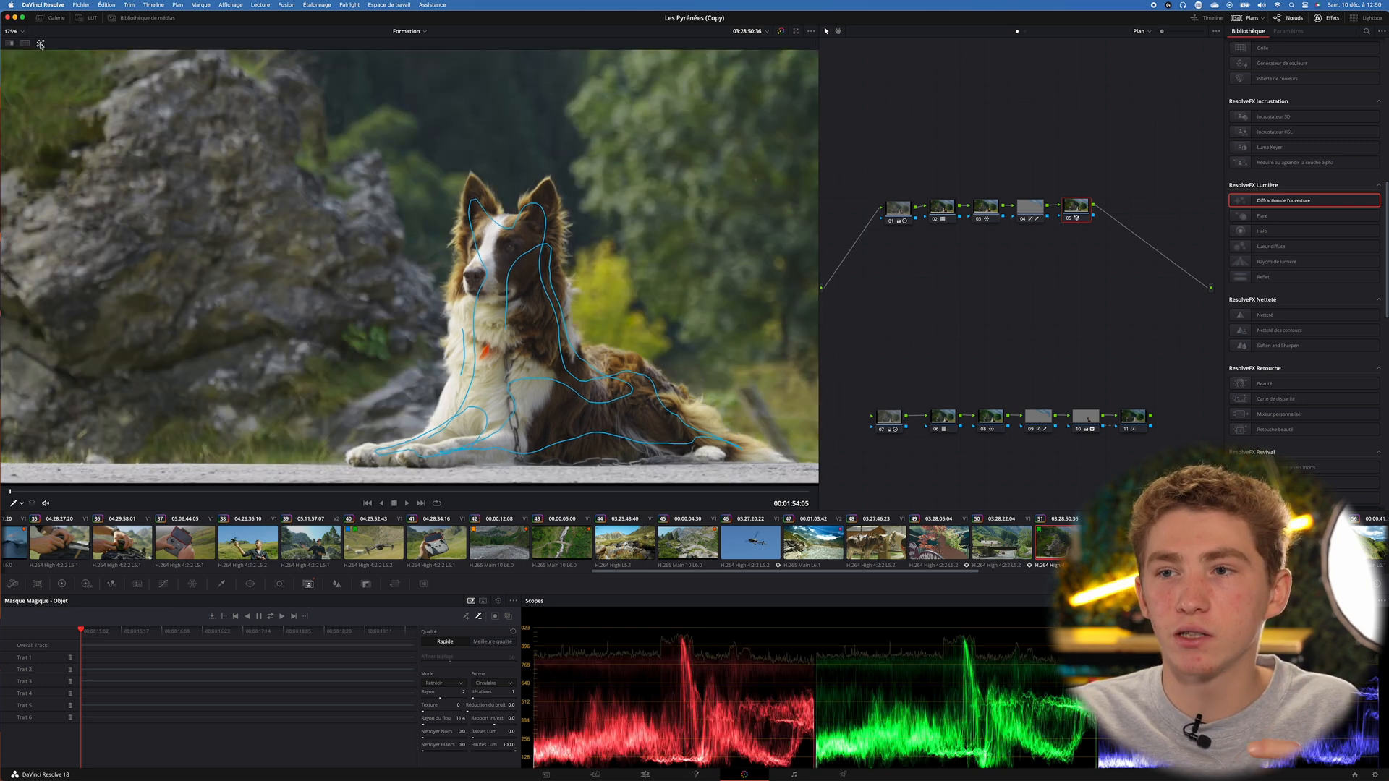
{"action": "left_click", "coordinate": [22, 503]}
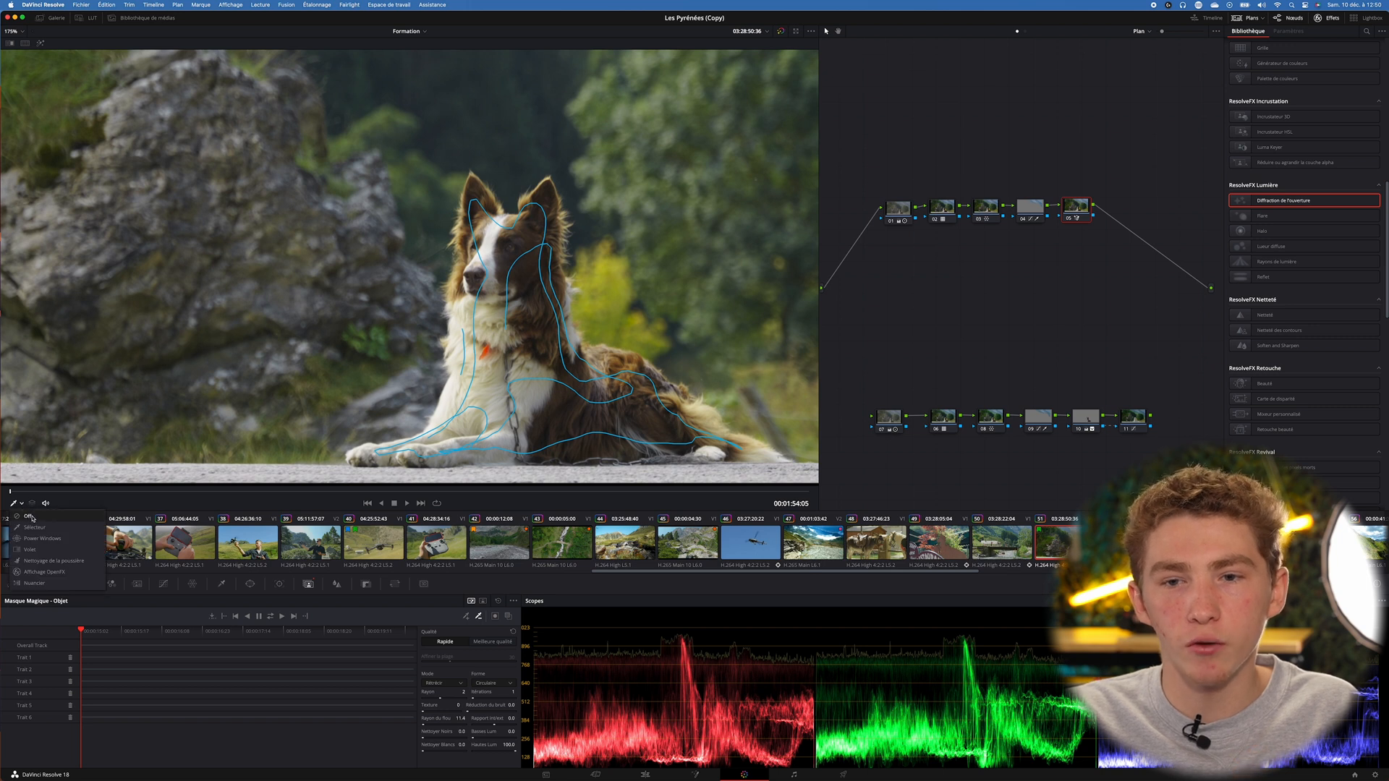
{"action": "left_click", "coordinate": [32, 518]}
{"action": "scroll", "coordinate": [44, 506], "scroll_direction": "down", "scroll_amount": 2}
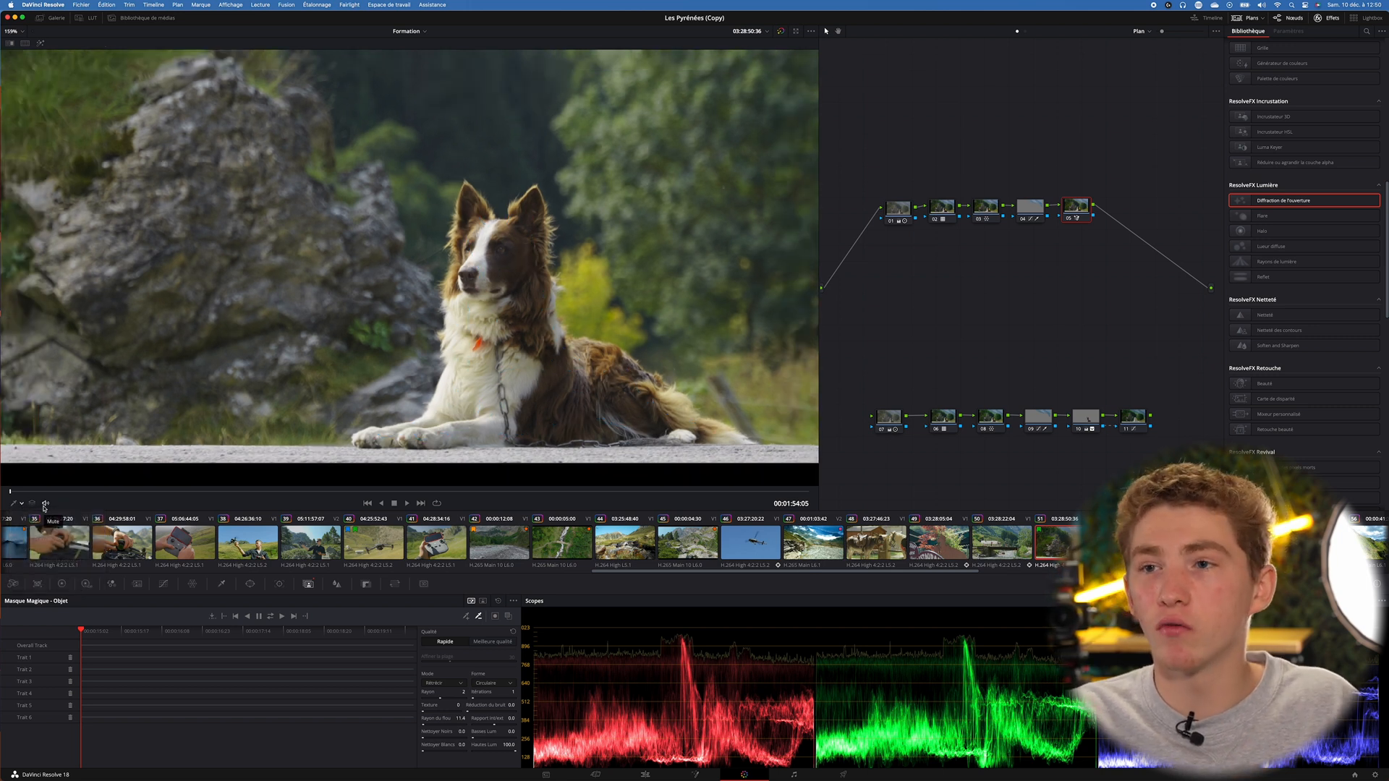
Set the masked dog's tint to 18.00 and slightly lift its shadows with a point low on the custom curve
{"action": "left_click", "coordinate": [63, 586]}
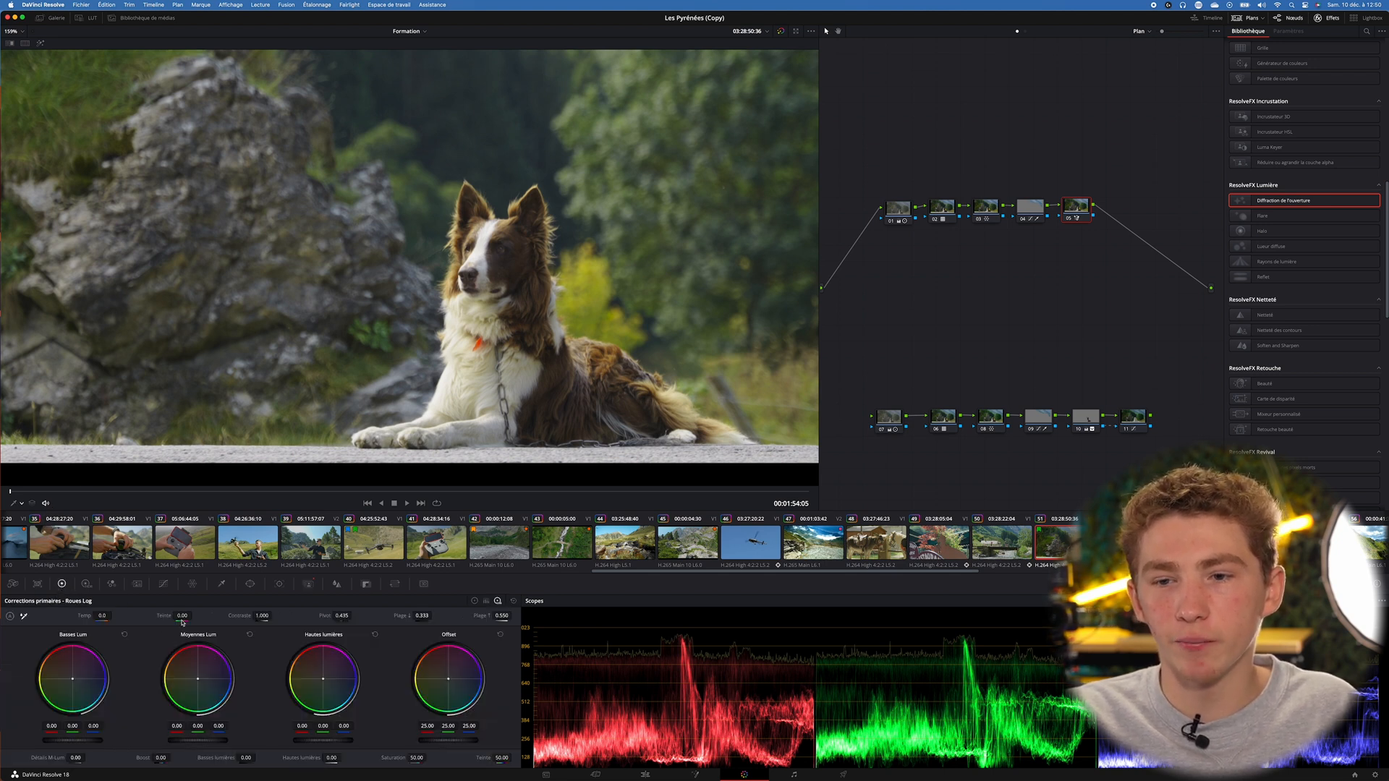
{"action": "left_click_drag", "start_coordinate": [184, 615], "coordinate": [184, 616]}
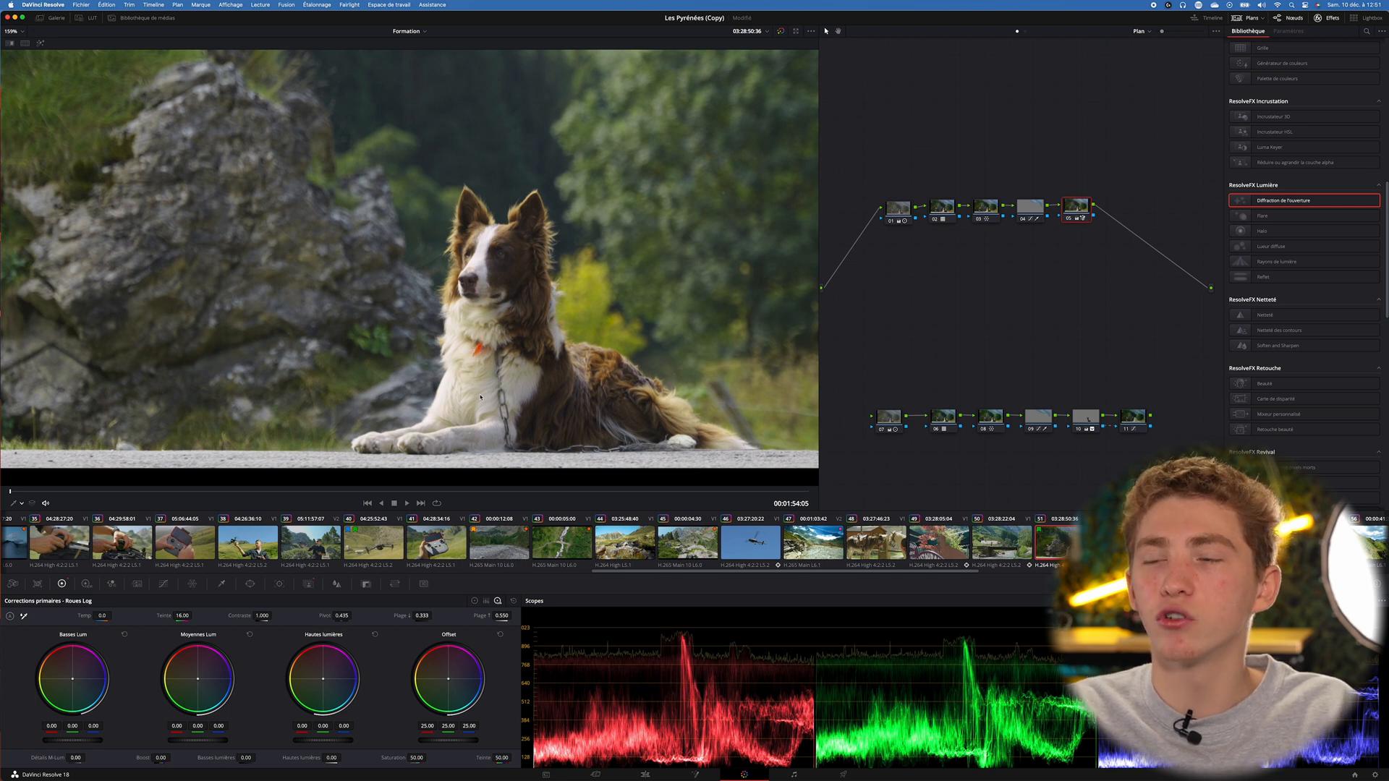
{"action": "scroll", "coordinate": [479, 382], "scroll_direction": "down", "scroll_amount": 2}
{"action": "scroll", "coordinate": [444, 399], "scroll_direction": "down", "scroll_amount": 1}
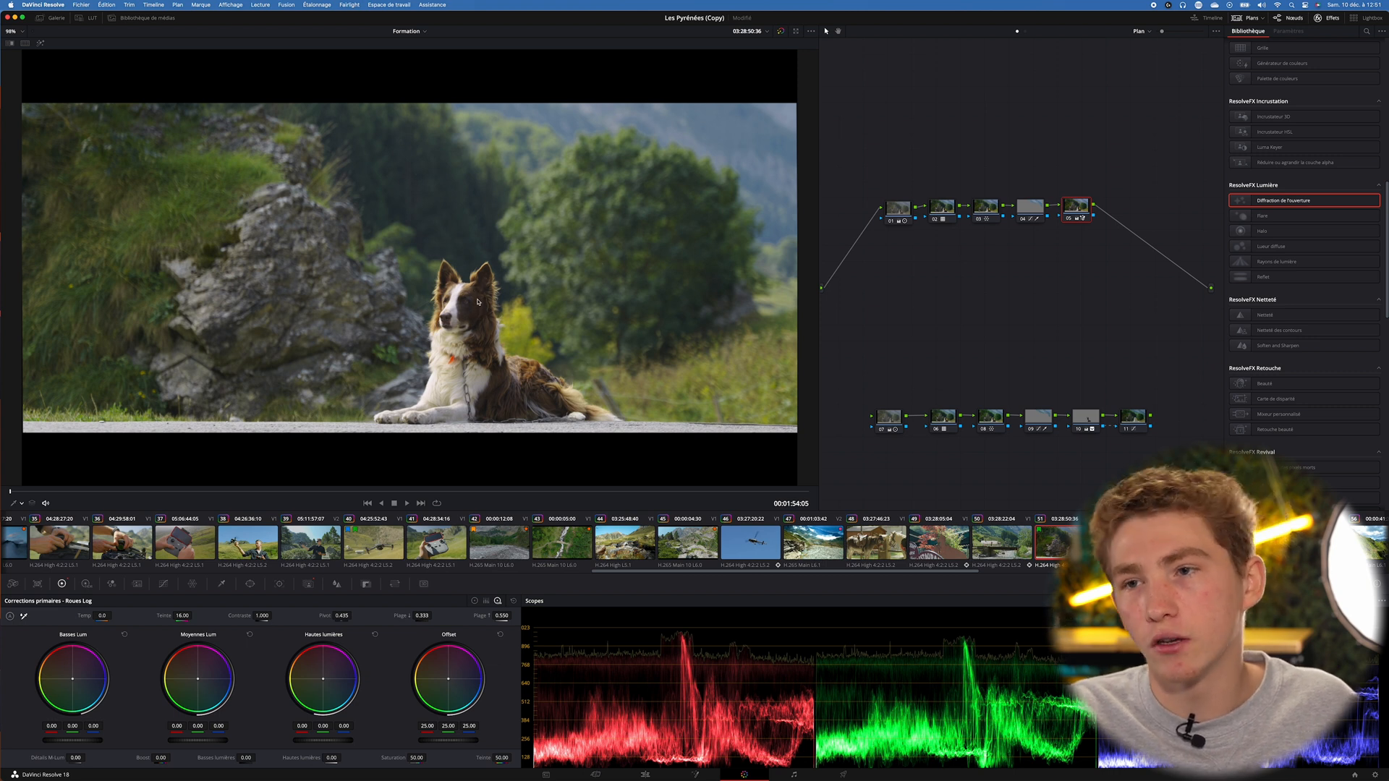
{"action": "left_click", "coordinate": [163, 584]}
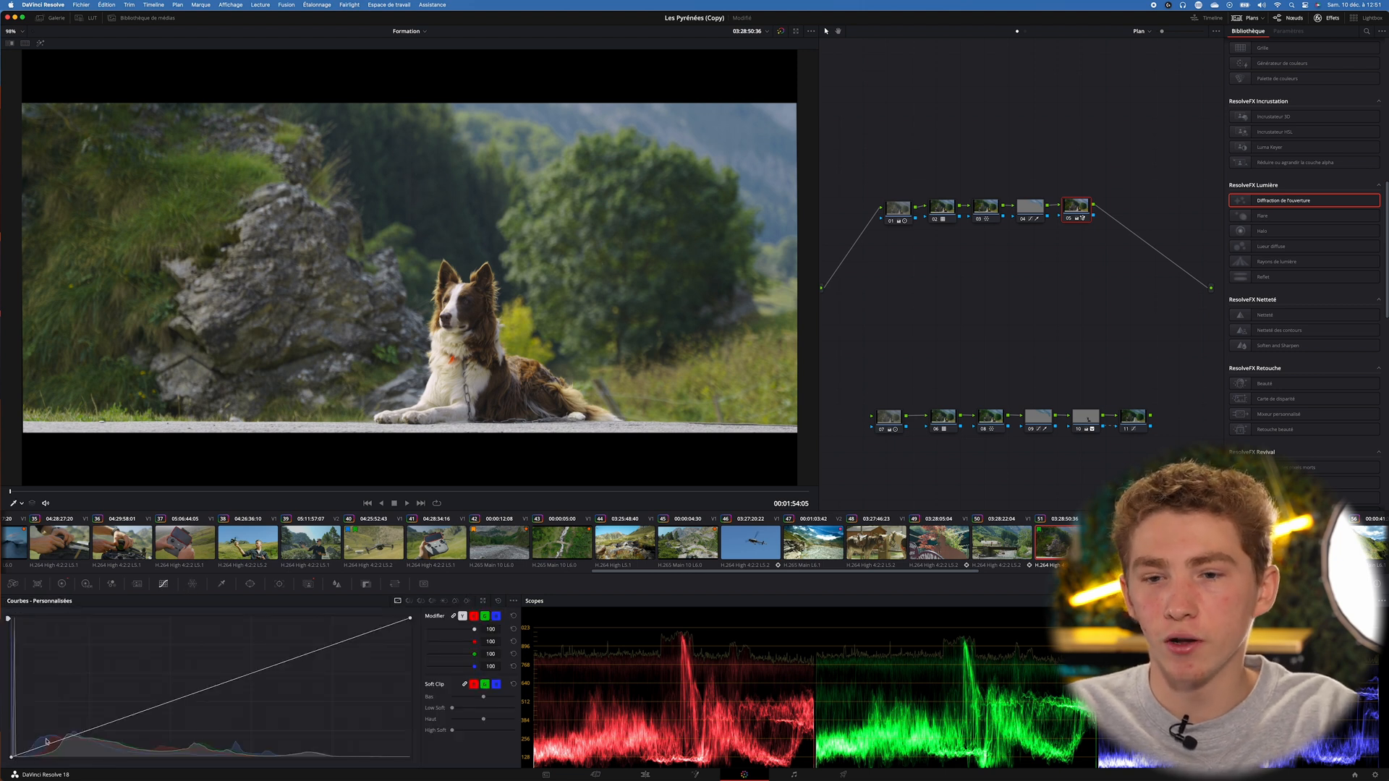
{"action": "left_click_drag", "start_coordinate": [55, 742], "coordinate": [58, 738]}
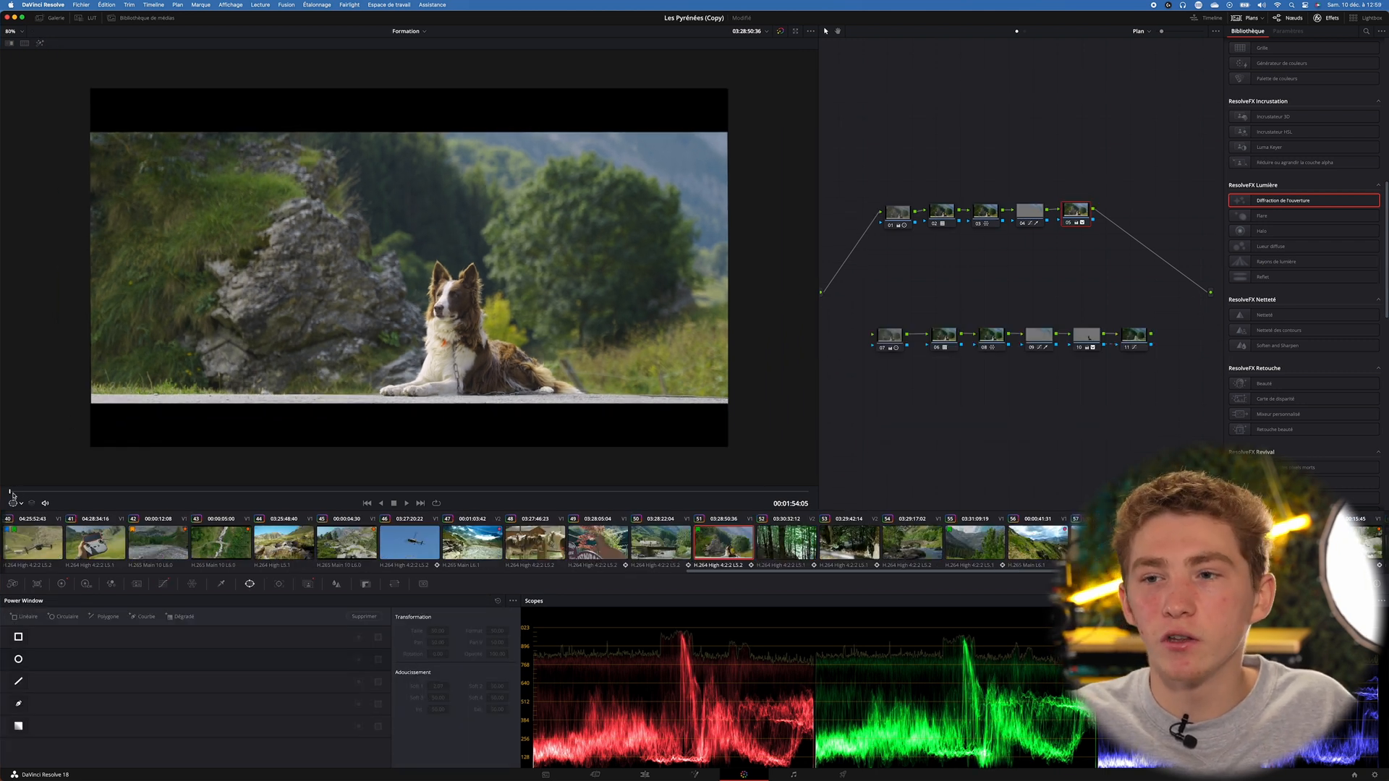
Move along the clip with the mask highlight on to check whether the dog's mask persists on other frames
{"action": "mouse_move", "coordinate": [11, 493]}
{"action": "left_mouse_down"}
{"action": "mouse_move", "coordinate": [512, 497]}
{"action": "mouse_move", "coordinate": [194, 502]}
{"action": "mouse_move", "coordinate": [1, 474]}
{"action": "left_mouse_up"}
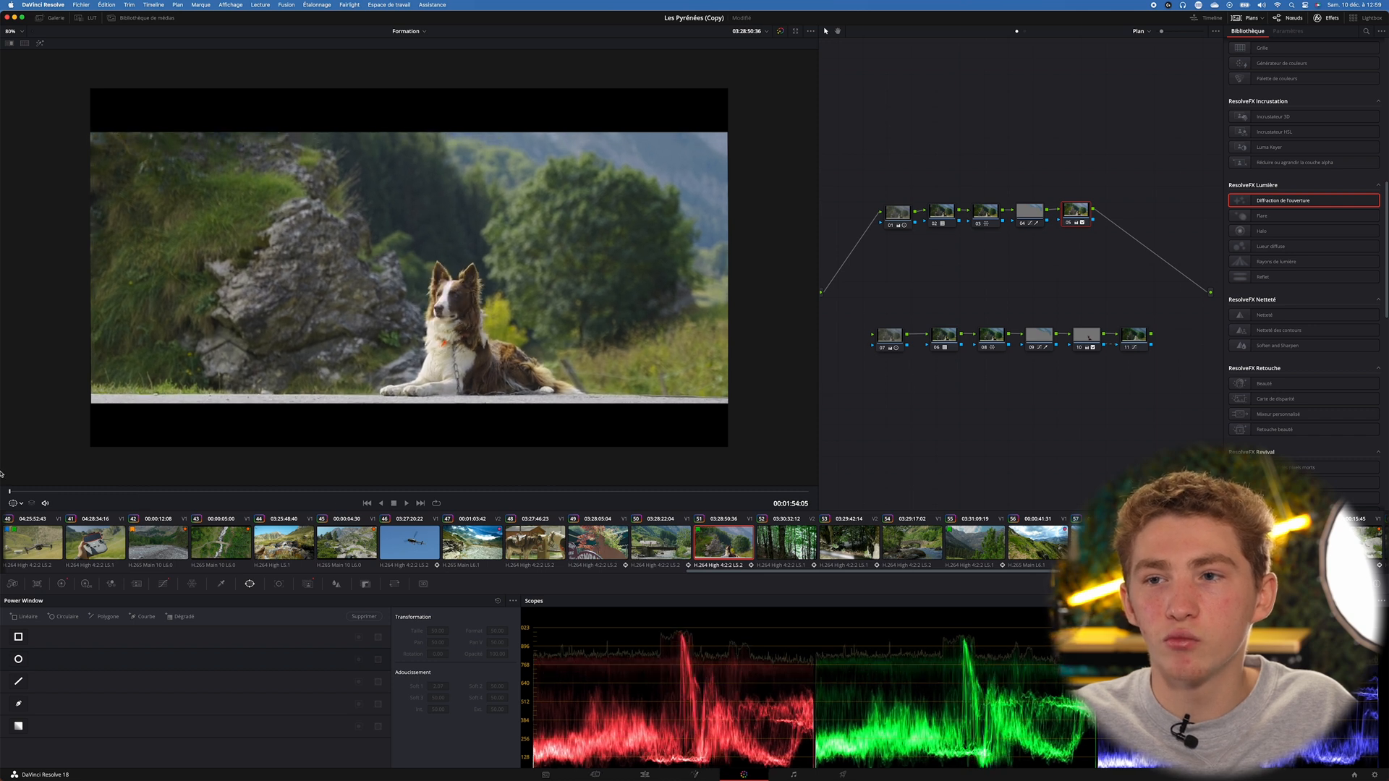
{"action": "left_click", "coordinate": [39, 43]}
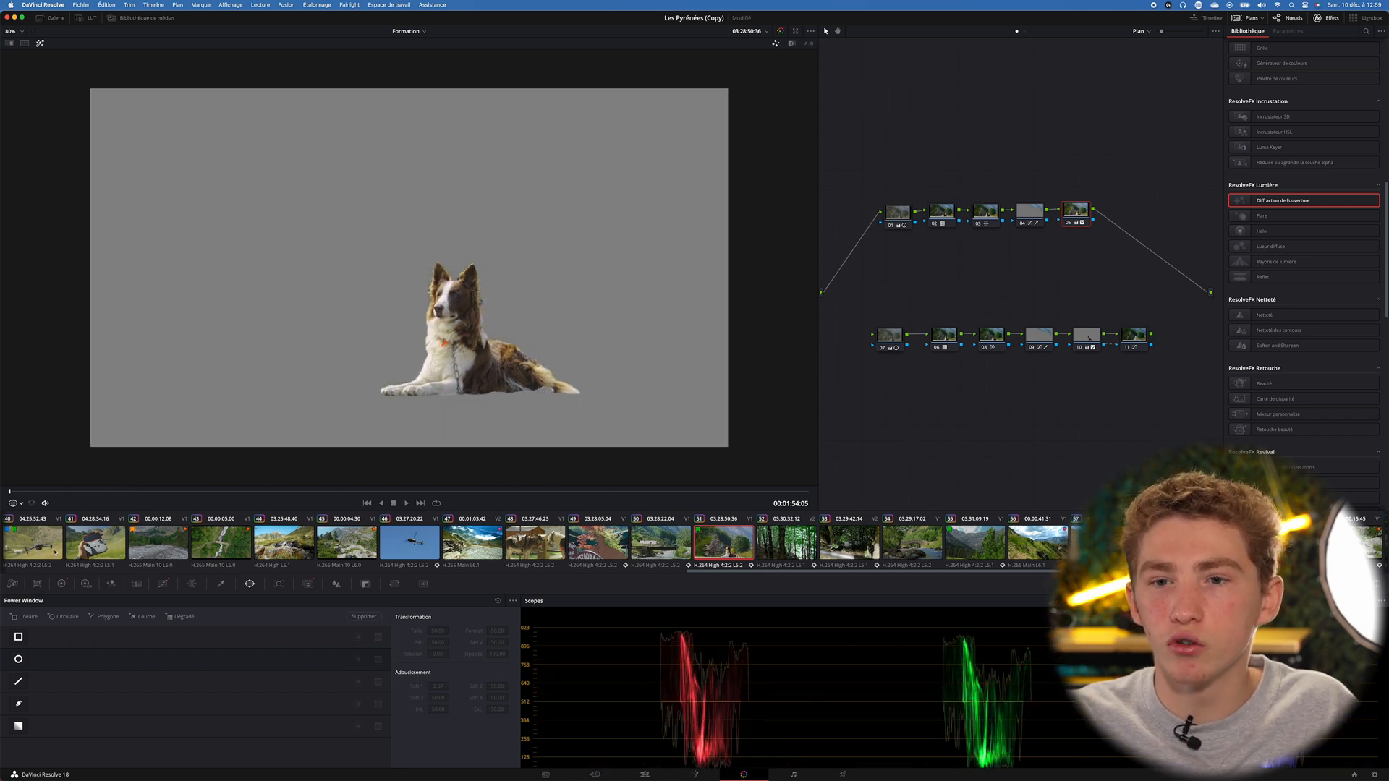
{"action": "mouse_move", "coordinate": [11, 493]}
{"action": "left_mouse_down"}
{"action": "mouse_move", "coordinate": [100, 493]}
{"action": "mouse_move", "coordinate": [1, 493]}
{"action": "left_mouse_up"}
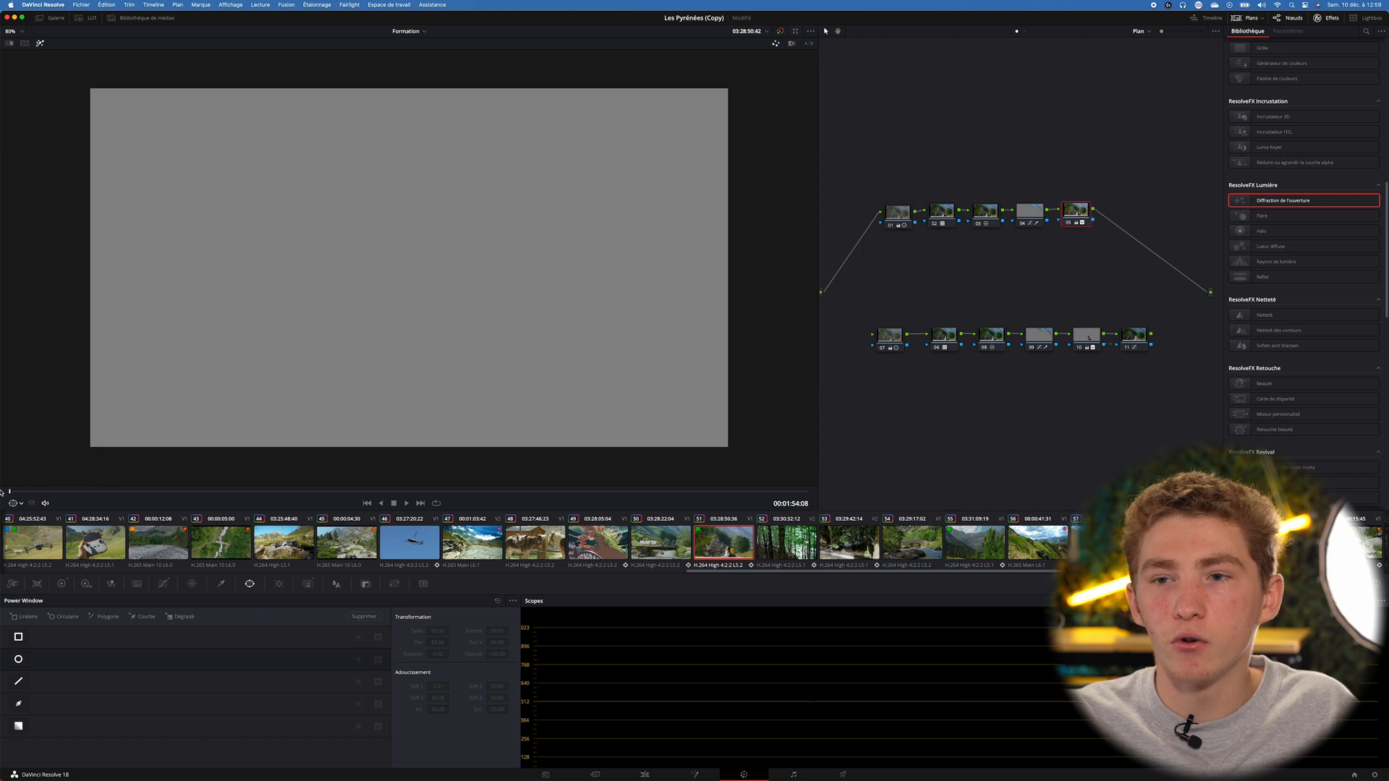
{"action": "left_click", "coordinate": [39, 42]}
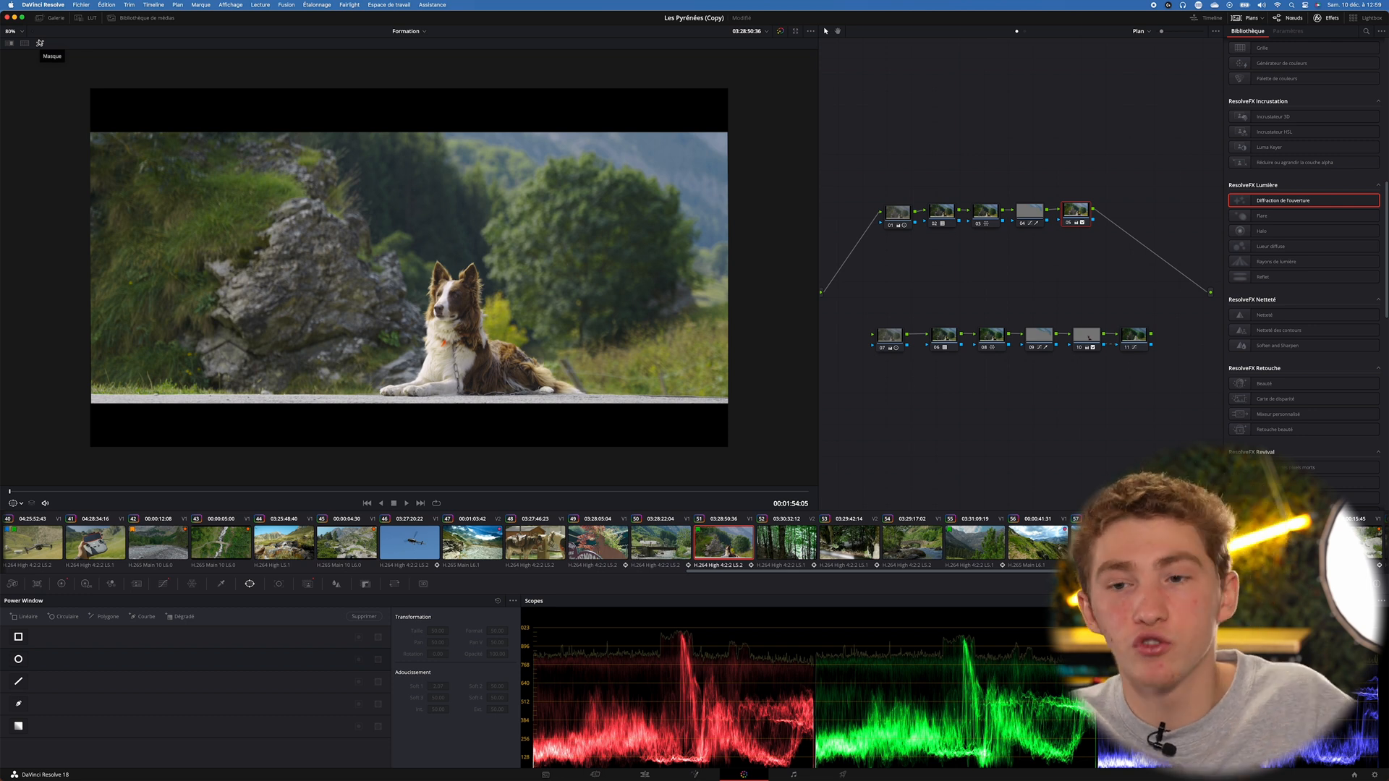
{"action": "scroll", "coordinate": [22, 257], "scroll_direction": "down", "scroll_amount": 1}
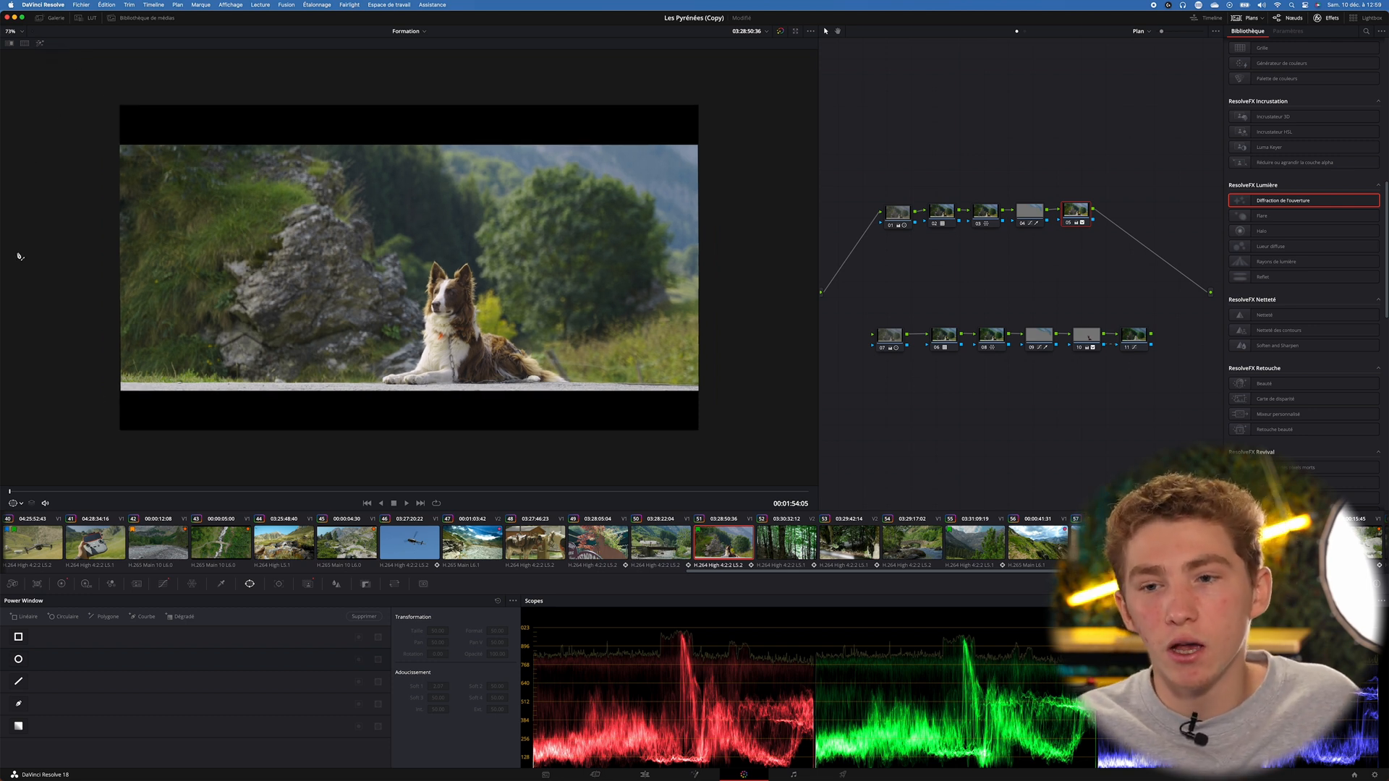
{"action": "scroll", "coordinate": [637, 434], "scroll_direction": "up", "scroll_amount": 1}
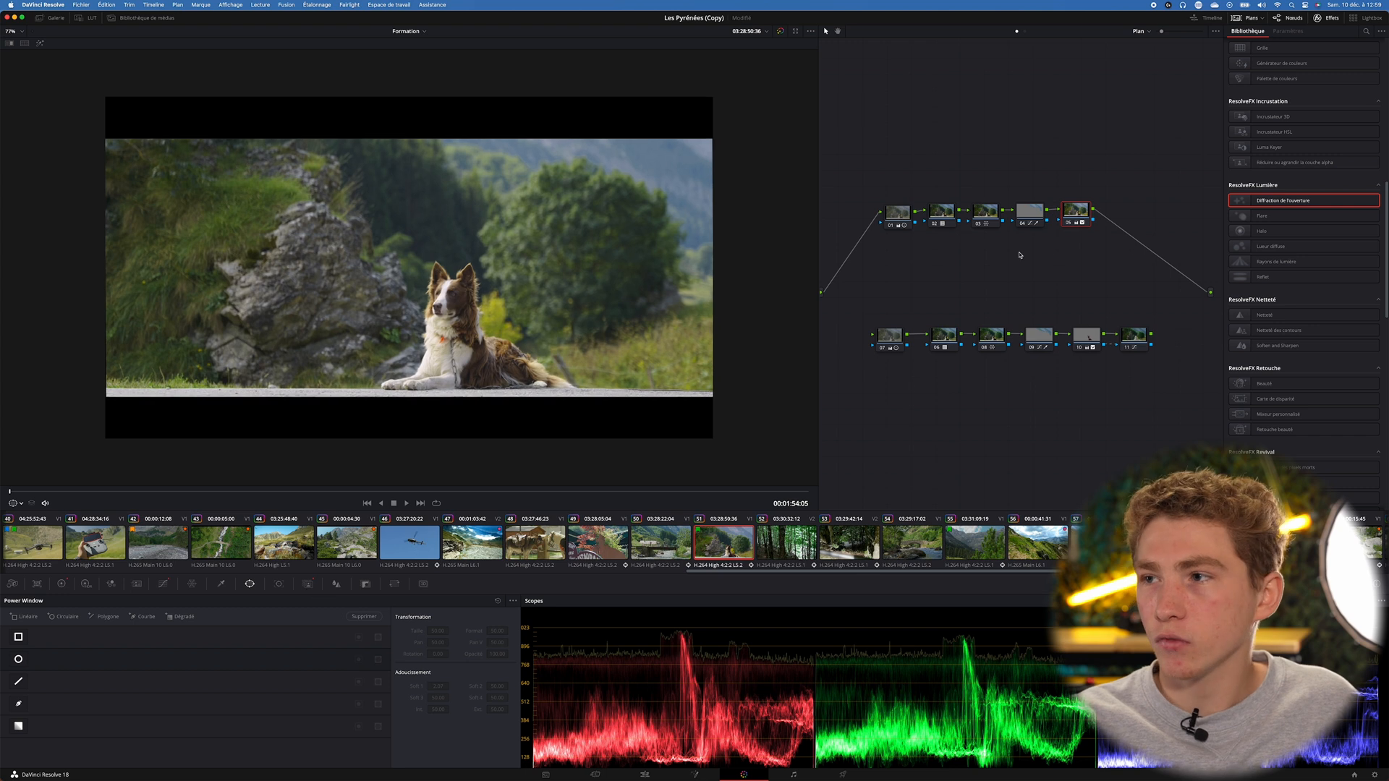
Check the dog's Magic Mask in highlight view, return to the full image, and track the mask forward through the clip
{"action": "left_click", "coordinate": [308, 585]}
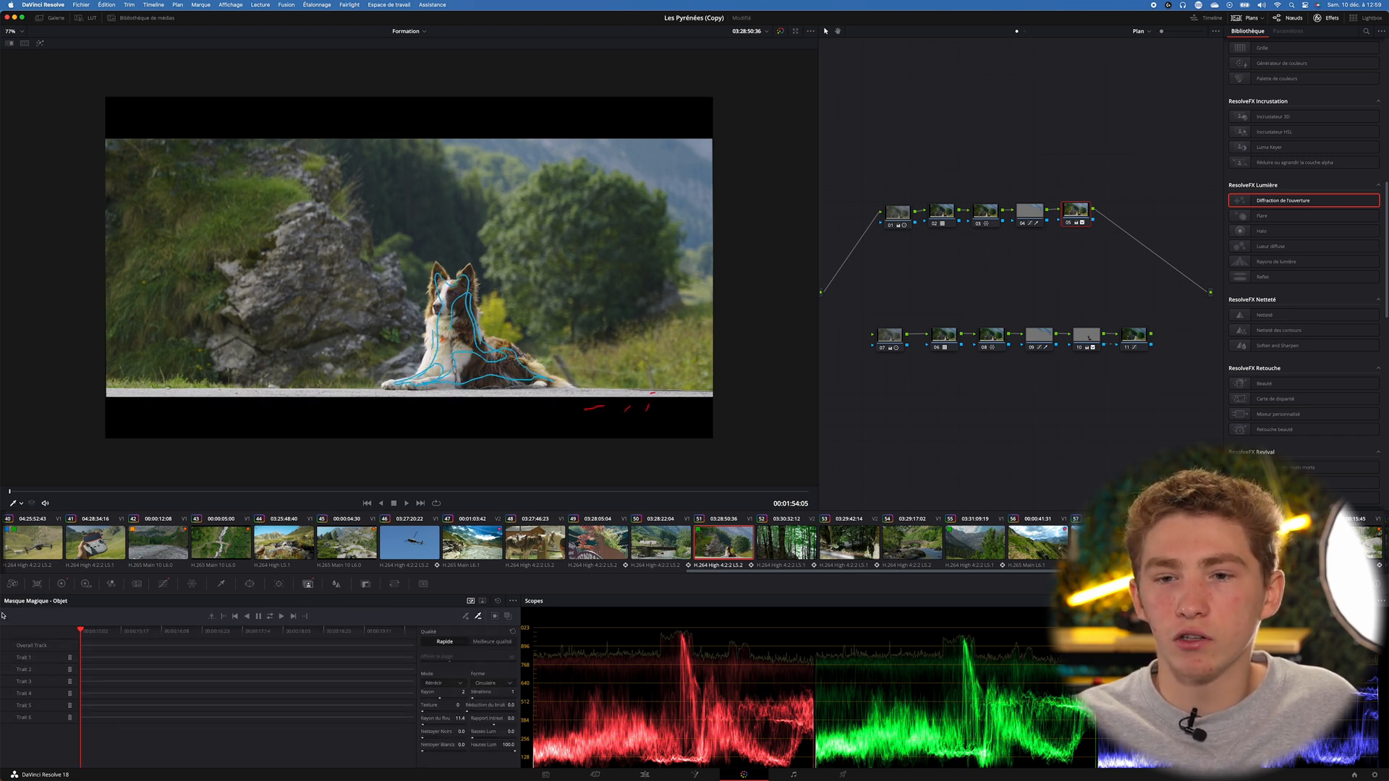
{"action": "left_click", "coordinate": [40, 42]}
{"action": "scroll", "coordinate": [546, 412], "scroll_direction": "down", "scroll_amount": 1}
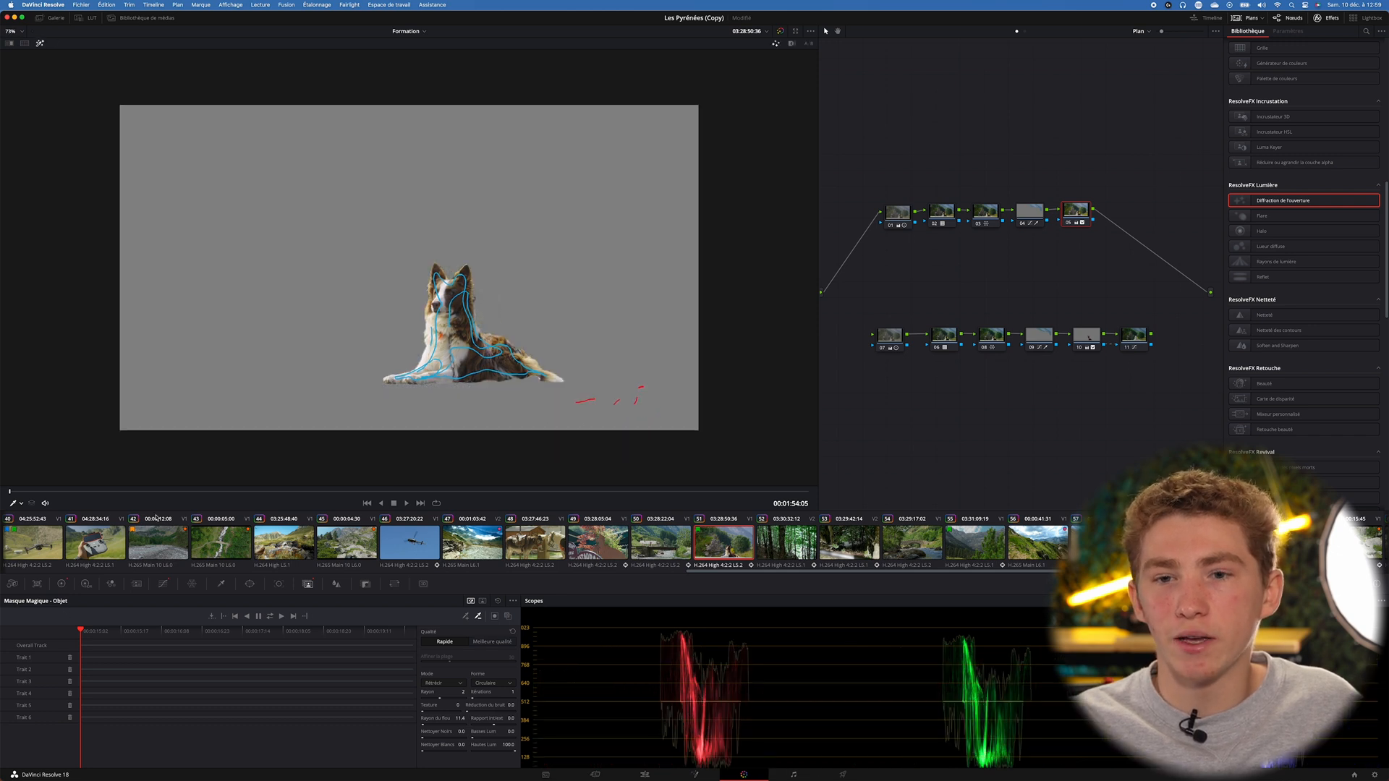
{"action": "left_click", "coordinate": [41, 42]}
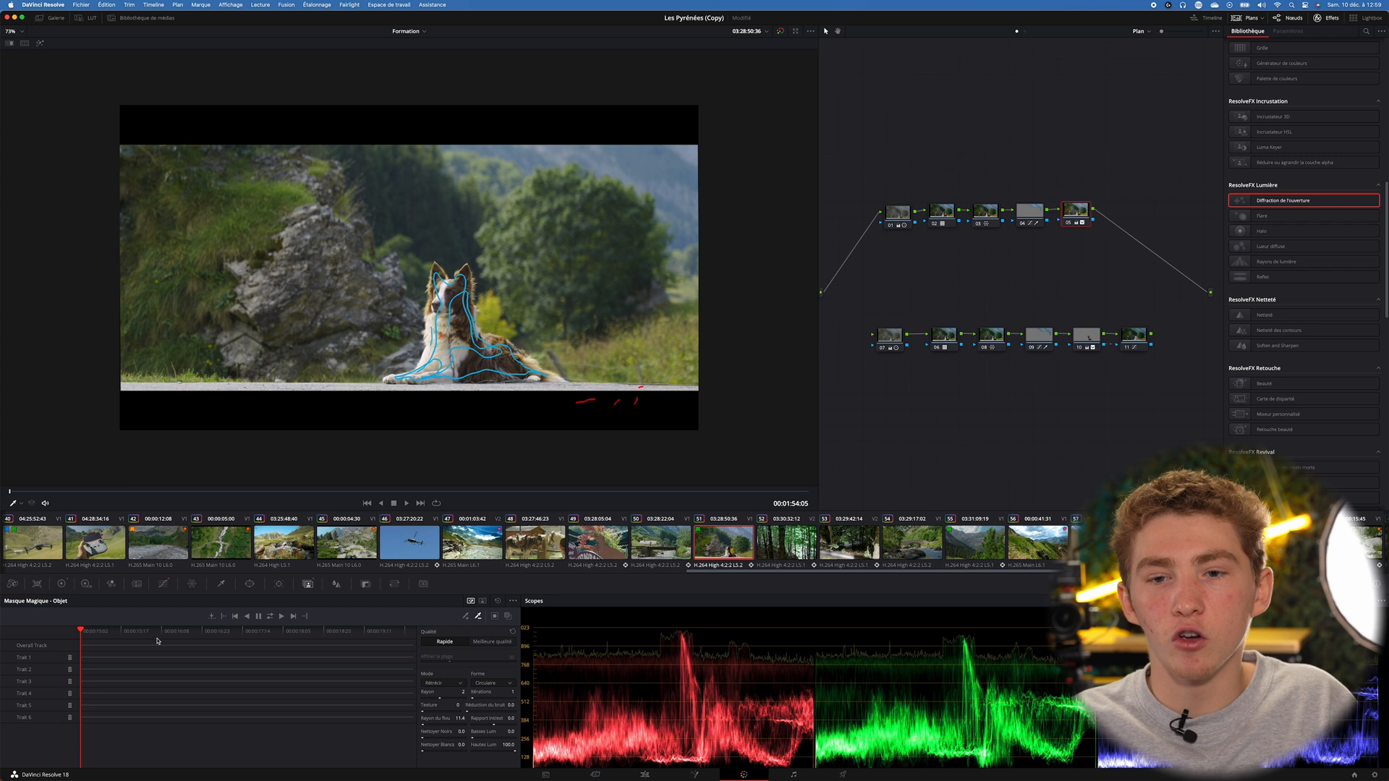
{"action": "left_click", "coordinate": [281, 617]}
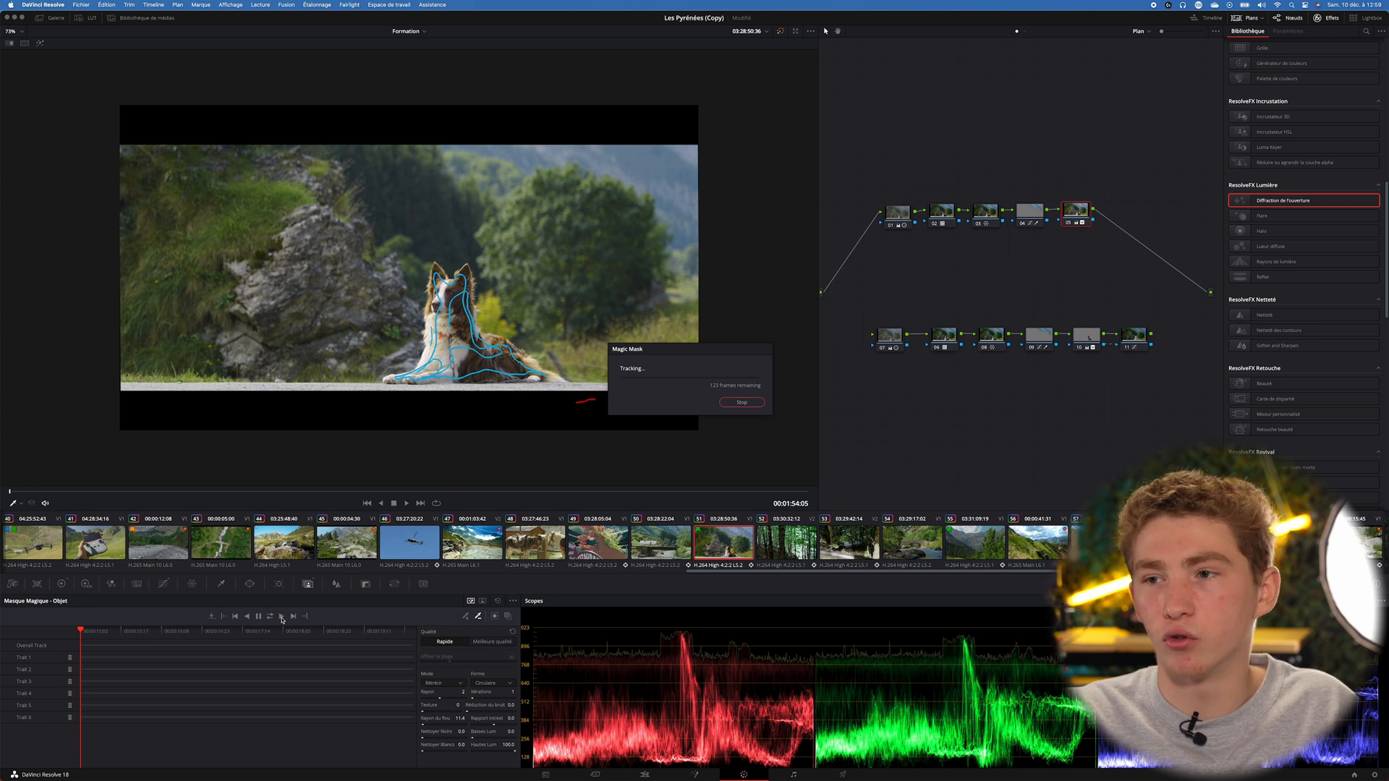
Scrub forward to the middle of the clip with the mask highlighted to examine how the tracked mask follows the dog
{"action": "left_click_drag", "start_coordinate": [30, 492], "coordinate": [50, 492]}
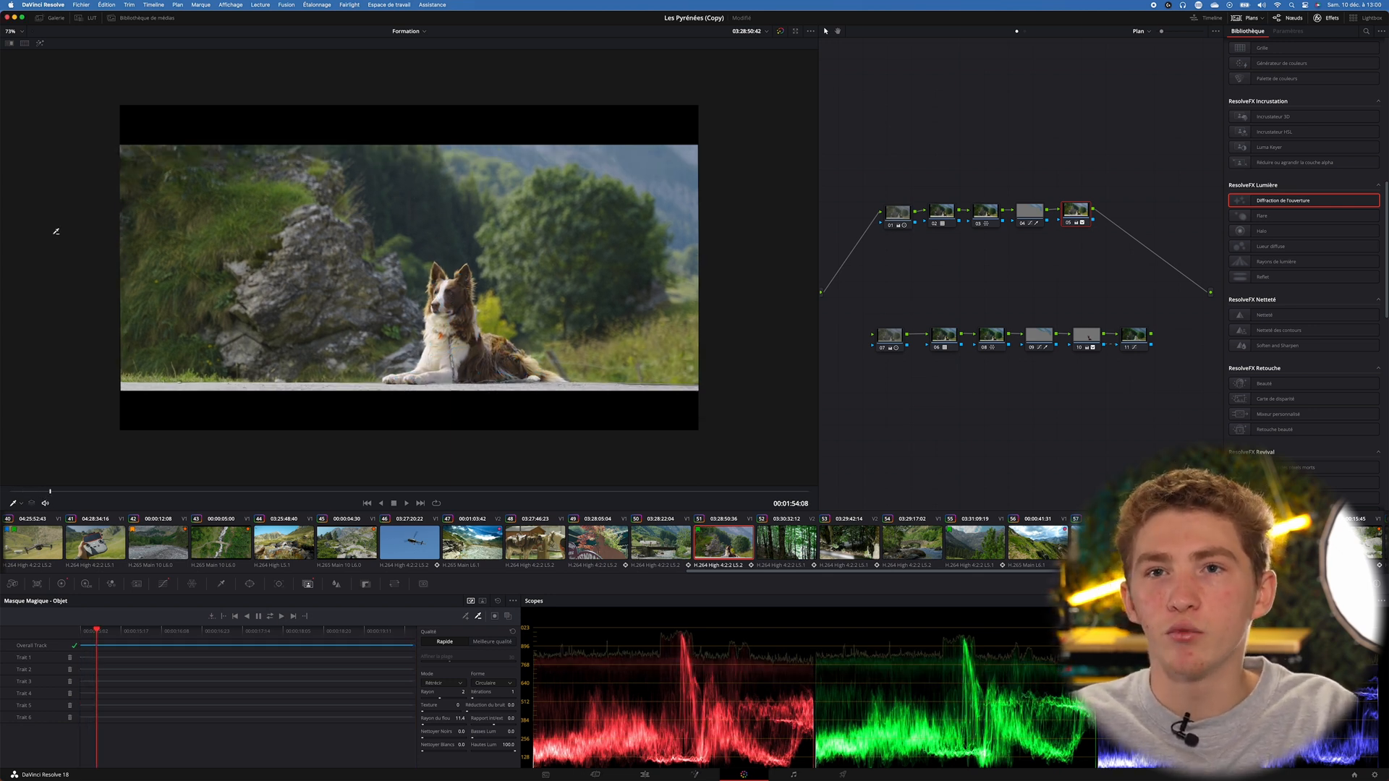
{"action": "left_click", "coordinate": [39, 44]}
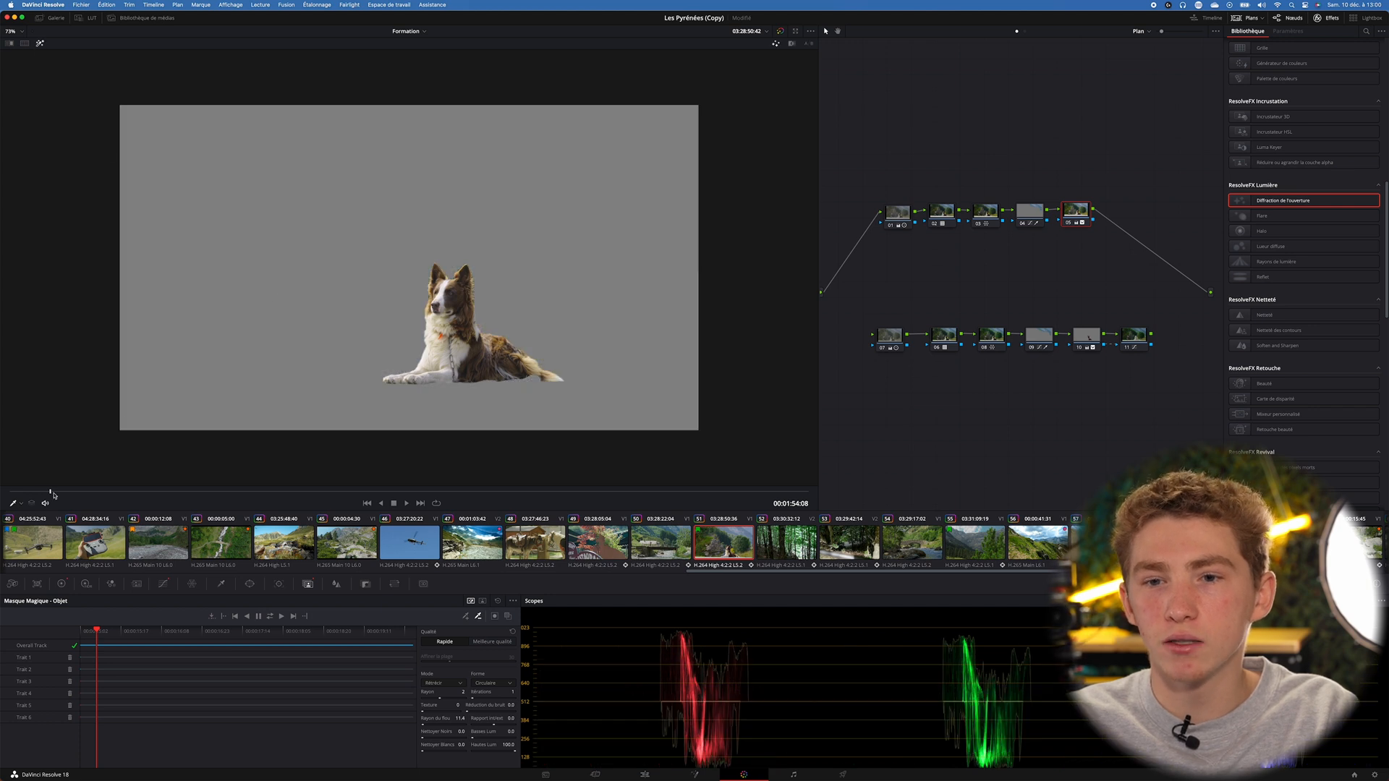
{"action": "left_click_drag", "start_coordinate": [54, 494], "coordinate": [470, 494]}
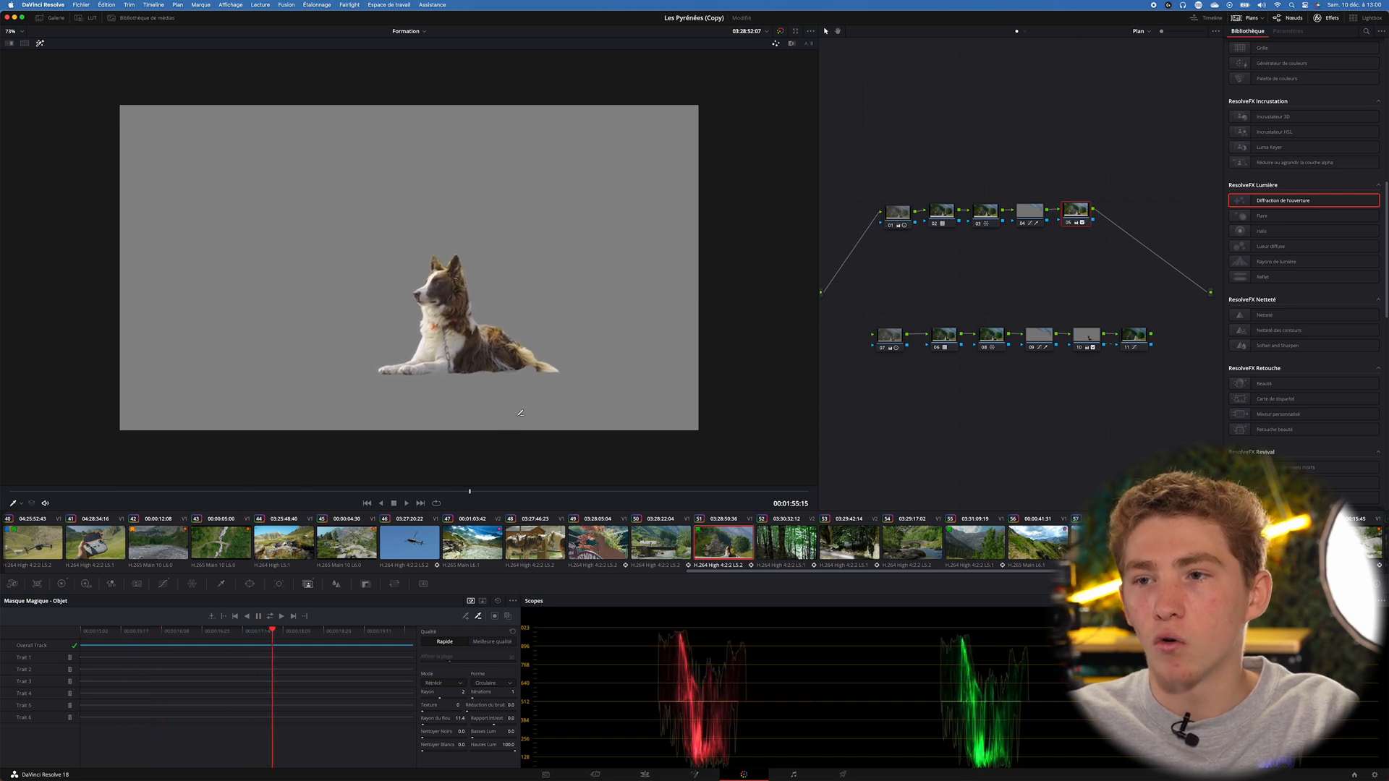
{"action": "scroll", "coordinate": [469, 481], "scroll_direction": "up", "scroll_amount": 4}
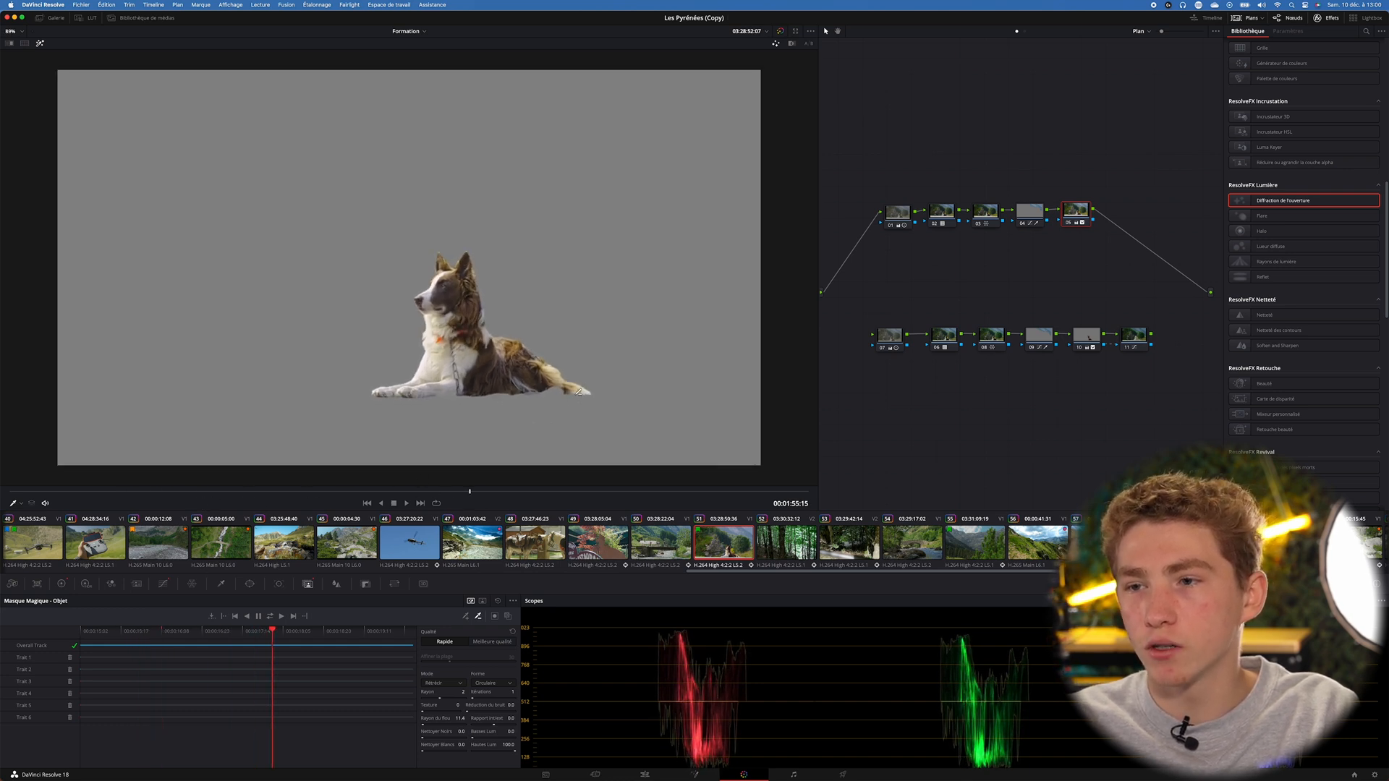
Scrub to near the end of the clip with the mask highlighted to check the dog's tracked mask on the last frames
{"action": "scroll", "coordinate": [470, 481], "scroll_direction": "down", "scroll_amount": 1}
{"action": "left_click_drag", "start_coordinate": [470, 492], "coordinate": [768, 487]}
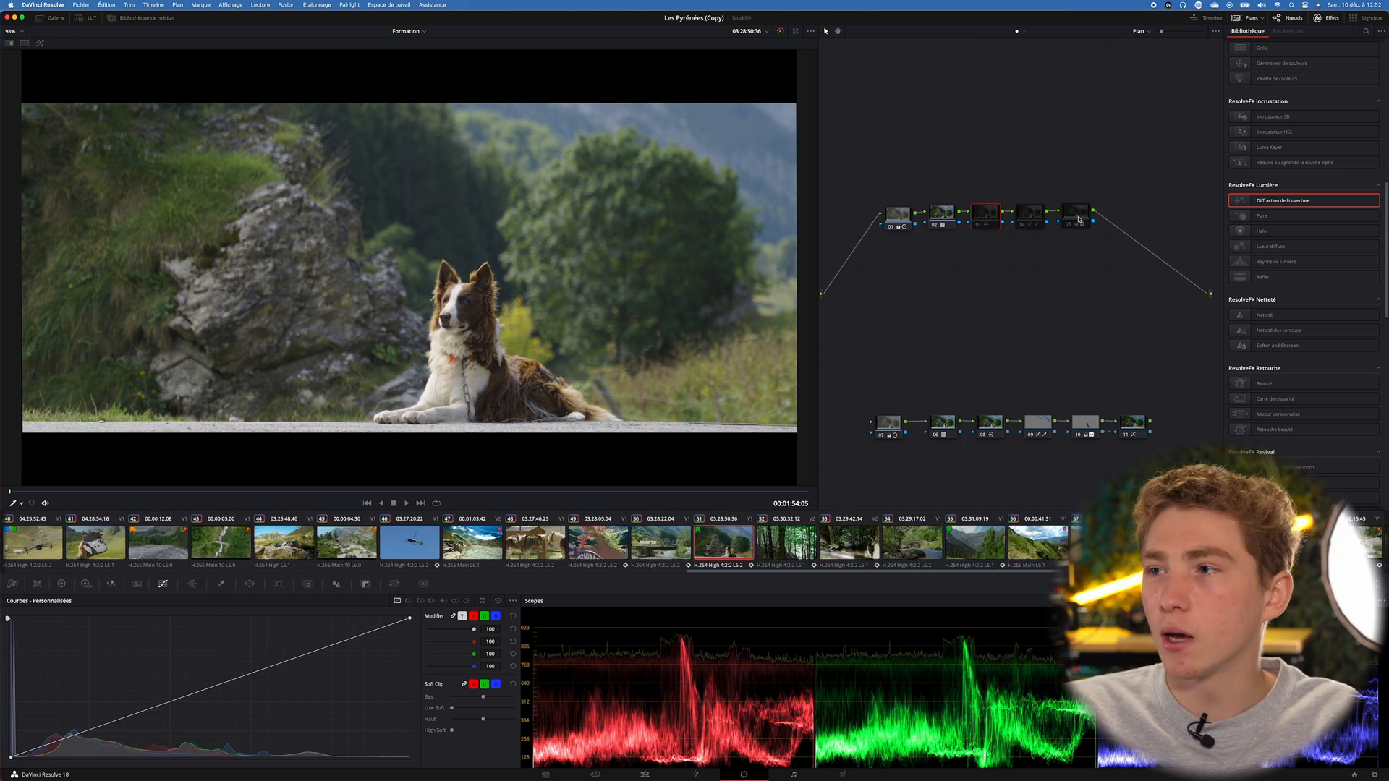
Bypass the upper chain's grading nodes one by one back to node 01 to compare with the flat Log image
{"action": "left_click", "coordinate": [1078, 220]}
{"action": "left_click", "coordinate": [1031, 218]}
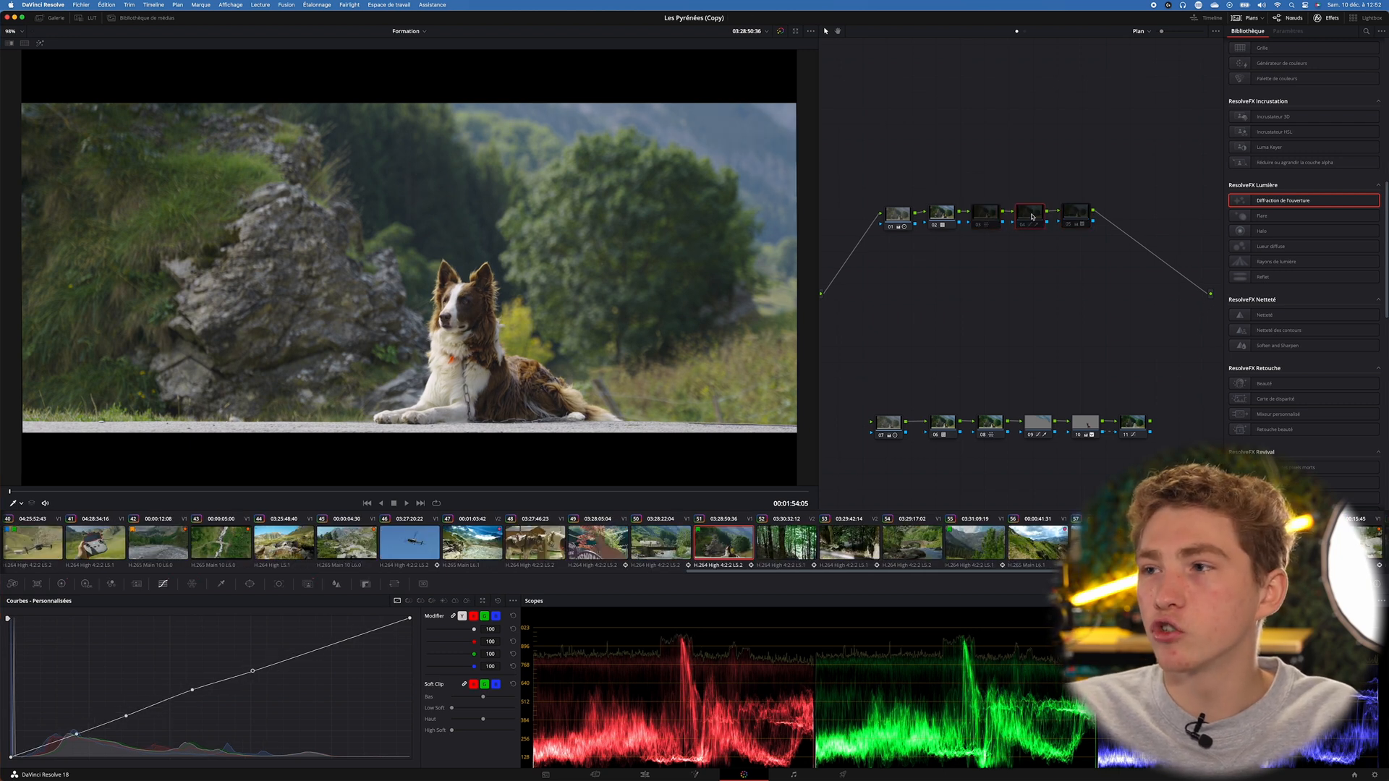
{"action": "left_click", "coordinate": [944, 218]}
{"action": "key", "text": "super+d"}
{"action": "left_click", "coordinate": [900, 219]}
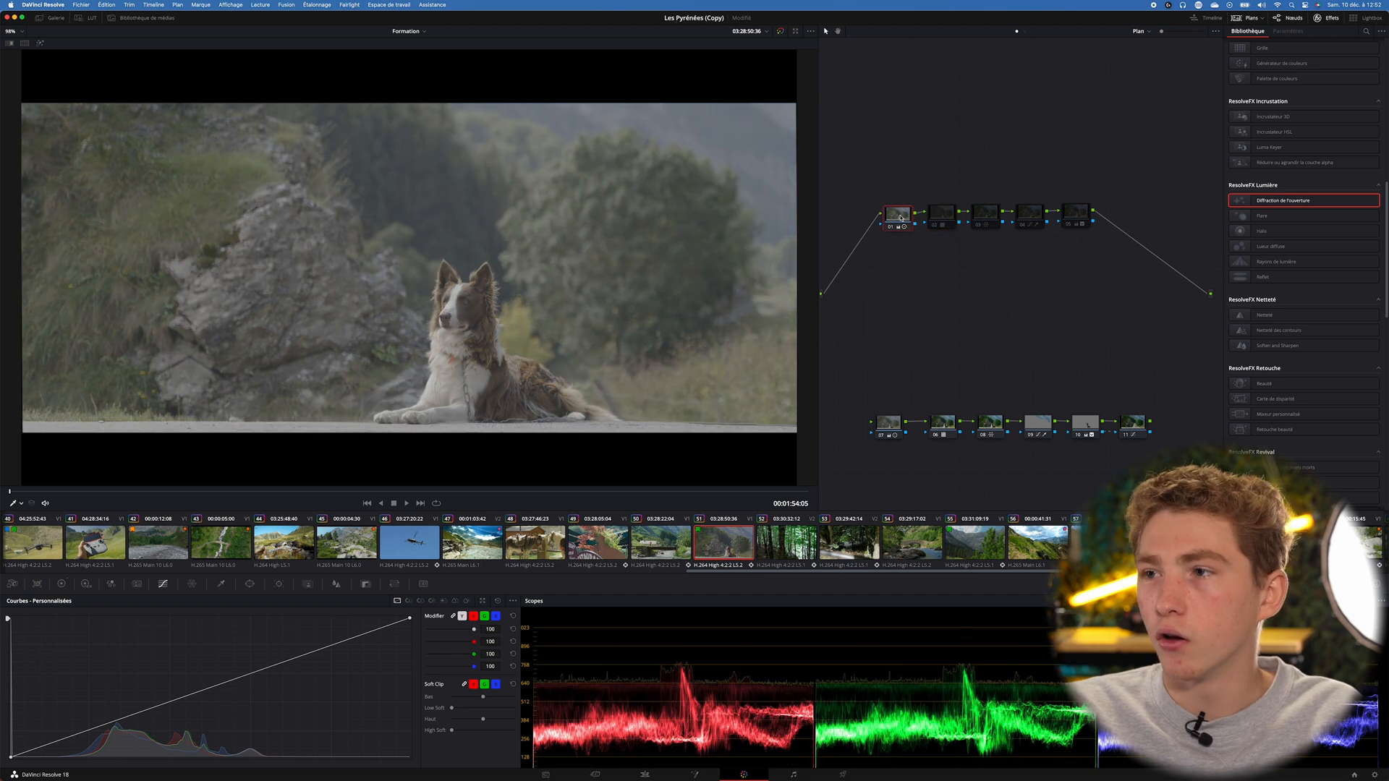
{"action": "key", "text": "super+d"}
{"action": "key", "text": "super+d"}
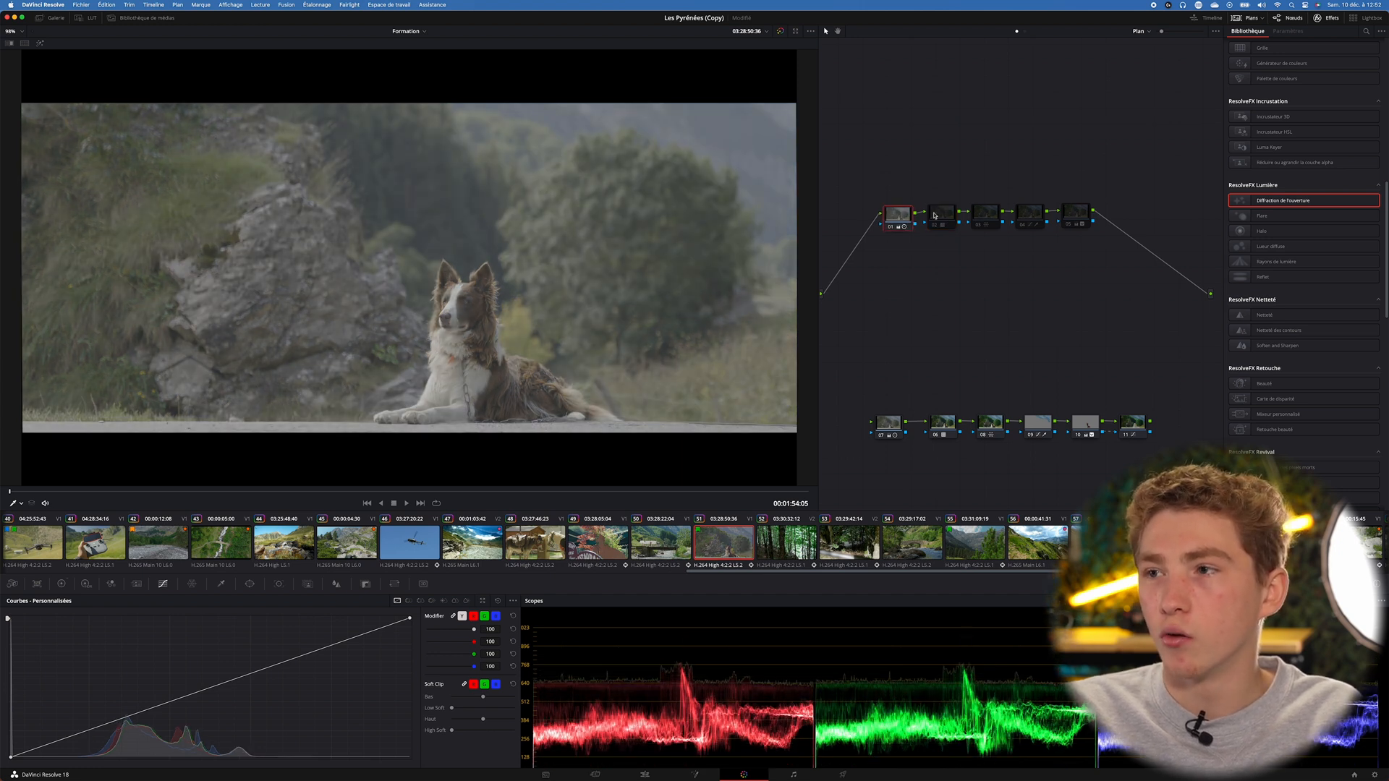
Re-enable nodes 02 to 05 of the upper chain in order to review what each grading stage adds
{"action": "left_click", "coordinate": [943, 217]}
{"action": "key", "text": "super+d"}
{"action": "left_click", "coordinate": [987, 218], "text": "super"}
{"action": "key", "text": "super+d"}
{"action": "key", "text": "super+d"}
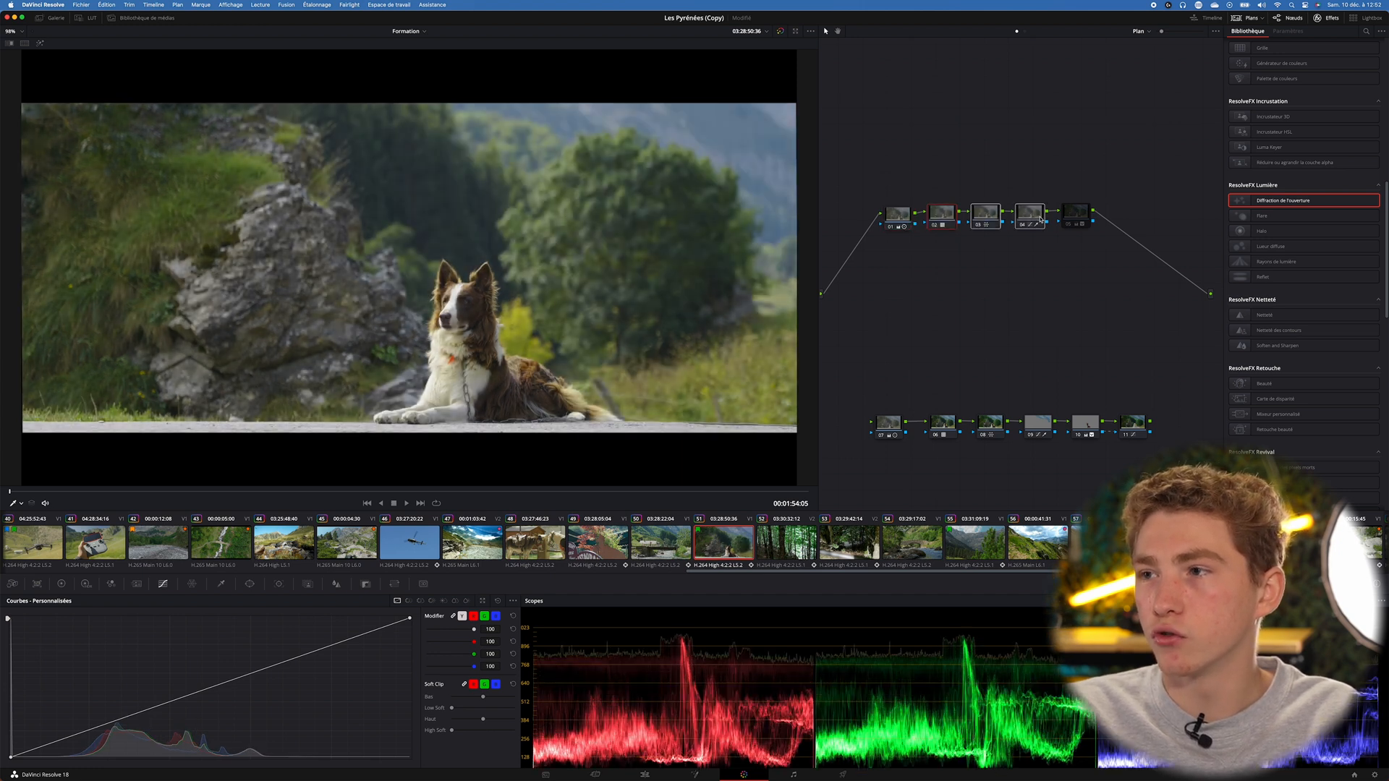
{"action": "left_click", "coordinate": [1076, 215]}
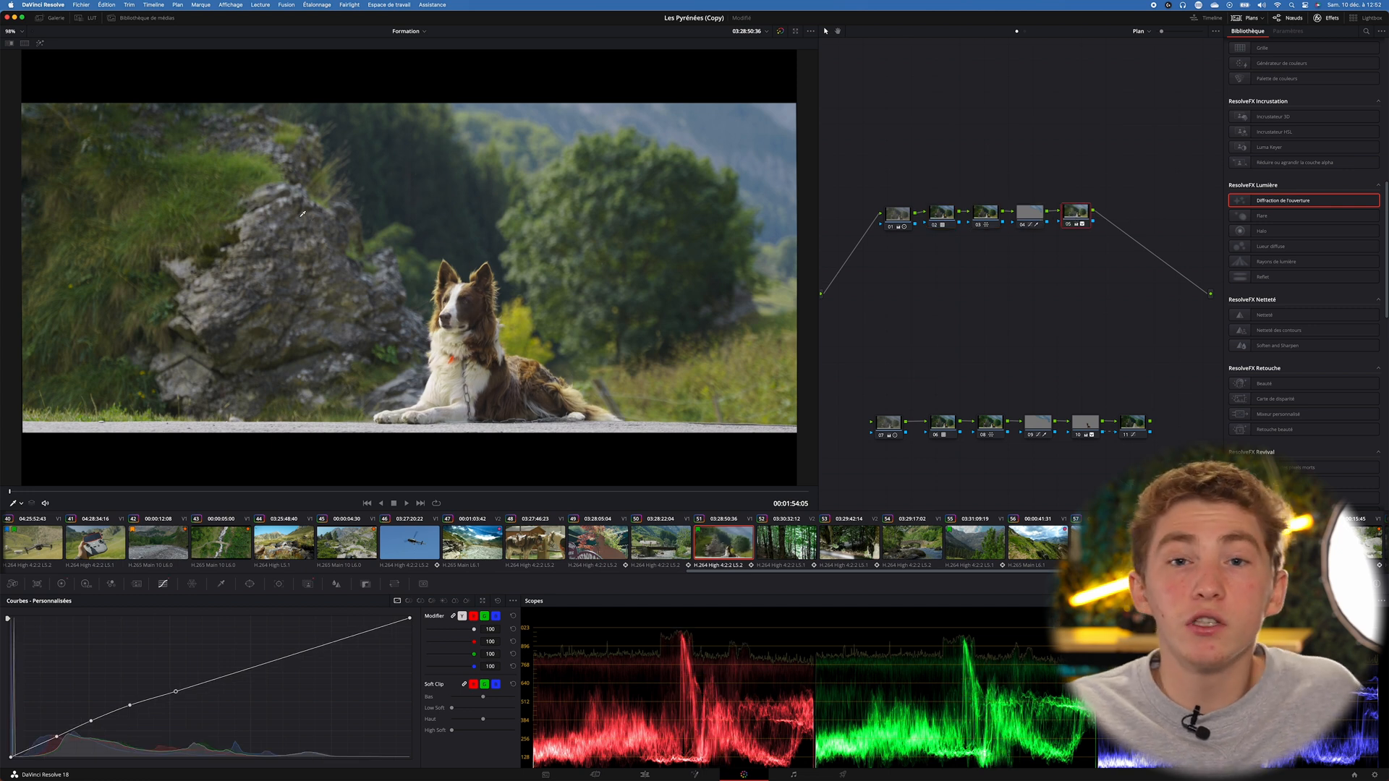
Examine nodes 01 to 05 in highlight view, return to the full image, and review the graded frame full screen
{"action": "left_click", "coordinate": [41, 42]}
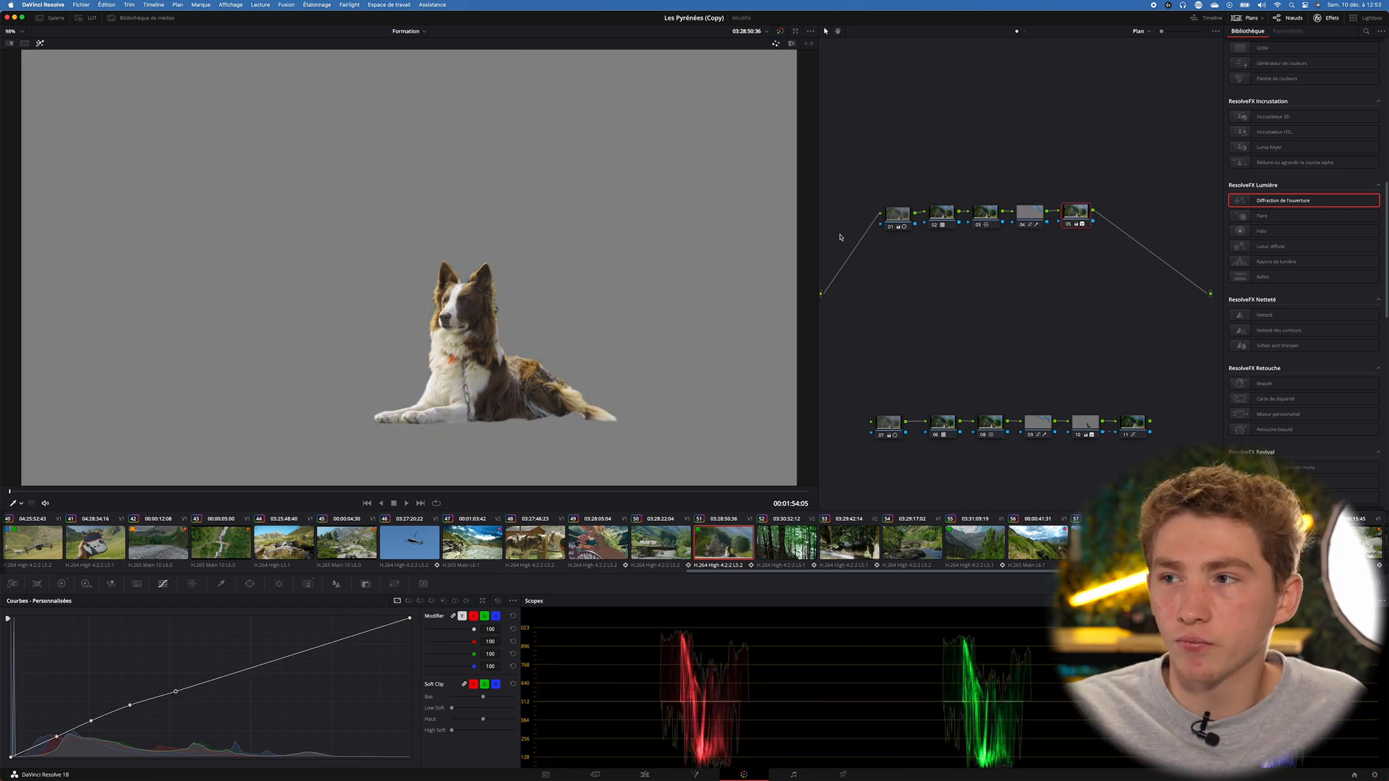
{"action": "left_click", "coordinate": [891, 217]}
{"action": "scroll", "coordinate": [591, 239], "scroll_direction": "down", "scroll_amount": 1}
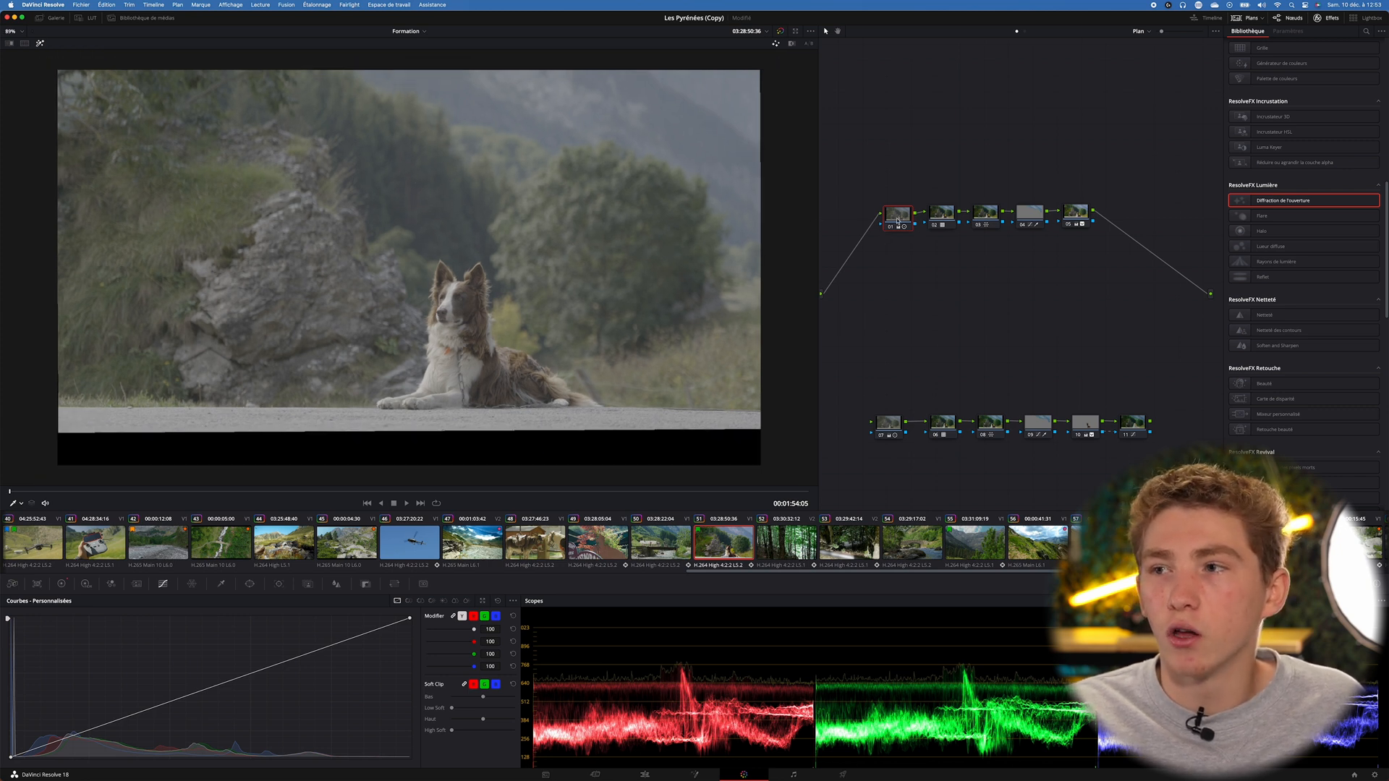
{"action": "left_click", "coordinate": [938, 216]}
{"action": "left_click", "coordinate": [987, 216]}
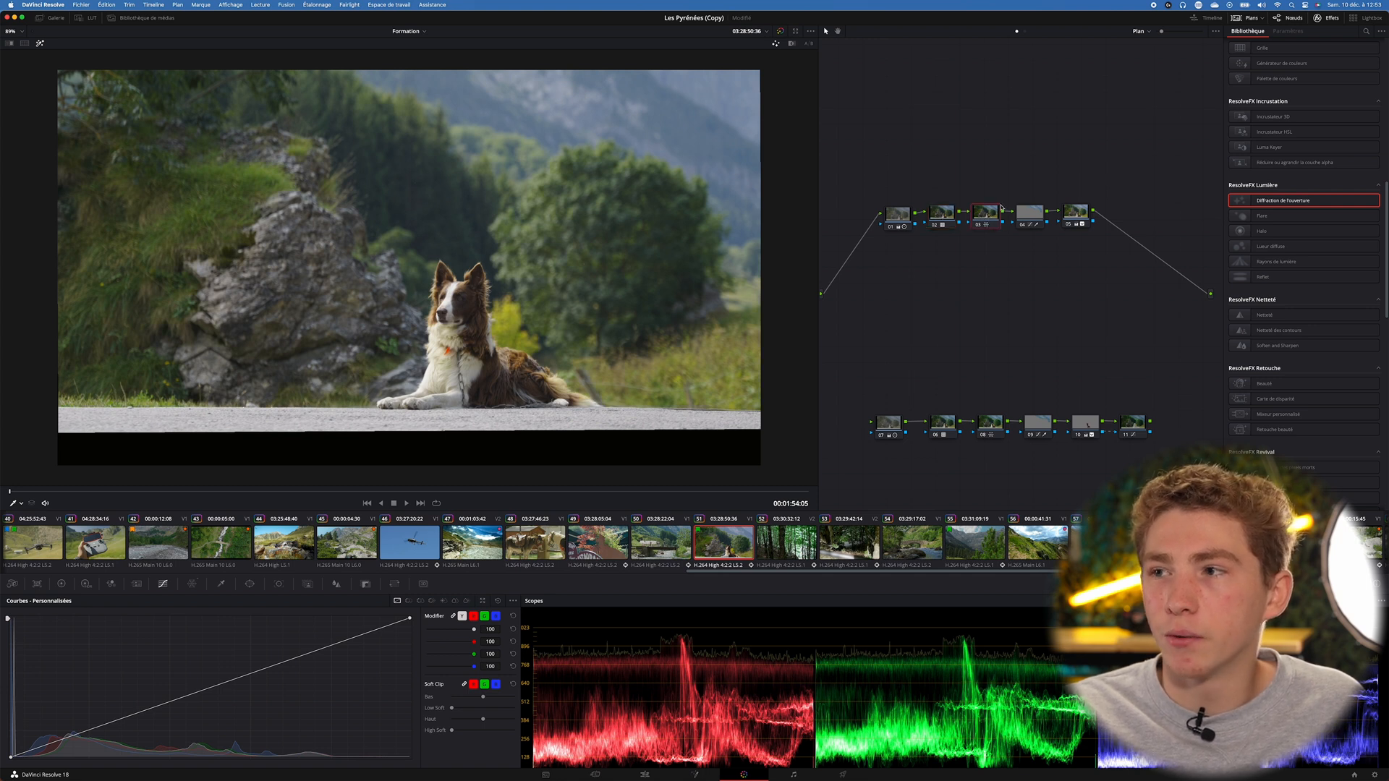
{"action": "left_click", "coordinate": [1025, 210]}
{"action": "left_click", "coordinate": [1080, 215]}
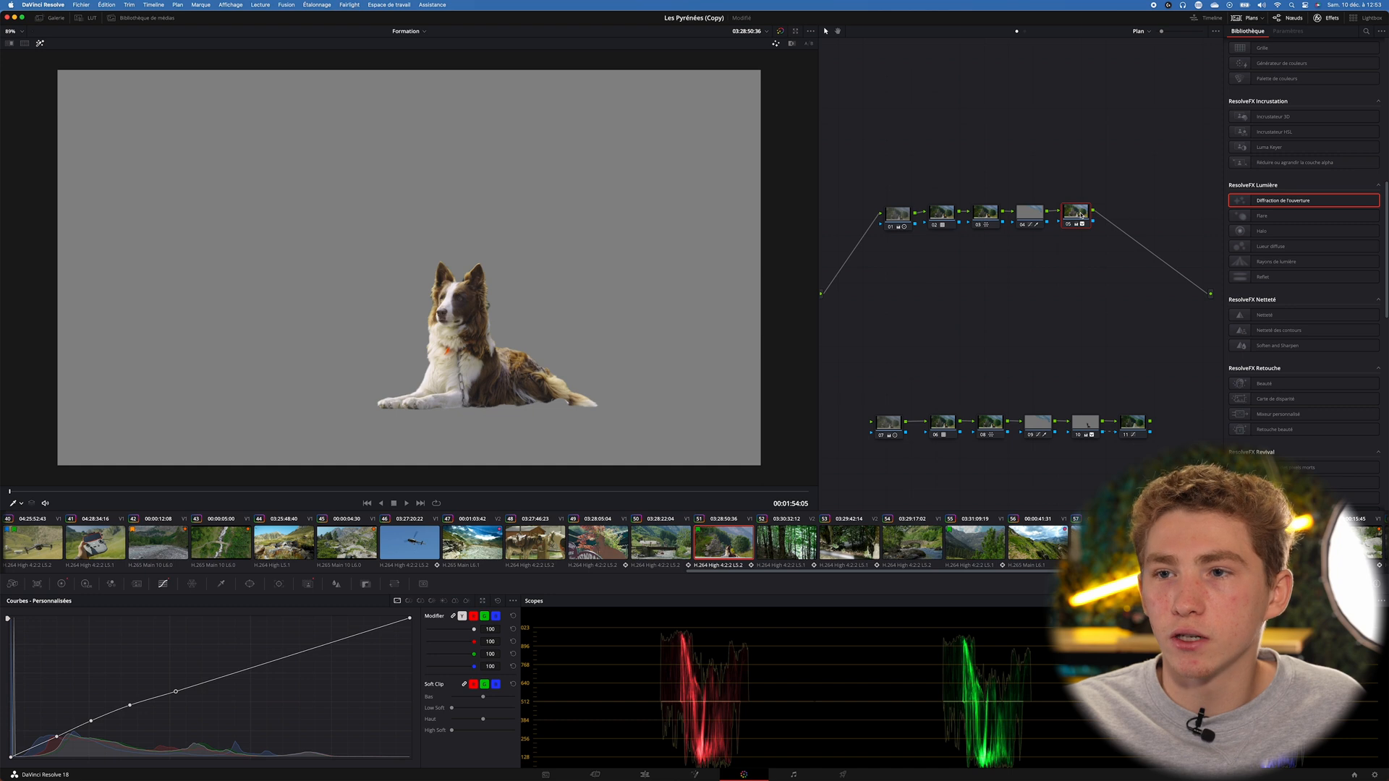
{"action": "key", "text": "shift+h"}
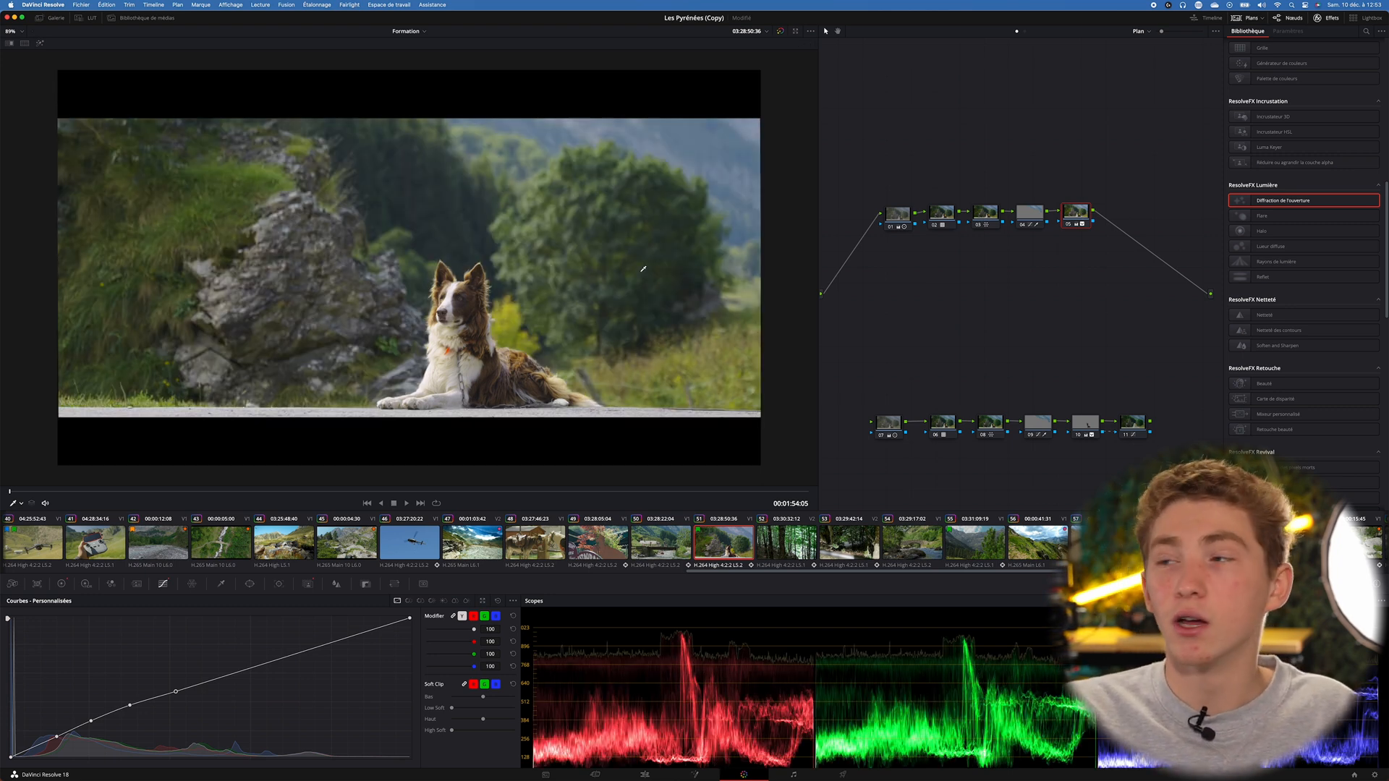
{"action": "key", "text": "super+f"}
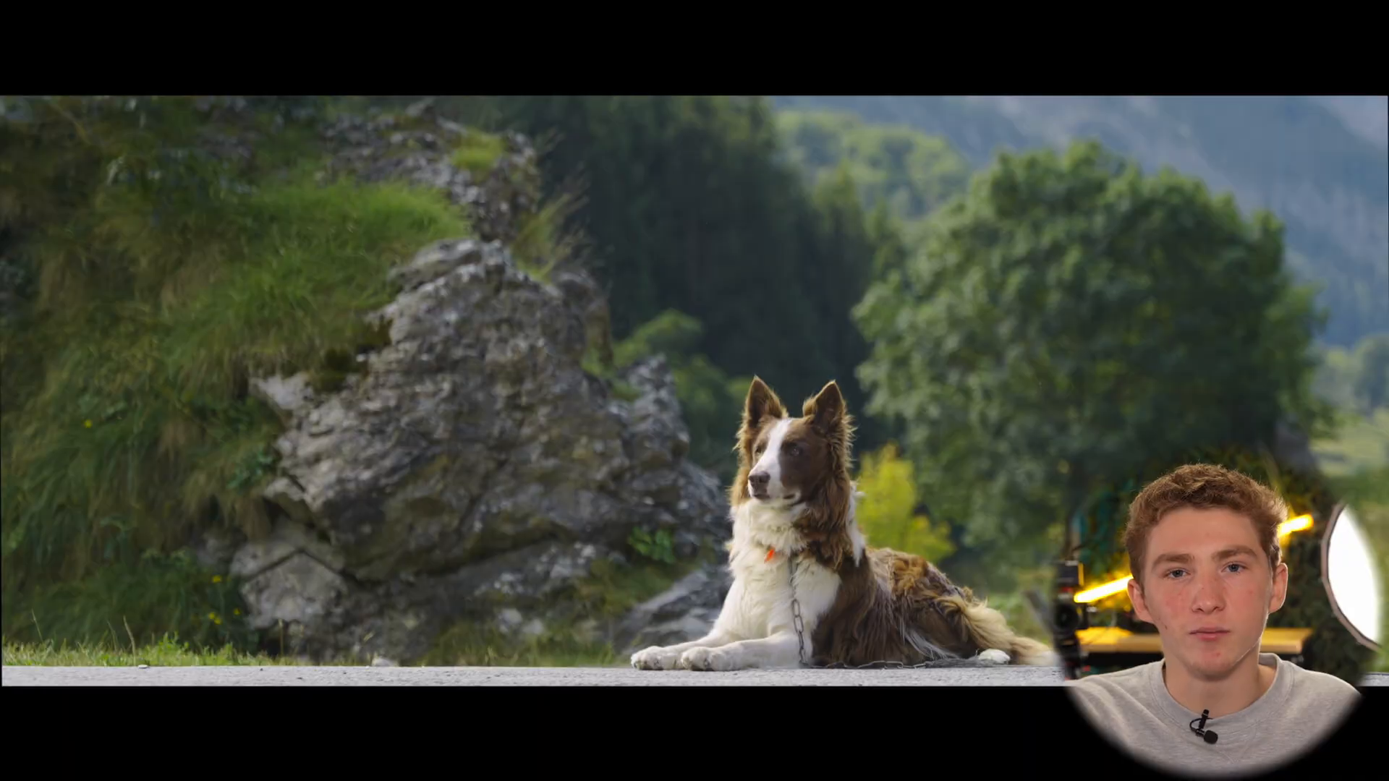
{"action": "key", "text": "super+f"}
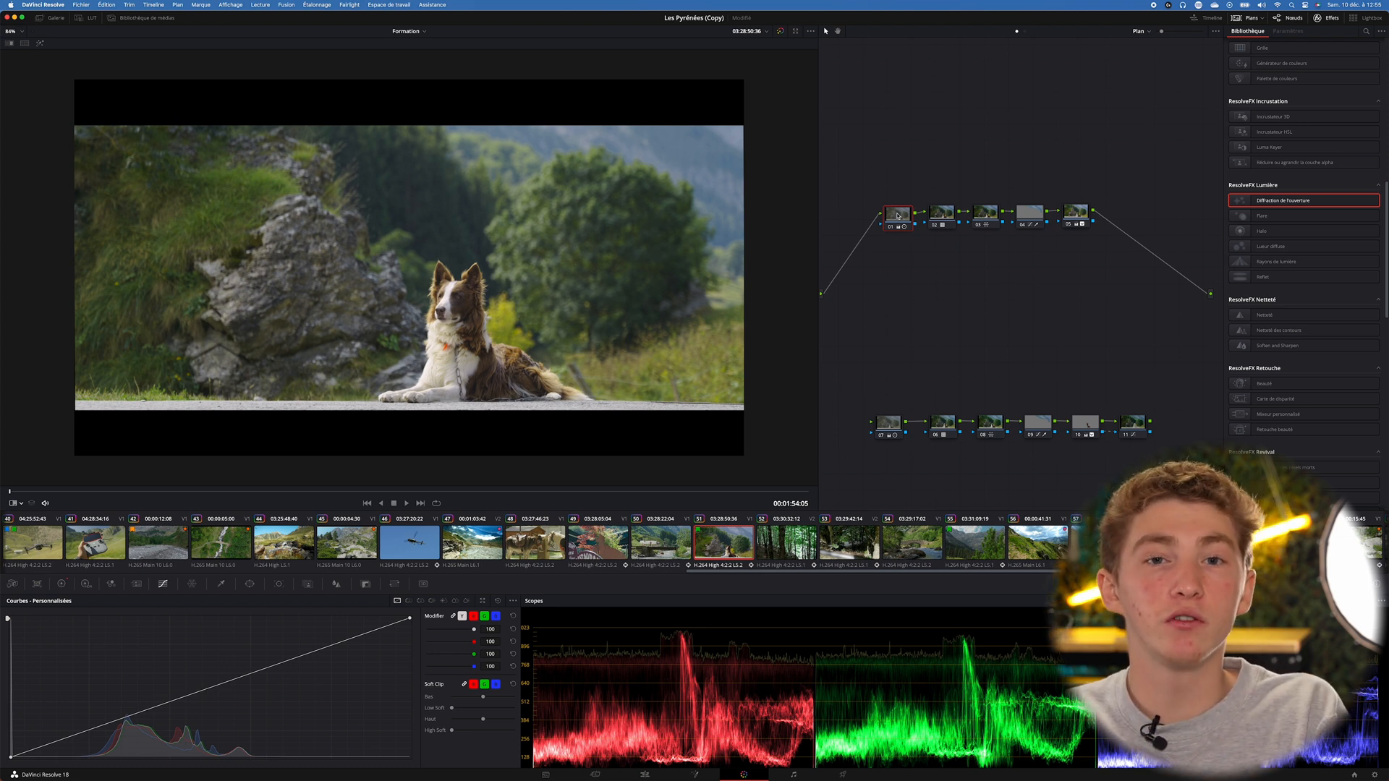
Move the lower chain of reference nodes up closer to the new grade's chain and deselect it
{"action": "mouse_move", "coordinate": [1120, 332]}
{"action": "left_mouse_down"}
{"action": "mouse_move", "coordinate": [1096, 378]}
{"action": "mouse_move", "coordinate": [1214, 358]}
{"action": "mouse_move", "coordinate": [1136, 337]}
{"action": "left_mouse_up"}
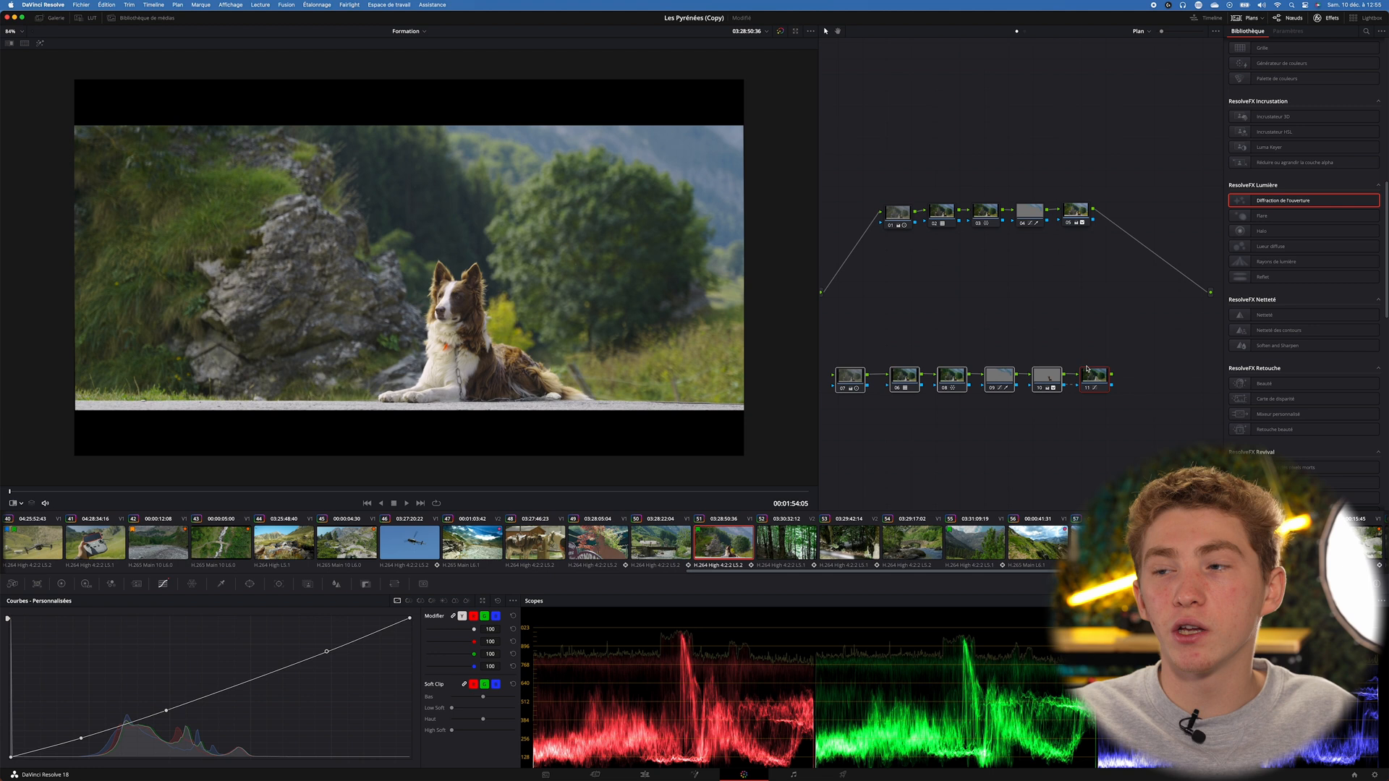
{"action": "mouse_move", "coordinate": [872, 299]}
{"action": "left_mouse_down"}
{"action": "mouse_move", "coordinate": [1183, 336]}
{"action": "mouse_move", "coordinate": [1136, 341]}
{"action": "left_mouse_up"}
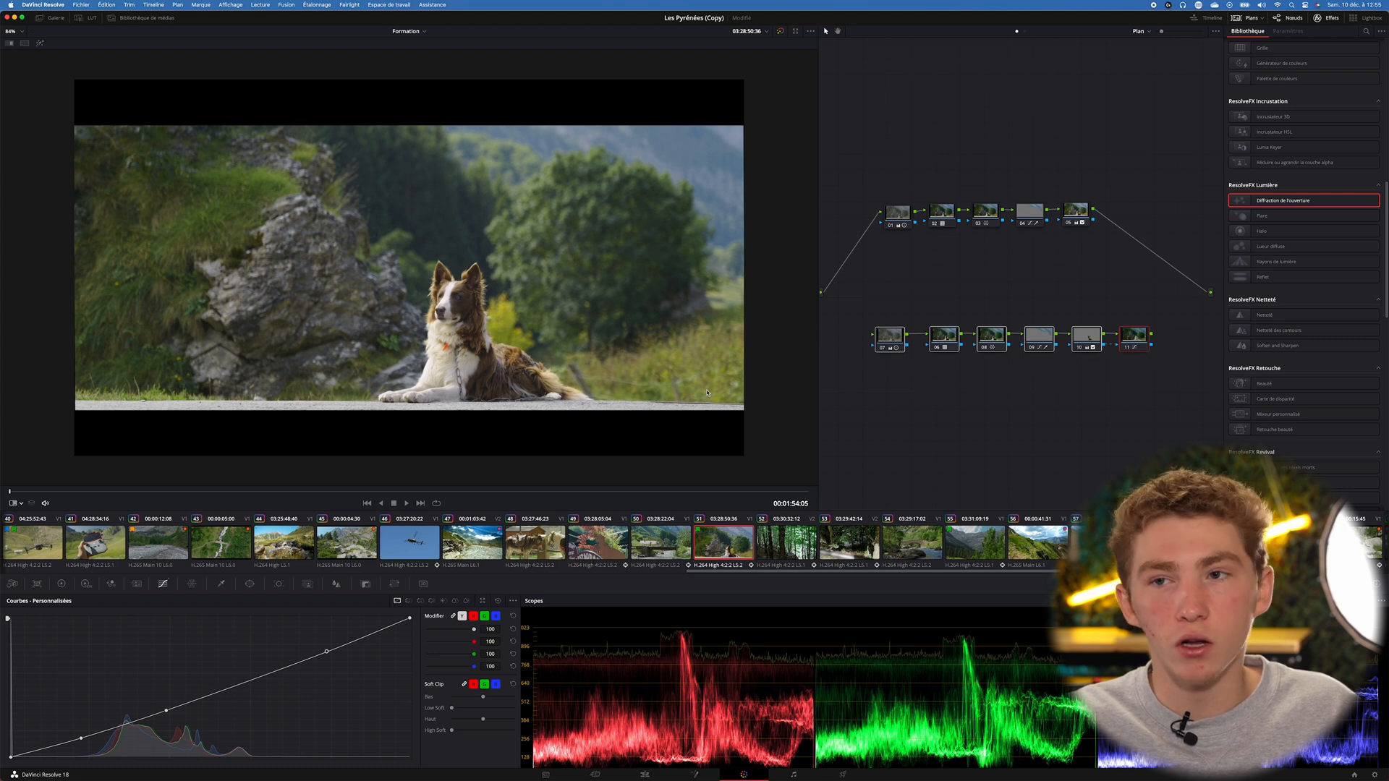
{"action": "scroll", "coordinate": [670, 371], "scroll_direction": "up", "scroll_amount": 1}
{"action": "left_click", "coordinate": [831, 350]}
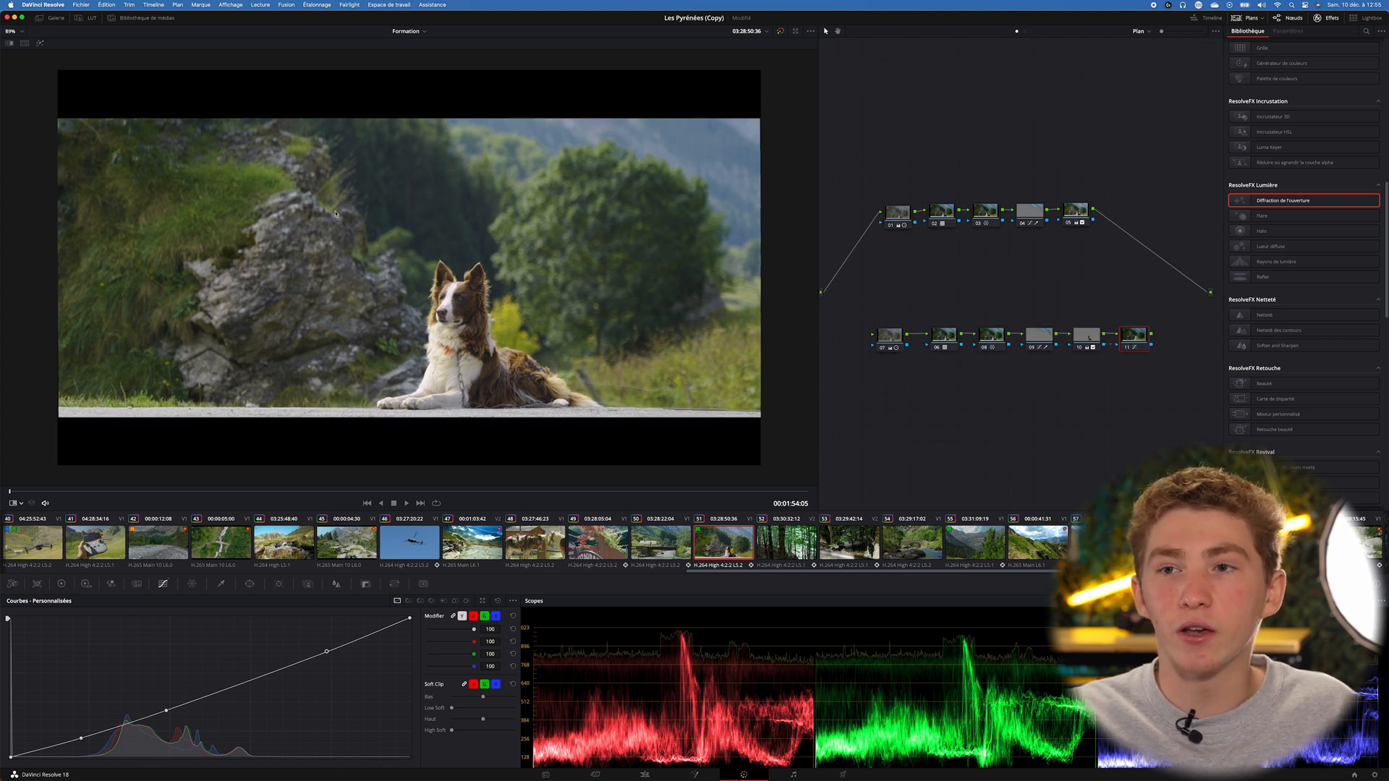
Capture the graded frame as a reference still and preview stills 1.43.1 and 1.43.2 in the gallery
{"action": "right_click", "coordinate": [374, 218]}
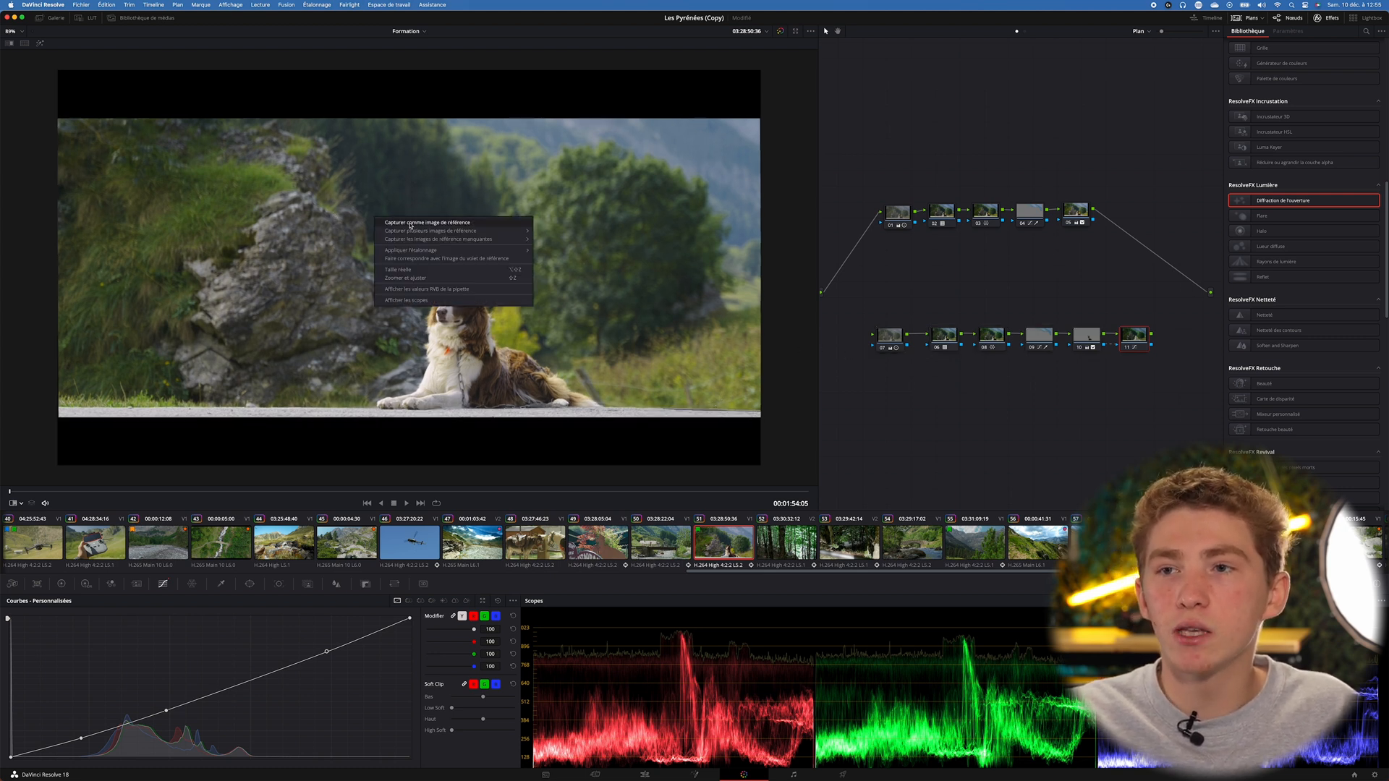
{"action": "left_click", "coordinate": [484, 226]}
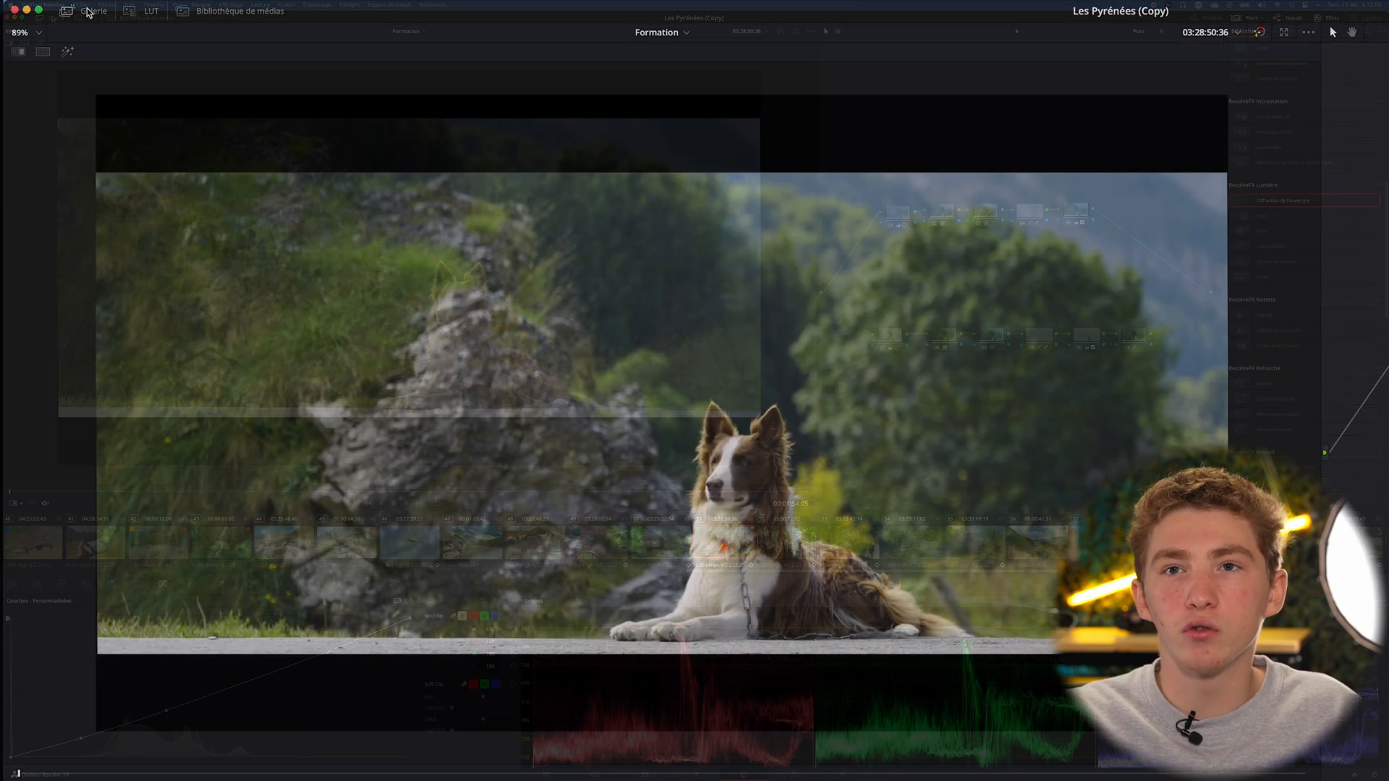
{"action": "left_click", "coordinate": [86, 13]}
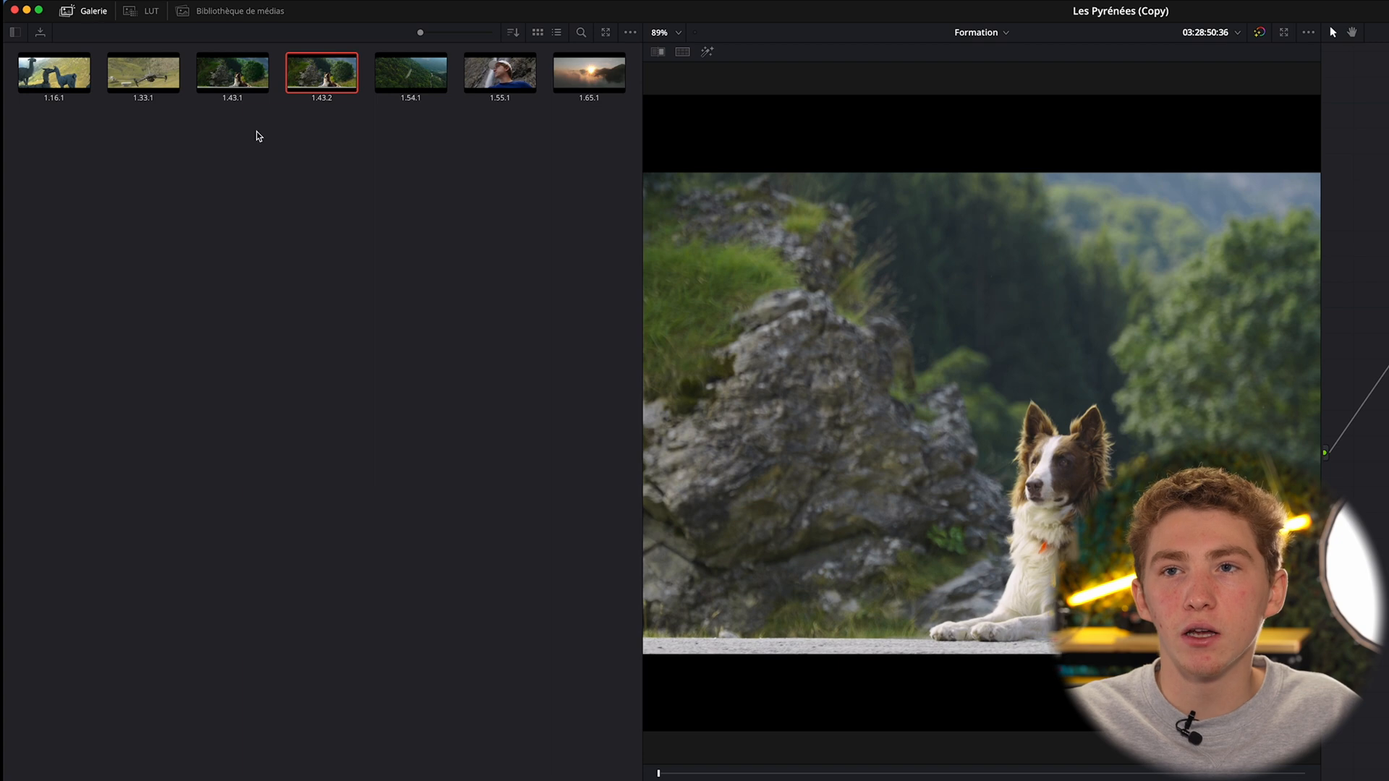
{"action": "left_click", "coordinate": [333, 79]}
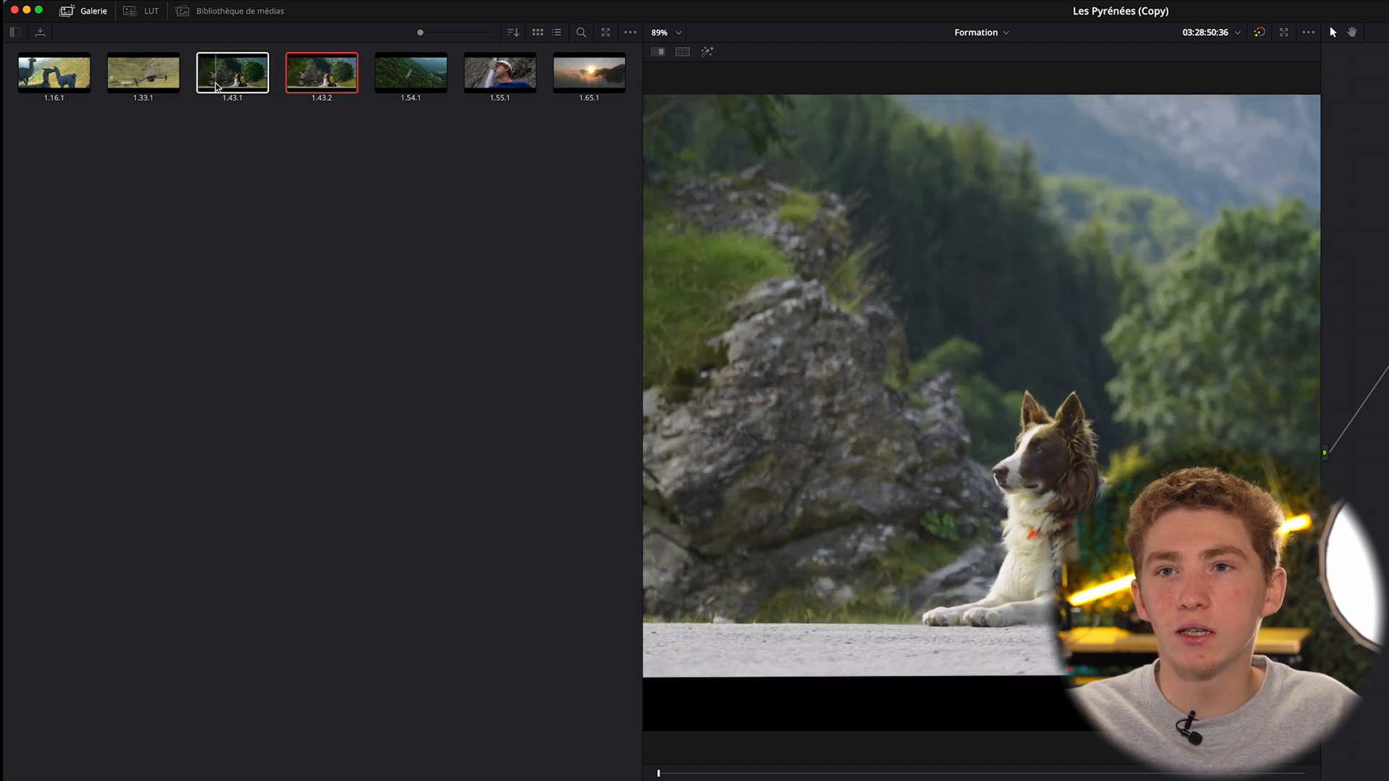
{"action": "left_click", "coordinate": [216, 82]}
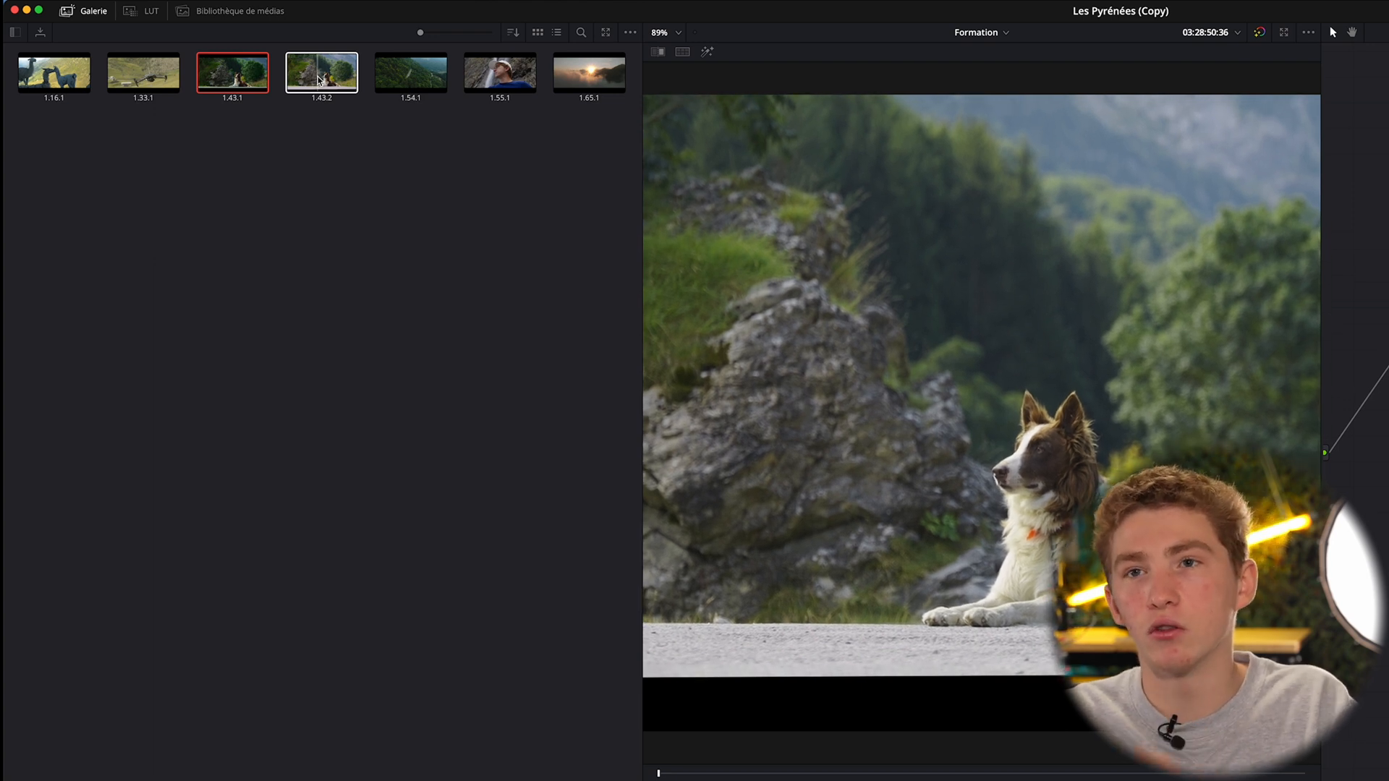
{"action": "left_click", "coordinate": [368, 173]}
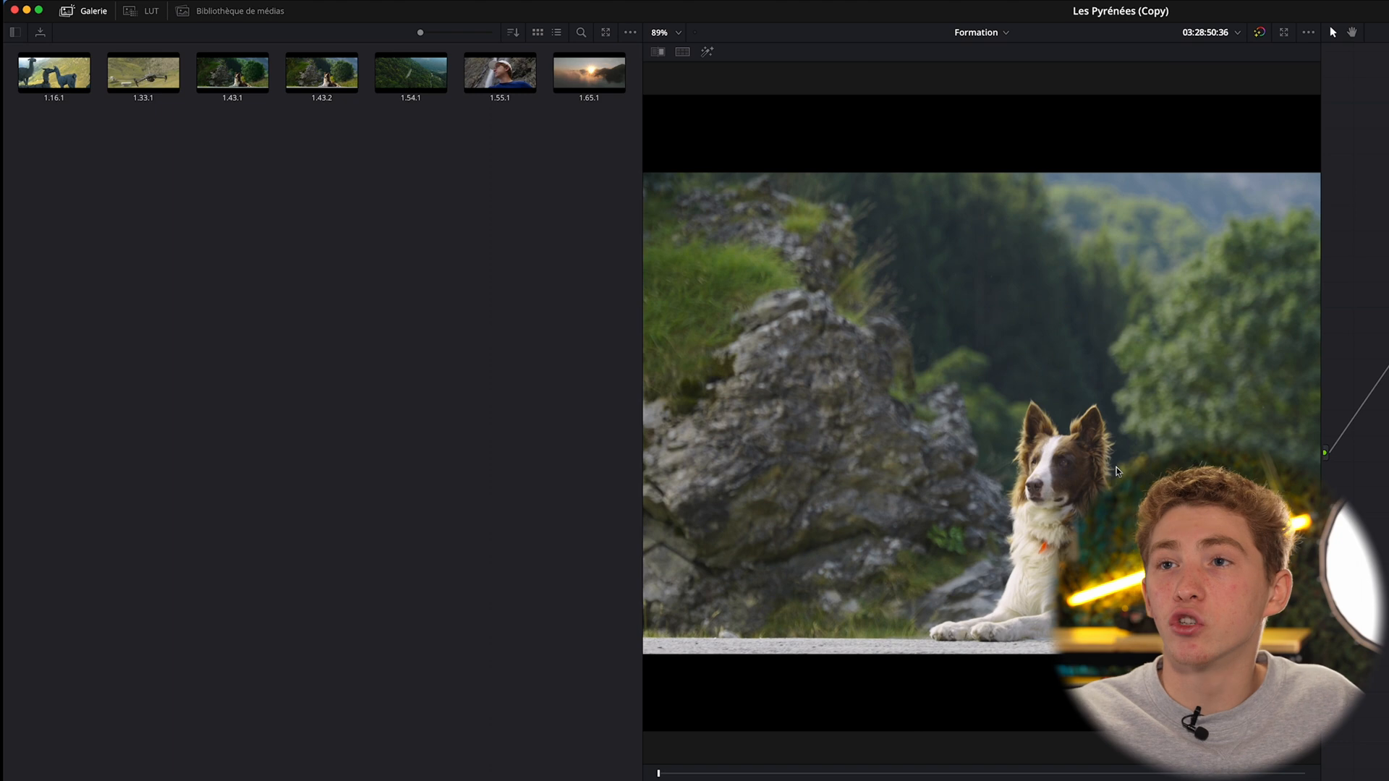
Turn on the image wipe, select still 1.43.1 as the comparison reference, and close the gallery
{"action": "scroll", "coordinate": [1117, 472], "scroll_direction": "up", "scroll_amount": 1}
{"action": "left_click", "coordinate": [659, 55]}
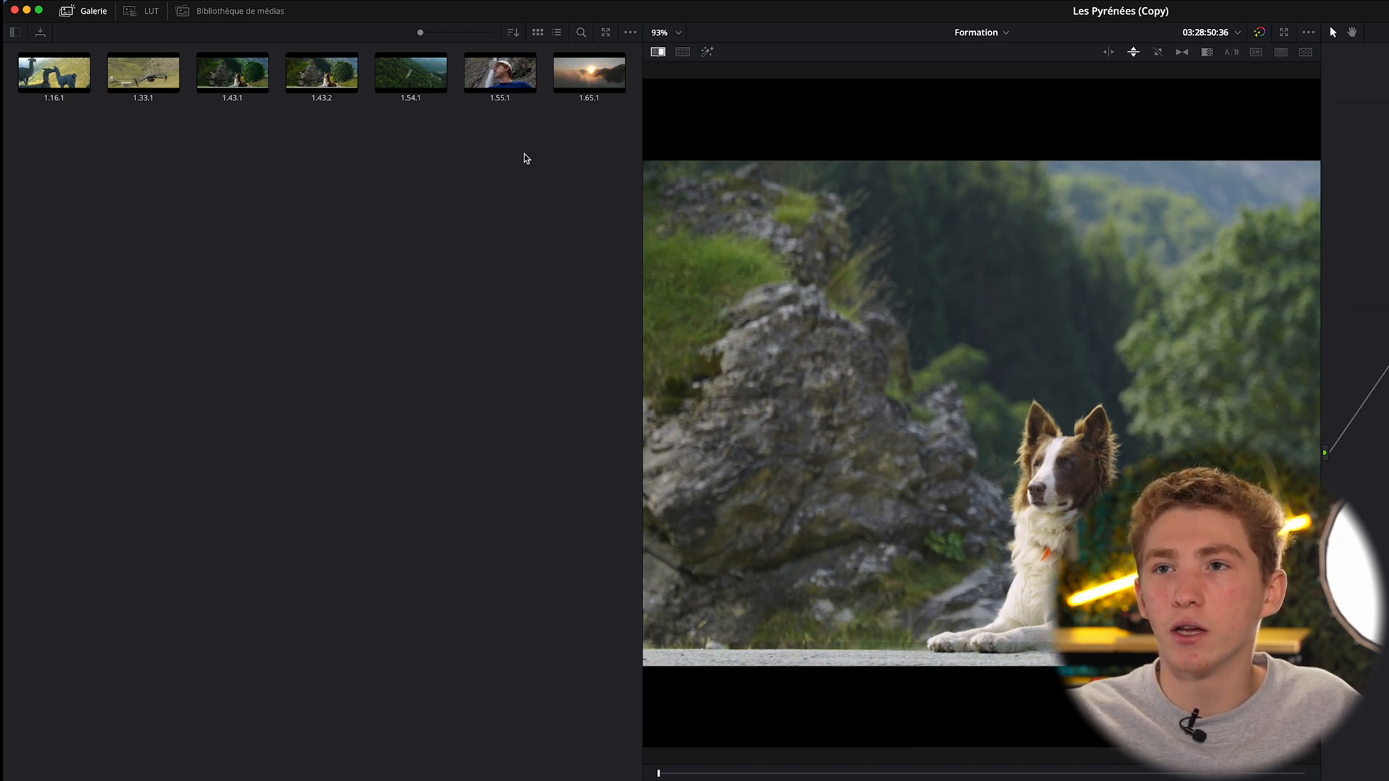
{"action": "left_click", "coordinate": [232, 85]}
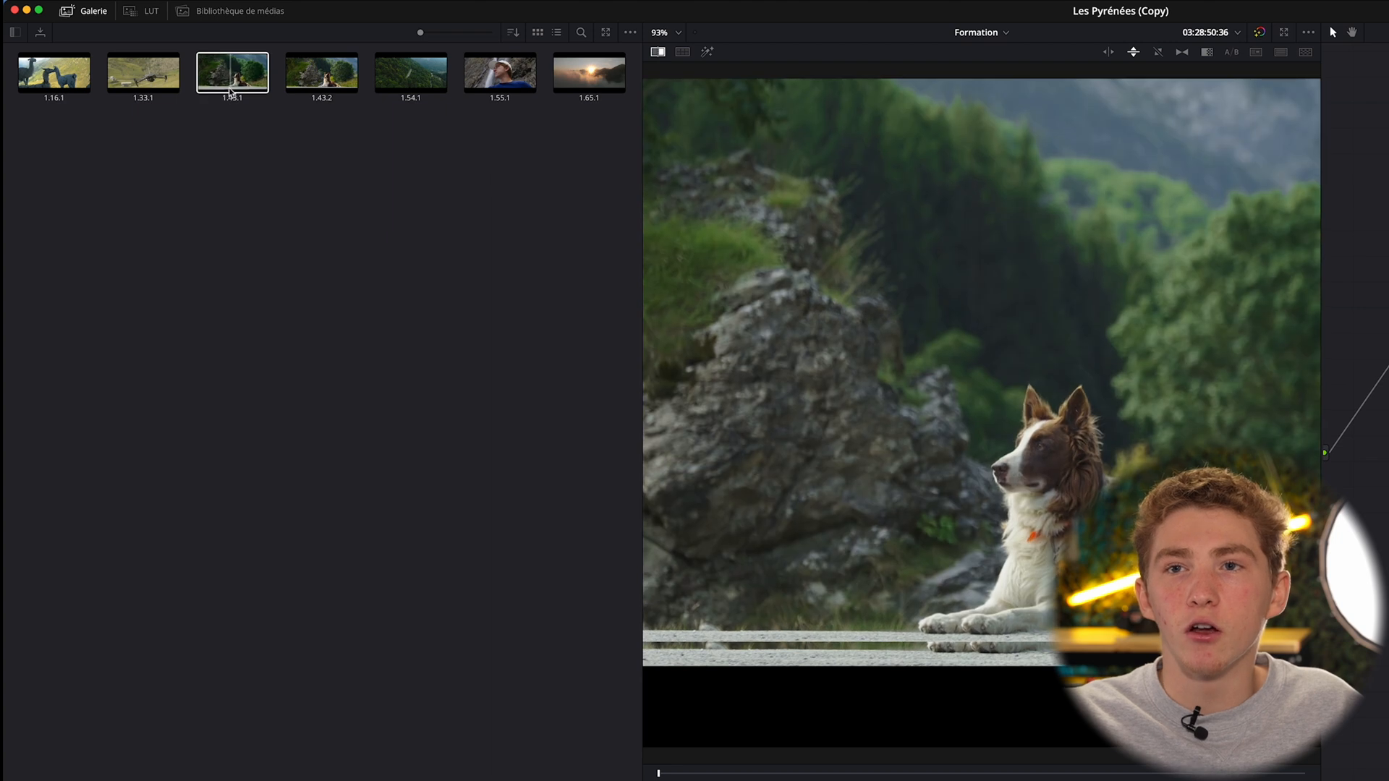
{"action": "left_click", "coordinate": [227, 75]}
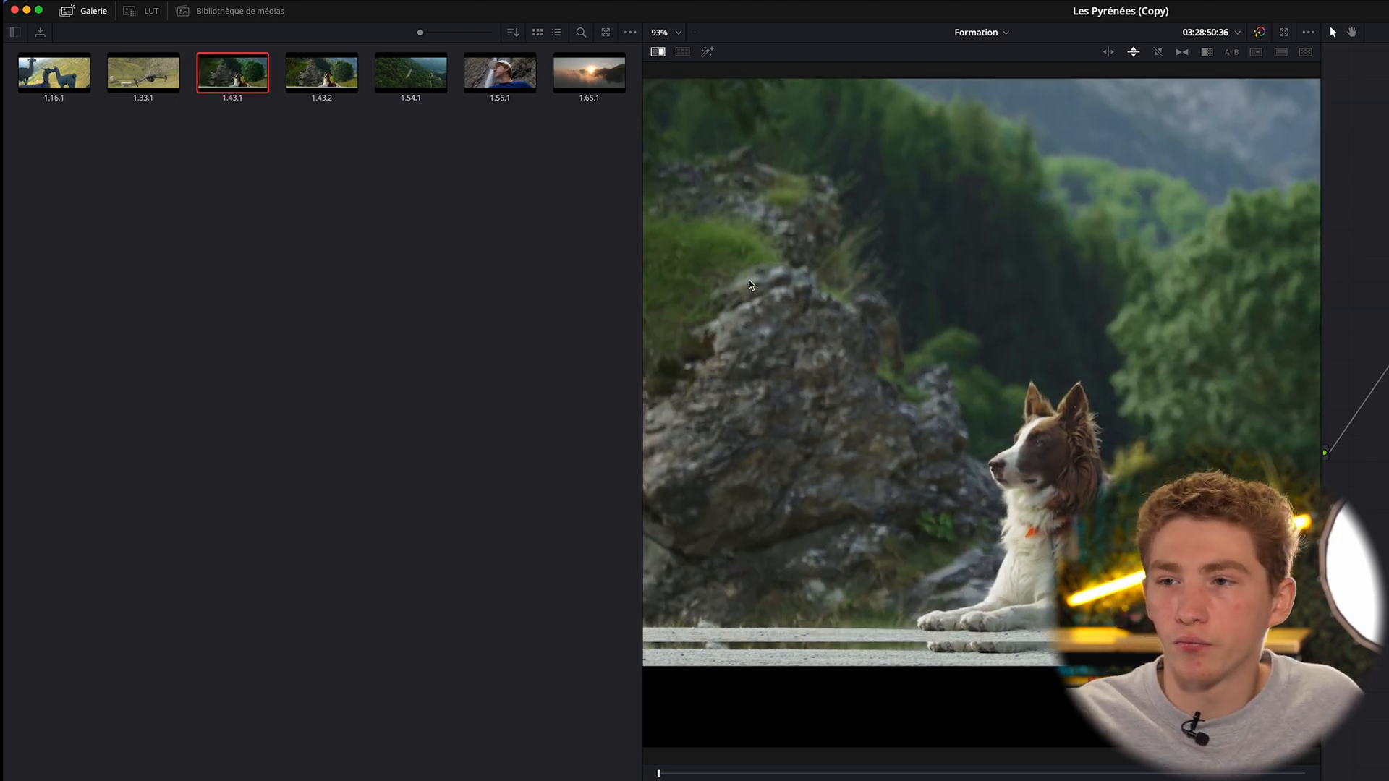
{"action": "left_click", "coordinate": [100, 13]}
Sweep the horizontal wipe up and down the frame to compare the grade with the reference still, and turn the wipe off
{"action": "left_click_drag", "start_coordinate": [462, 313], "coordinate": [476, 146]}
{"action": "left_click_drag", "start_coordinate": [446, 274], "coordinate": [471, 429]}
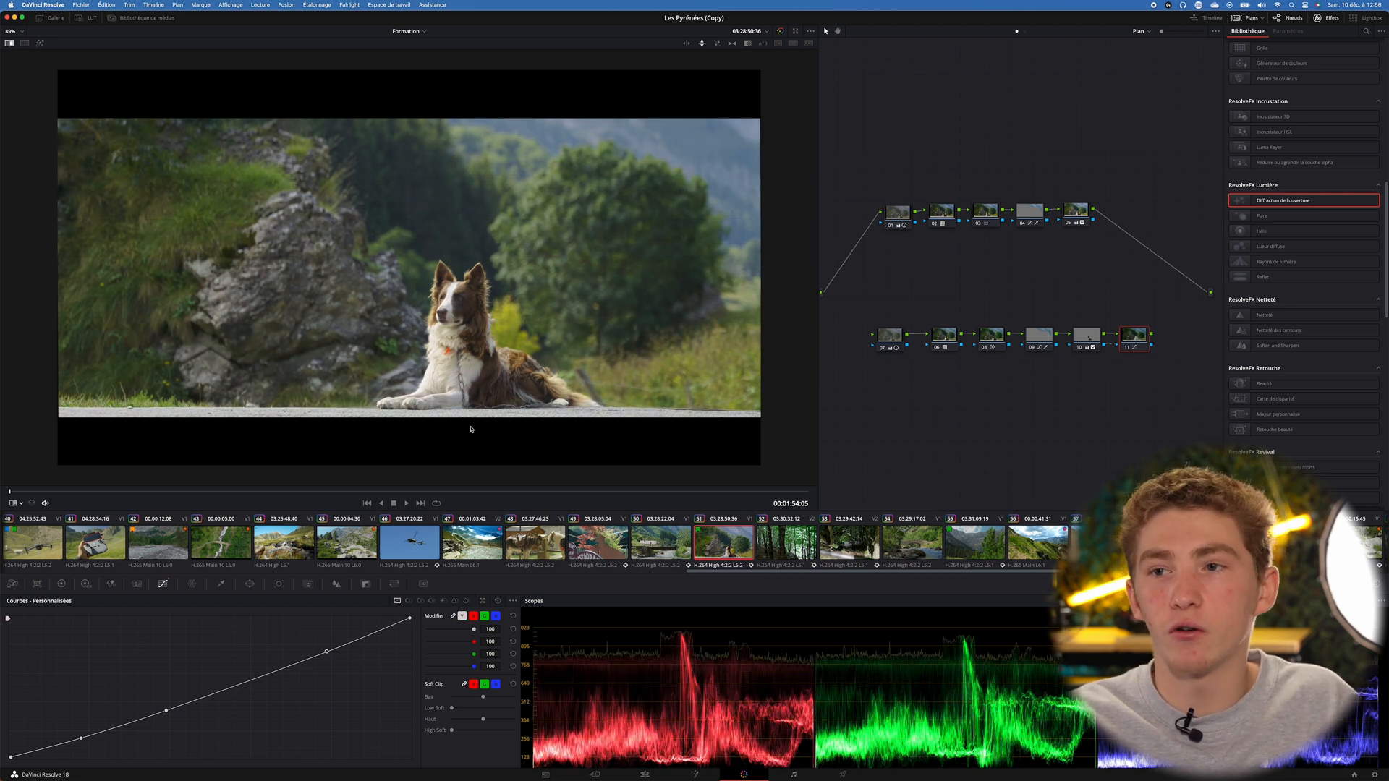
{"action": "left_click_drag", "start_coordinate": [473, 255], "coordinate": [468, 112]}
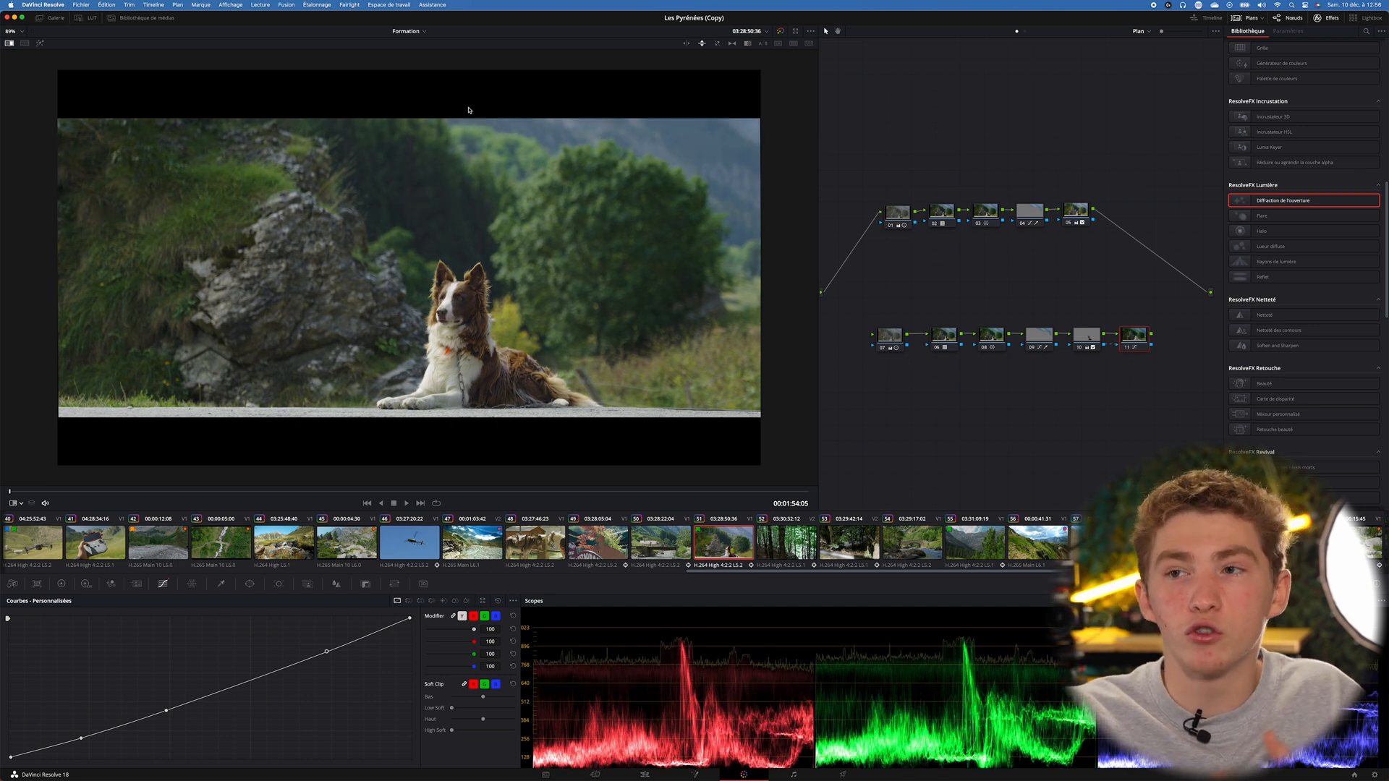
{"action": "mouse_move", "coordinate": [468, 110]}
{"action": "left_mouse_down"}
{"action": "mouse_move", "coordinate": [494, 417]}
{"action": "mouse_move", "coordinate": [484, 117]}
{"action": "left_mouse_up"}
{"action": "left_click_drag", "start_coordinate": [485, 170], "coordinate": [488, 433]}
{"action": "key", "text": "super+w"}
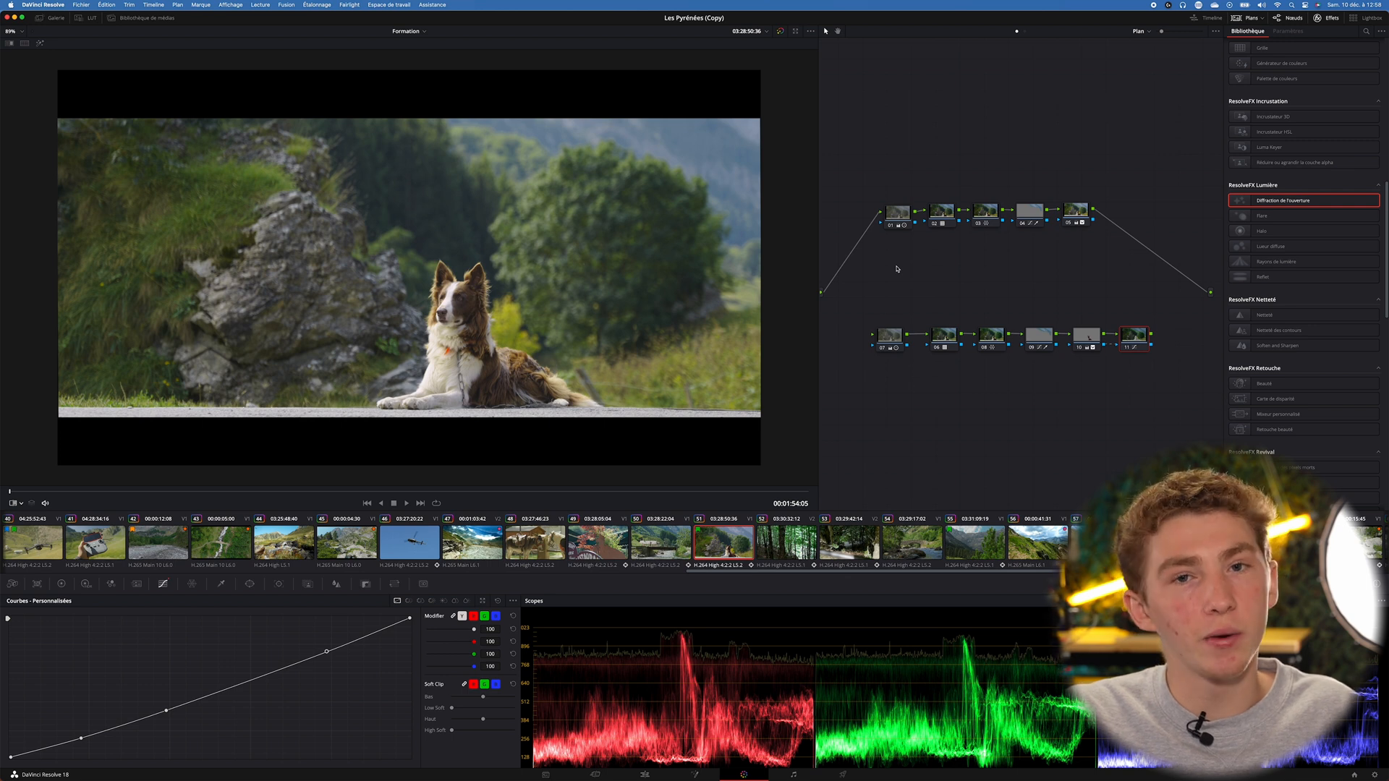
Add a curve Power Window and start outlining the dog with six points along its chest, head and back
{"action": "left_click", "coordinate": [250, 584]}
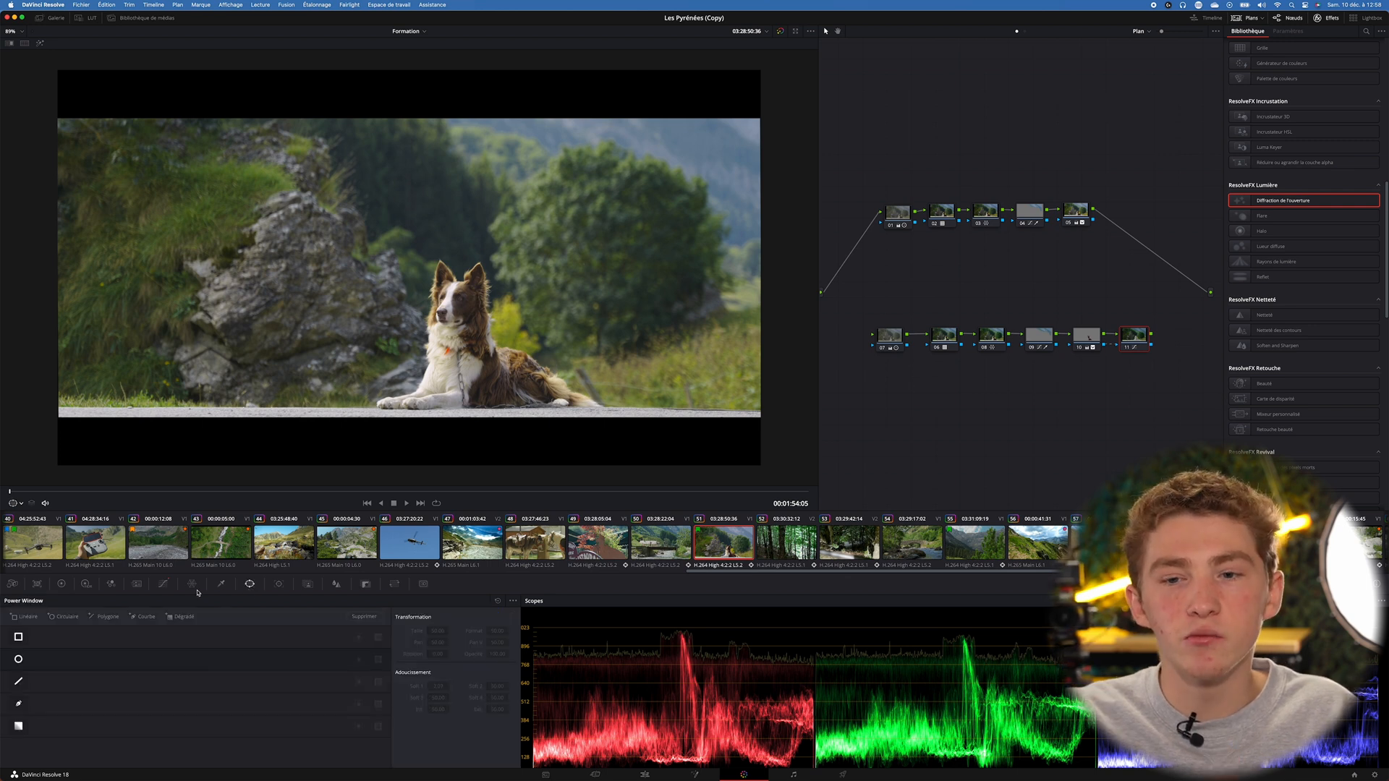
{"action": "left_click", "coordinate": [18, 704]}
{"action": "left_click", "coordinate": [405, 380]}
{"action": "left_click", "coordinate": [410, 346]}
{"action": "left_click", "coordinate": [408, 289]}
{"action": "left_click", "coordinate": [432, 258]}
{"action": "left_click", "coordinate": [511, 276]}
{"action": "left_click", "coordinate": [553, 339]}
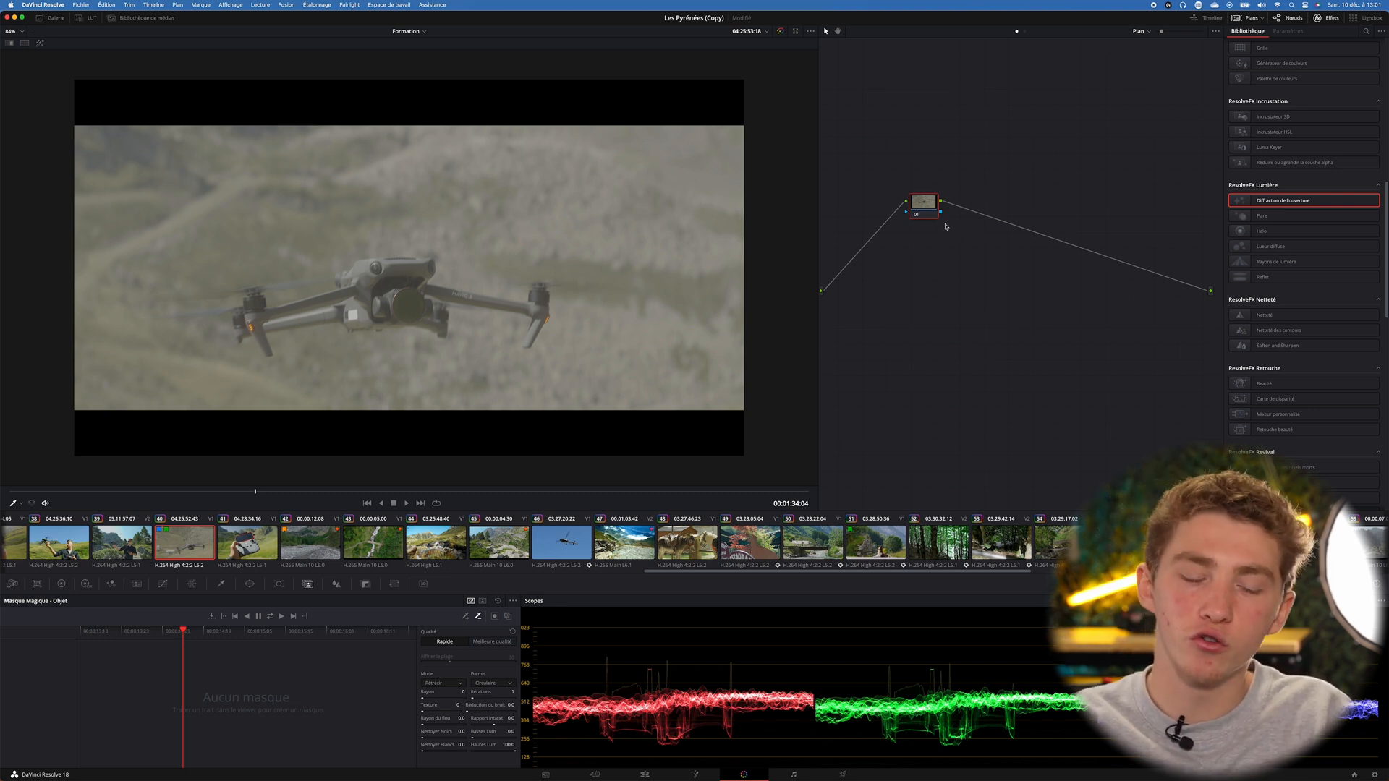
Add a second serial node to the drone clip and apply the favourite SLog3SGamut3.CineToLC-709 LUT to it
{"action": "left_click_drag", "start_coordinate": [935, 208], "coordinate": [905, 207]}
{"action": "key", "text": "alt+s"}
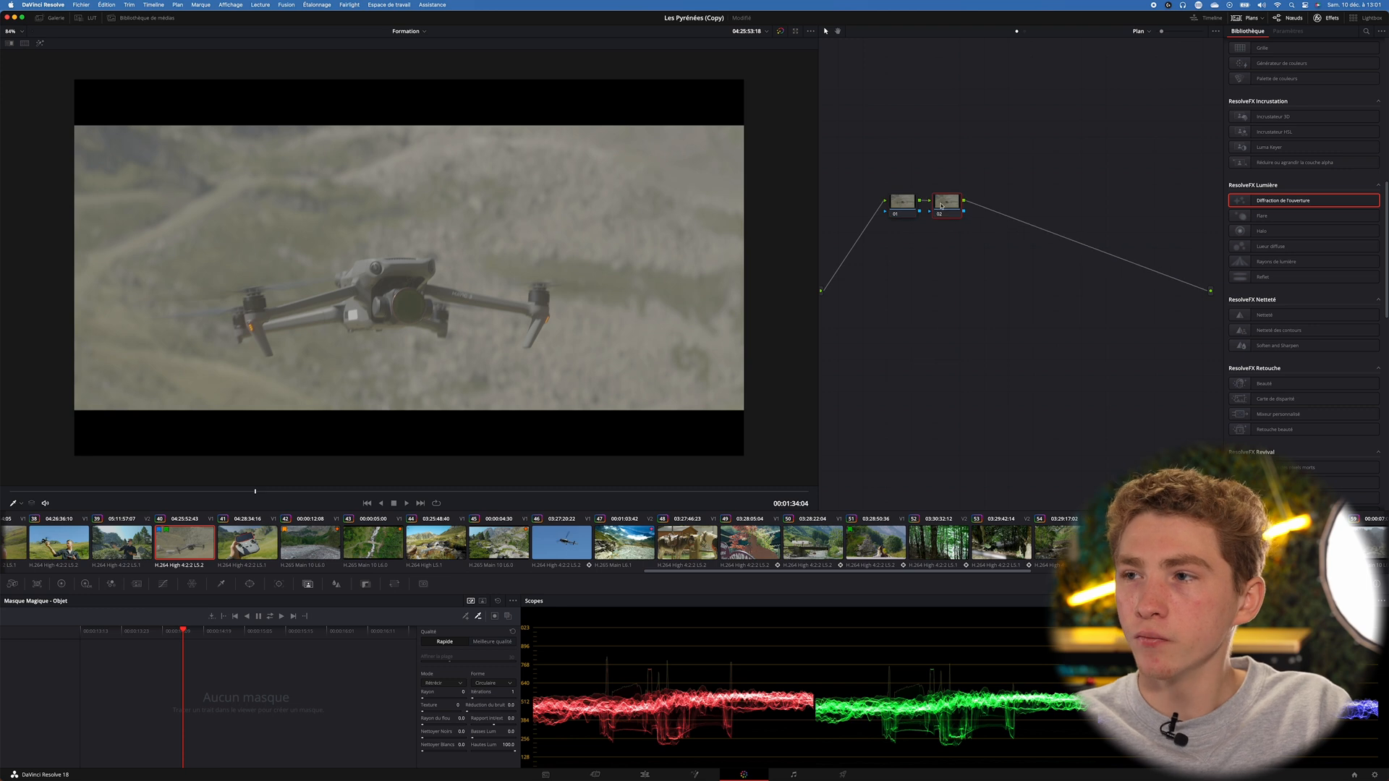
{"action": "left_click", "coordinate": [88, 18]}
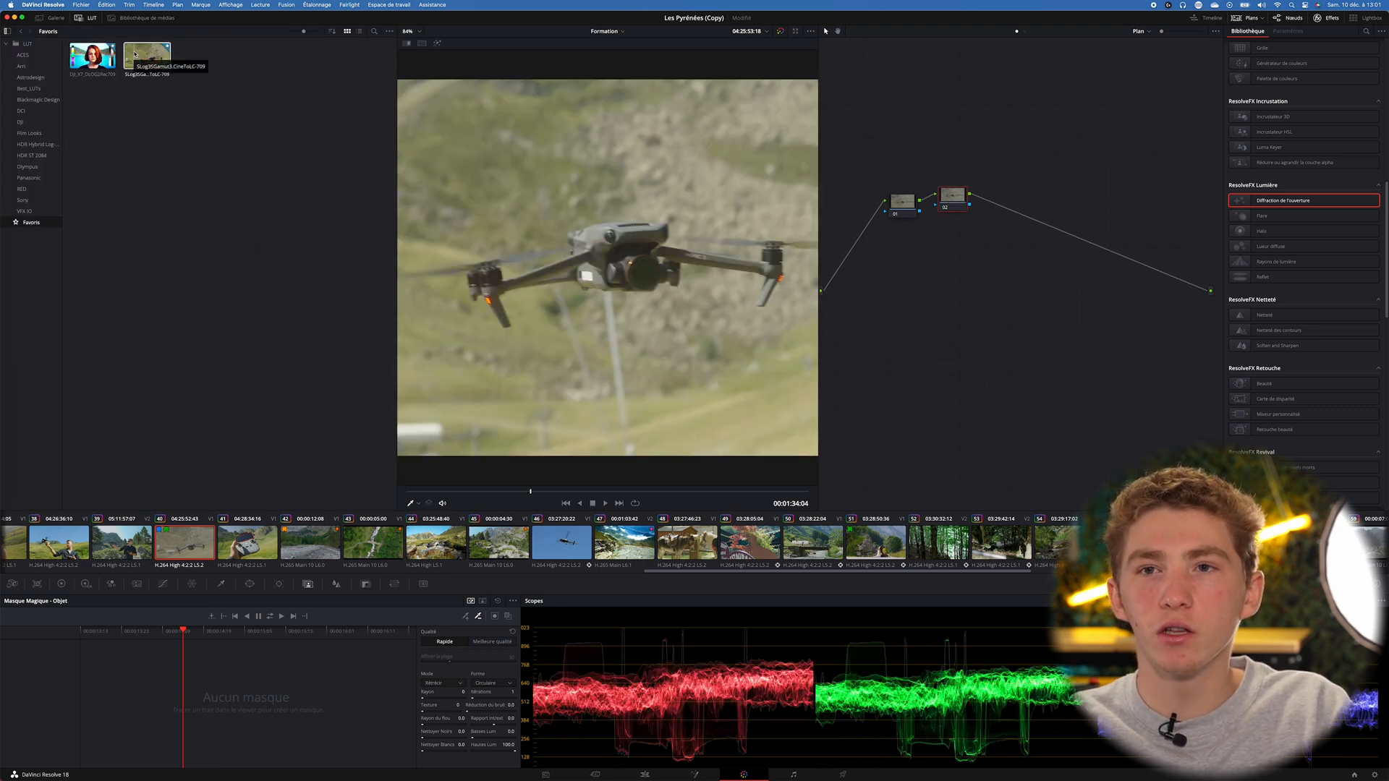
{"action": "left_click_drag", "start_coordinate": [141, 61], "coordinate": [953, 197]}
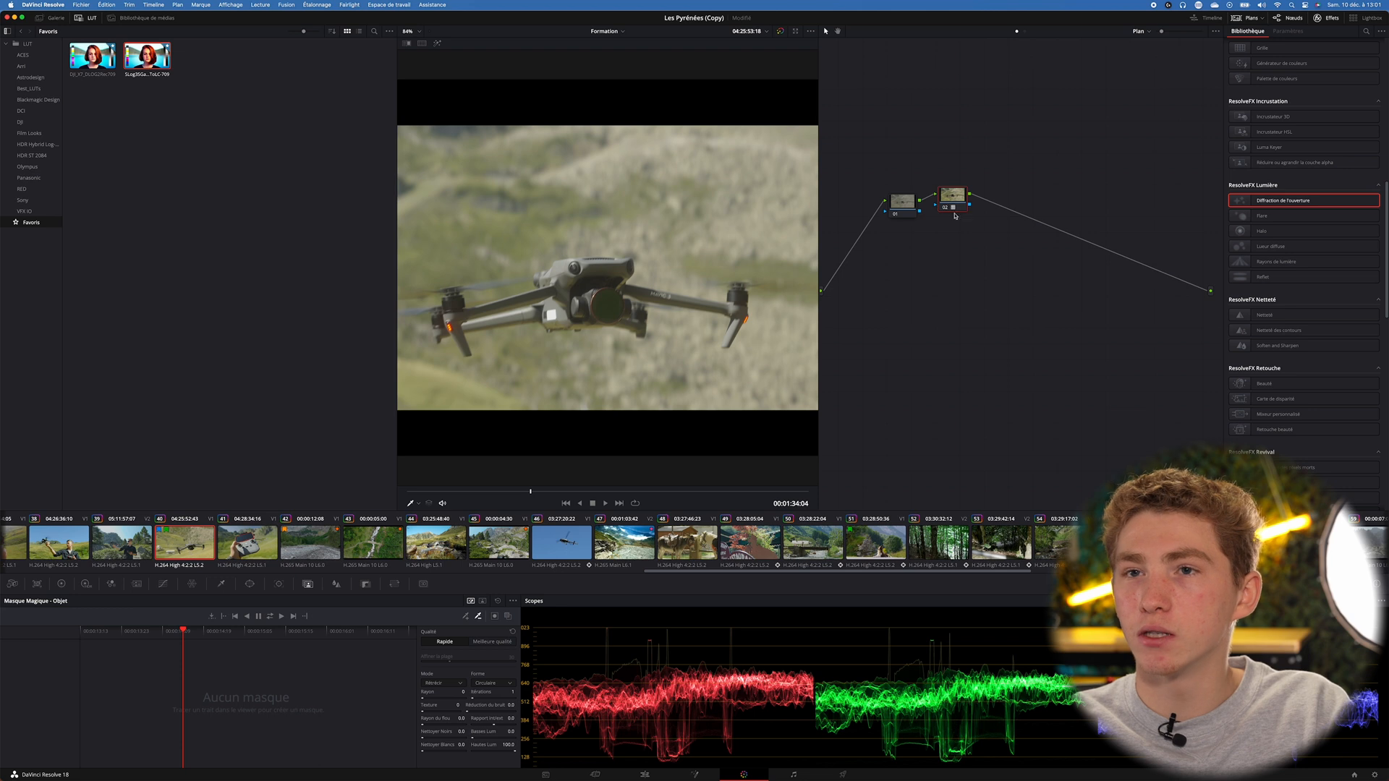
{"action": "left_click", "coordinate": [82, 21]}
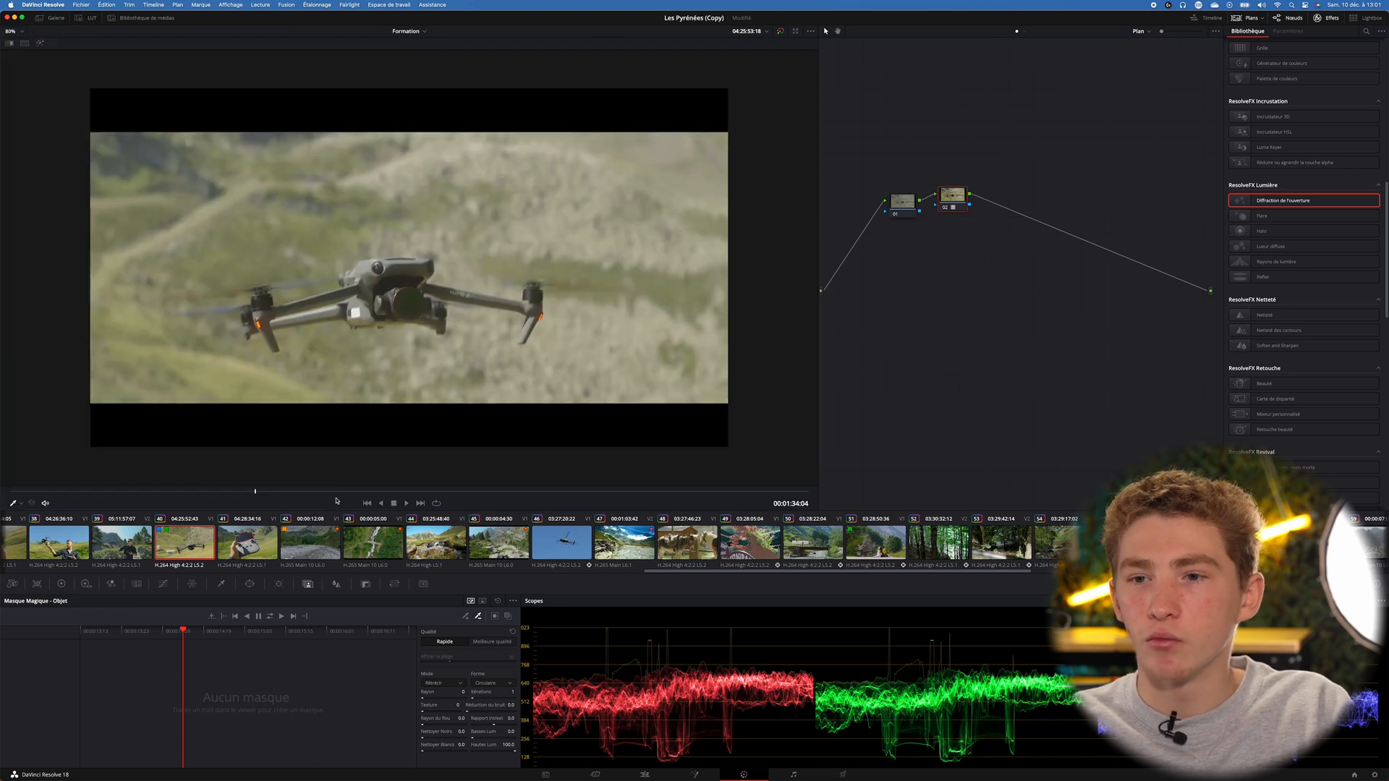
{"action": "left_click_drag", "start_coordinate": [299, 493], "coordinate": [262, 495]}
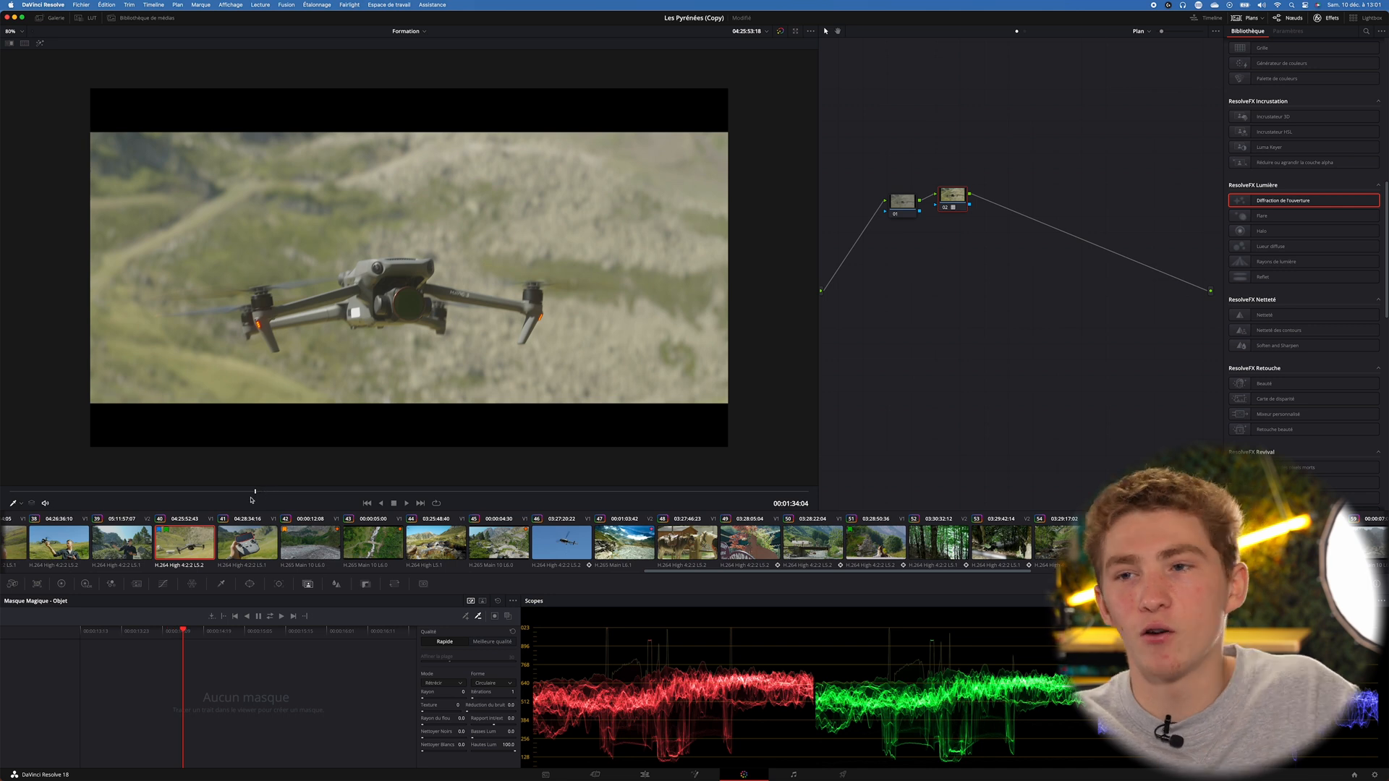
Select the first node, set its tint to 7.00 in the primary corrections, and check the drone up close on a nearby frame
{"action": "left_click_drag", "start_coordinate": [905, 212], "coordinate": [903, 205]}
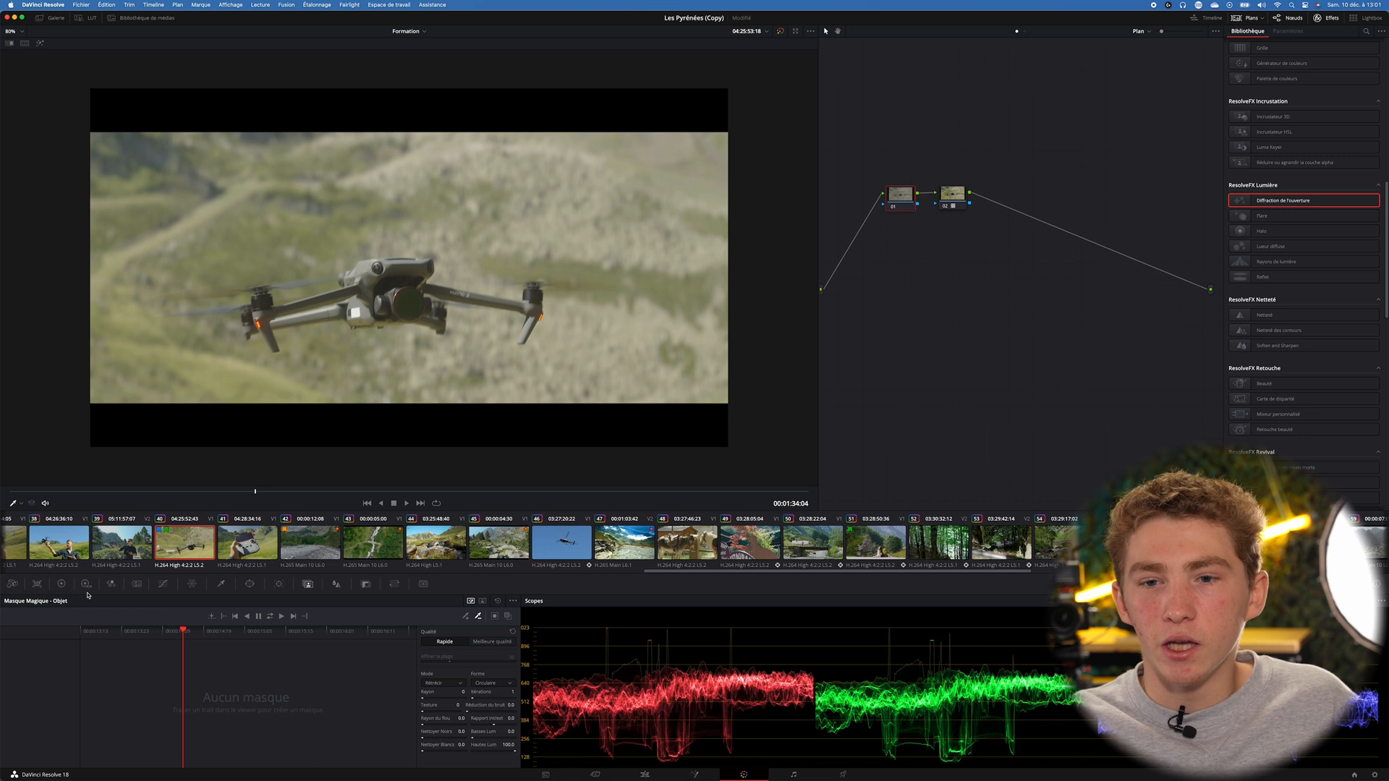
{"action": "left_click", "coordinate": [61, 584]}
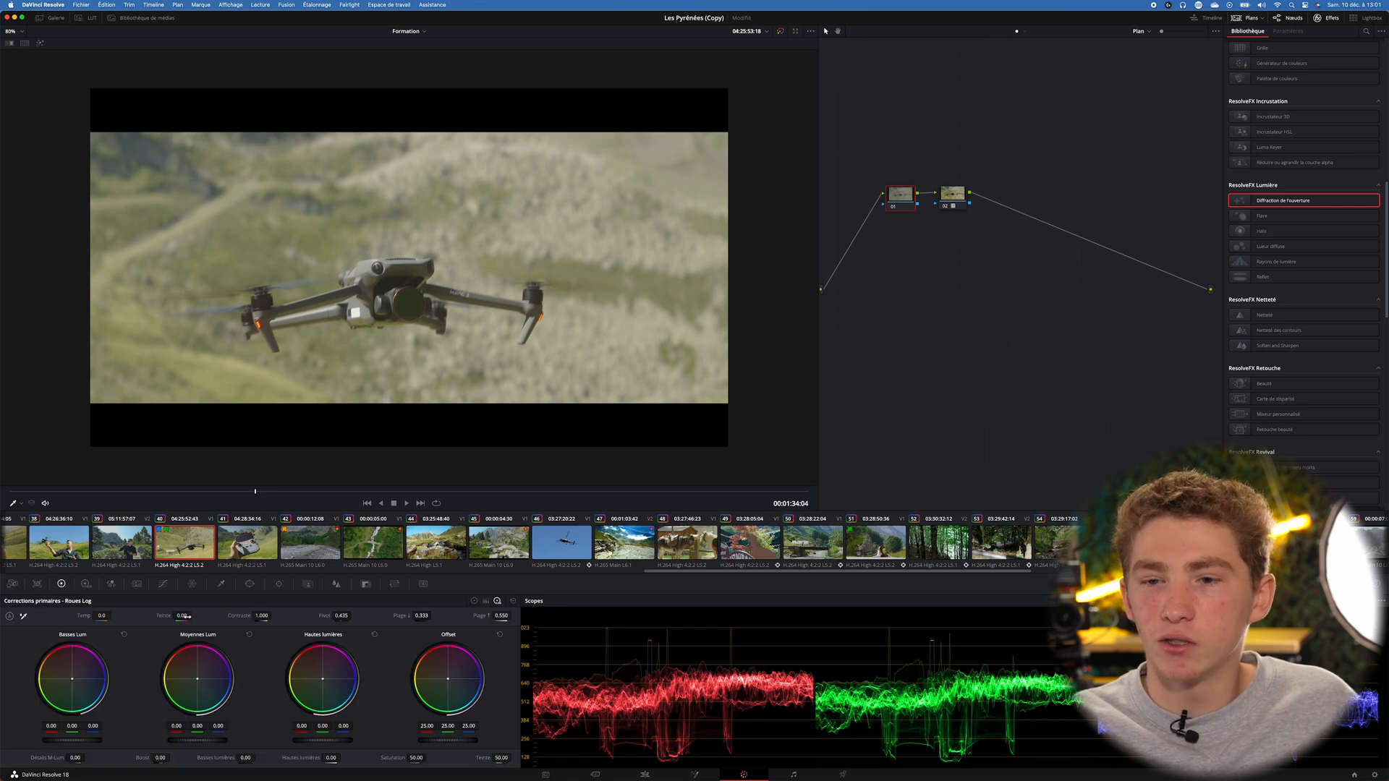
{"action": "left_click_drag", "start_coordinate": [187, 616], "coordinate": [187, 613]}
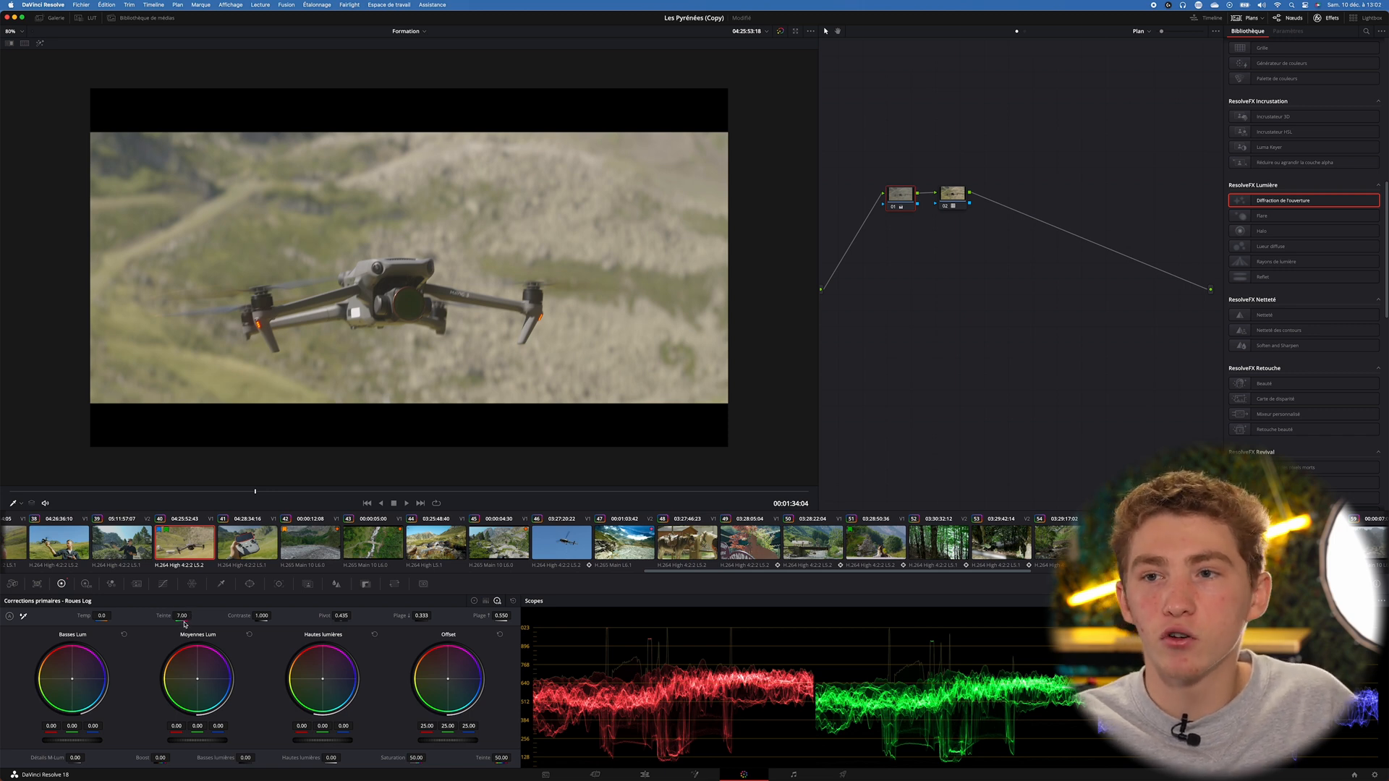
{"action": "scroll", "coordinate": [253, 279], "scroll_direction": "up", "scroll_amount": 5}
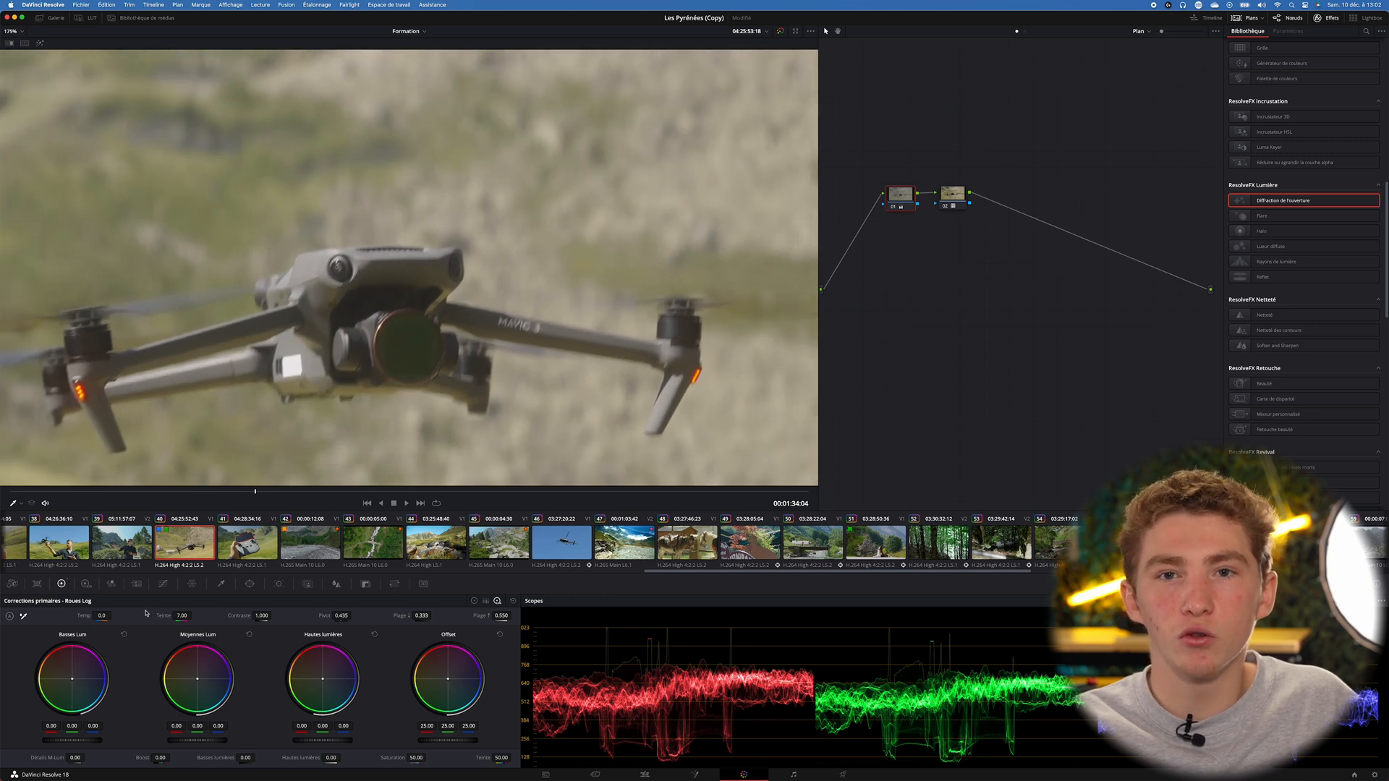
{"action": "left_click_drag", "start_coordinate": [283, 491], "coordinate": [235, 491]}
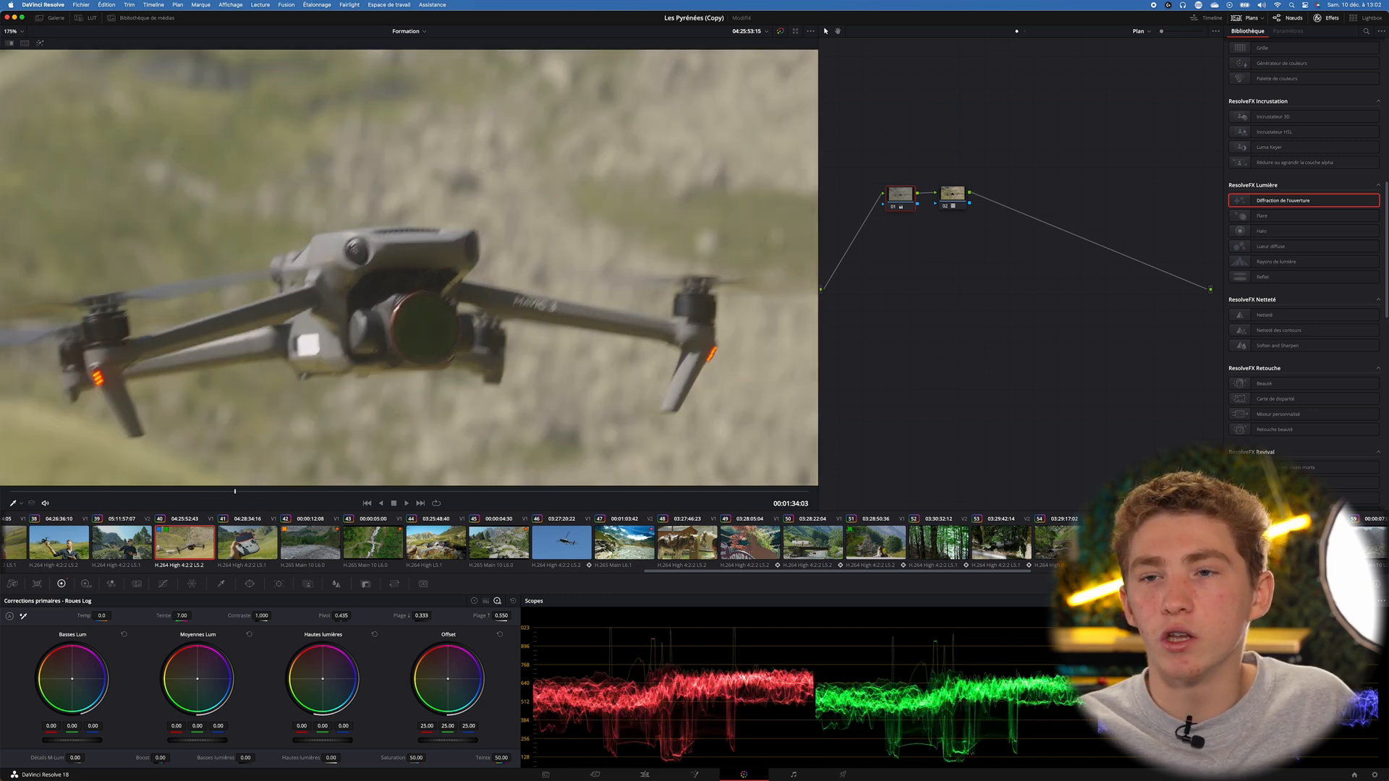
{"action": "scroll", "coordinate": [226, 474], "scroll_direction": "down", "scroll_amount": 5}
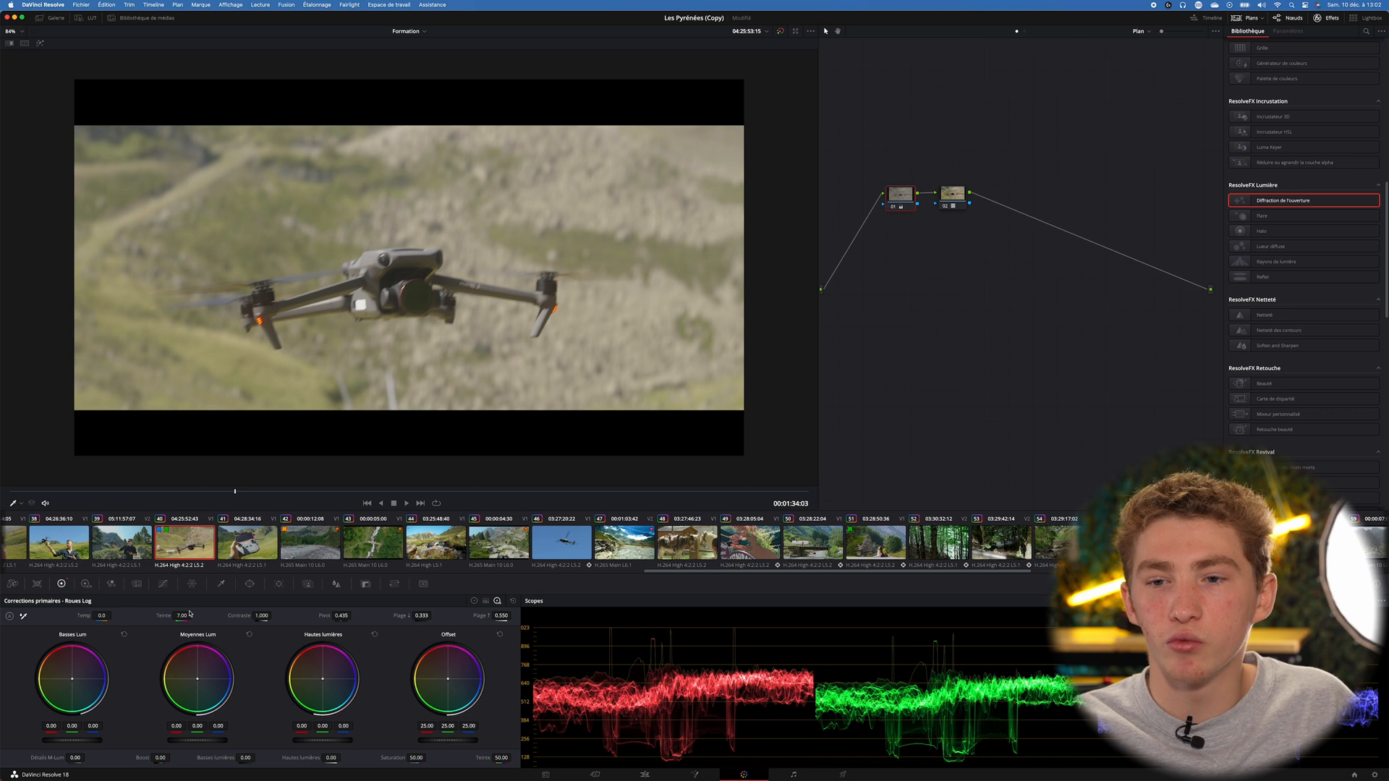
Set the first node's contrast to 1.118, saturation to 55.90 and temperature to -50.0, and check another frame of the clip
{"action": "left_click_drag", "start_coordinate": [262, 616], "coordinate": [281, 620]}
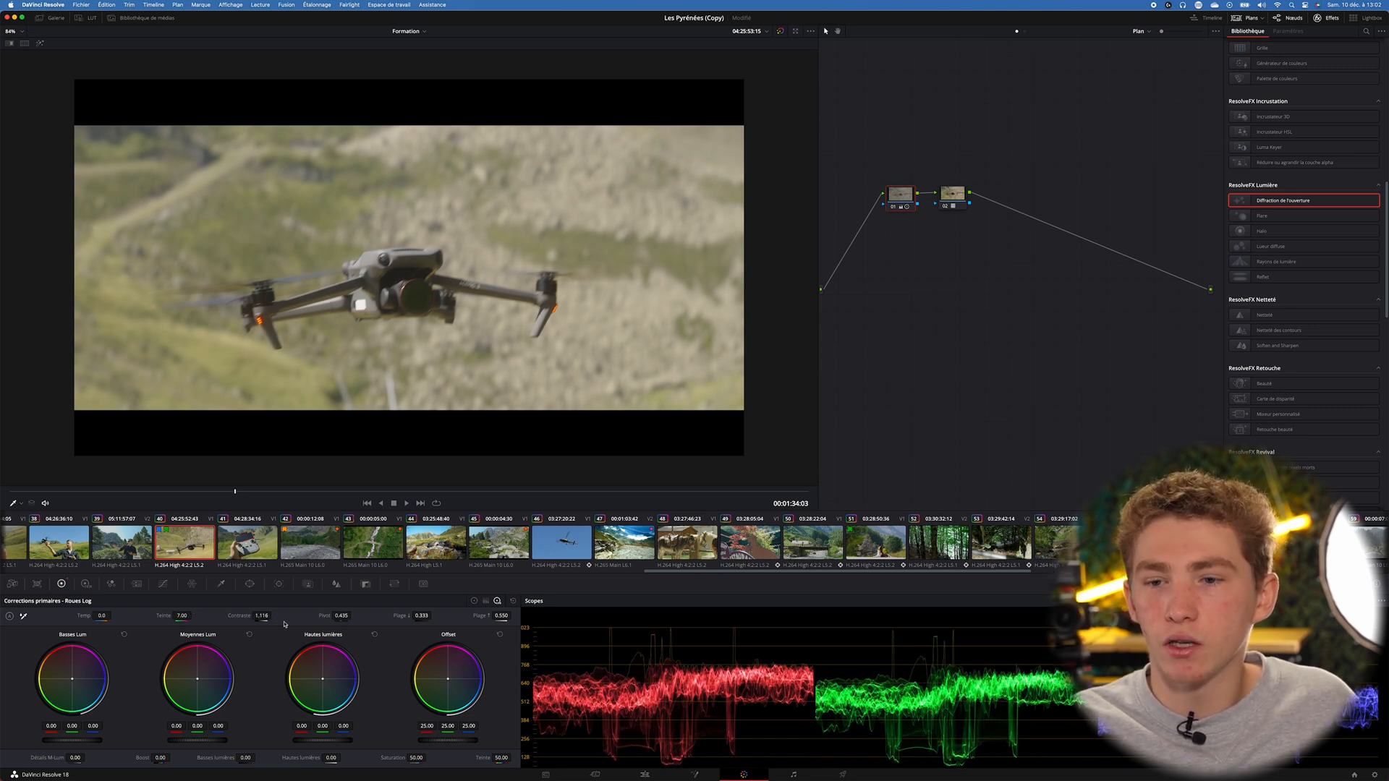
{"action": "left_click_drag", "start_coordinate": [407, 759], "coordinate": [426, 761]}
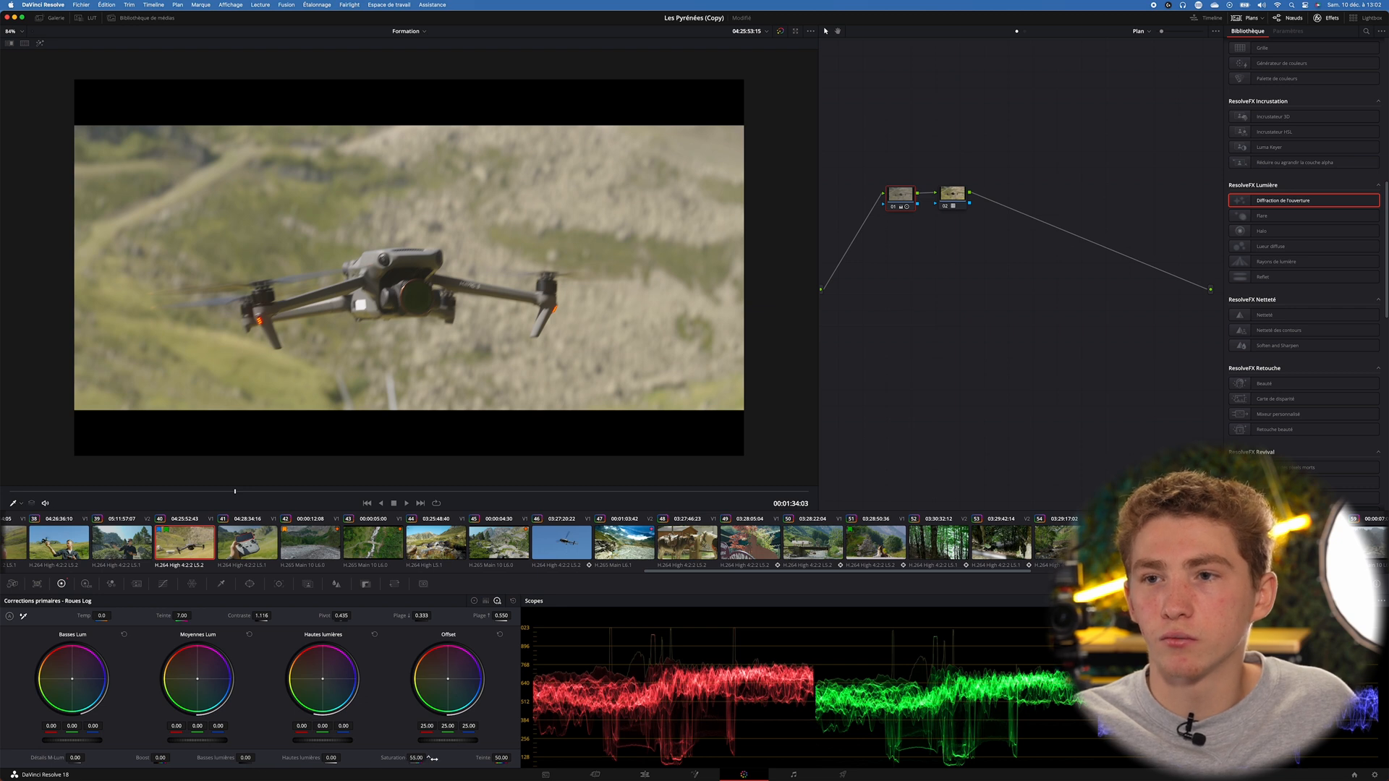
{"action": "left_click_drag", "start_coordinate": [101, 617], "coordinate": [100, 617]}
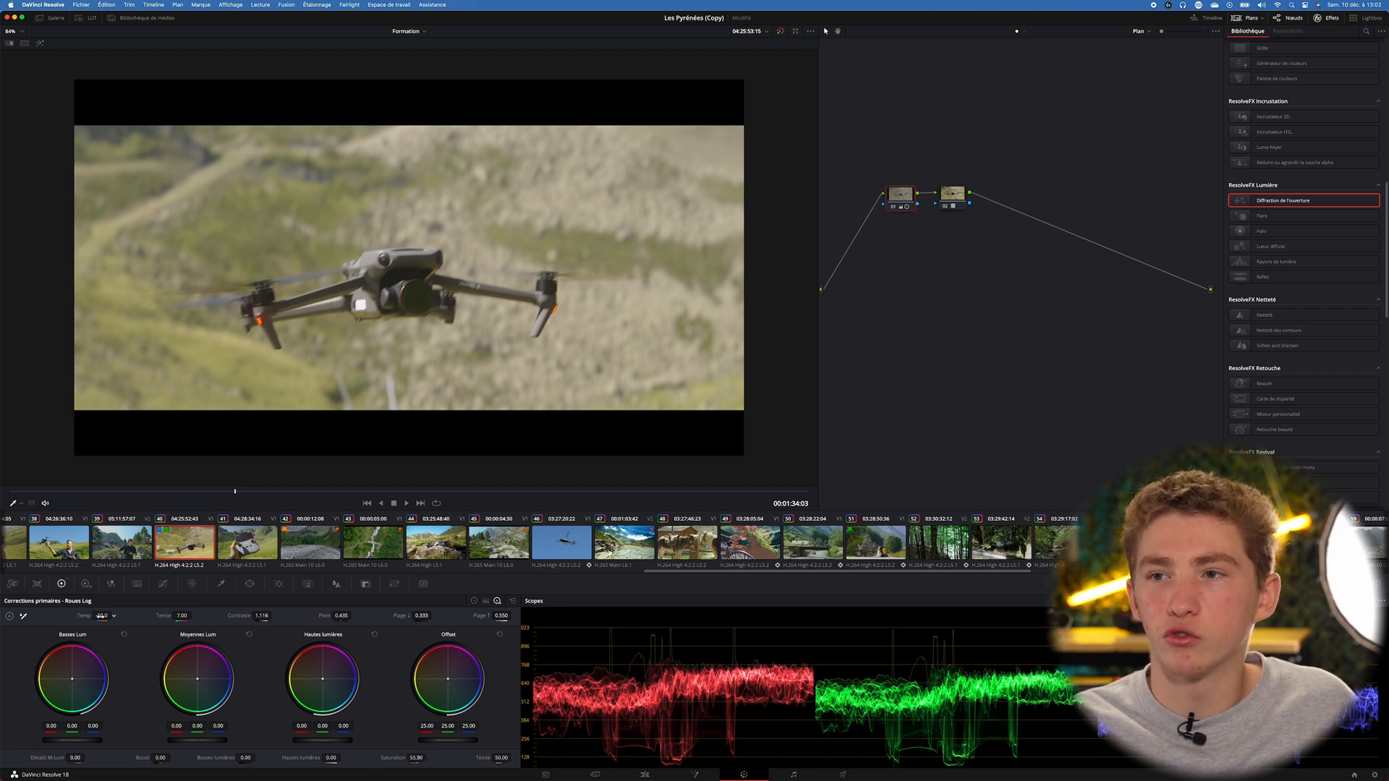
{"action": "left_click_drag", "start_coordinate": [235, 492], "coordinate": [319, 496]}
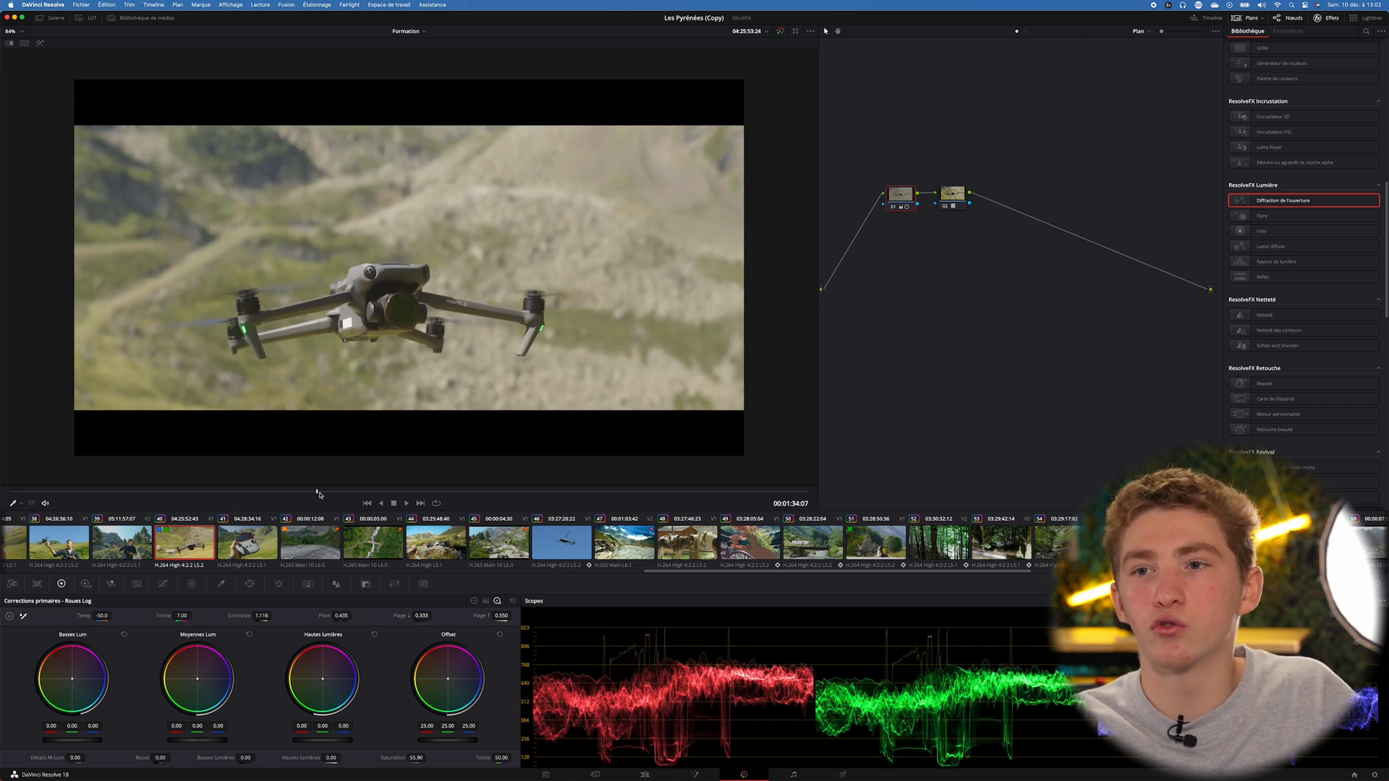
Add a third serial node after the LUT node and paint Magic Mask object strokes over the drone's arms and body
{"action": "left_click", "coordinate": [950, 200]}
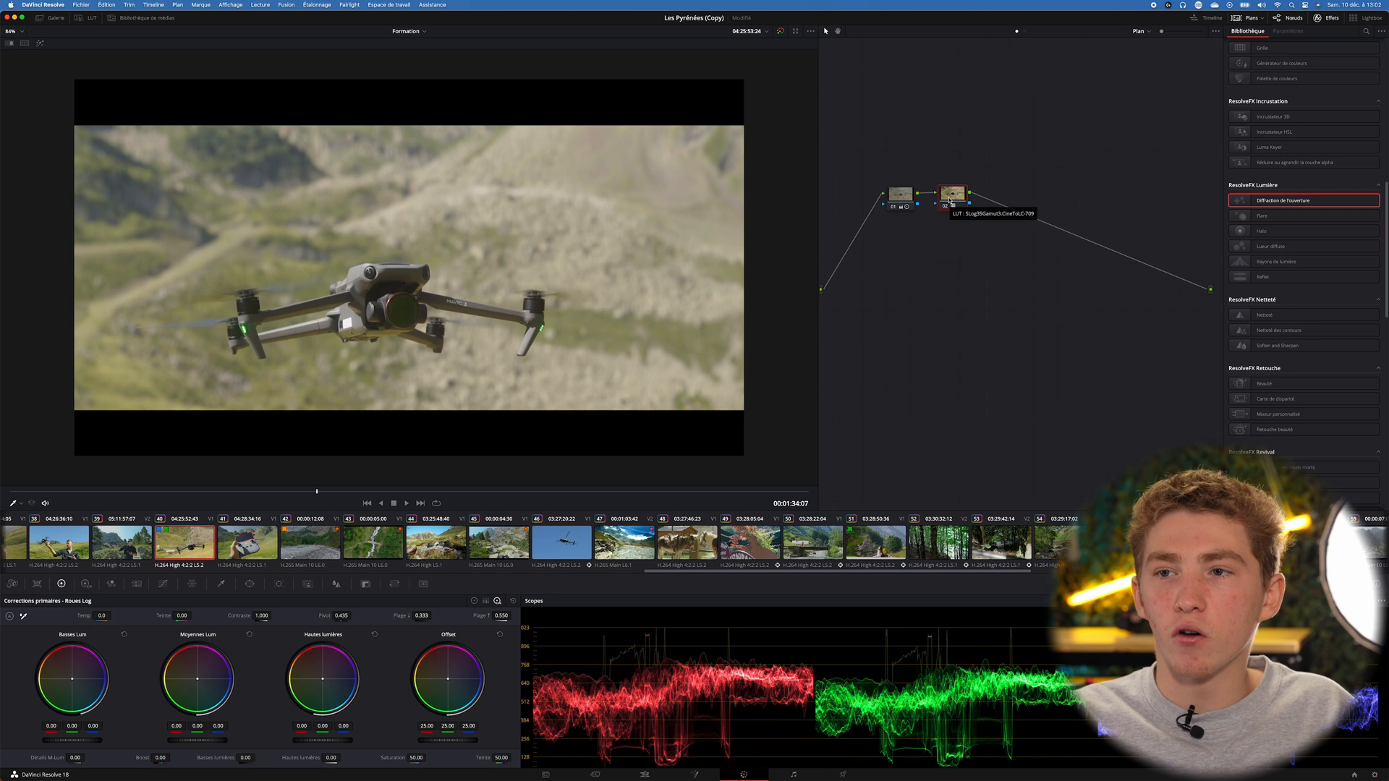
{"action": "key", "text": "alt+s"}
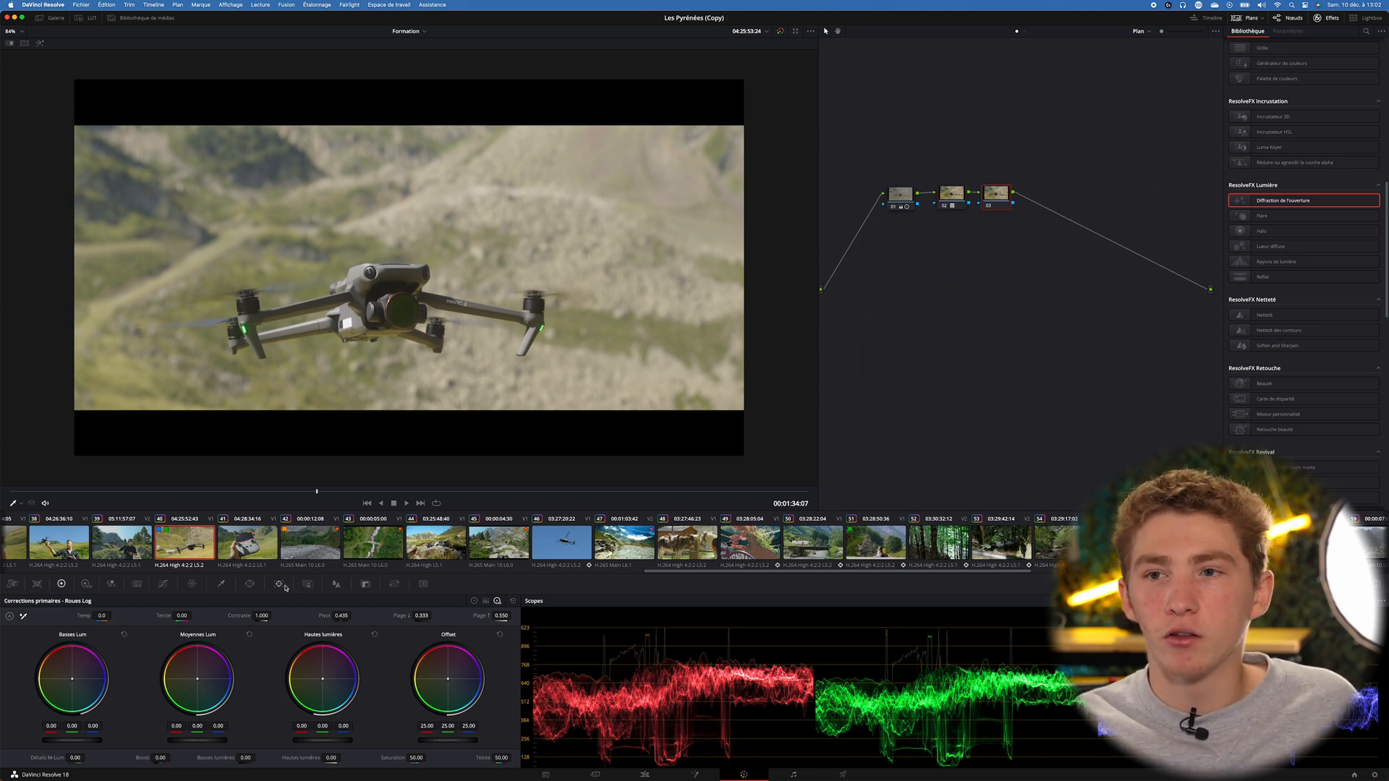
{"action": "left_click", "coordinate": [280, 586]}
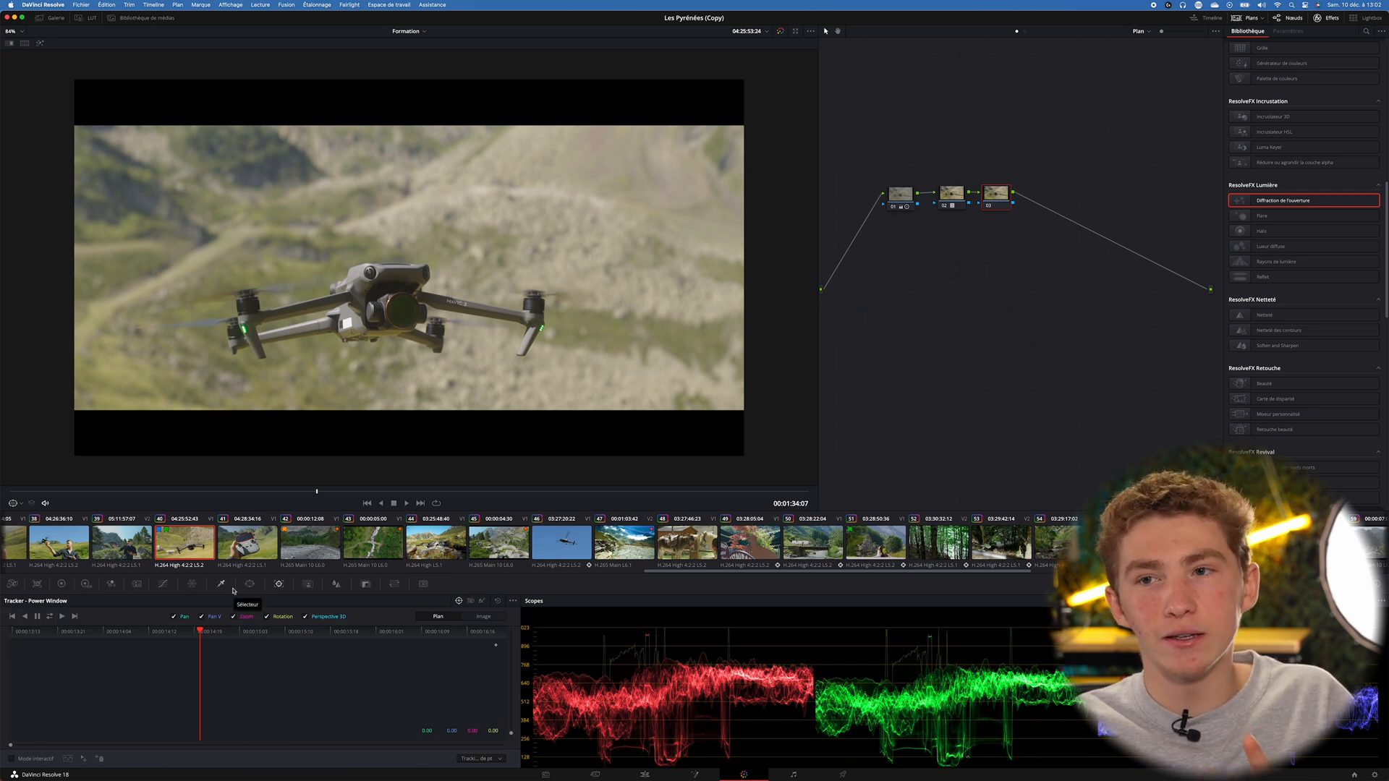
{"action": "left_click", "coordinate": [309, 587]}
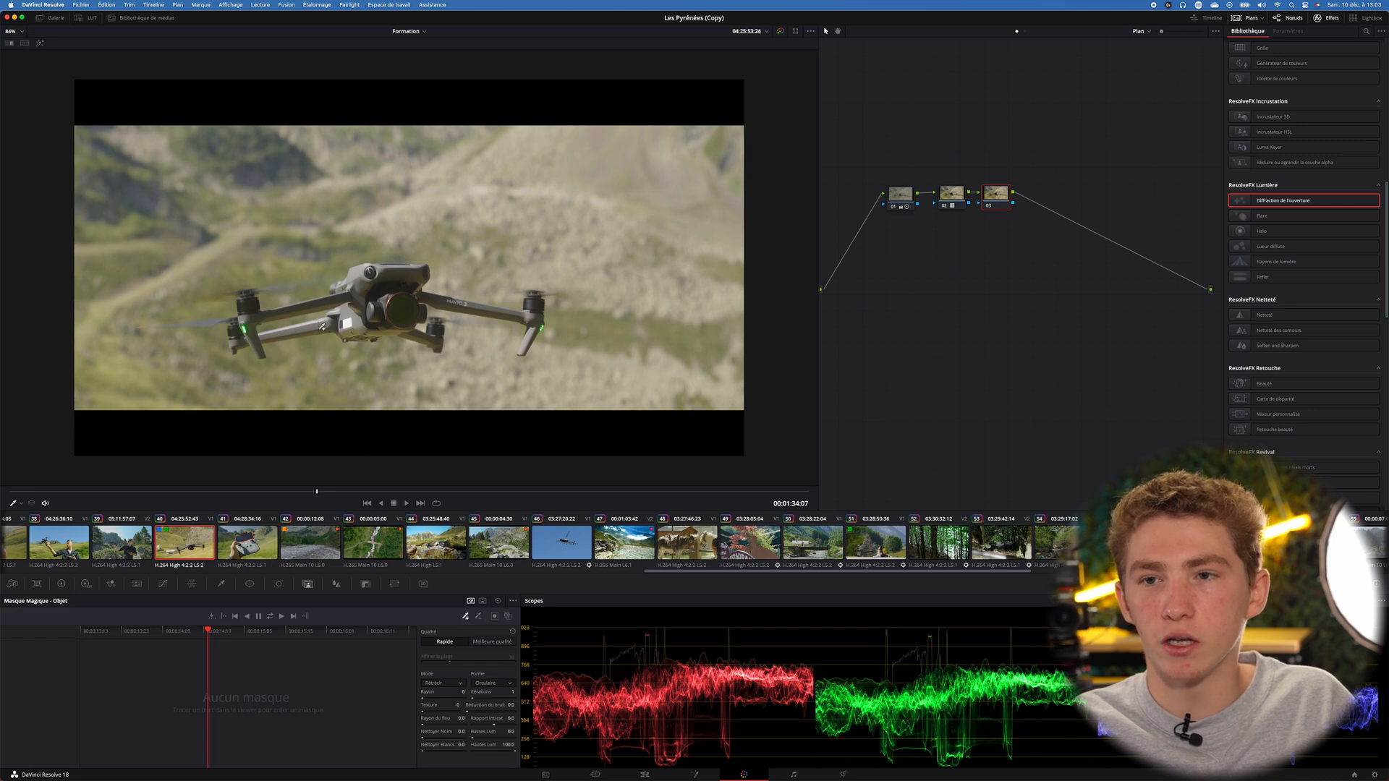
{"action": "mouse_move", "coordinate": [252, 315]}
{"action": "left_mouse_down"}
{"action": "mouse_move", "coordinate": [354, 294]}
{"action": "mouse_move", "coordinate": [340, 283]}
{"action": "mouse_move", "coordinate": [383, 266]}
{"action": "mouse_move", "coordinate": [419, 273]}
{"action": "mouse_move", "coordinate": [454, 302]}
{"action": "left_mouse_up"}
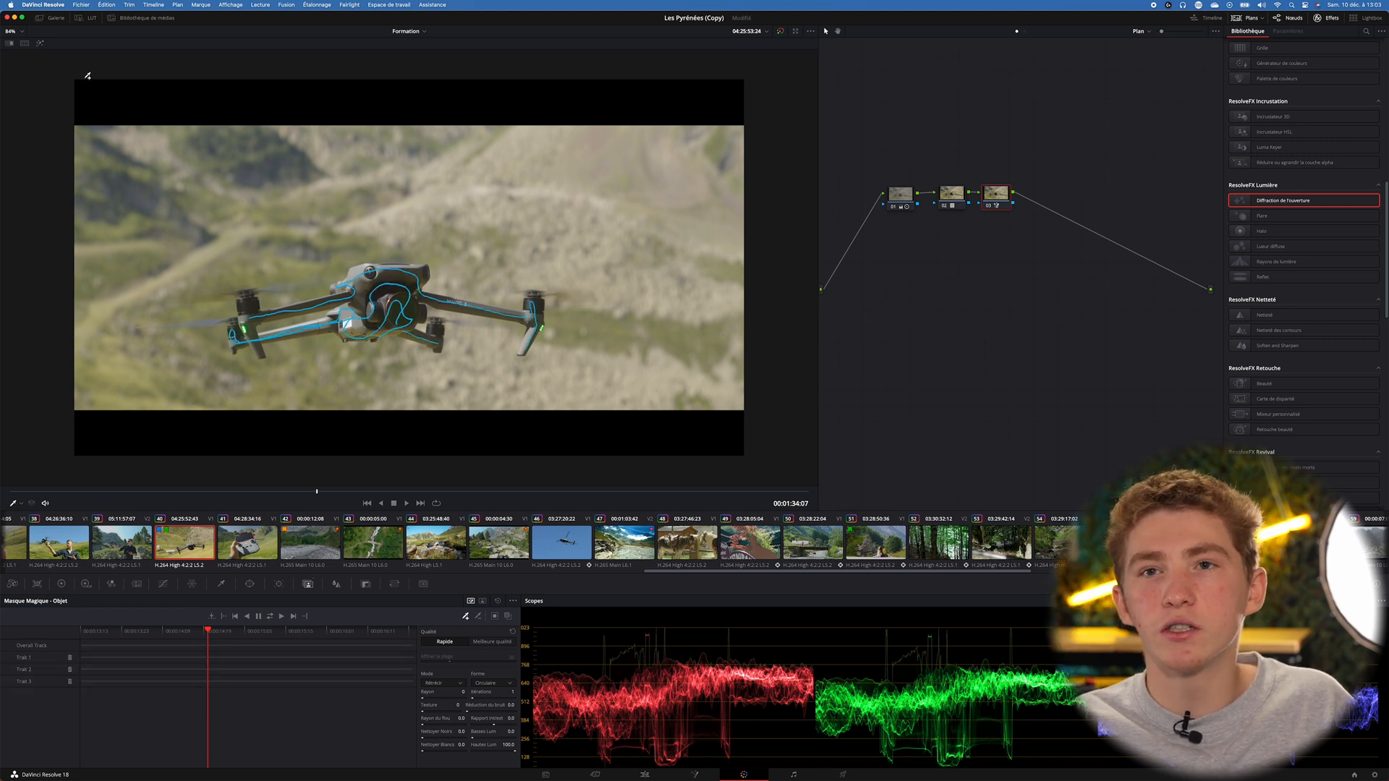
Highlight the mask and paint subtract strokes over the background gaps beside the rear leg and between the drone's left arms
{"action": "left_click", "coordinate": [40, 44]}
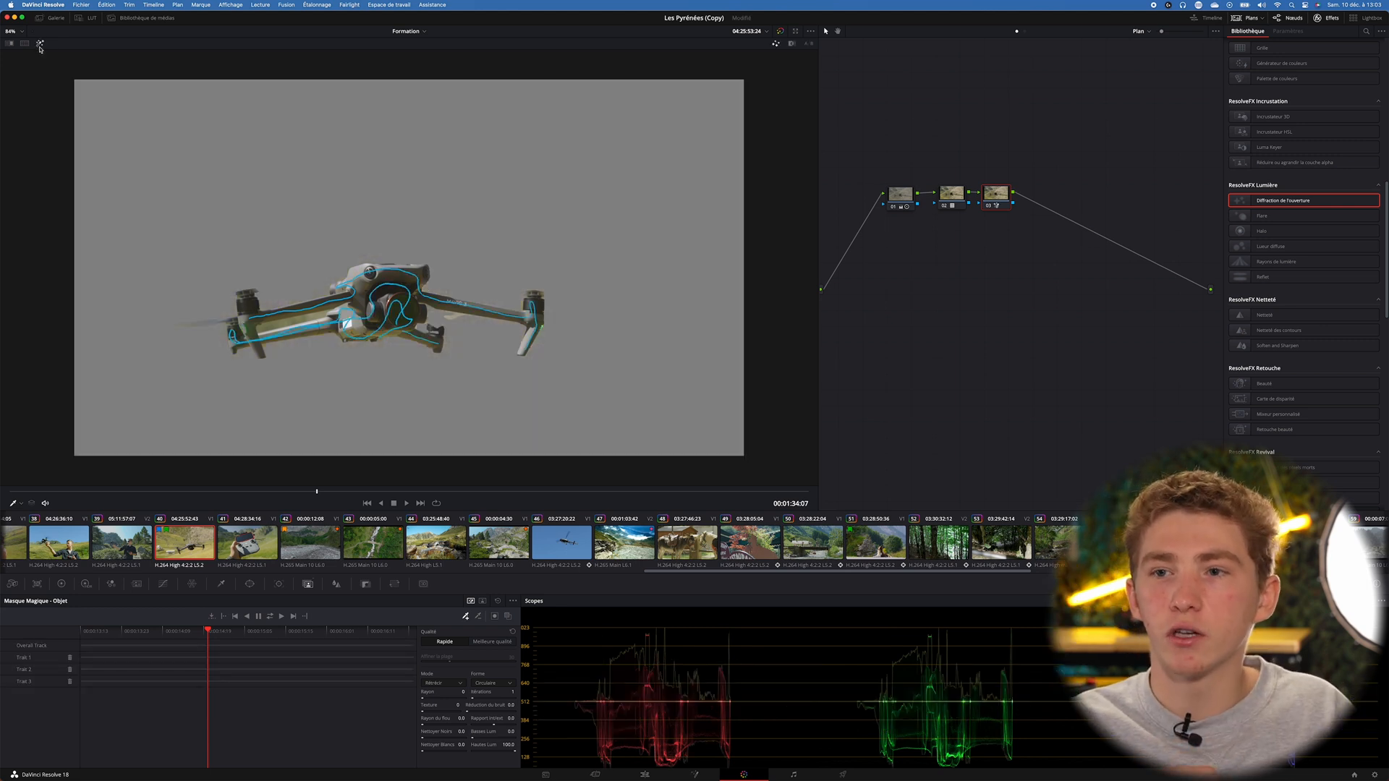
{"action": "scroll", "coordinate": [448, 310], "scroll_direction": "down", "scroll_amount": 2}
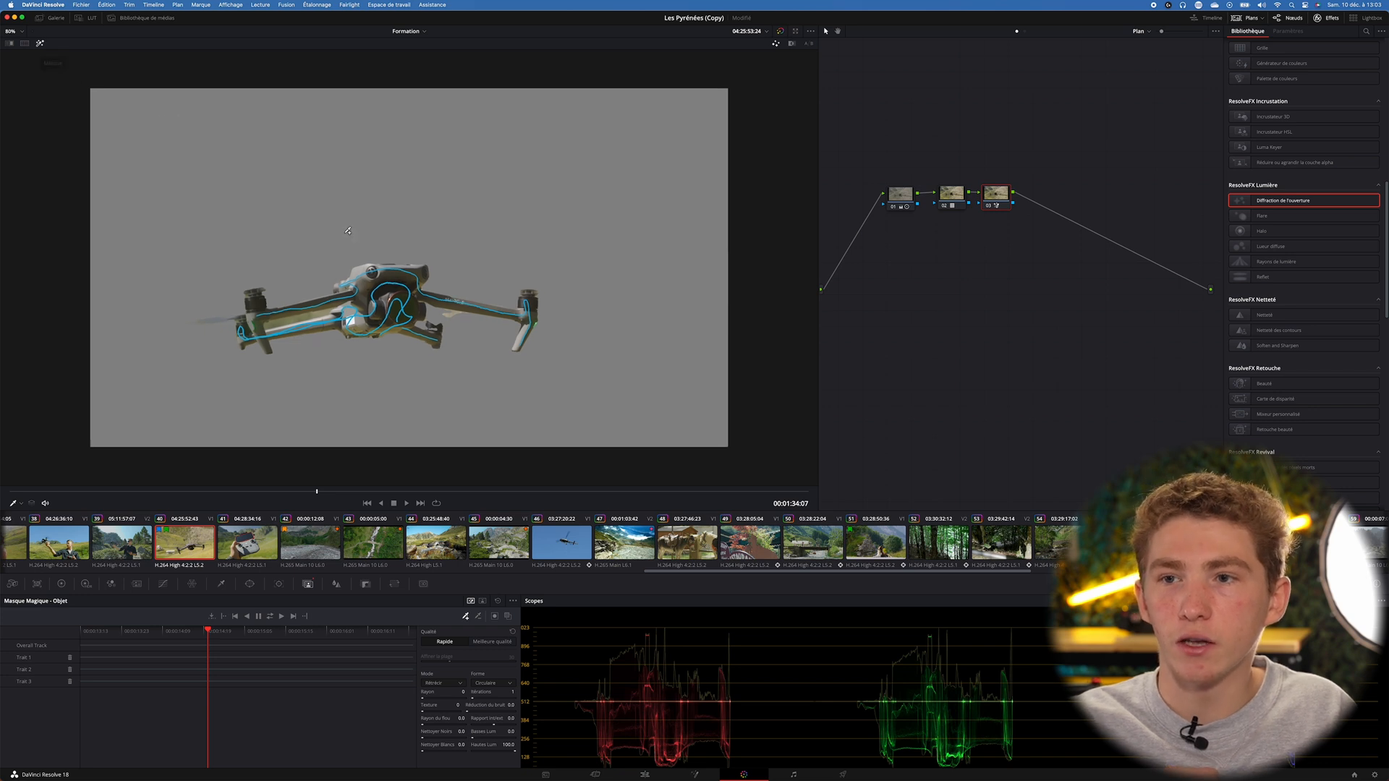
{"action": "scroll", "coordinate": [466, 342], "scroll_direction": "up", "scroll_amount": 4}
{"action": "scroll", "coordinate": [467, 341], "scroll_direction": "down", "scroll_amount": 1}
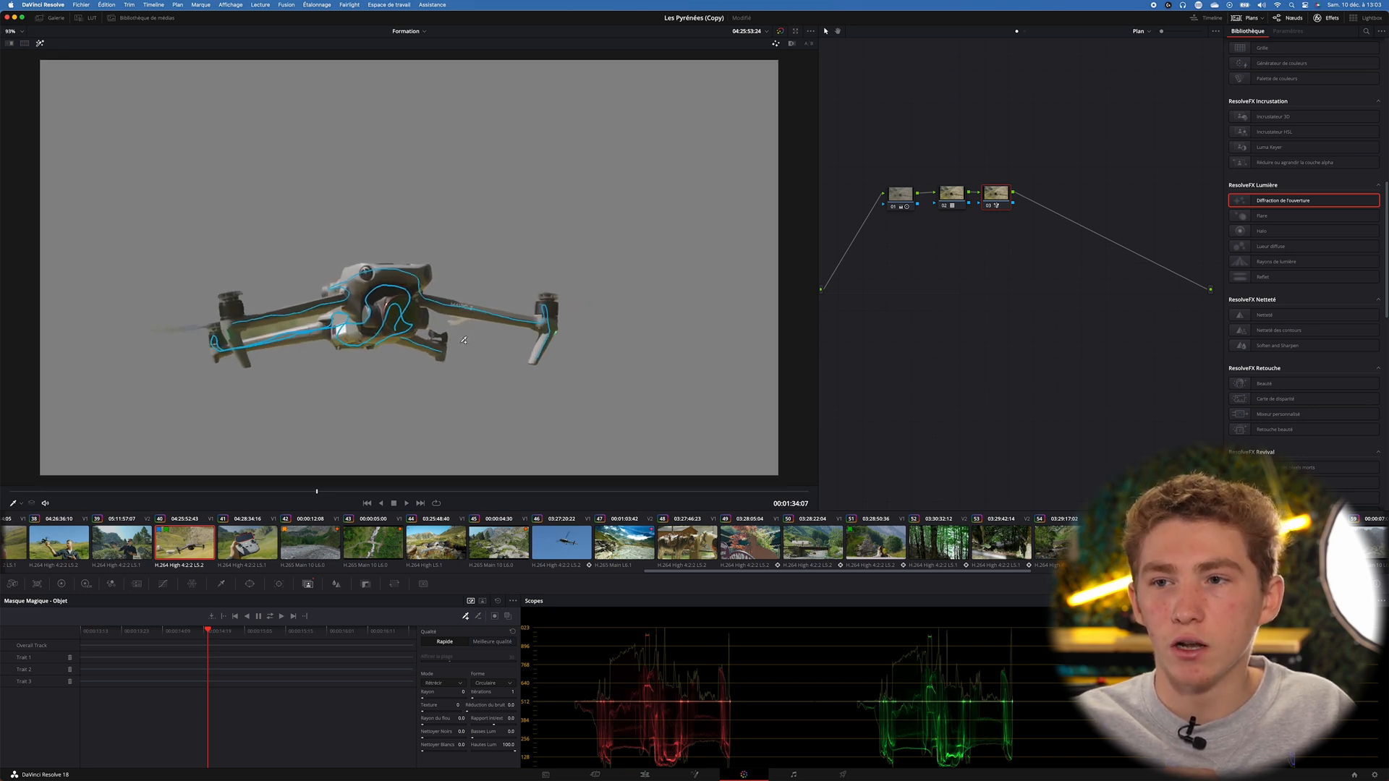
{"action": "left_click", "coordinate": [477, 617]}
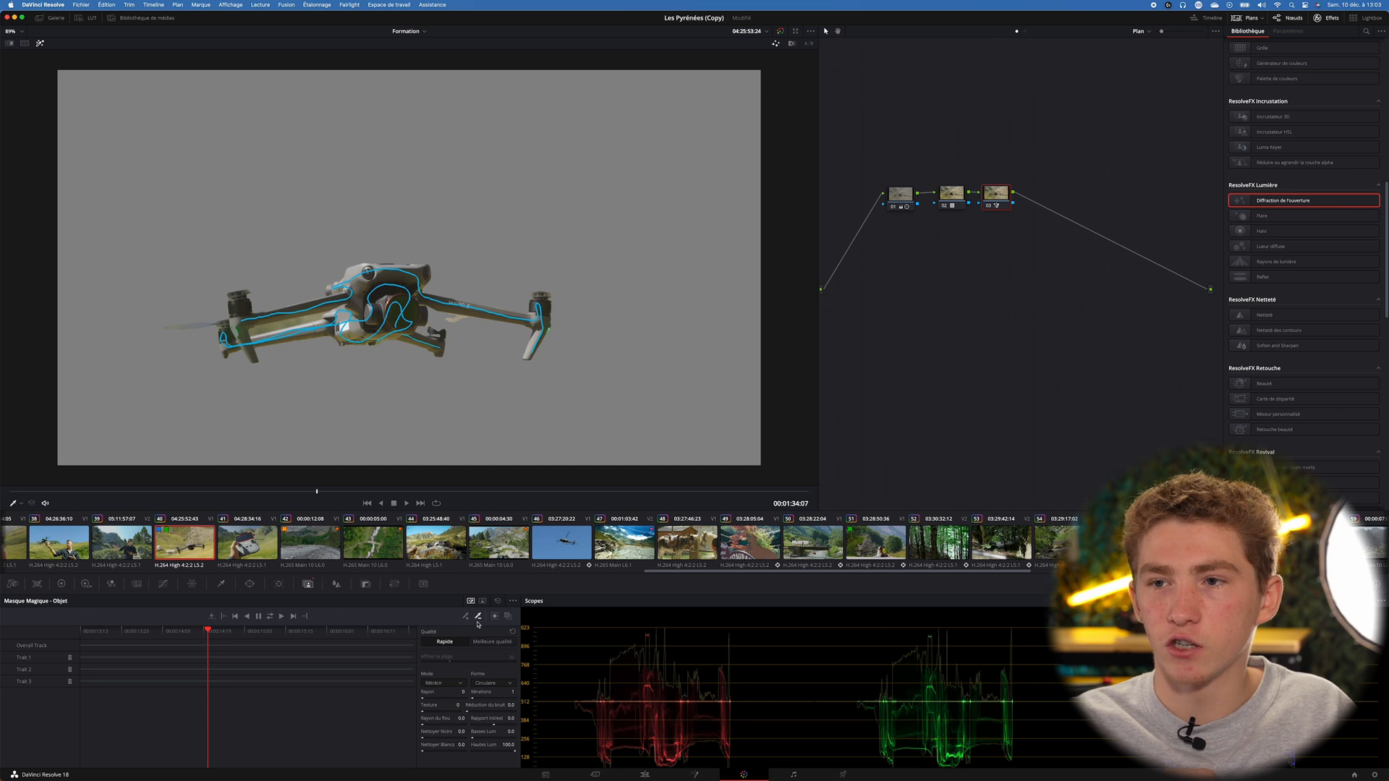
{"action": "left_click_drag", "start_coordinate": [455, 318], "coordinate": [453, 323]}
{"action": "left_click_drag", "start_coordinate": [315, 320], "coordinate": [257, 330]}
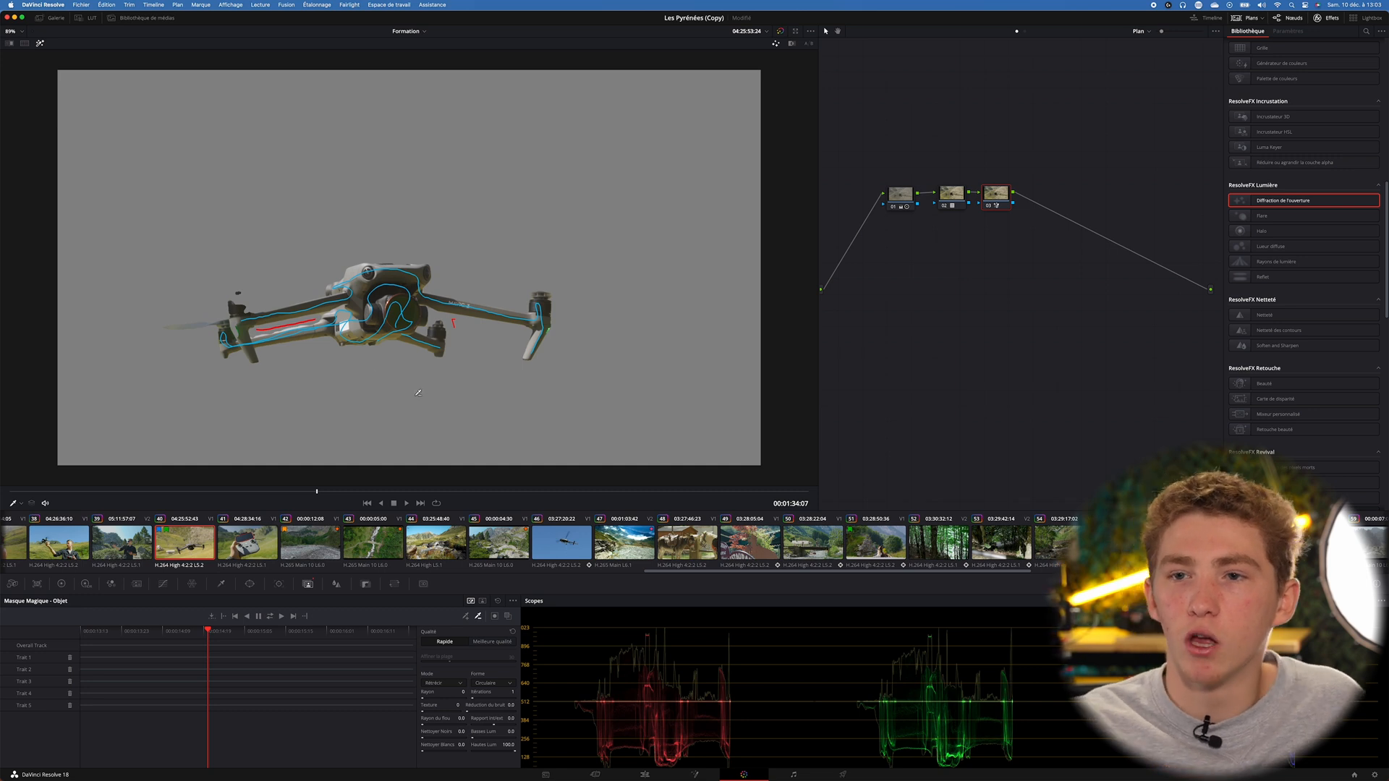
Refine the drone mask with a radius of 1 and a blur radius of 8.3, and turn the highlight view off
{"action": "scroll", "coordinate": [436, 544], "scroll_direction": "right", "scroll_amount": 1}
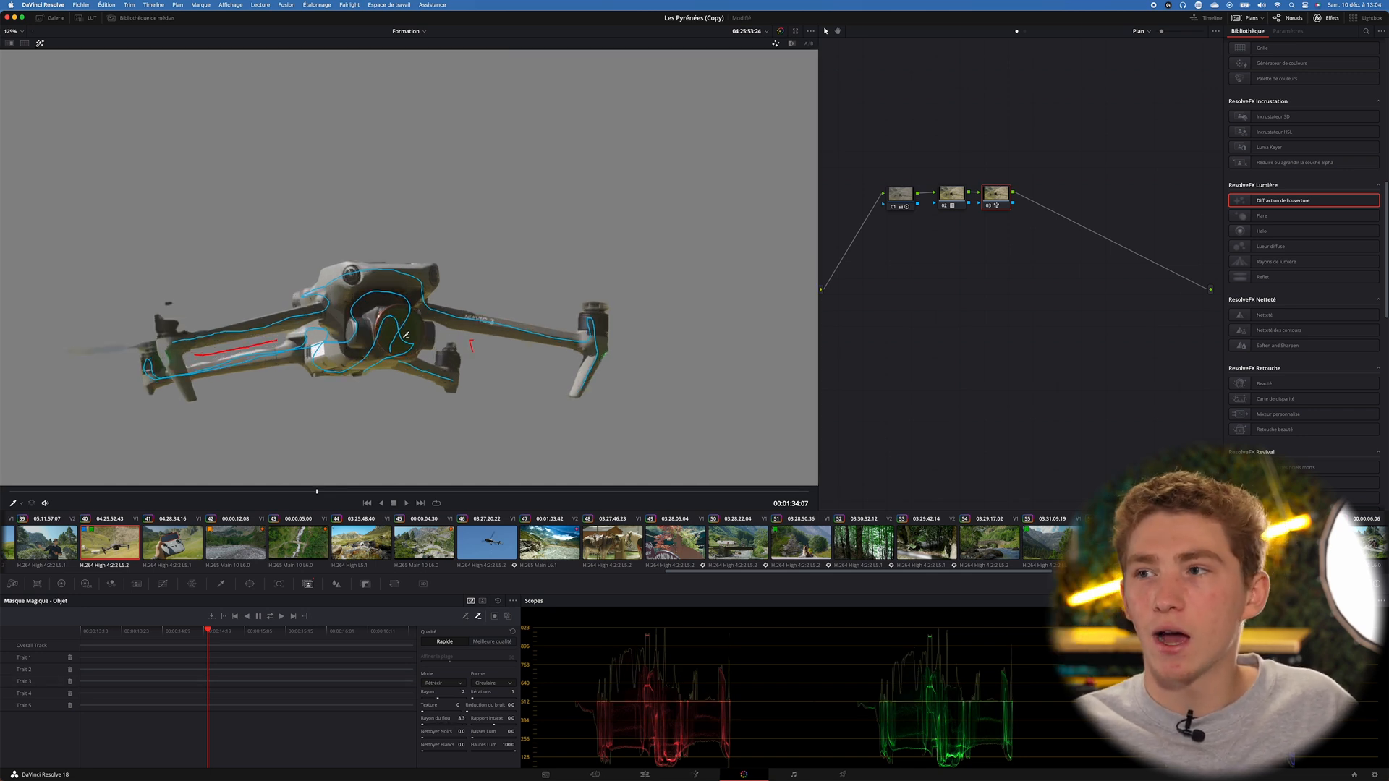
{"action": "left_click", "coordinate": [40, 45]}
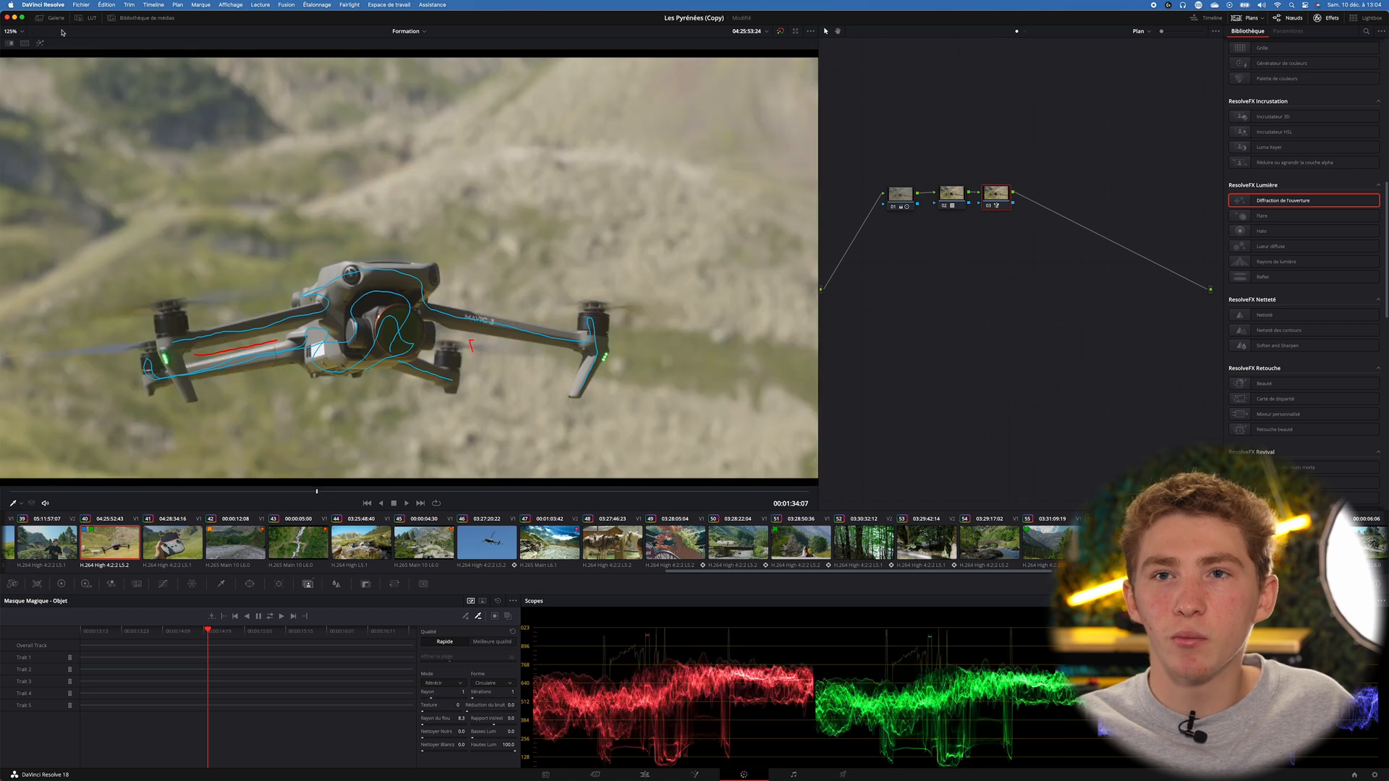
{"action": "left_click", "coordinate": [40, 45]}
{"action": "left_click", "coordinate": [41, 46]}
{"action": "key", "text": "shift+z"}
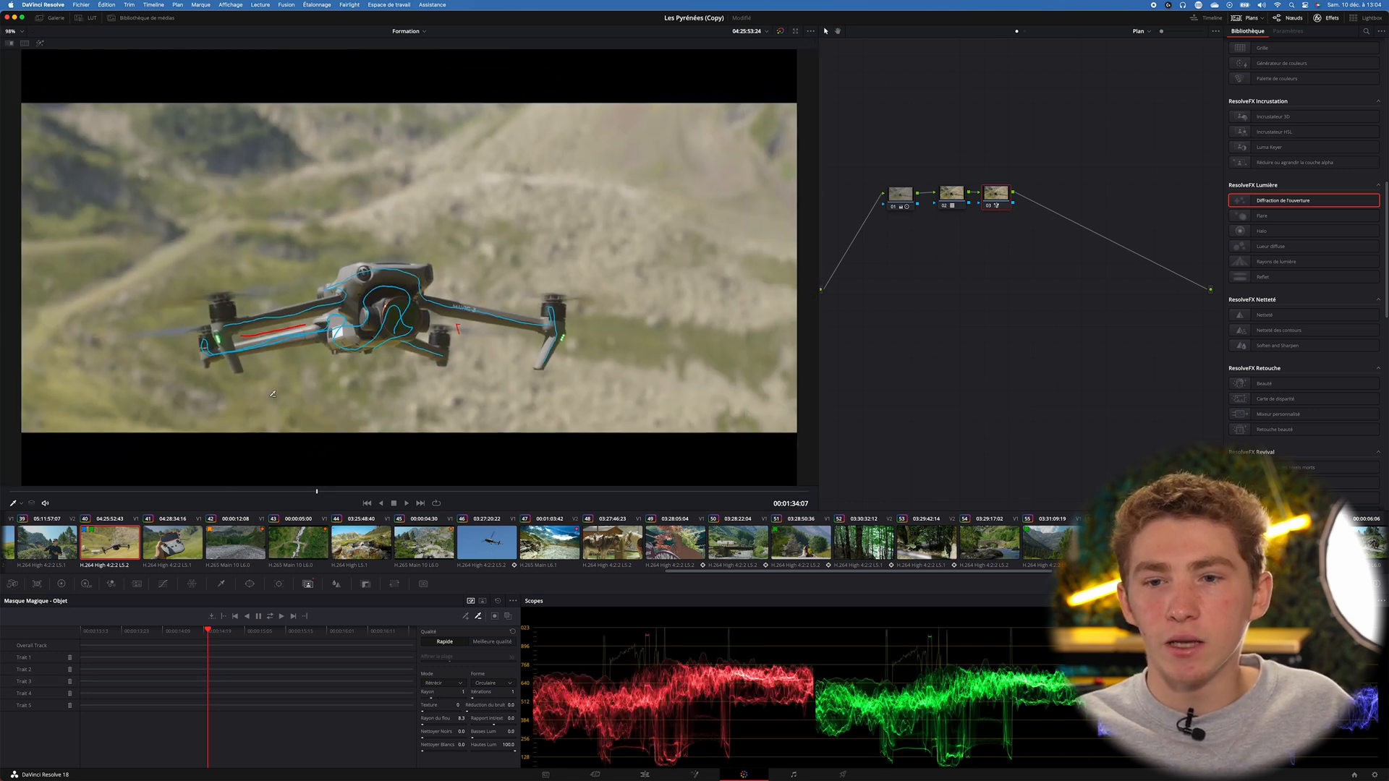
Set the masked drone node's tint to 20.50 and turn off the viewer overlay that shows the mask strokes
{"action": "left_click", "coordinate": [61, 584]}
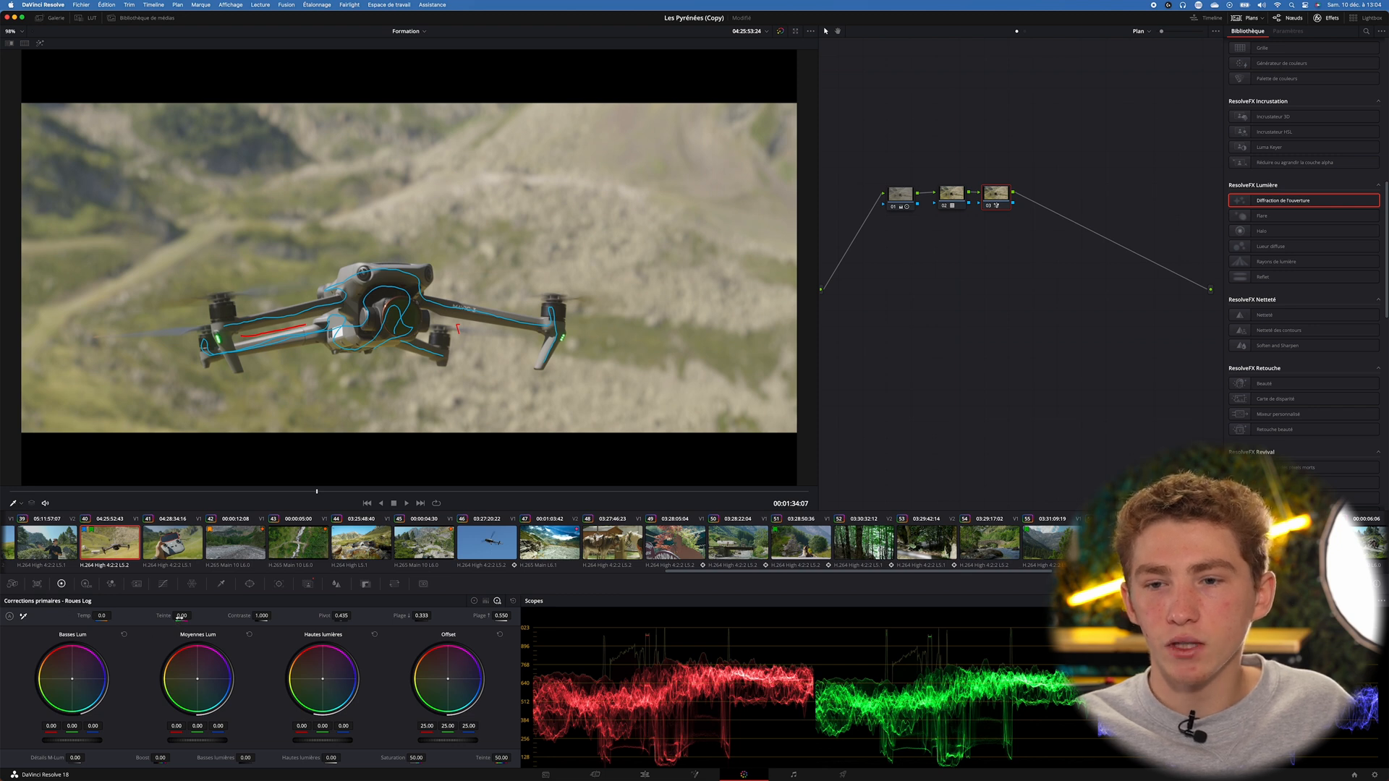
{"action": "left_click_drag", "start_coordinate": [181, 617], "coordinate": [189, 616]}
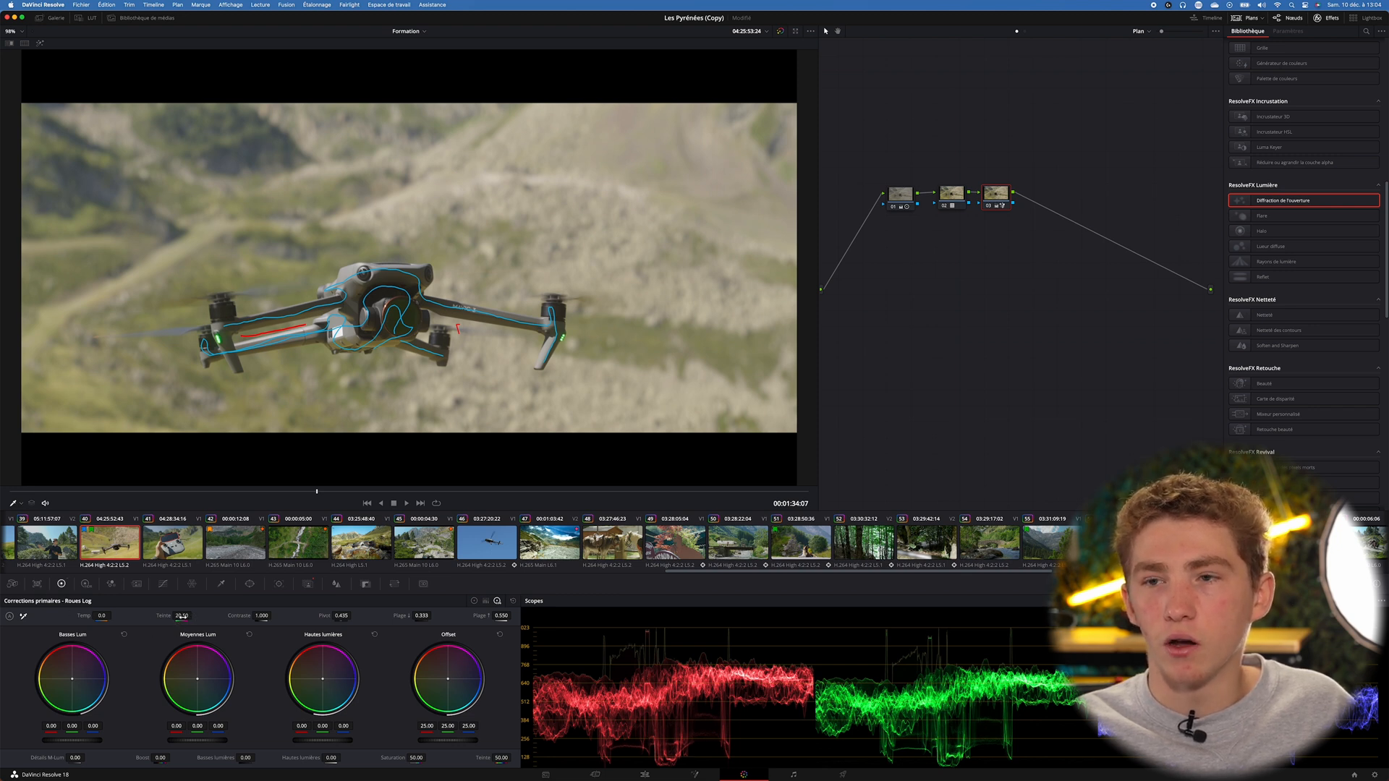
{"action": "scroll", "coordinate": [374, 357], "scroll_direction": "down", "scroll_amount": 2}
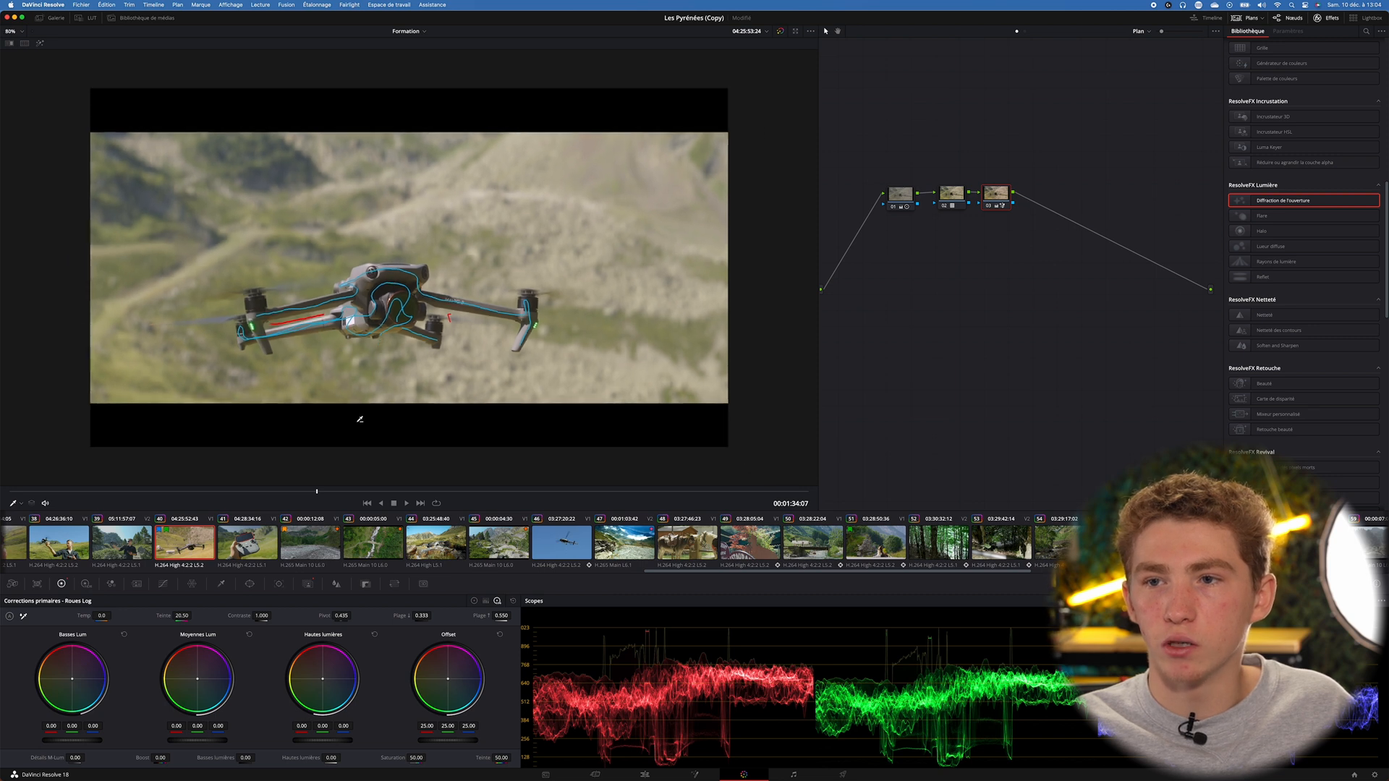
{"action": "scroll", "coordinate": [348, 442], "scroll_direction": "down", "scroll_amount": 2}
{"action": "left_click", "coordinate": [20, 505]}
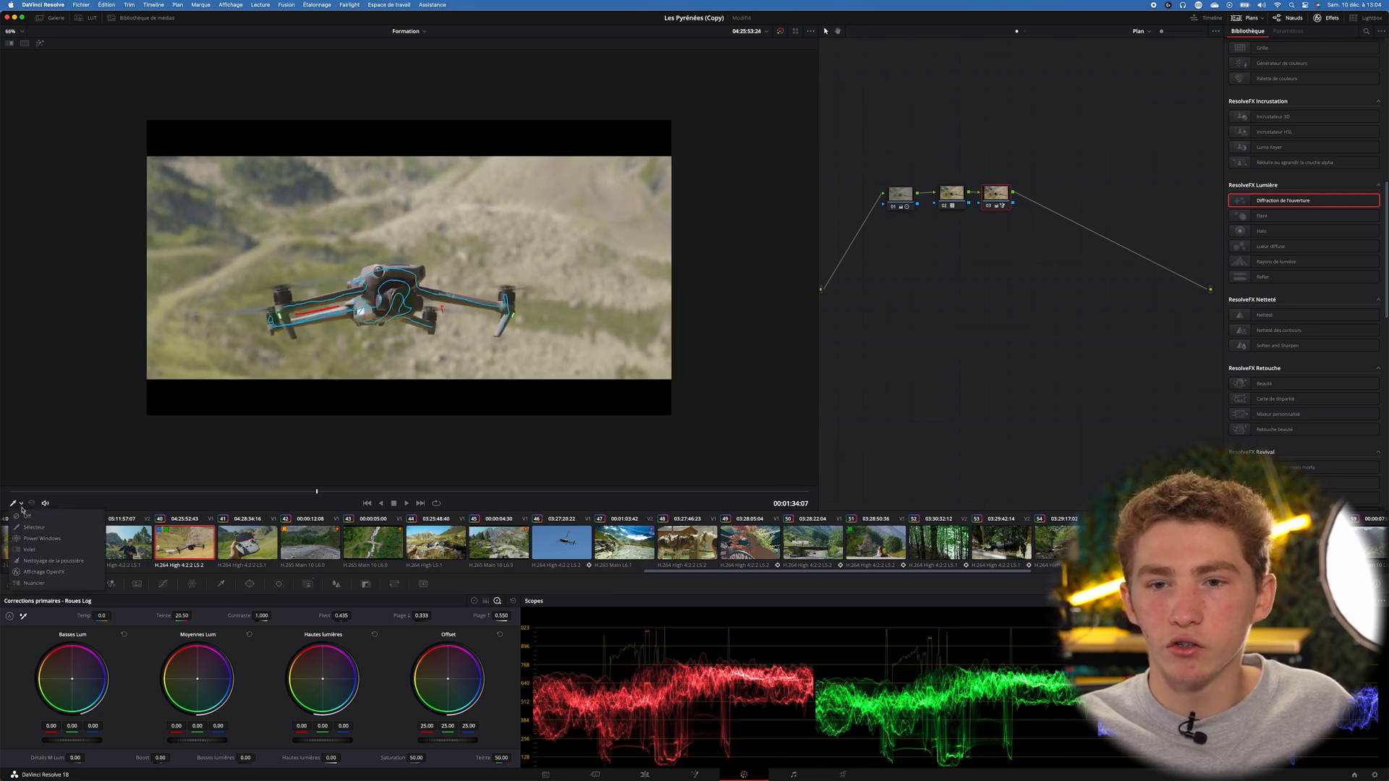
{"action": "left_click", "coordinate": [27, 517]}
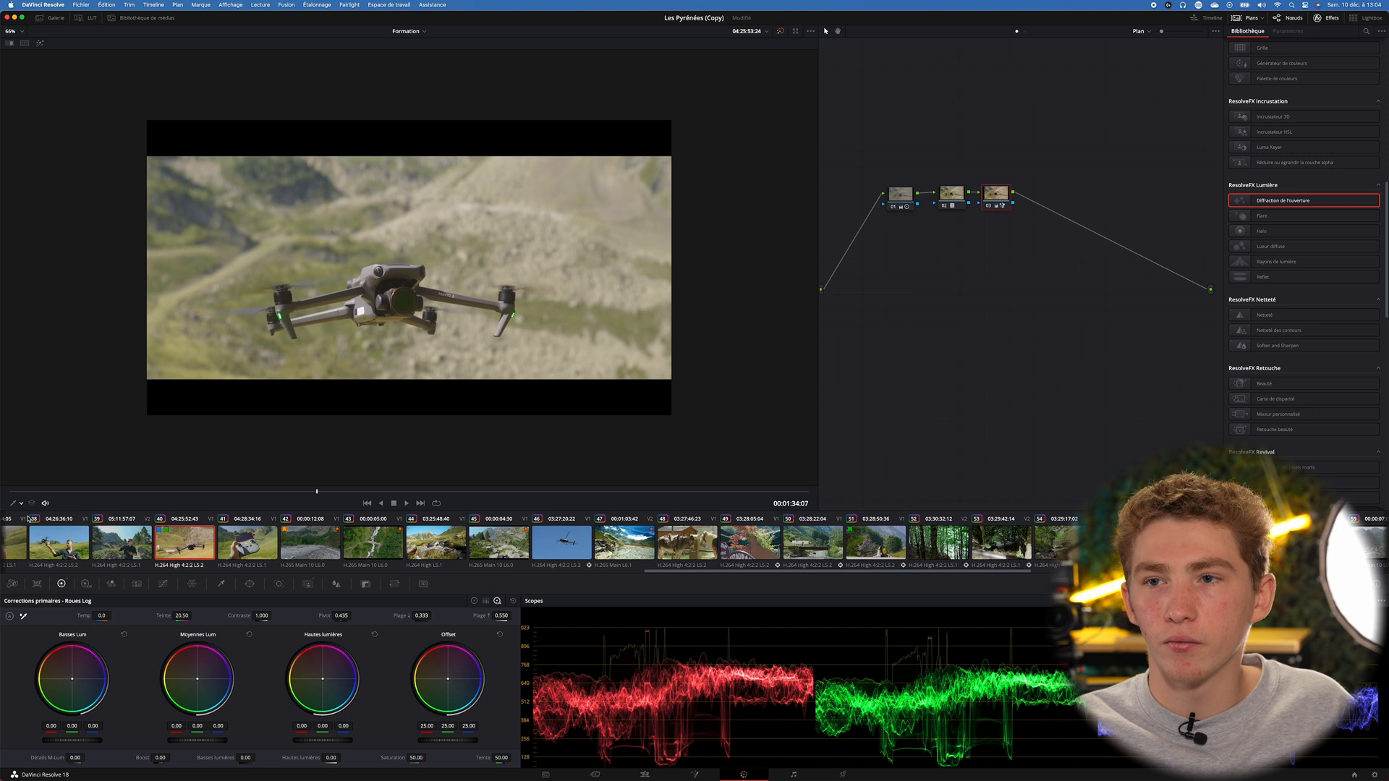
{"action": "scroll", "coordinate": [389, 297], "scroll_direction": "up", "scroll_amount": 3}
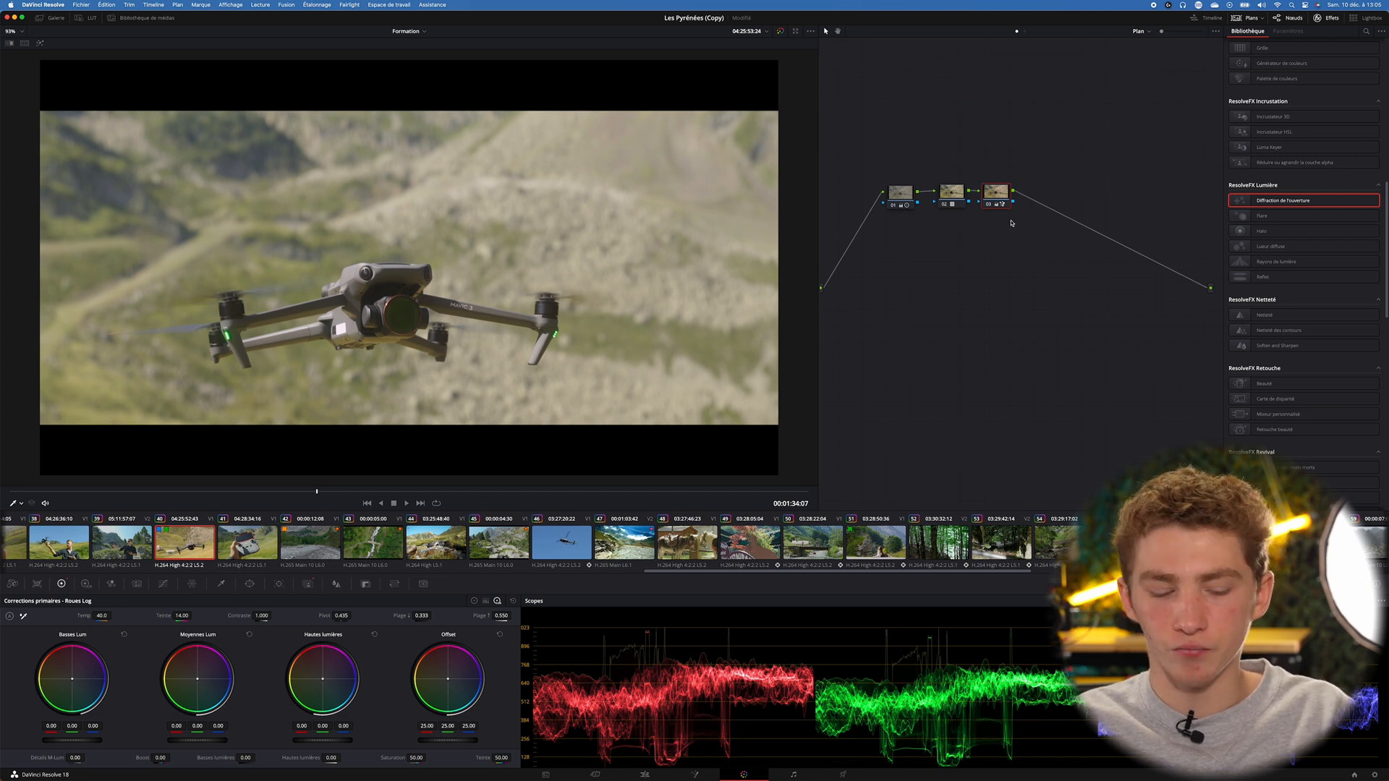
Add a fourth serial node and pull the yellow point outward in the expanded Hue-Saturation Color Warper
{"action": "key", "text": "alt+s"}
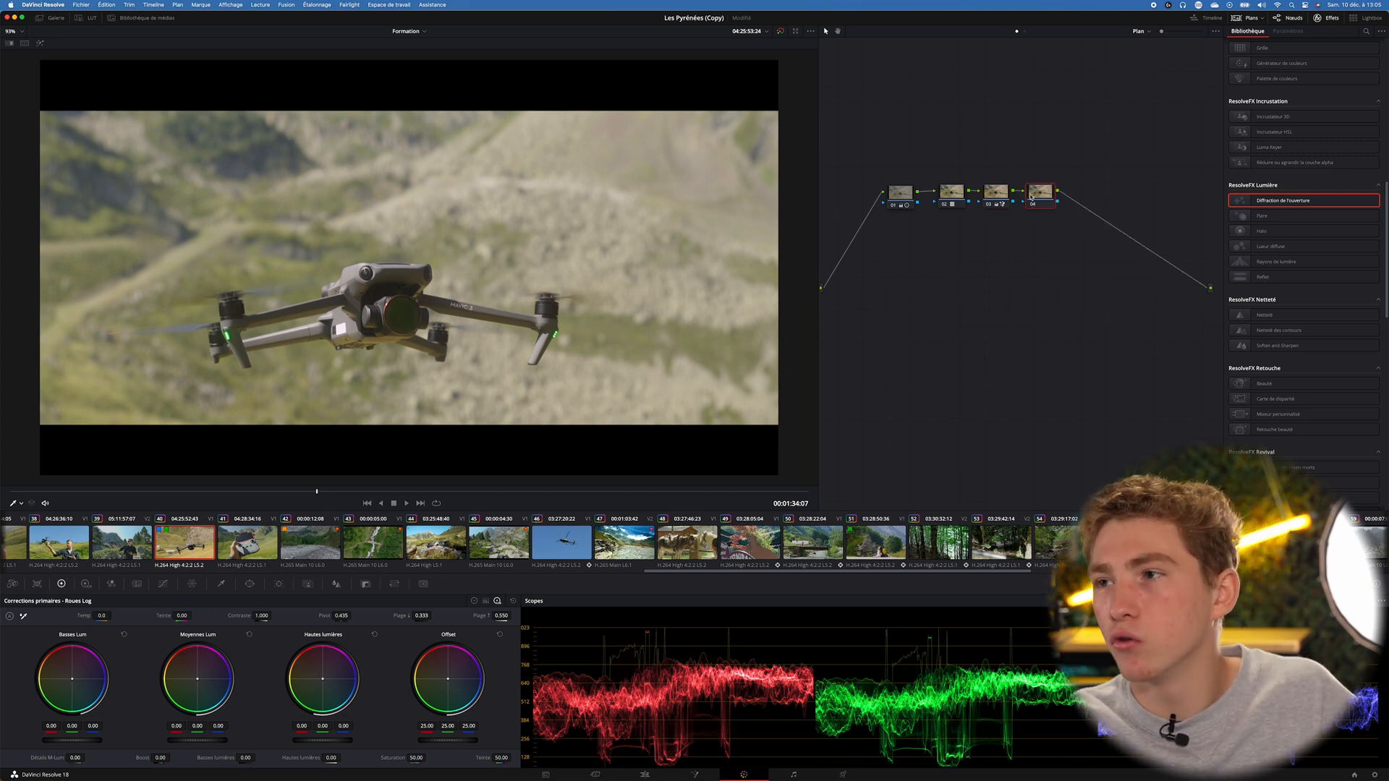
{"action": "left_click", "coordinate": [191, 585]}
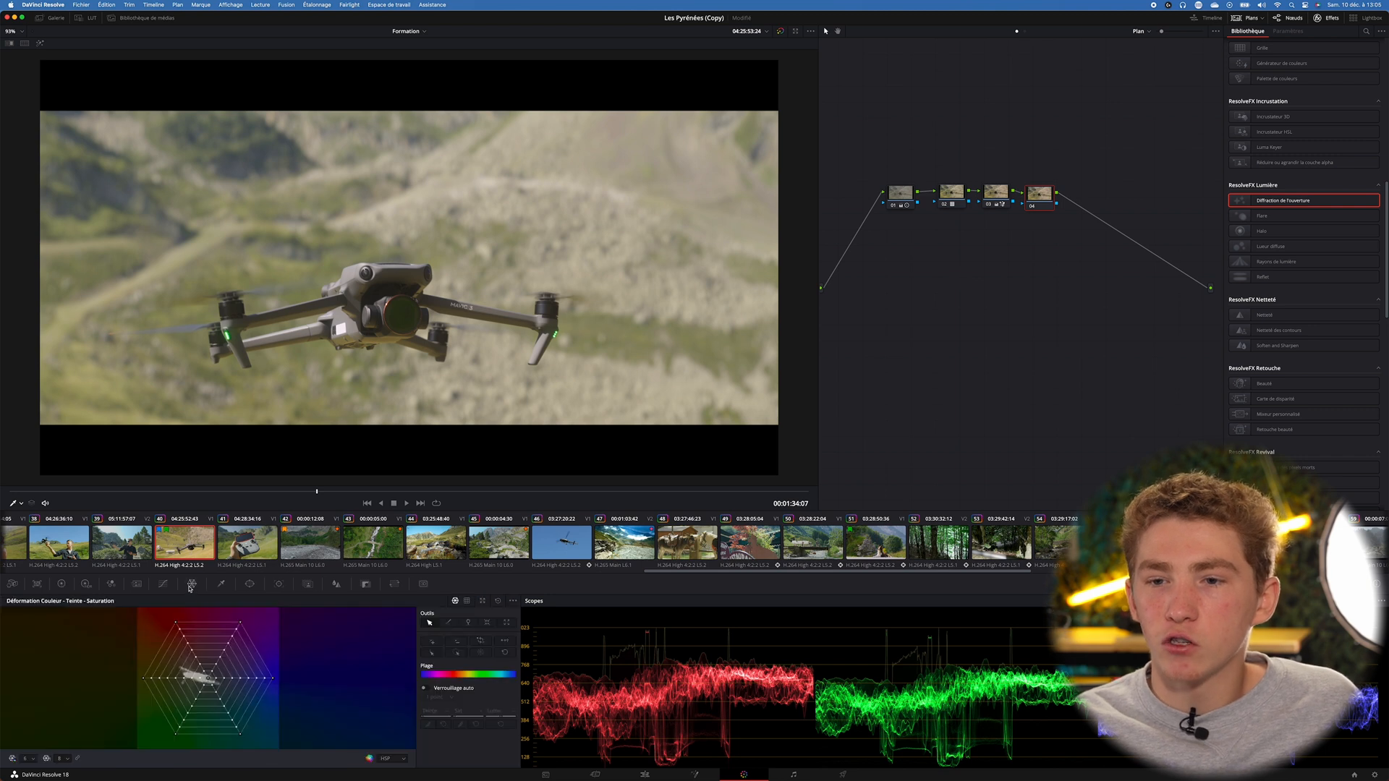
{"action": "left_click", "coordinate": [481, 601]}
{"action": "left_click_drag", "start_coordinate": [909, 56], "coordinate": [913, 61]}
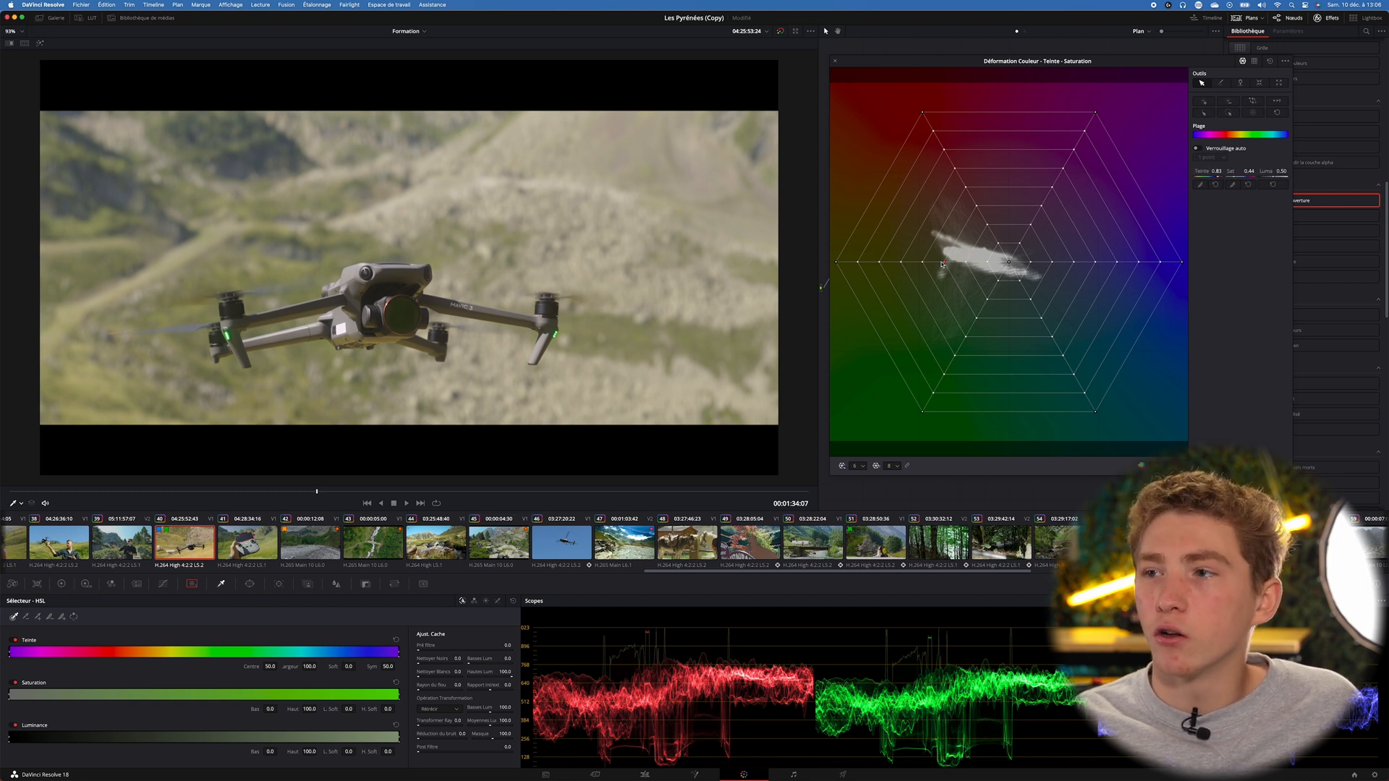
{"action": "mouse_move", "coordinate": [944, 262]}
{"action": "left_mouse_down"}
{"action": "mouse_move", "coordinate": [942, 276]}
{"action": "mouse_move", "coordinate": [927, 262]}
{"action": "left_mouse_up"}
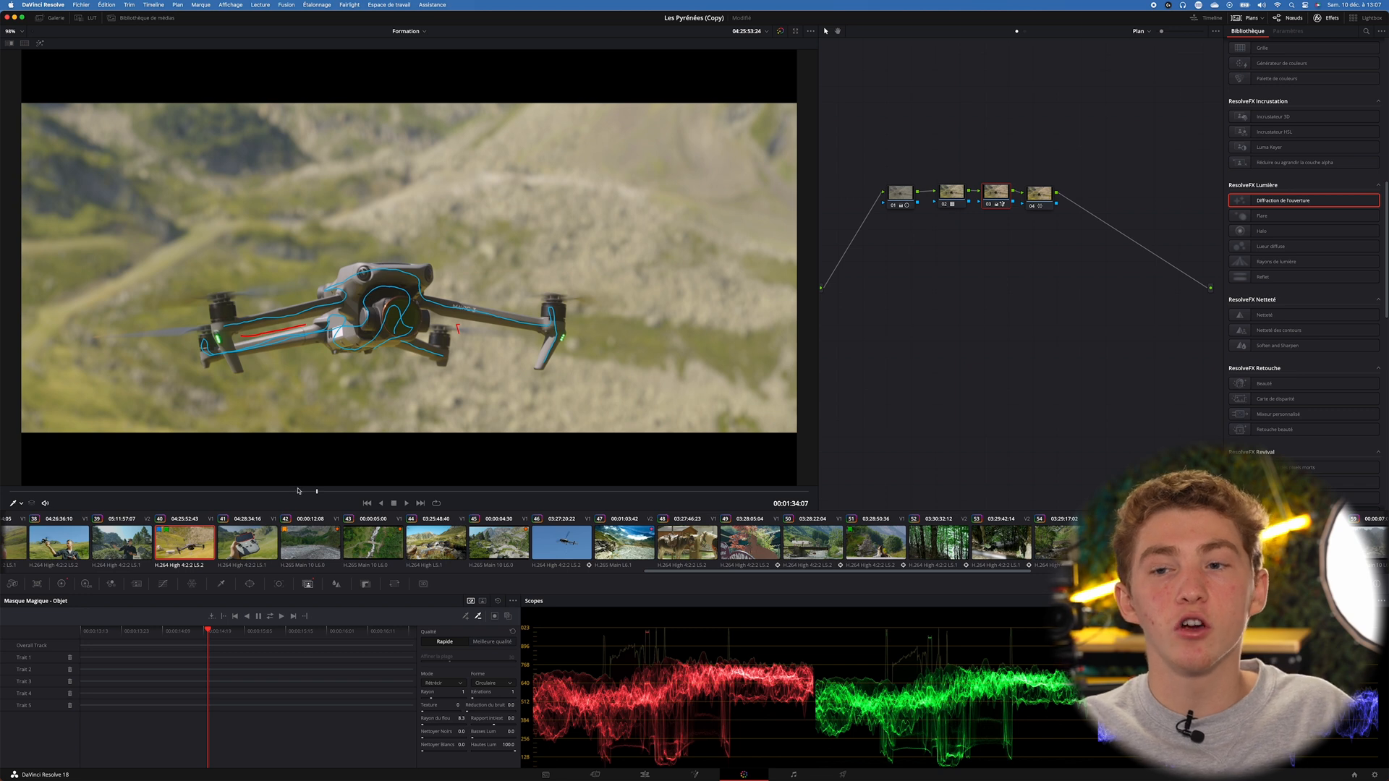
Scrub the drone clip to check the Magic Mask on other frames and return the playhead to the painted frame at 00:01:34:07
{"action": "left_click_drag", "start_coordinate": [287, 496], "coordinate": [398, 490]}
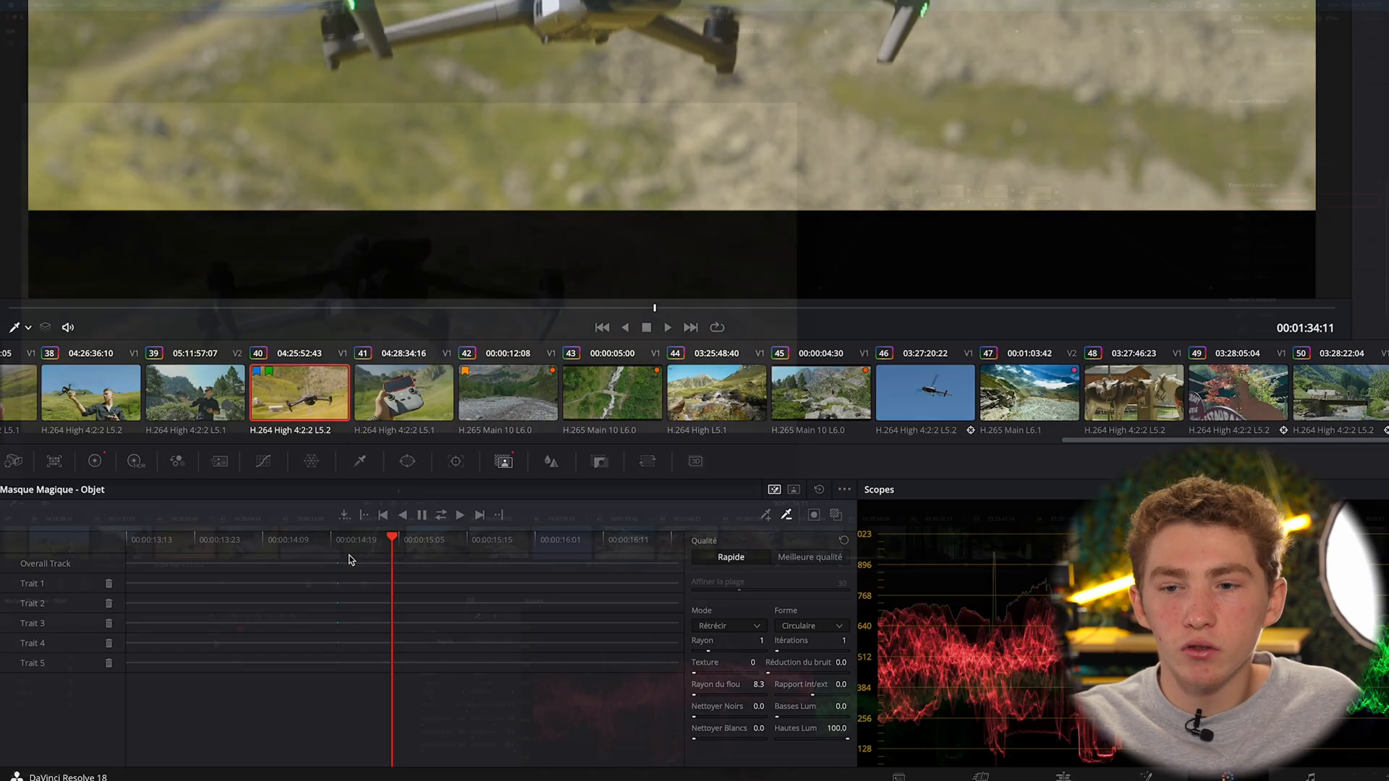
{"action": "left_click_drag", "start_coordinate": [209, 632], "coordinate": [192, 634]}
{"action": "mouse_move", "coordinate": [312, 544]}
{"action": "left_mouse_down"}
{"action": "mouse_move", "coordinate": [346, 539]}
{"action": "mouse_move", "coordinate": [310, 540]}
{"action": "left_mouse_up"}
{"action": "left_click", "coordinate": [339, 543]}
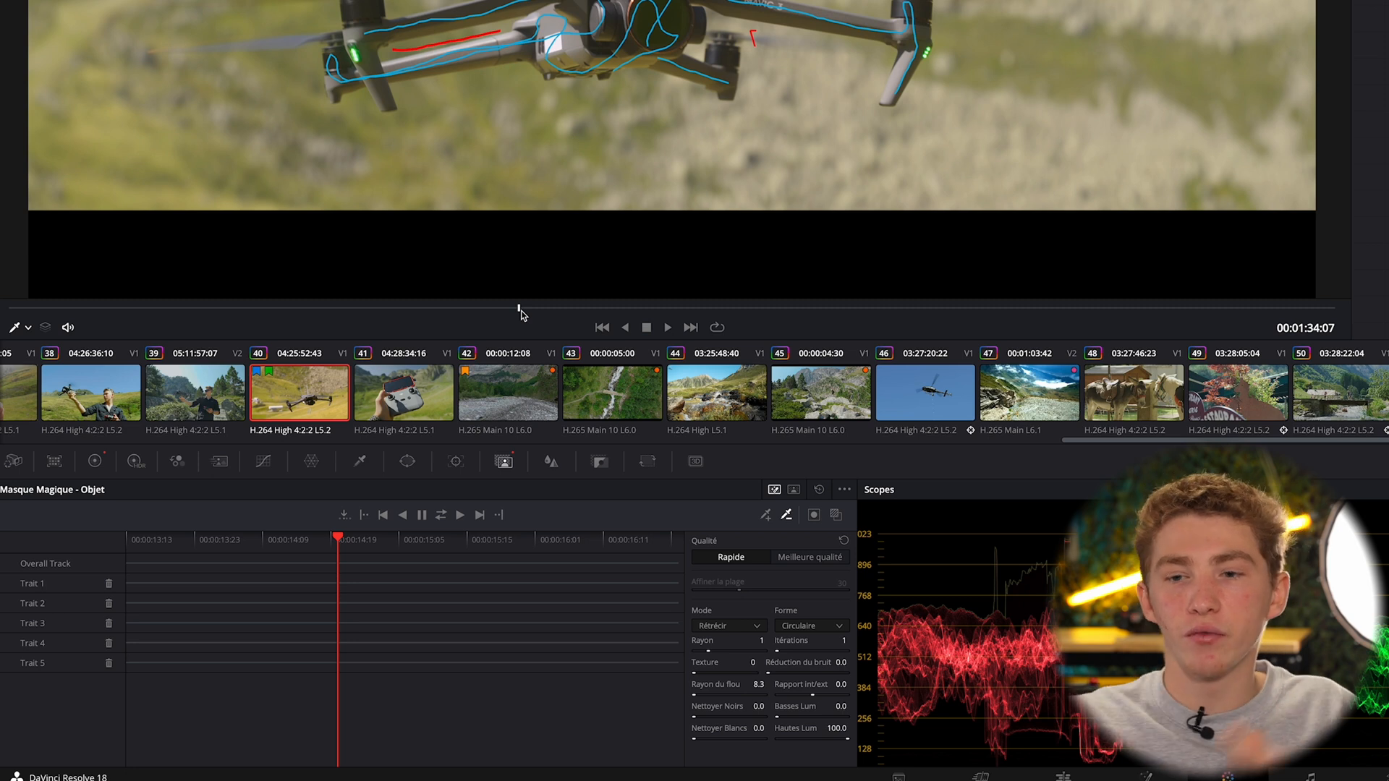
Track the drone's Magic Mask in both directions, check the highlighted mask across the clip, and park the playhead at 00:01:35:05
{"action": "left_click", "coordinate": [440, 516]}
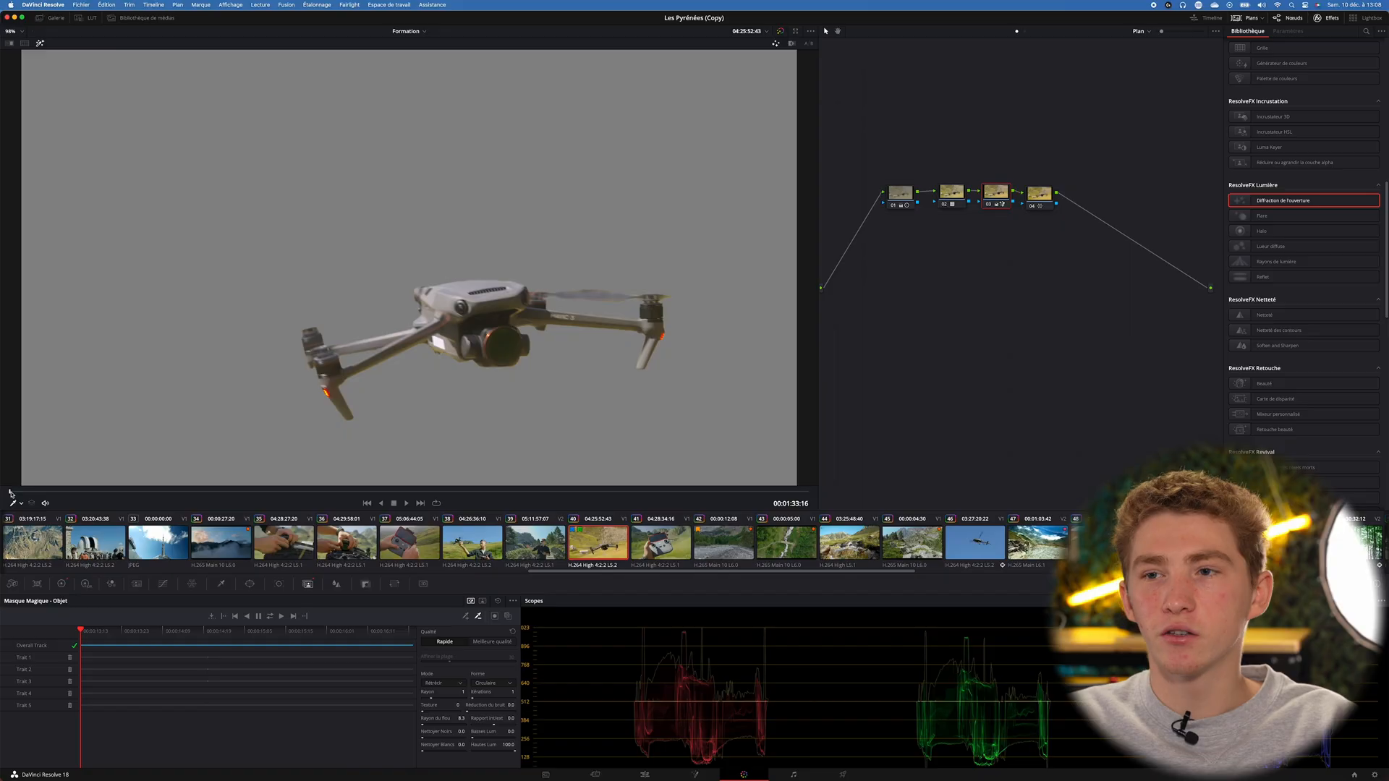
{"action": "mouse_move", "coordinate": [11, 492]}
{"action": "left_mouse_down"}
{"action": "mouse_move", "coordinate": [695, 487]}
{"action": "mouse_move", "coordinate": [51, 481]}
{"action": "mouse_move", "coordinate": [316, 472]}
{"action": "left_mouse_up"}
{"action": "left_click", "coordinate": [40, 44]}
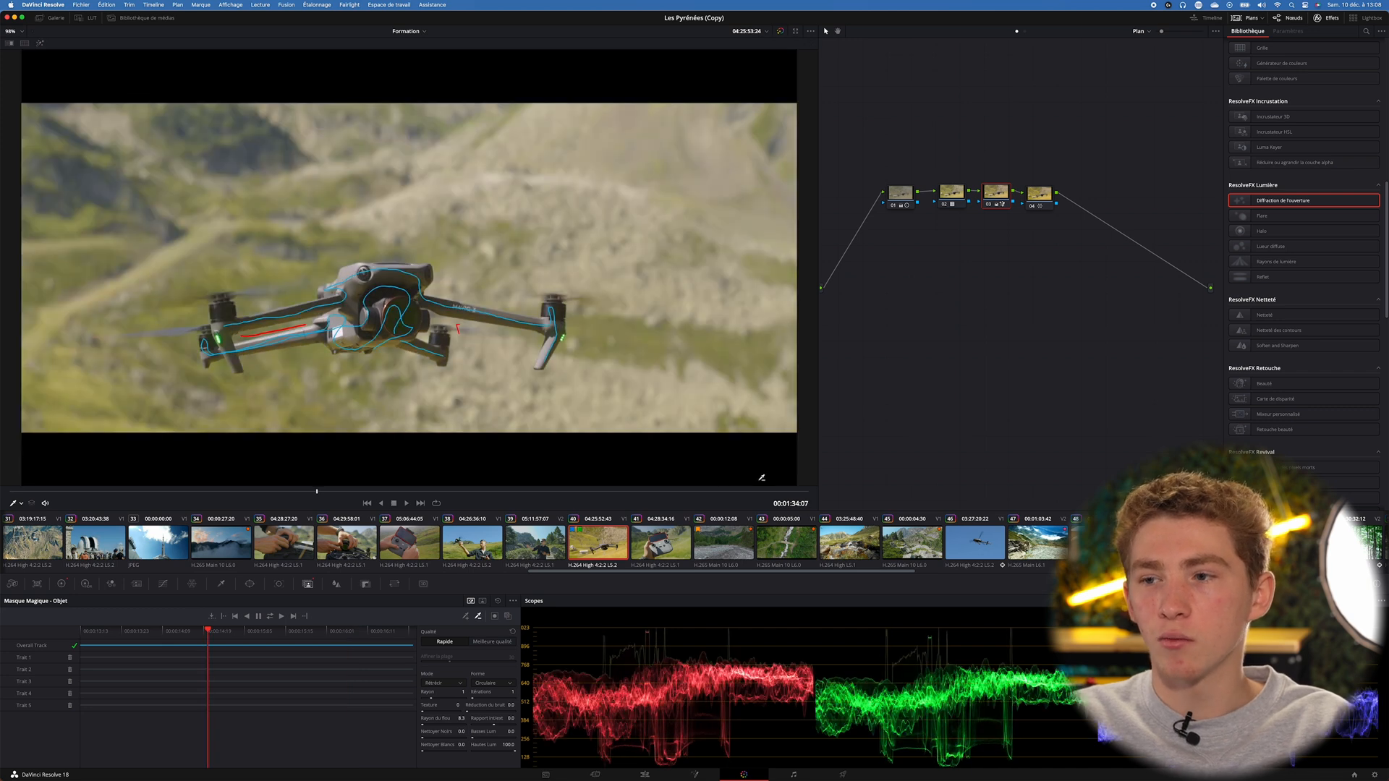
{"action": "left_click_drag", "start_coordinate": [703, 493], "coordinate": [772, 491]}
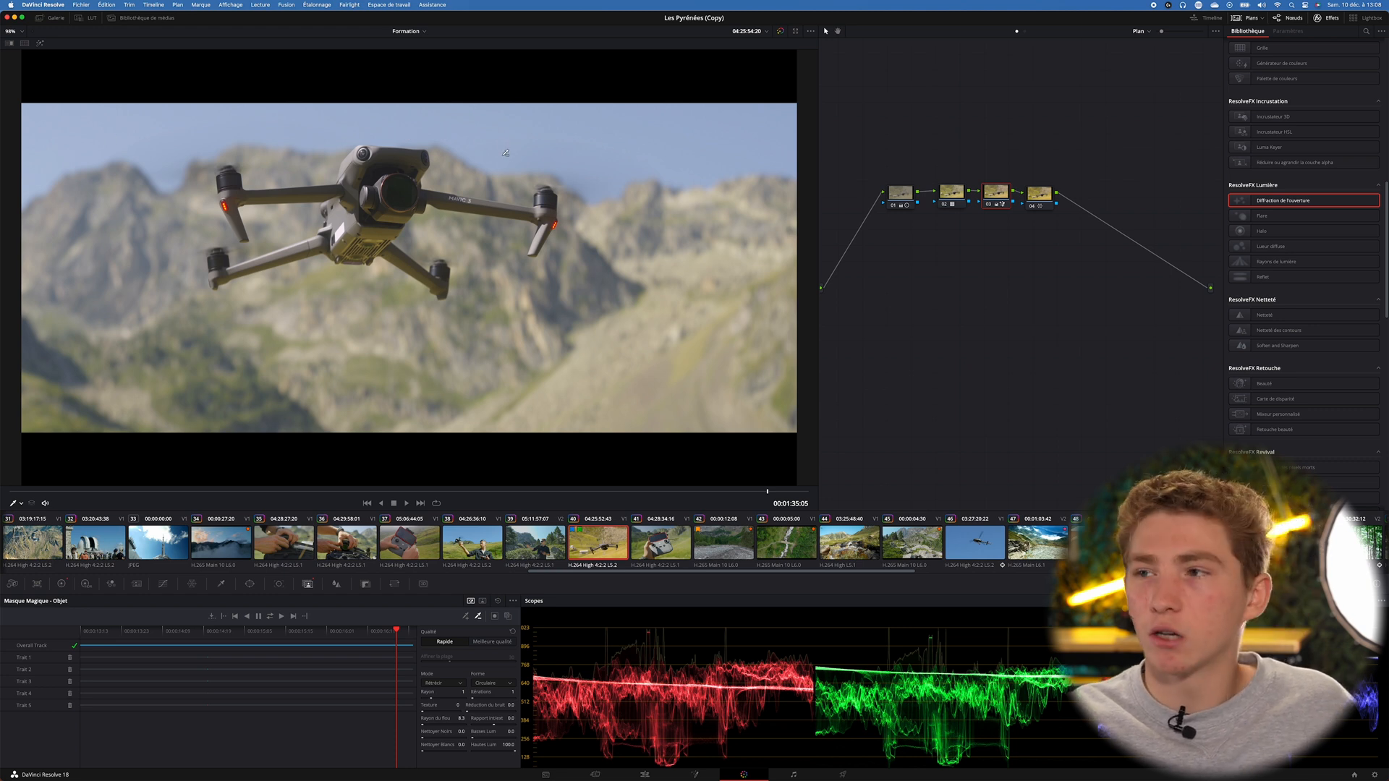
Add a fifth serial node and pull the sky-blue point outward in the expanded Hue-Saturation Color Warper to deepen the sky
{"action": "left_click", "coordinate": [1040, 194]}
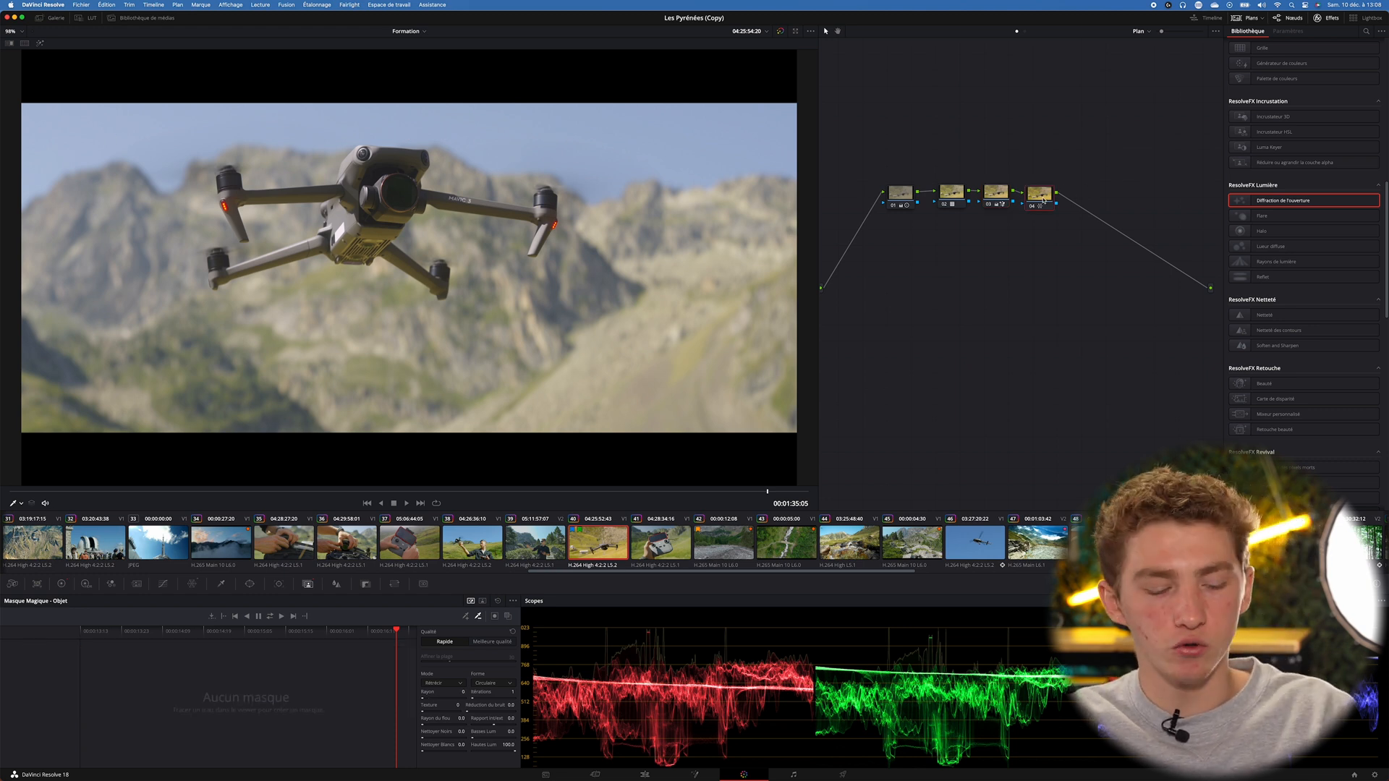
{"action": "key", "text": "alt+s"}
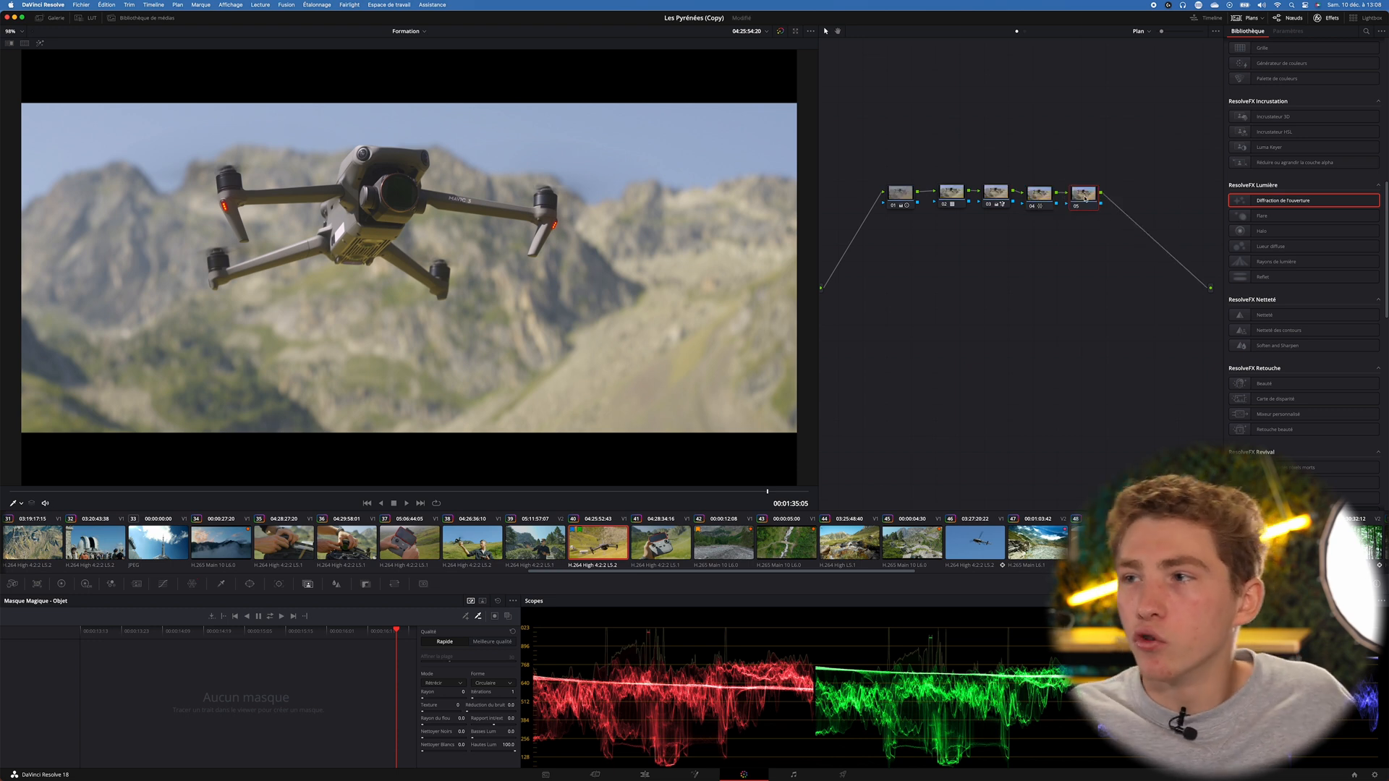
{"action": "left_click_drag", "start_coordinate": [1088, 197], "coordinate": [1090, 198]}
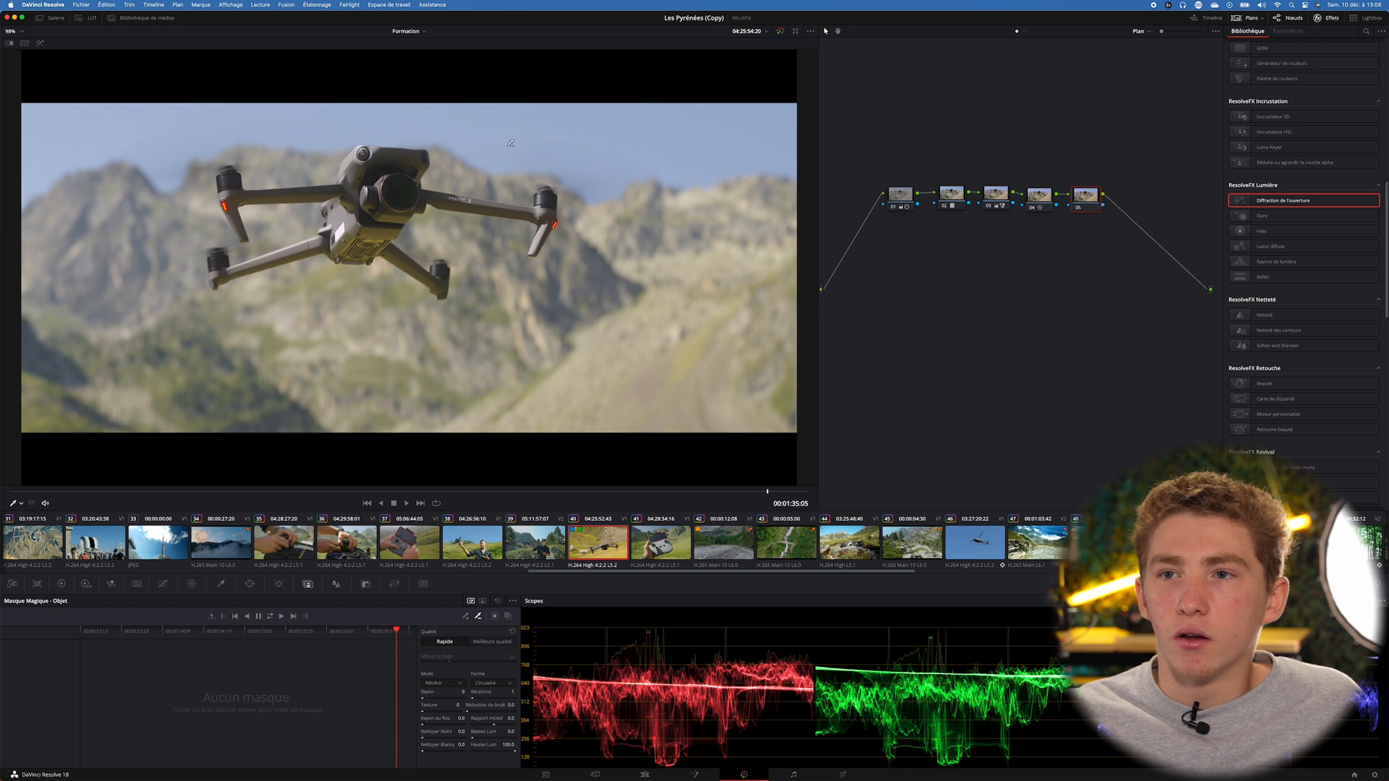
{"action": "left_click", "coordinate": [250, 584]}
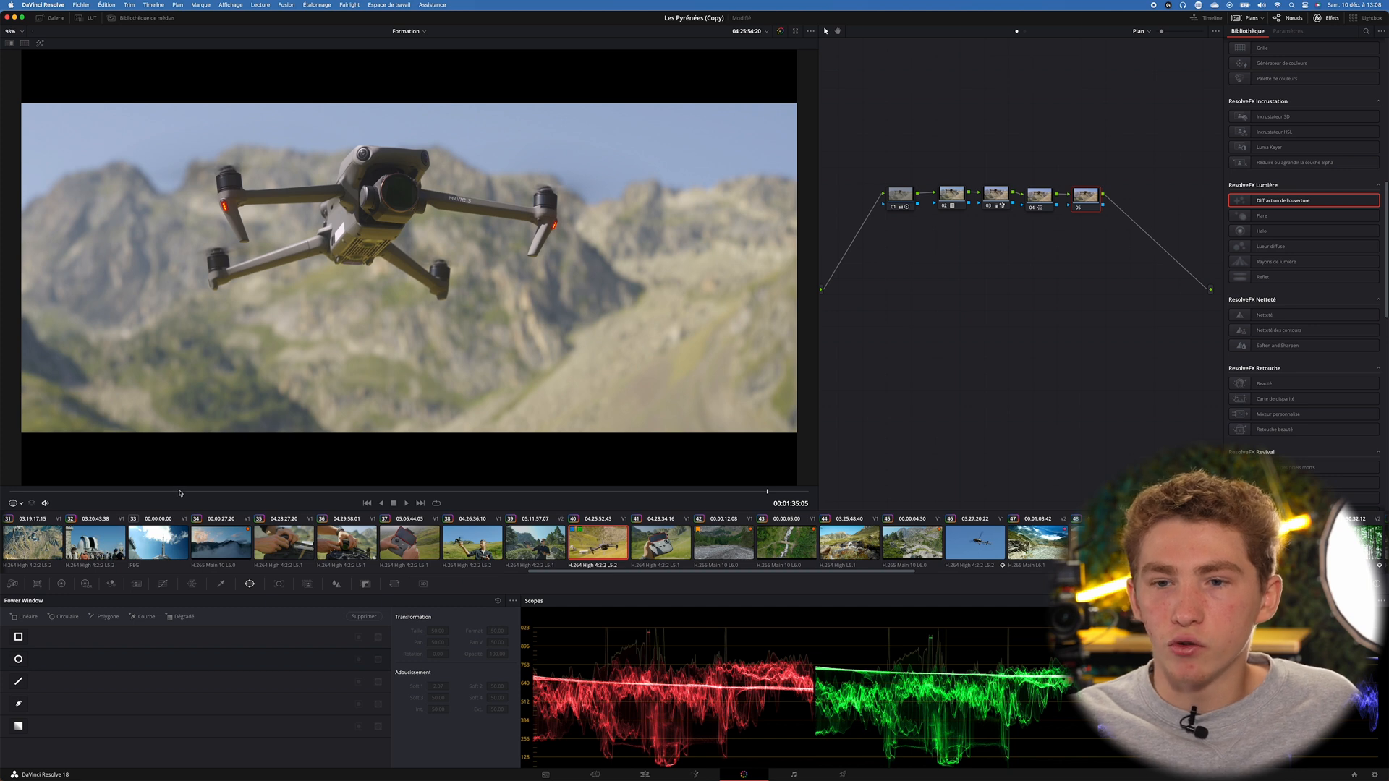
{"action": "left_click", "coordinate": [192, 584]}
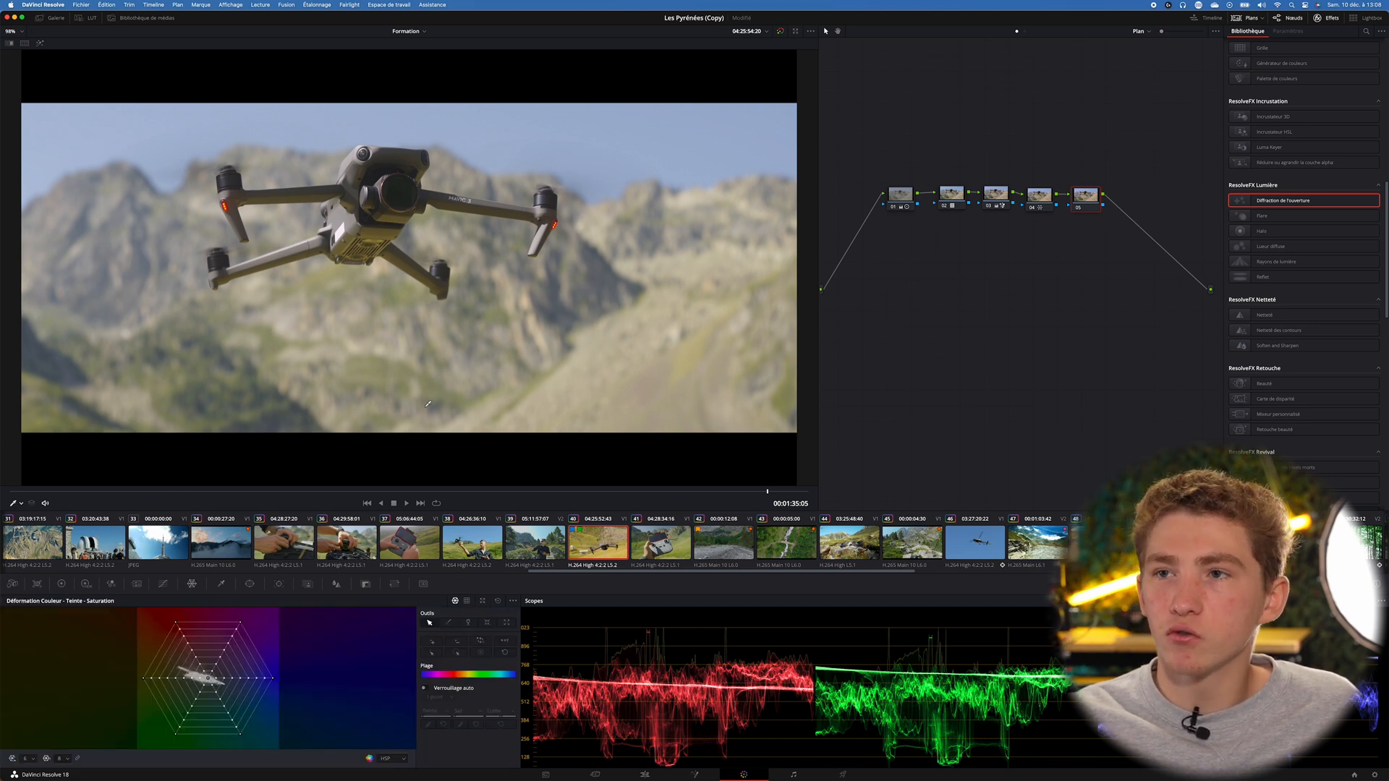
{"action": "left_click", "coordinate": [482, 601]}
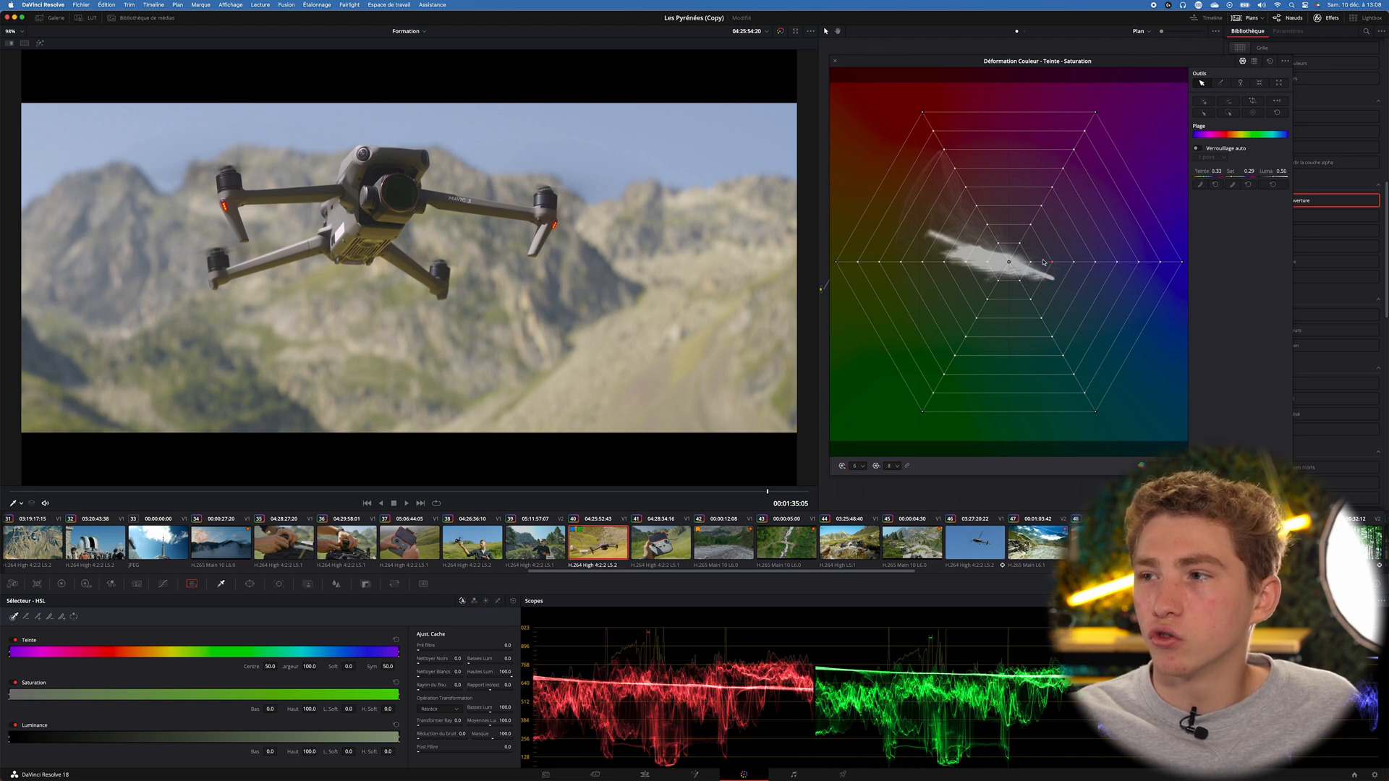
{"action": "left_click_drag", "start_coordinate": [1053, 265], "coordinate": [1063, 284]}
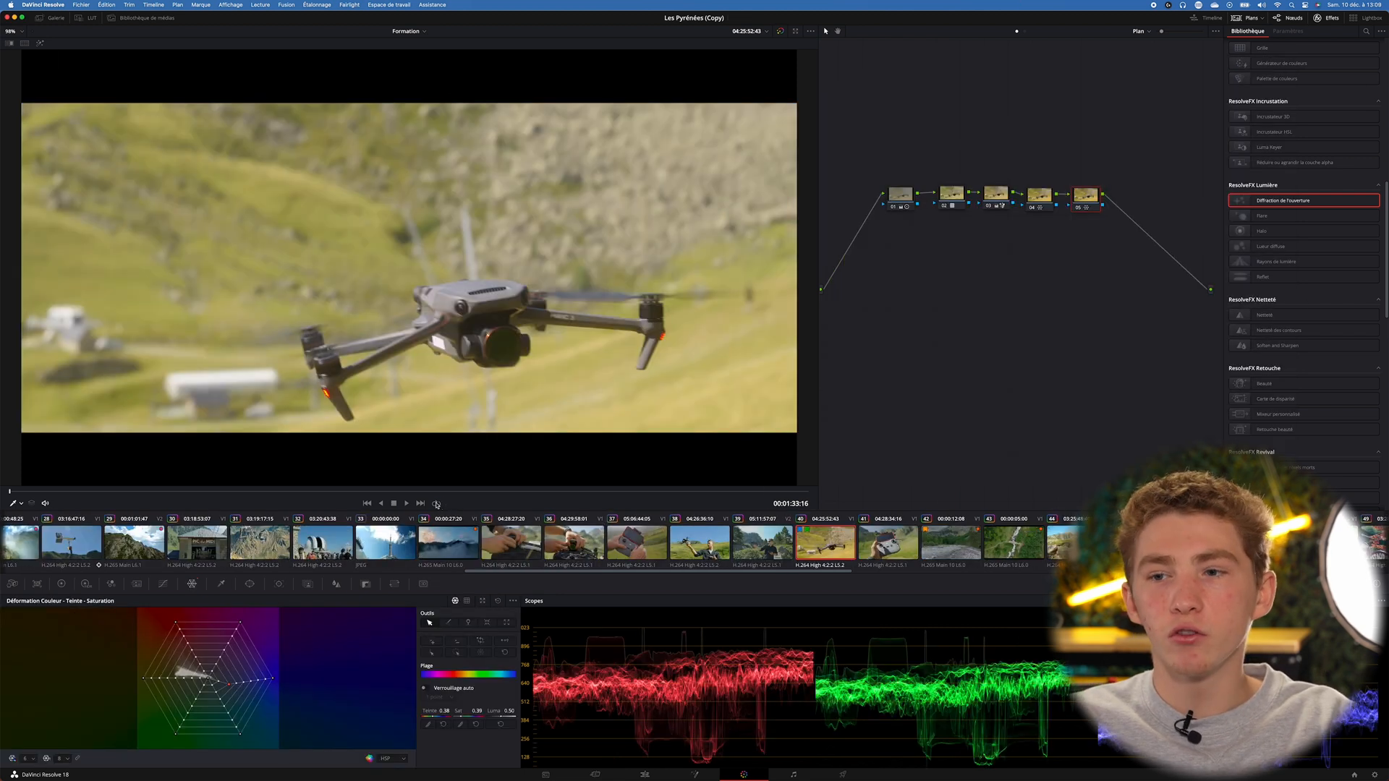
Play the graded drone clip in a loop with the audio muted to review the result
{"action": "left_click", "coordinate": [437, 504]}
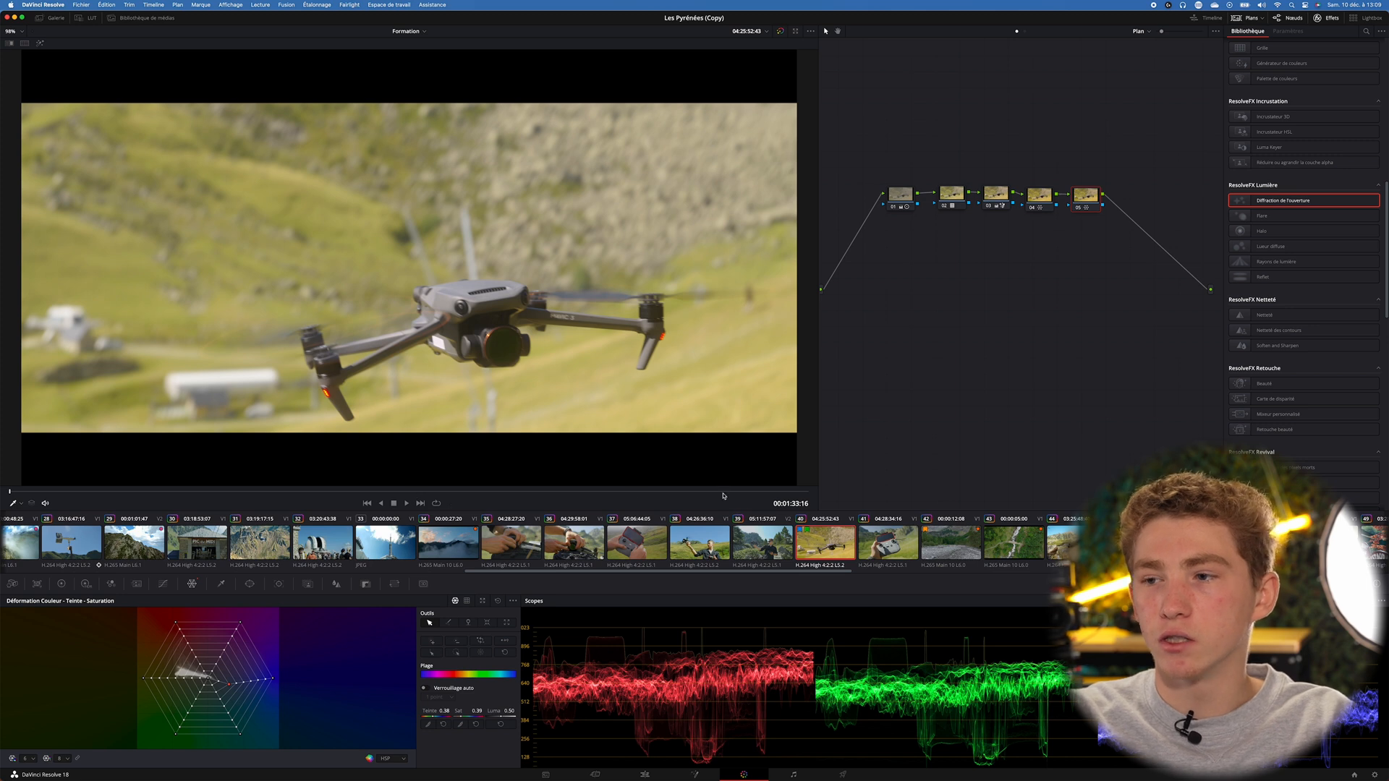
{"action": "left_click", "coordinate": [788, 493]}
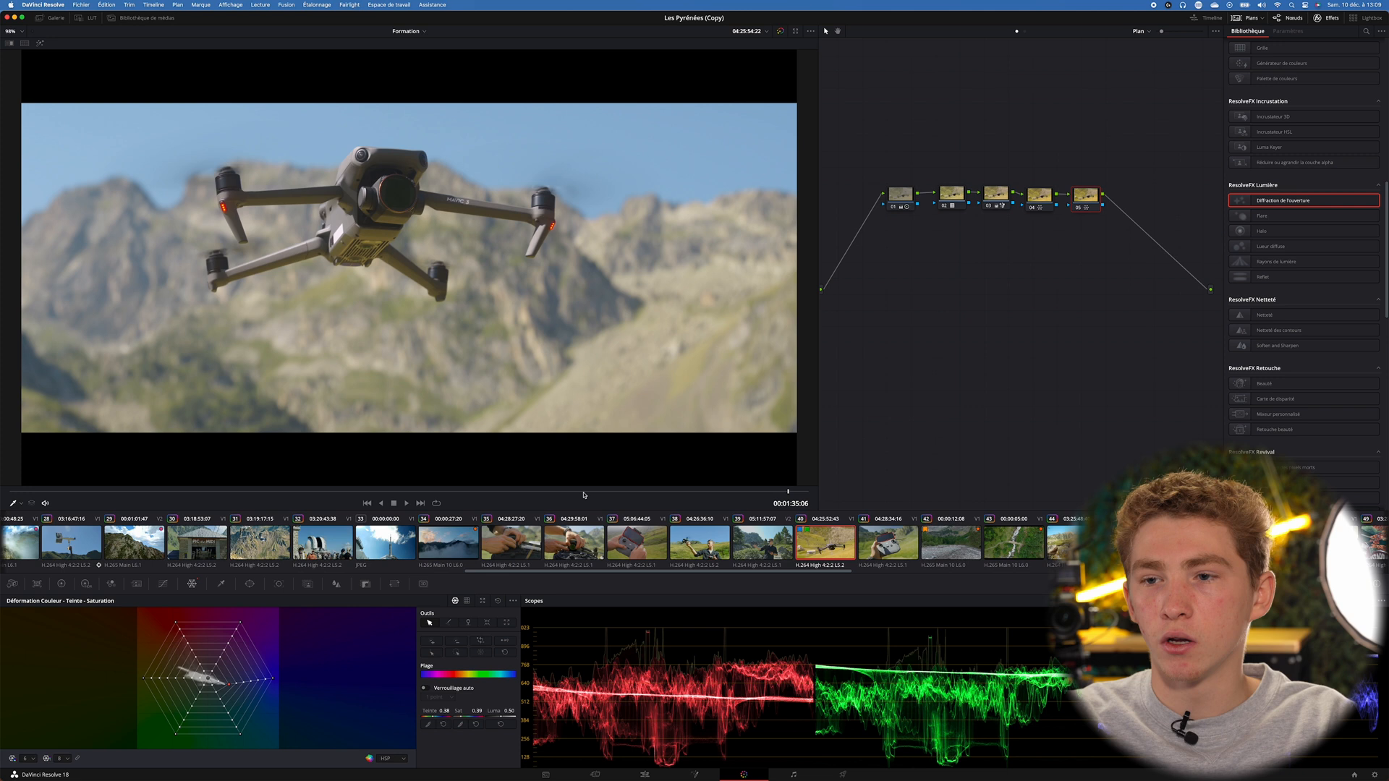
{"action": "scroll", "coordinate": [112, 474], "scroll_direction": "up", "scroll_amount": 1}
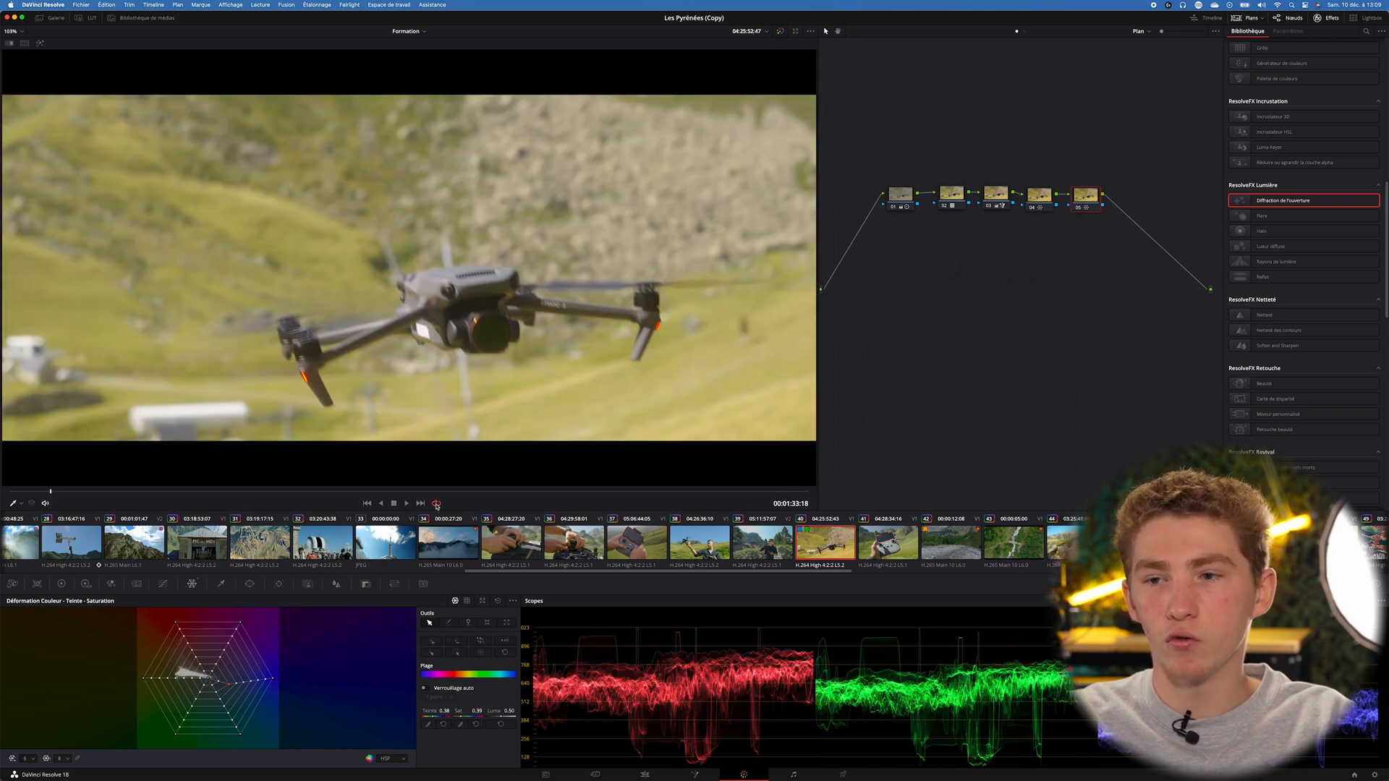
{"action": "left_click", "coordinate": [436, 504]}
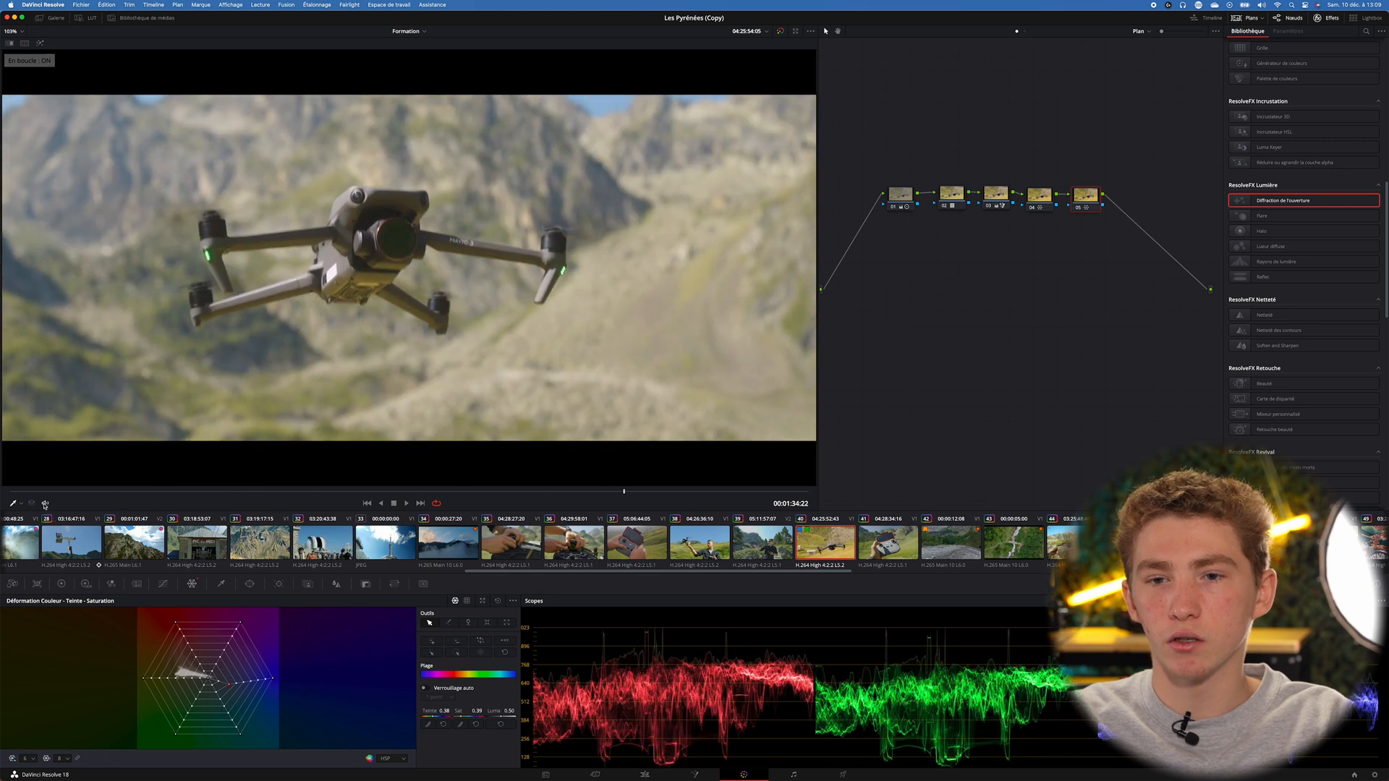
{"action": "key", "text": "space"}
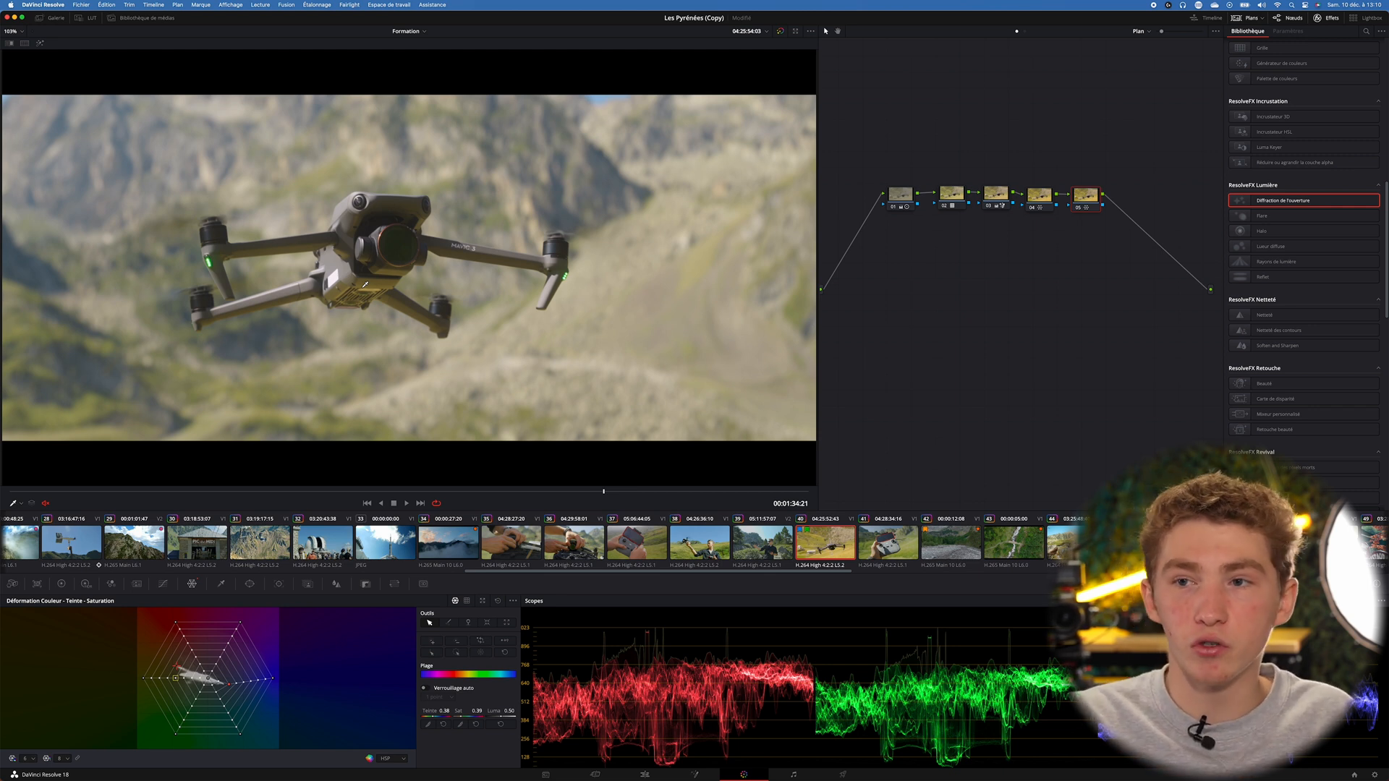
{"action": "scroll", "coordinate": [365, 284], "scroll_direction": "down", "scroll_amount": 3}
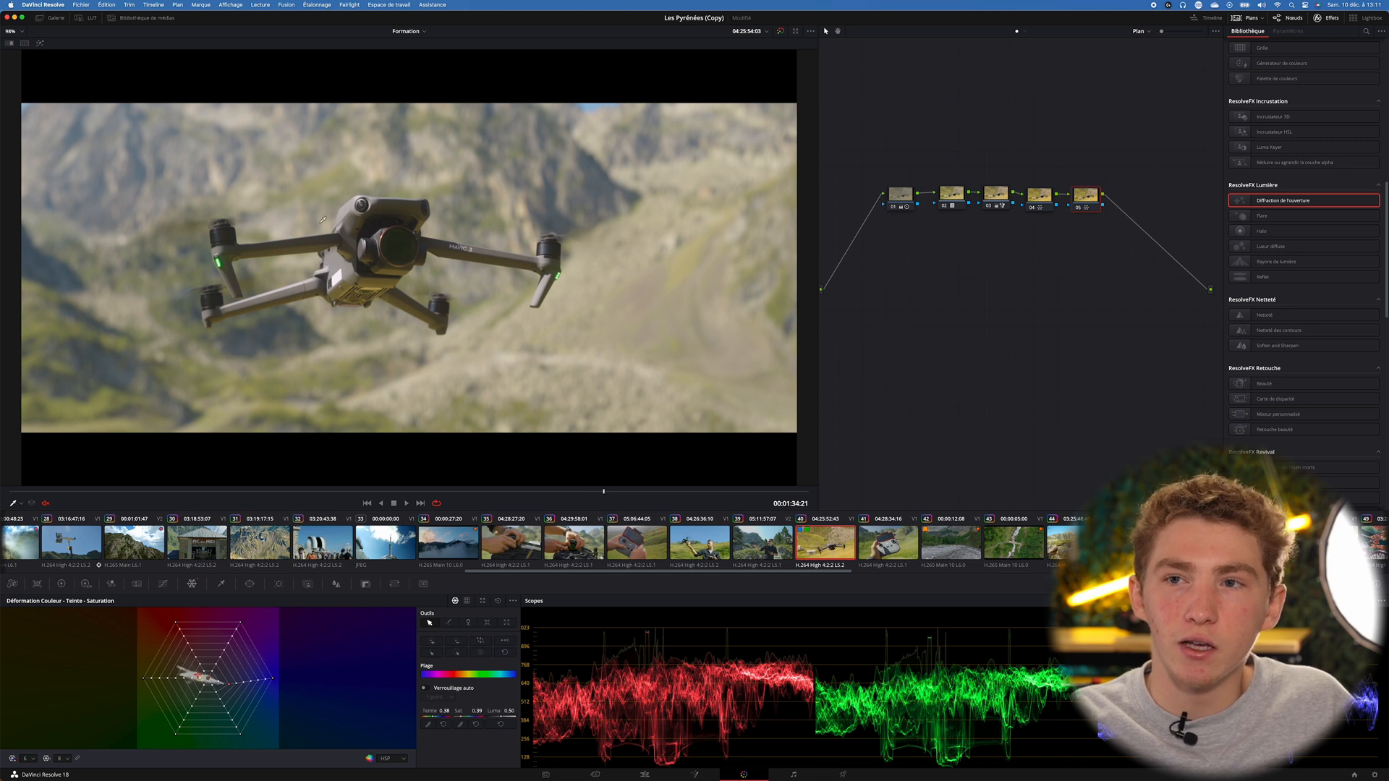
{"action": "scroll", "coordinate": [302, 244], "scroll_direction": "up", "scroll_amount": 1}
Open clip 64 of the forest road, park at 00:02:35:04, and build a fresh chain of two serial nodes apart from the old ones
{"action": "scroll", "coordinate": [933, 540], "scroll_direction": "right", "scroll_amount": 5}
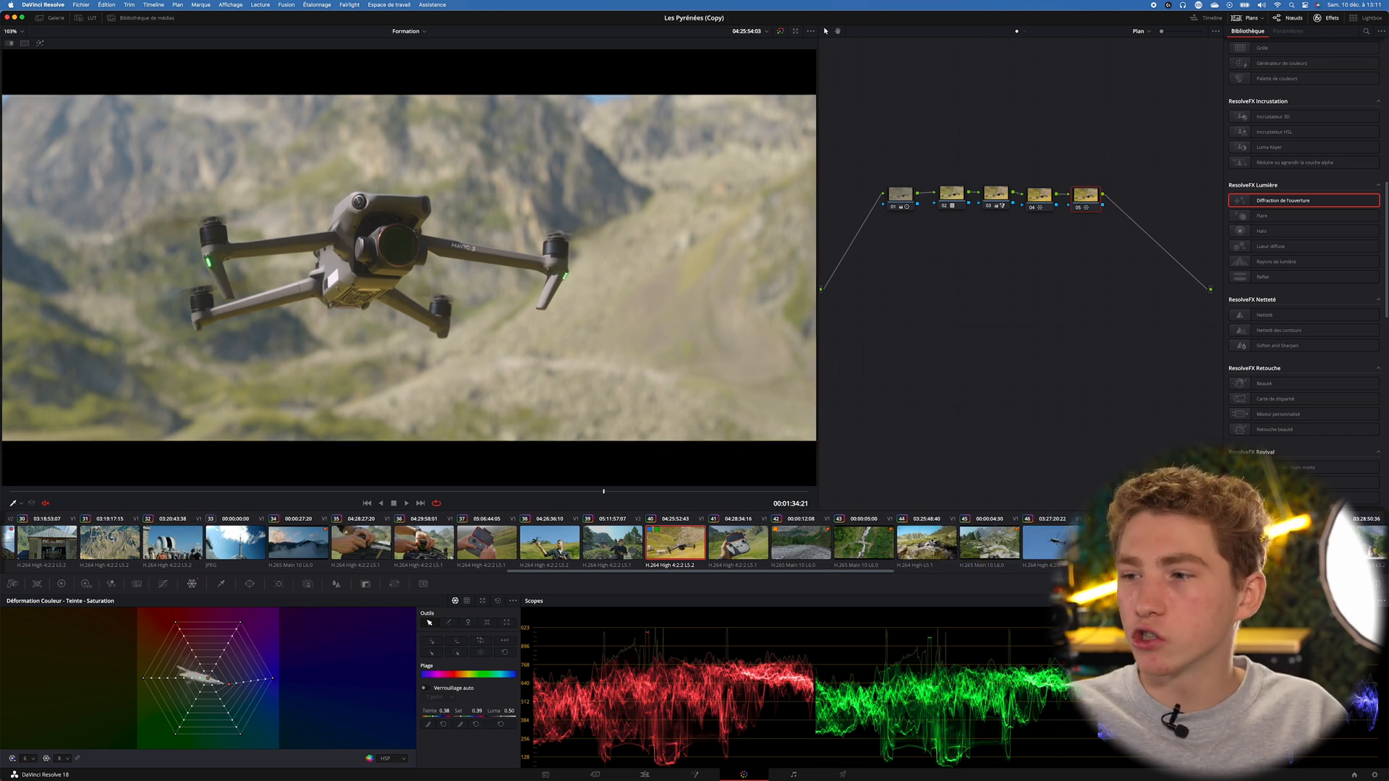
{"action": "scroll", "coordinate": [764, 555], "scroll_direction": "right", "scroll_amount": 15}
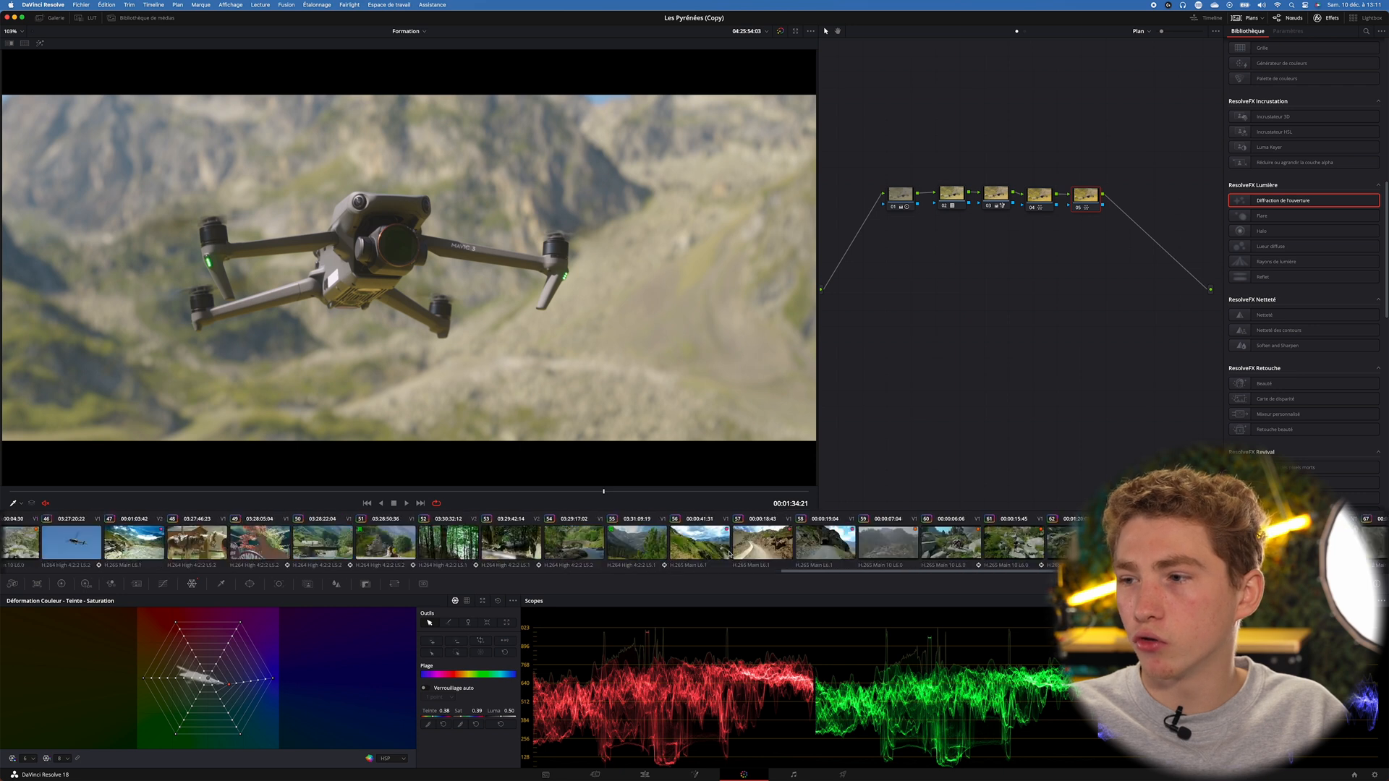
{"action": "left_click", "coordinate": [901, 543]}
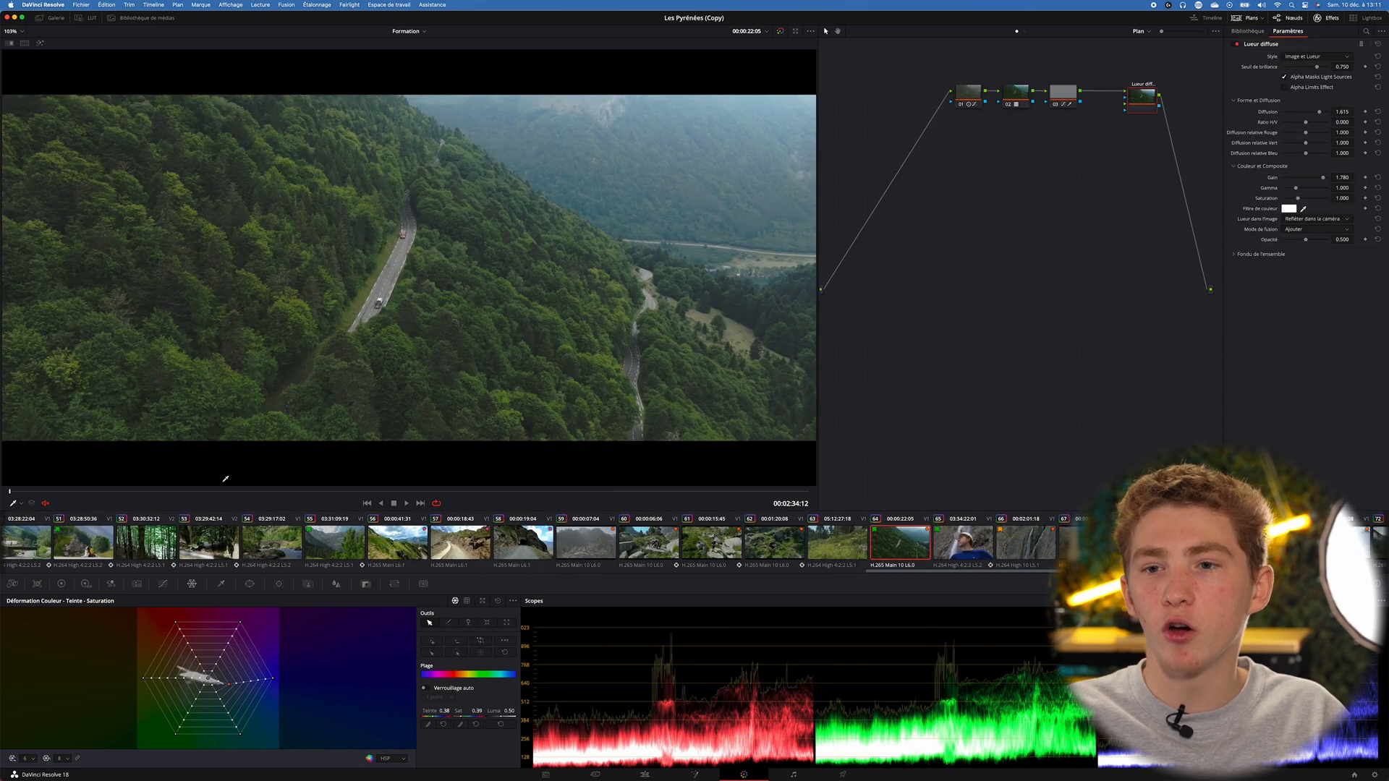
{"action": "left_click_drag", "start_coordinate": [230, 492], "coordinate": [255, 493]}
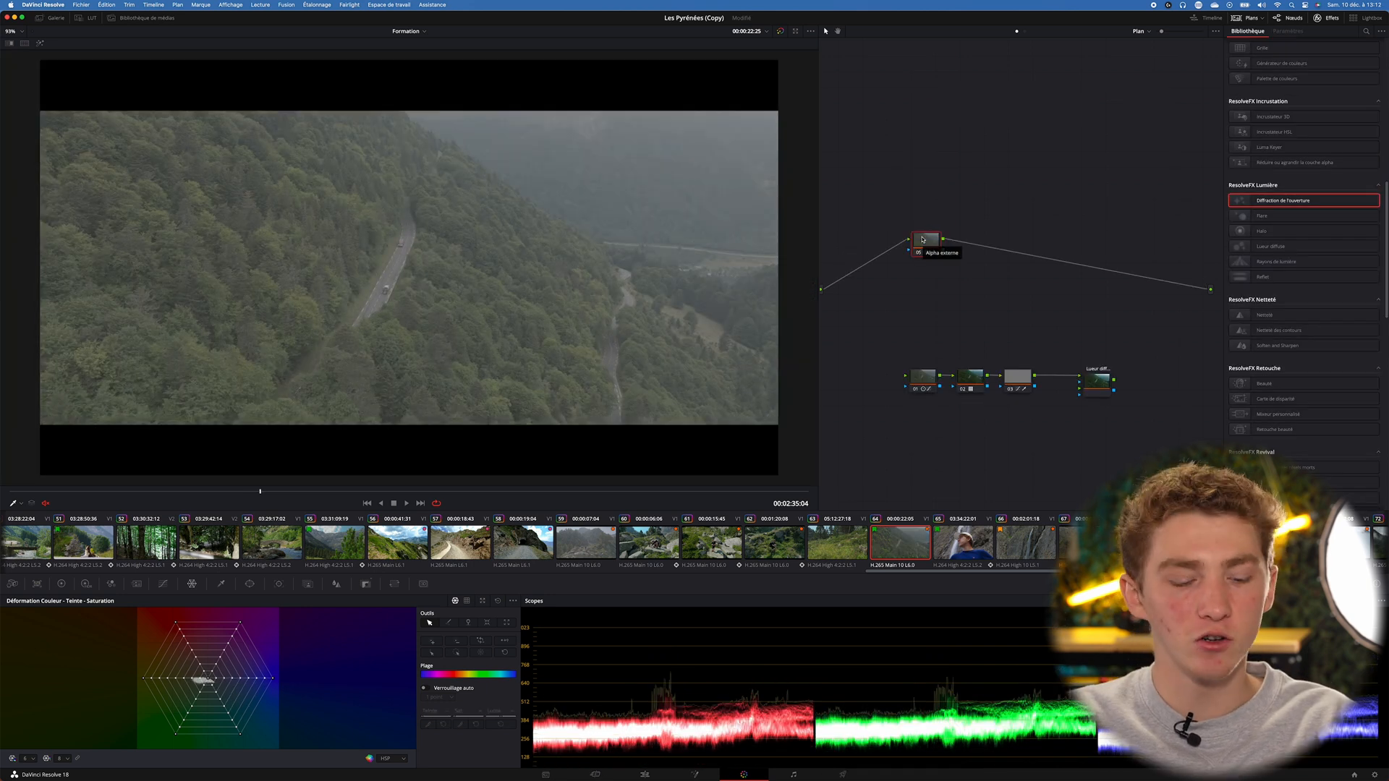
{"action": "key", "text": "alt+s"}
{"action": "left_click_drag", "start_coordinate": [969, 242], "coordinate": [926, 236]}
{"action": "scroll", "coordinate": [409, 268], "scroll_direction": "up", "scroll_amount": 1}
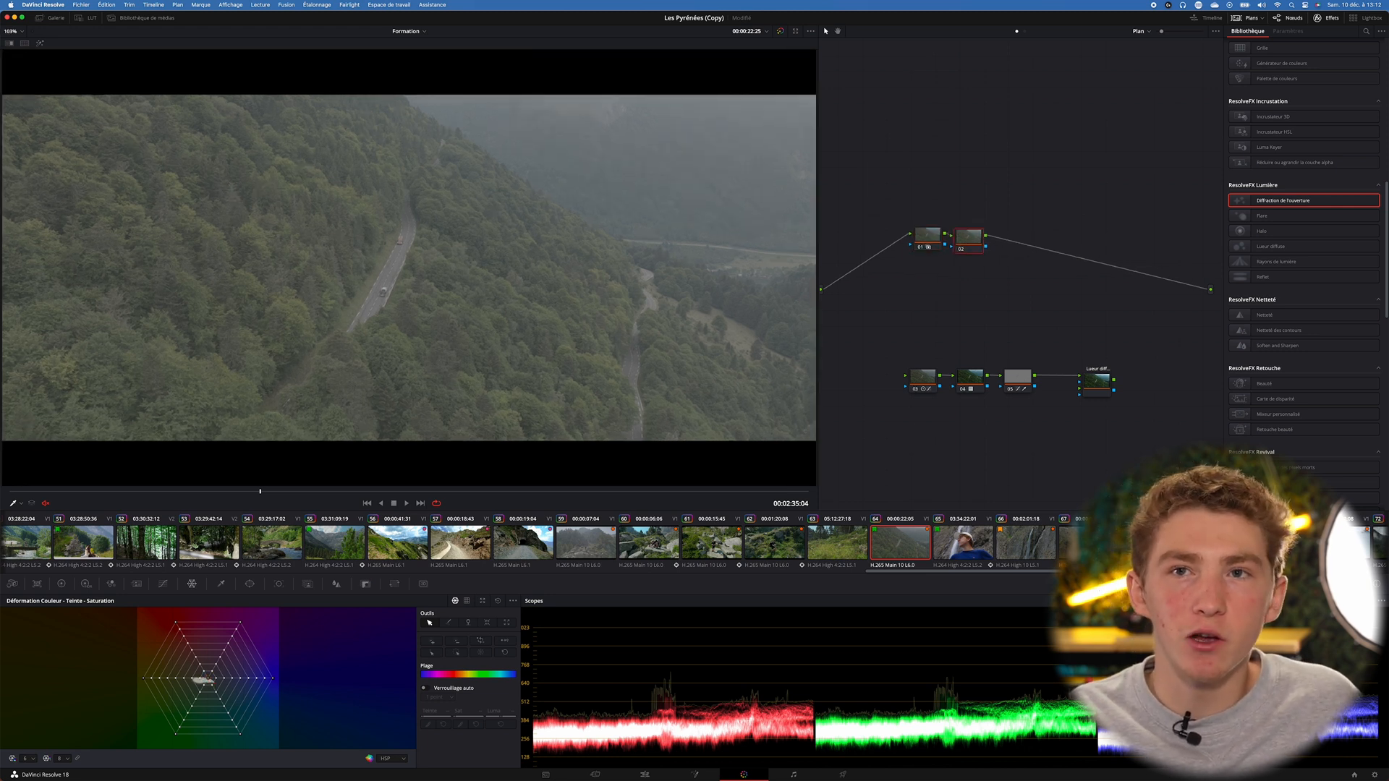
Apply the favourite DJI_X7_DLOG2Rec709 LUT to the second node and close the LUT browser
{"action": "left_click", "coordinate": [87, 18]}
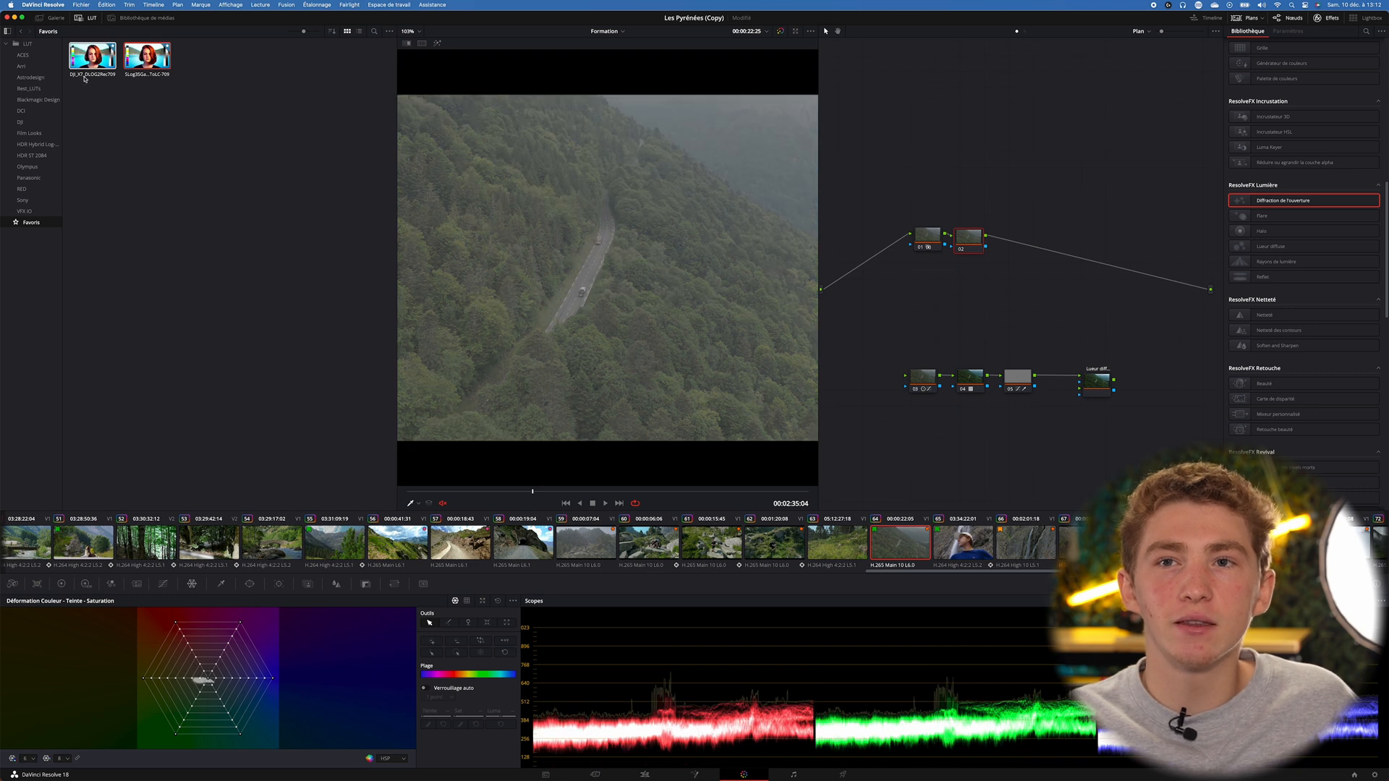
{"action": "left_click_drag", "start_coordinate": [92, 57], "coordinate": [959, 244]}
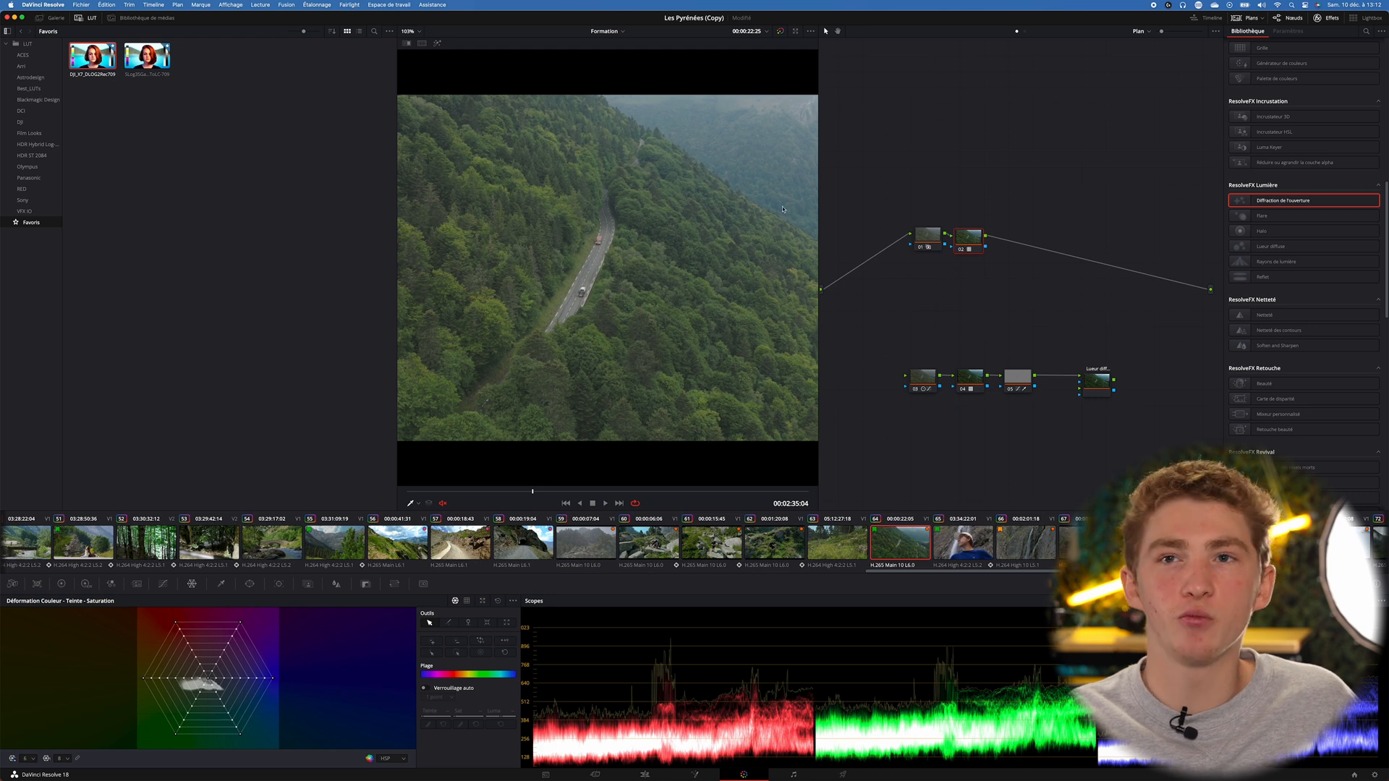
{"action": "left_click", "coordinate": [83, 18]}
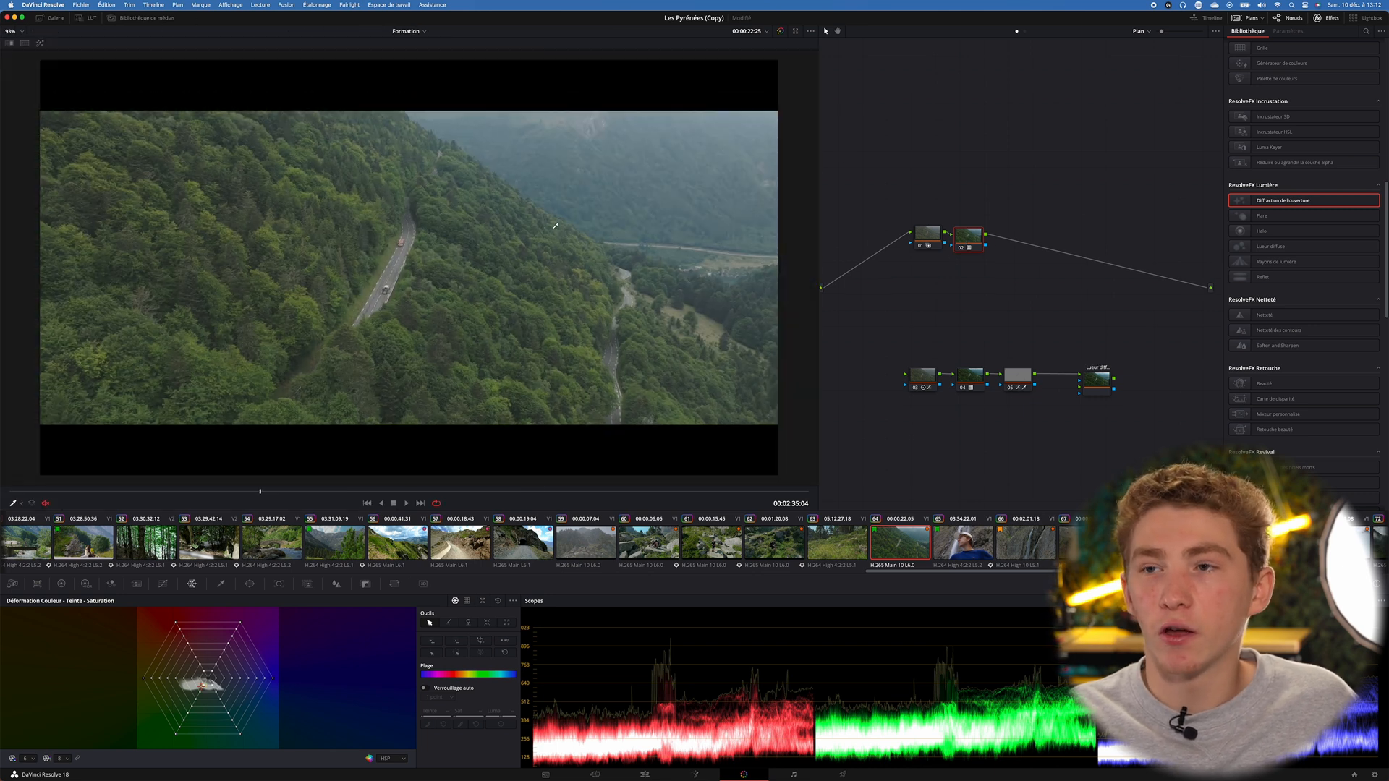
Space the first node away from the LUT node and set its contrast to 1.148 in the Log wheels
{"action": "left_click", "coordinate": [926, 238]}
{"action": "left_click_drag", "start_coordinate": [927, 243], "coordinate": [909, 244]}
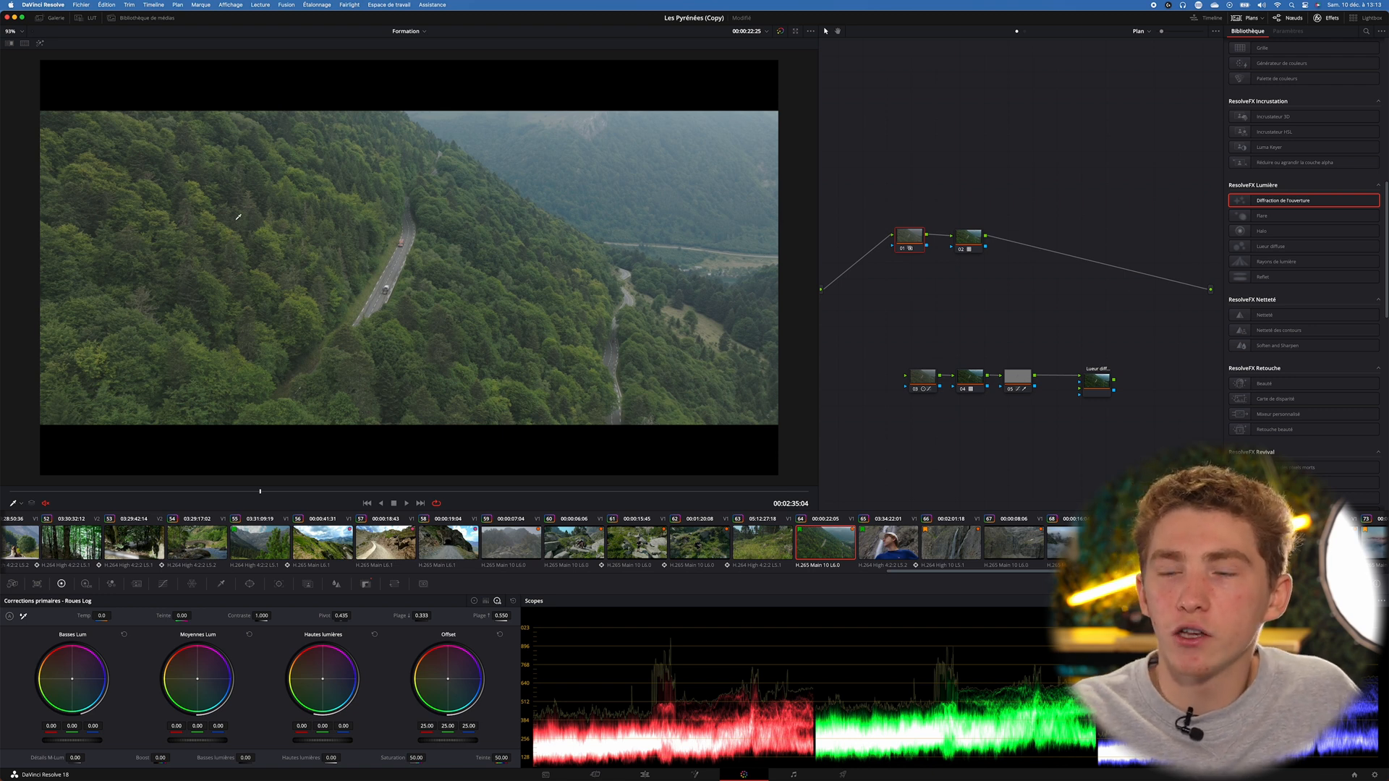
{"action": "scroll", "coordinate": [288, 182], "scroll_direction": "up", "scroll_amount": 1}
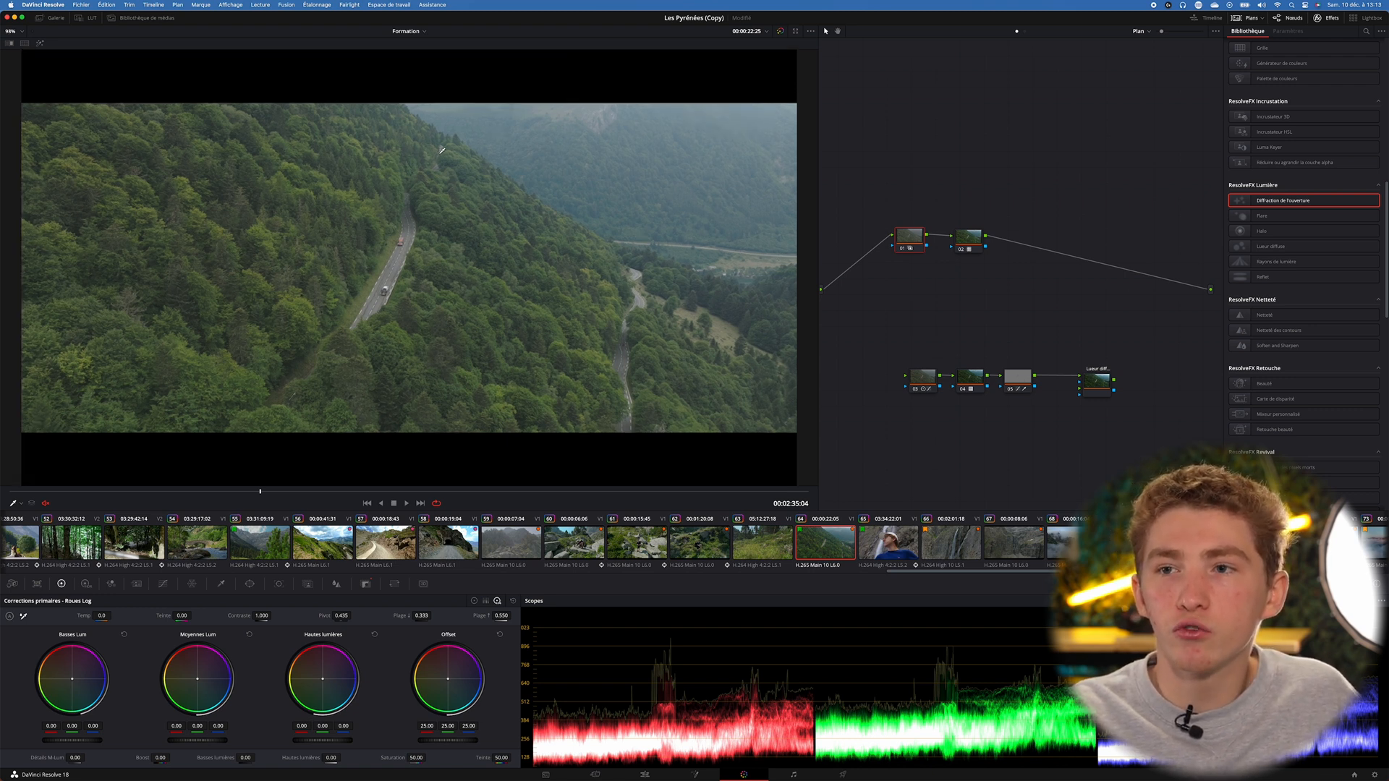
{"action": "scroll", "coordinate": [398, 259], "scroll_direction": "down", "scroll_amount": 1}
{"action": "scroll", "coordinate": [395, 282], "scroll_direction": "up", "scroll_amount": 1}
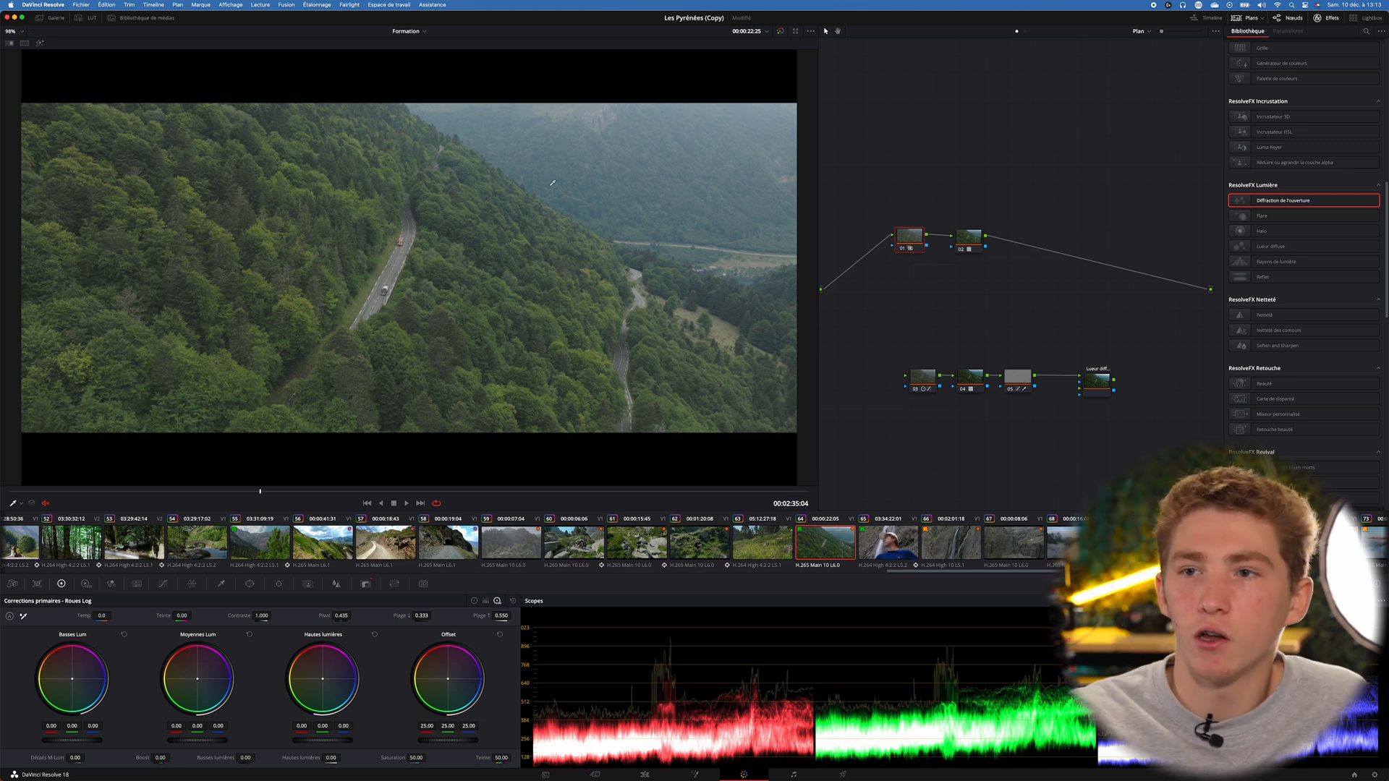
{"action": "left_click_drag", "start_coordinate": [261, 616], "coordinate": [367, 328]}
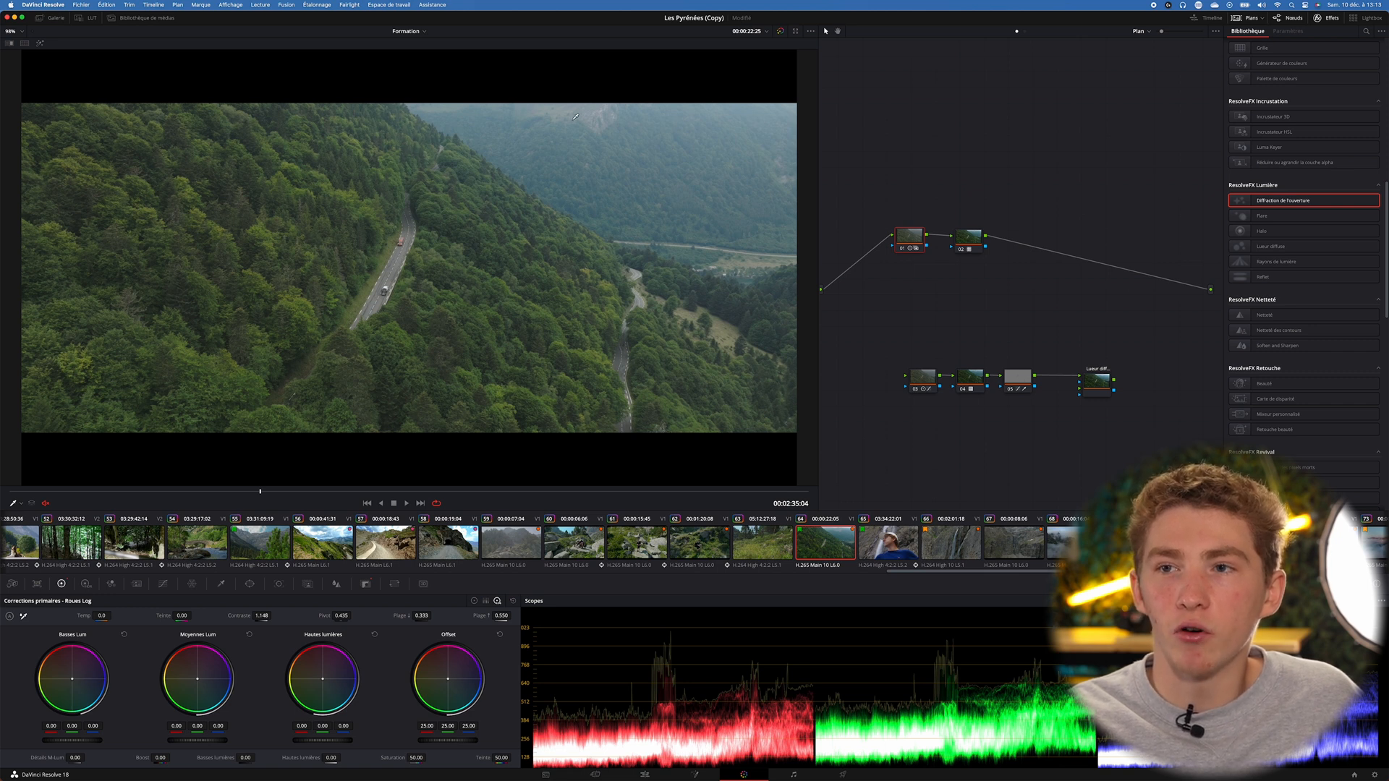
Shape the first node's custom curve with several anchor points, lifting the deep shadows and slightly raising the highlights
{"action": "left_click", "coordinate": [163, 585]}
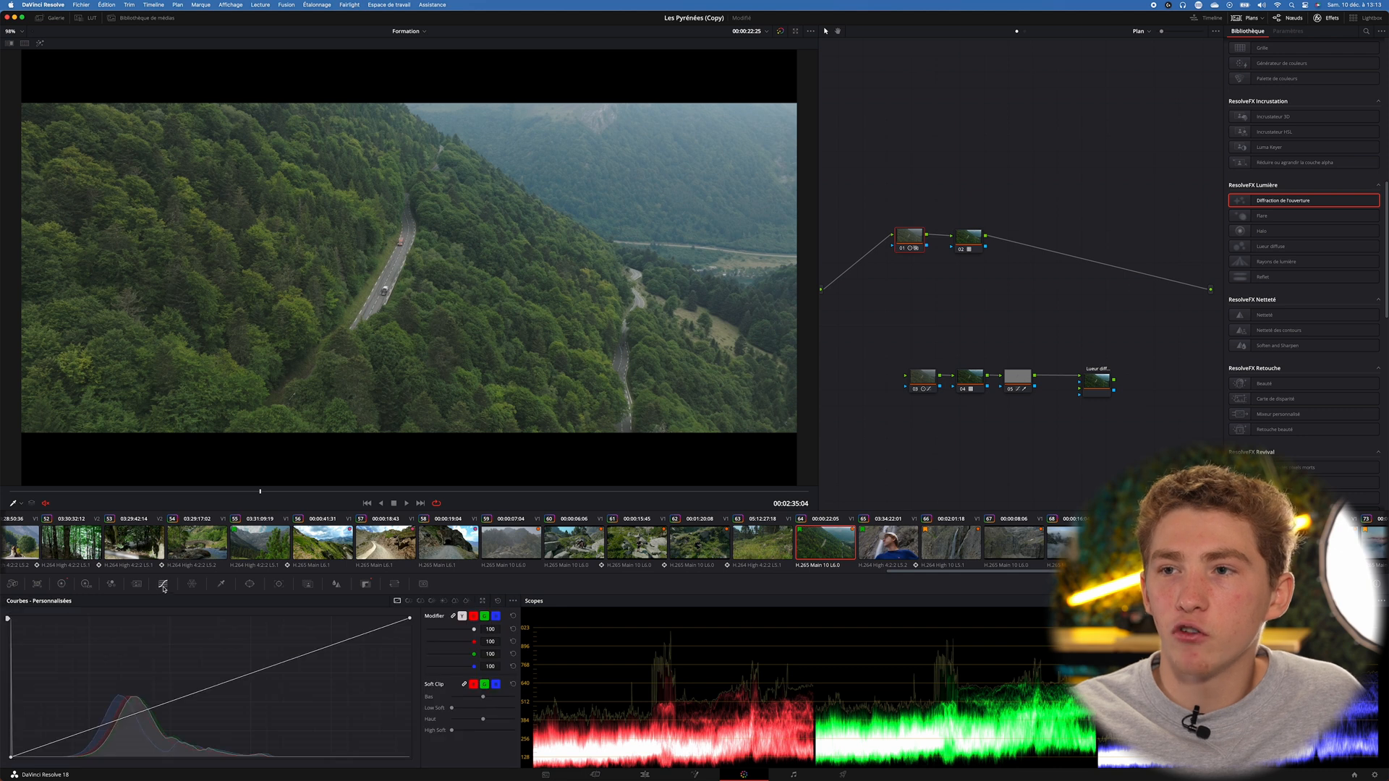
{"action": "scroll", "coordinate": [217, 543], "scroll_direction": "left", "scroll_amount": 2}
{"action": "scroll", "coordinate": [301, 471], "scroll_direction": "down", "scroll_amount": 1}
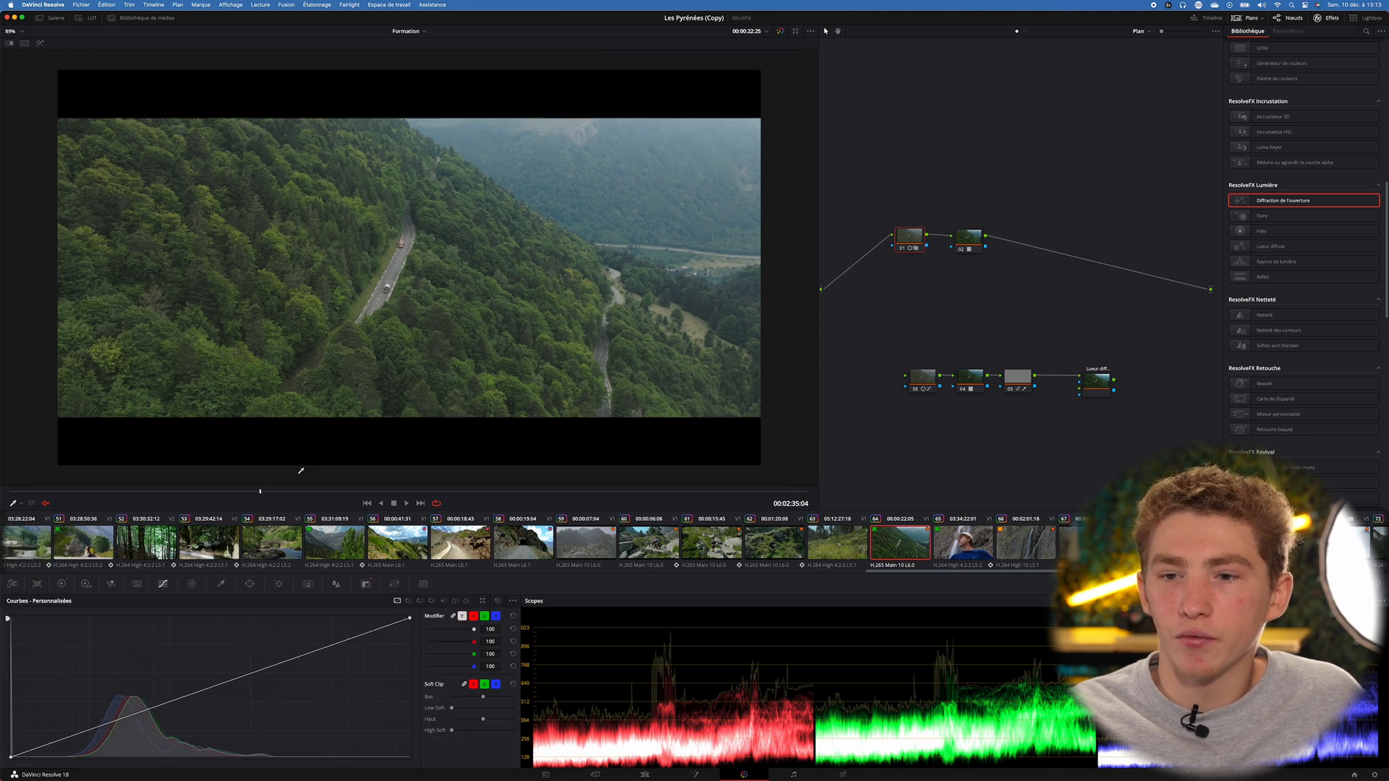
{"action": "left_click", "coordinate": [61, 584]}
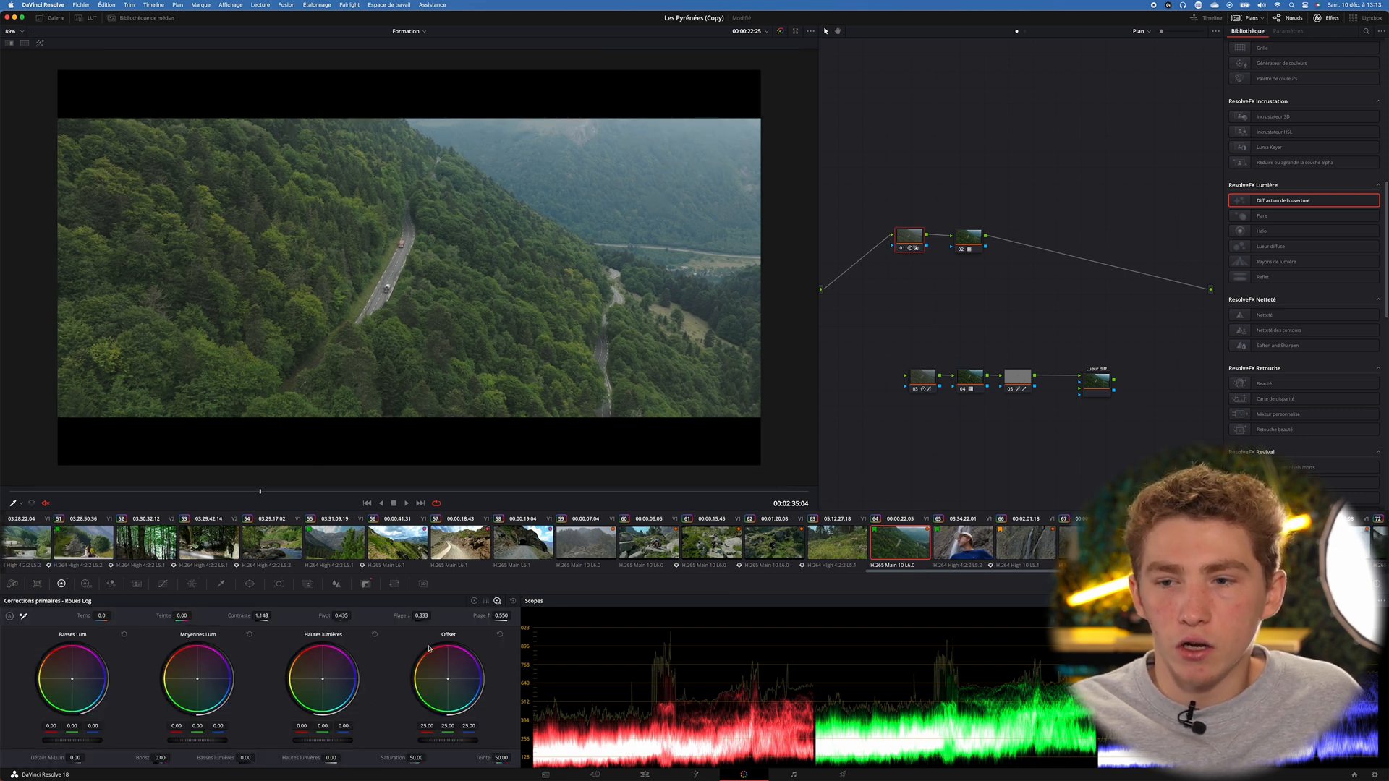
{"action": "left_click", "coordinate": [162, 584]}
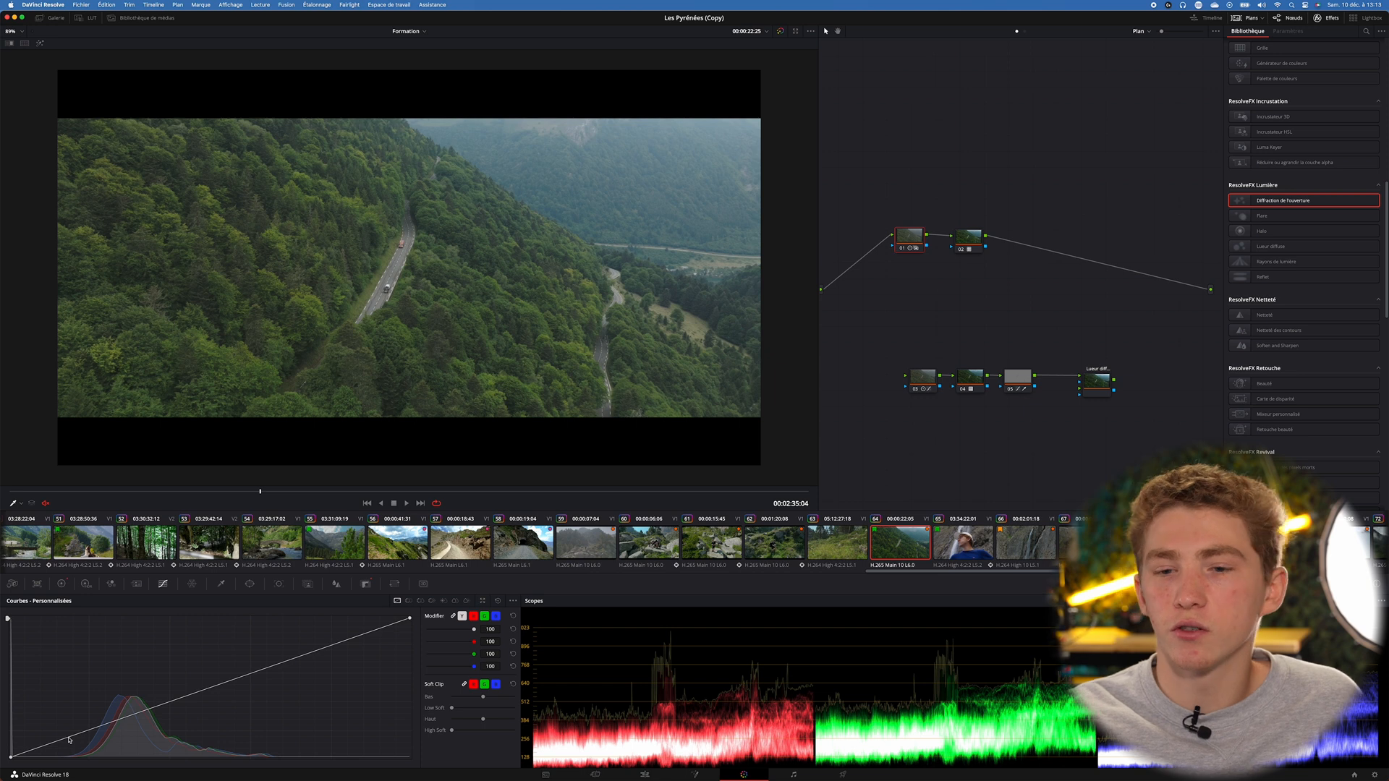
{"action": "left_click_drag", "start_coordinate": [68, 739], "coordinate": [99, 732]}
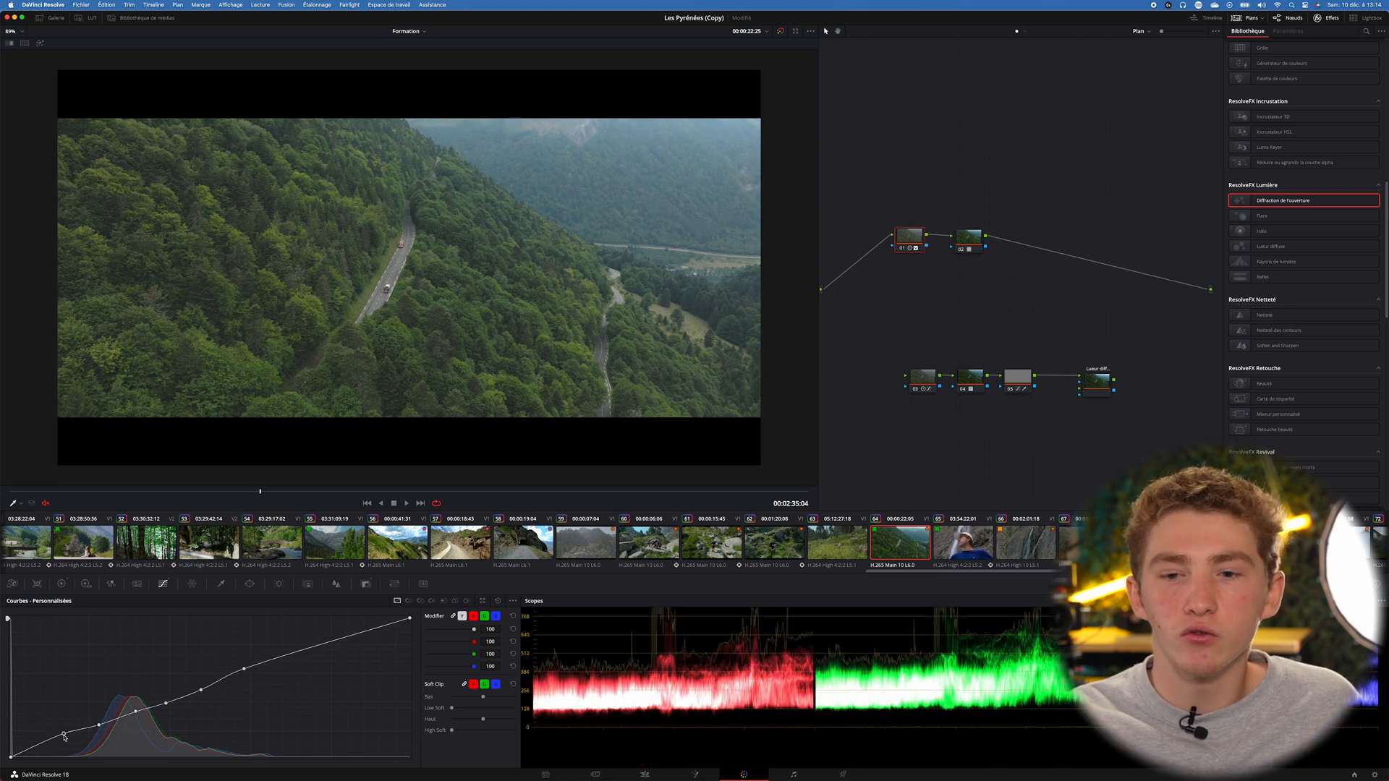
{"action": "left_click_drag", "start_coordinate": [64, 736], "coordinate": [59, 734]}
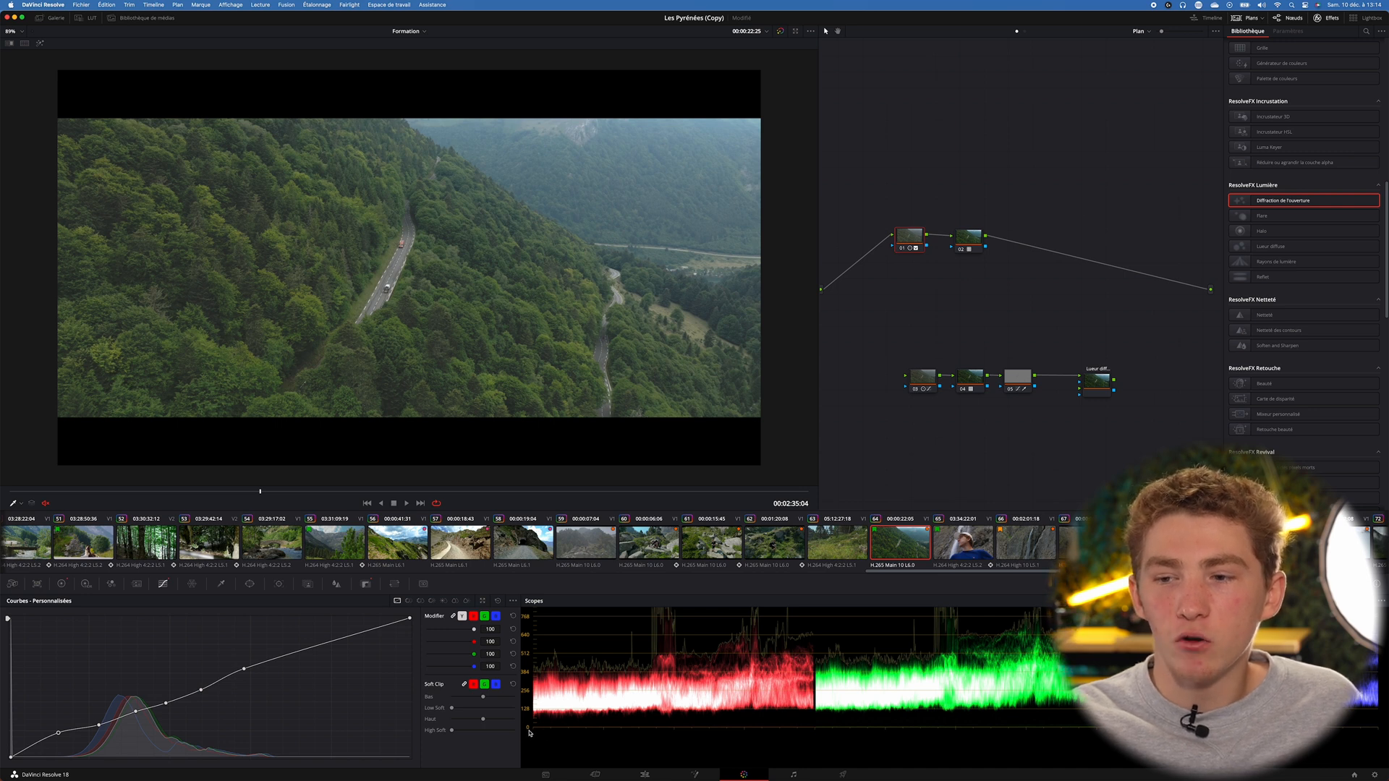
{"action": "scroll", "coordinate": [525, 702], "scroll_direction": "up", "scroll_amount": 3}
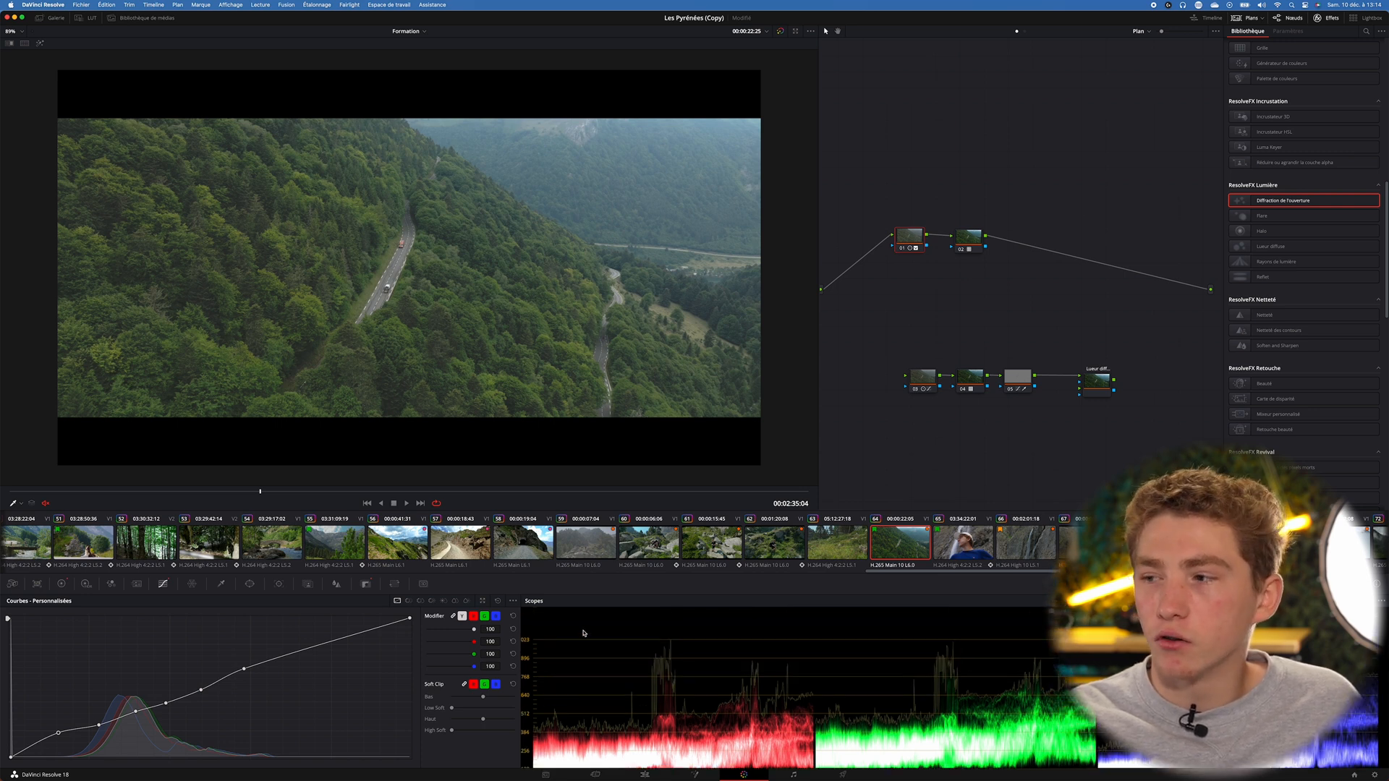
Try to crush the darkest shadows by lowering the lowest point of node 01's custom curve, and undo it
{"action": "scroll", "coordinate": [526, 637], "scroll_direction": "down", "scroll_amount": 2}
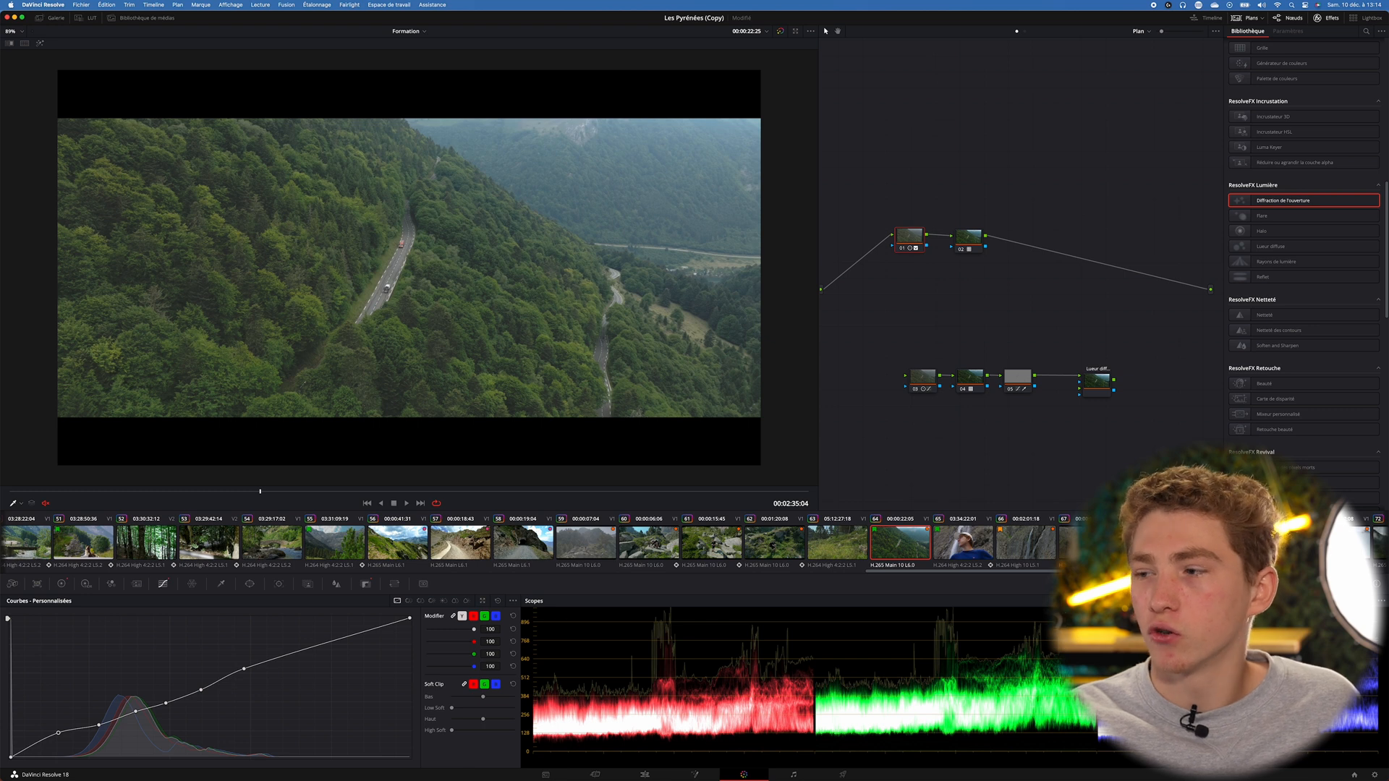
{"action": "left_click", "coordinate": [1335, 625]}
{"action": "left_click_drag", "start_coordinate": [664, 747], "coordinate": [578, 717]}
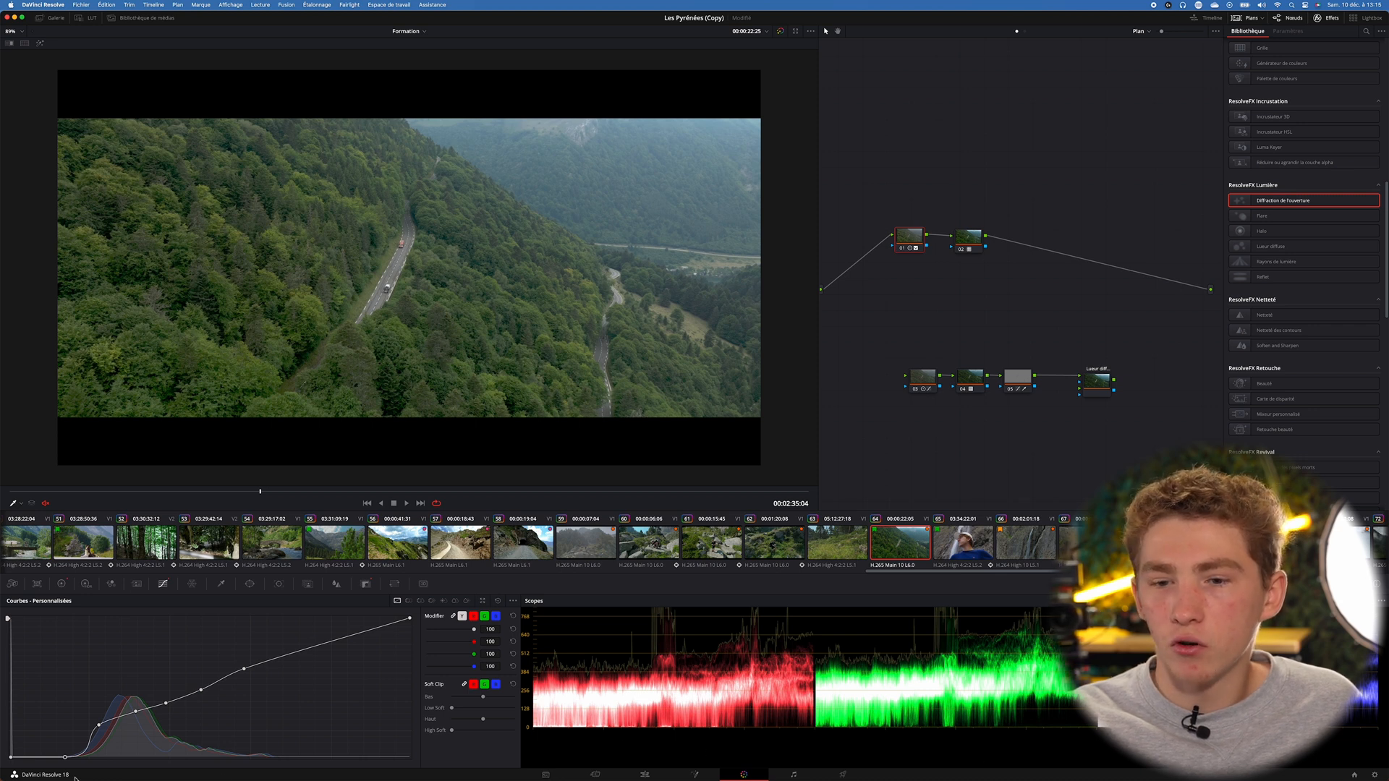
{"action": "left_click_drag", "start_coordinate": [65, 757], "coordinate": [63, 758]}
{"action": "scroll", "coordinate": [385, 394], "scroll_direction": "up", "scroll_amount": 2}
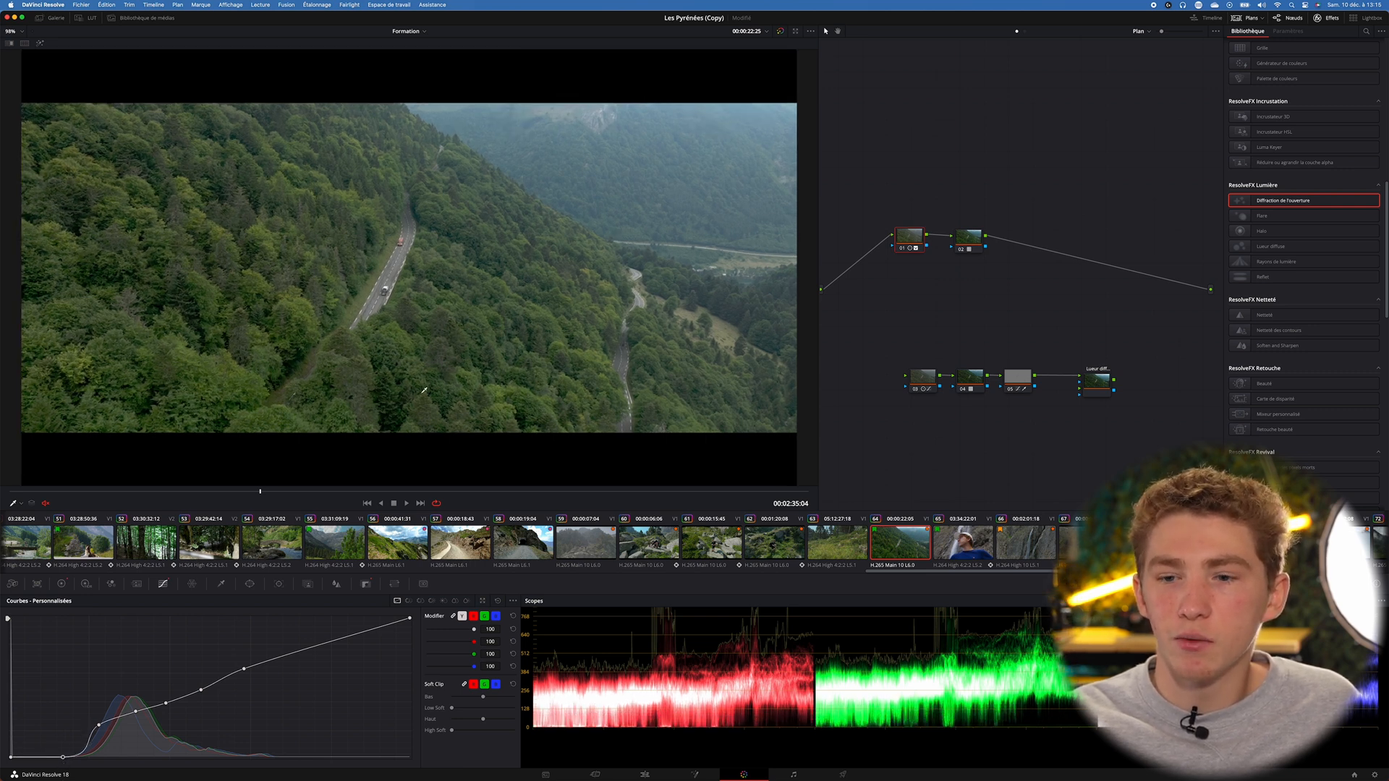
{"action": "scroll", "coordinate": [424, 390], "scroll_direction": "down", "scroll_amount": 2}
{"action": "key", "text": "super+z"}
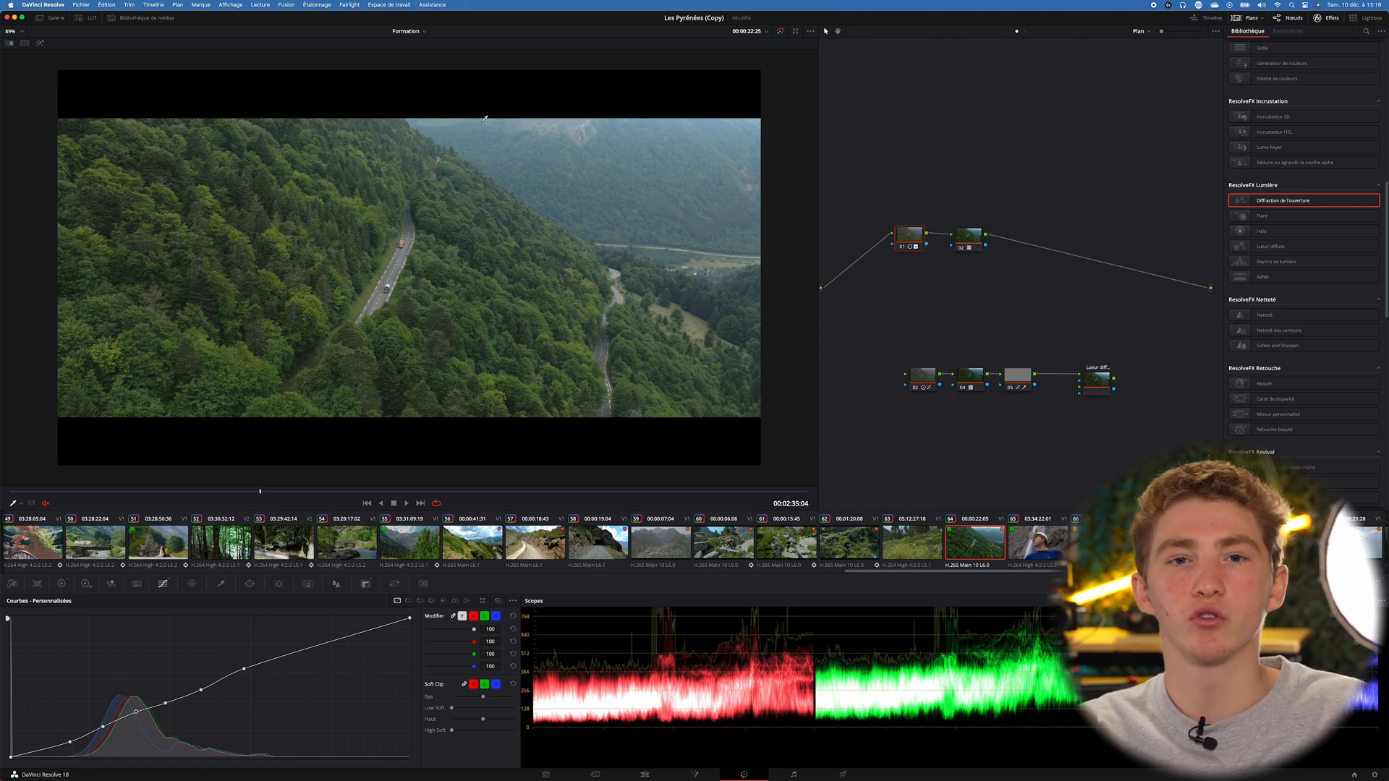
Add a serial node after node 02 and sample the road with the 3D qualifier
{"action": "key", "text": "alt+s"}
{"action": "scroll", "coordinate": [504, 137], "scroll_direction": "up", "scroll_amount": 1}
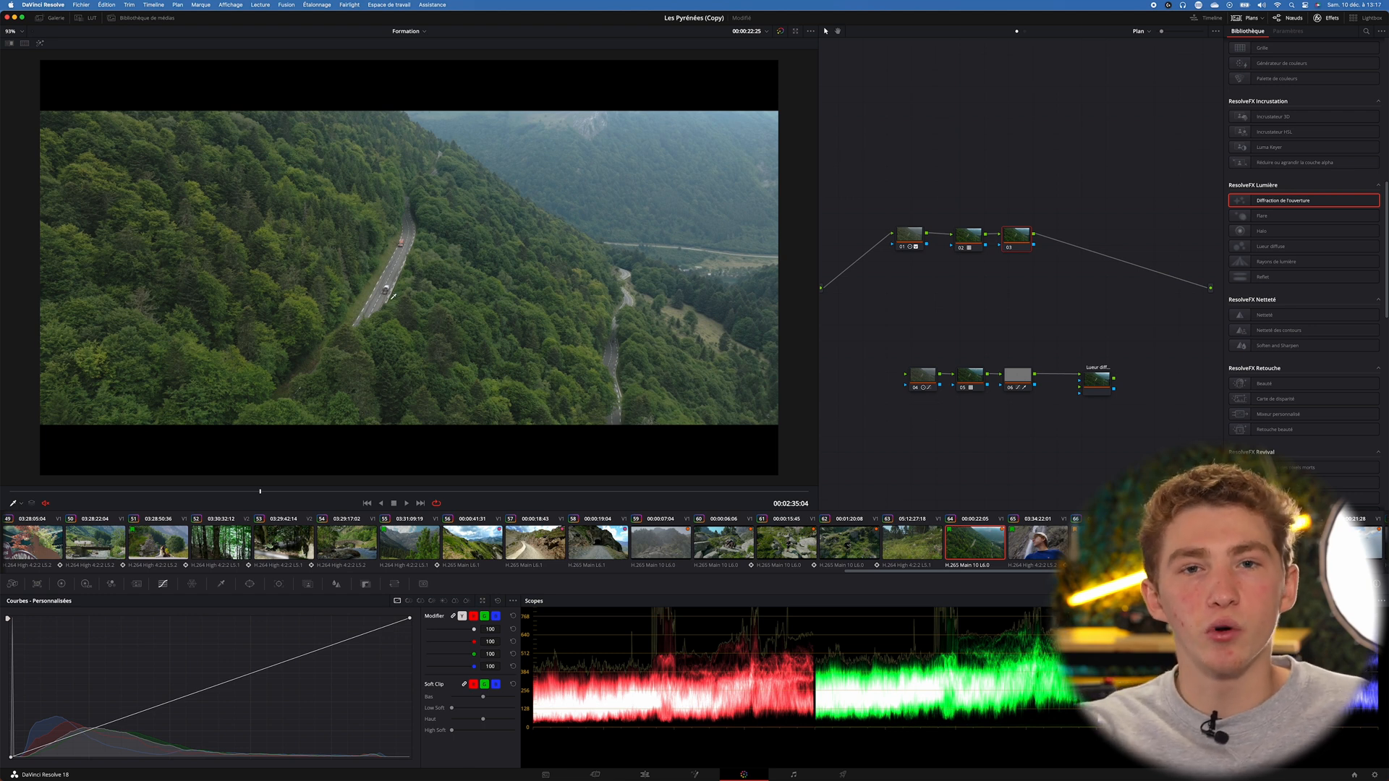
{"action": "left_click", "coordinate": [221, 584]}
{"action": "left_click", "coordinate": [499, 601]}
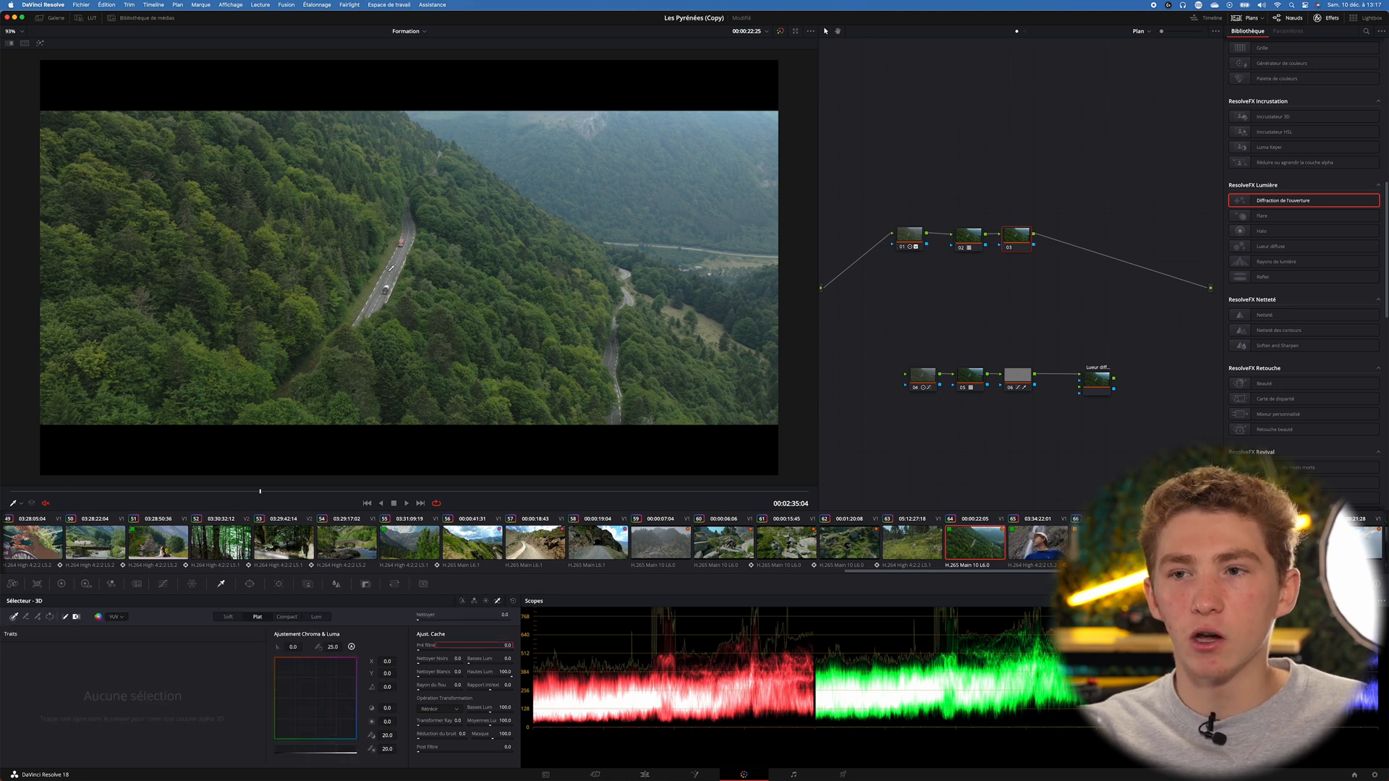
{"action": "left_click_drag", "start_coordinate": [391, 268], "coordinate": [394, 271]}
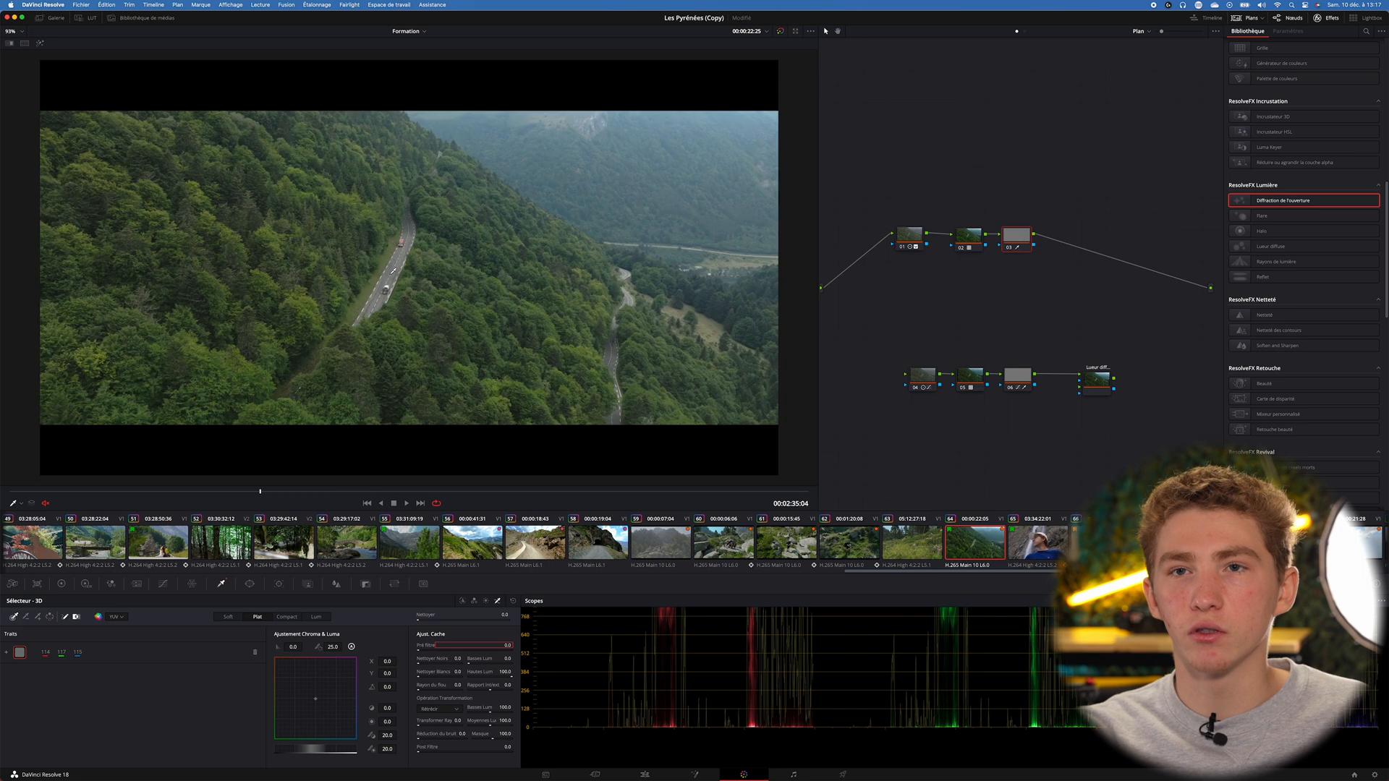
Refine the 3D qualifier on node 03 with extra strokes that add the road and exclude the surrounding forest
{"action": "left_click", "coordinate": [38, 617]}
{"action": "scroll", "coordinate": [123, 542], "scroll_direction": "left", "scroll_amount": 2}
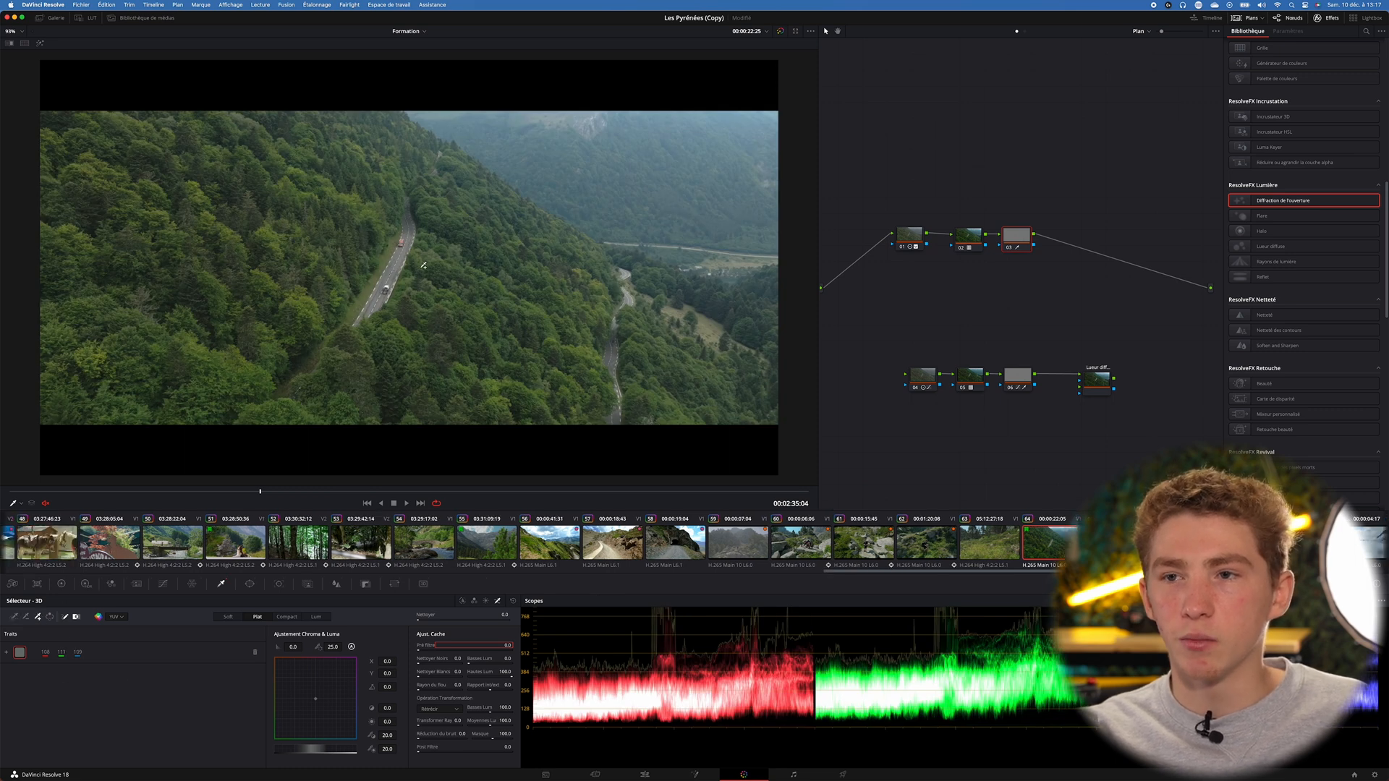
{"action": "left_click_drag", "start_coordinate": [402, 262], "coordinate": [415, 232]}
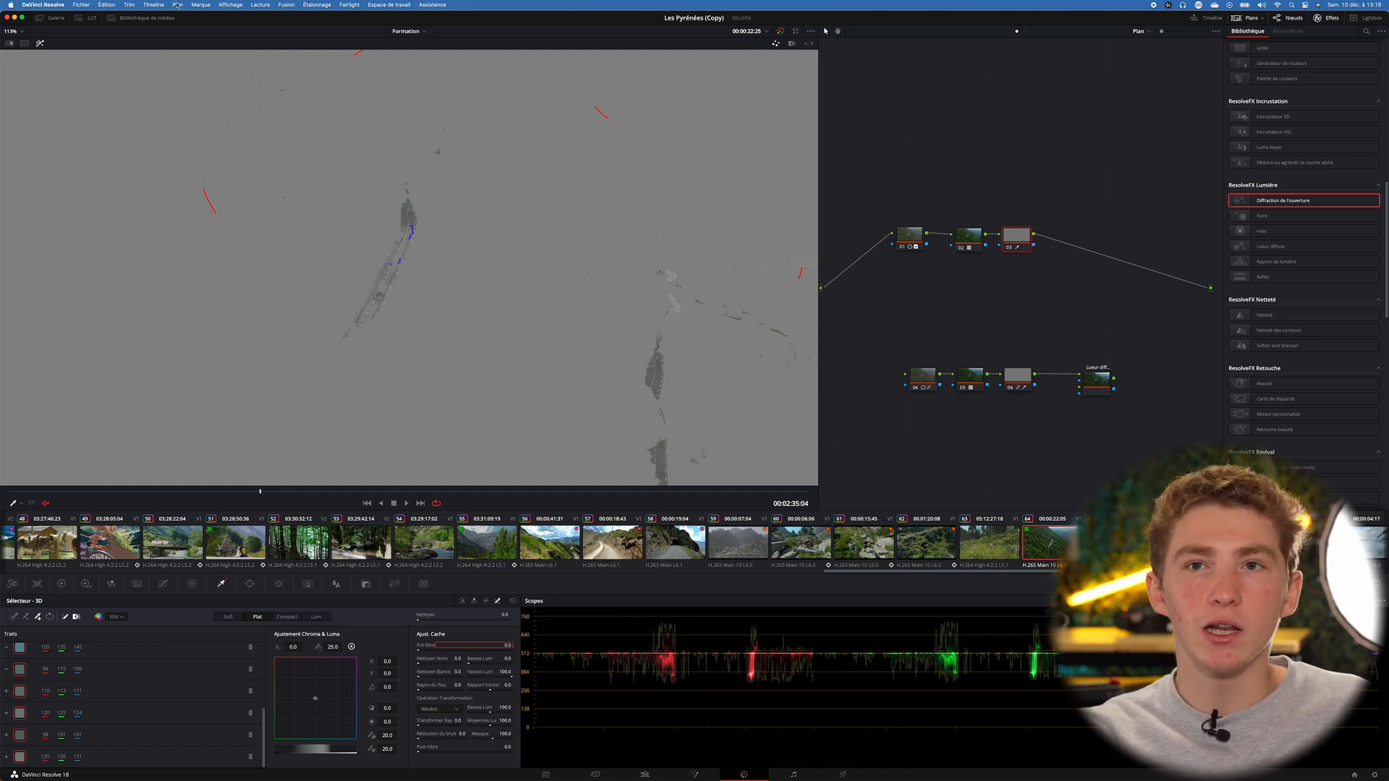
Examine the road selection of node 03 up close, first in highlight view and again as a black-and-white matte
{"action": "left_click", "coordinate": [40, 44]}
{"action": "left_click", "coordinate": [40, 44]}
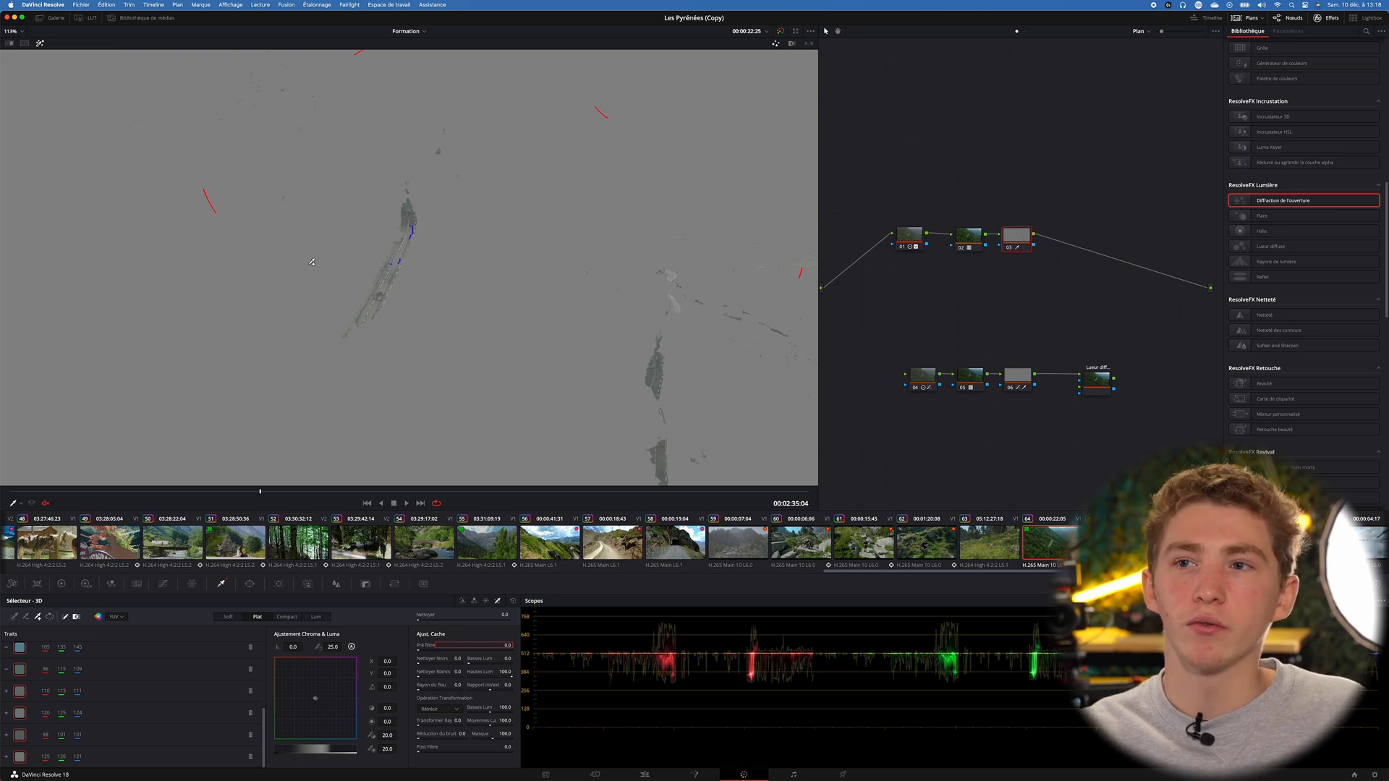
{"action": "scroll", "coordinate": [404, 243], "scroll_direction": "up", "scroll_amount": 8}
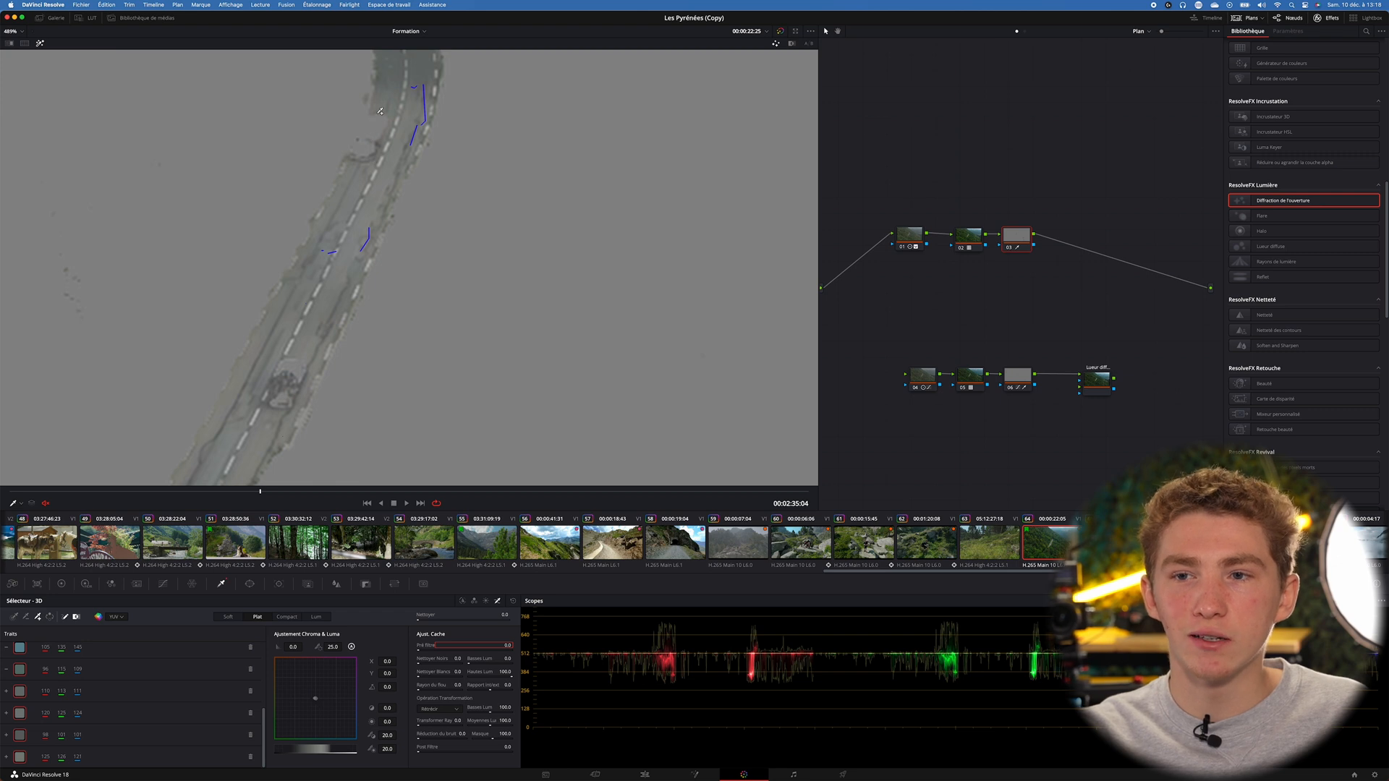
{"action": "scroll", "coordinate": [380, 111], "scroll_direction": "down", "scroll_amount": 10}
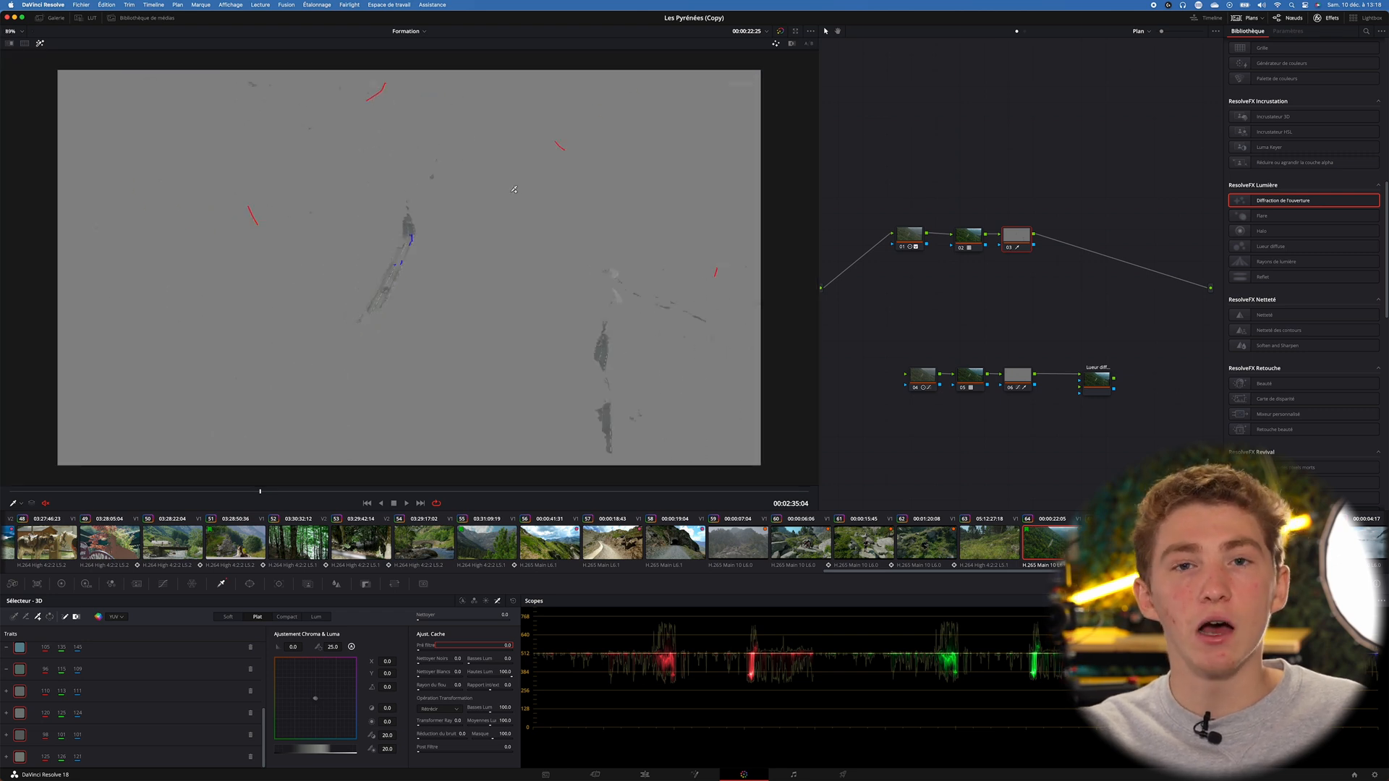
{"action": "scroll", "coordinate": [514, 190], "scroll_direction": "down", "scroll_amount": 1}
{"action": "scroll", "coordinate": [65, 96], "scroll_direction": "up", "scroll_amount": 3}
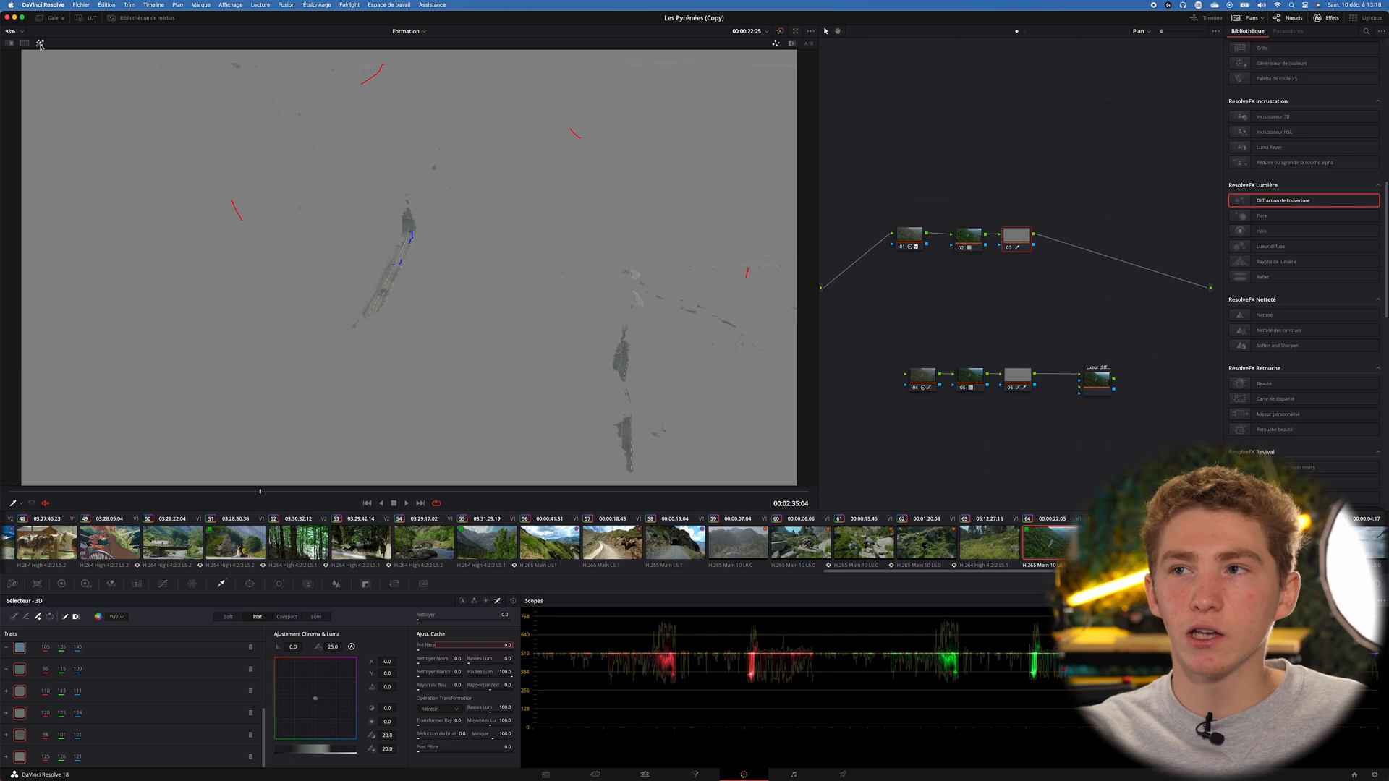
{"action": "left_click", "coordinate": [793, 45]}
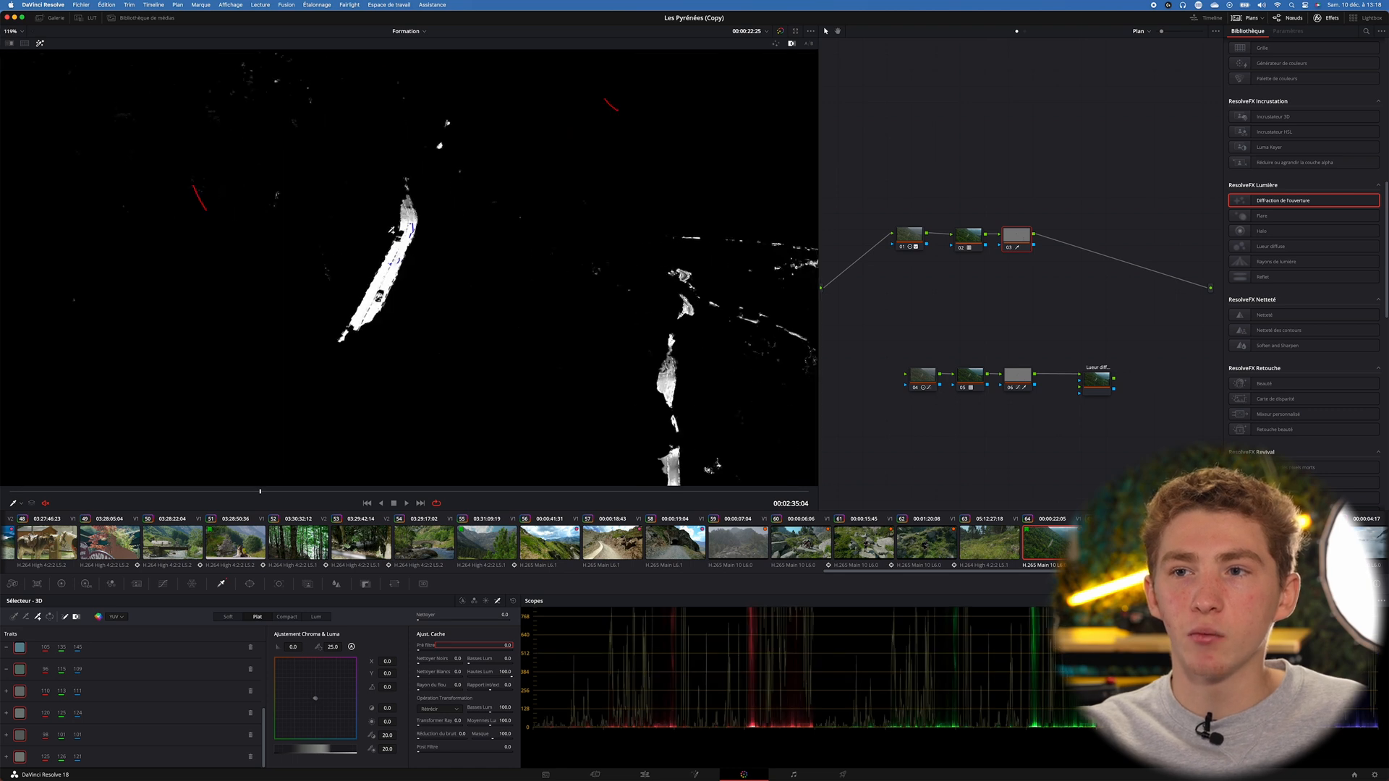
{"action": "scroll", "coordinate": [358, 263], "scroll_direction": "down", "scroll_amount": 4}
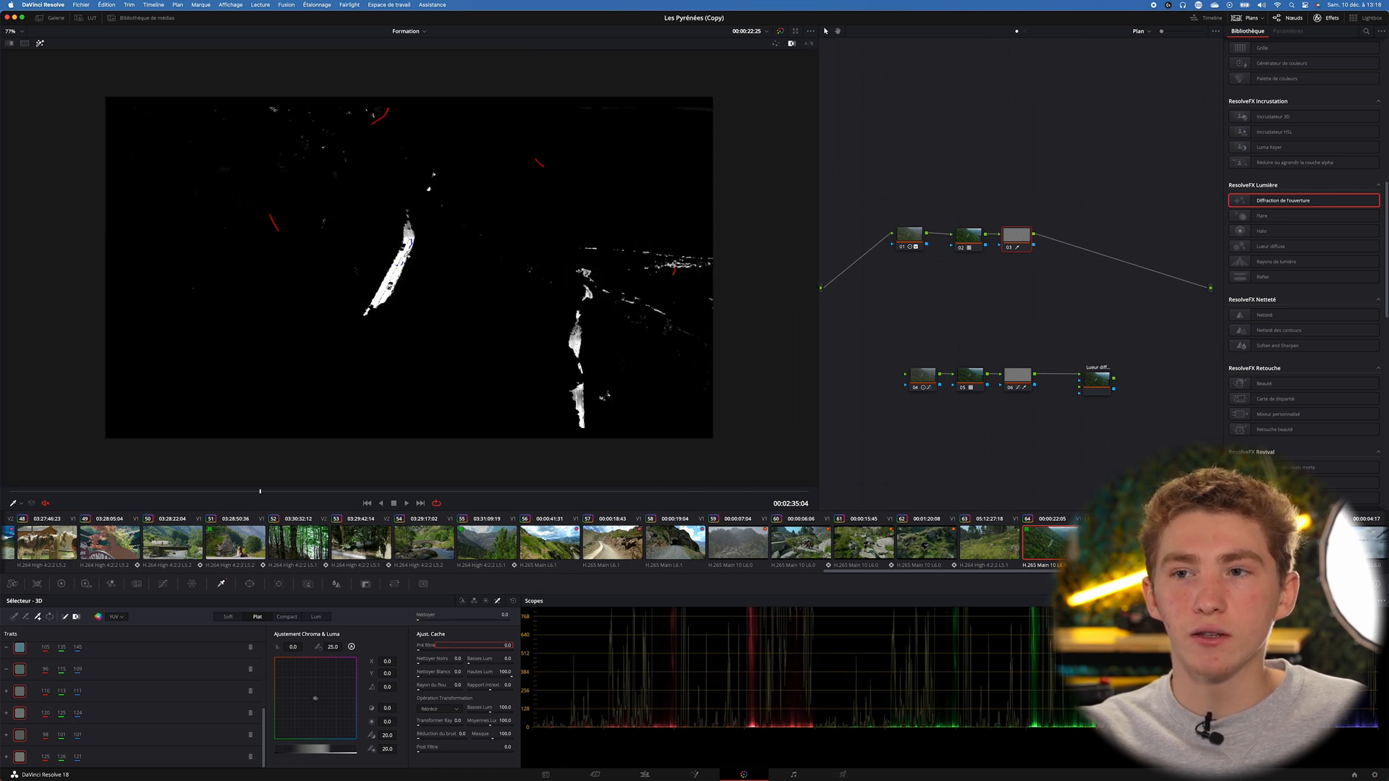
{"action": "scroll", "coordinate": [400, 265], "scroll_direction": "up", "scroll_amount": 10}
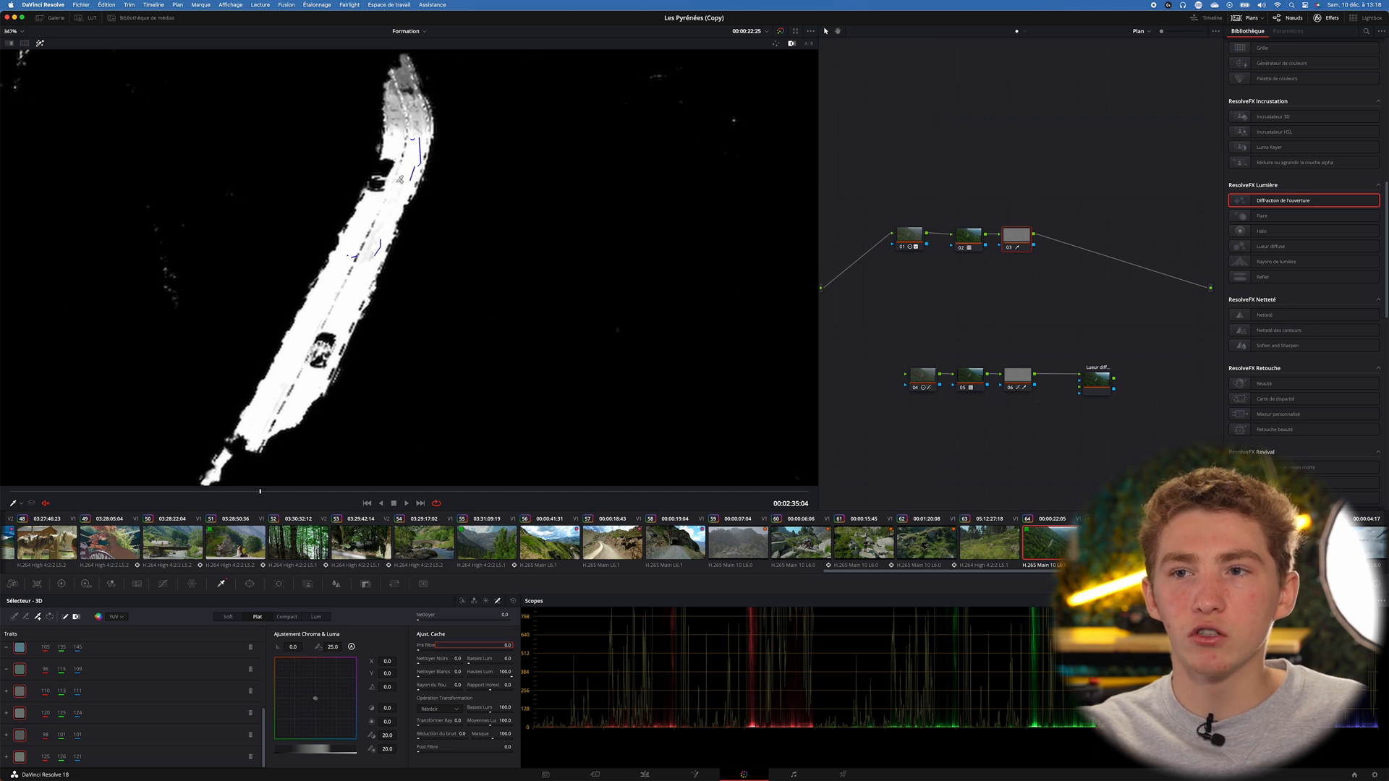
{"action": "scroll", "coordinate": [399, 179], "scroll_direction": "down", "scroll_amount": 1}
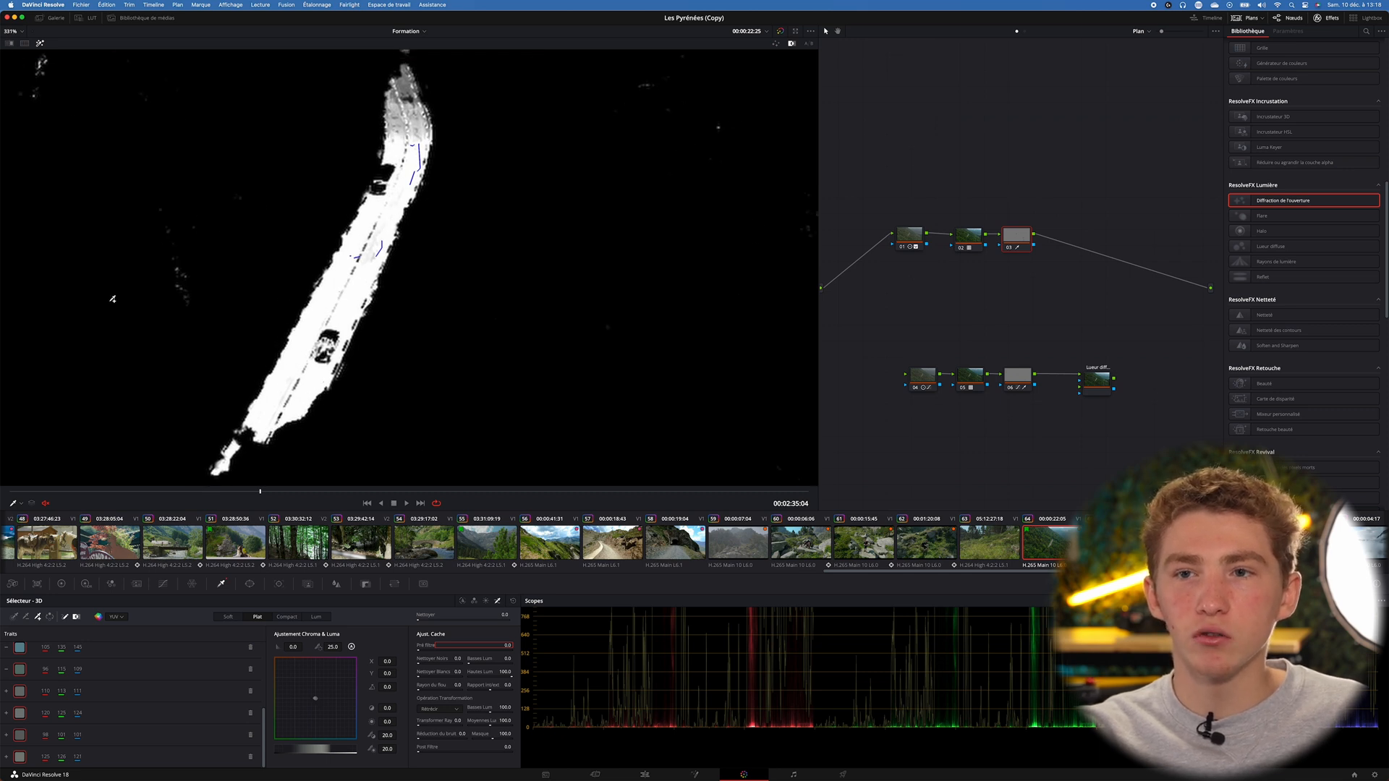
Lift the shadows of the qualified road with node 03's custom curve
{"action": "scroll", "coordinate": [213, 273], "scroll_direction": "down", "scroll_amount": 4}
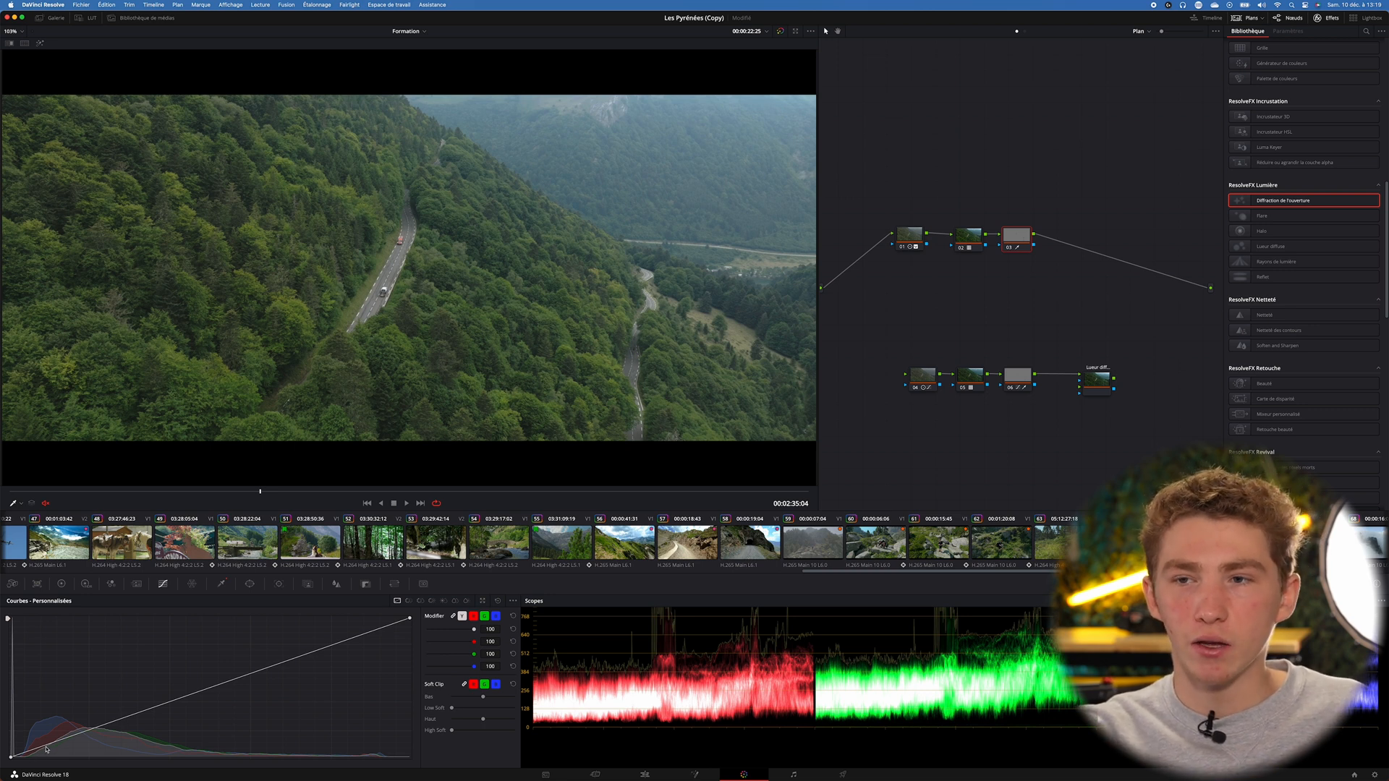
{"action": "left_click_drag", "start_coordinate": [48, 744], "coordinate": [53, 737]}
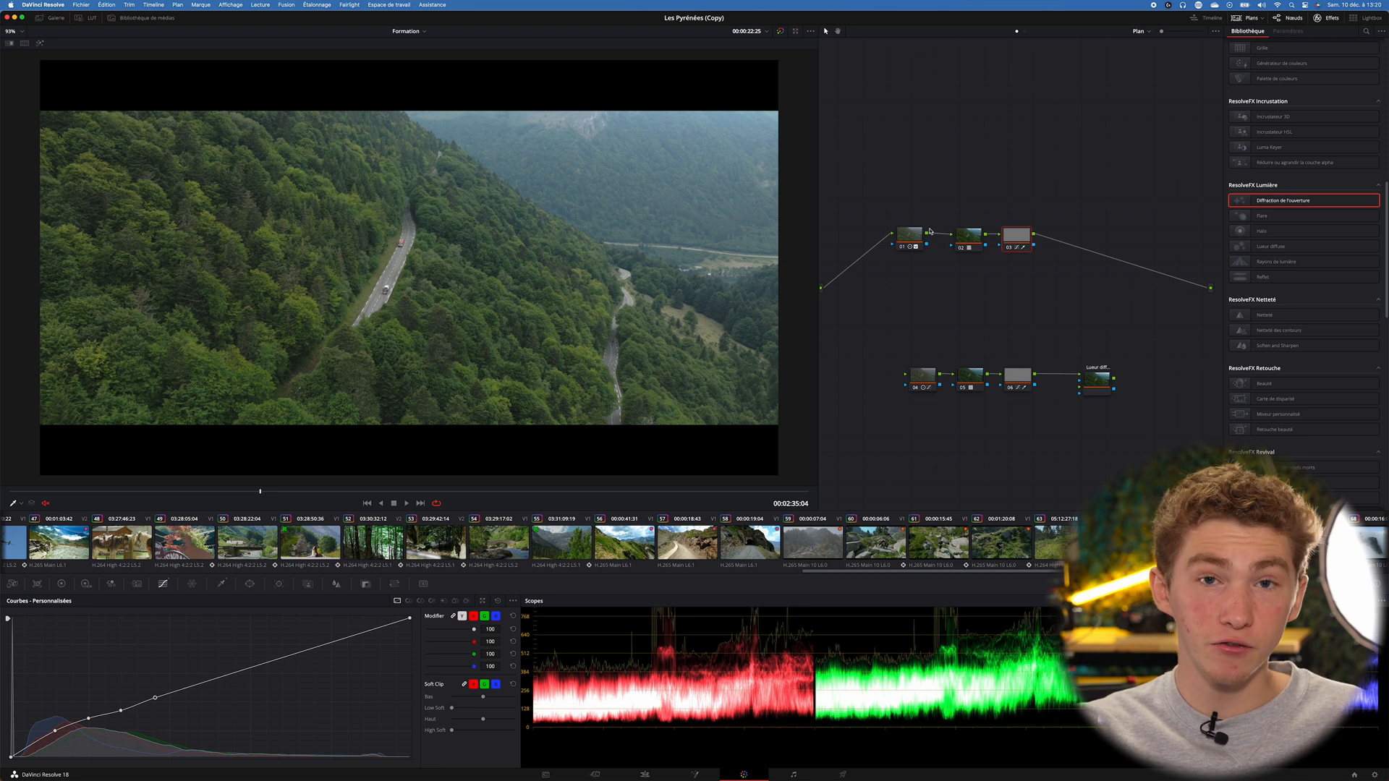
Insert the ResolveFX Lueur diffuse effect as its own node between node 03 and the output
{"action": "left_click", "coordinate": [1329, 18]}
{"action": "left_click", "coordinate": [1329, 18]}
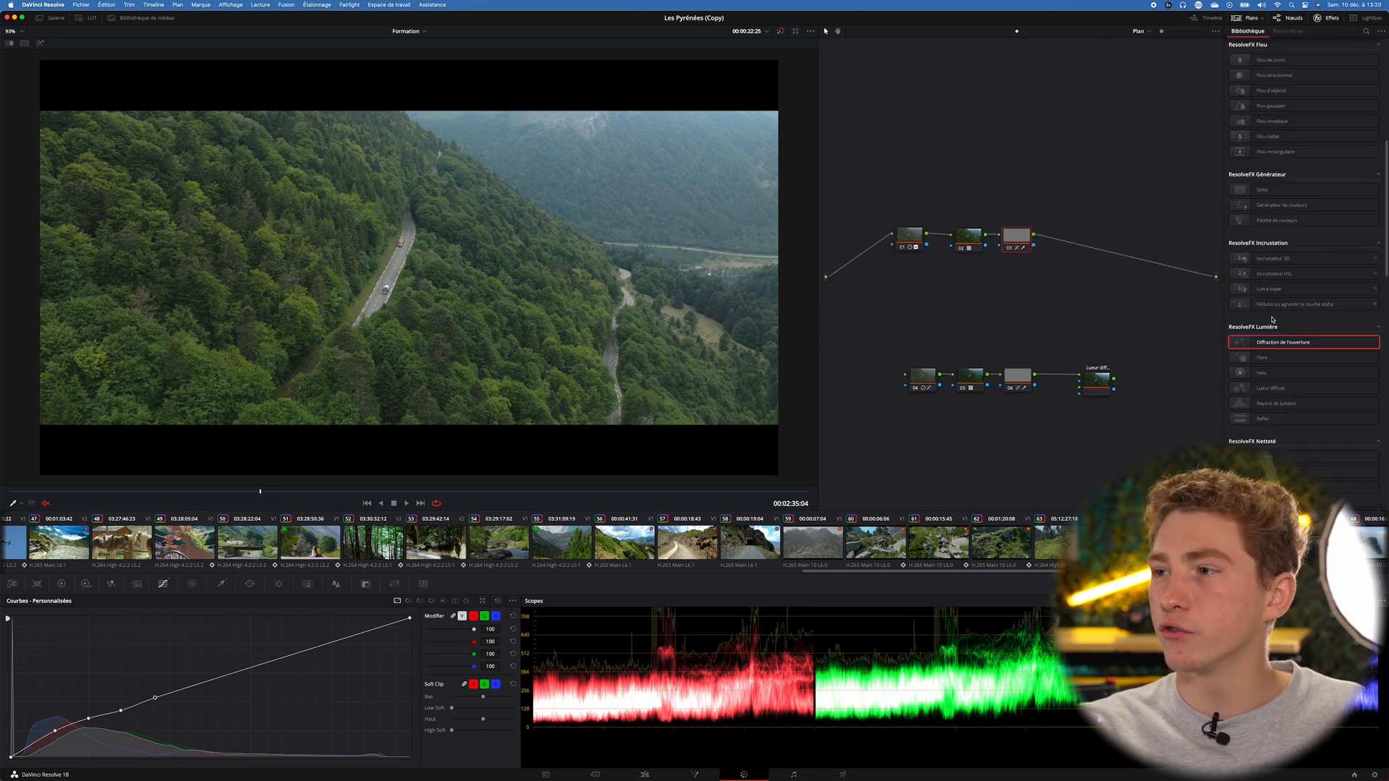
{"action": "scroll", "coordinate": [1265, 289], "scroll_direction": "down", "scroll_amount": 5}
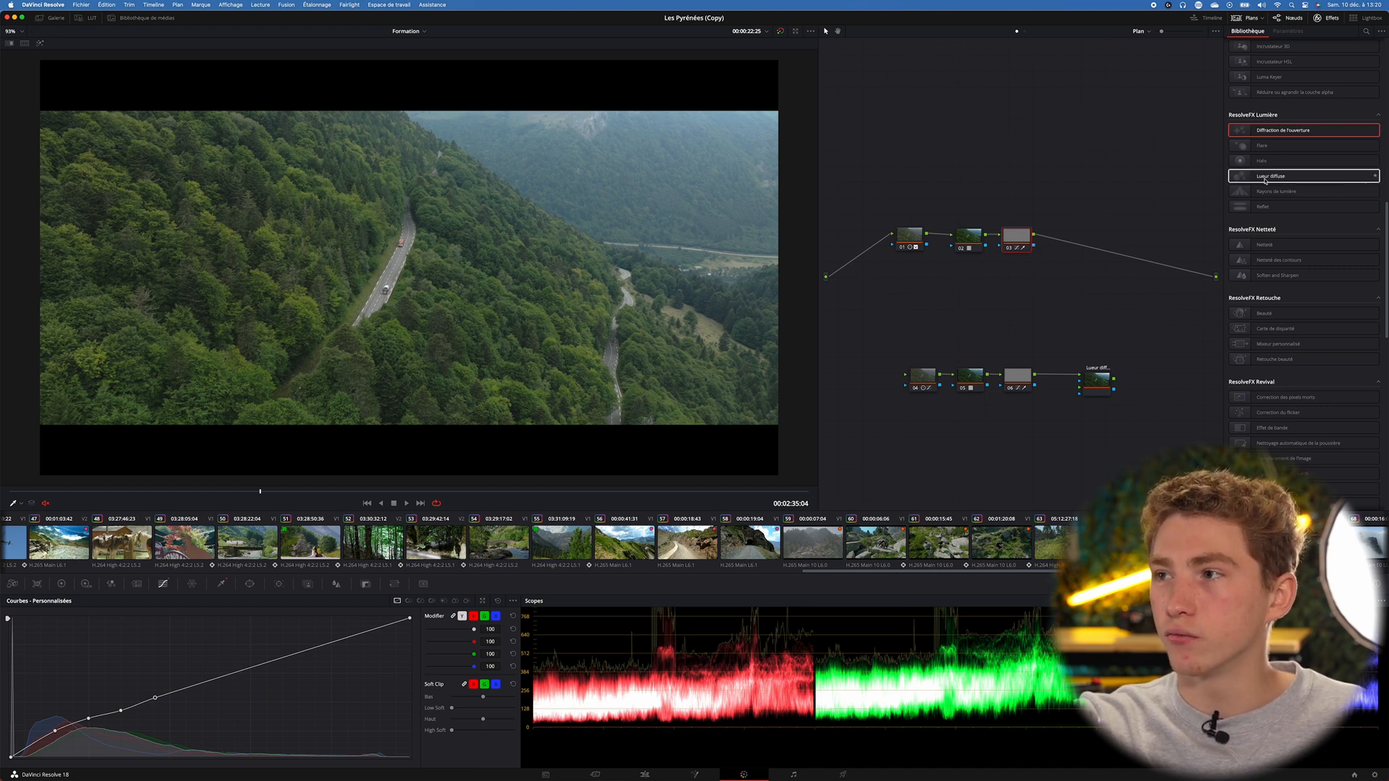
{"action": "left_click_drag", "start_coordinate": [1265, 180], "coordinate": [1110, 255]}
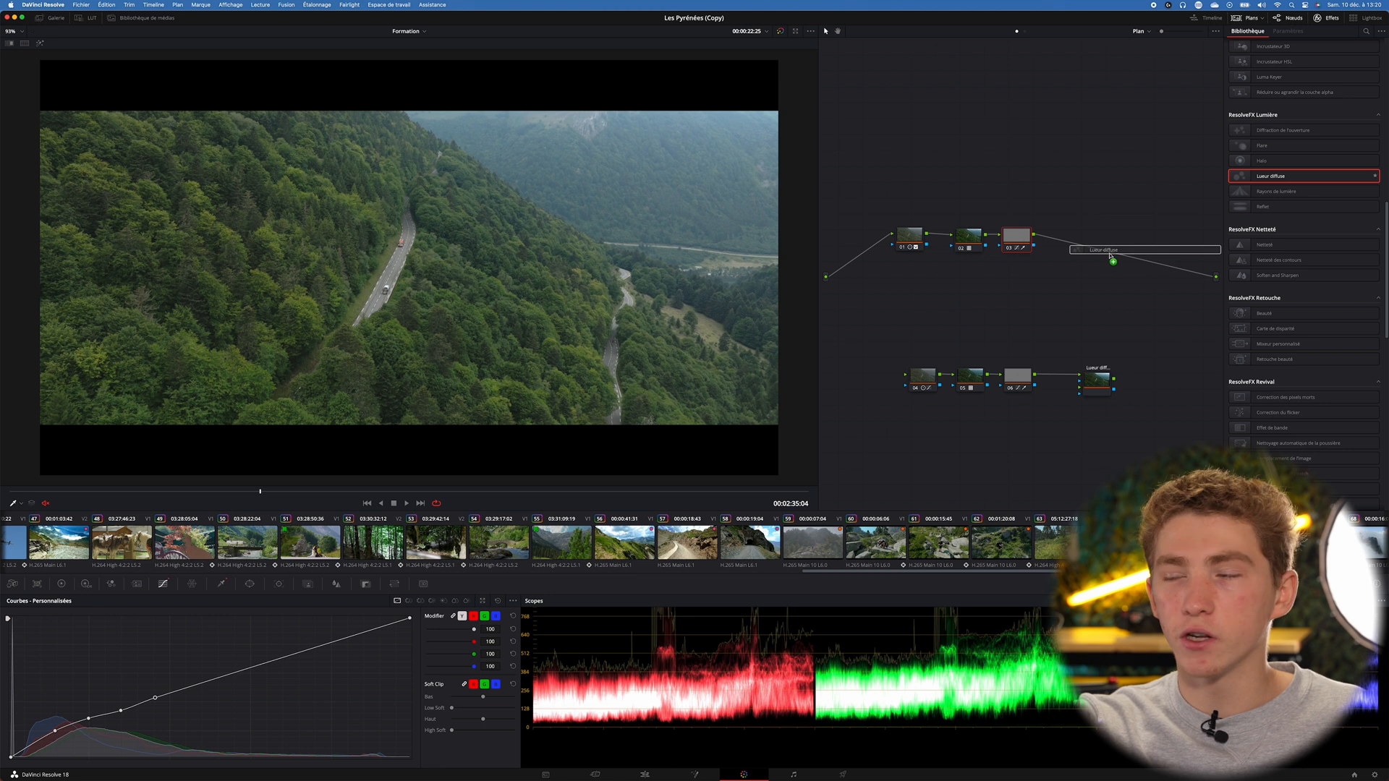
{"action": "mouse_move", "coordinate": [1111, 256]}
{"action": "left_mouse_down"}
{"action": "mouse_move", "coordinate": [1107, 226]}
{"action": "mouse_move", "coordinate": [1087, 249]}
{"action": "left_mouse_up"}
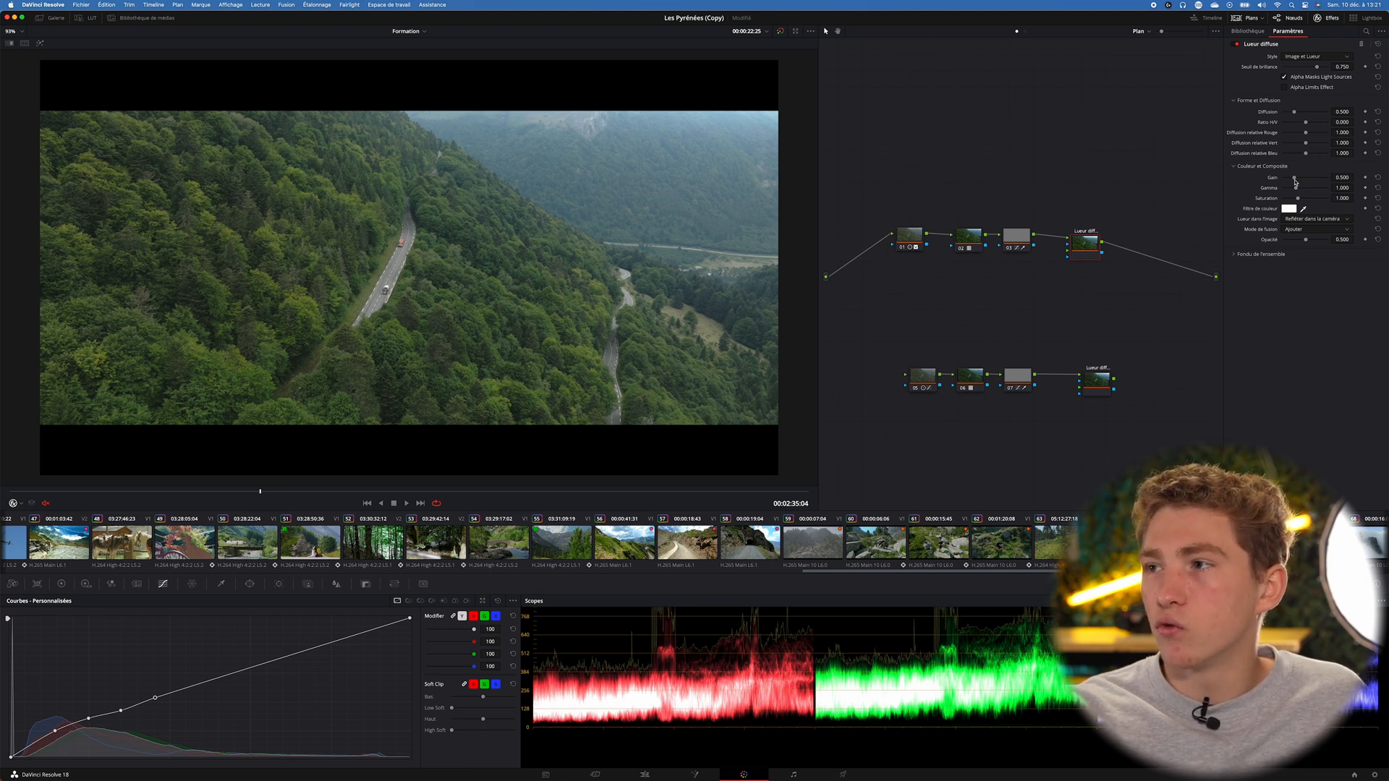
Raise the Gain of the Lueur diffuse effect slightly
{"action": "mouse_move", "coordinate": [1296, 181]}
{"action": "left_mouse_down"}
{"action": "mouse_move", "coordinate": [1346, 182]}
{"action": "mouse_move", "coordinate": [1300, 182]}
{"action": "left_mouse_up"}
{"action": "scroll", "coordinate": [550, 293], "scroll_direction": "down", "scroll_amount": 1}
{"action": "scroll", "coordinate": [550, 293], "scroll_direction": "up", "scroll_amount": 1}
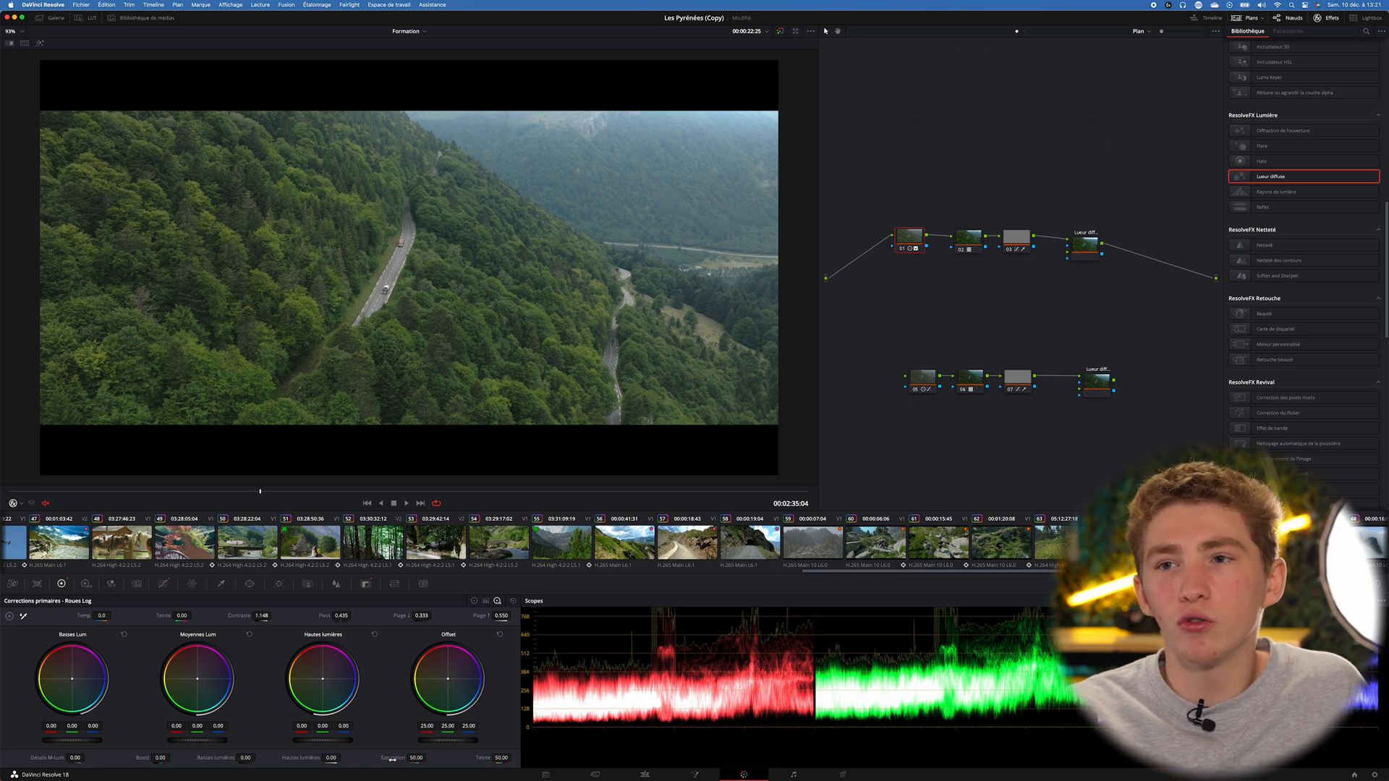
Set node 01's contrast to 1.152, offset to 25.25 and saturation to 60.70
{"action": "scroll", "coordinate": [138, 218], "scroll_direction": "up", "scroll_amount": 5}
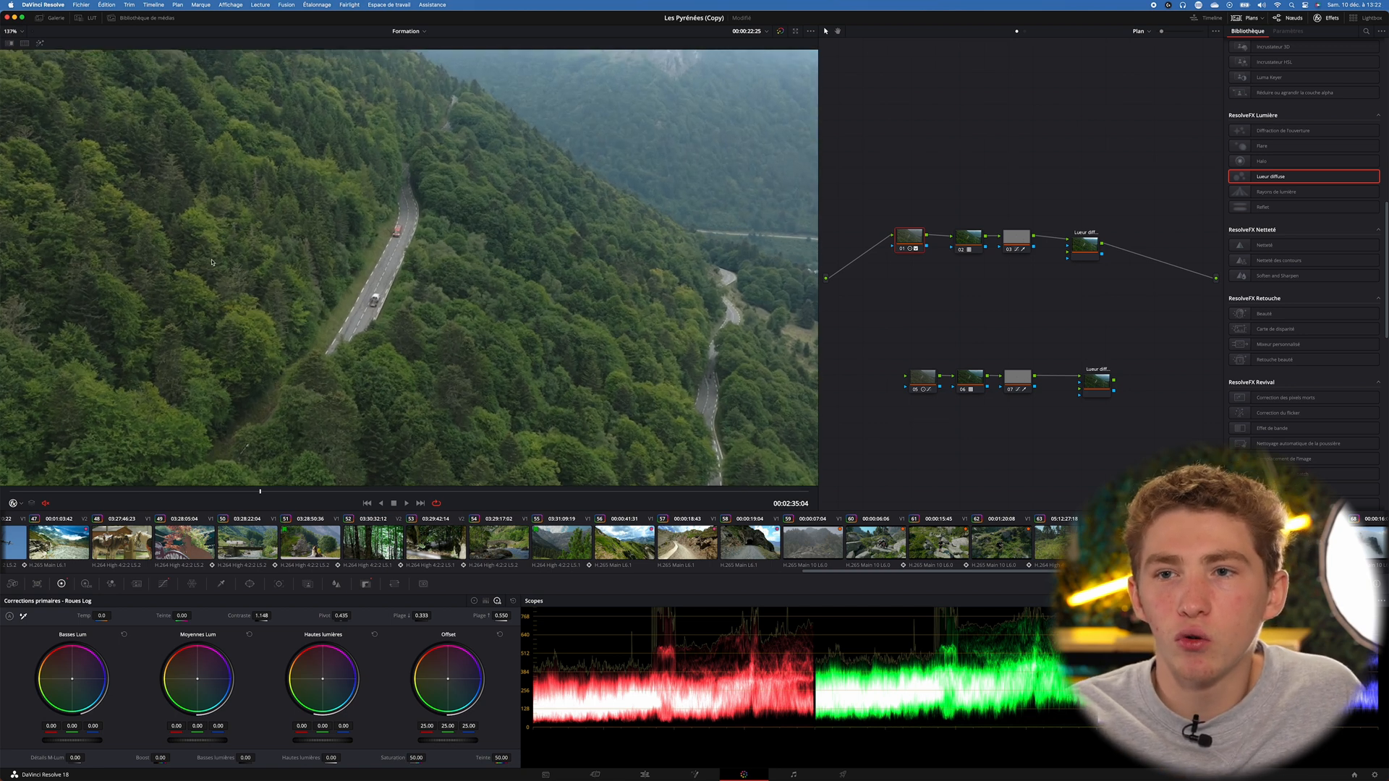
{"action": "scroll", "coordinate": [509, 262], "scroll_direction": "up", "scroll_amount": 1}
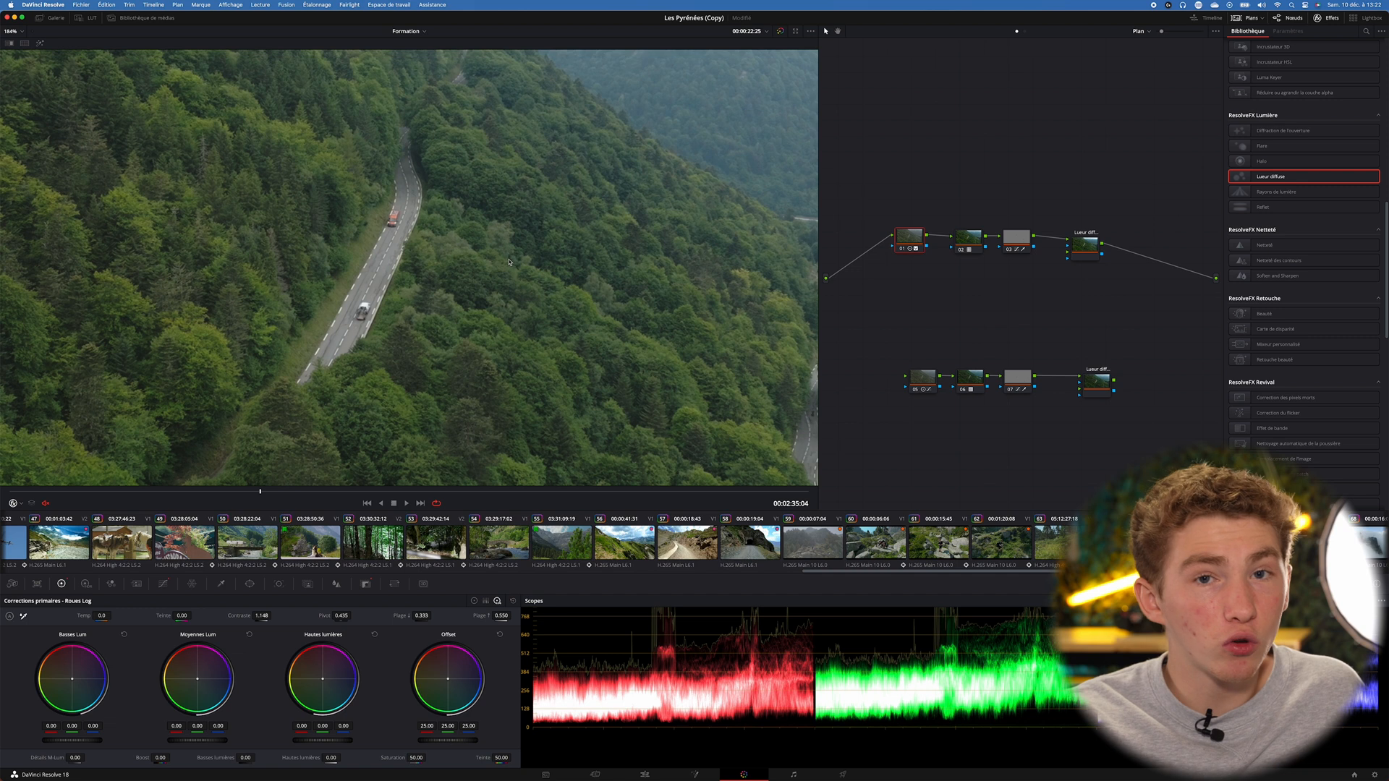
{"action": "scroll", "coordinate": [427, 345], "scroll_direction": "down", "scroll_amount": 6}
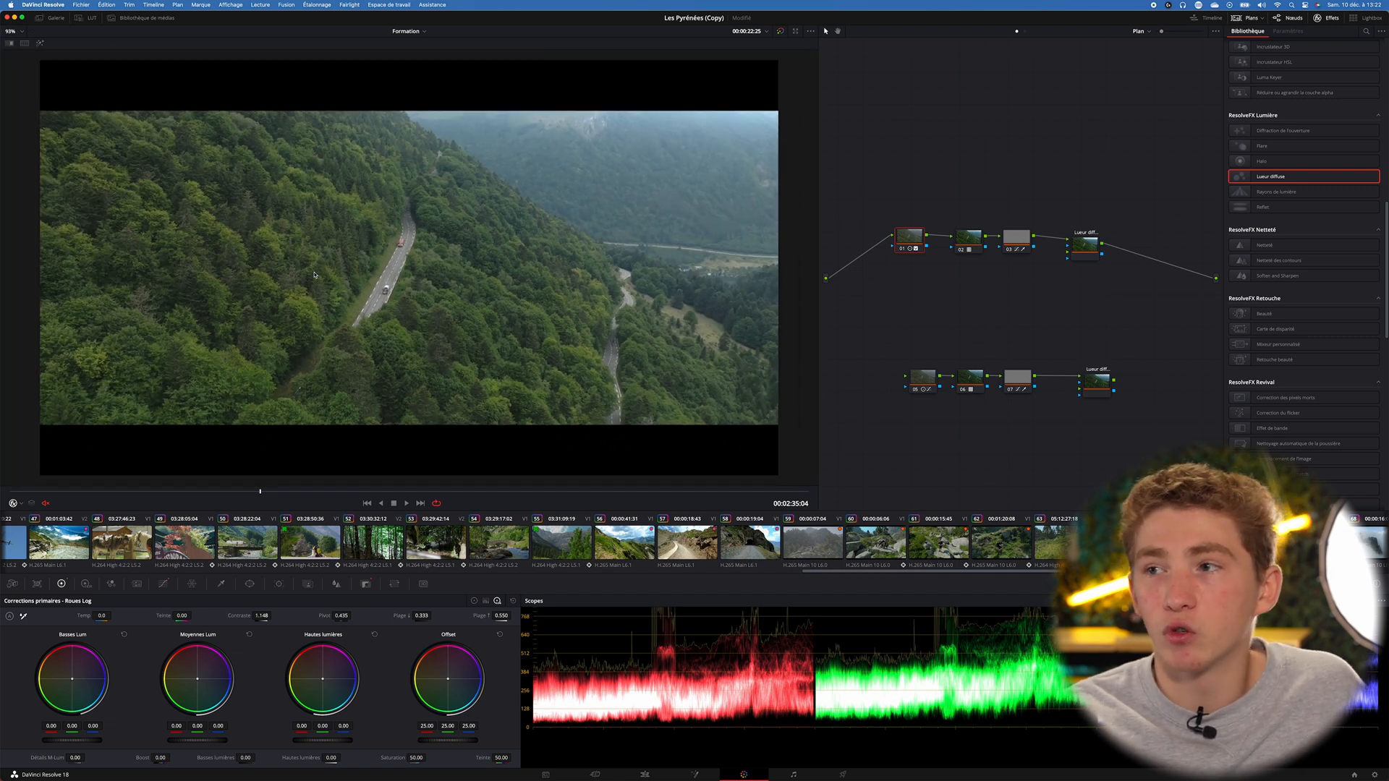
{"action": "scroll", "coordinate": [655, 327], "scroll_direction": "down", "scroll_amount": 1}
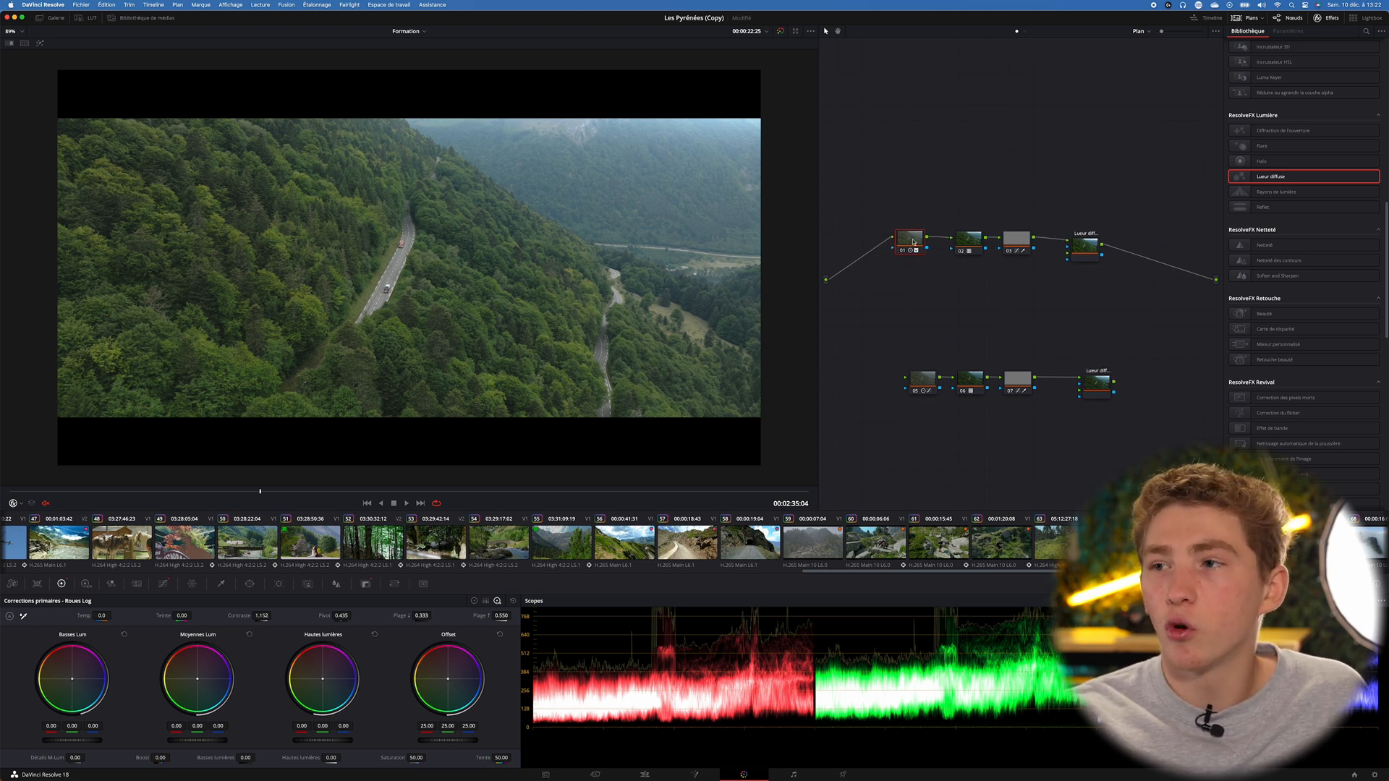
{"action": "left_click_drag", "start_coordinate": [913, 242], "coordinate": [908, 241]}
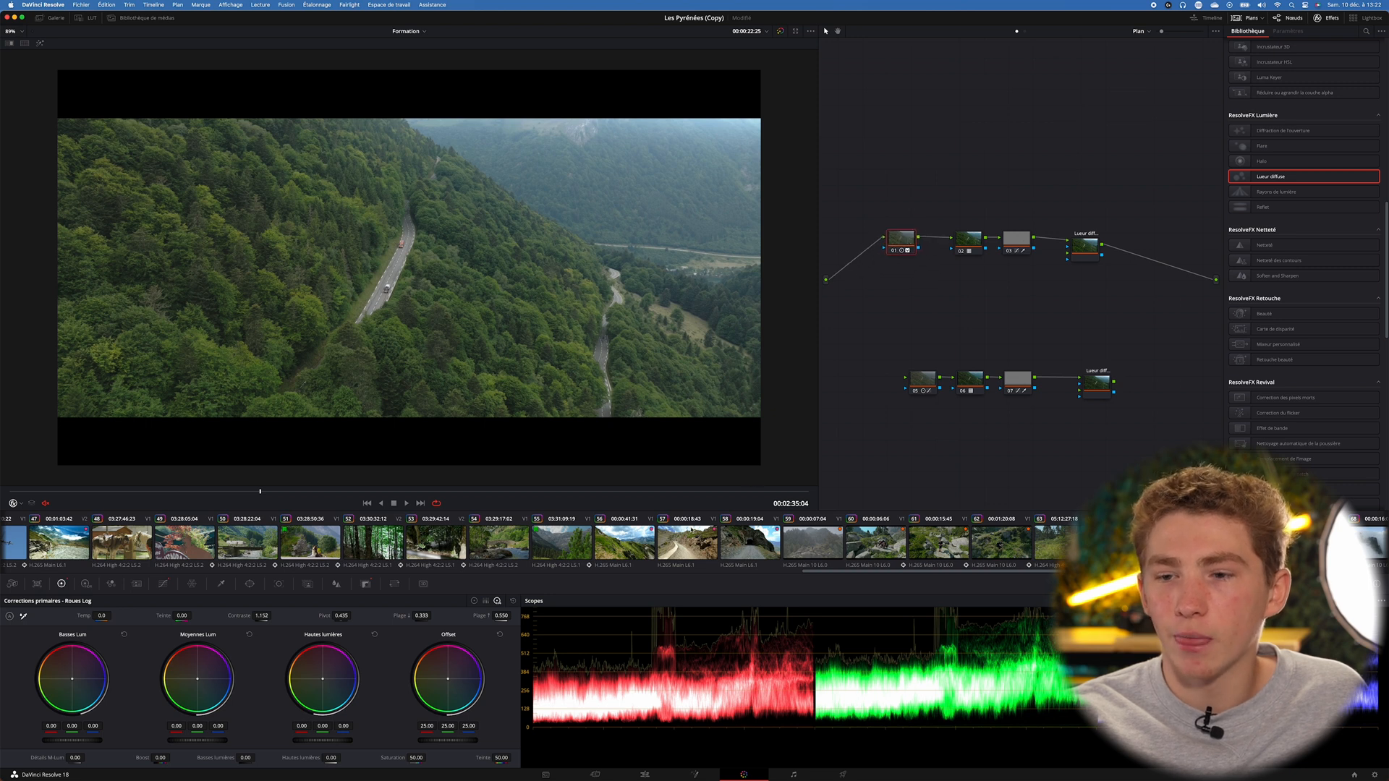
{"action": "left_click_drag", "start_coordinate": [431, 735], "coordinate": [698, 391]}
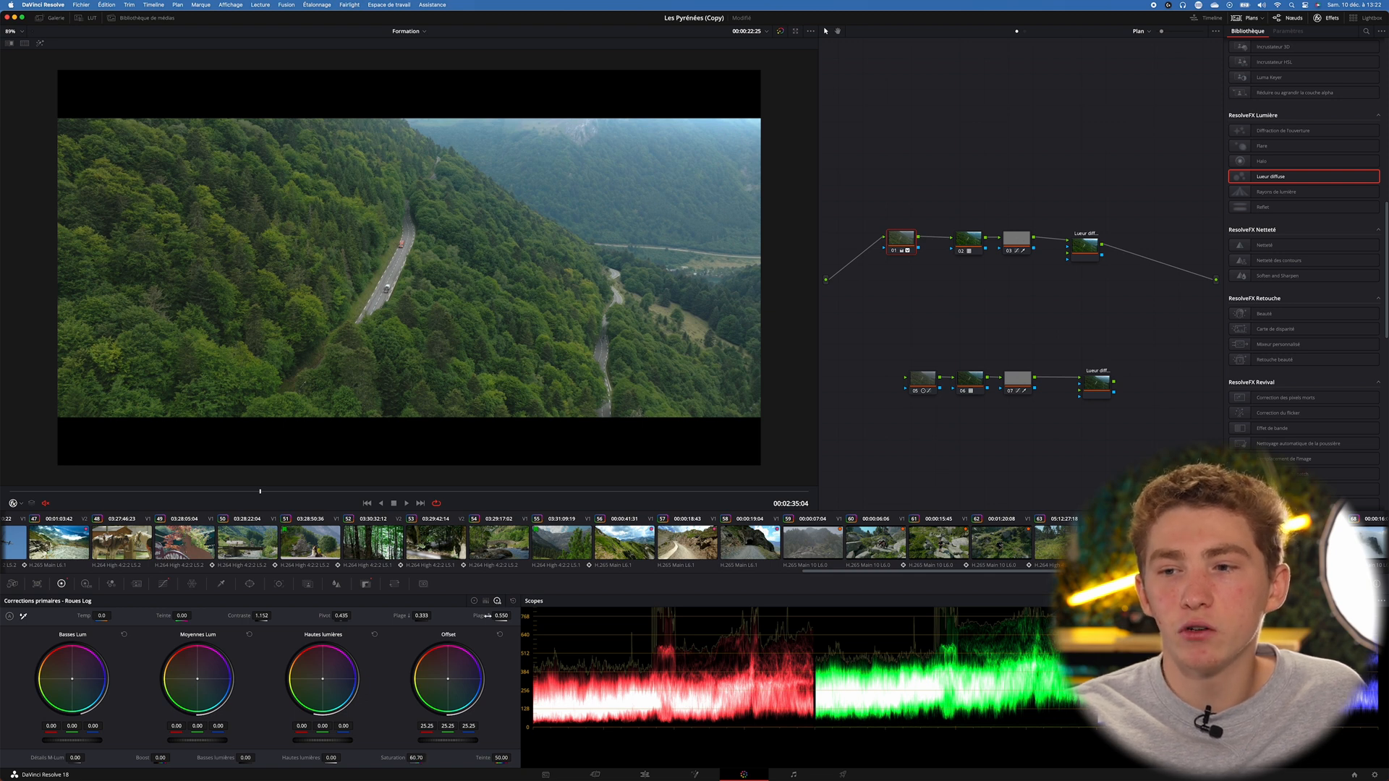
Switch node 01's primaries to the colour wheels and set Mid/Detail to -21.00
{"action": "left_click", "coordinate": [475, 602]}
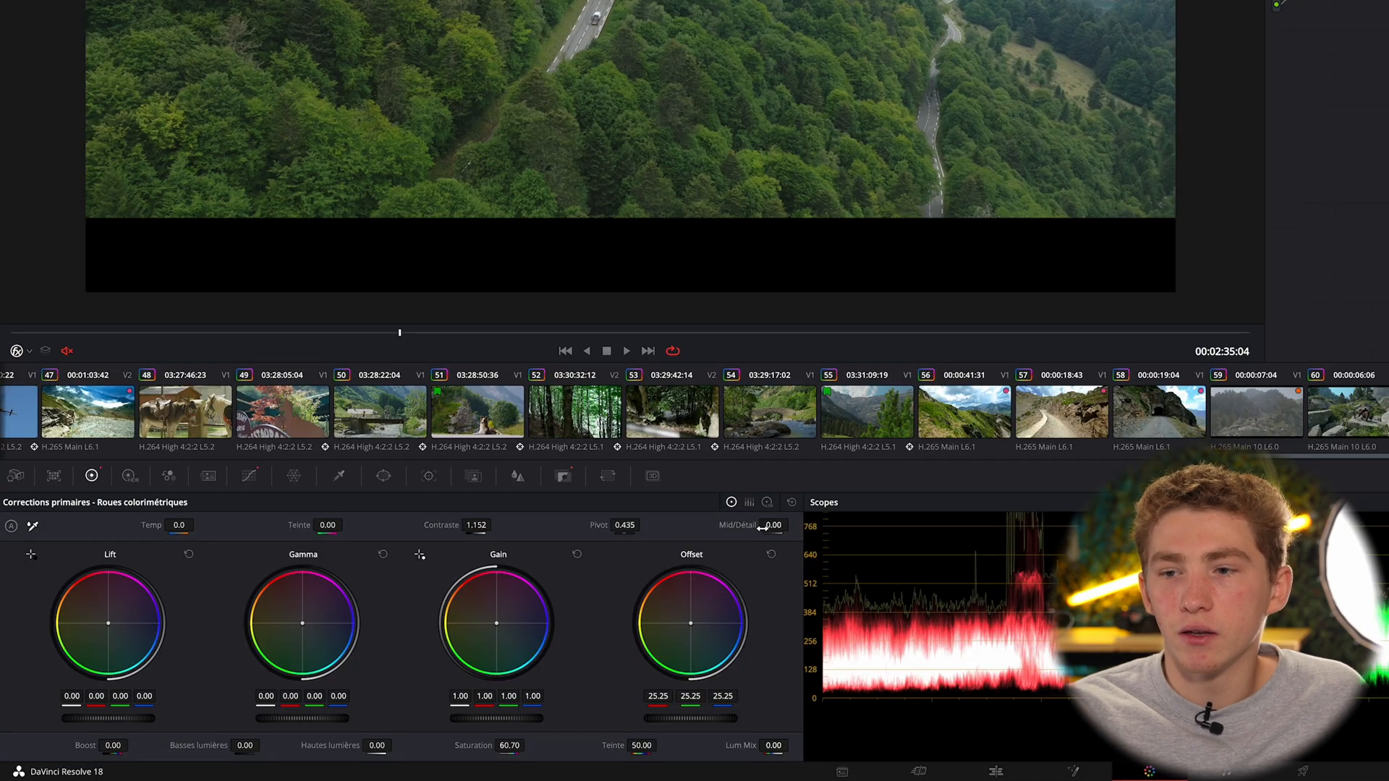
{"action": "left_click_drag", "start_coordinate": [771, 528], "coordinate": [728, 528]}
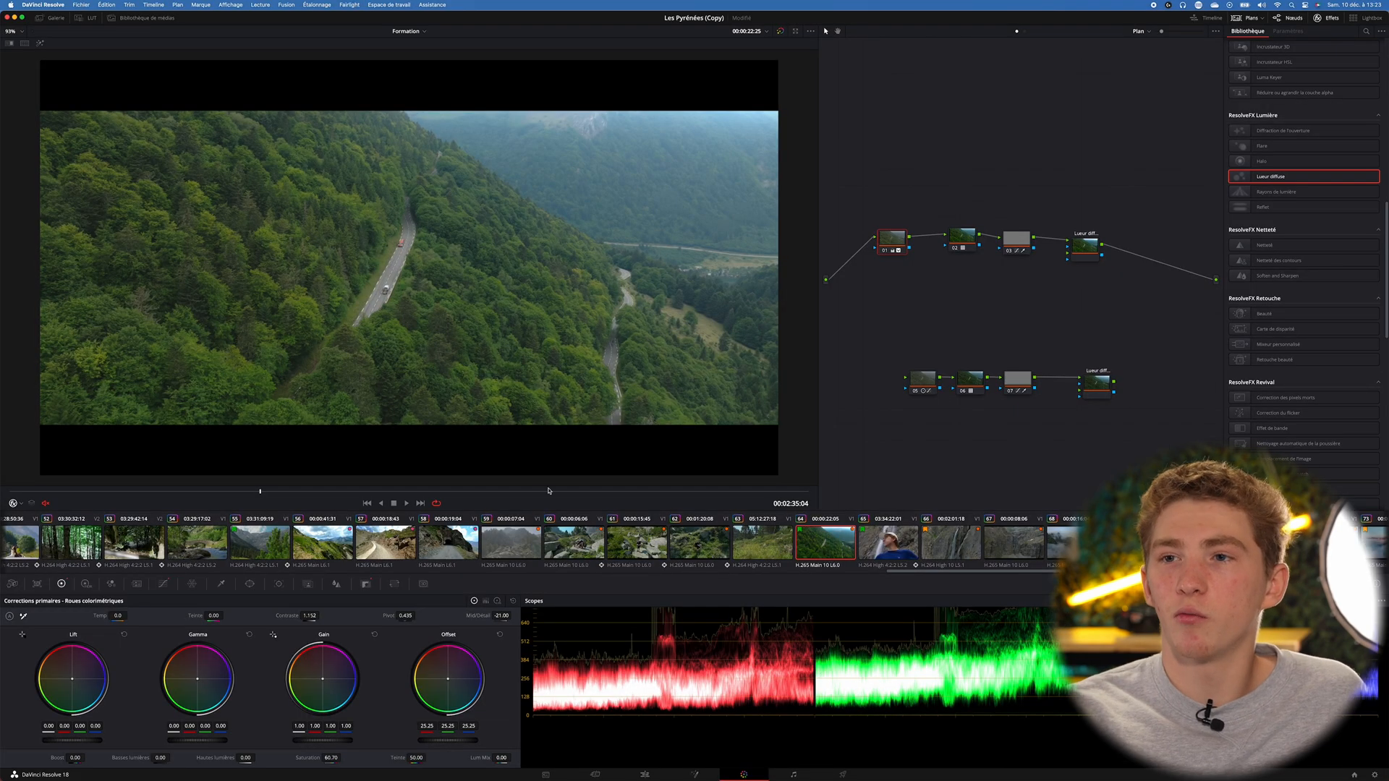
{"action": "scroll", "coordinate": [546, 474], "scroll_direction": "down", "scroll_amount": 1}
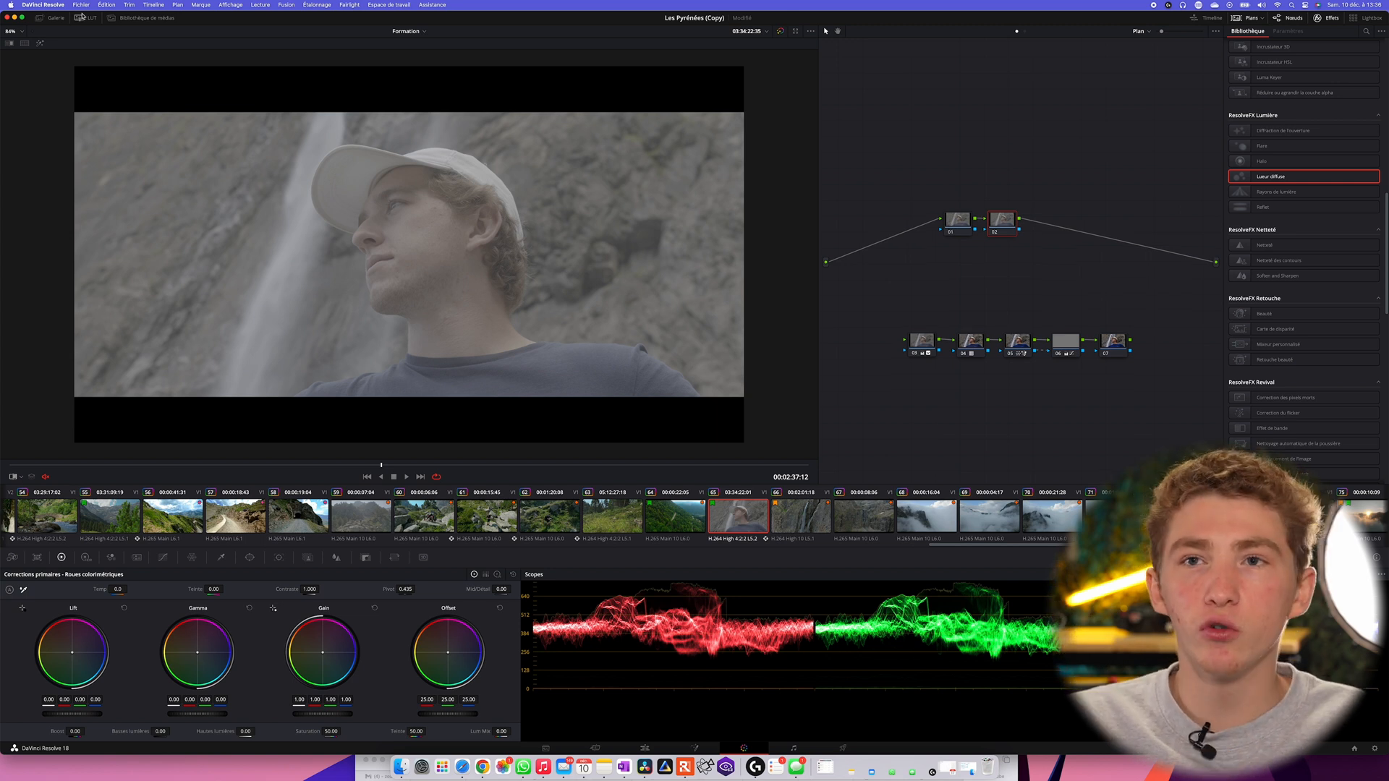
Apply the second favourite LUT to node 02 of the waterfall portrait clip and open the still gallery
{"action": "left_click", "coordinate": [85, 17]}
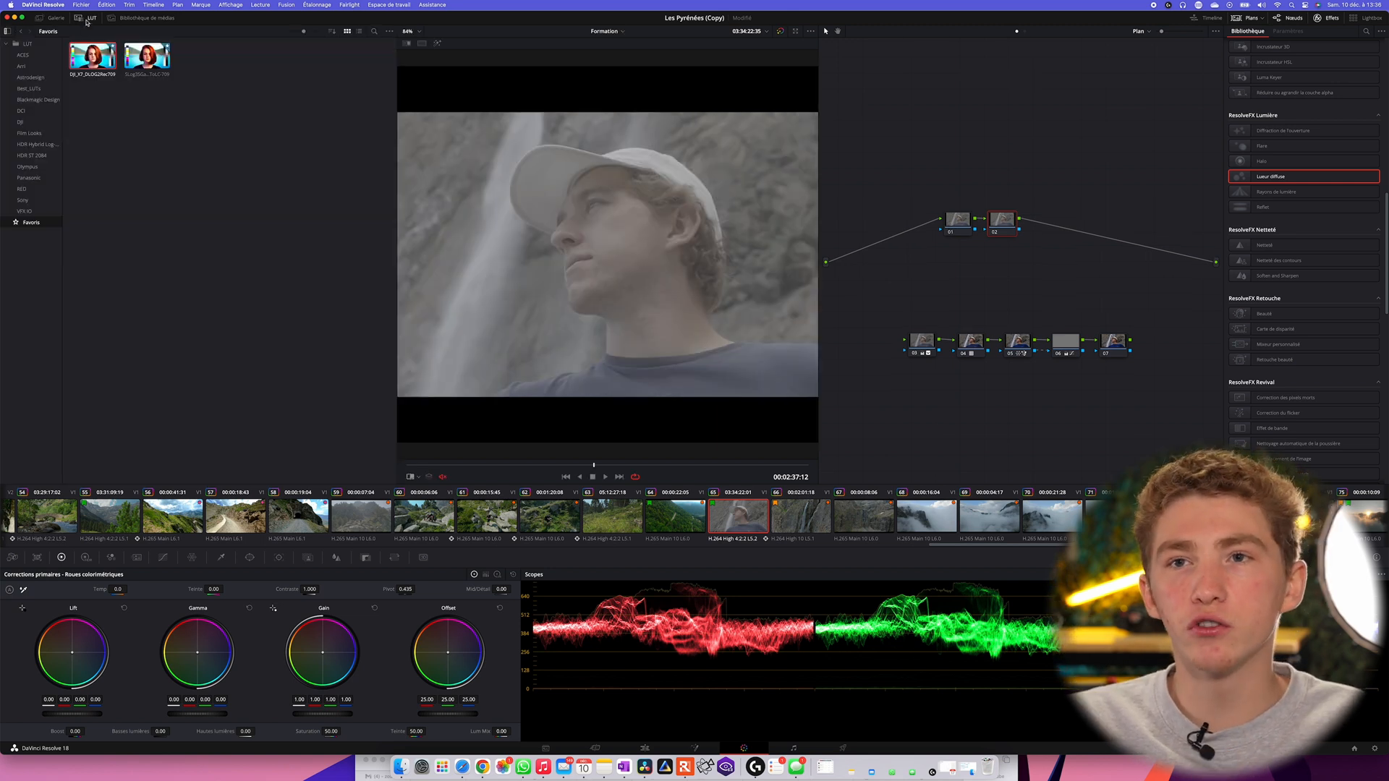
{"action": "double_click", "coordinate": [148, 60]}
{"action": "left_click", "coordinate": [56, 18]}
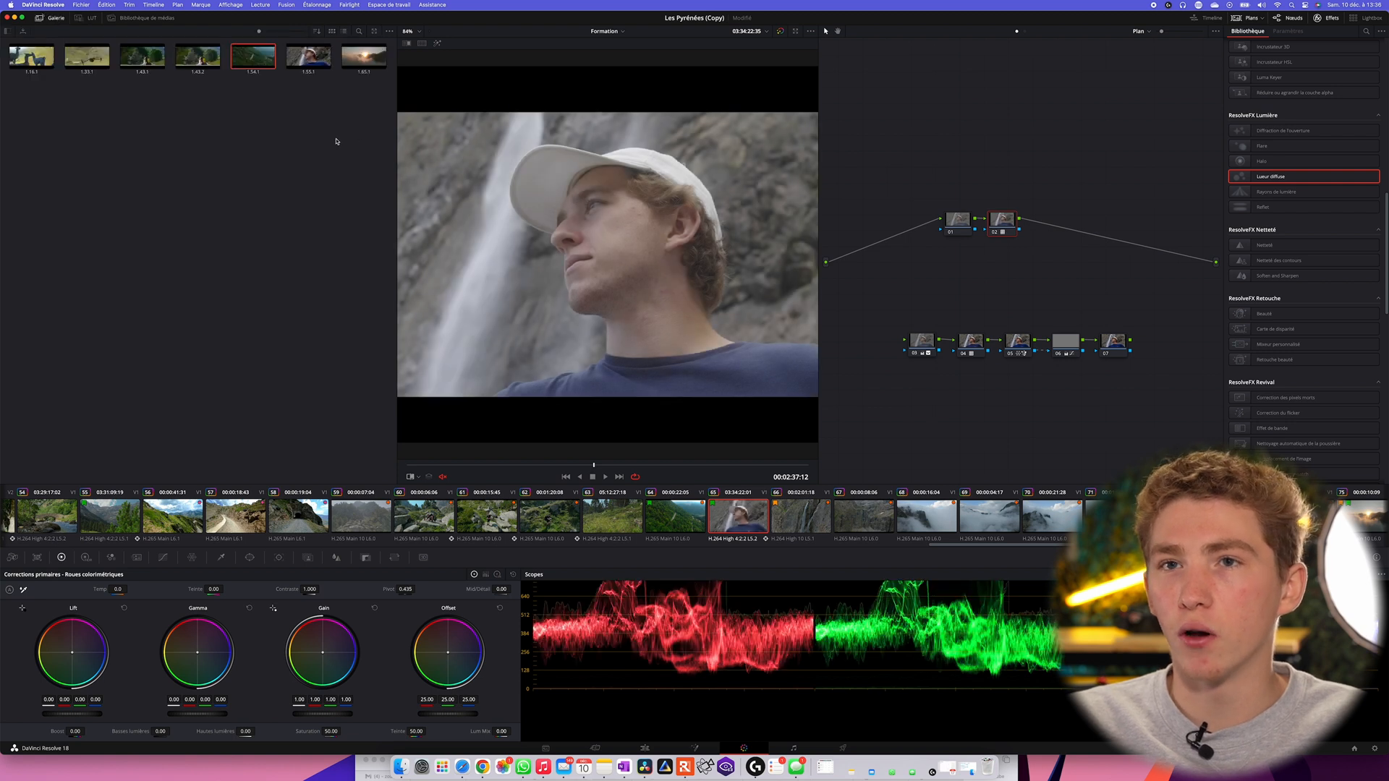
Close the still gallery and raise node 01's contrast slightly
{"action": "left_click", "coordinate": [56, 18]}
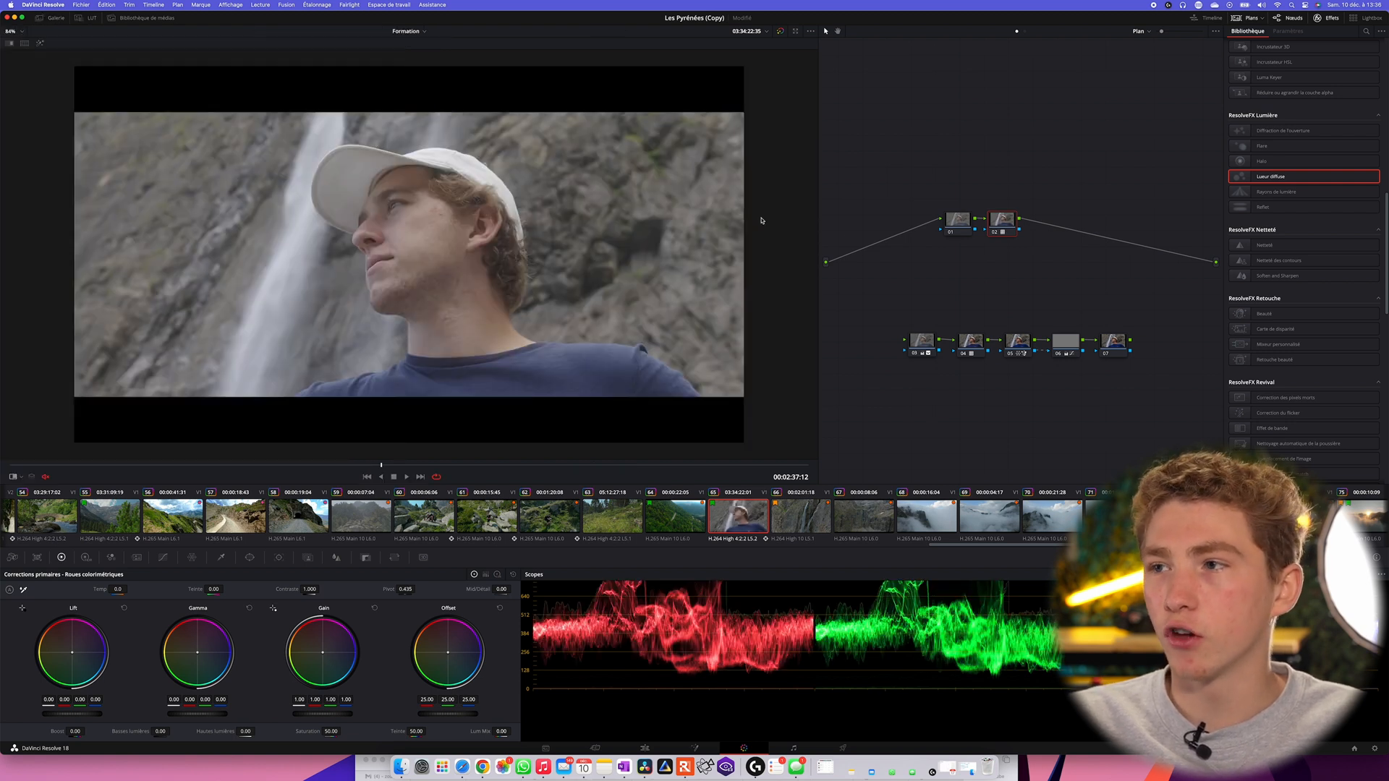
{"action": "left_click", "coordinate": [955, 230]}
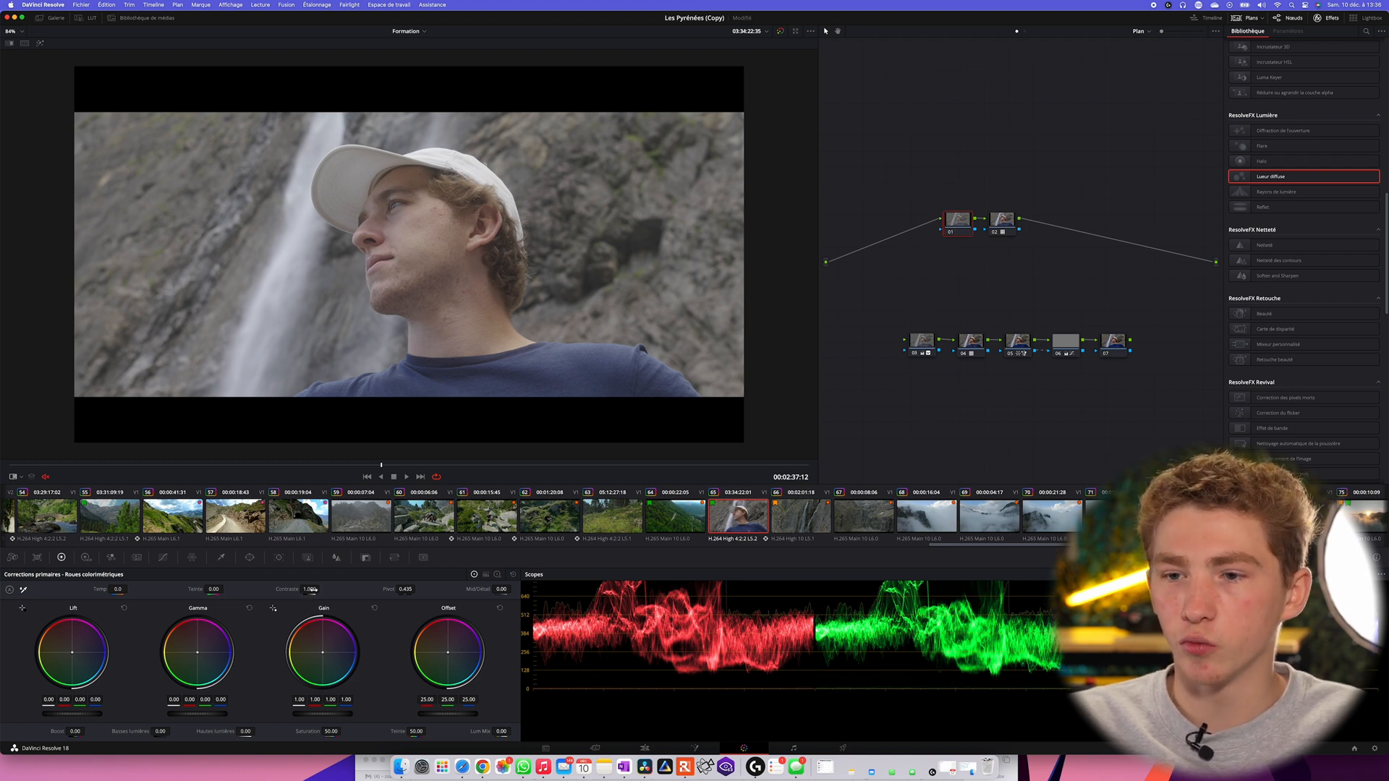
{"action": "left_click_drag", "start_coordinate": [311, 589], "coordinate": [323, 590]}
Shift nodes 01 and 02 towards the input of the node graph and add a serial node after node 02
{"action": "left_click_drag", "start_coordinate": [939, 198], "coordinate": [1024, 232]}
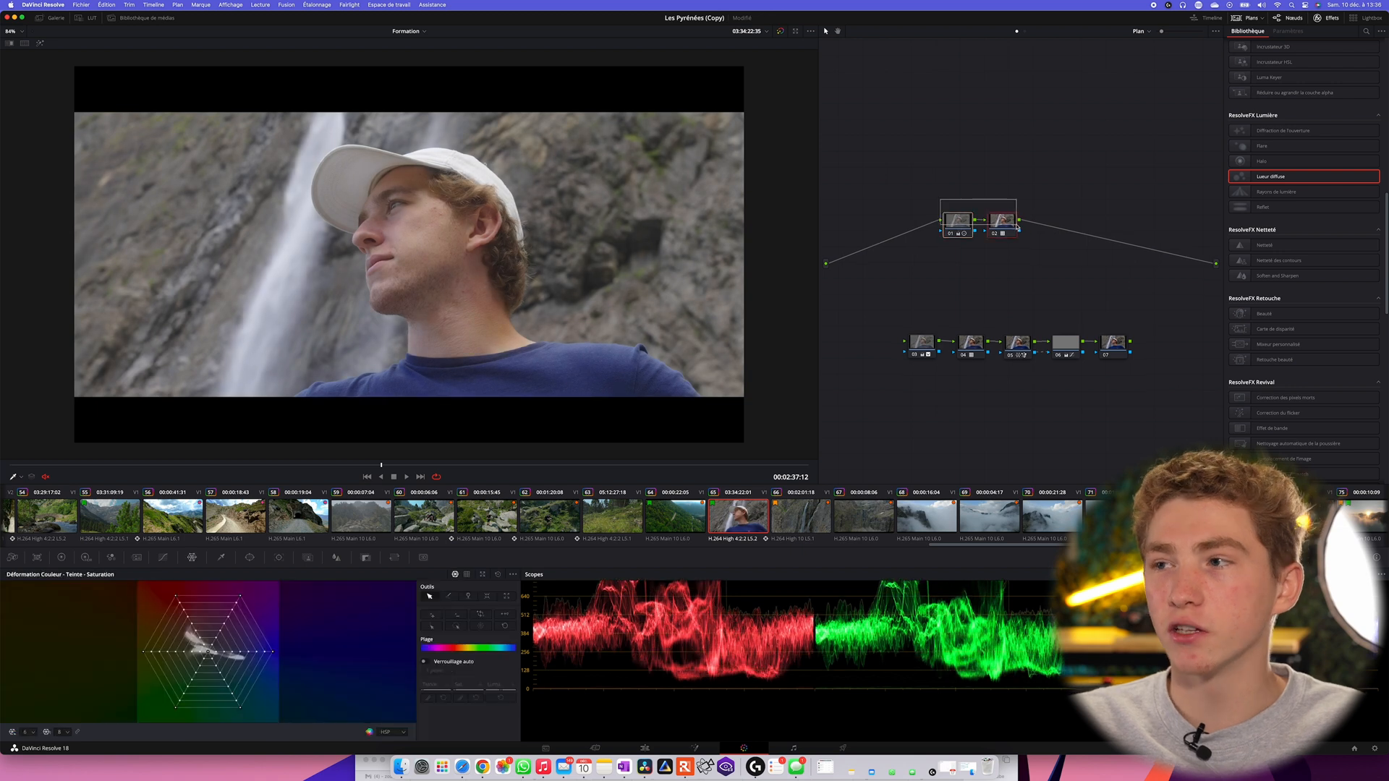
{"action": "left_click_drag", "start_coordinate": [1003, 221], "coordinate": [910, 215]}
{"action": "left_click", "coordinate": [991, 225]}
{"action": "key", "text": "alt+s"}
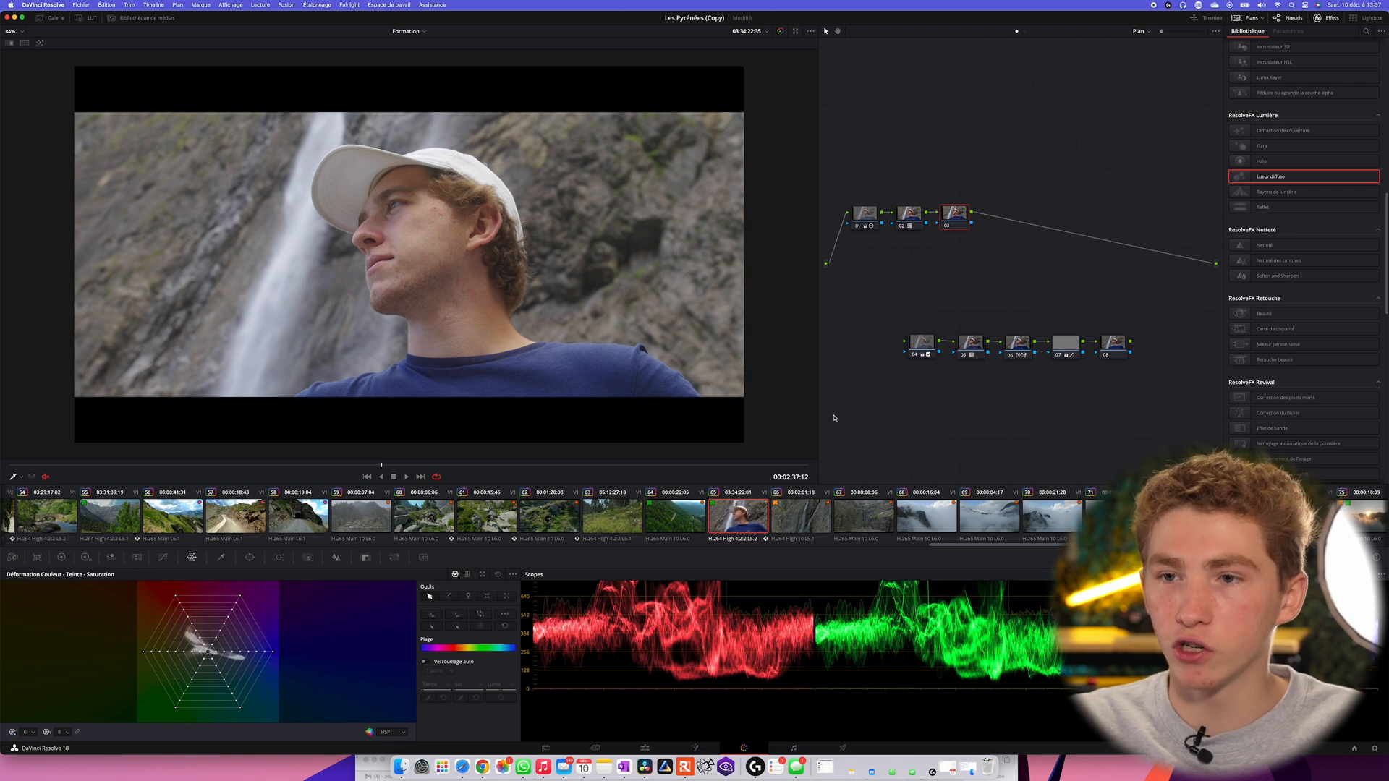
Create a Person Magic Mask on node 03 with an additive stroke over the man's cap, face, neck and T-shirt, and display it as a colour highlight
{"action": "left_click", "coordinate": [308, 561]}
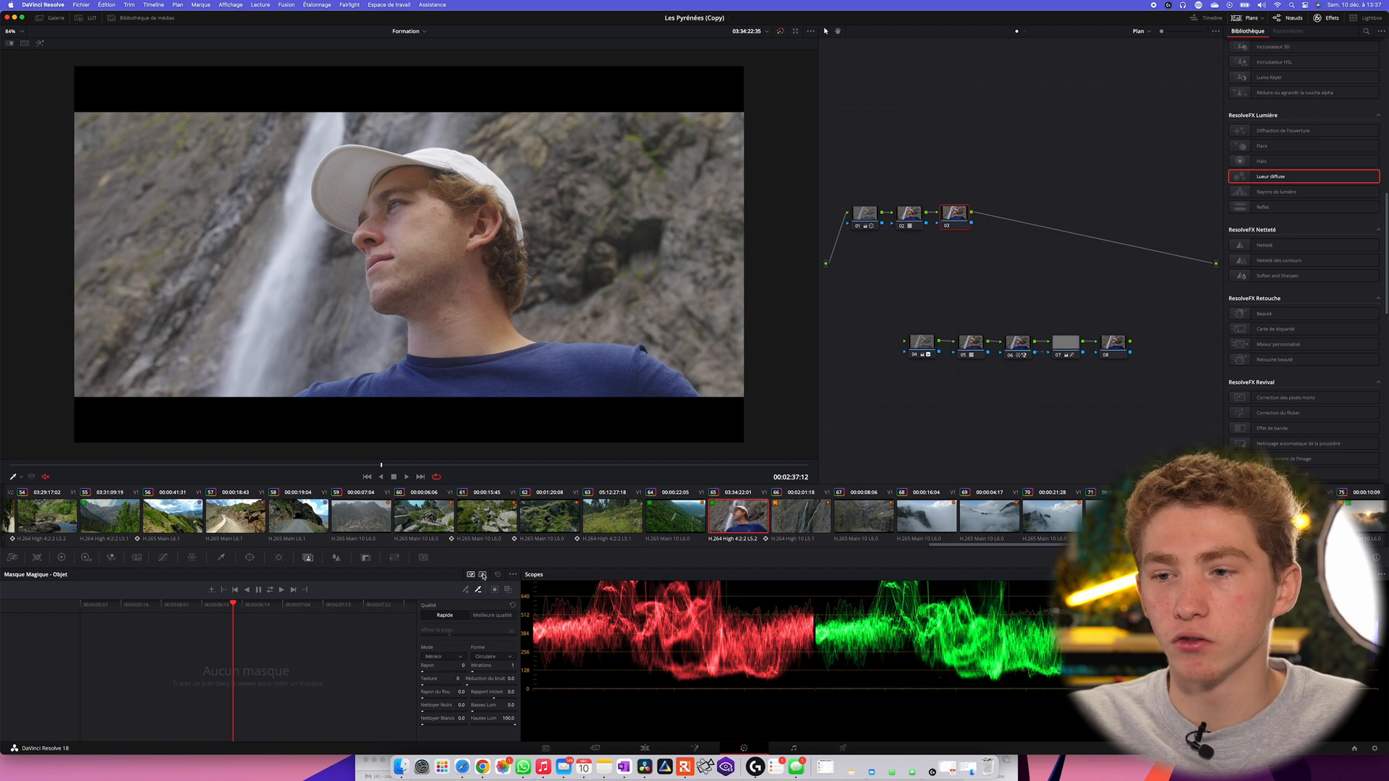
{"action": "left_click", "coordinate": [481, 576]}
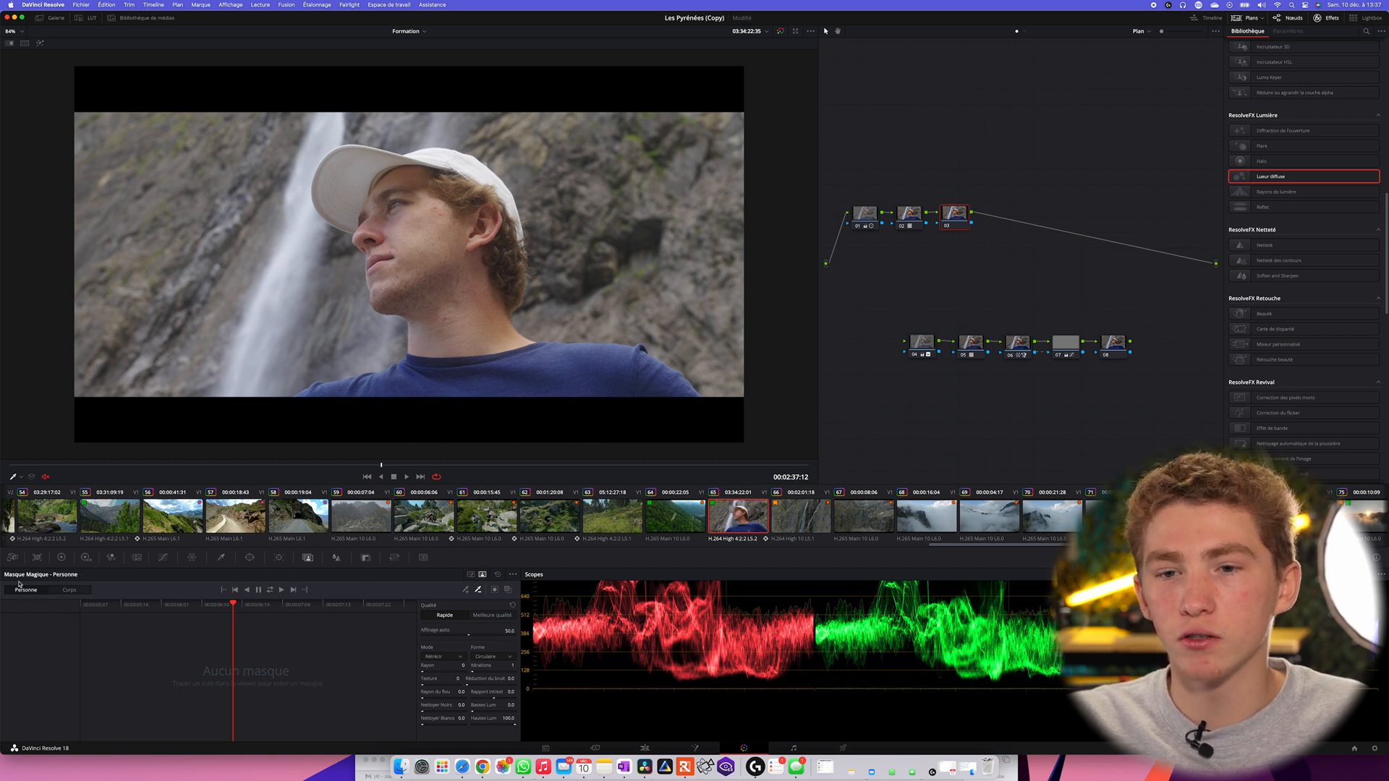
{"action": "left_click", "coordinate": [466, 590]}
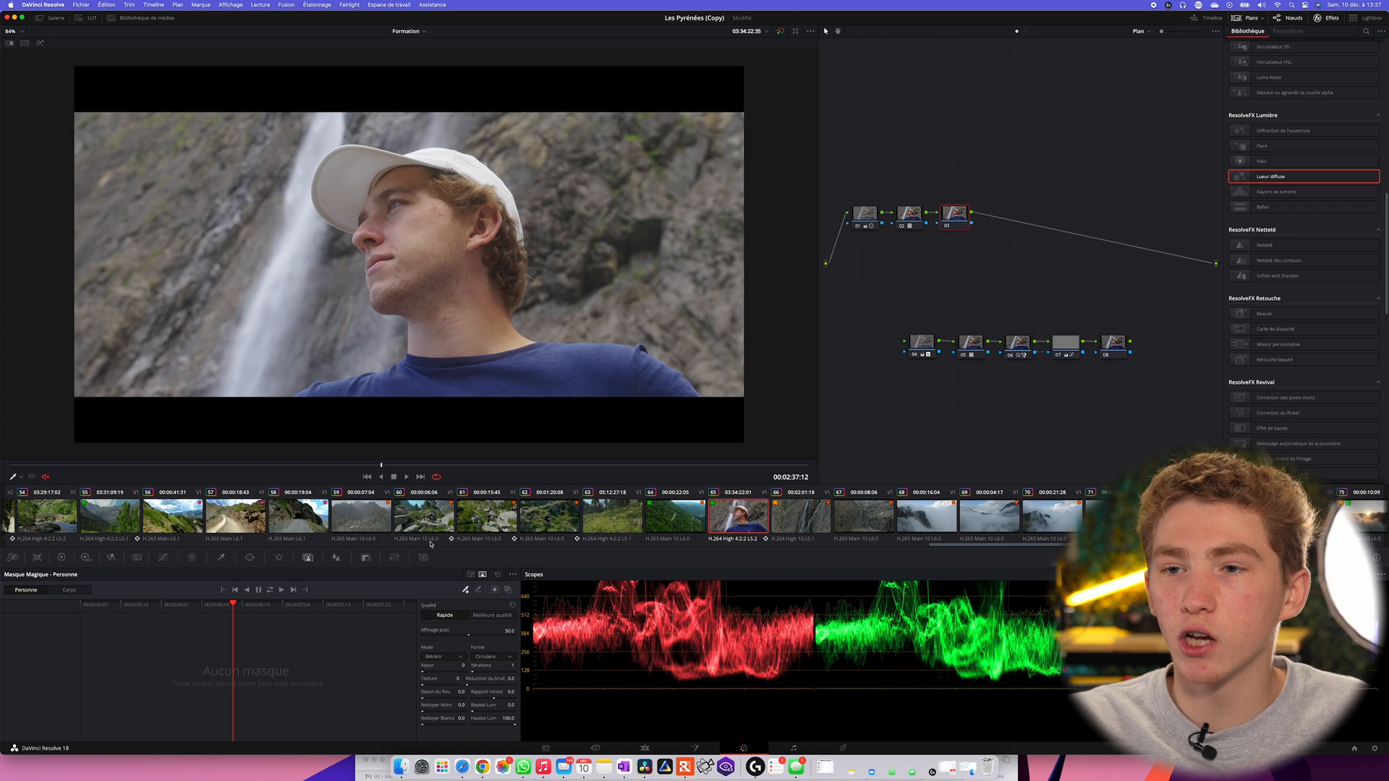
{"action": "mouse_move", "coordinate": [313, 410]}
{"action": "left_mouse_down"}
{"action": "mouse_move", "coordinate": [402, 382]}
{"action": "mouse_move", "coordinate": [426, 335]}
{"action": "mouse_move", "coordinate": [369, 230]}
{"action": "mouse_move", "coordinate": [479, 211]}
{"action": "left_mouse_up"}
{"action": "left_click", "coordinate": [41, 43]}
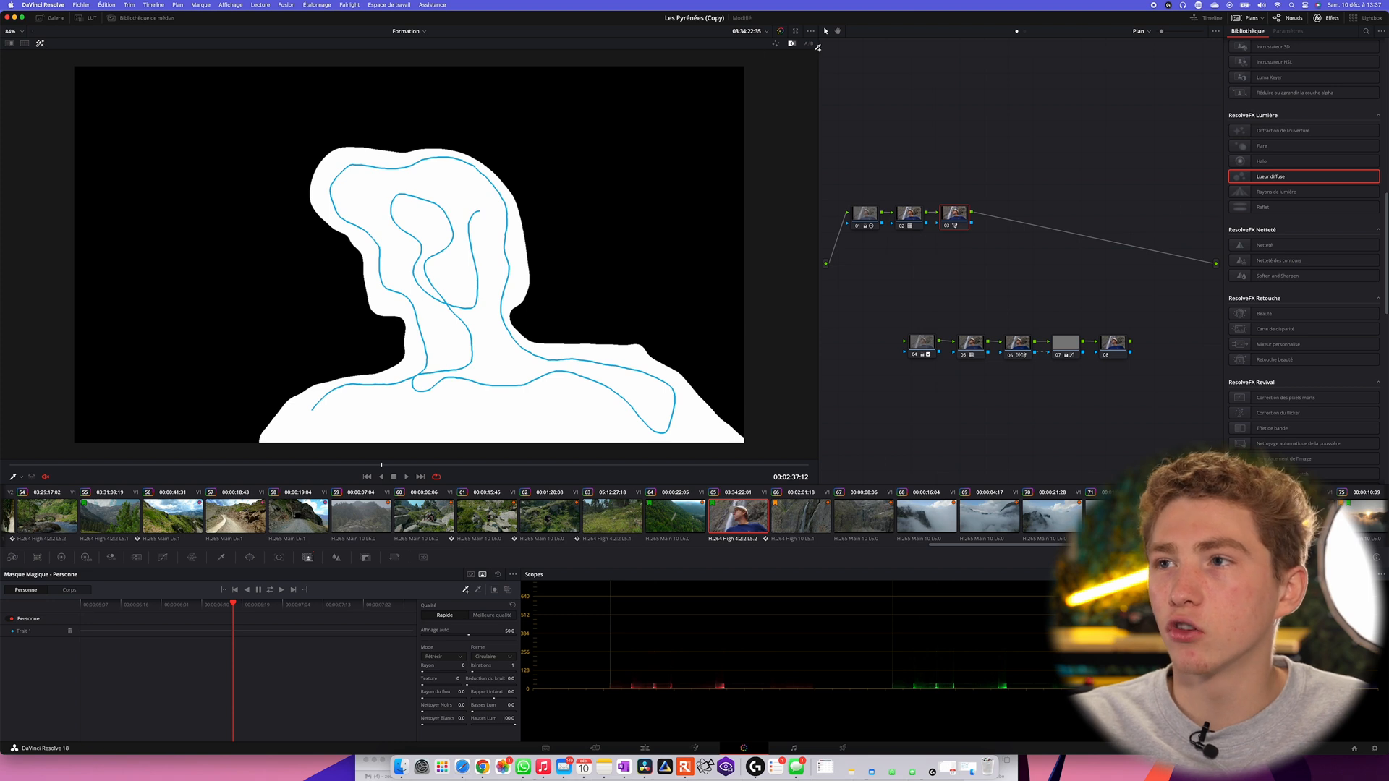
{"action": "left_click", "coordinate": [792, 44]}
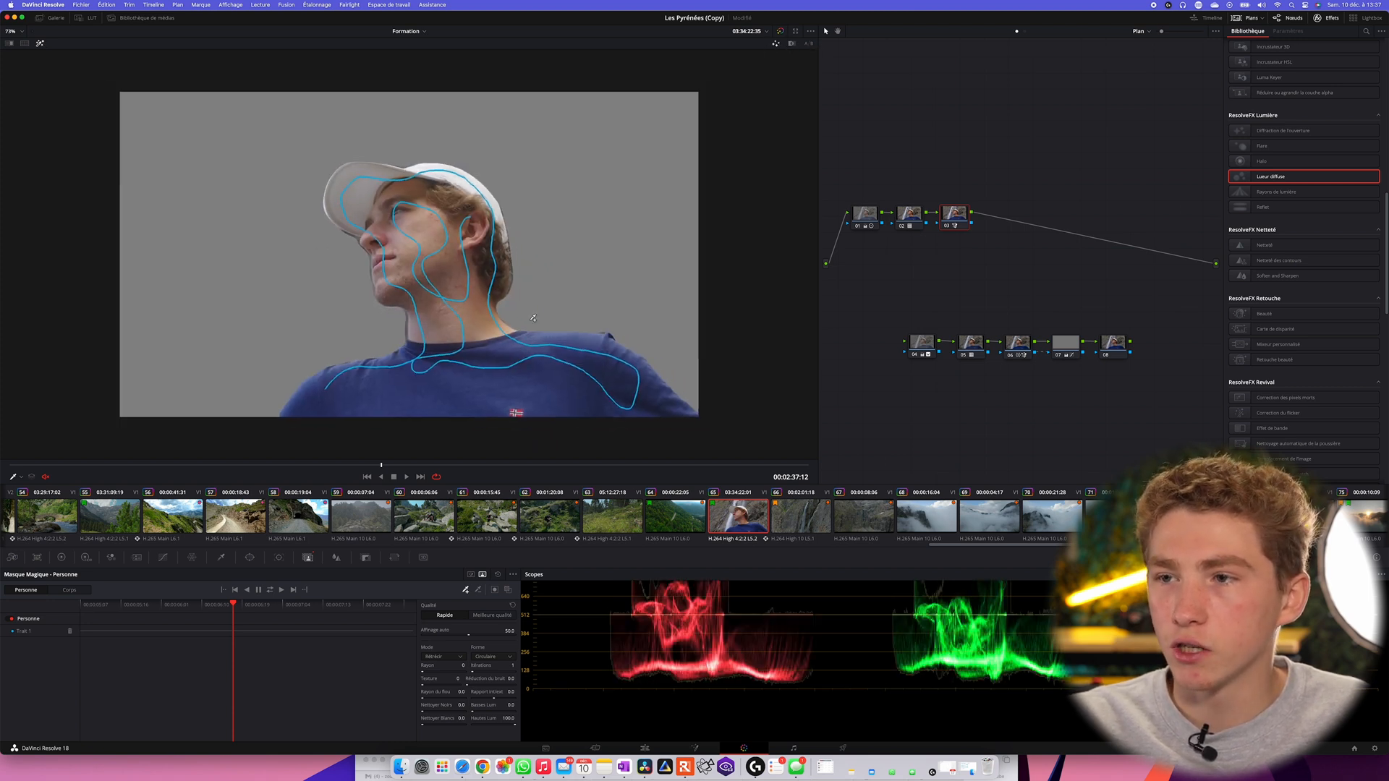
Refine the Magic Mask with subtractive strokes along the cap brim, mouth, chin and front of the neck
{"action": "scroll", "coordinate": [417, 230], "scroll_direction": "up", "scroll_amount": 10}
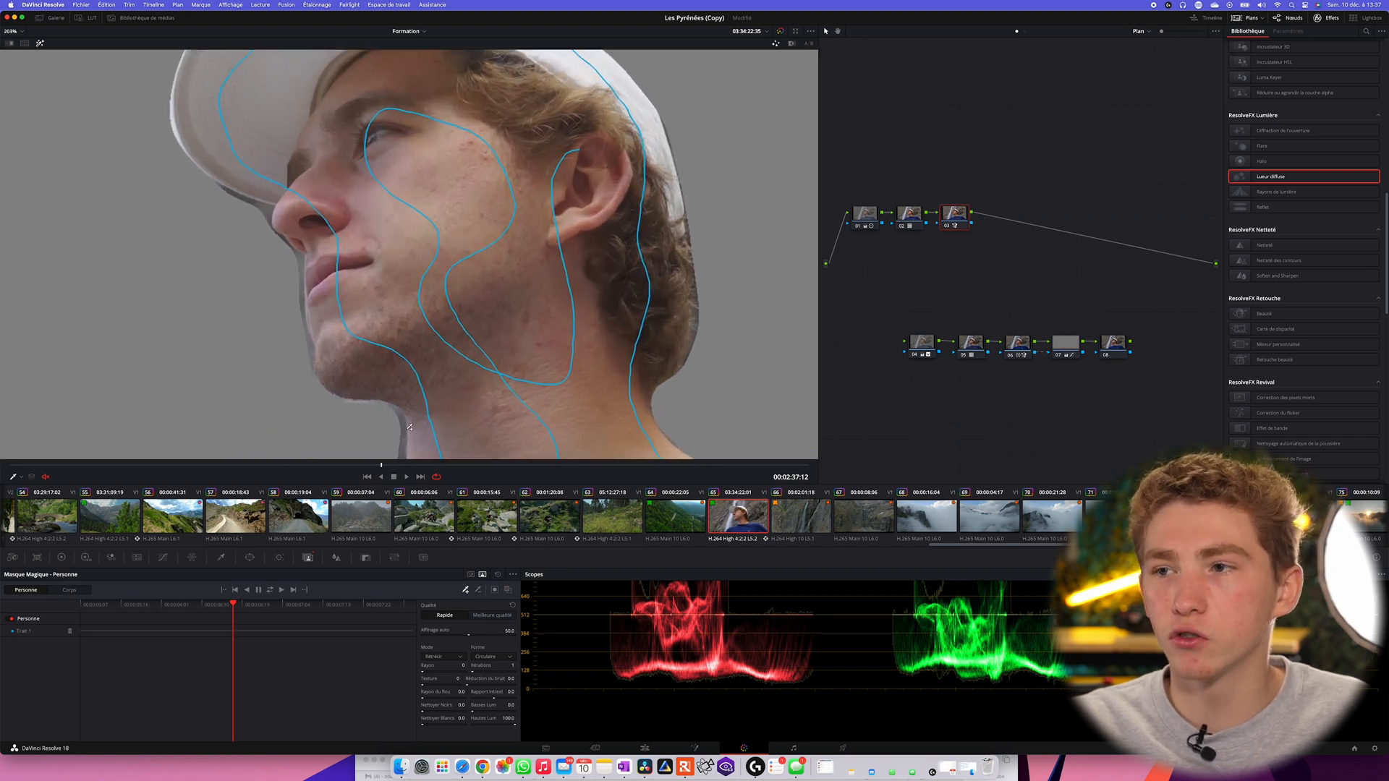
{"action": "scroll", "coordinate": [410, 427], "scroll_direction": "down", "scroll_amount": 10}
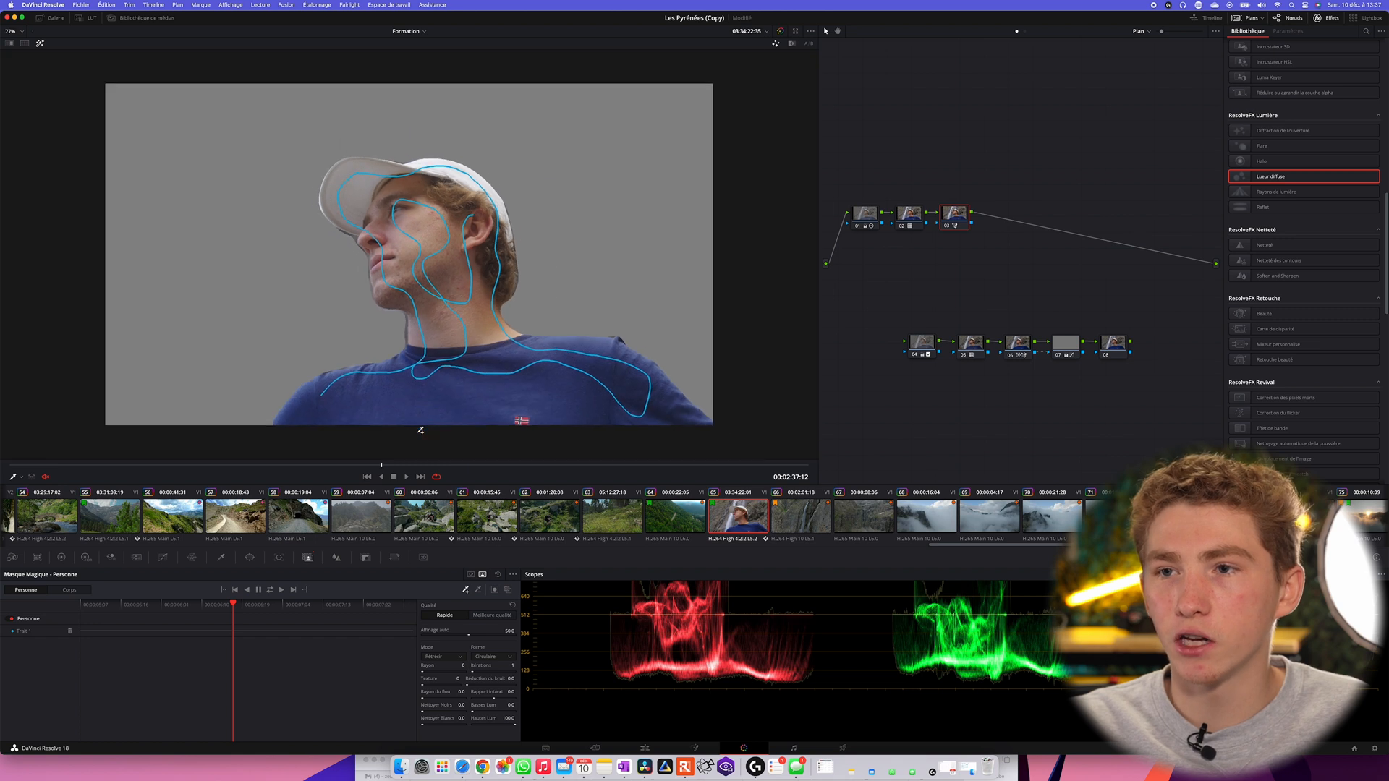
{"action": "scroll", "coordinate": [420, 430], "scroll_direction": "up", "scroll_amount": 6}
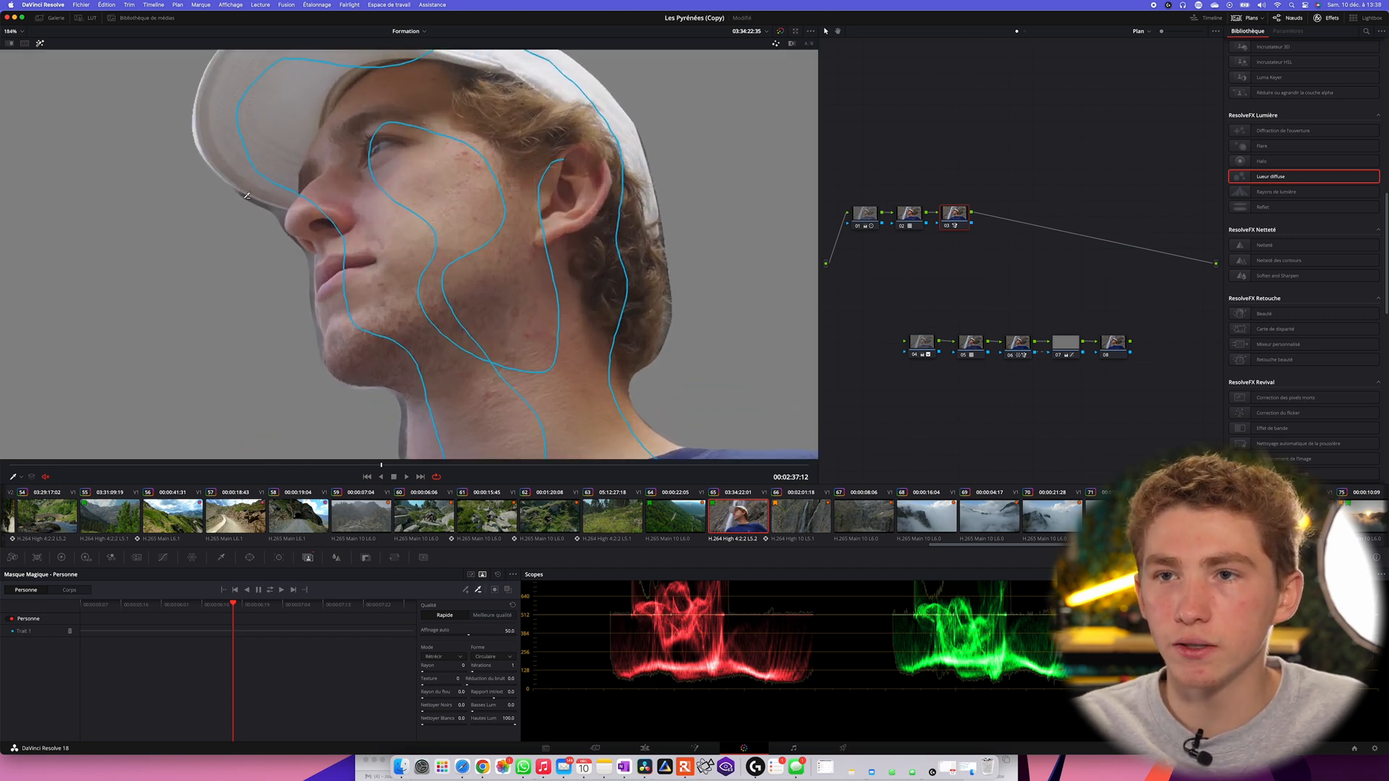
{"action": "mouse_move", "coordinate": [244, 198]}
{"action": "left_mouse_down"}
{"action": "mouse_move", "coordinate": [282, 213]}
{"action": "mouse_move", "coordinate": [322, 342]}
{"action": "left_mouse_up"}
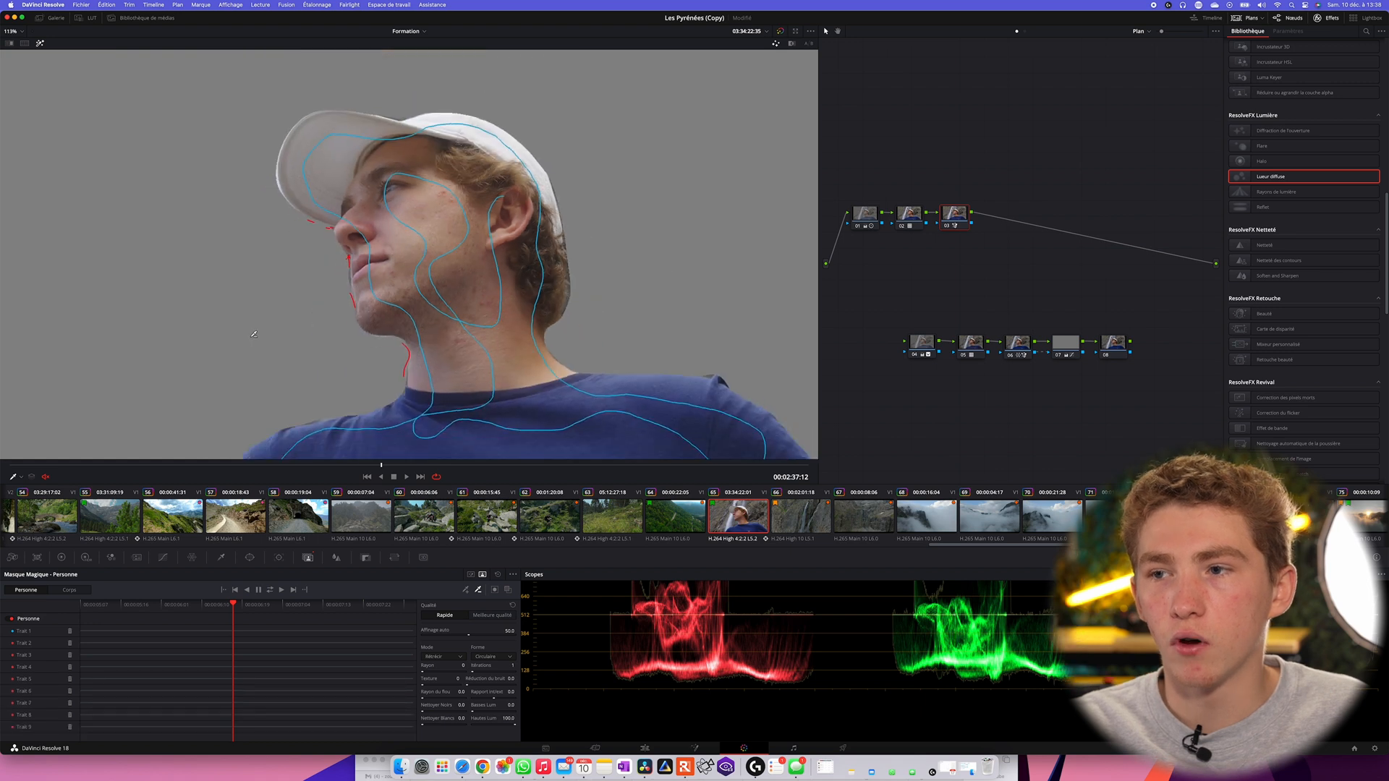
Shrink the Magic Mask by raising its Radius to 2 and then slightly higher, checking the edges around face and hair
{"action": "scroll", "coordinate": [552, 325], "scroll_direction": "down", "scroll_amount": 5}
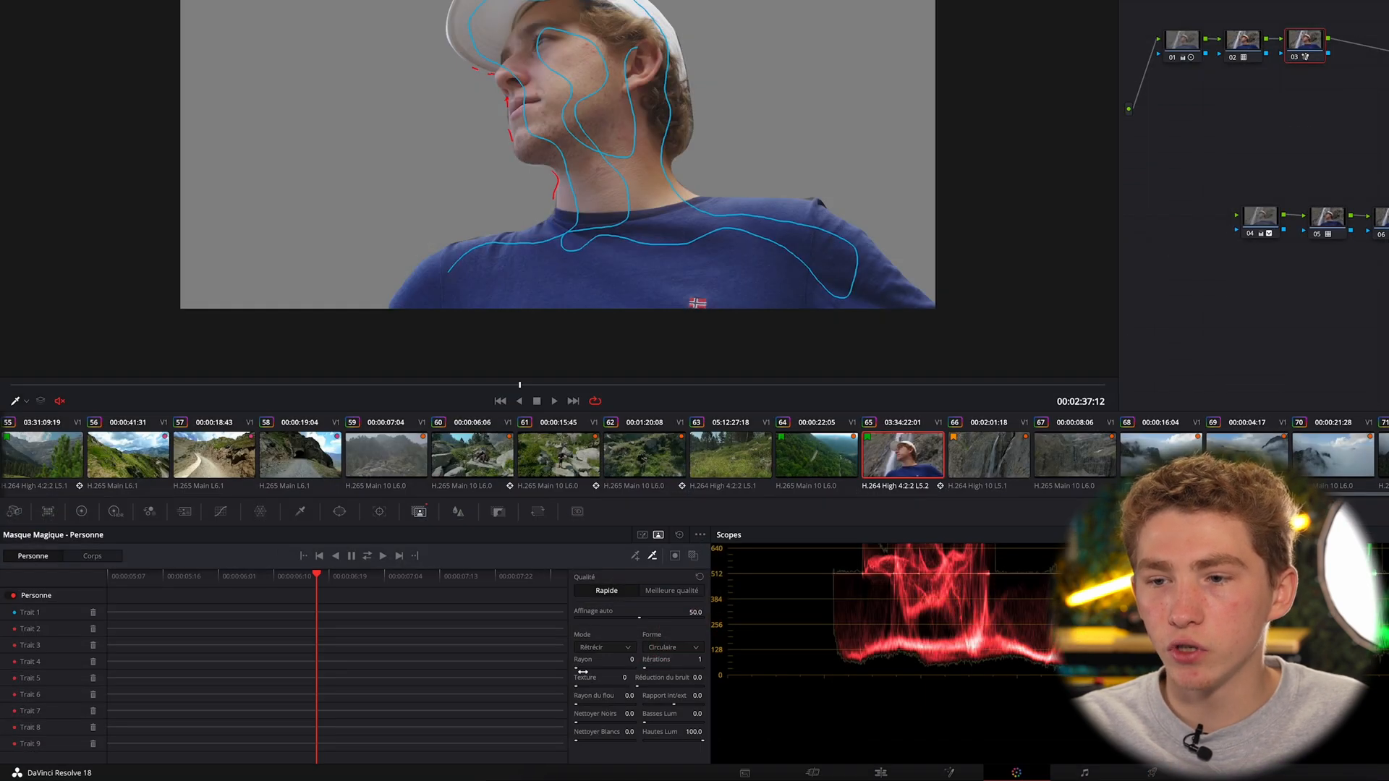
{"action": "left_click_drag", "start_coordinate": [581, 669], "coordinate": [600, 670]}
{"action": "scroll", "coordinate": [691, 87], "scroll_direction": "up", "scroll_amount": 1}
{"action": "scroll", "coordinate": [701, 119], "scroll_direction": "up", "scroll_amount": 3}
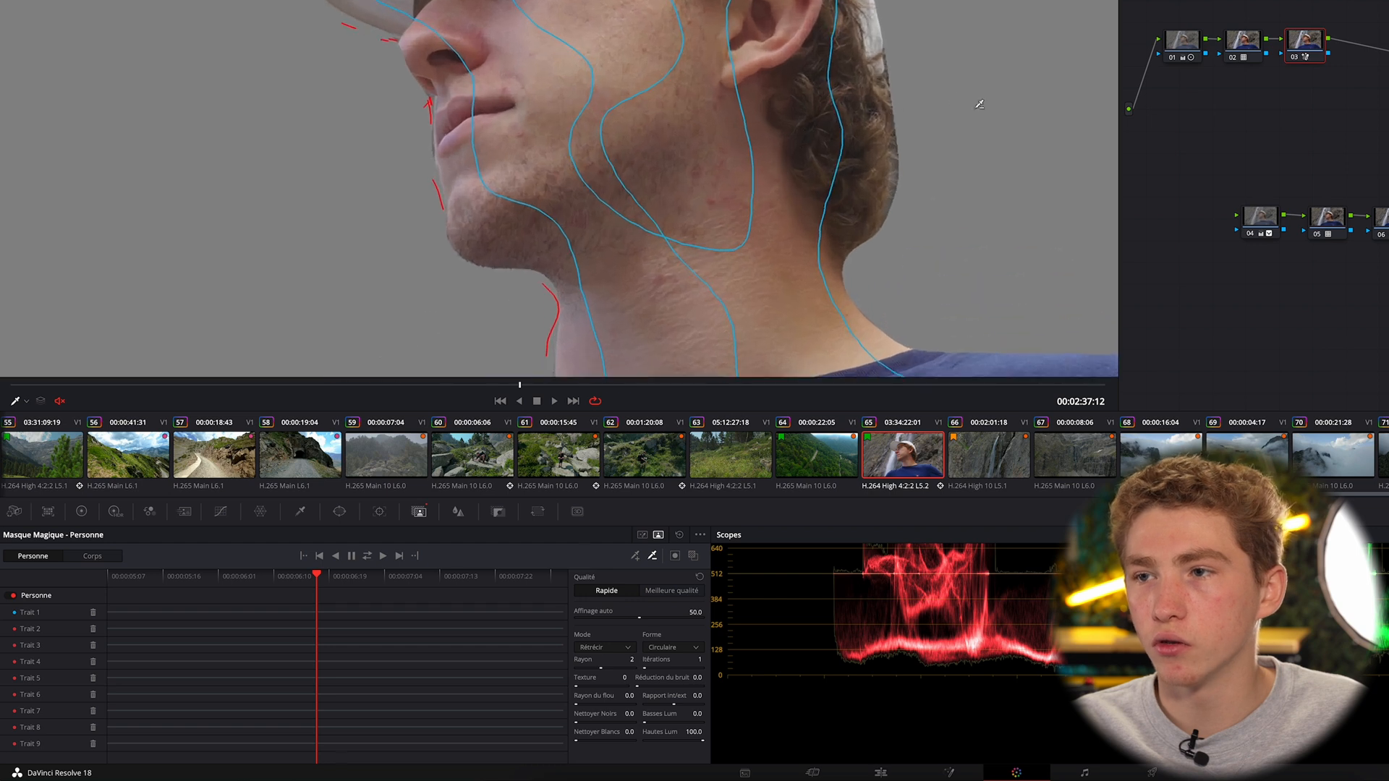
{"action": "scroll", "coordinate": [939, 135], "scroll_direction": "up", "scroll_amount": 1}
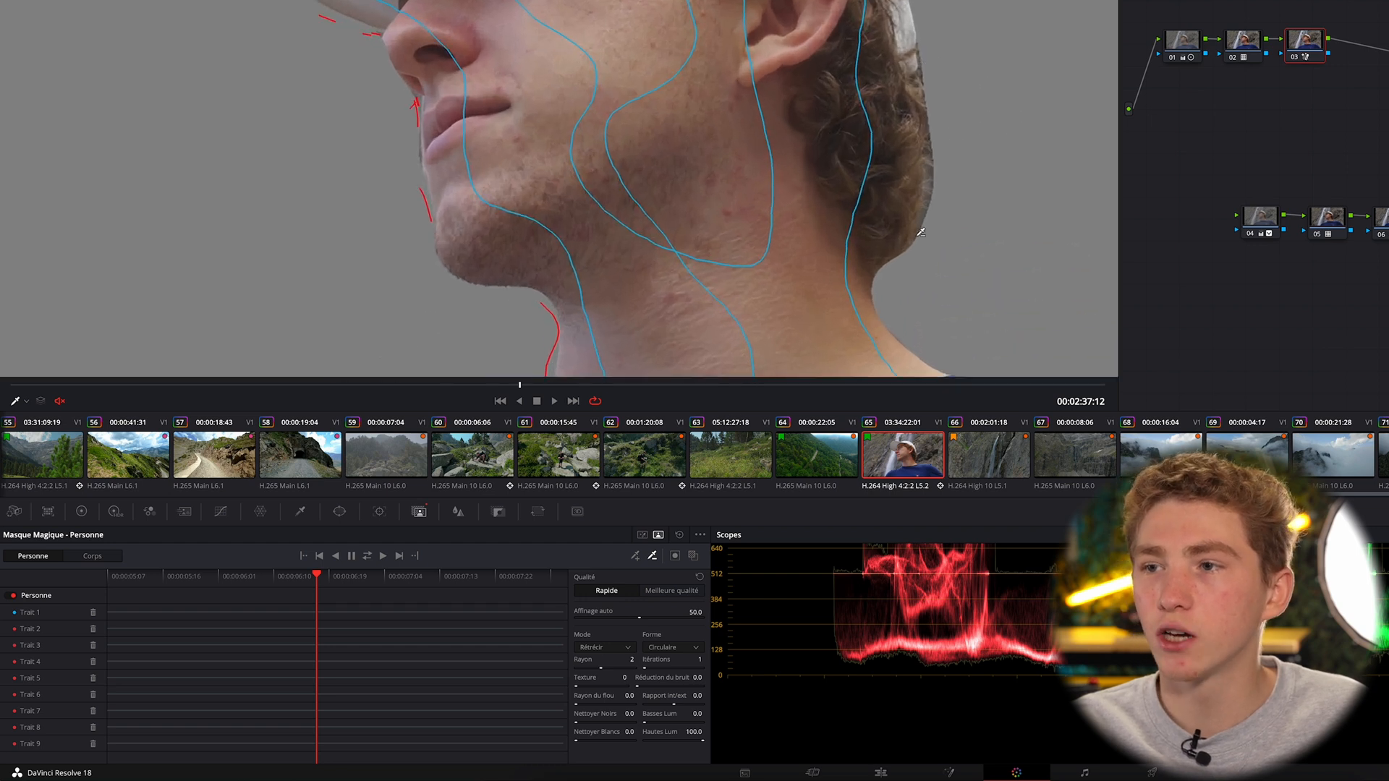
{"action": "scroll", "coordinate": [929, 57], "scroll_direction": "down", "scroll_amount": 5}
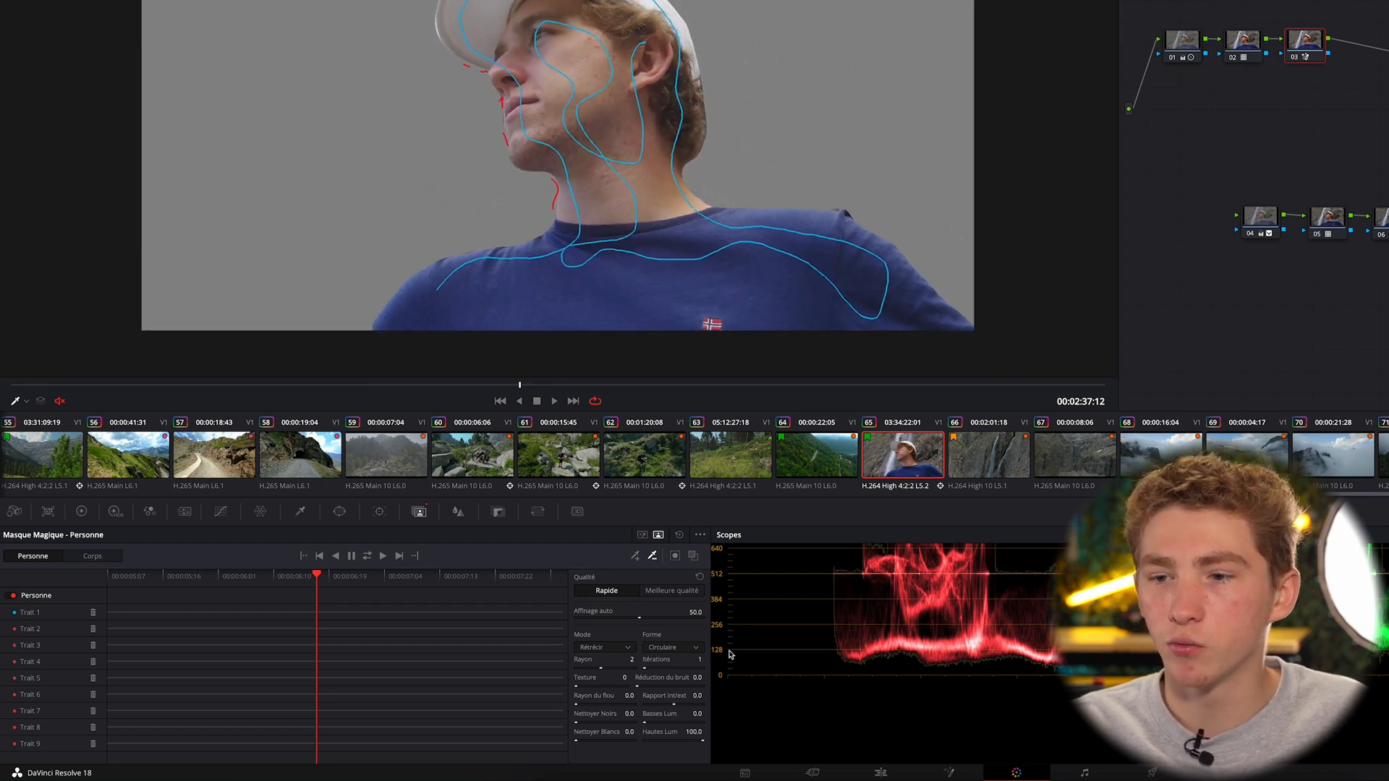
{"action": "left_click_drag", "start_coordinate": [605, 668], "coordinate": [618, 668]}
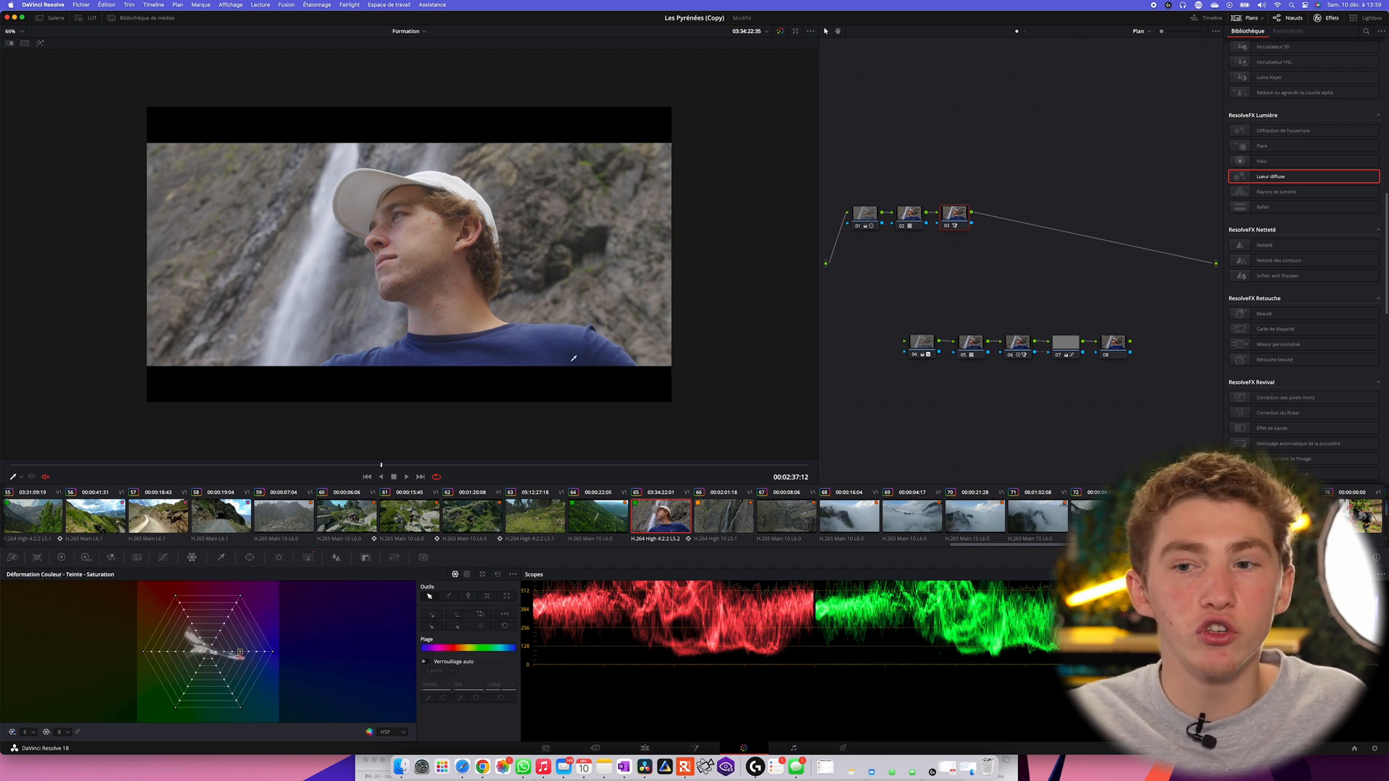
Sample the T-shirt's blue in an enlarged Hue-Saturation Color Warper, try and undo a shift to purple, and increase its saturation slightly
{"action": "left_click", "coordinate": [483, 575]}
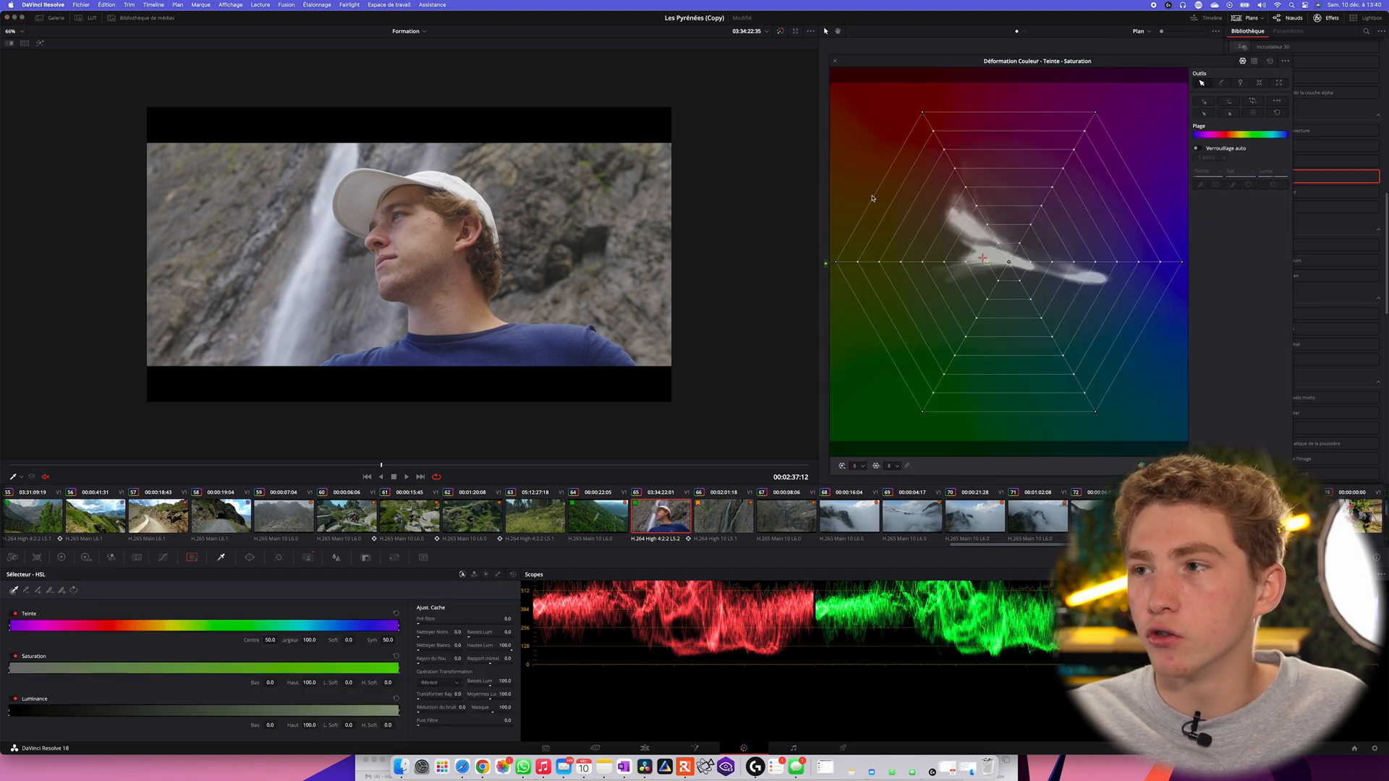
{"action": "left_click", "coordinate": [454, 357]}
{"action": "left_click_drag", "start_coordinate": [1097, 263], "coordinate": [1085, 157]}
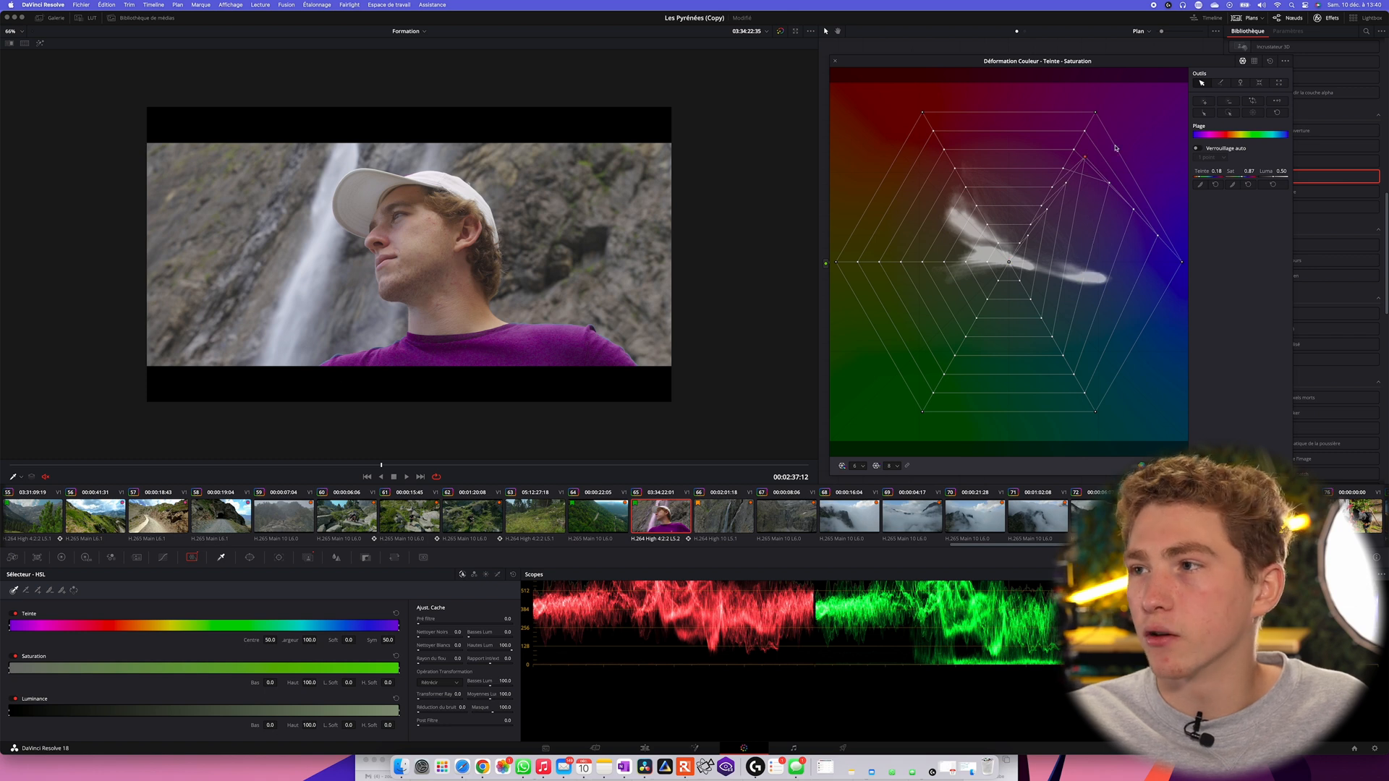
{"action": "key", "text": "super+z"}
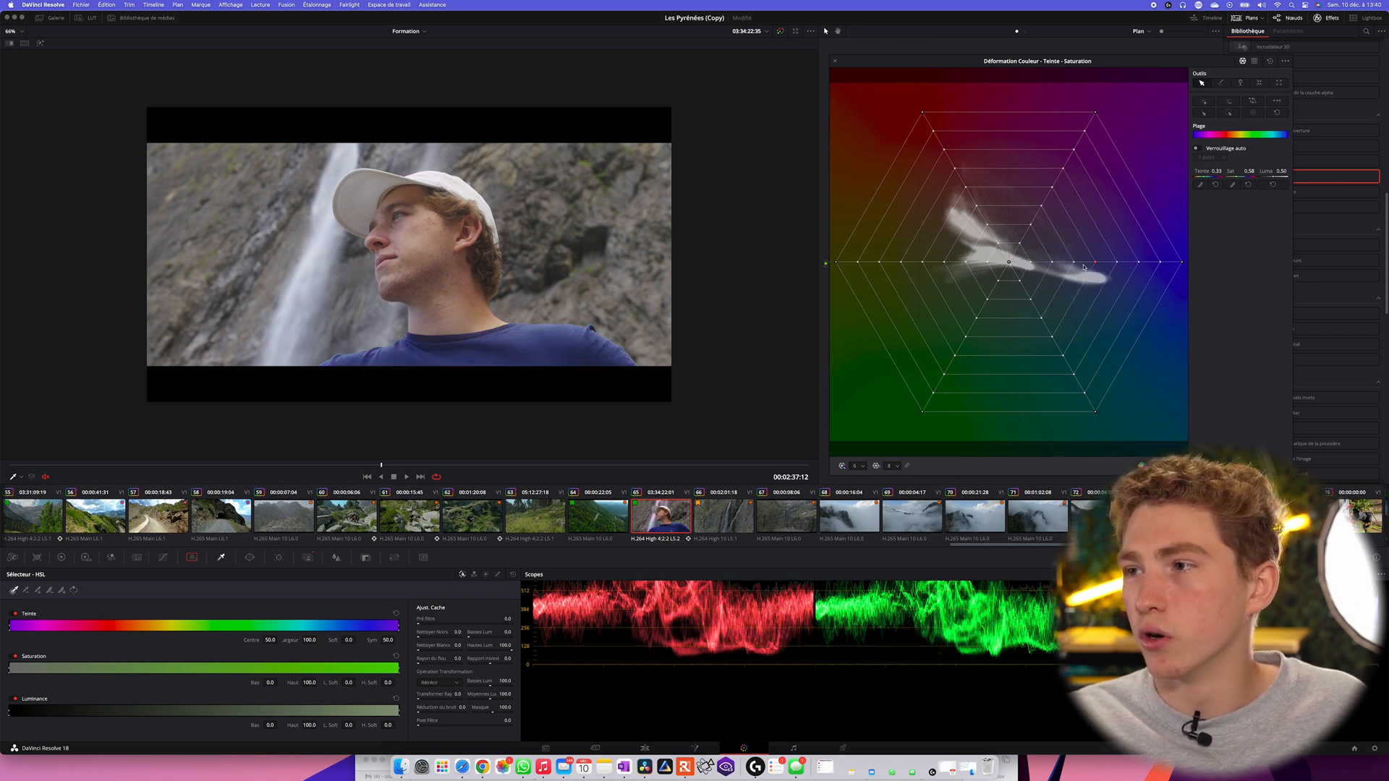
{"action": "left_click_drag", "start_coordinate": [1097, 268], "coordinate": [1113, 267]}
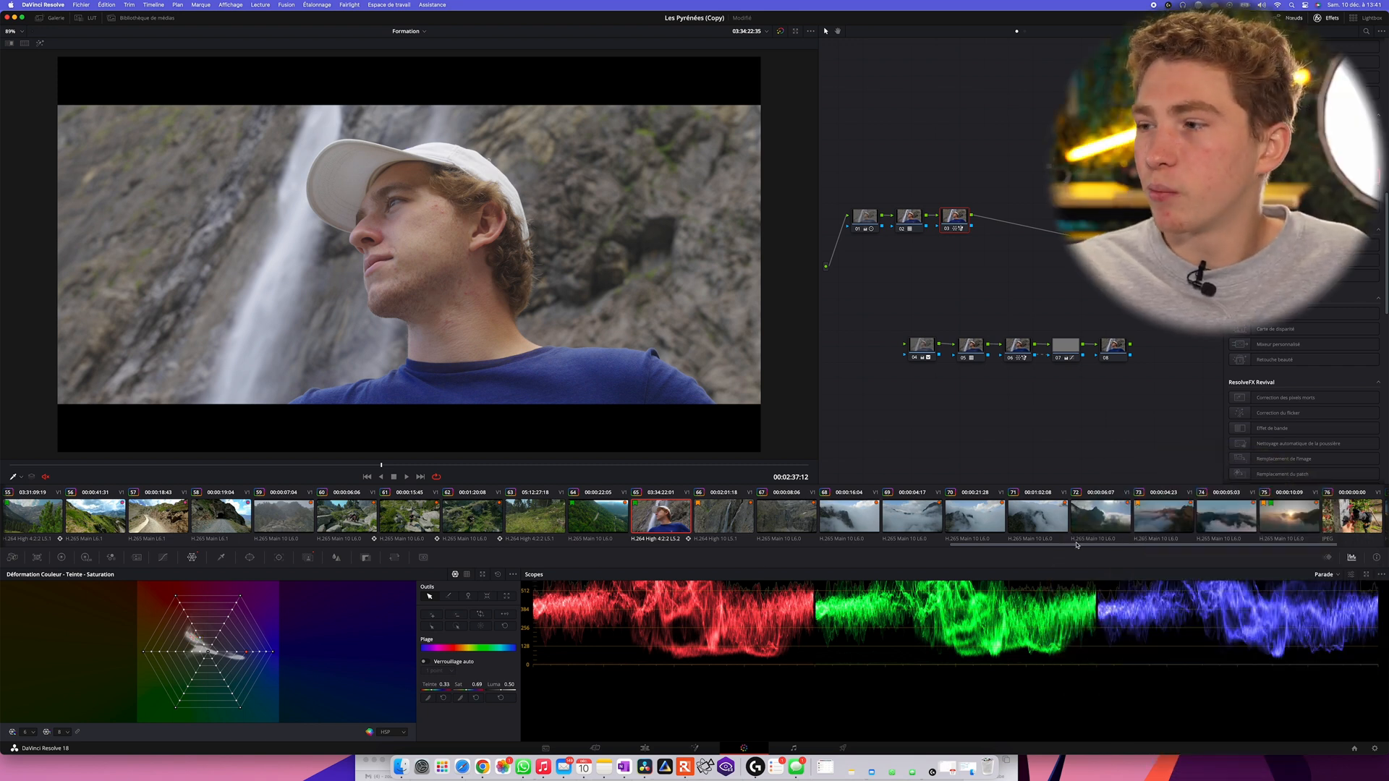
Switch the scopes from Parade to Vectorscope and open its display settings
{"action": "left_click", "coordinate": [1323, 575]}
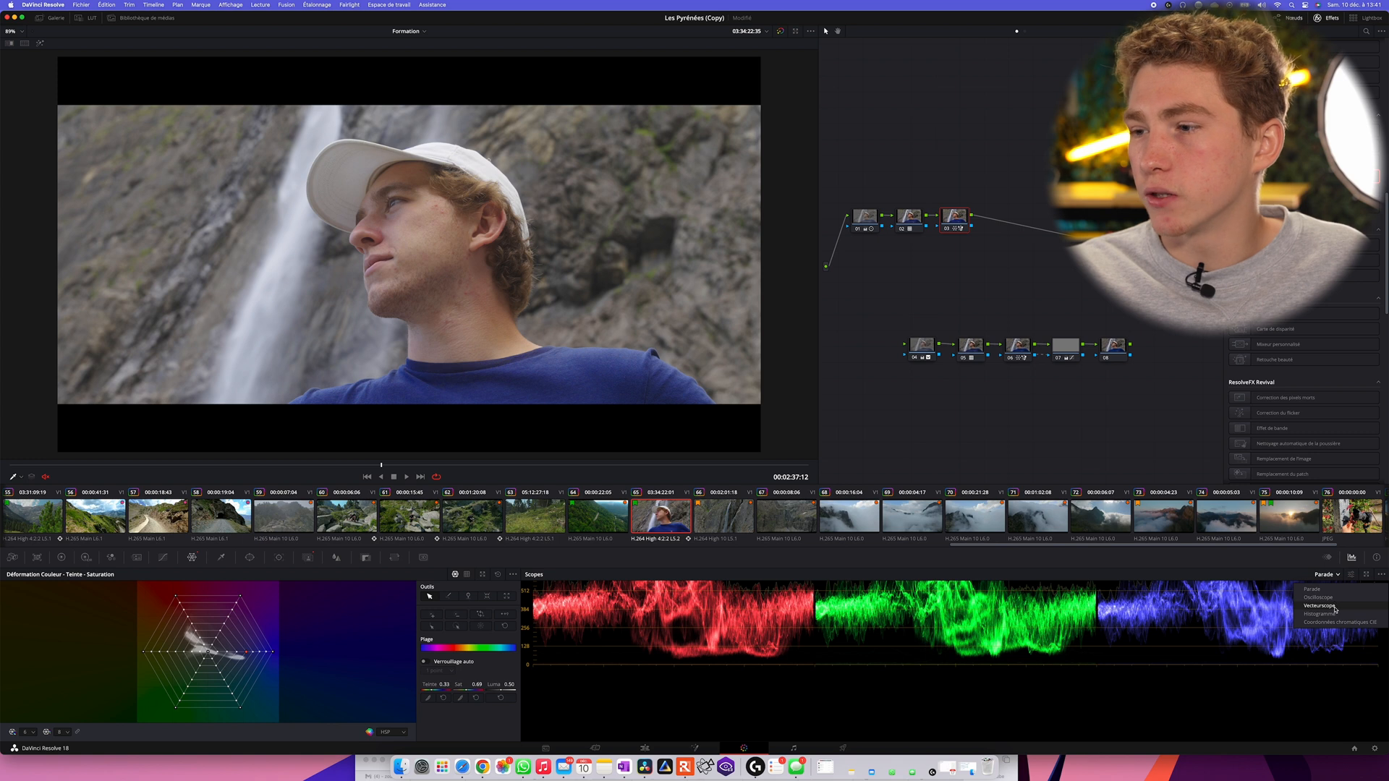
{"action": "left_click", "coordinate": [1336, 606]}
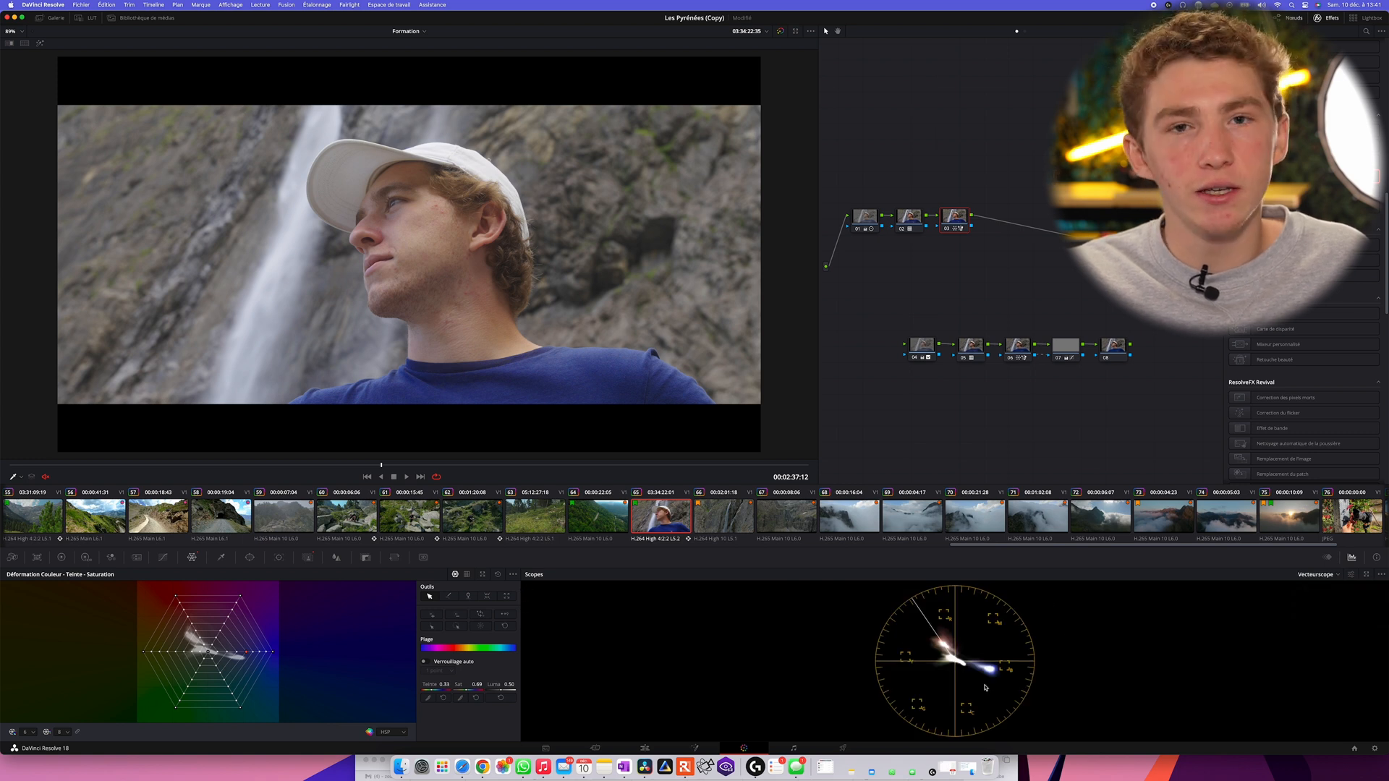
{"action": "left_click", "coordinate": [1352, 575]}
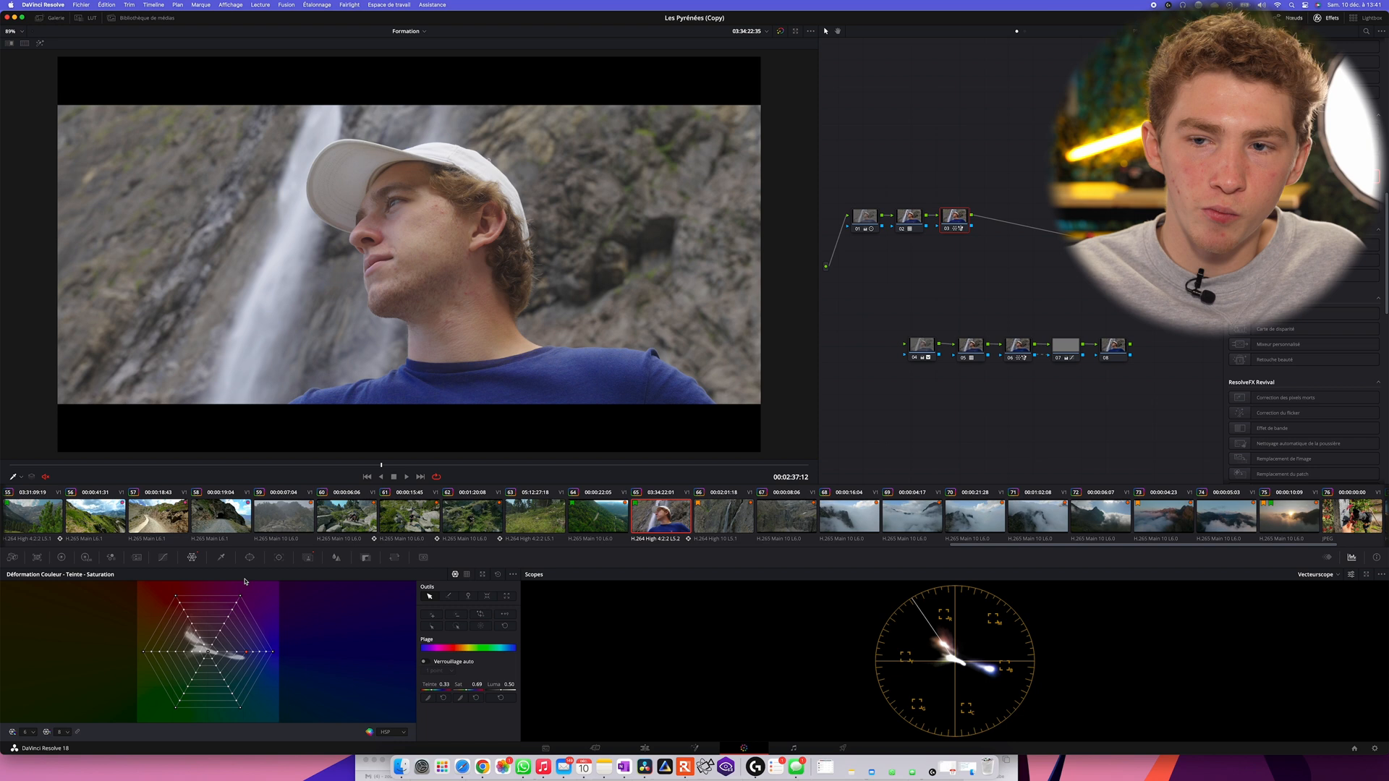
Draw a closed four-point curve Power Window on the man's cheek in node 03
{"action": "left_click", "coordinate": [249, 557]}
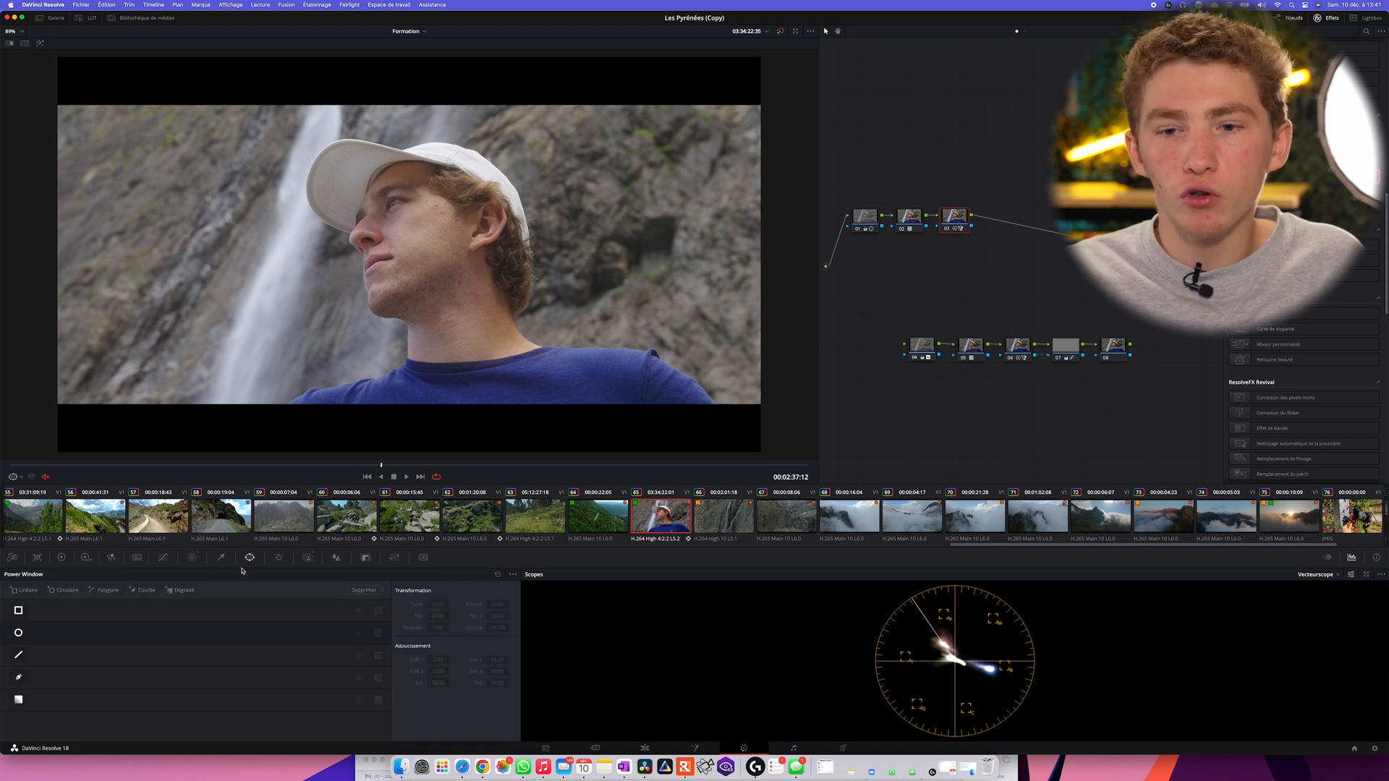
{"action": "left_click", "coordinate": [18, 678]}
{"action": "scroll", "coordinate": [417, 310], "scroll_direction": "up", "scroll_amount": 1}
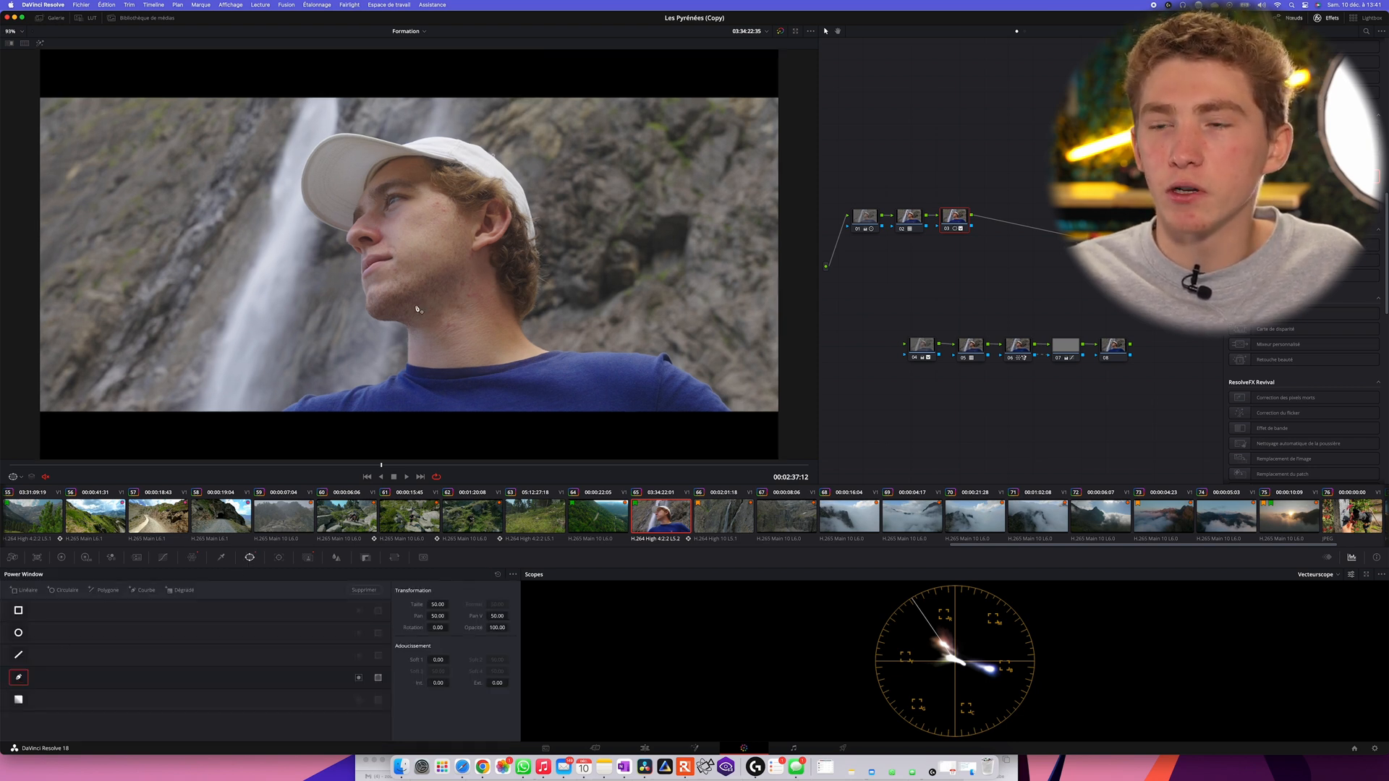
{"action": "scroll", "coordinate": [417, 309], "scroll_direction": "up", "scroll_amount": 5}
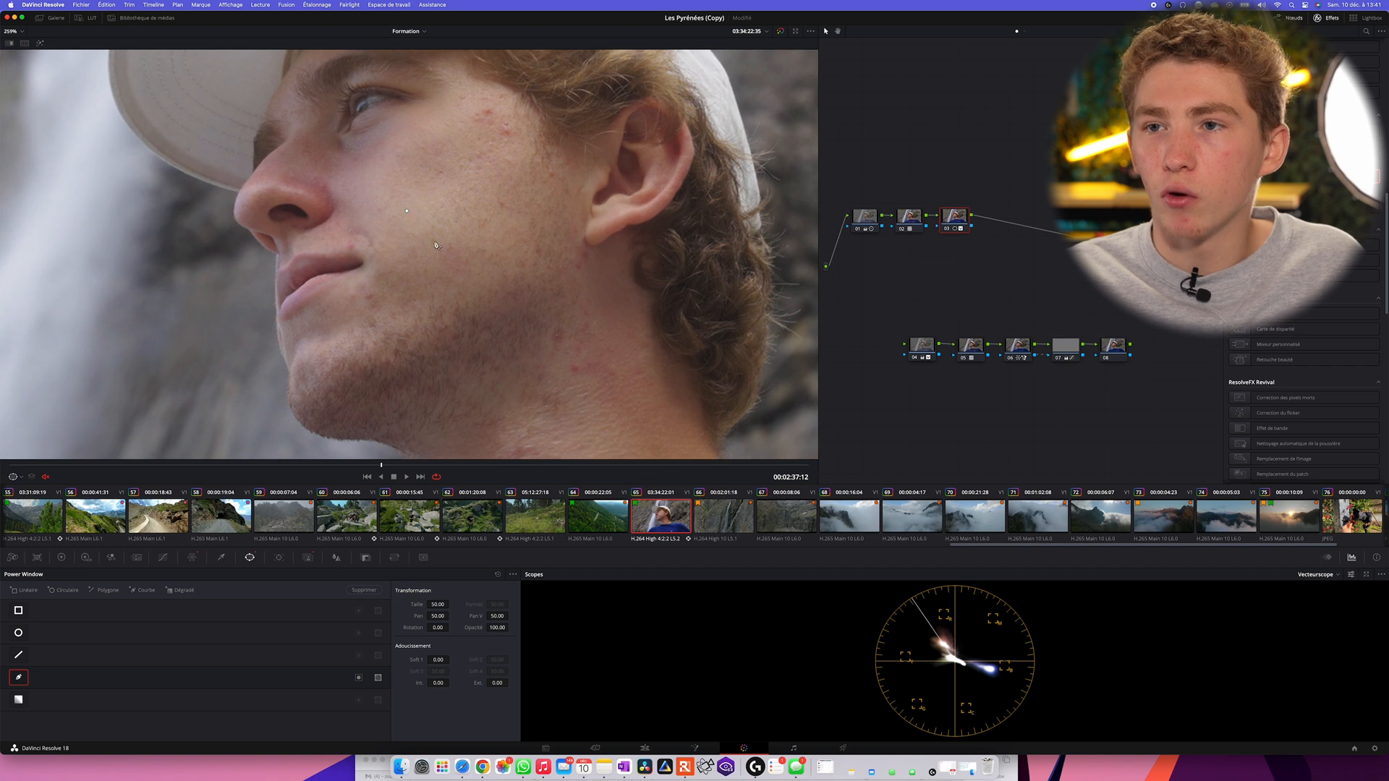
{"action": "left_click", "coordinate": [371, 175]}
{"action": "left_click", "coordinate": [423, 140]}
{"action": "left_click", "coordinate": [459, 170]}
{"action": "left_click", "coordinate": [407, 211]}
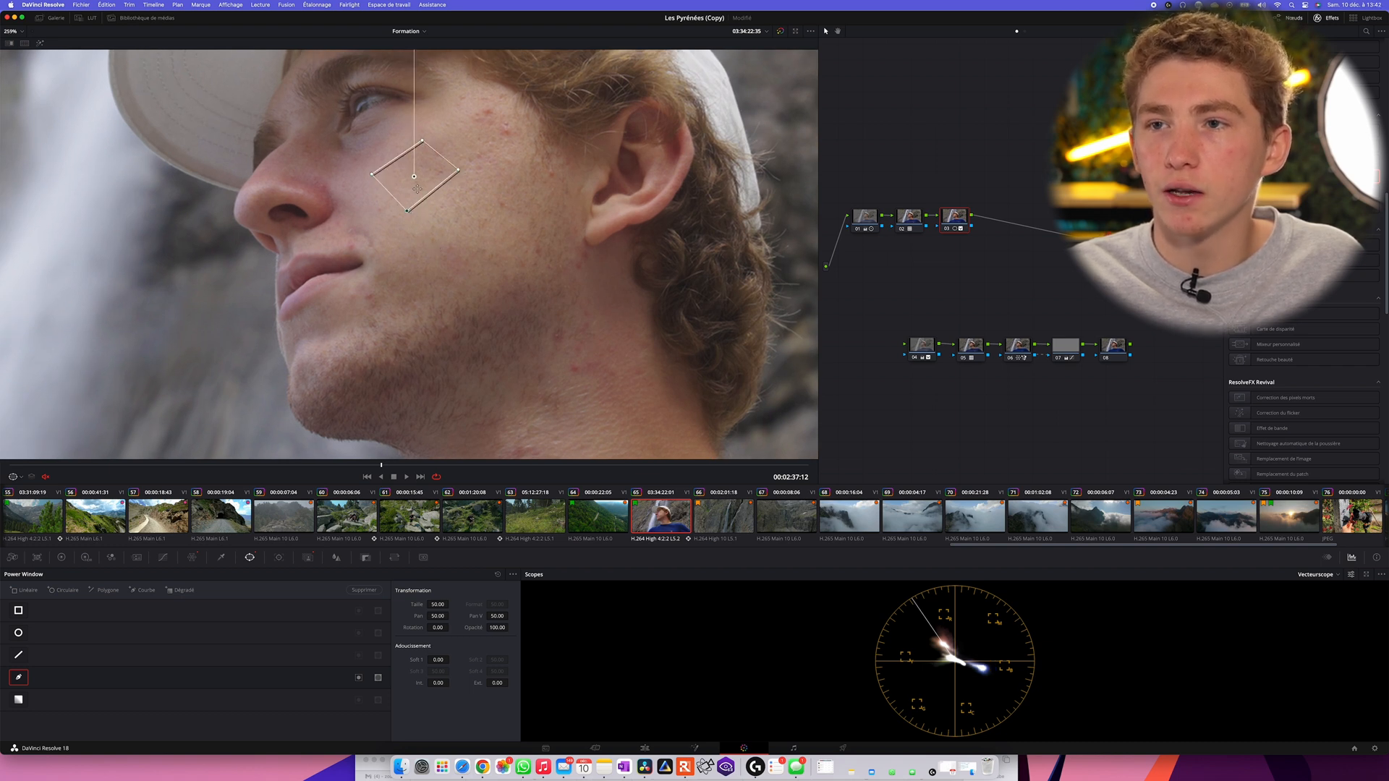
Isolate the cheek window with the highlight view and examine its skin tone against the skin tone line on the vectorscope
{"action": "scroll", "coordinate": [266, 181], "scroll_direction": "up", "scroll_amount": 1}
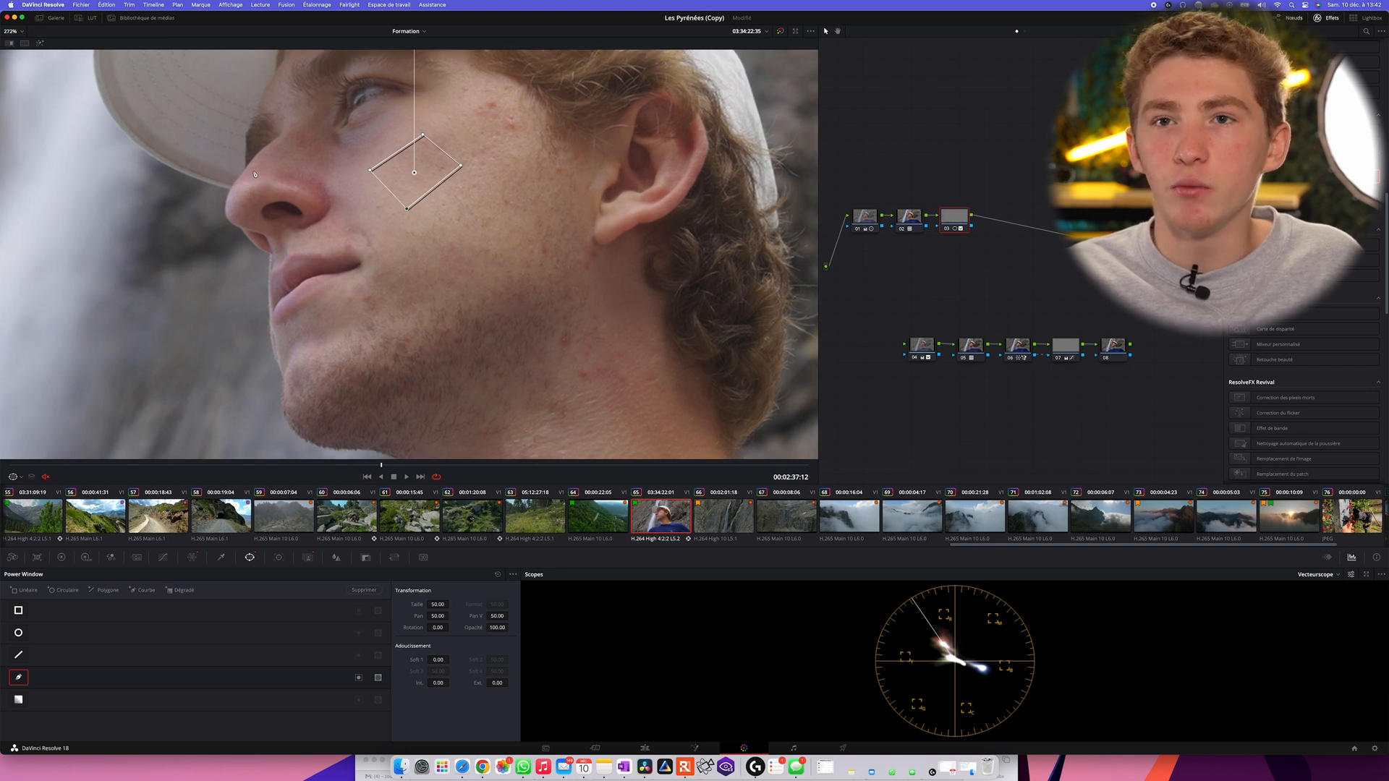
{"action": "left_click", "coordinate": [40, 44]}
{"action": "scroll", "coordinate": [391, 203], "scroll_direction": "down", "scroll_amount": 10}
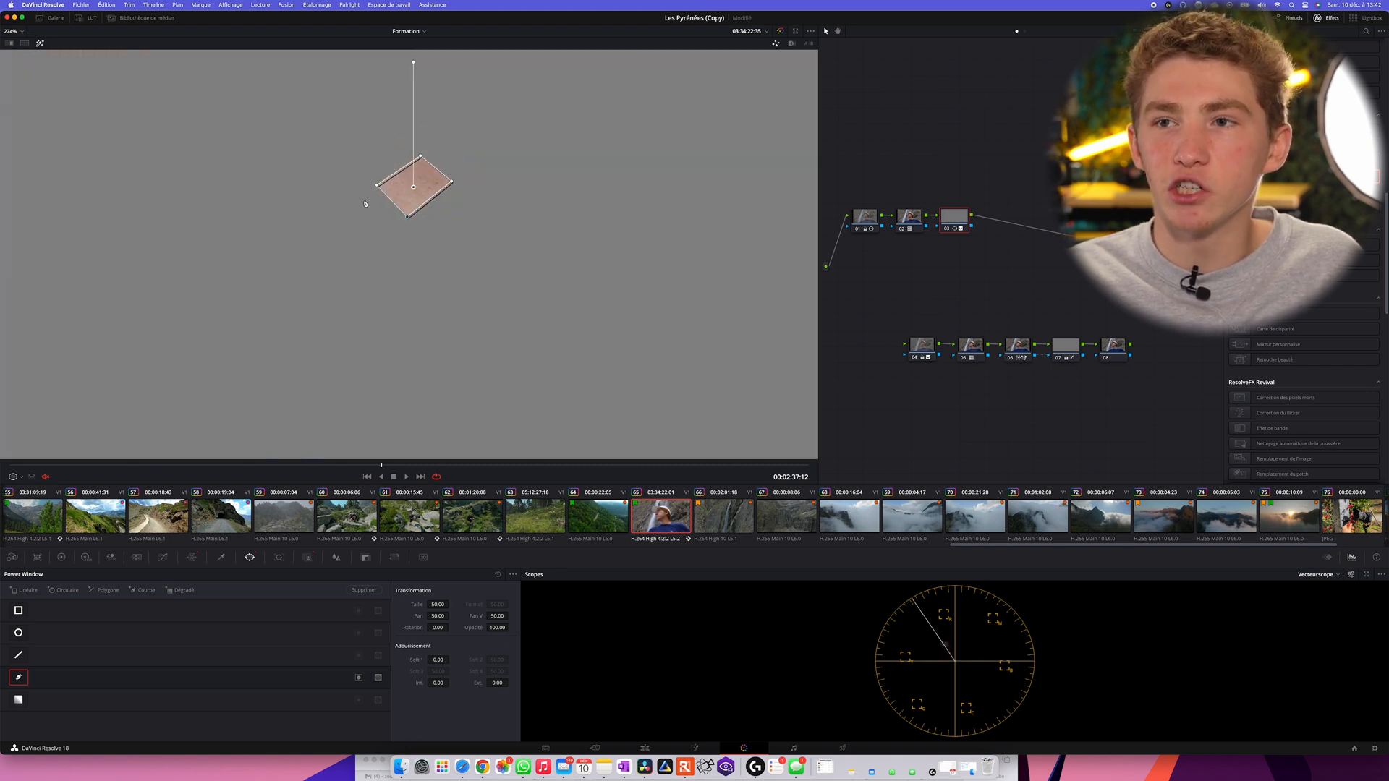
{"action": "scroll", "coordinate": [386, 214], "scroll_direction": "up", "scroll_amount": 12}
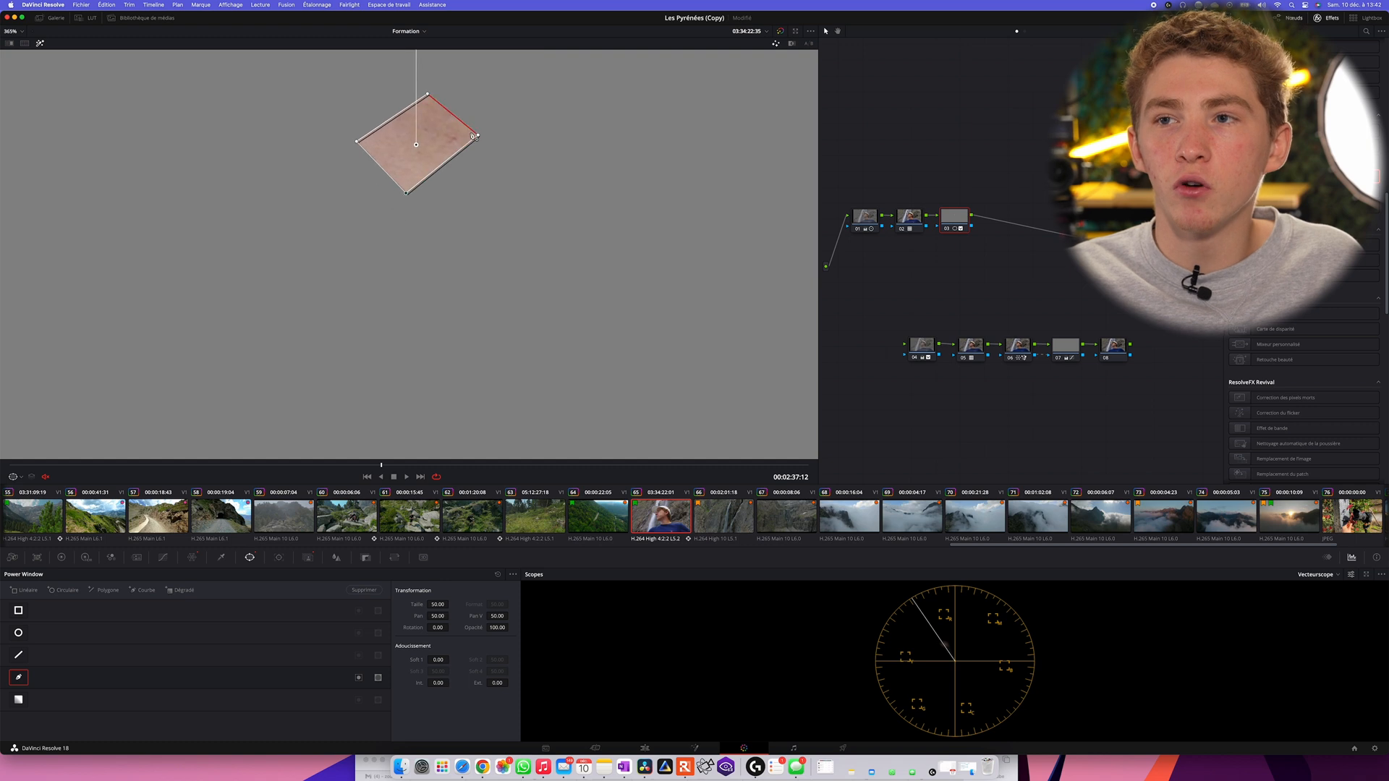
{"action": "left_click", "coordinate": [40, 44]}
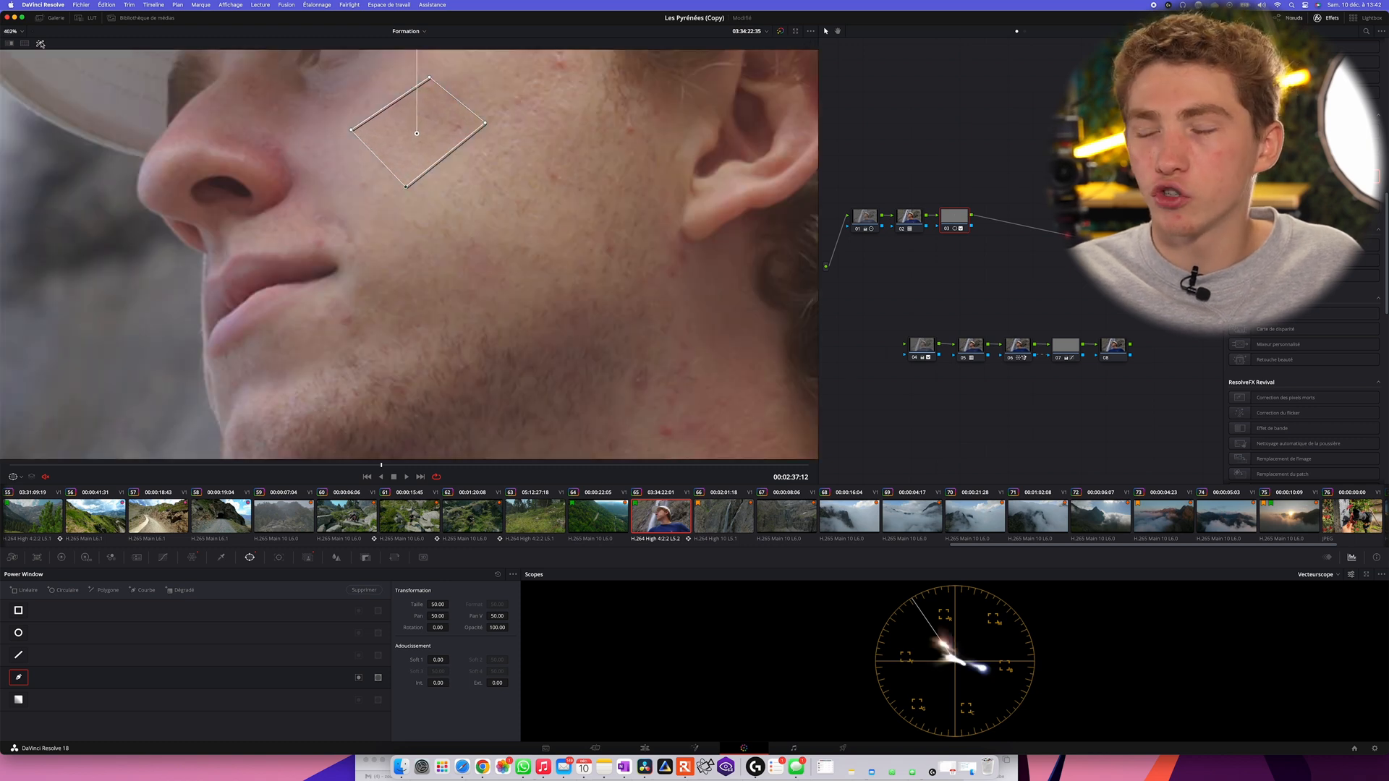
{"action": "scroll", "coordinate": [405, 283], "scroll_direction": "down", "scroll_amount": 1}
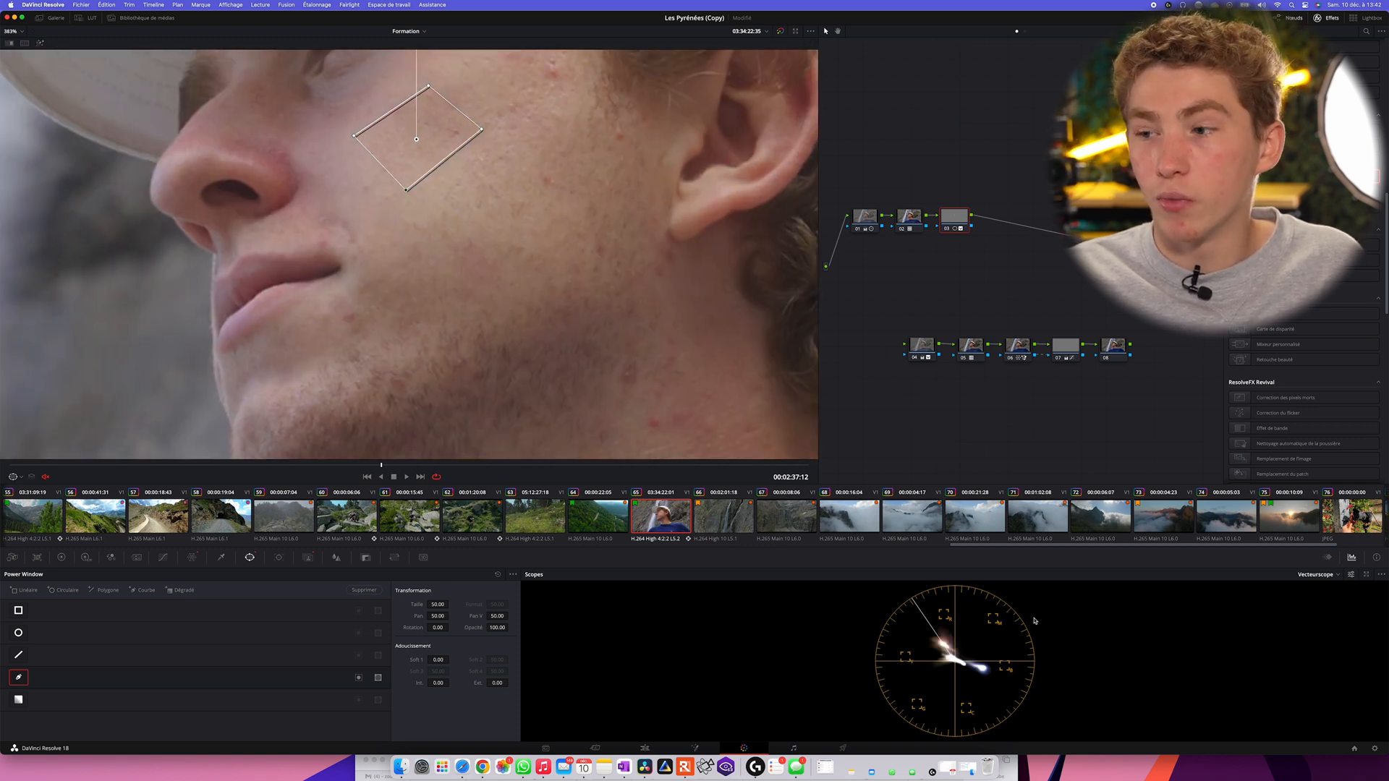
{"action": "left_click", "coordinate": [40, 44]}
{"action": "scroll", "coordinate": [361, 283], "scroll_direction": "down", "scroll_amount": 1}
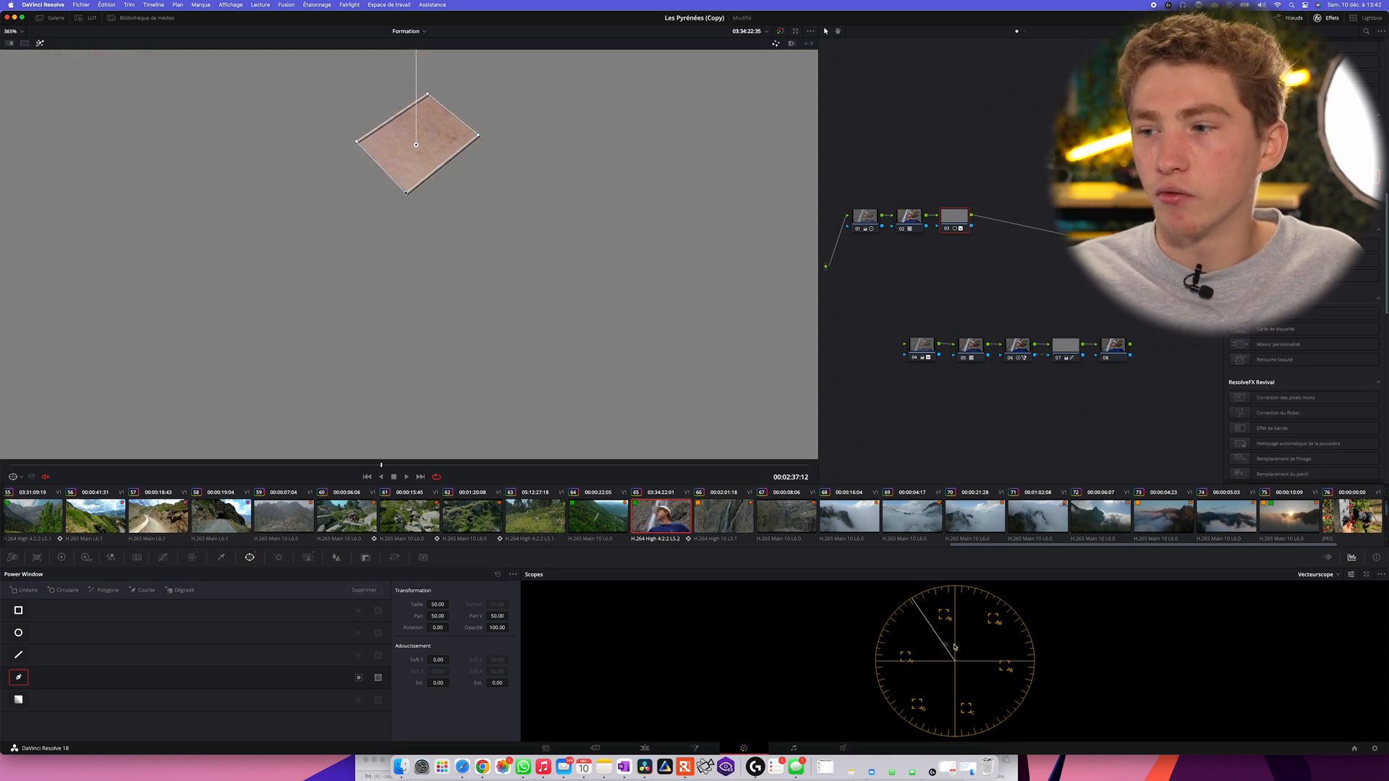
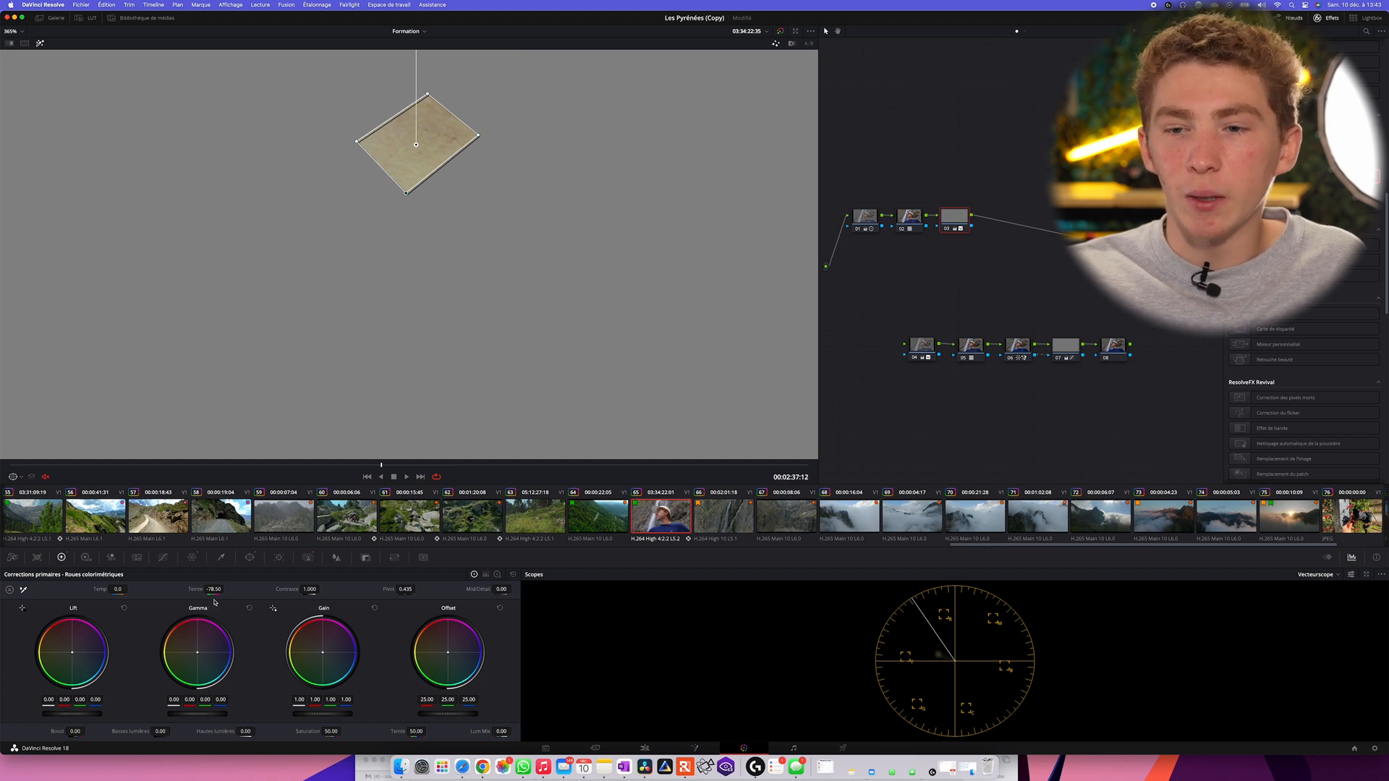
Try shifting the isolated cheek's tint to -7.00 in the primary wheels and undo the tint change
{"action": "left_click_drag", "start_coordinate": [214, 592], "coordinate": [282, 598]}
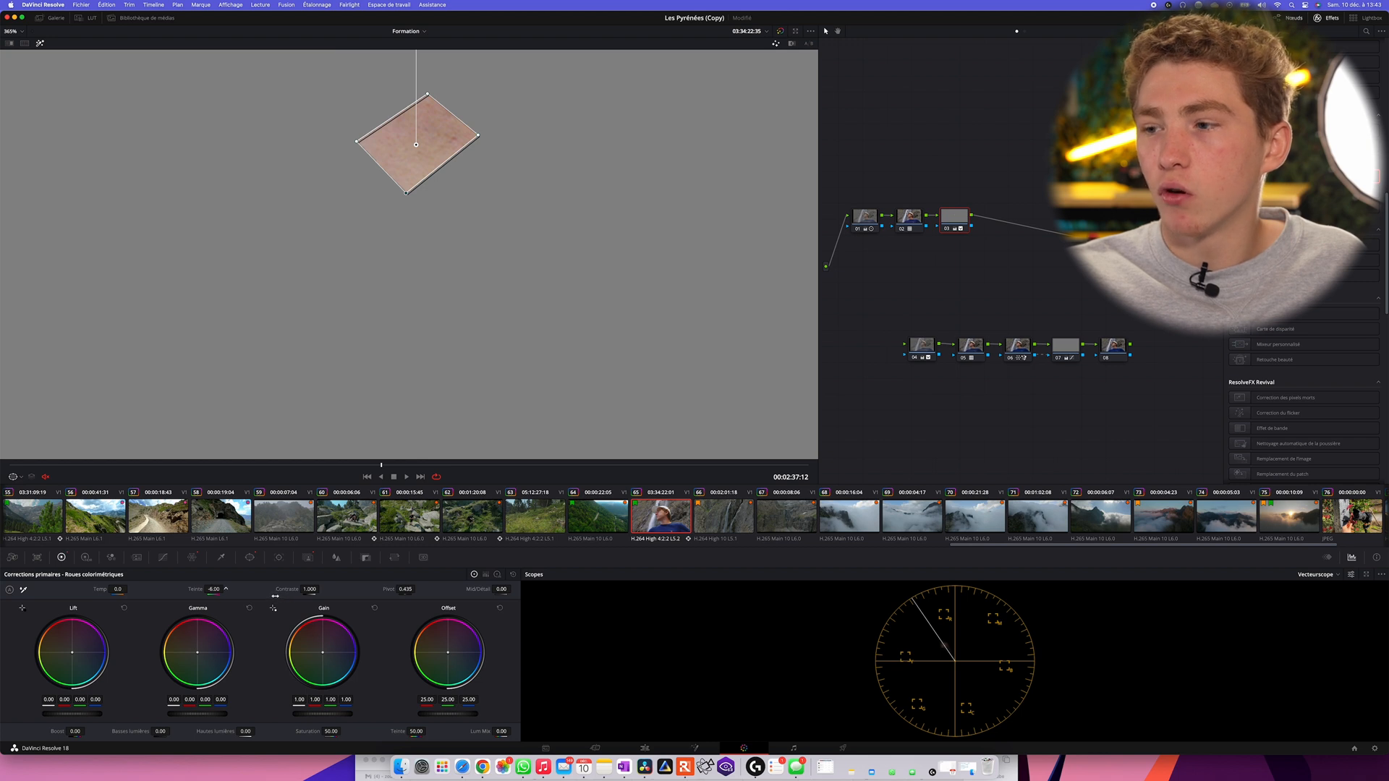
{"action": "scroll", "coordinate": [405, 130], "scroll_direction": "up", "scroll_amount": 3}
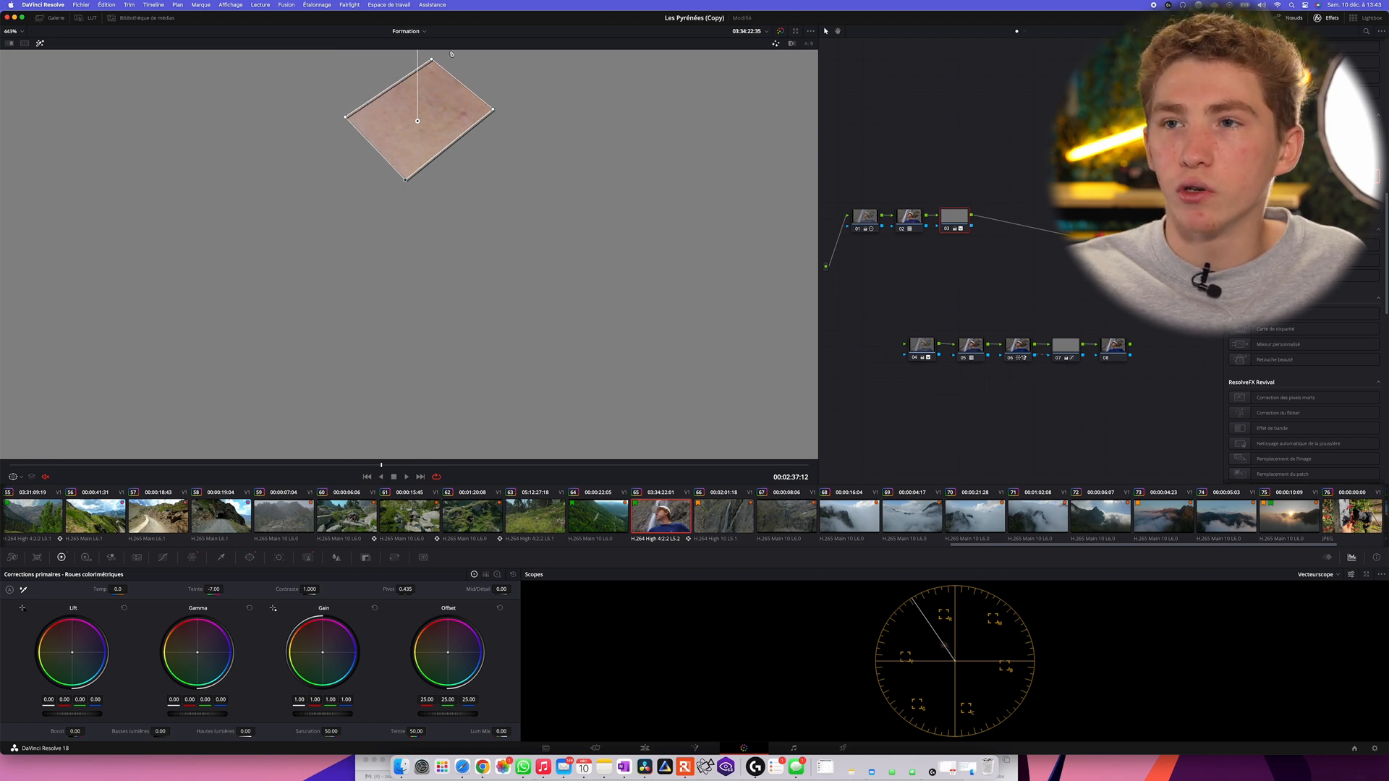
{"action": "scroll", "coordinate": [411, 127], "scroll_direction": "down", "scroll_amount": 5}
{"action": "scroll", "coordinate": [412, 127], "scroll_direction": "down", "scroll_amount": 2}
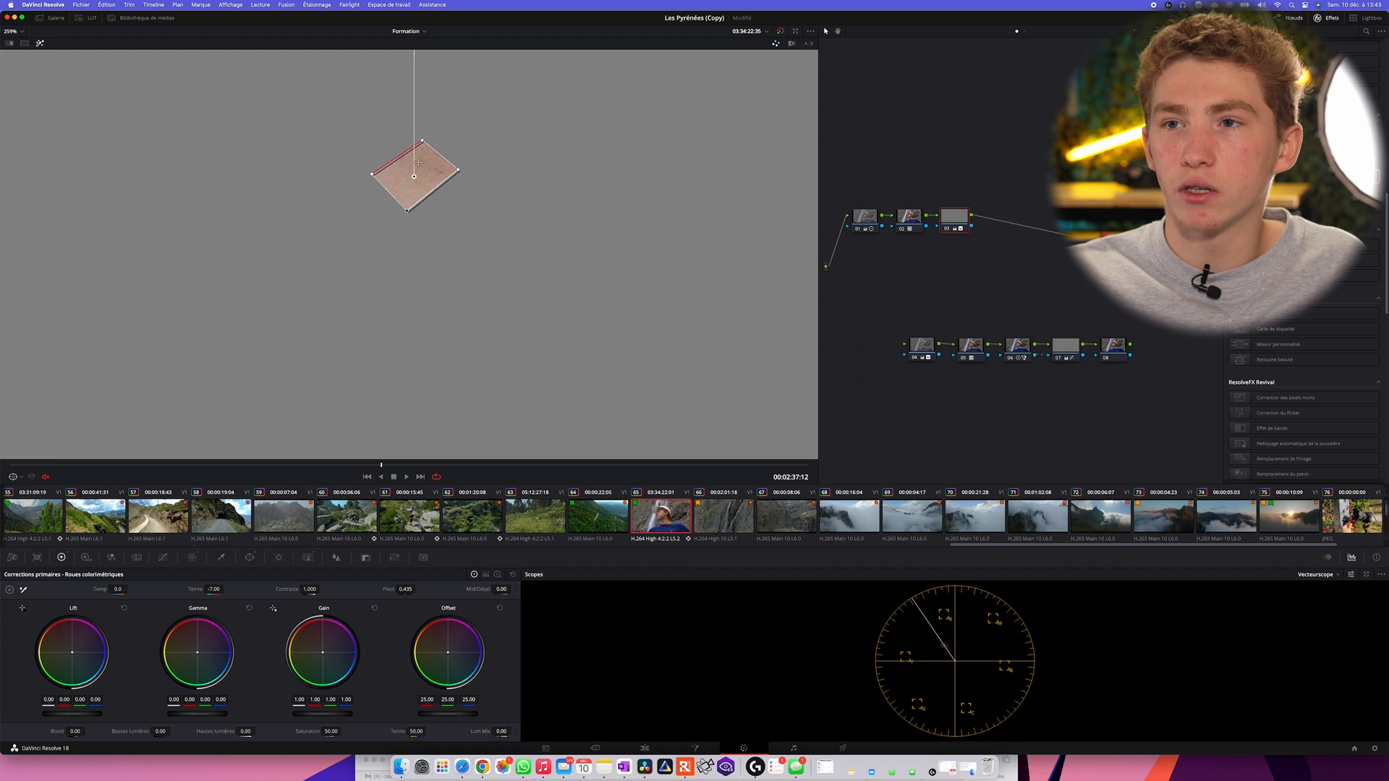
{"action": "key", "text": "super+z"}
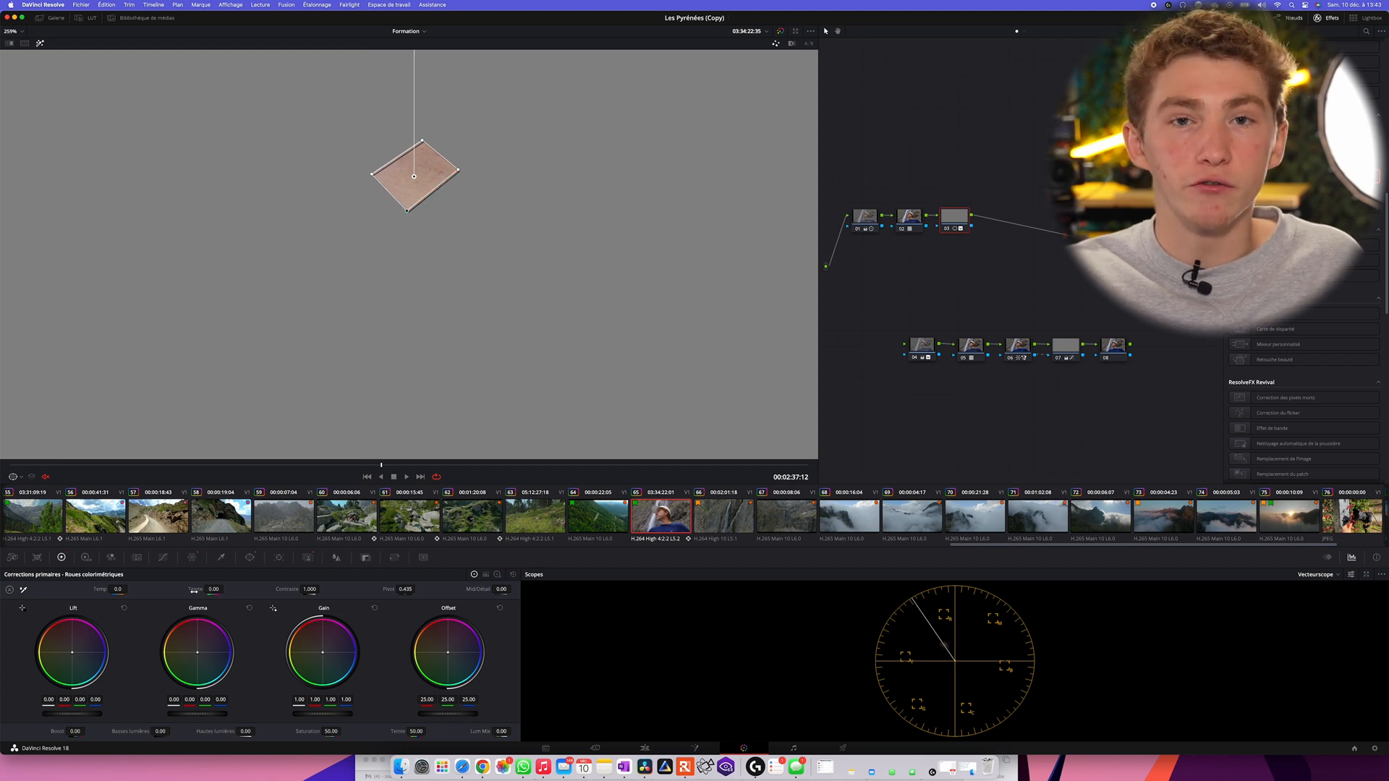
Turn off the highlight view and disable the curve Power Window on the cheek in node 03
{"action": "scroll", "coordinate": [418, 176], "scroll_direction": "down", "scroll_amount": 1}
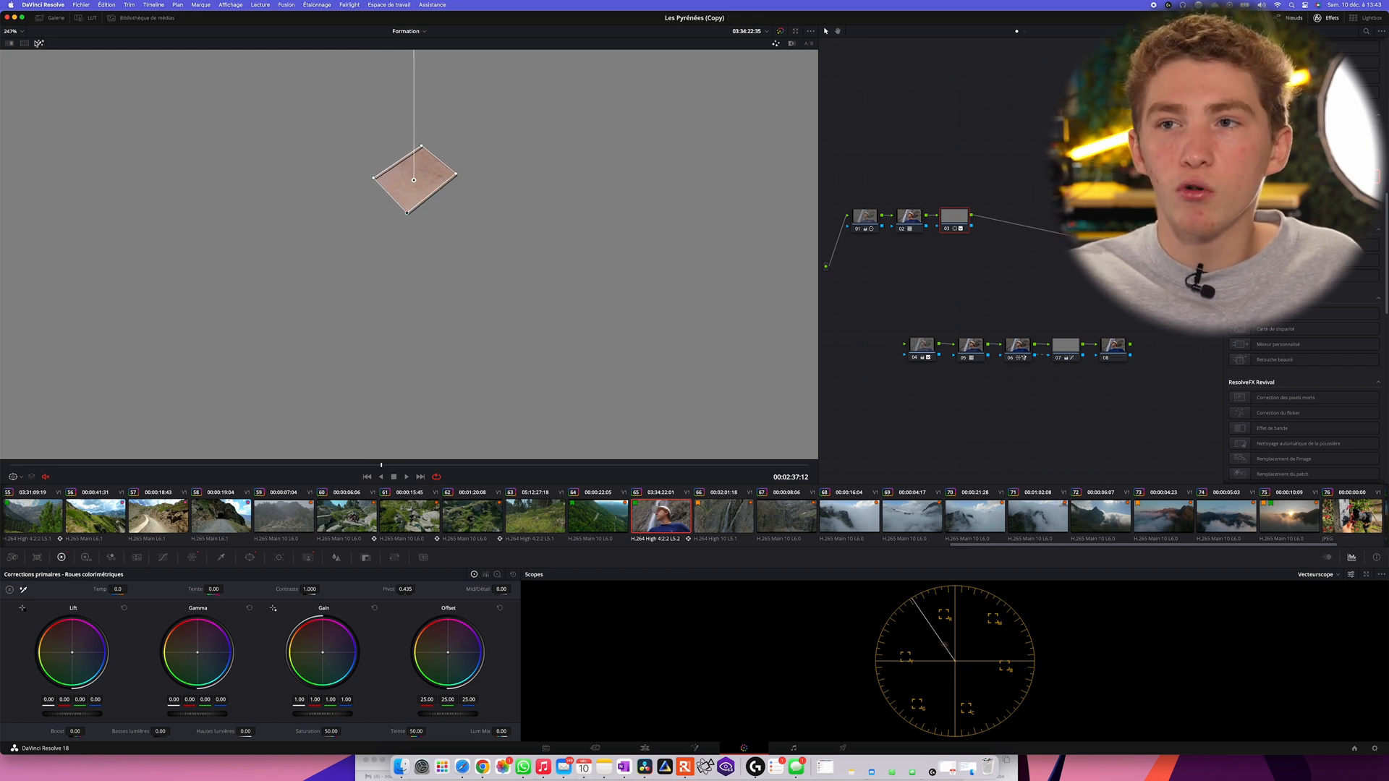
{"action": "key", "text": "shift+h"}
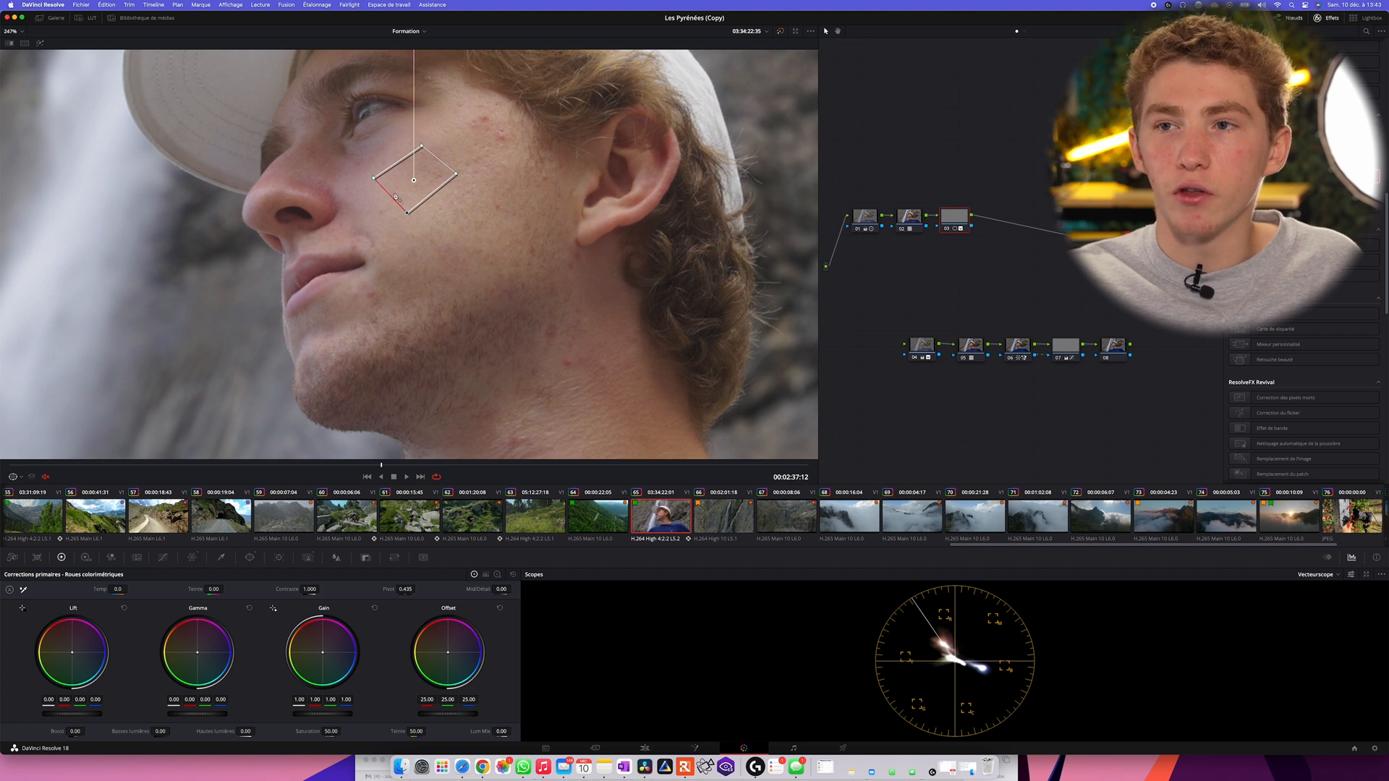
{"action": "scroll", "coordinate": [403, 183], "scroll_direction": "up", "scroll_amount": 1}
{"action": "scroll", "coordinate": [404, 183], "scroll_direction": "down", "scroll_amount": 4}
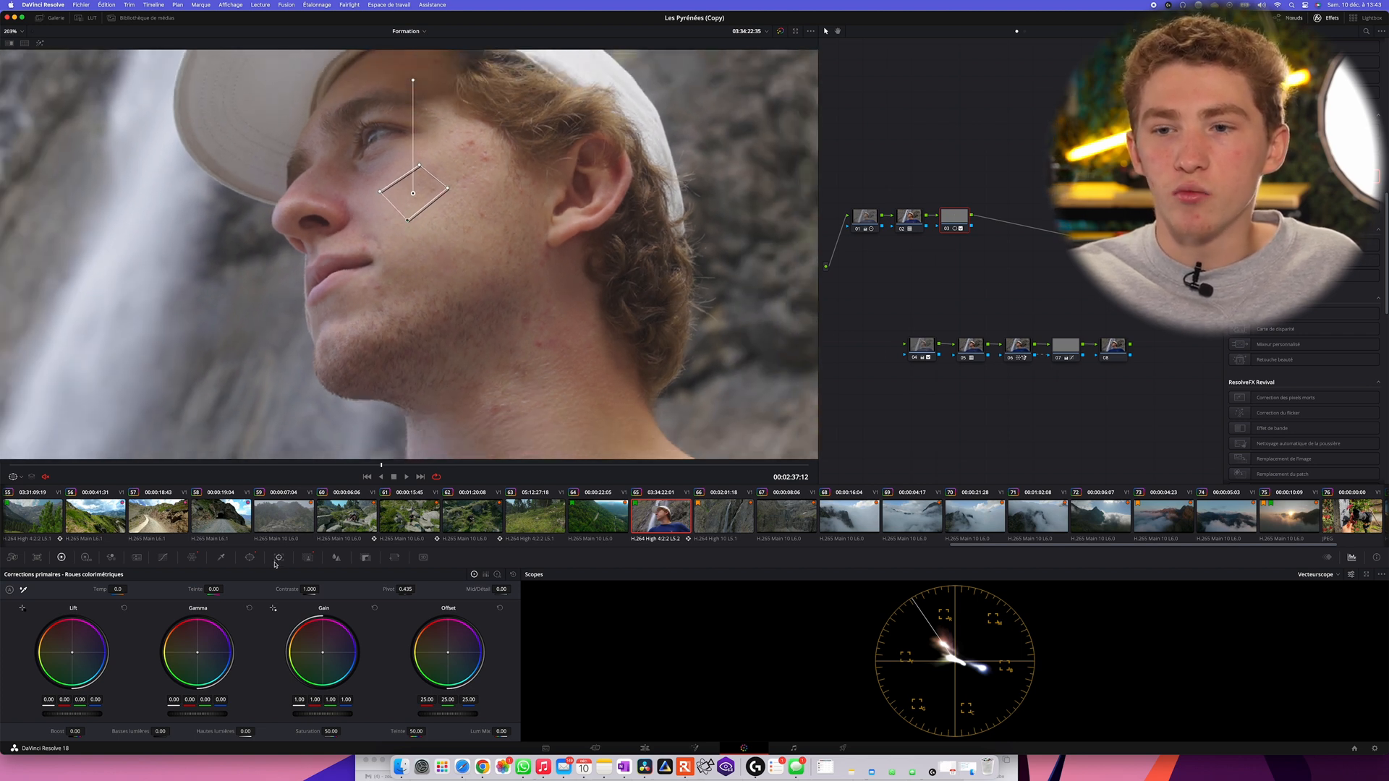
{"action": "left_click", "coordinate": [249, 558]}
{"action": "left_click", "coordinate": [18, 678]}
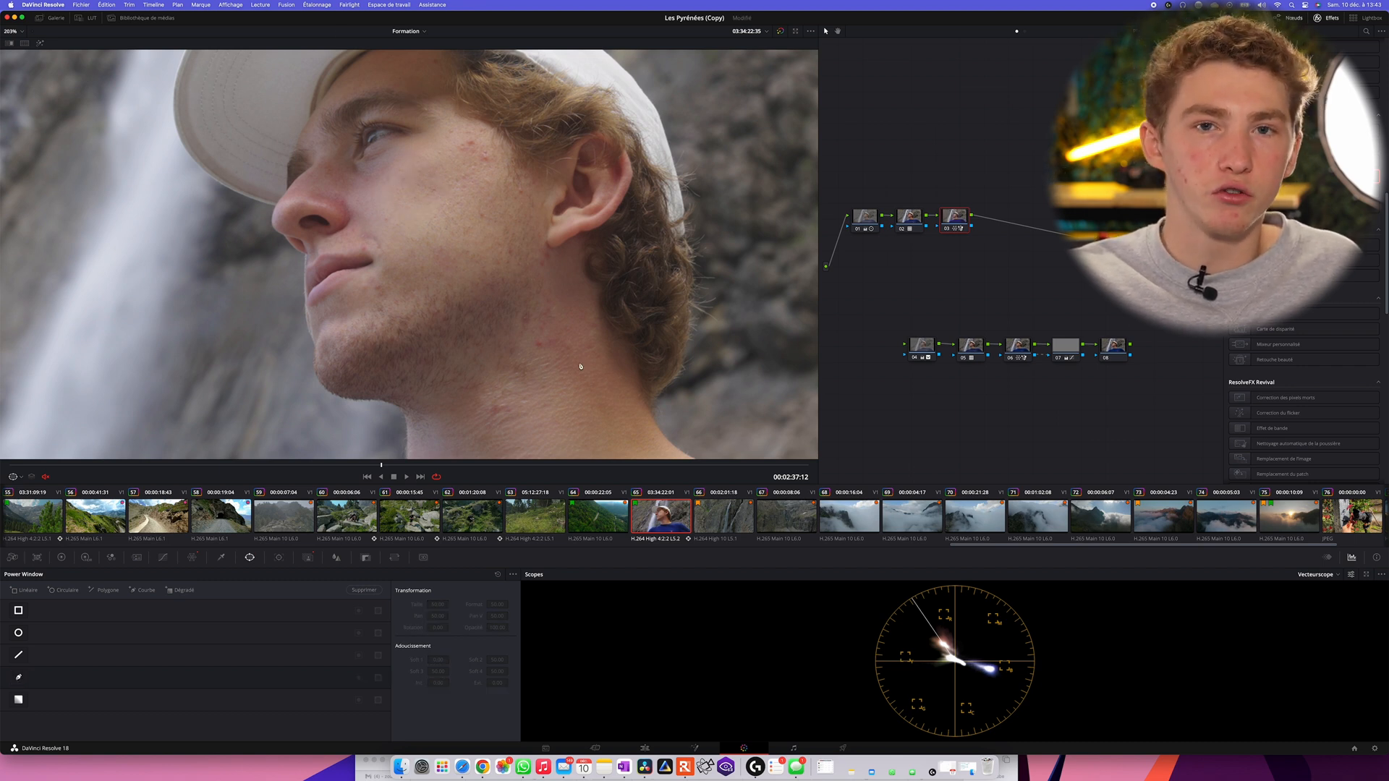
Re-enable the curve window, move it onto the underside of the white cap's brim, and isolate it with the highlight view
{"action": "key", "text": "shift+z"}
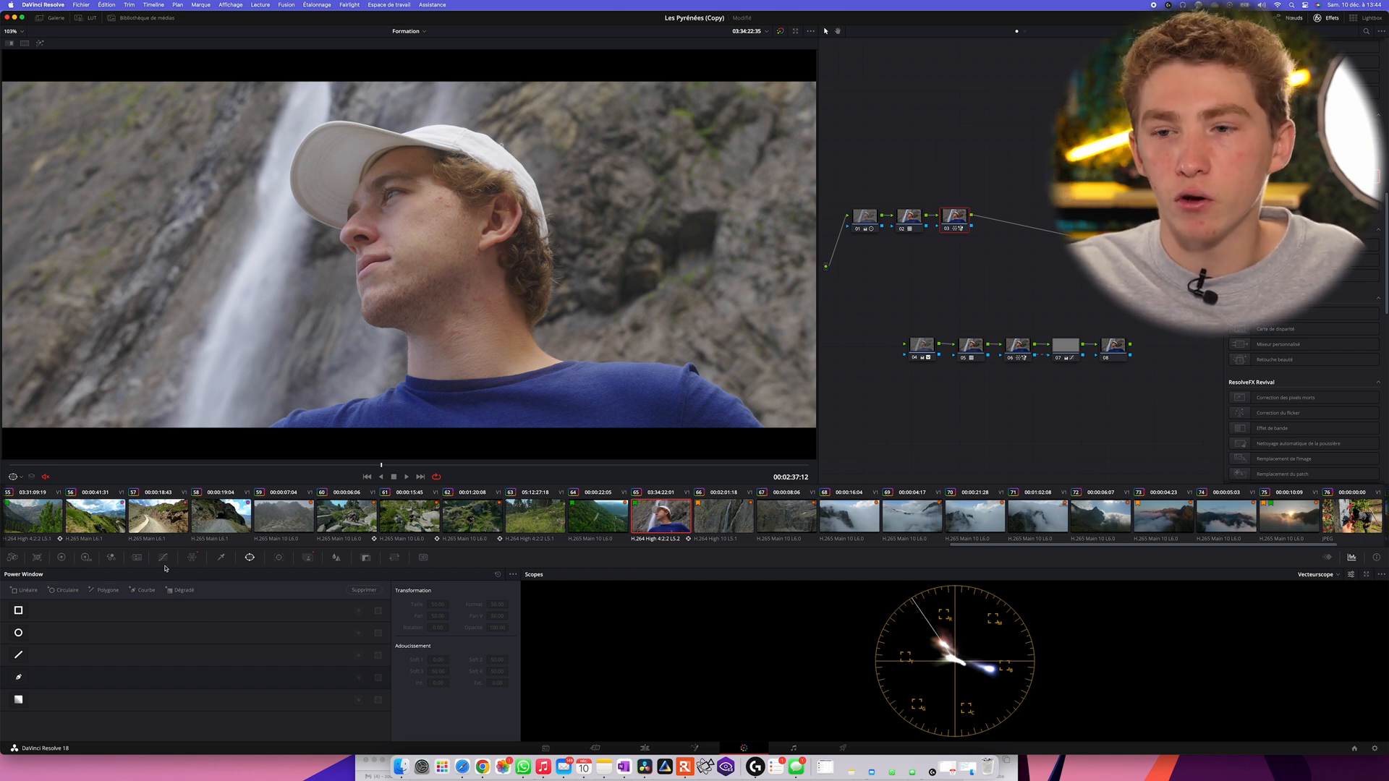
{"action": "left_click", "coordinate": [192, 558]}
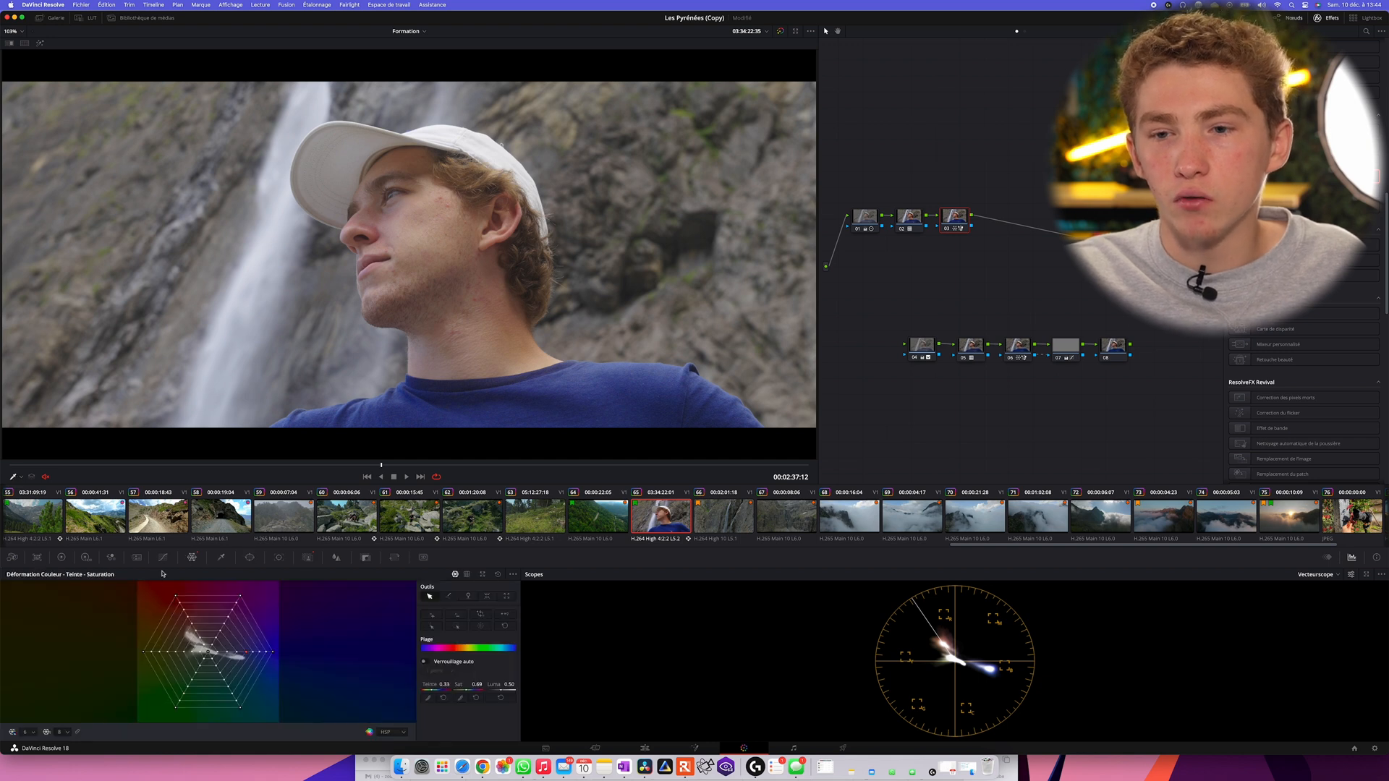
{"action": "left_click", "coordinate": [163, 558]}
{"action": "left_click", "coordinate": [250, 558]}
{"action": "left_click", "coordinate": [19, 678]}
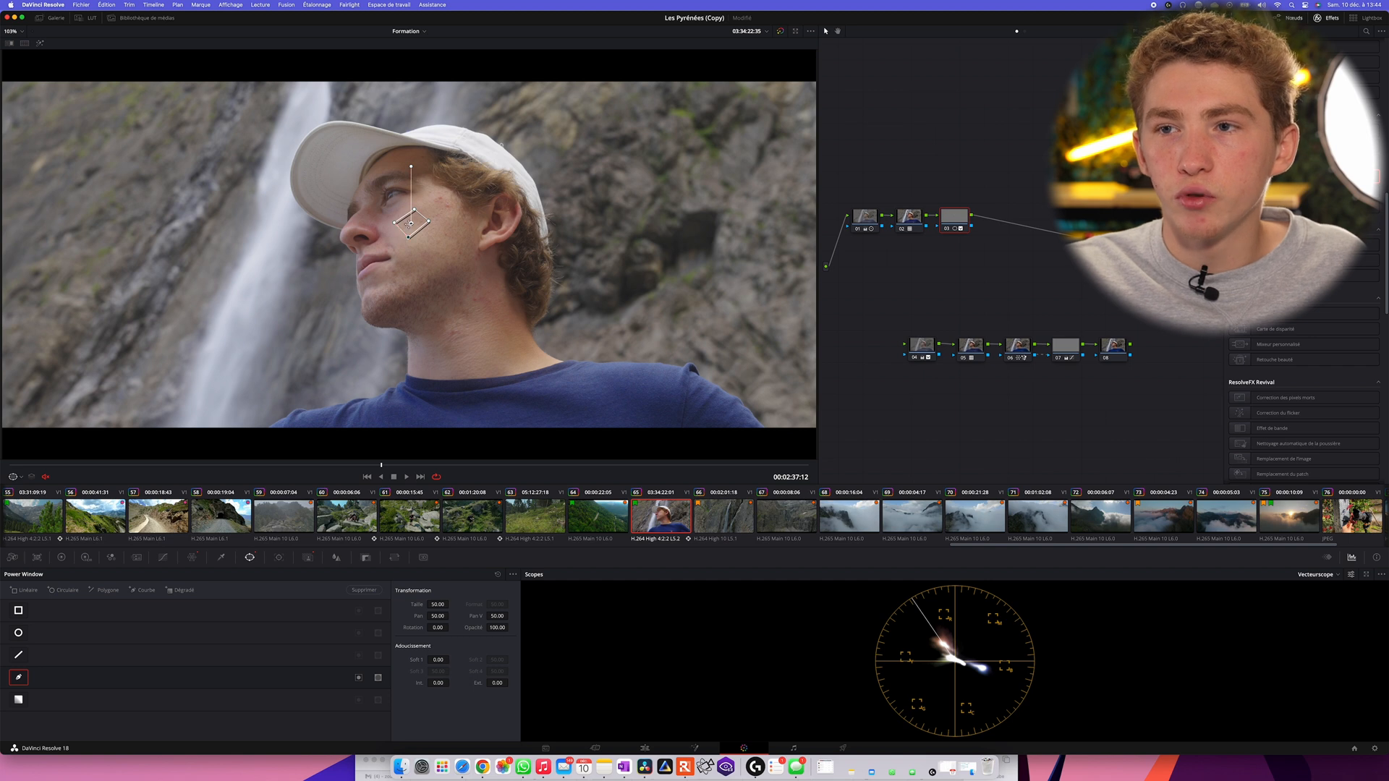
{"action": "left_click_drag", "start_coordinate": [409, 225], "coordinate": [342, 161]}
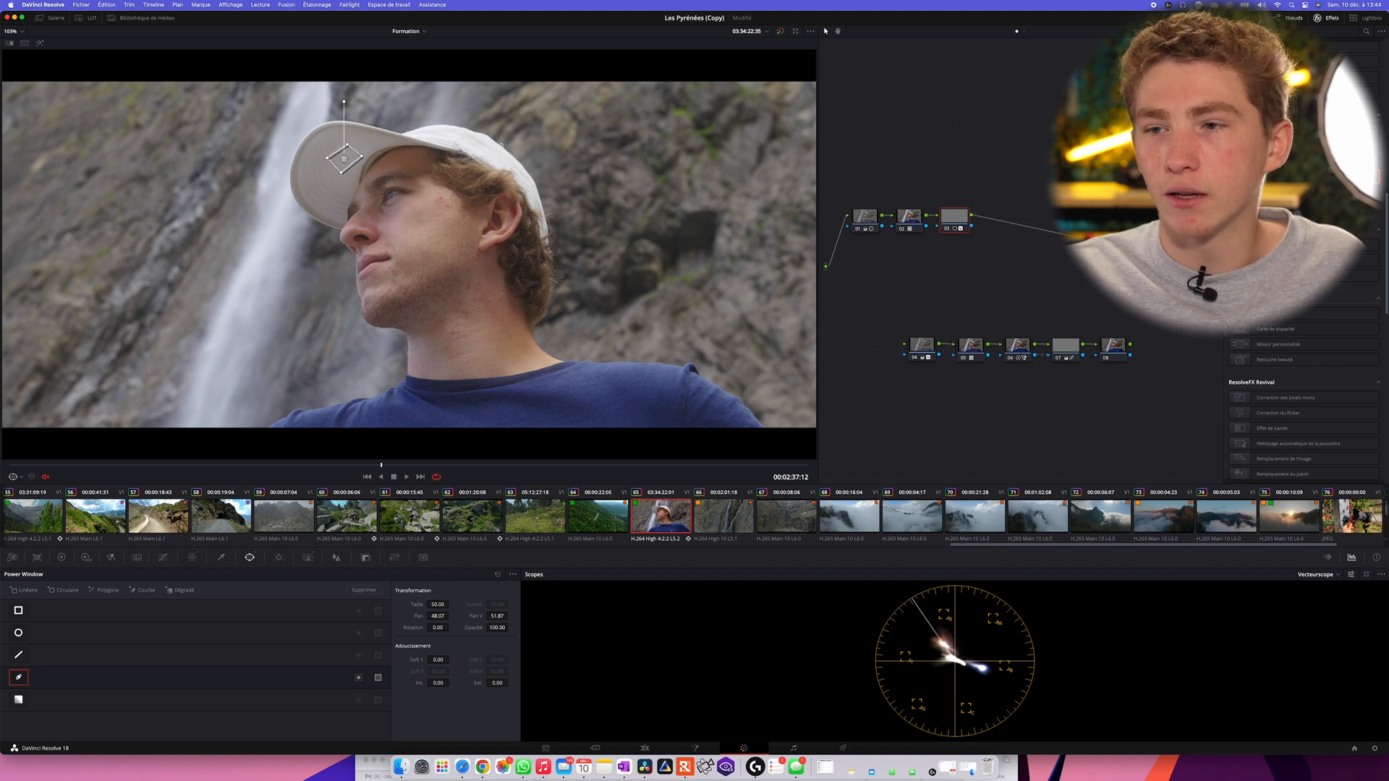
{"action": "left_click", "coordinate": [39, 42]}
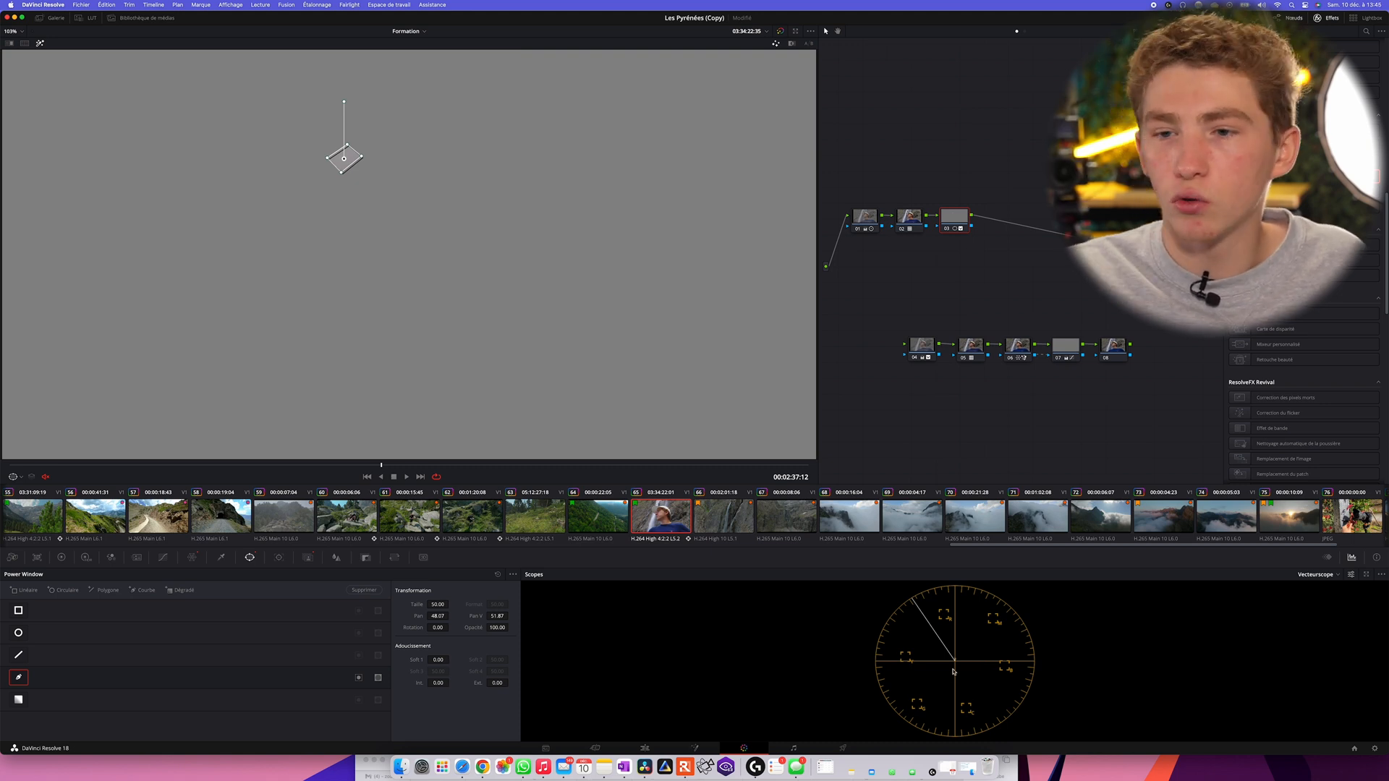
Try shifting the cap sample's colour temperature against the vectorscope centre and reset it
{"action": "left_click", "coordinate": [62, 558]}
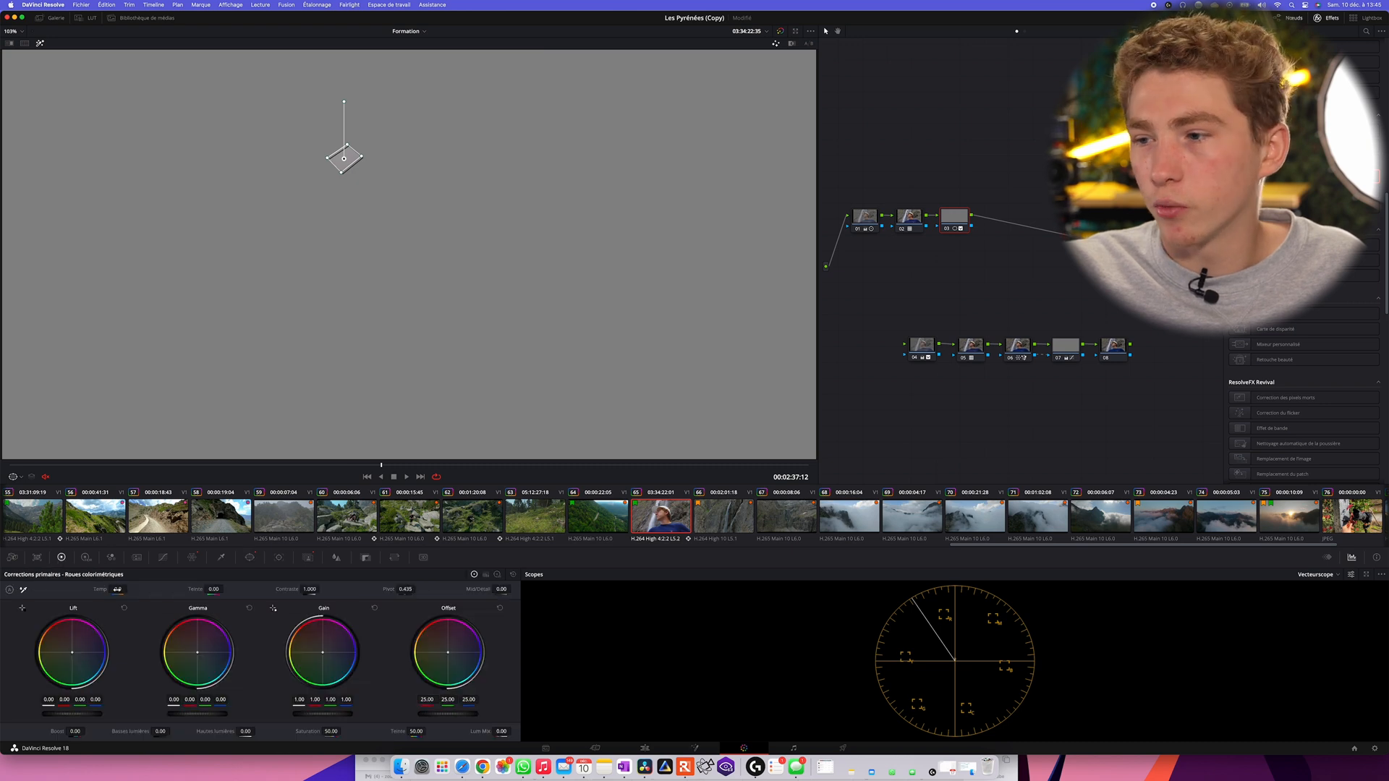
{"action": "left_click_drag", "start_coordinate": [54, 587], "coordinate": [227, 608]}
{"action": "left_click_drag", "start_coordinate": [139, 601], "coordinate": [295, 605]}
{"action": "double_click", "coordinate": [98, 591]}
Disable the curve window in node 03 and turn off the highlight view
{"action": "left_click", "coordinate": [250, 558]}
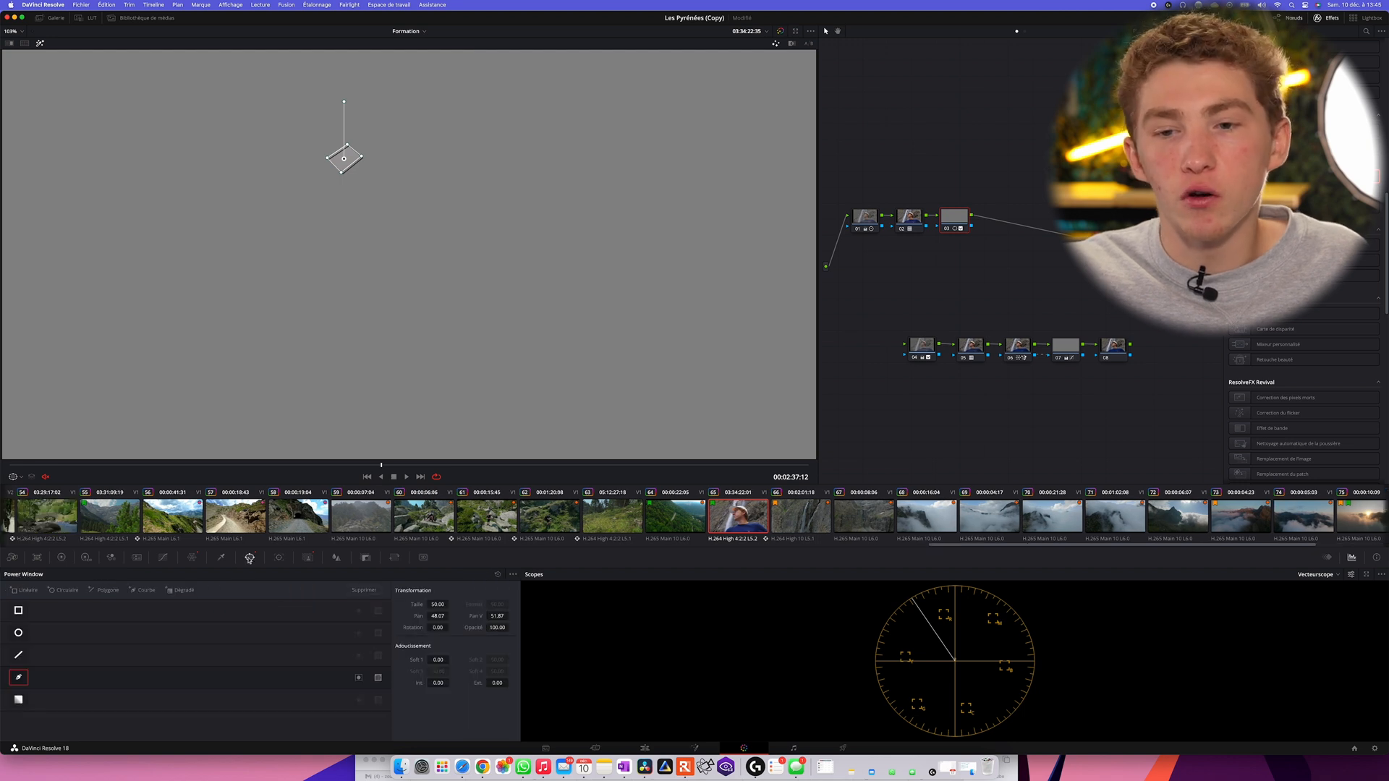
{"action": "left_click", "coordinate": [25, 679]}
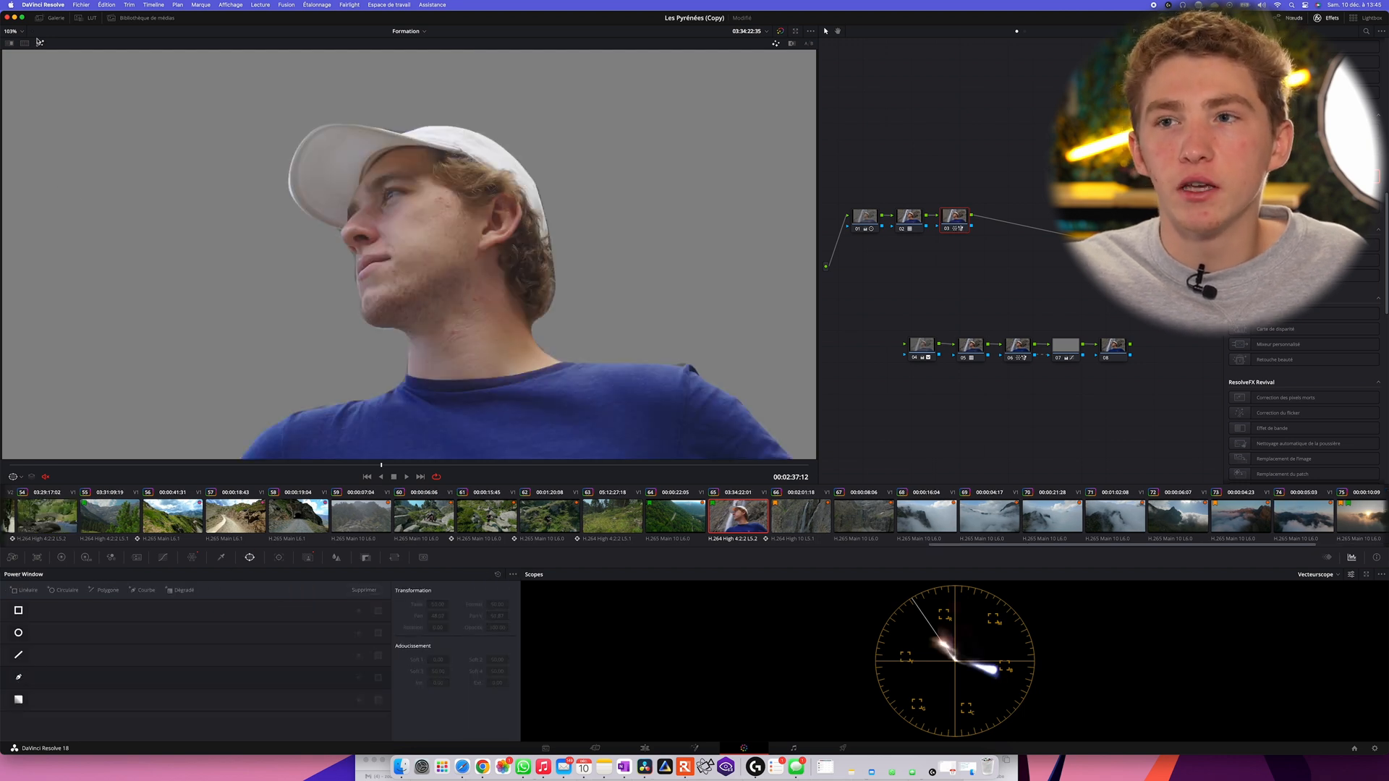
{"action": "left_click", "coordinate": [40, 43]}
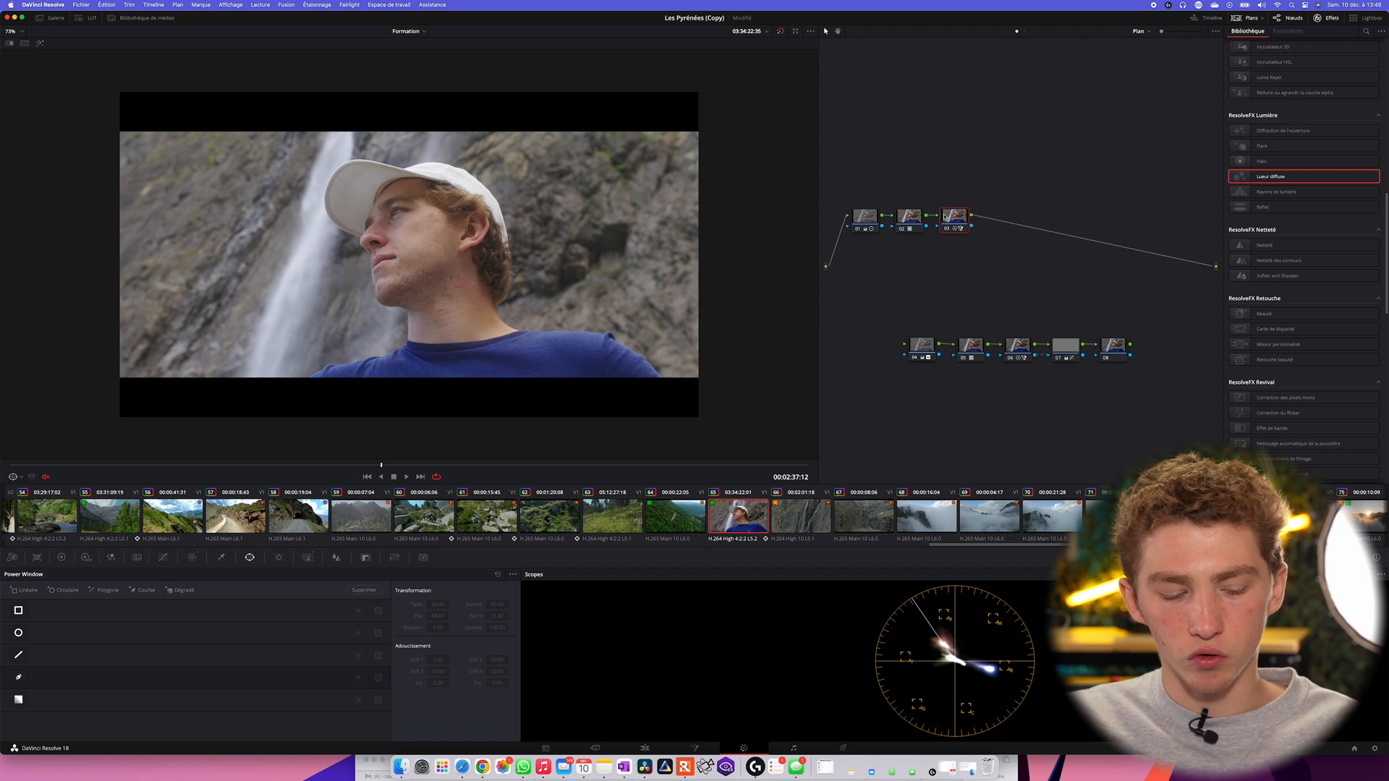
Add a serial node 04 after node 03, display node 03's subject mask in the highlight view, and align the two nodes
{"action": "key", "text": "alt+s"}
{"action": "left_click", "coordinate": [965, 222]}
{"action": "left_click", "coordinate": [40, 43]}
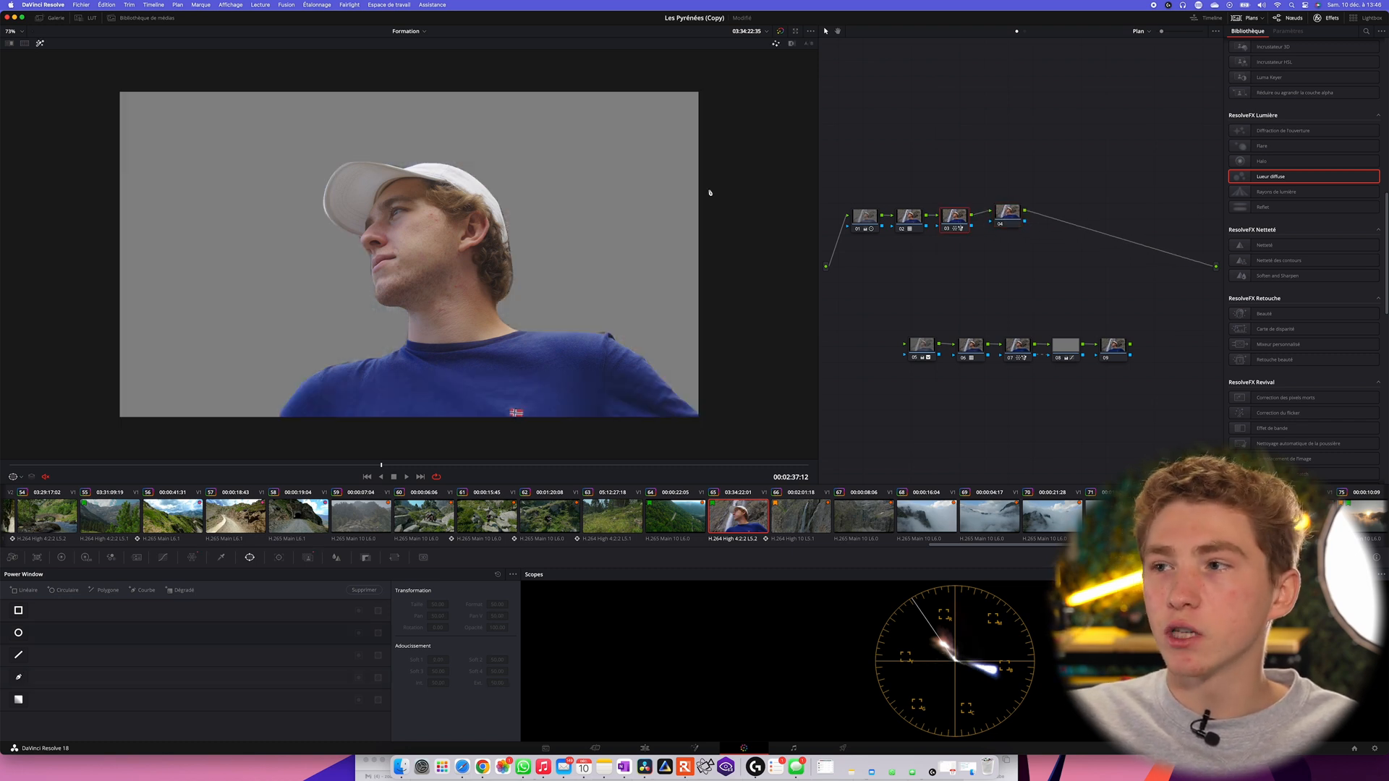
{"action": "left_click", "coordinate": [1005, 215]}
{"action": "left_click_drag", "start_coordinate": [1014, 214], "coordinate": [1015, 218]}
{"action": "left_click", "coordinate": [955, 216]}
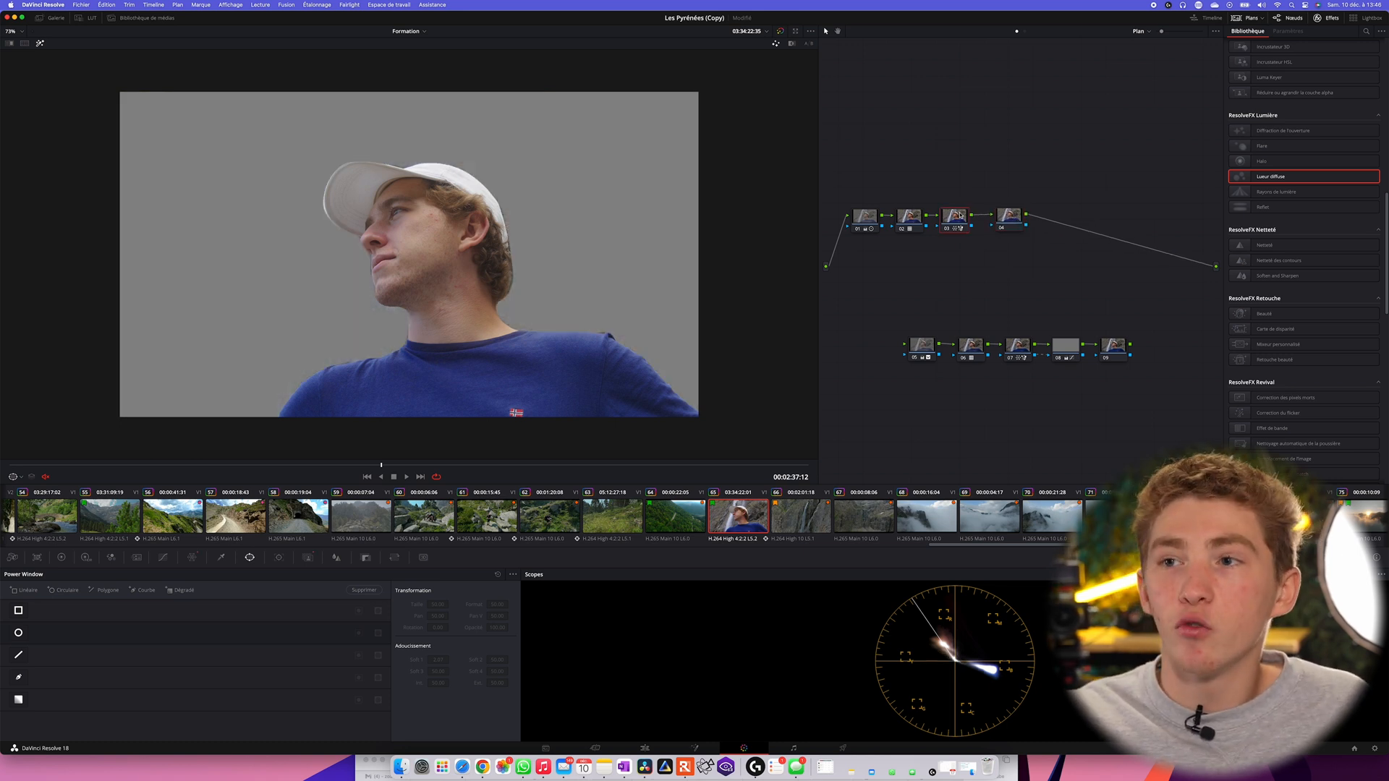
{"action": "mouse_move", "coordinate": [955, 217]}
{"action": "left_mouse_down"}
{"action": "mouse_move", "coordinate": [1015, 213]}
{"action": "mouse_move", "coordinate": [956, 224]}
{"action": "left_mouse_up"}
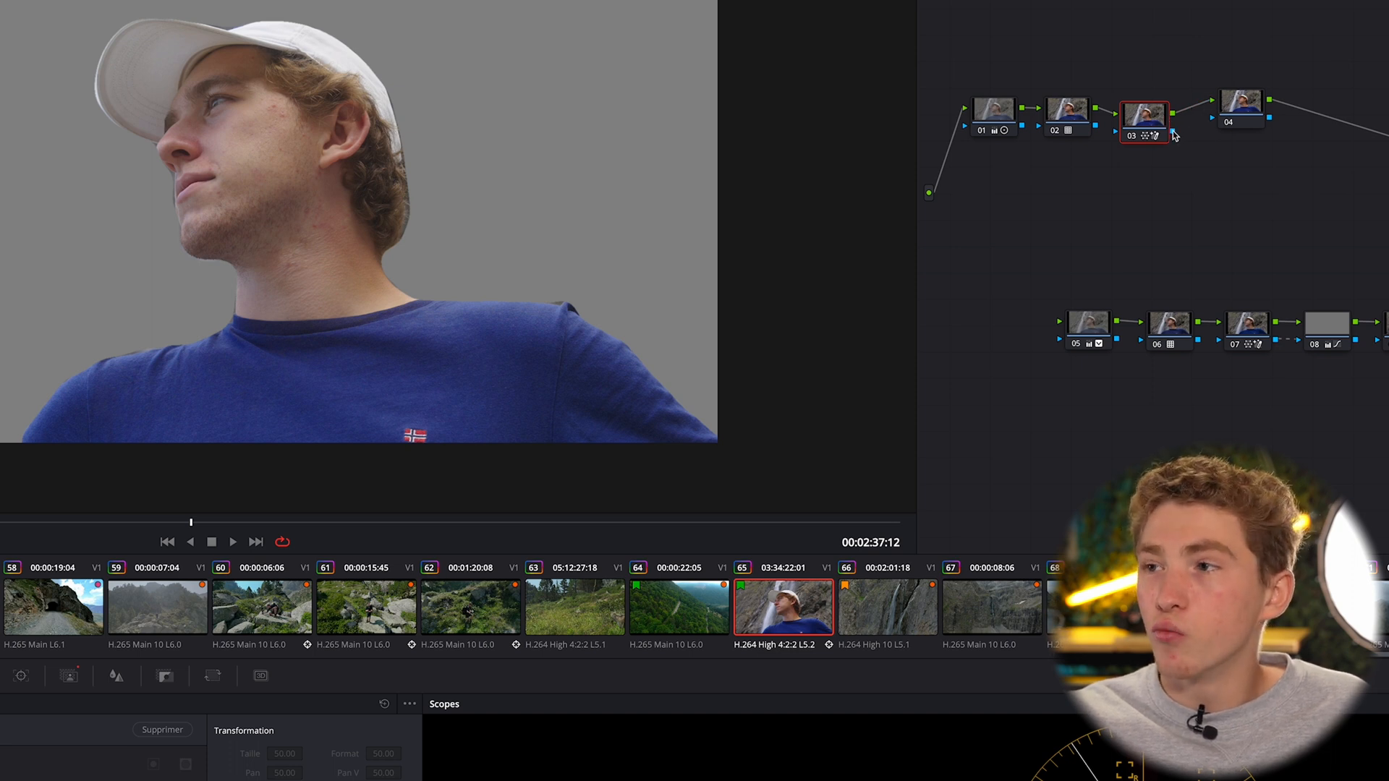
Link node 03's key output to node 04's key input and compare the masks of both nodes
{"action": "left_click_drag", "start_coordinate": [1178, 134], "coordinate": [1234, 134]}
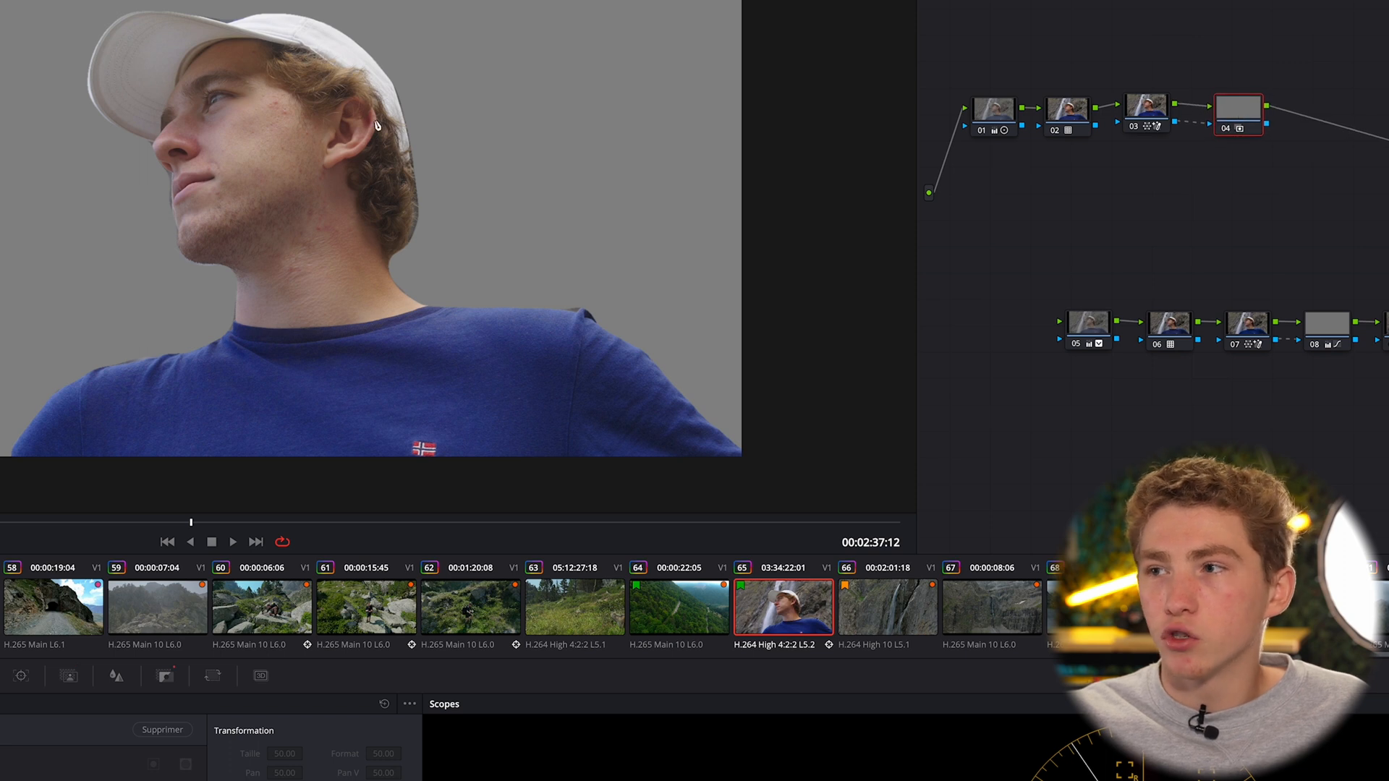
{"action": "left_click", "coordinate": [1166, 112]}
{"action": "left_click", "coordinate": [1244, 116]}
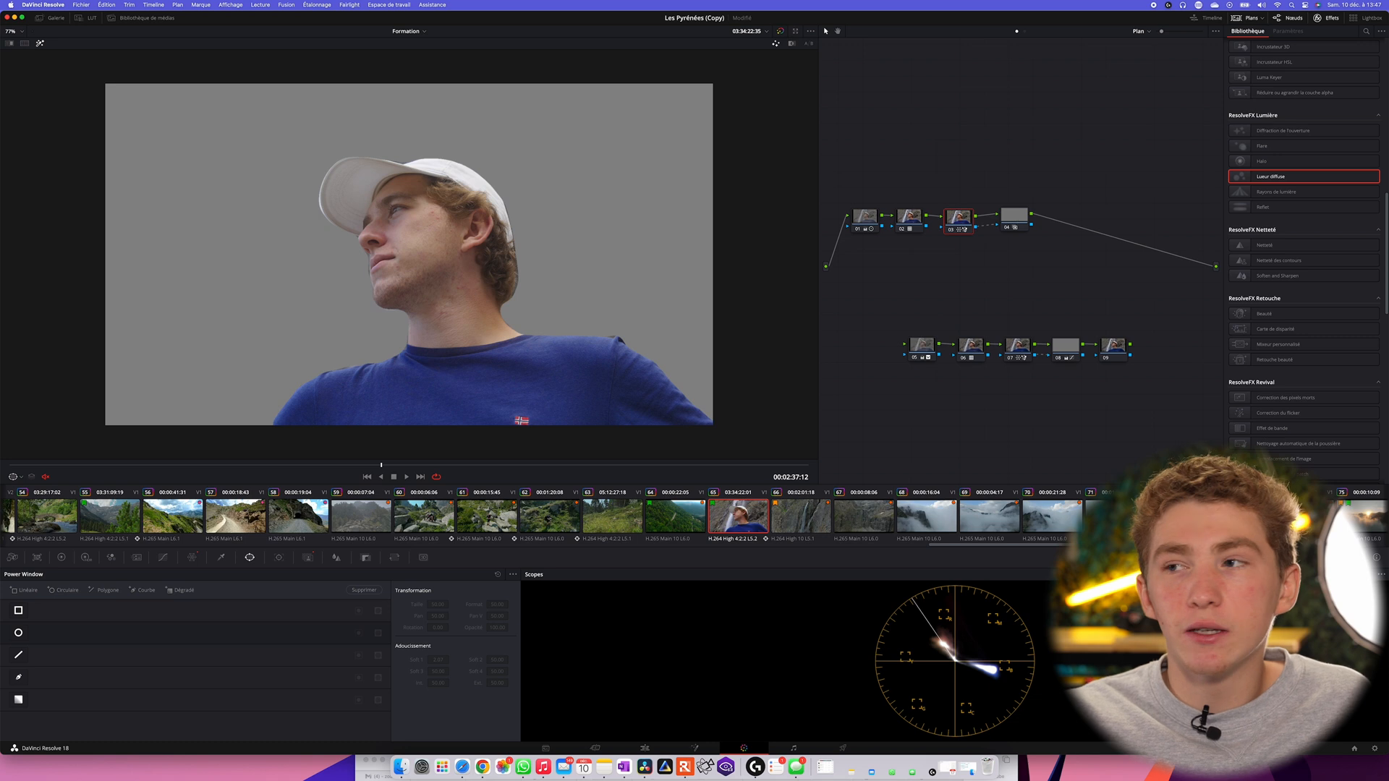
{"action": "left_click", "coordinate": [1016, 220]}
{"action": "left_click_drag", "start_coordinate": [1016, 219], "coordinate": [1019, 220]}
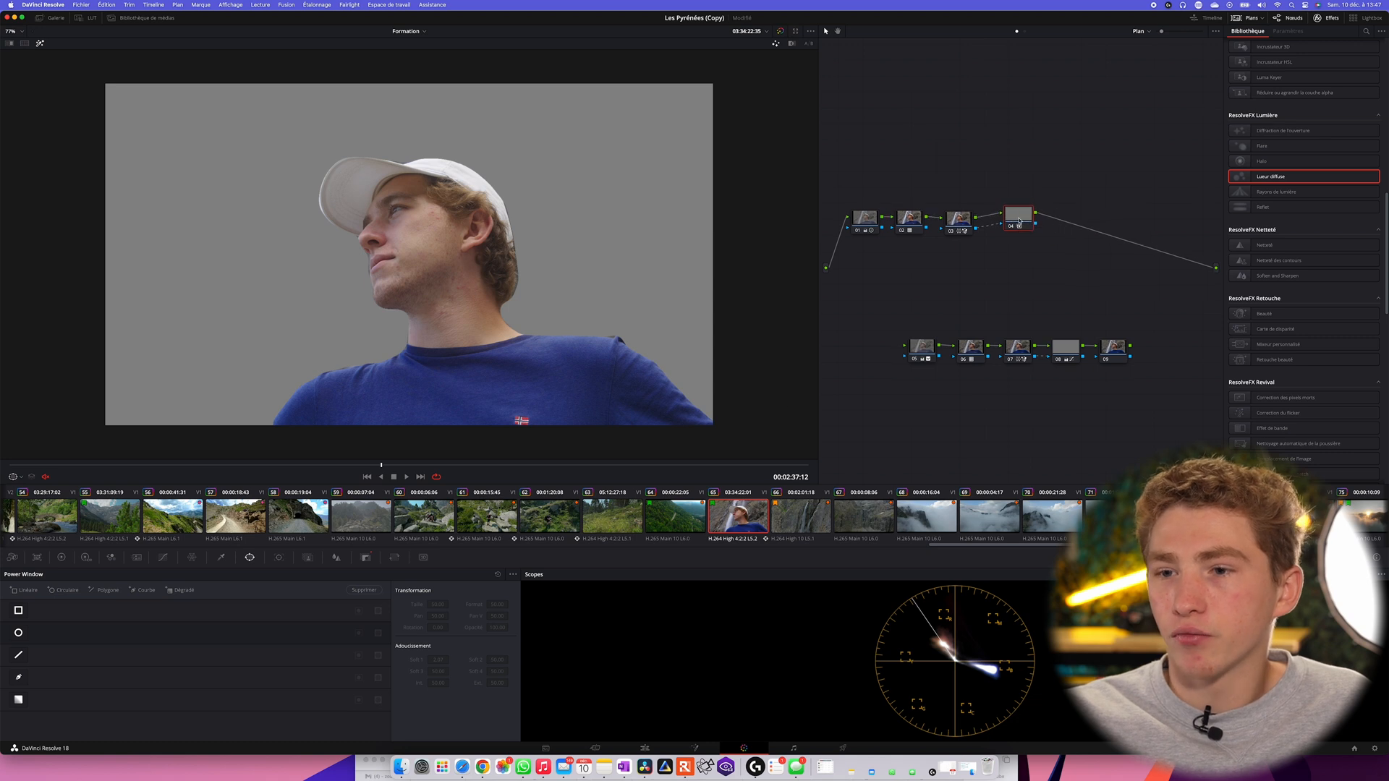
Invert the key input of node 04 so it targets the background, and turn off the highlight view
{"action": "left_click", "coordinate": [366, 558]}
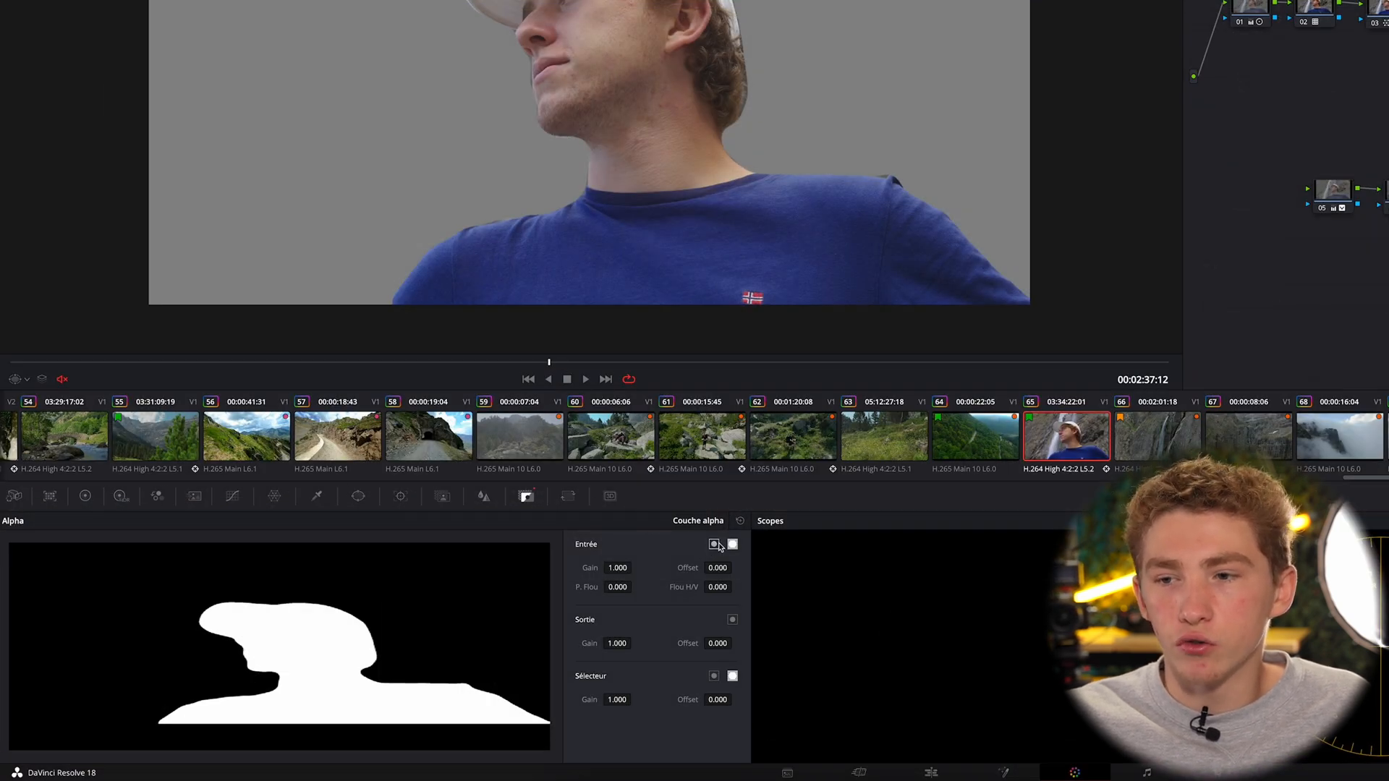
{"action": "left_click", "coordinate": [715, 547]}
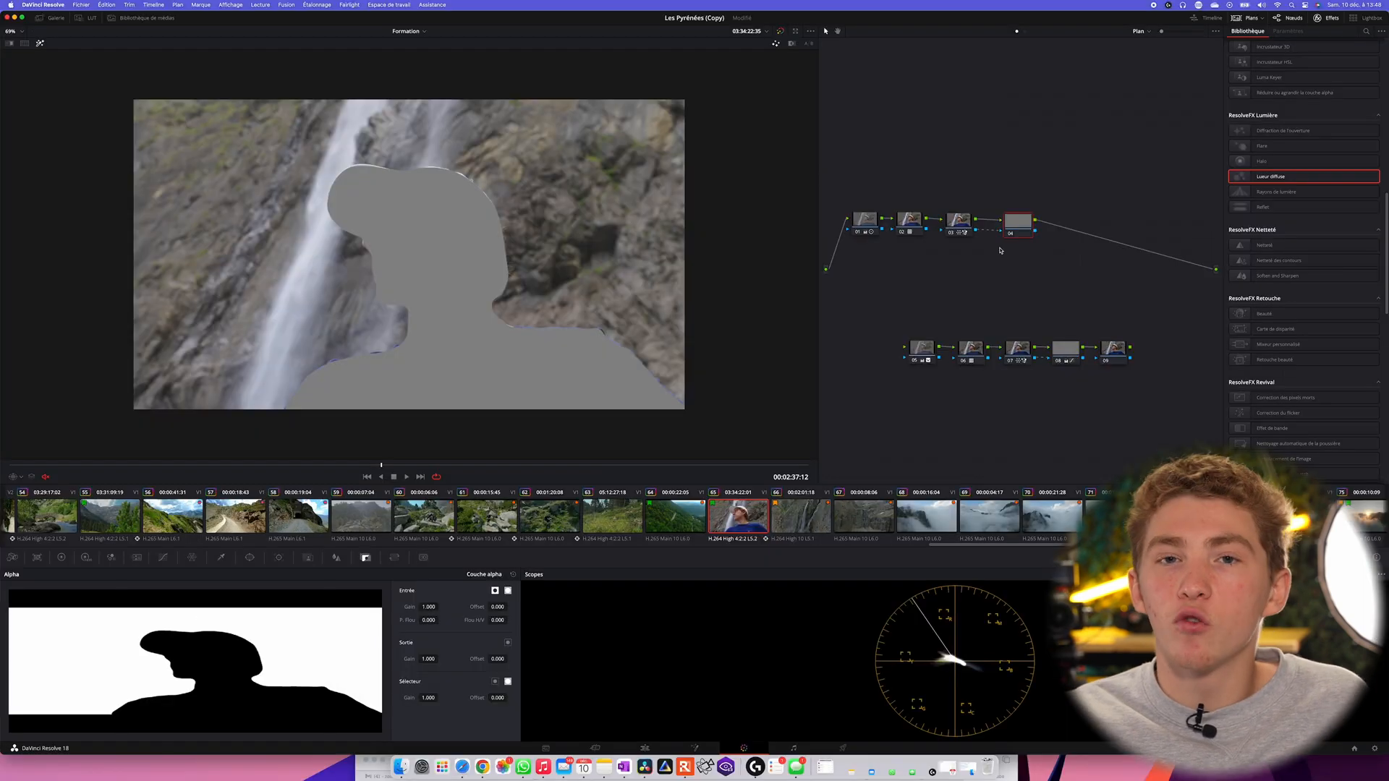
{"action": "left_click", "coordinate": [40, 42]}
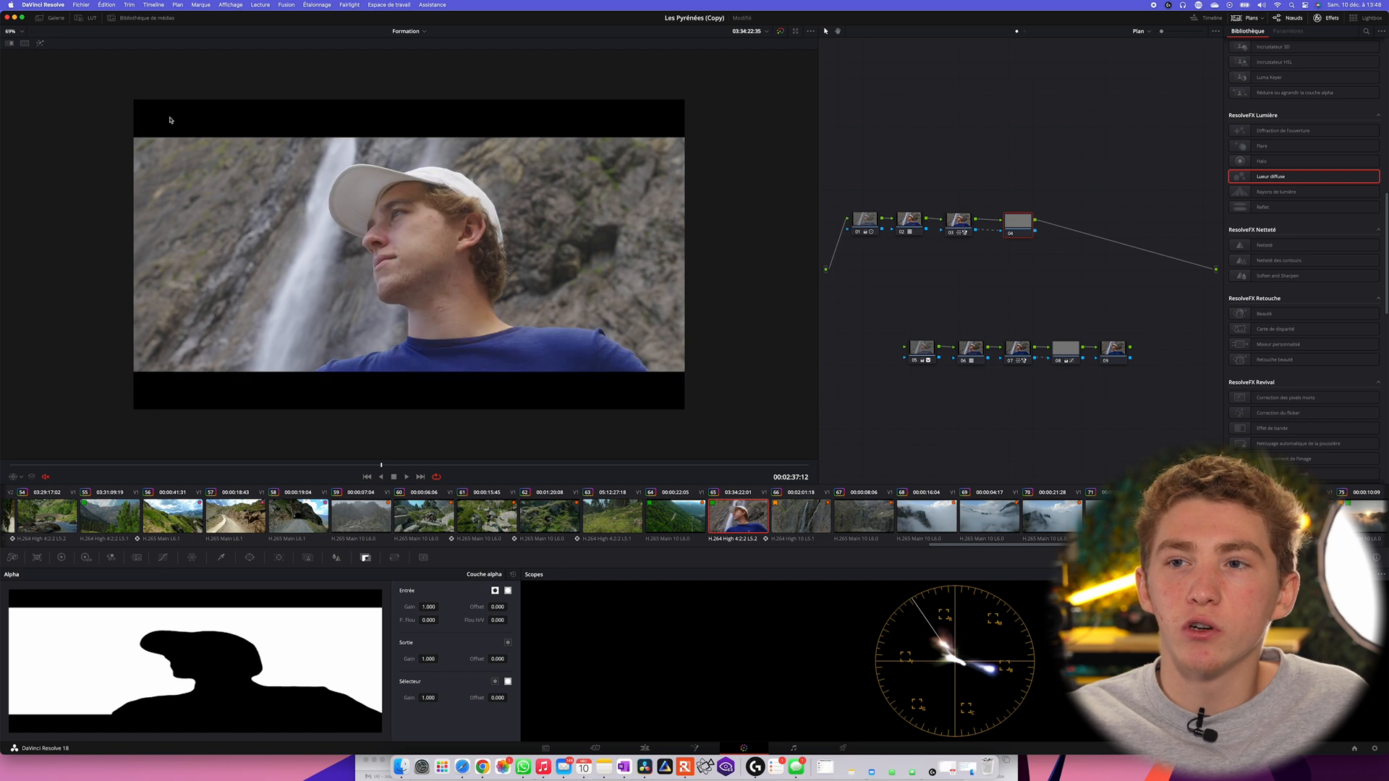
Add several points to node 04's custom curve to darken the background's shadows, checking the black level on the parade scope
{"action": "left_click", "coordinate": [162, 558]}
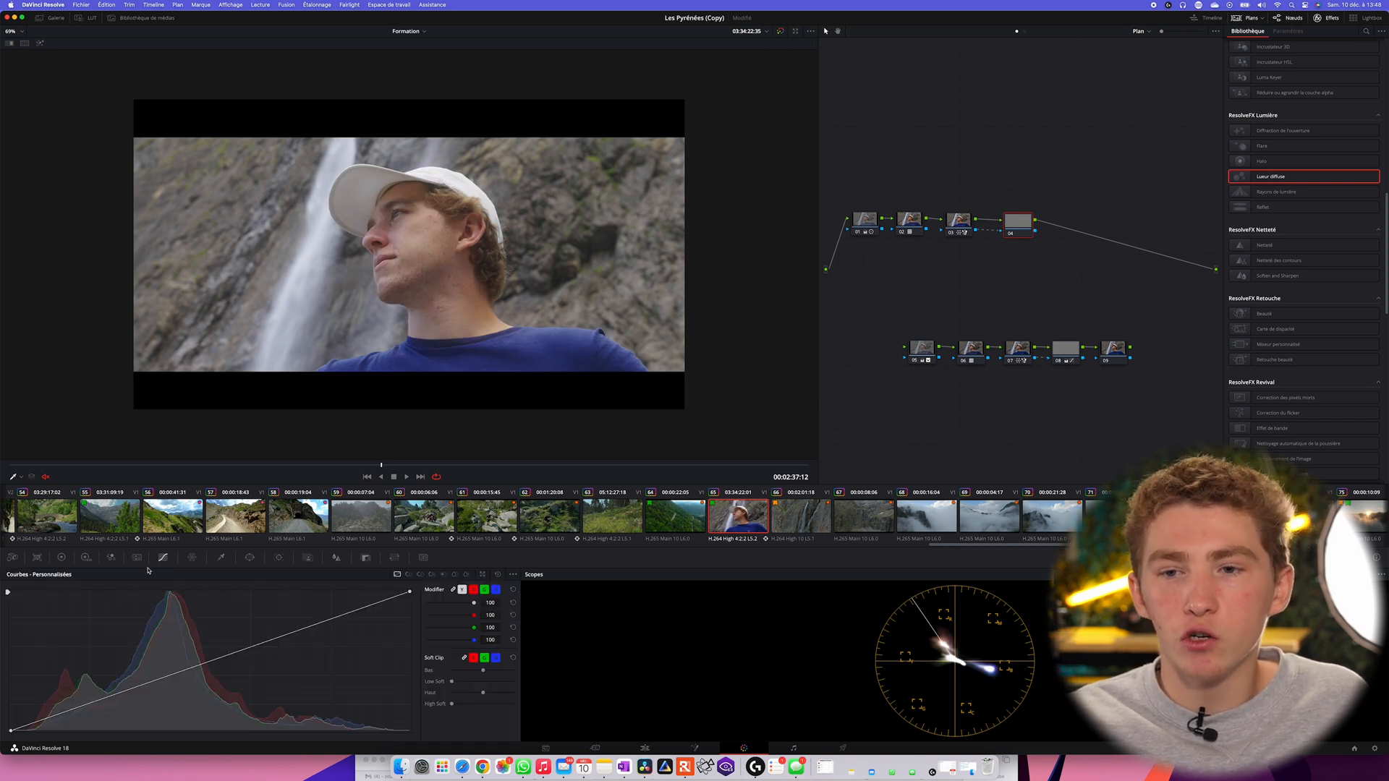
{"action": "left_click", "coordinate": [64, 715]}
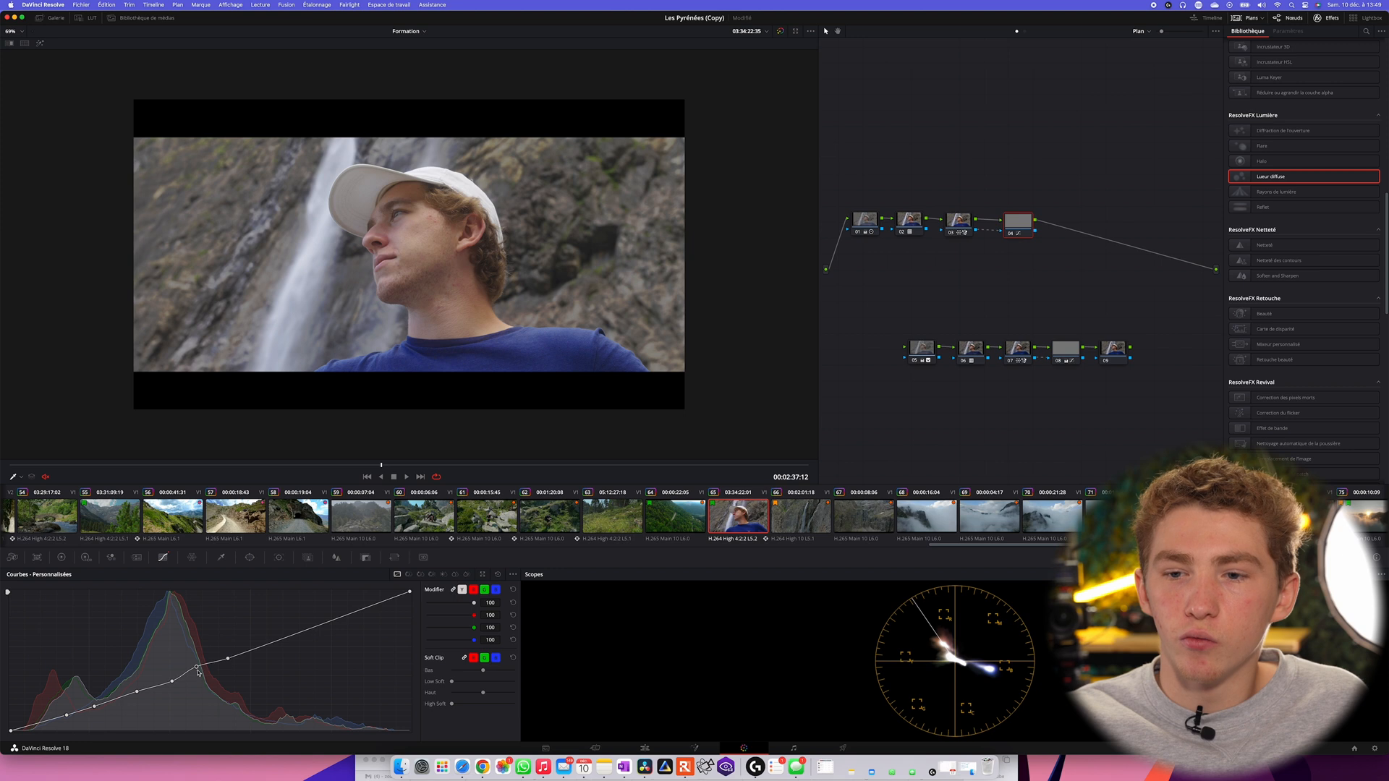
{"action": "left_click_drag", "start_coordinate": [196, 668], "coordinate": [196, 667]}
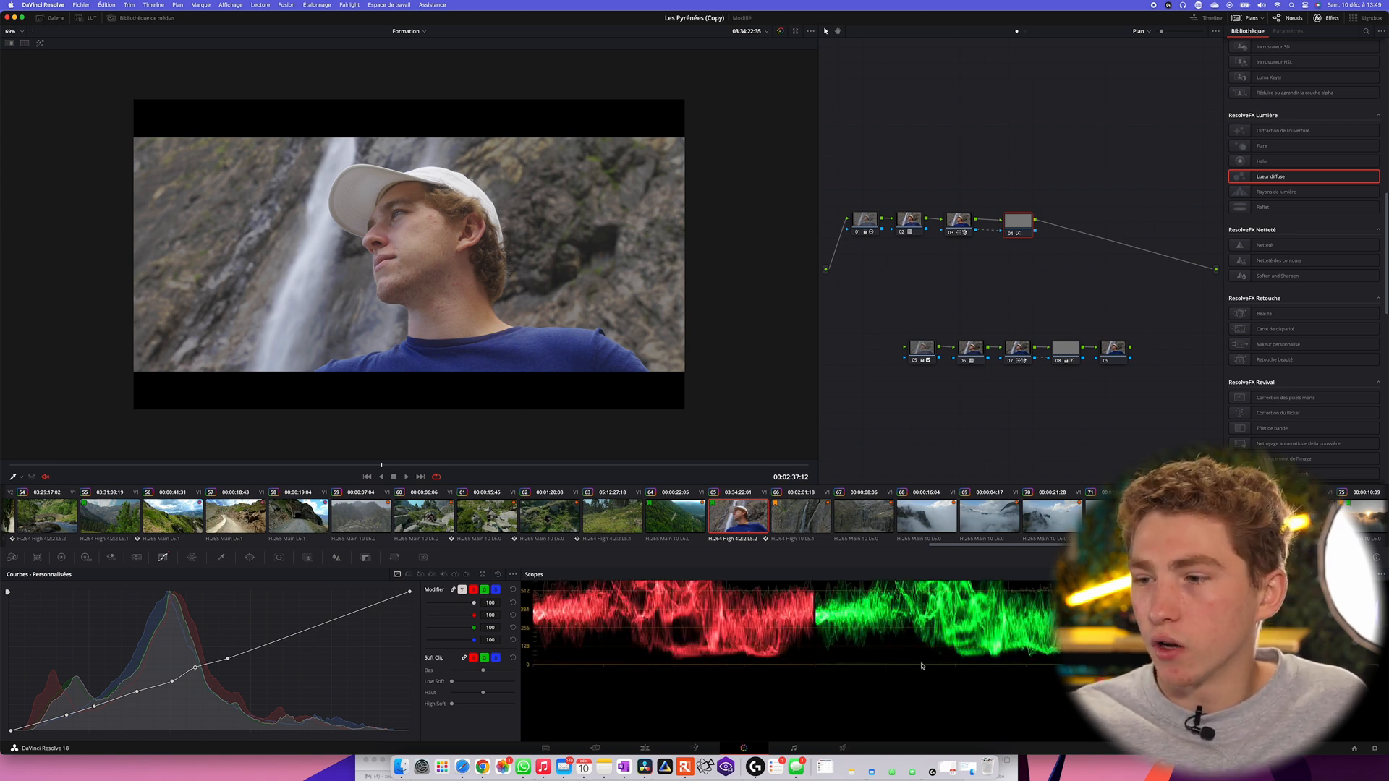
{"action": "scroll", "coordinate": [920, 664], "scroll_direction": "down", "scroll_amount": 3}
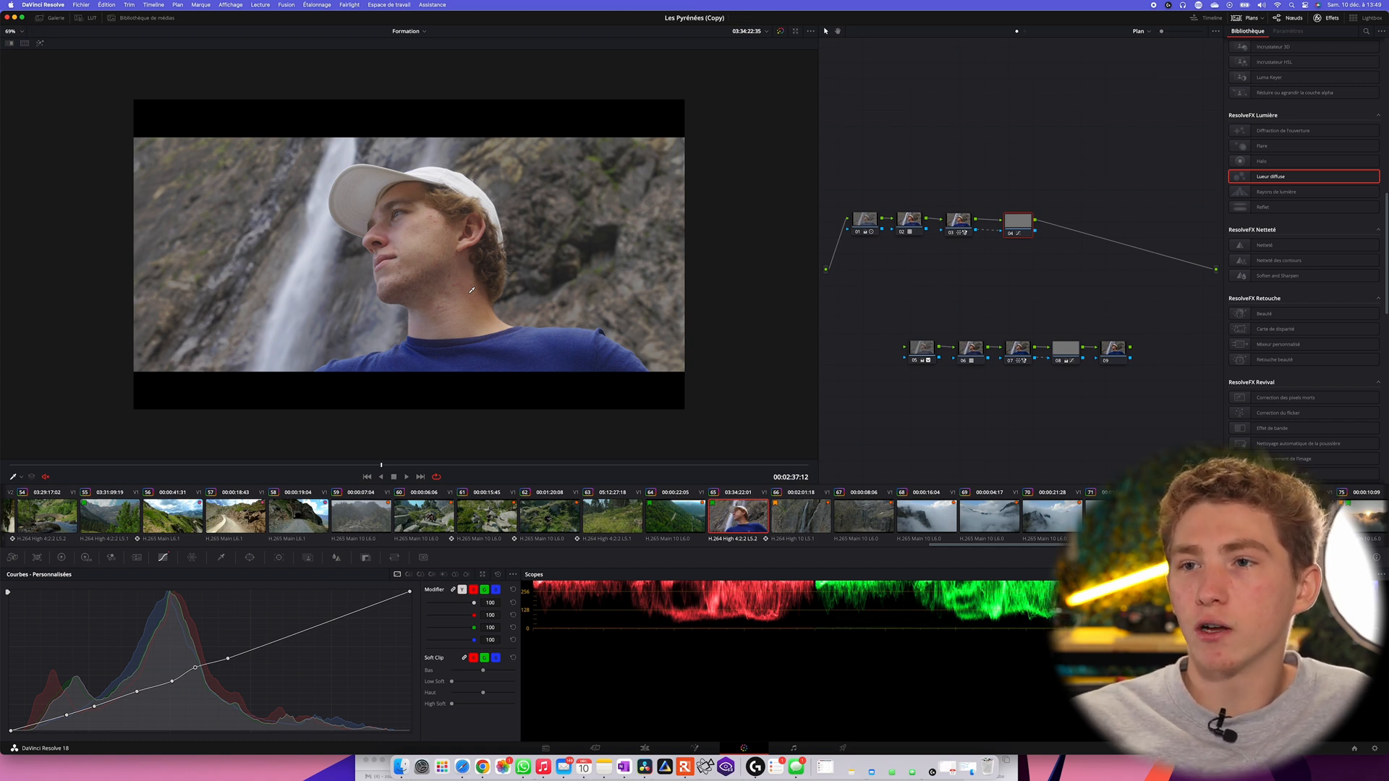
{"action": "scroll", "coordinate": [453, 162], "scroll_direction": "down", "scroll_amount": 1}
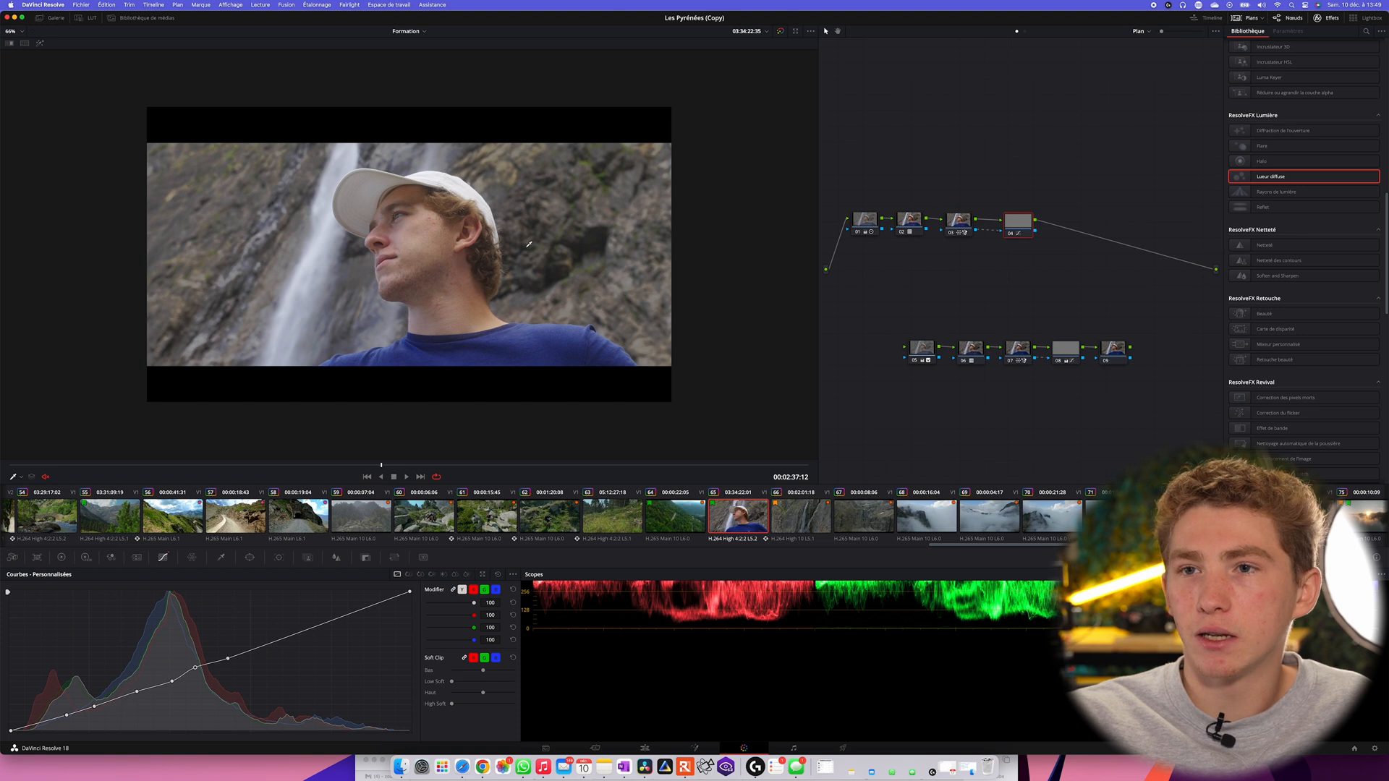
{"action": "scroll", "coordinate": [518, 432], "scroll_direction": "up", "scroll_amount": 1}
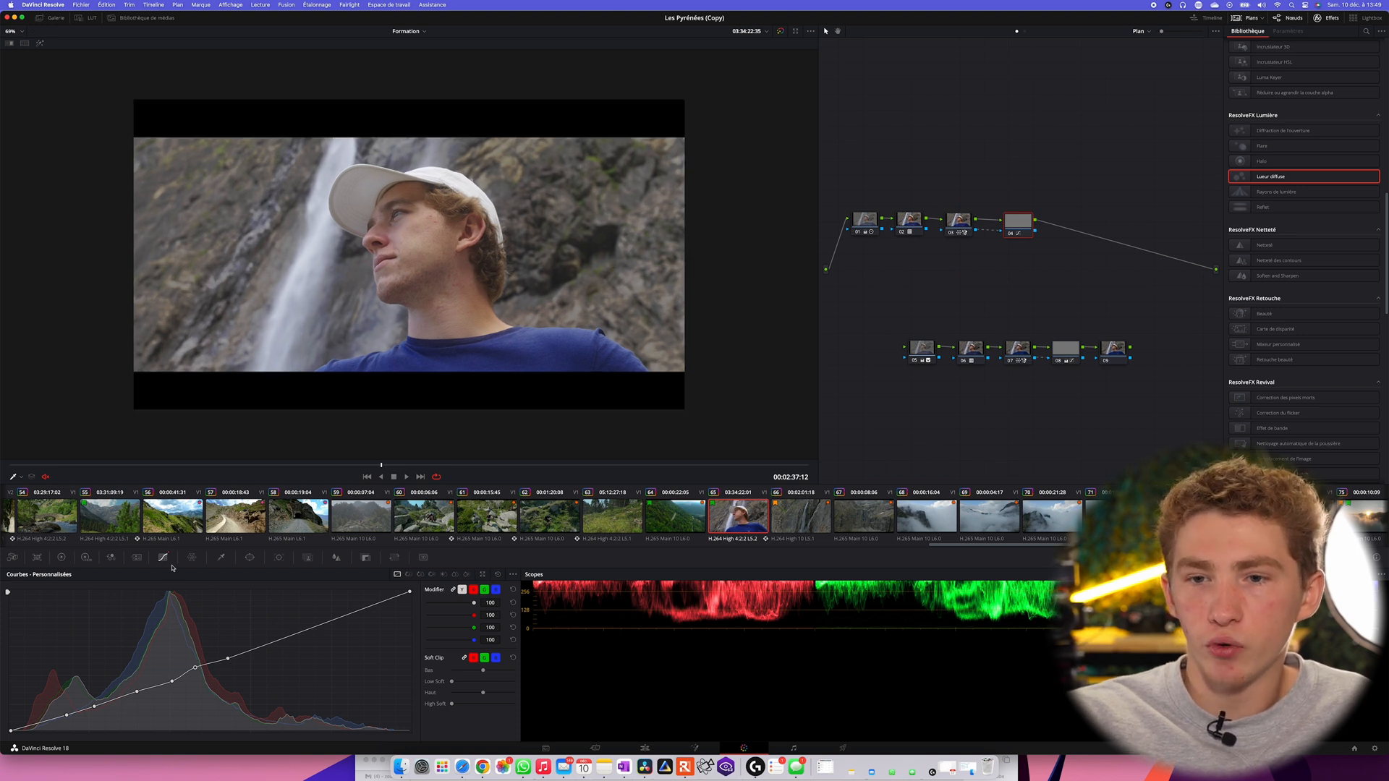
Adjust the background's colour temperature slightly in node 04's primary corrections
{"action": "left_click", "coordinate": [62, 557]}
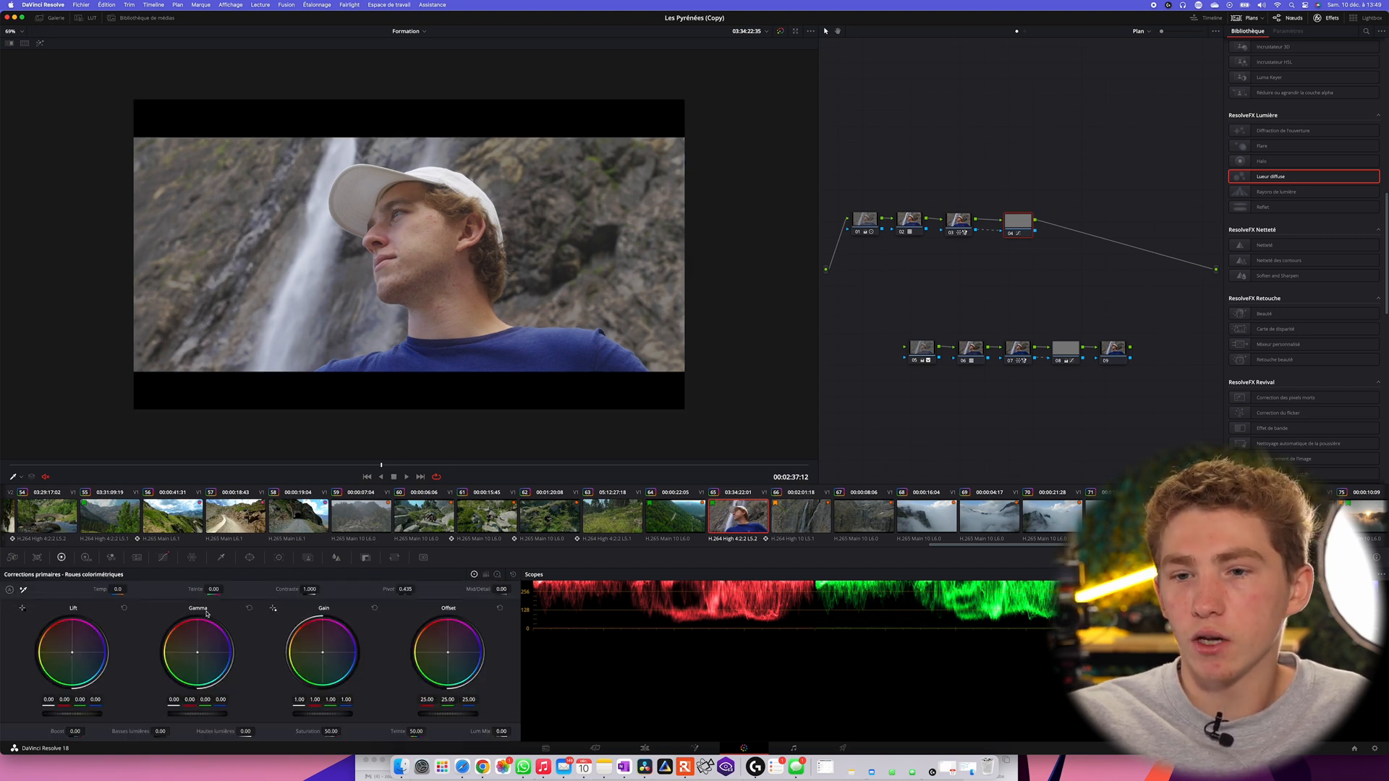
{"action": "left_click_drag", "start_coordinate": [117, 589], "coordinate": [124, 591]}
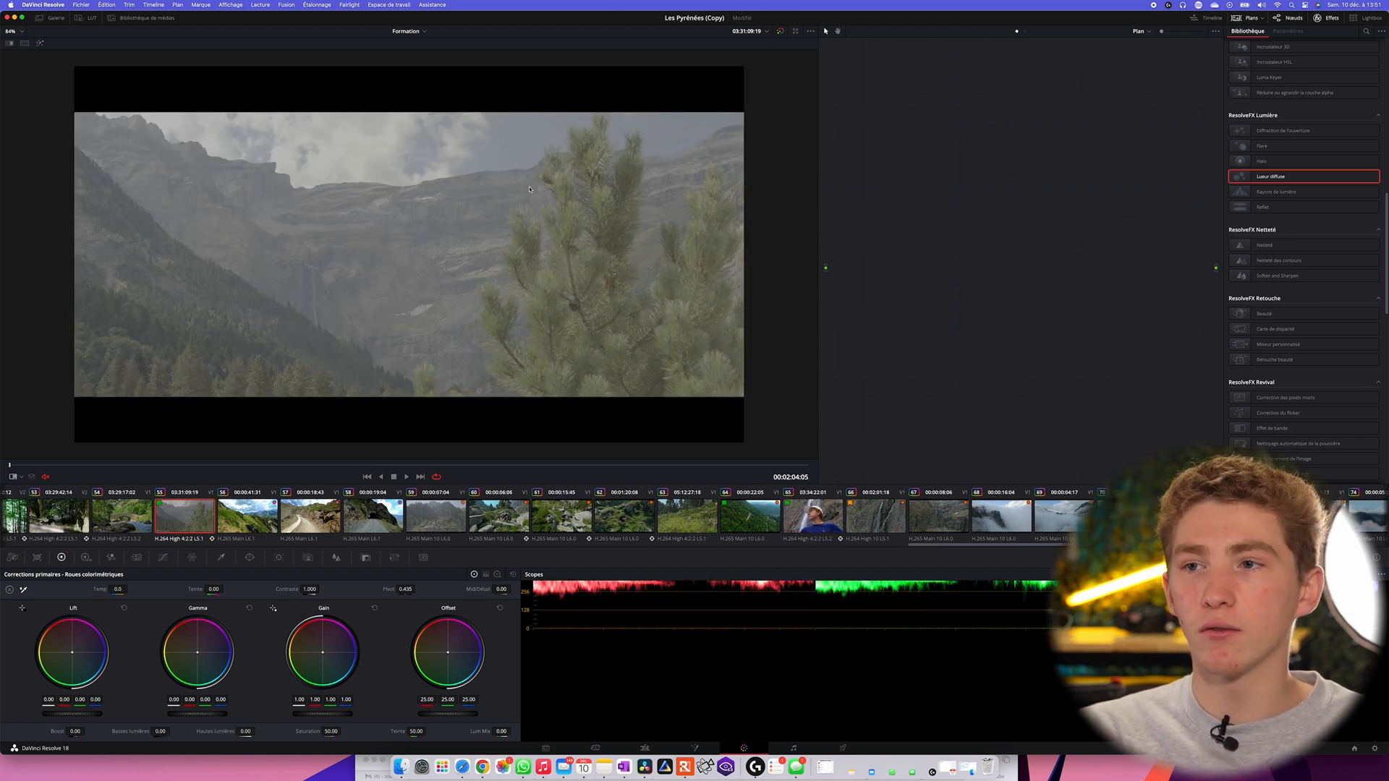
Build a three-node serial chain on the mountain and pine clip and apply a favourite conversion LUT to node 02
{"action": "key", "text": "alt+s"}
{"action": "key", "text": "alt+s"}
{"action": "key", "text": "alt+s"}
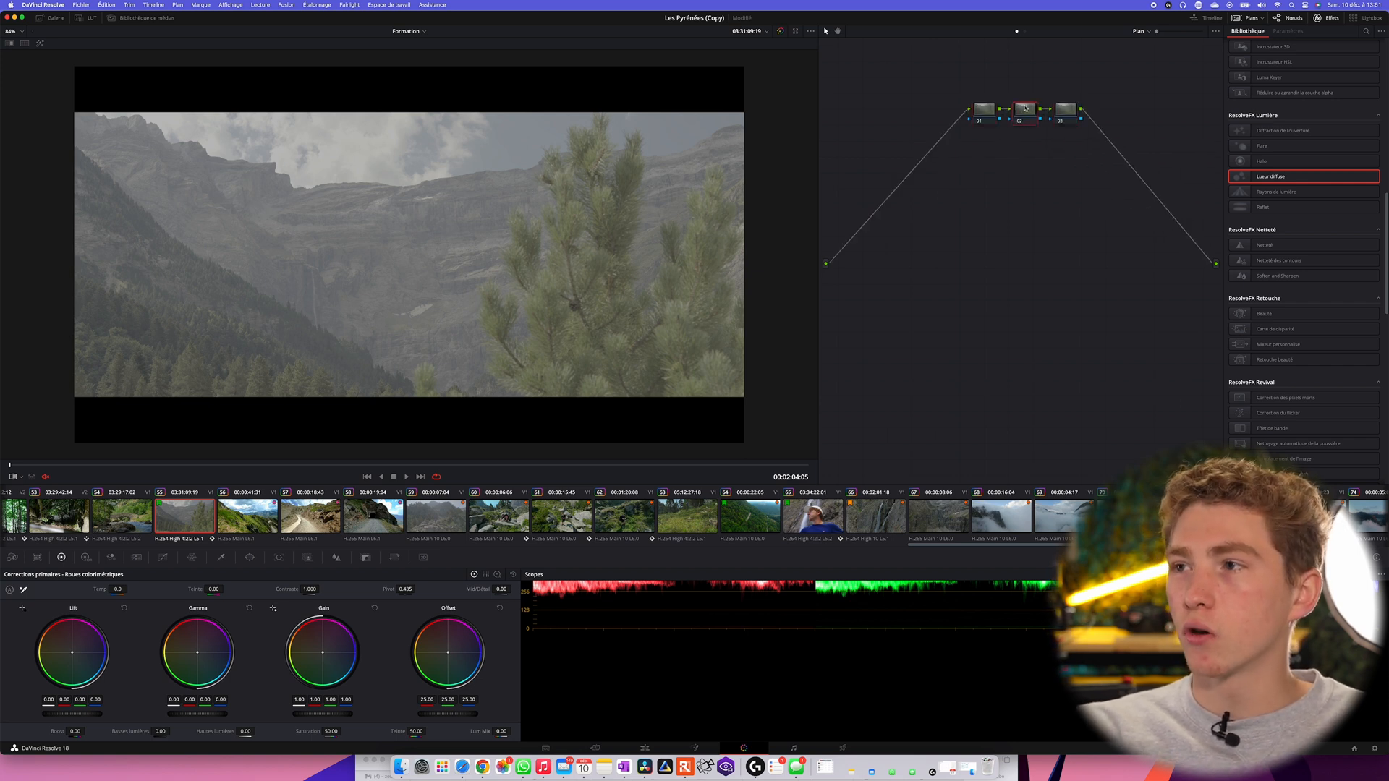
{"action": "left_click", "coordinate": [85, 18]}
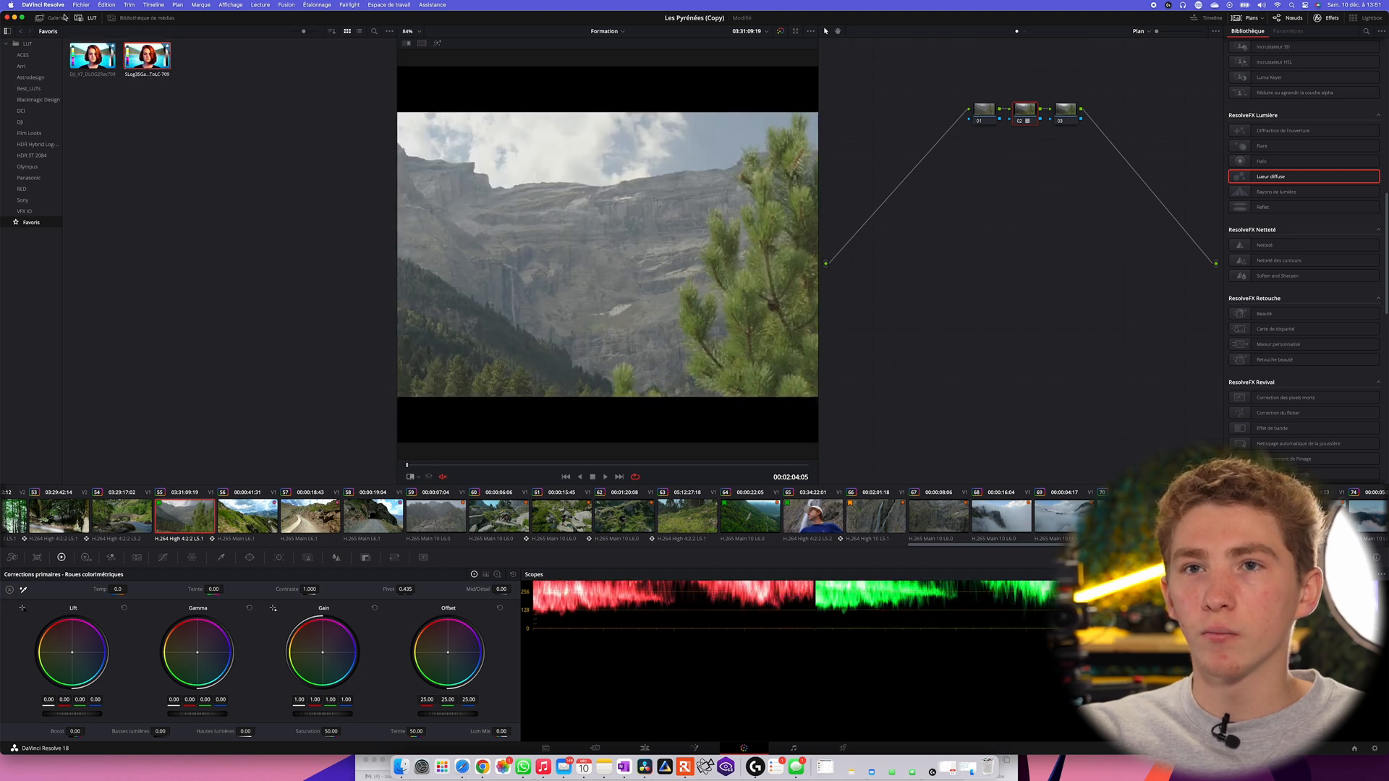
{"action": "left_click", "coordinate": [85, 18]}
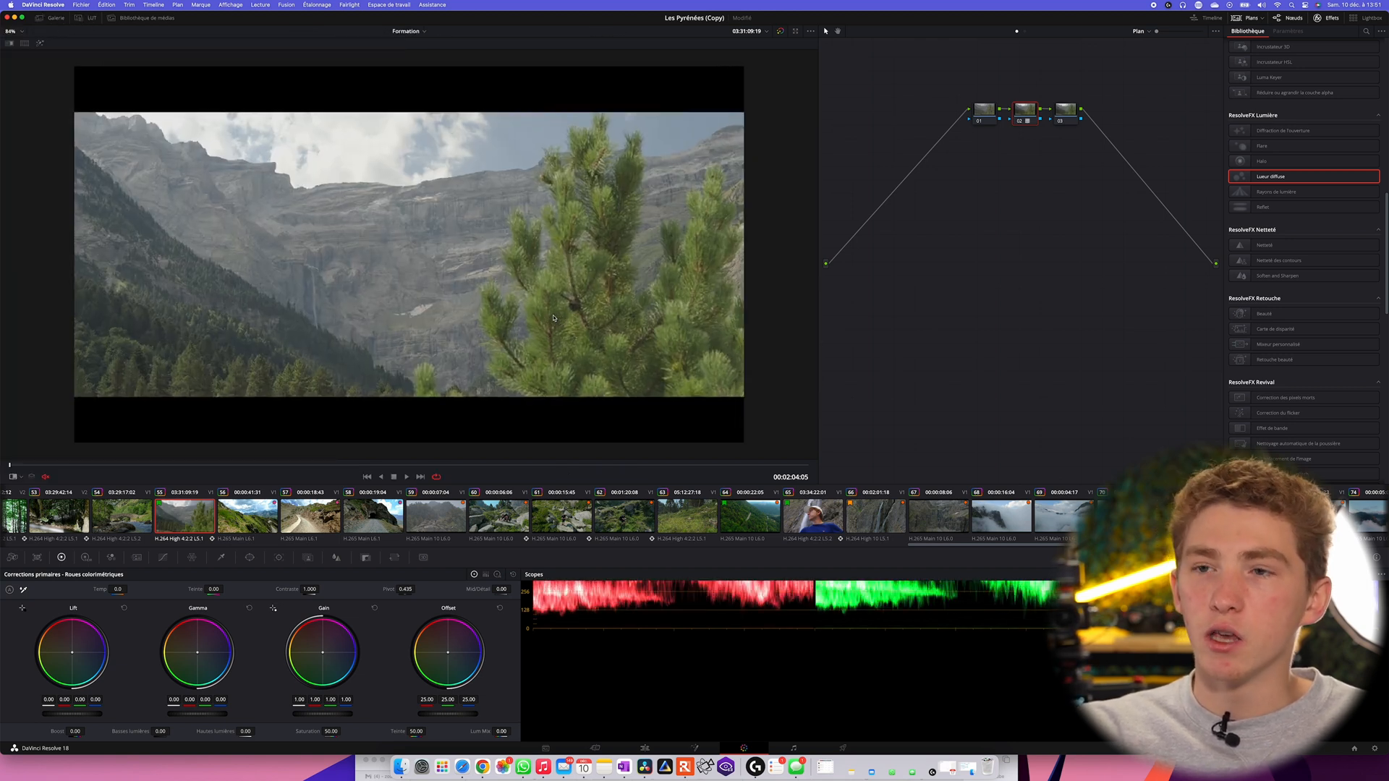
Adjust node 01's colour temperature and shape its custom curve with several points across the shadows and midtones
{"action": "left_click", "coordinate": [985, 119]}
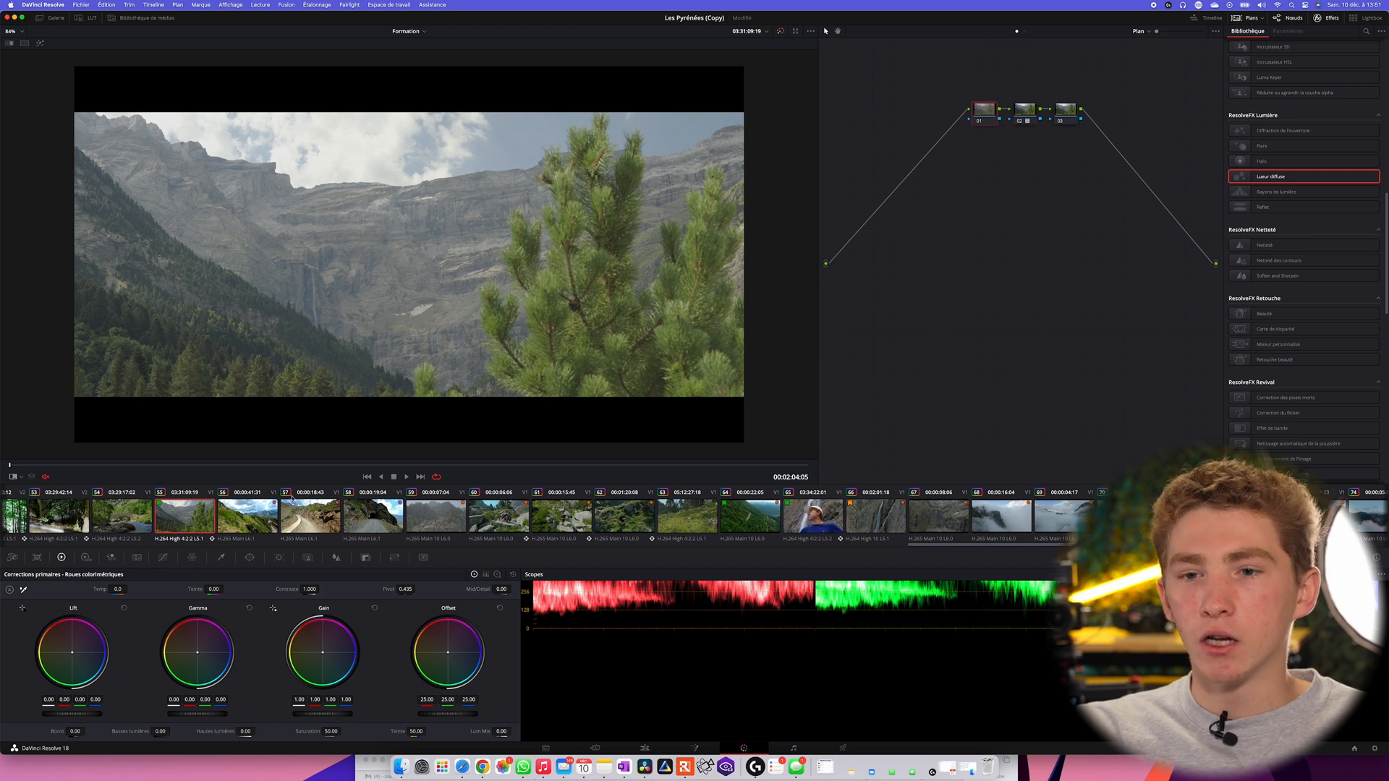
{"action": "scroll", "coordinate": [289, 515], "scroll_direction": "left", "scroll_amount": 1}
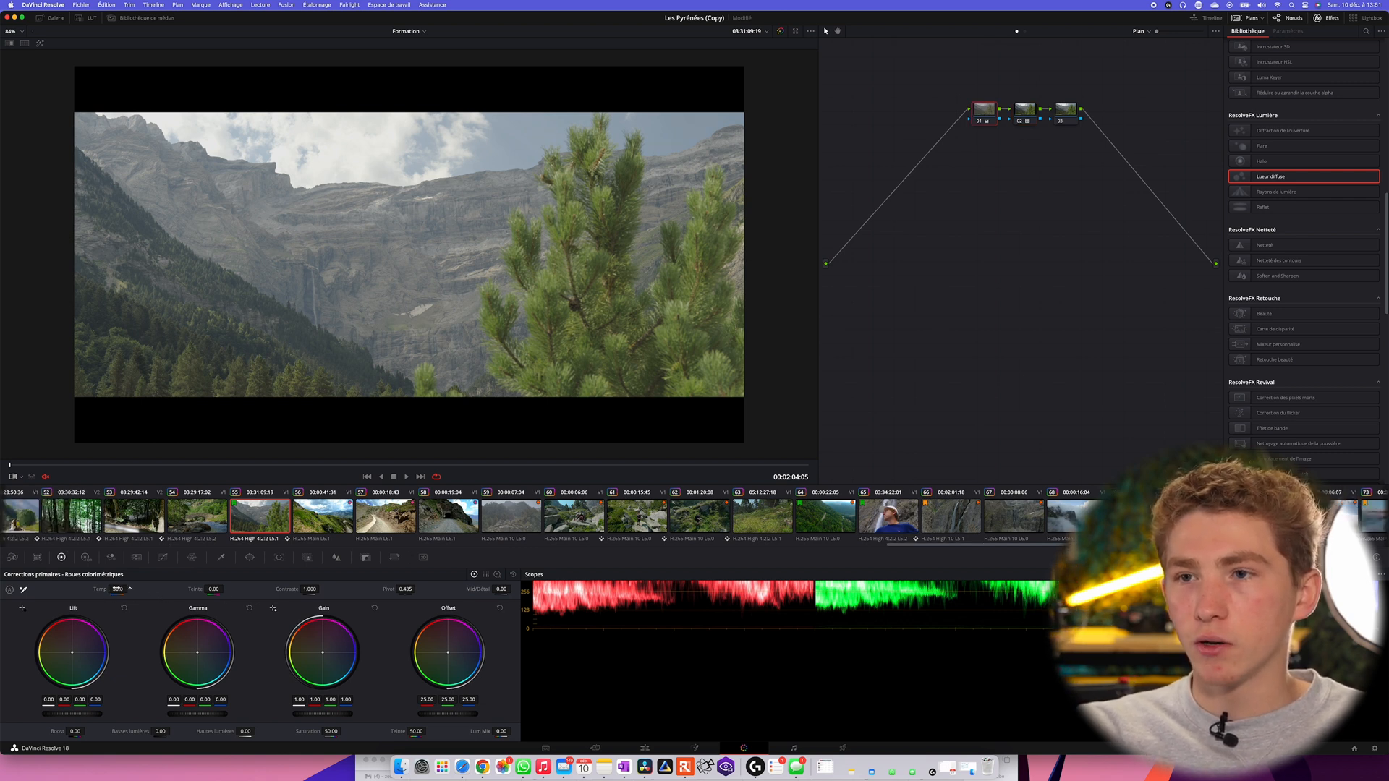
{"action": "left_click", "coordinate": [163, 557]}
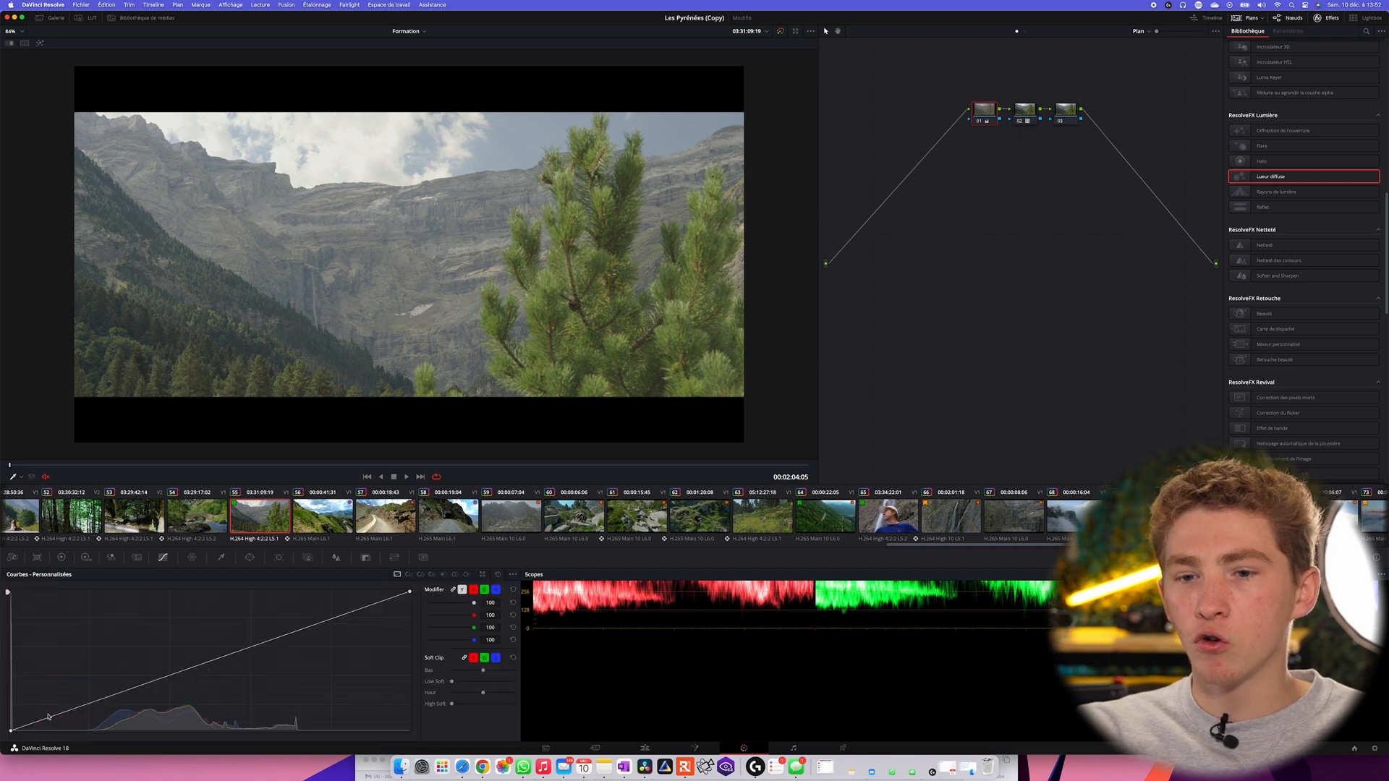
{"action": "left_click_drag", "start_coordinate": [63, 714], "coordinate": [103, 703]}
{"action": "left_click", "coordinate": [102, 702]}
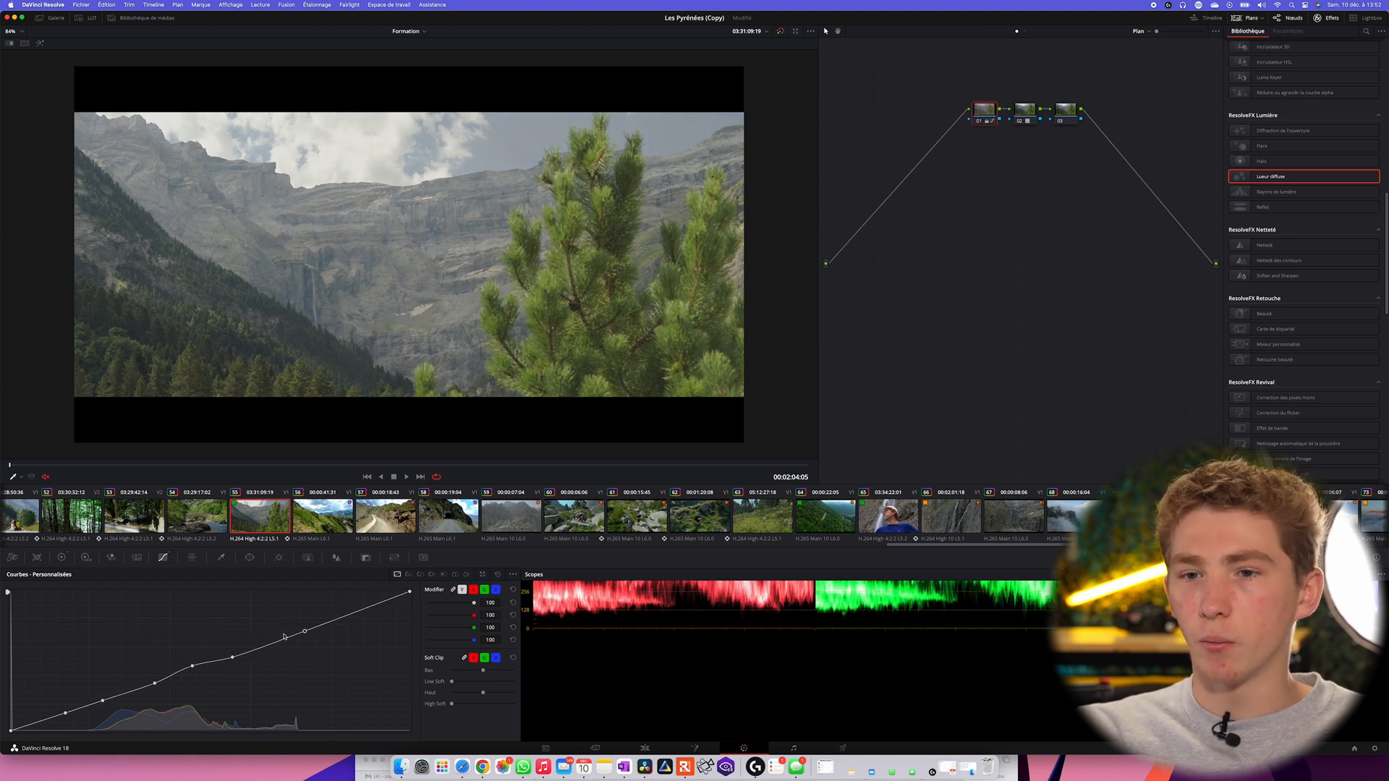
Set node 01's contrast to 1.084 and its saturation to 56.20
{"action": "left_click", "coordinate": [61, 557]}
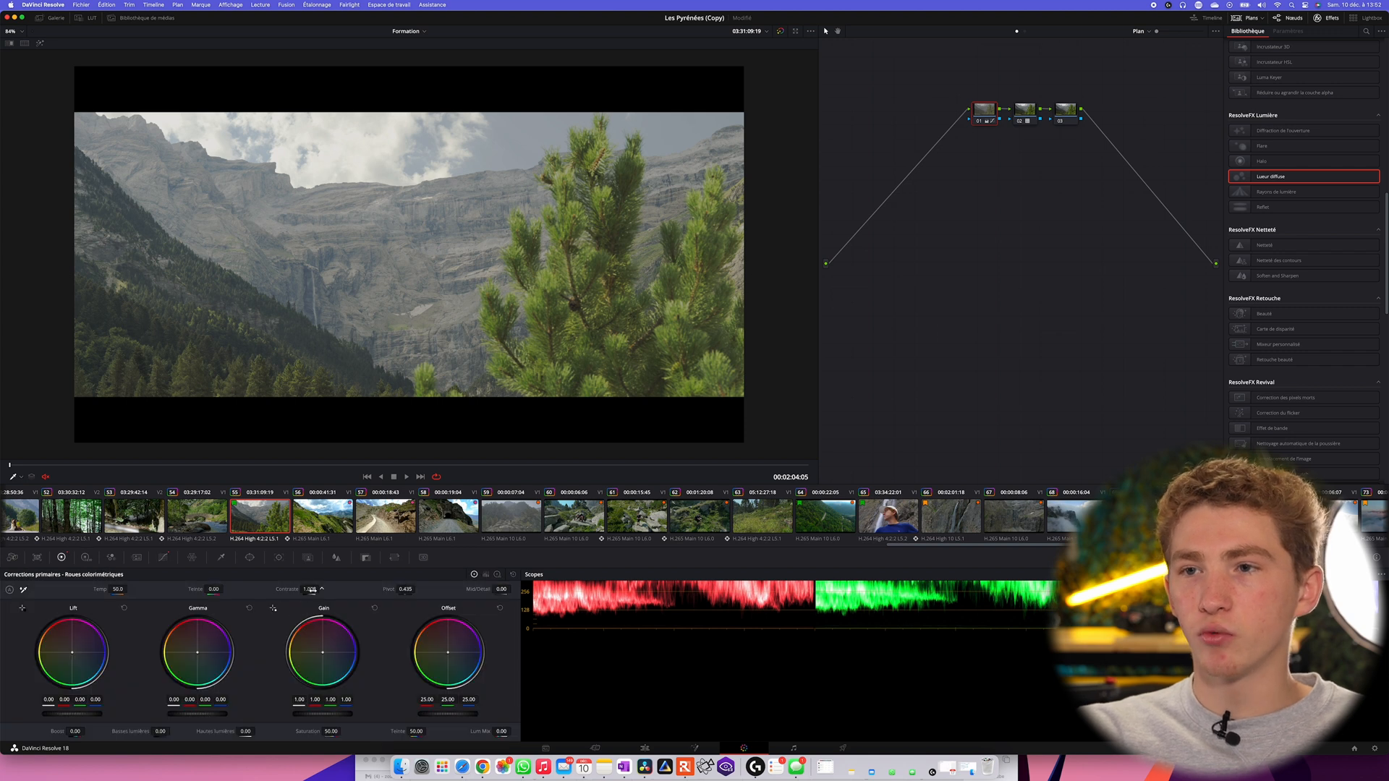
{"action": "left_click_drag", "start_coordinate": [313, 590], "coordinate": [336, 590]}
{"action": "left_click_drag", "start_coordinate": [334, 731], "coordinate": [345, 732]}
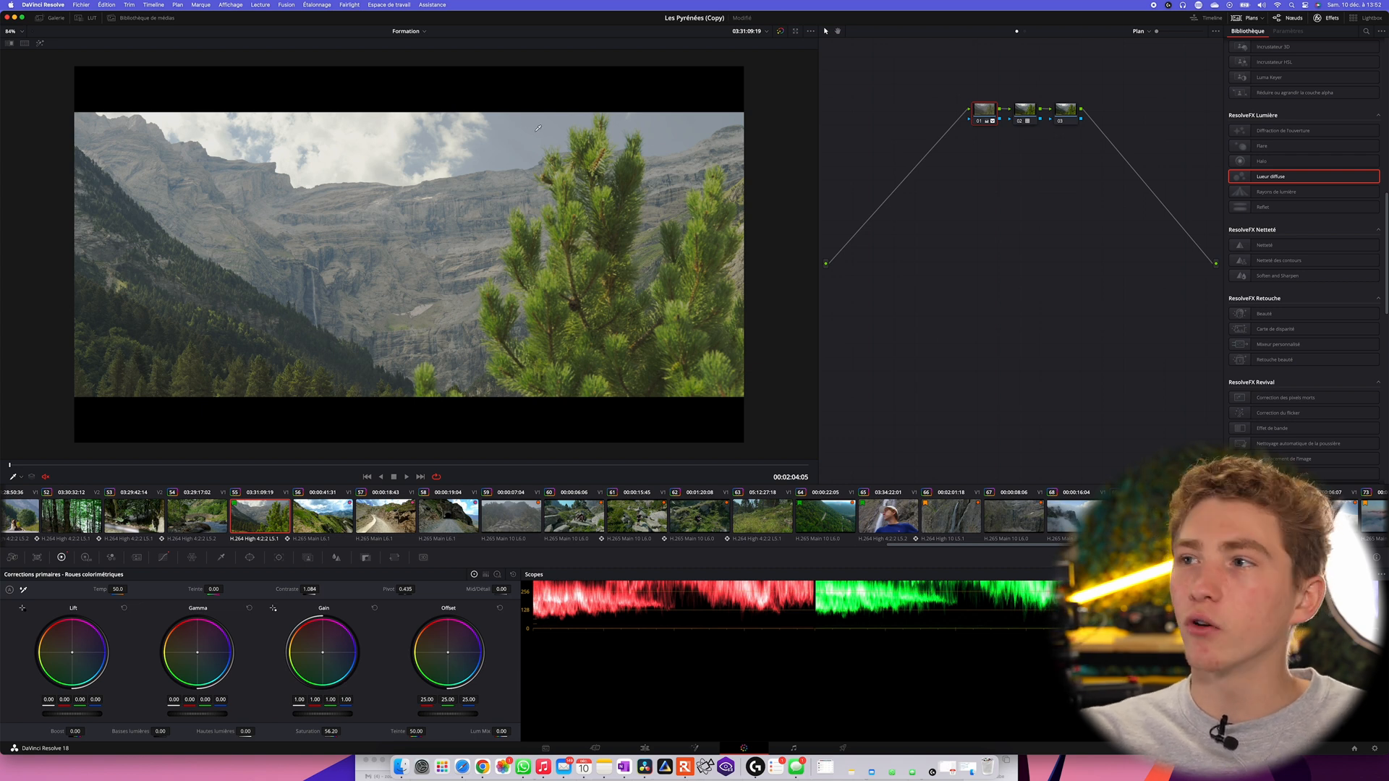
Try to push the sky's tones toward blue with the hue-saturation Color Warper on node 03, and reset the node's grade
{"action": "left_click", "coordinate": [1058, 112]}
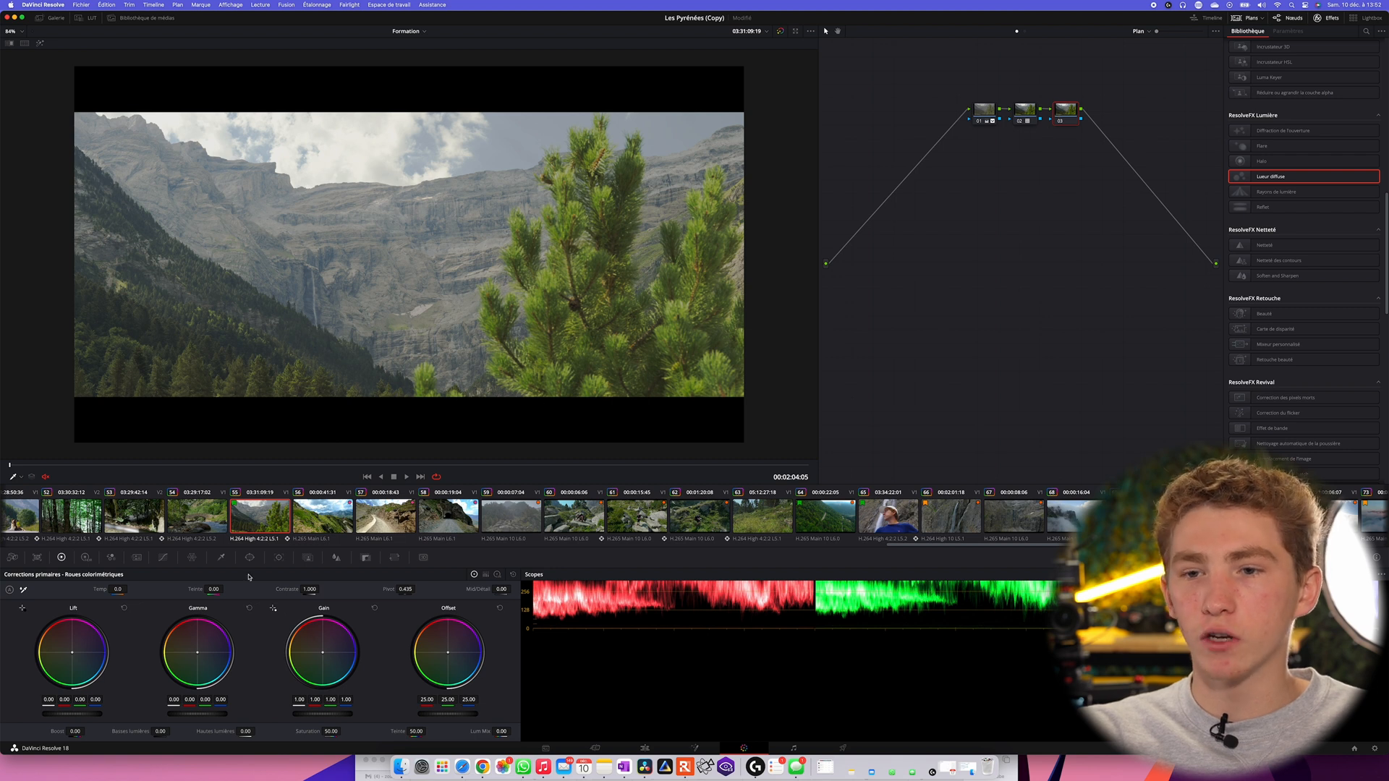
{"action": "left_click", "coordinate": [192, 558]}
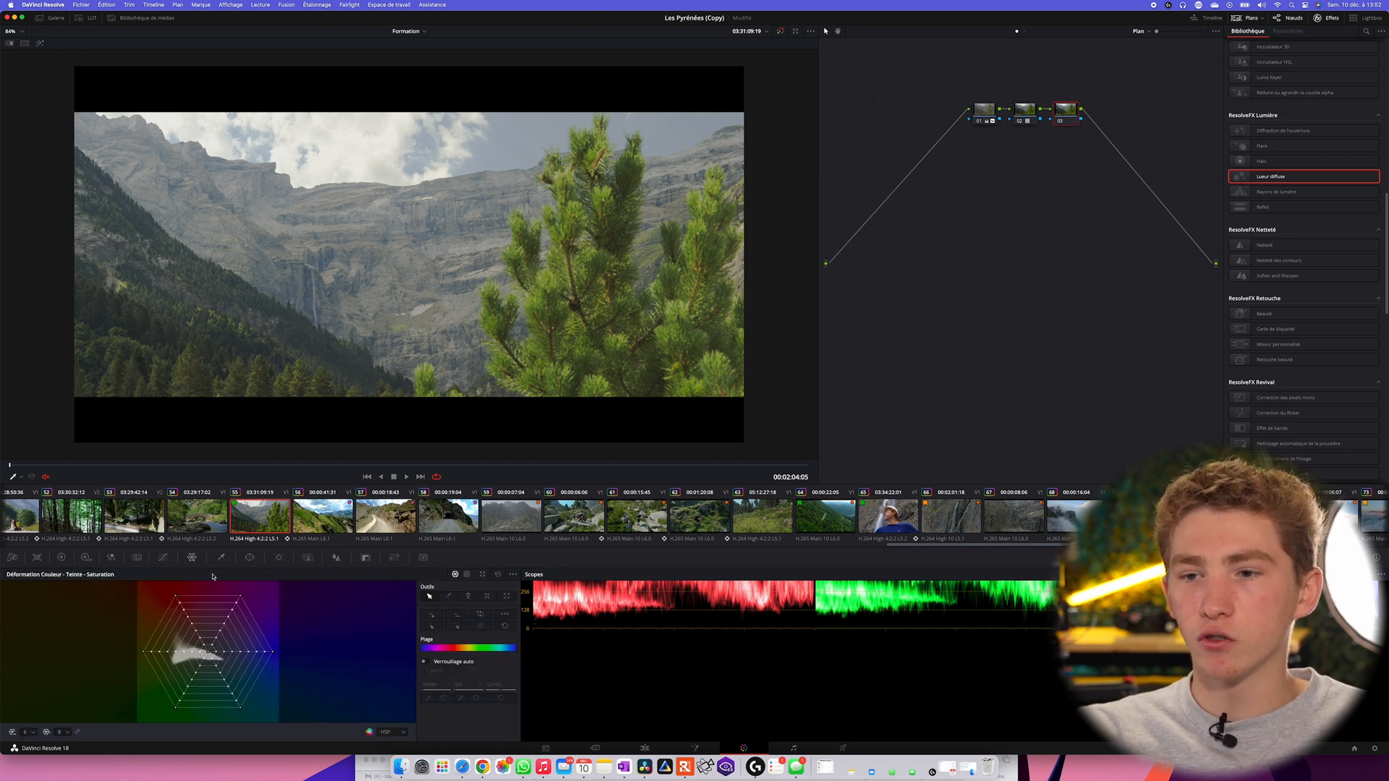
{"action": "left_click", "coordinate": [483, 574]}
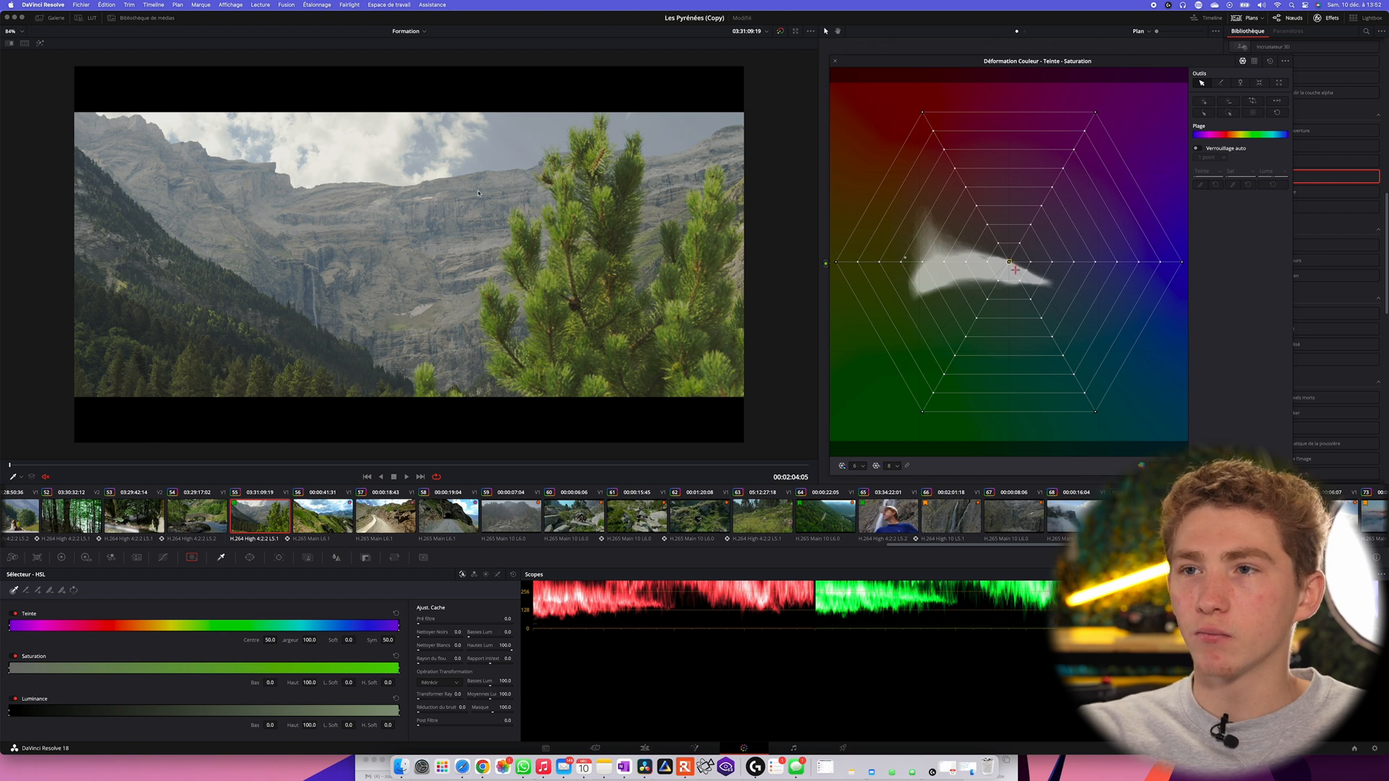
{"action": "left_click", "coordinate": [518, 138]}
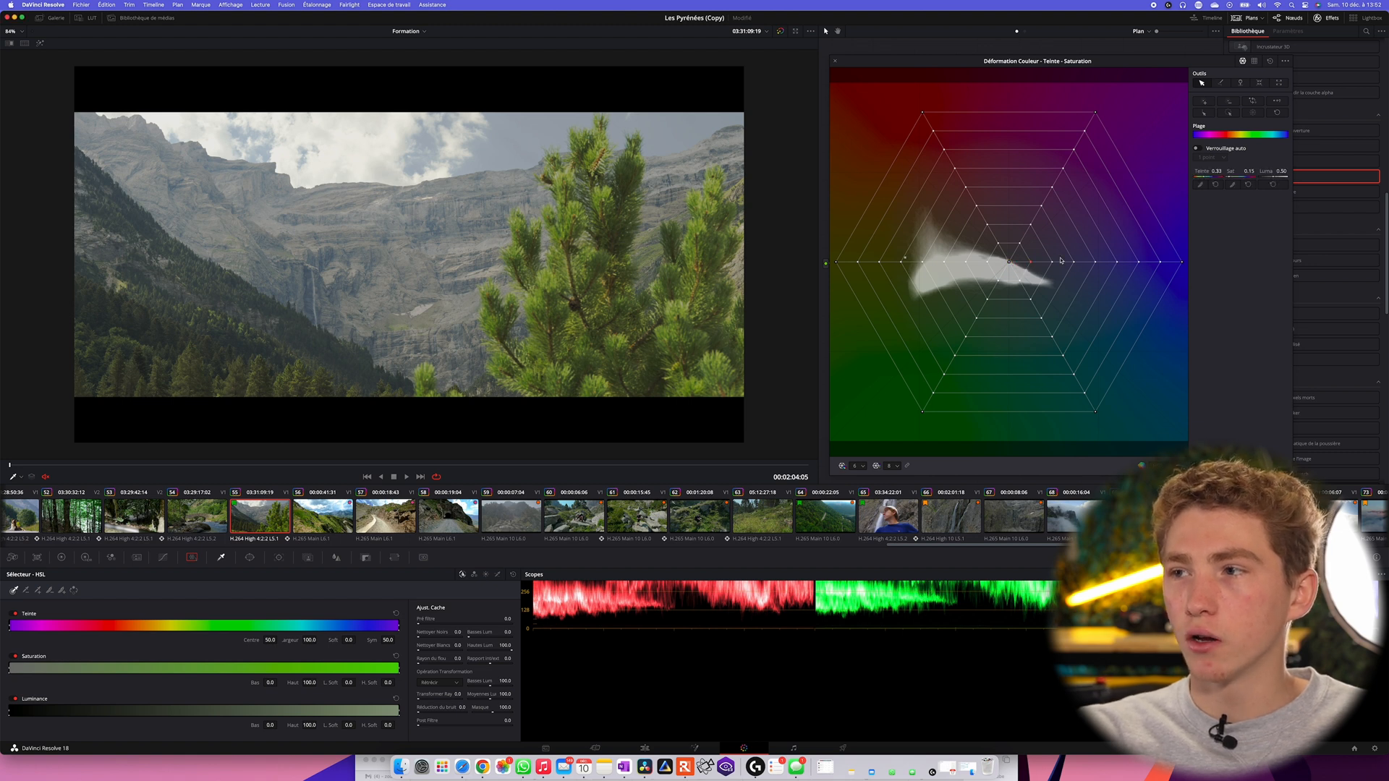
{"action": "left_click_drag", "start_coordinate": [1032, 263], "coordinate": [1078, 236]}
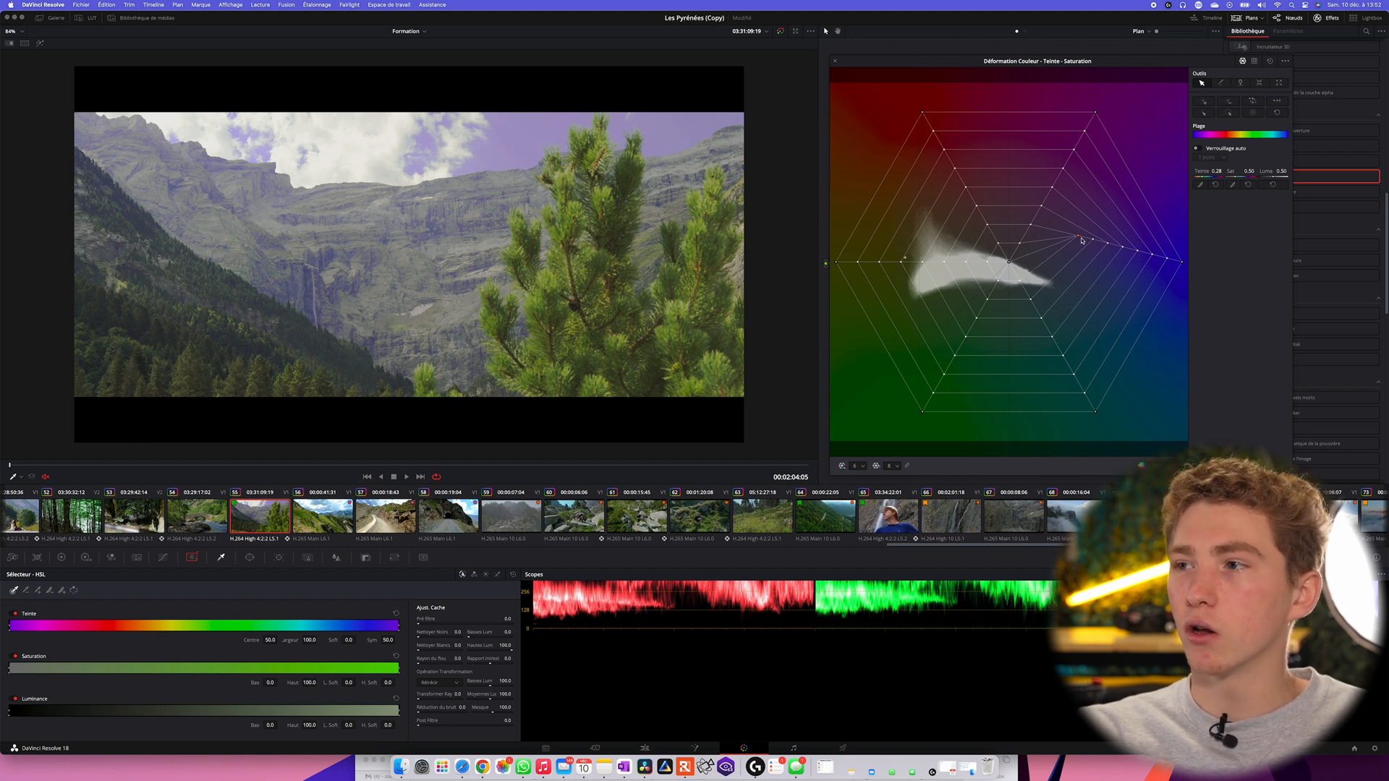
{"action": "left_click_drag", "start_coordinate": [1078, 237], "coordinate": [1078, 277]}
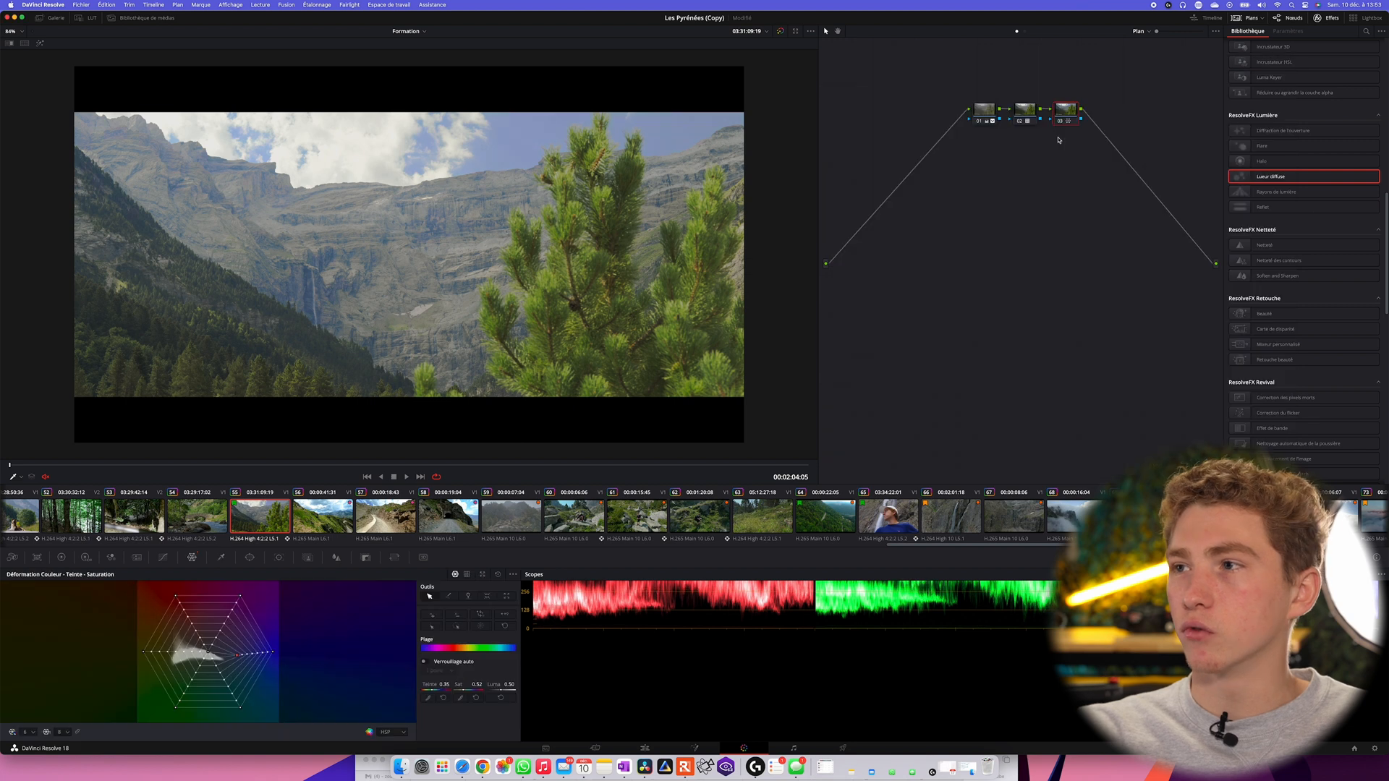
{"action": "right_click", "coordinate": [1068, 110]}
{"action": "left_click", "coordinate": [1078, 116]}
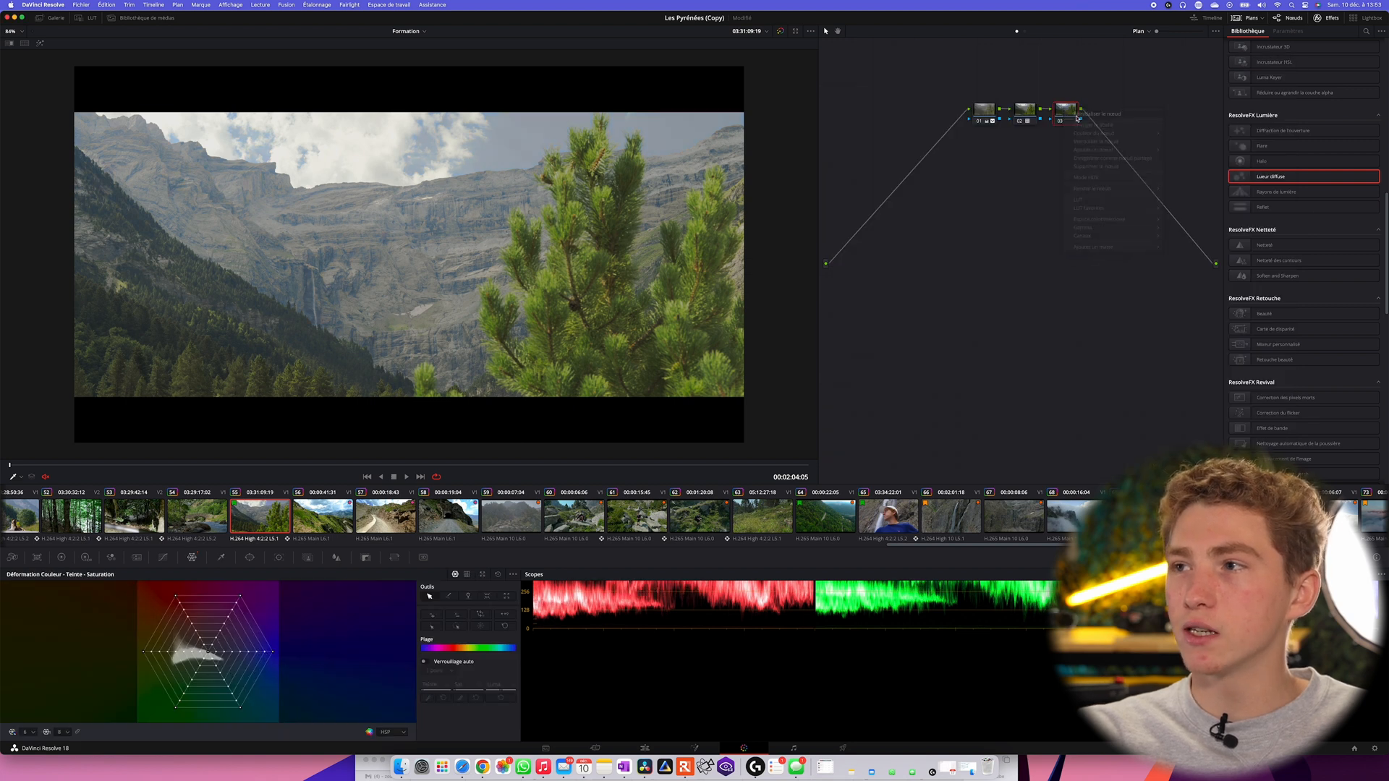
Isolate the sky in node 03 with the 3D qualifier, sampling the sky and subtracting the rocks while viewing the highlighted mask
{"action": "left_click", "coordinate": [221, 558]}
{"action": "left_click", "coordinate": [498, 575]}
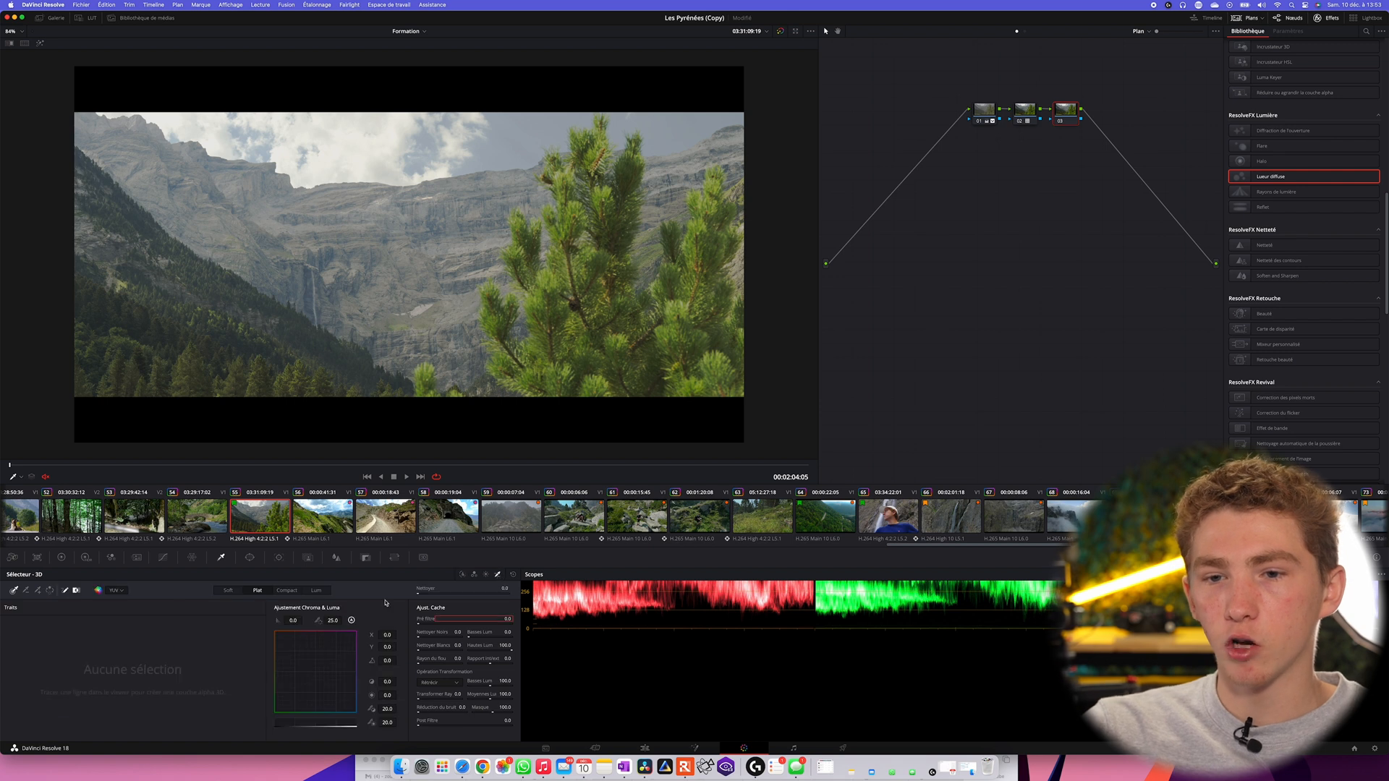
{"action": "left_click", "coordinate": [526, 125]}
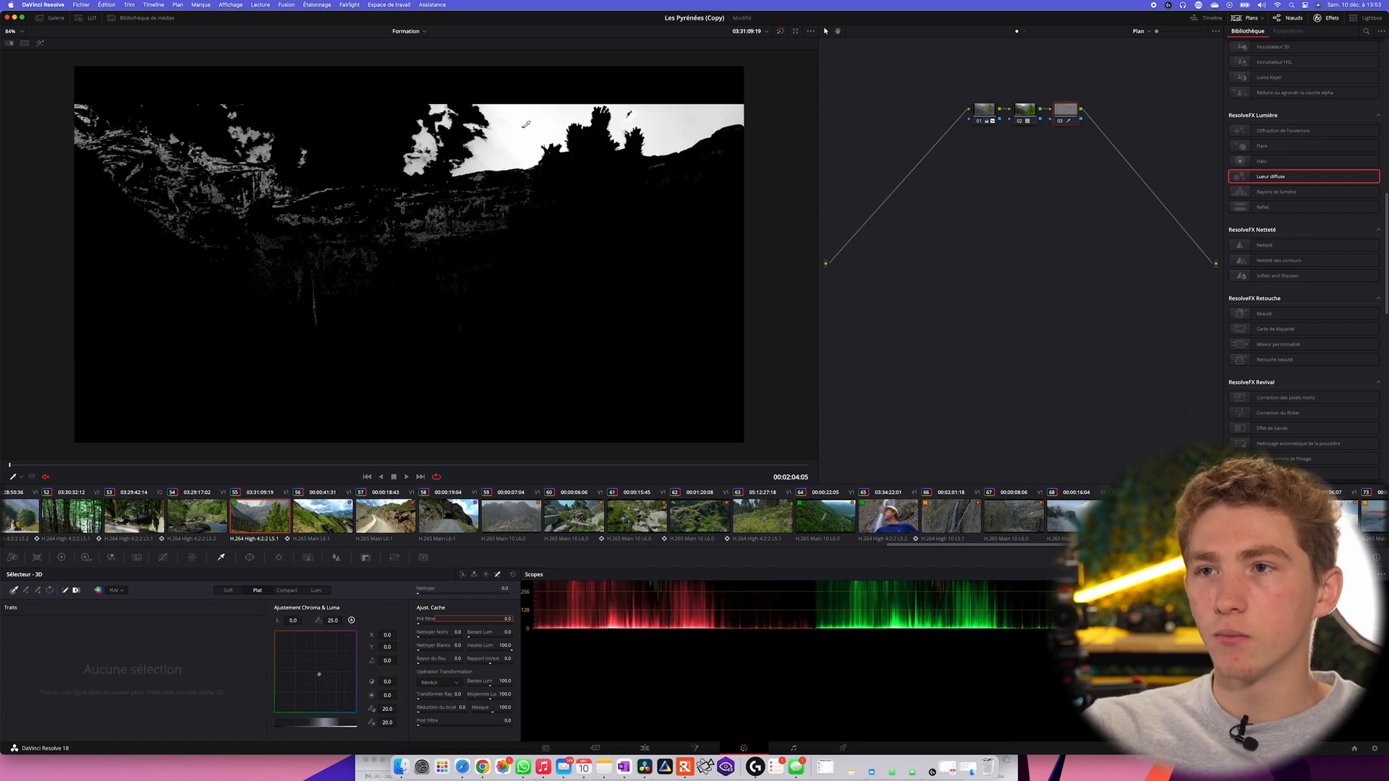
{"action": "left_click", "coordinate": [524, 127]}
{"action": "left_click", "coordinate": [505, 149]}
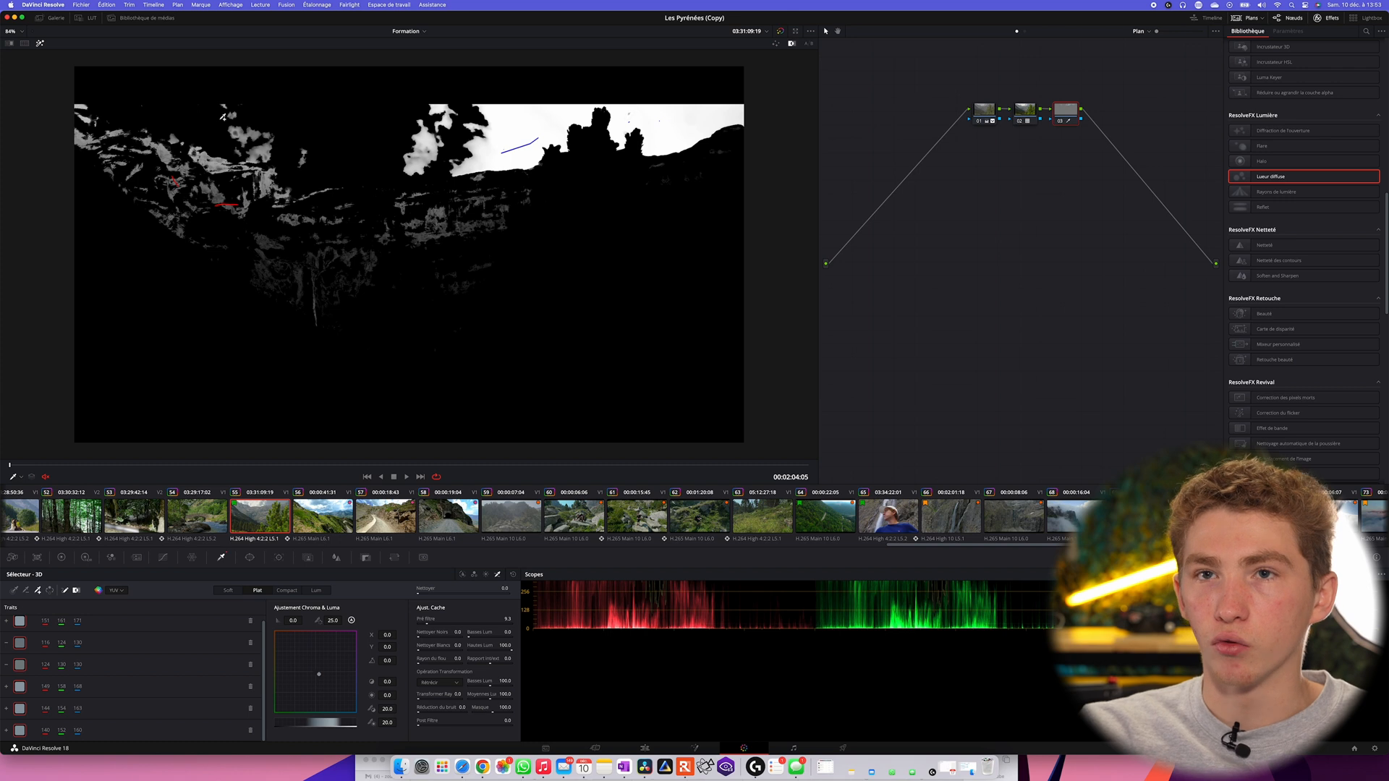
{"action": "left_click", "coordinate": [40, 43]}
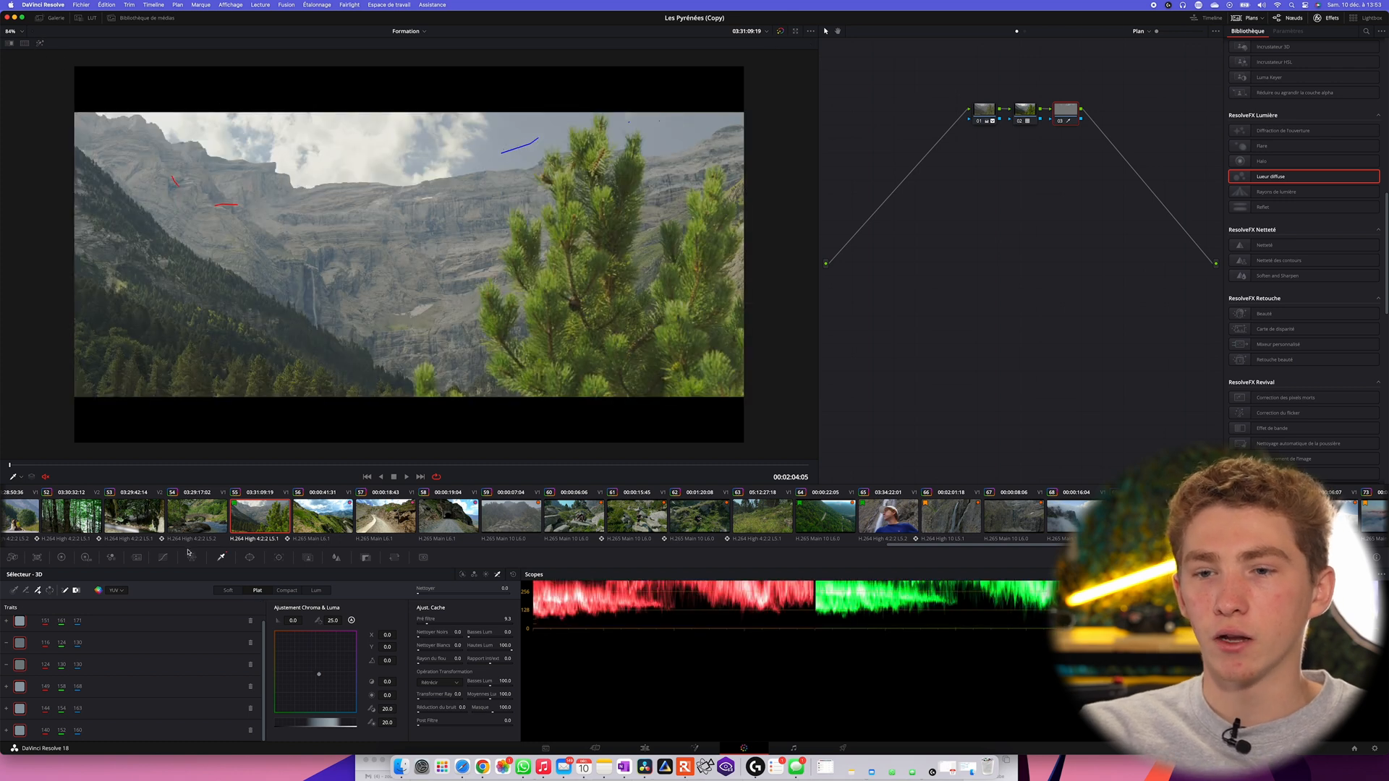
Draw a curve Power Window around the sky along the mountain ridge in node 03, and check the combined mask in the highlight view
{"action": "left_click", "coordinate": [249, 557]}
{"action": "left_click", "coordinate": [18, 676]}
{"action": "left_click", "coordinate": [72, 110]}
{"action": "left_click", "coordinate": [126, 118]}
{"action": "left_click", "coordinate": [159, 132]}
{"action": "left_click", "coordinate": [193, 149]}
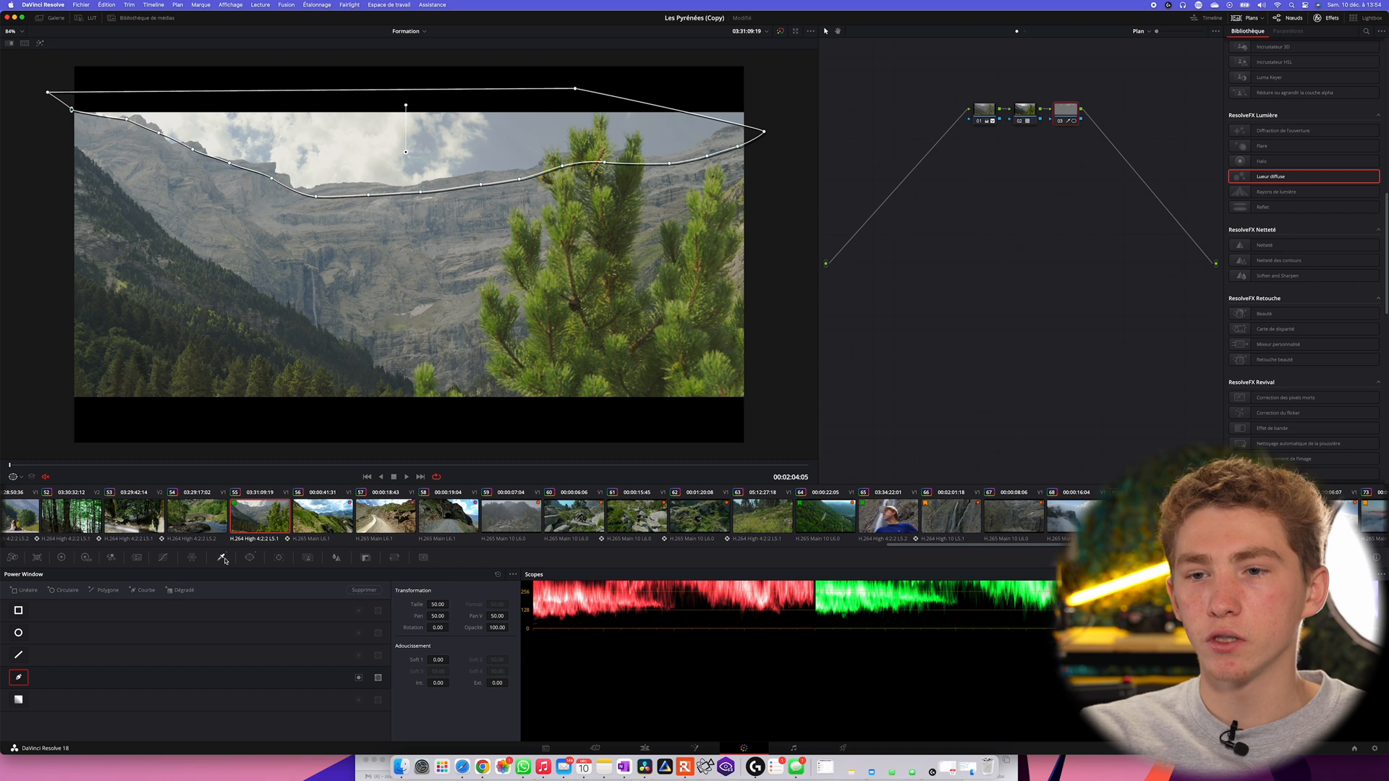
{"action": "left_click", "coordinate": [222, 558]}
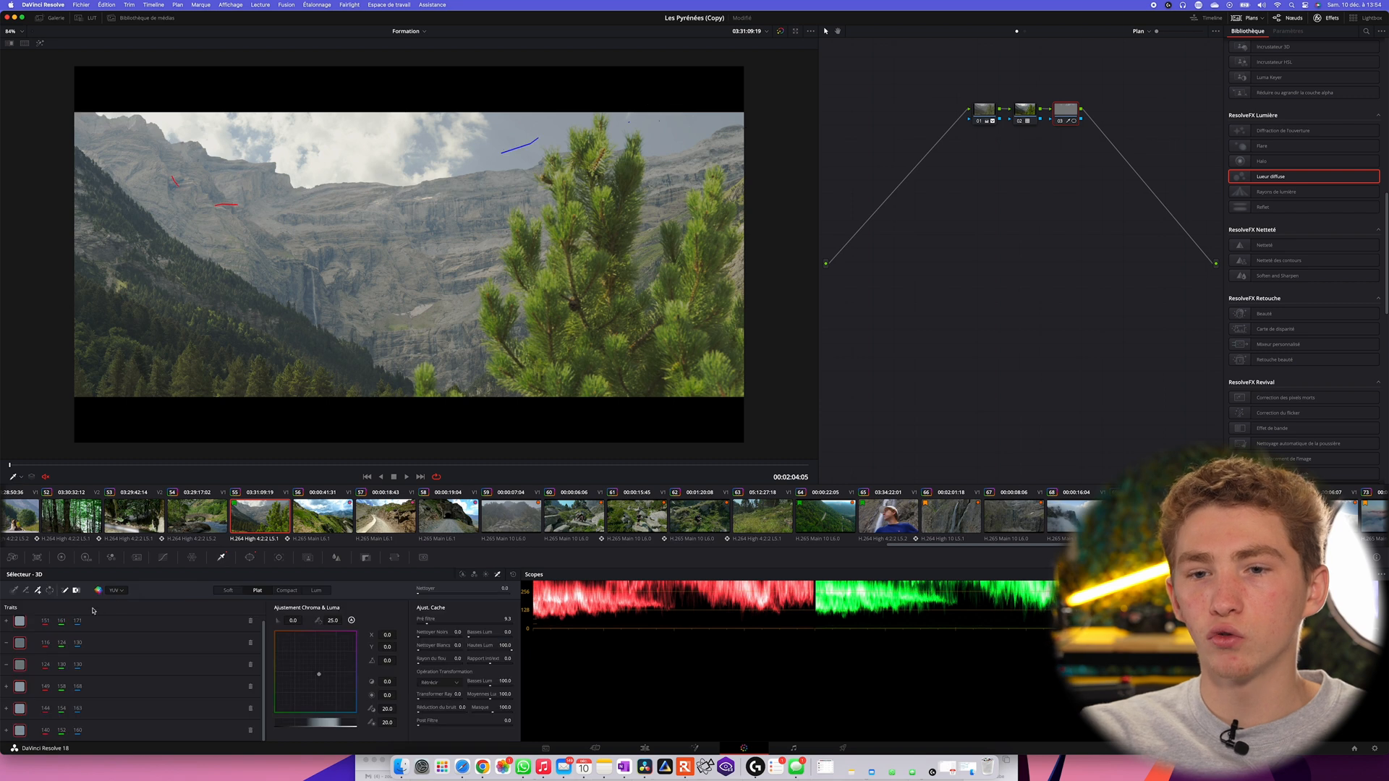
{"action": "left_click", "coordinate": [39, 43]}
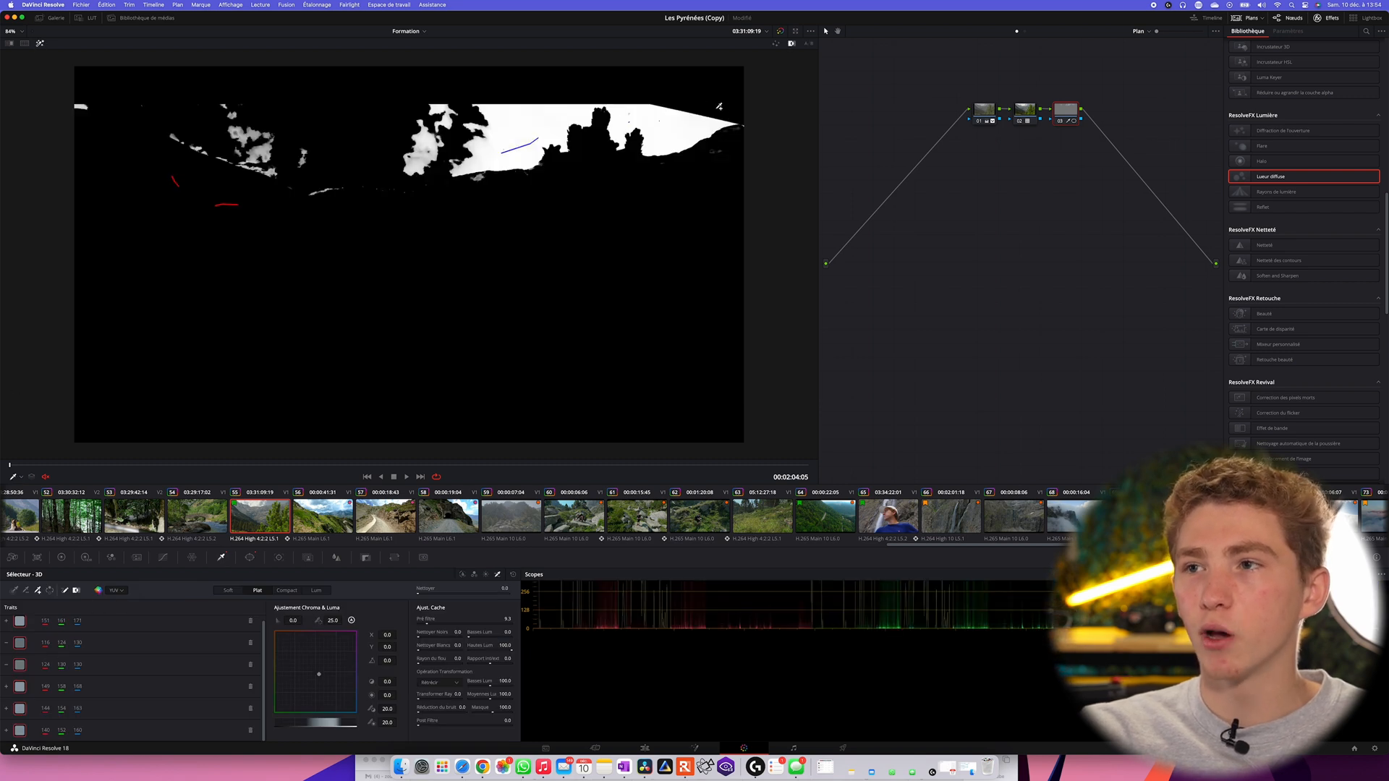
{"action": "left_click", "coordinate": [40, 44]}
Push the masked sky toward blue in node 03's hue-saturation Color Warper, to hue 0.36 and saturation 0.38, and close the enlarged warper
{"action": "scroll", "coordinate": [224, 310], "scroll_direction": "up", "scroll_amount": 1}
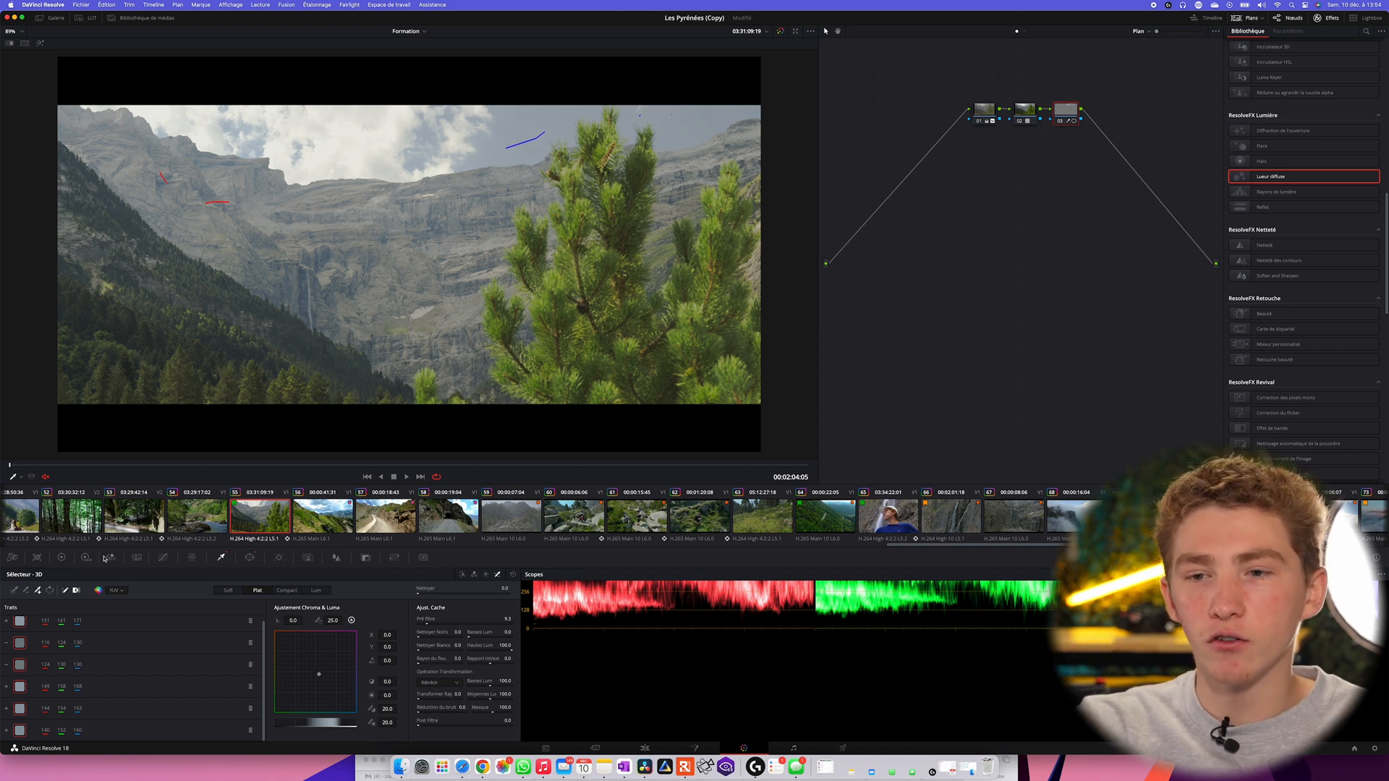
{"action": "left_click", "coordinate": [192, 558]}
{"action": "left_click", "coordinate": [484, 577]}
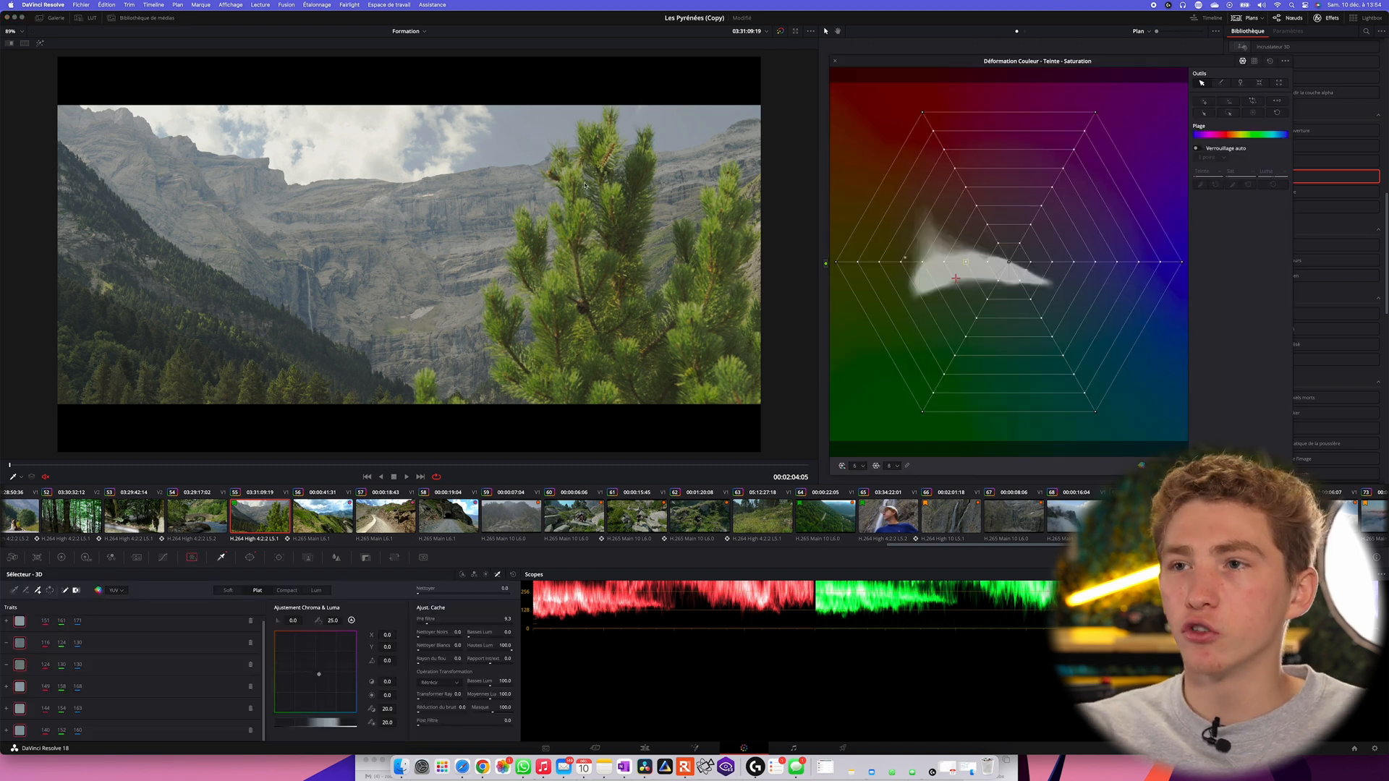
{"action": "left_click", "coordinate": [529, 133]}
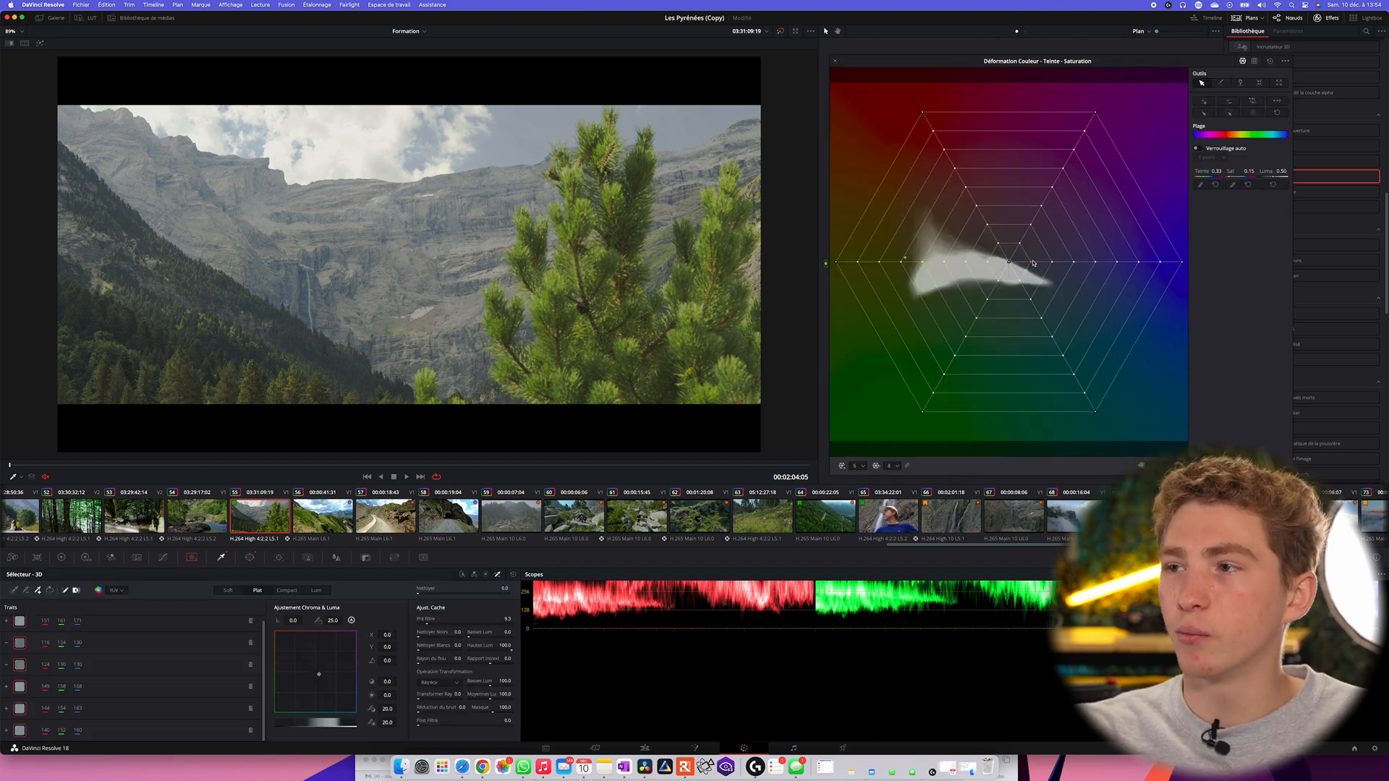
{"action": "left_click_drag", "start_coordinate": [1031, 265], "coordinate": [1066, 273]}
{"action": "scroll", "coordinate": [596, 176], "scroll_direction": "down", "scroll_amount": 1}
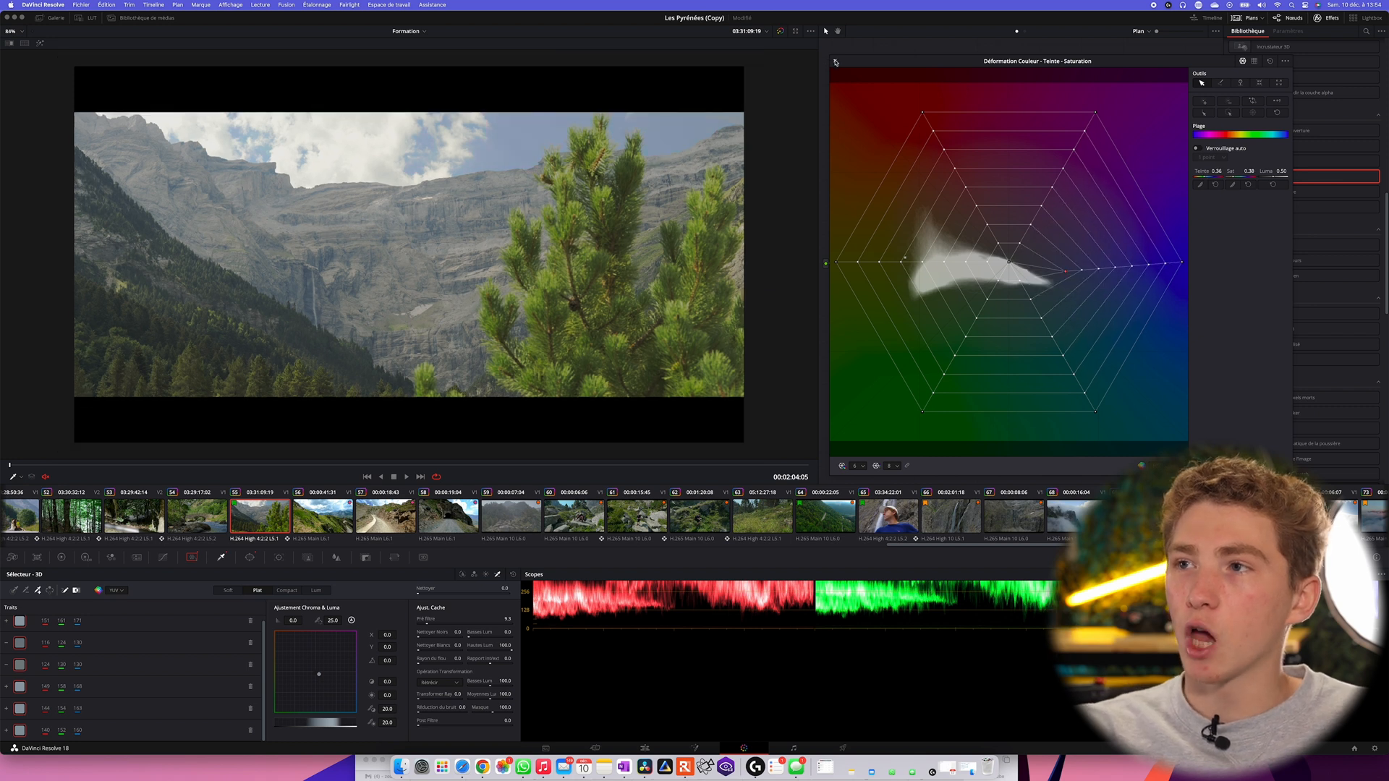
{"action": "left_click", "coordinate": [835, 62]}
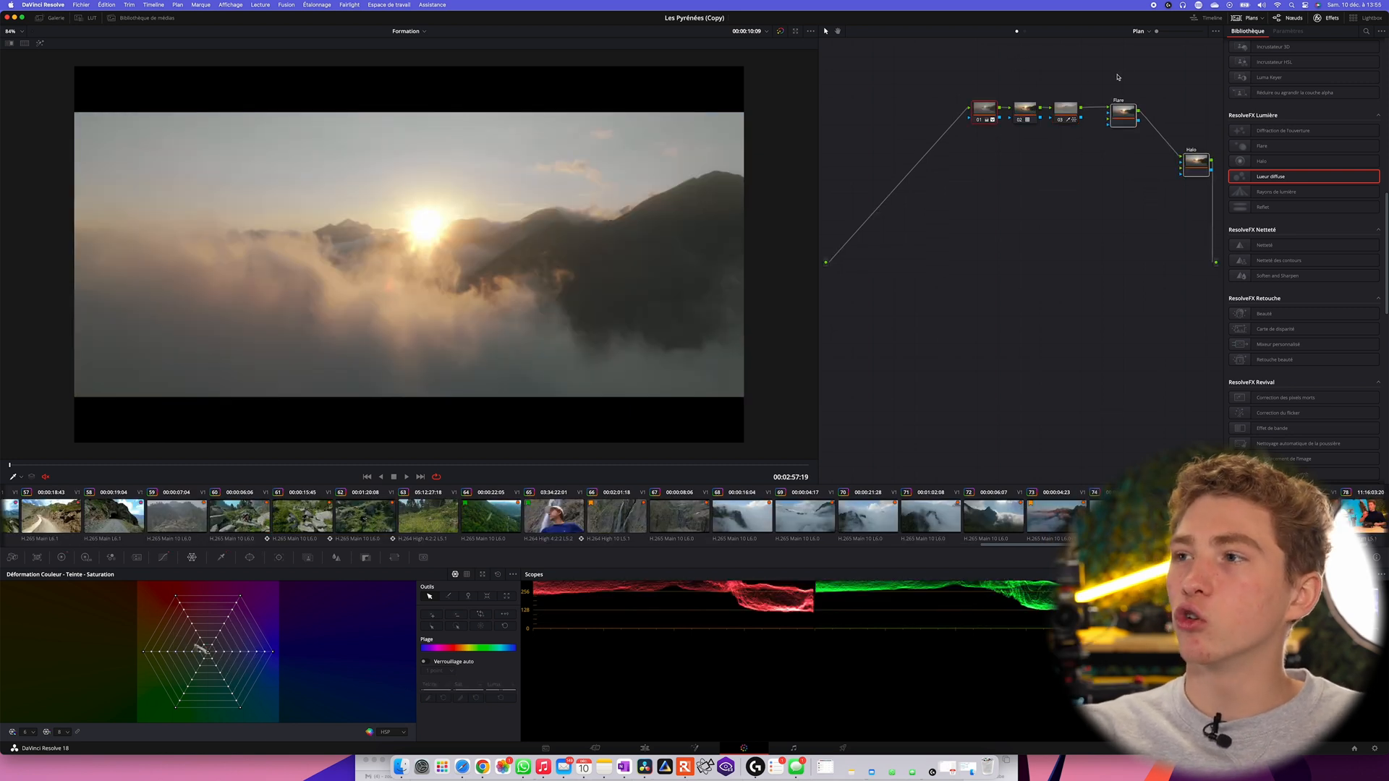
Examine the existing Flare and Halo nodes on the sunrise clip, placing the Halo node beside the Flare node
{"action": "left_click", "coordinate": [1124, 113]}
{"action": "left_click_drag", "start_coordinate": [1196, 161], "coordinate": [1170, 117]}
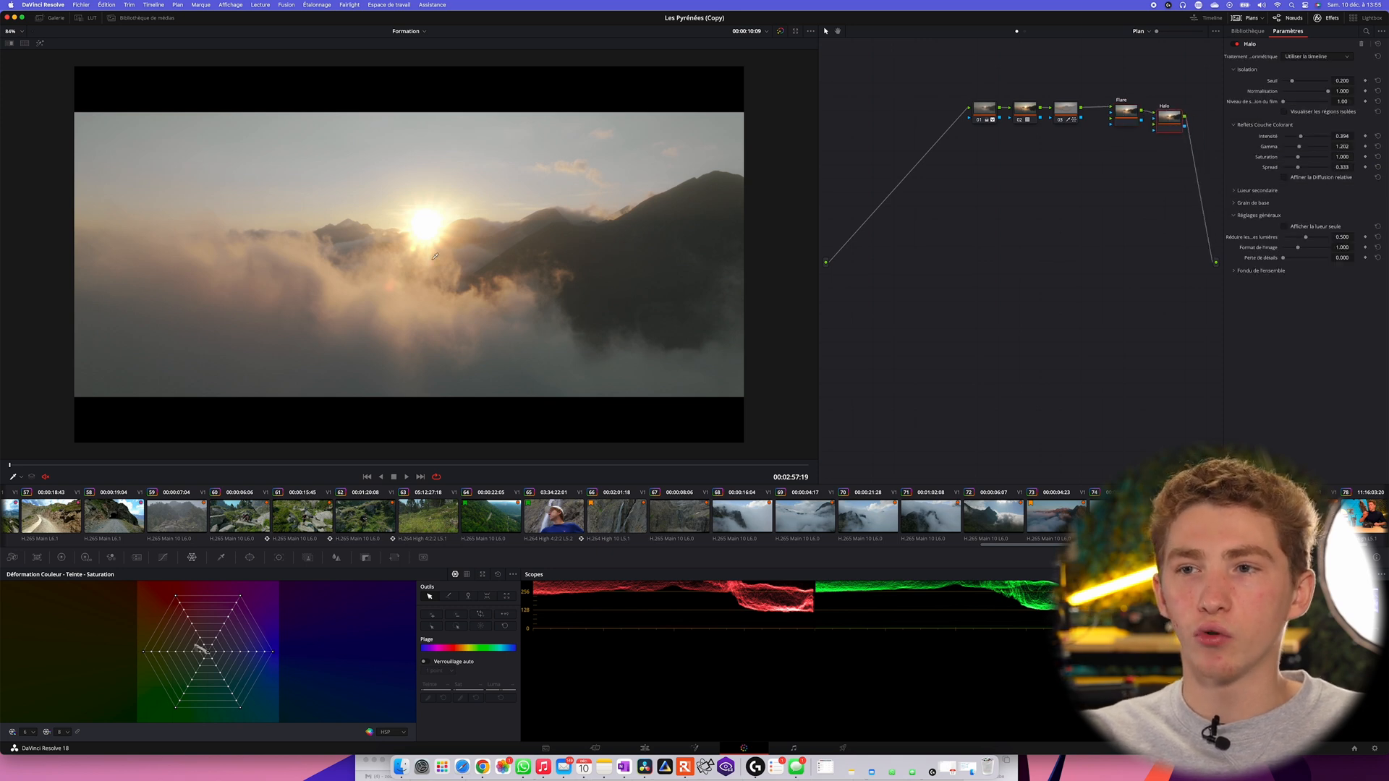
{"action": "scroll", "coordinate": [434, 256], "scroll_direction": "down", "scroll_amount": 1}
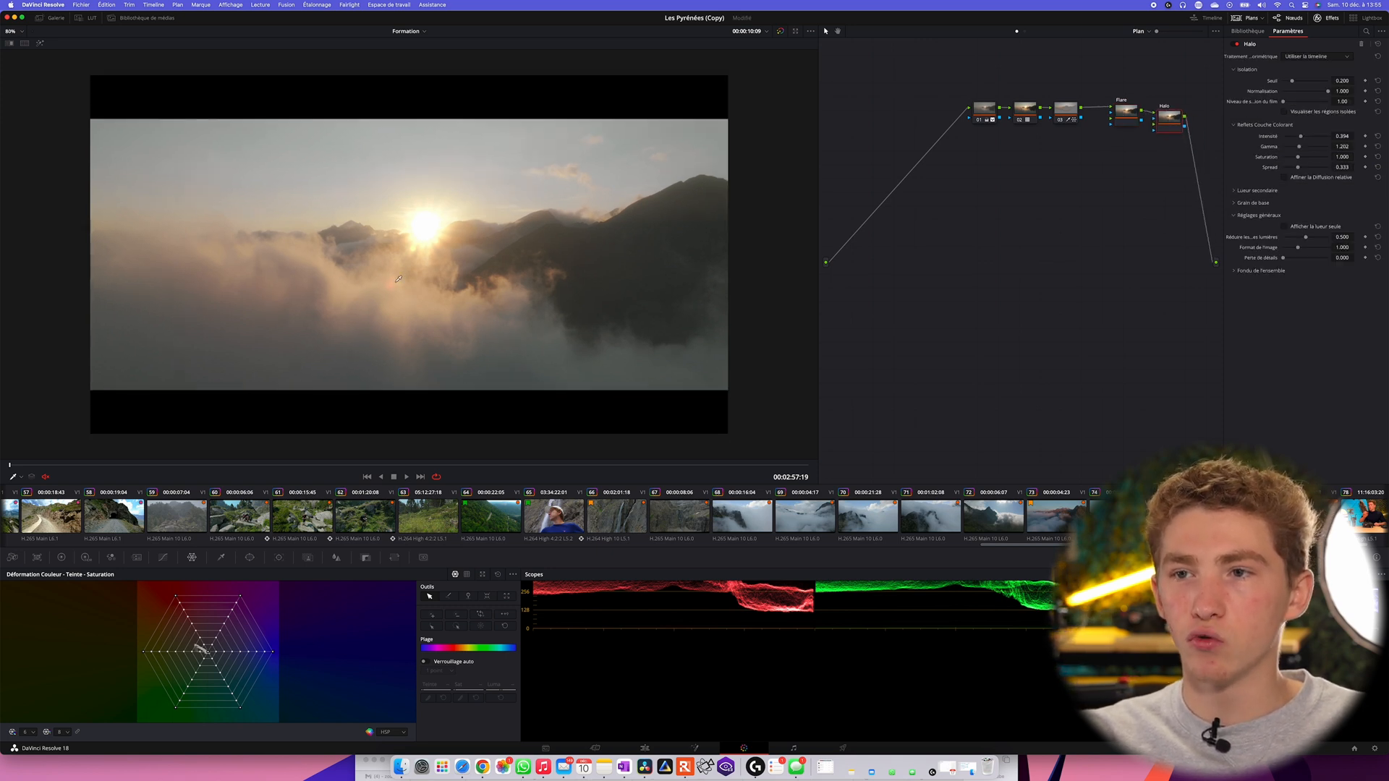
{"action": "scroll", "coordinate": [477, 320], "scroll_direction": "up", "scroll_amount": 1}
{"action": "scroll", "coordinate": [670, 285], "scroll_direction": "up", "scroll_amount": 2}
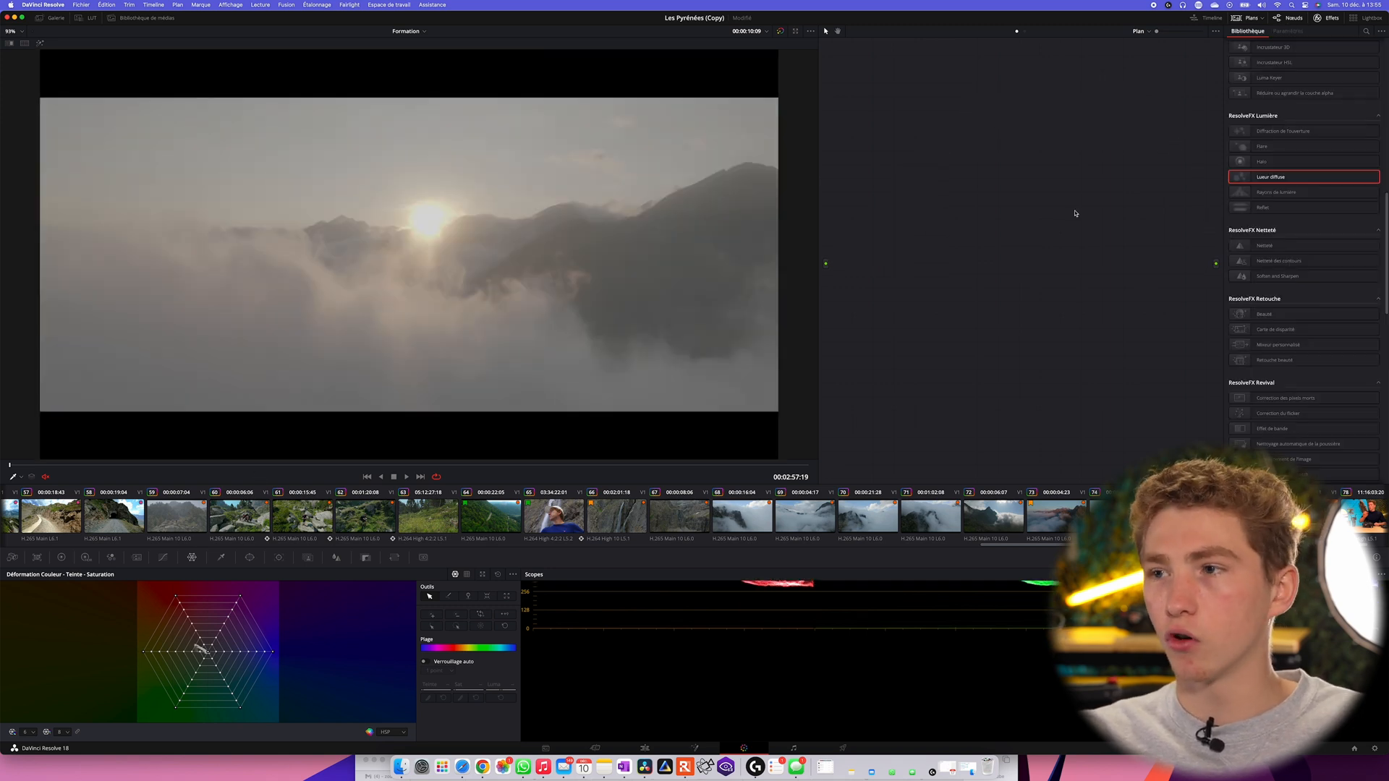
Restart the sunrise clip's grade with two serial nodes, and apply the DJI_X7_DLOG2Rec709 LUT to node 02
{"action": "left_click_drag", "start_coordinate": [979, 120], "coordinate": [894, 224]}
{"action": "key", "text": "alt+s"}
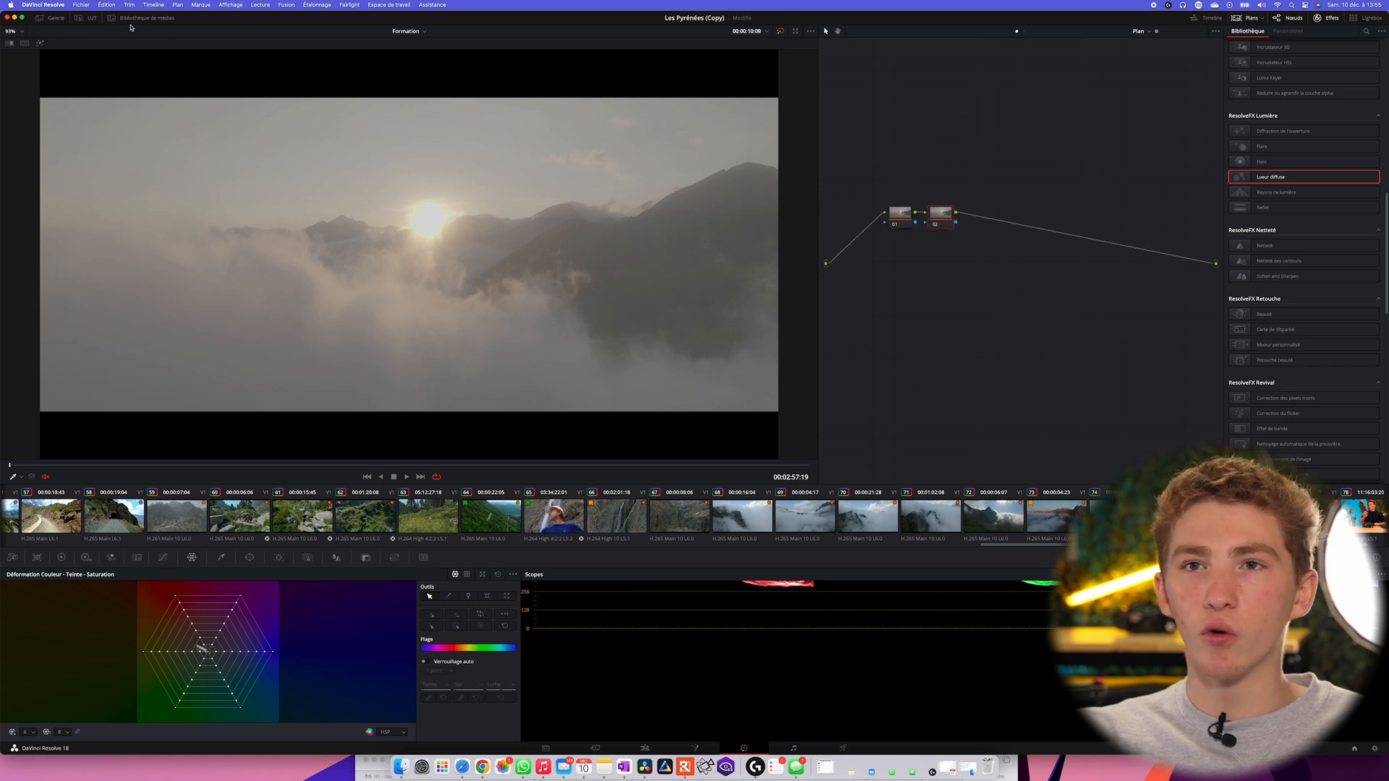
{"action": "left_click", "coordinate": [85, 18]}
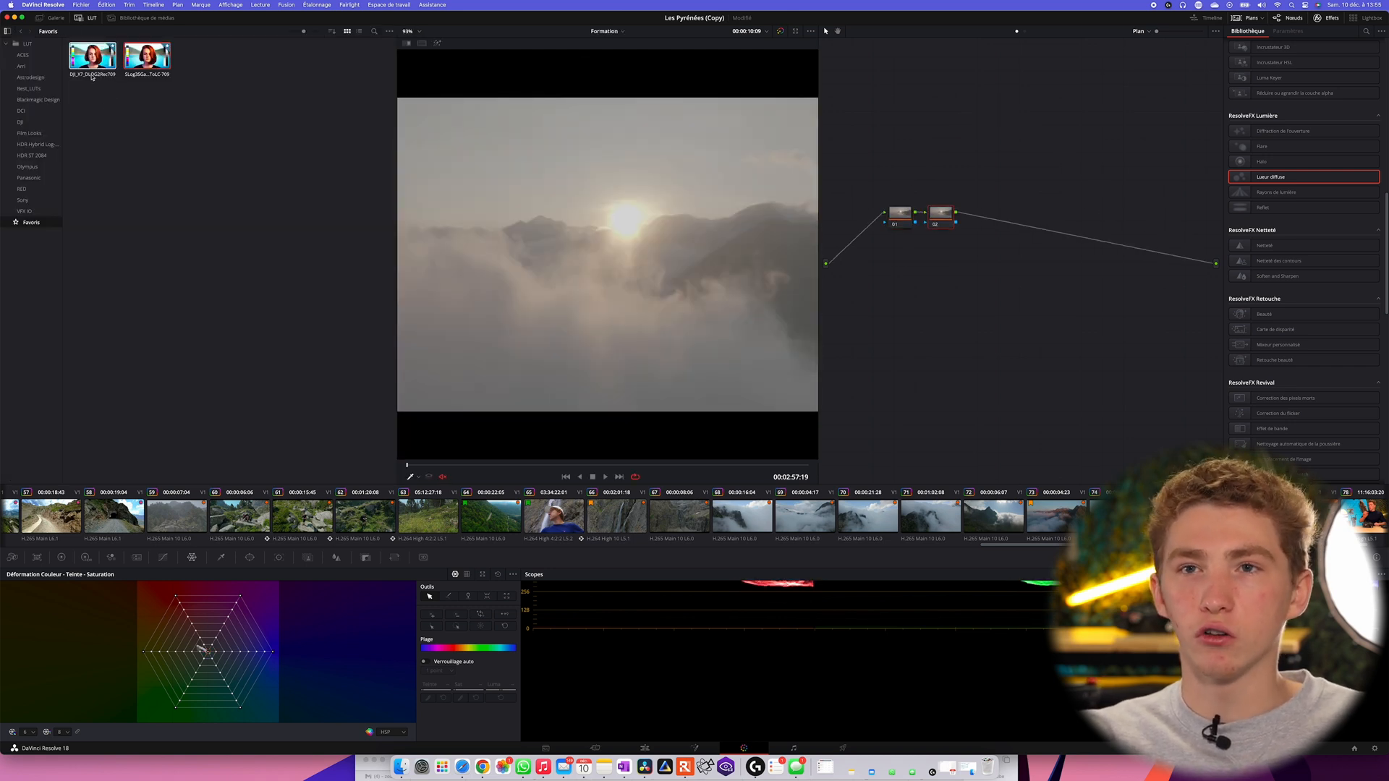
{"action": "double_click", "coordinate": [88, 56]}
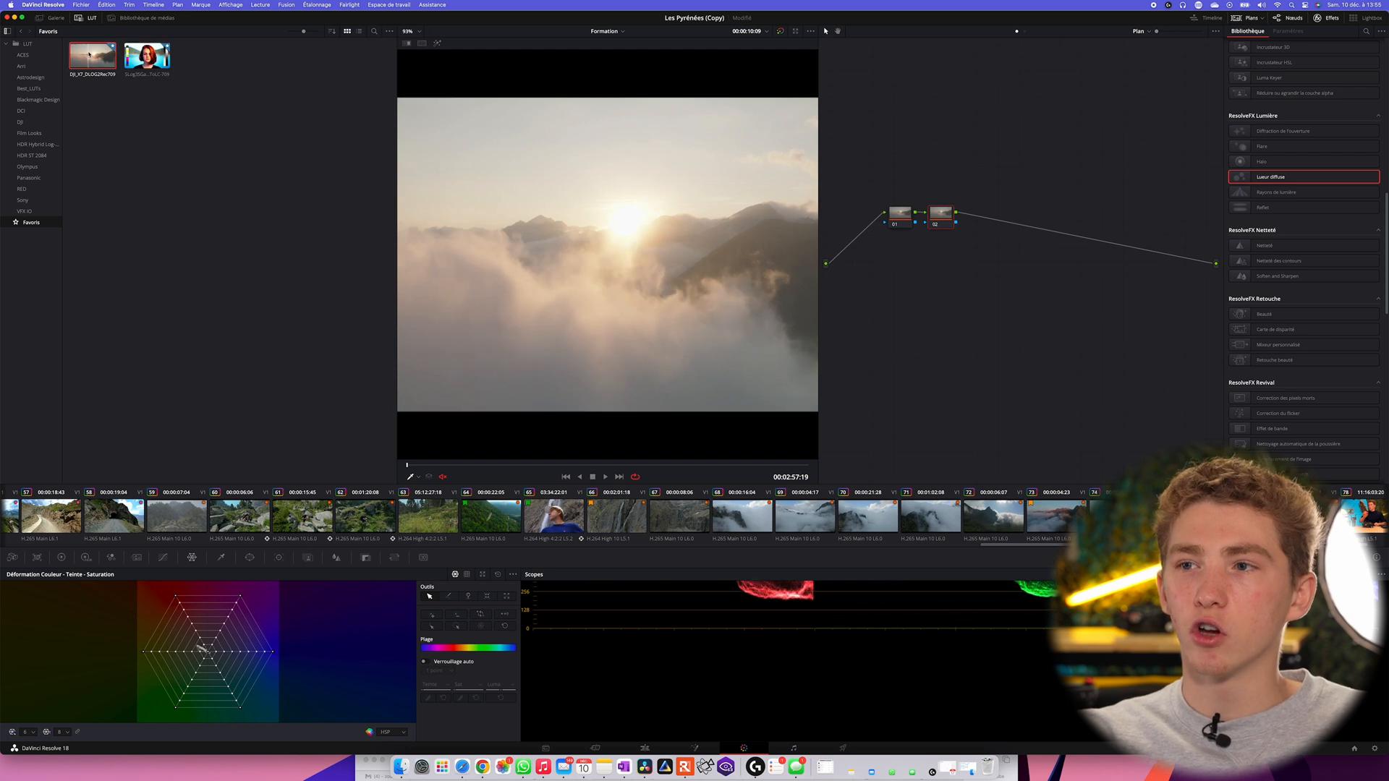
{"action": "left_click", "coordinate": [90, 18]}
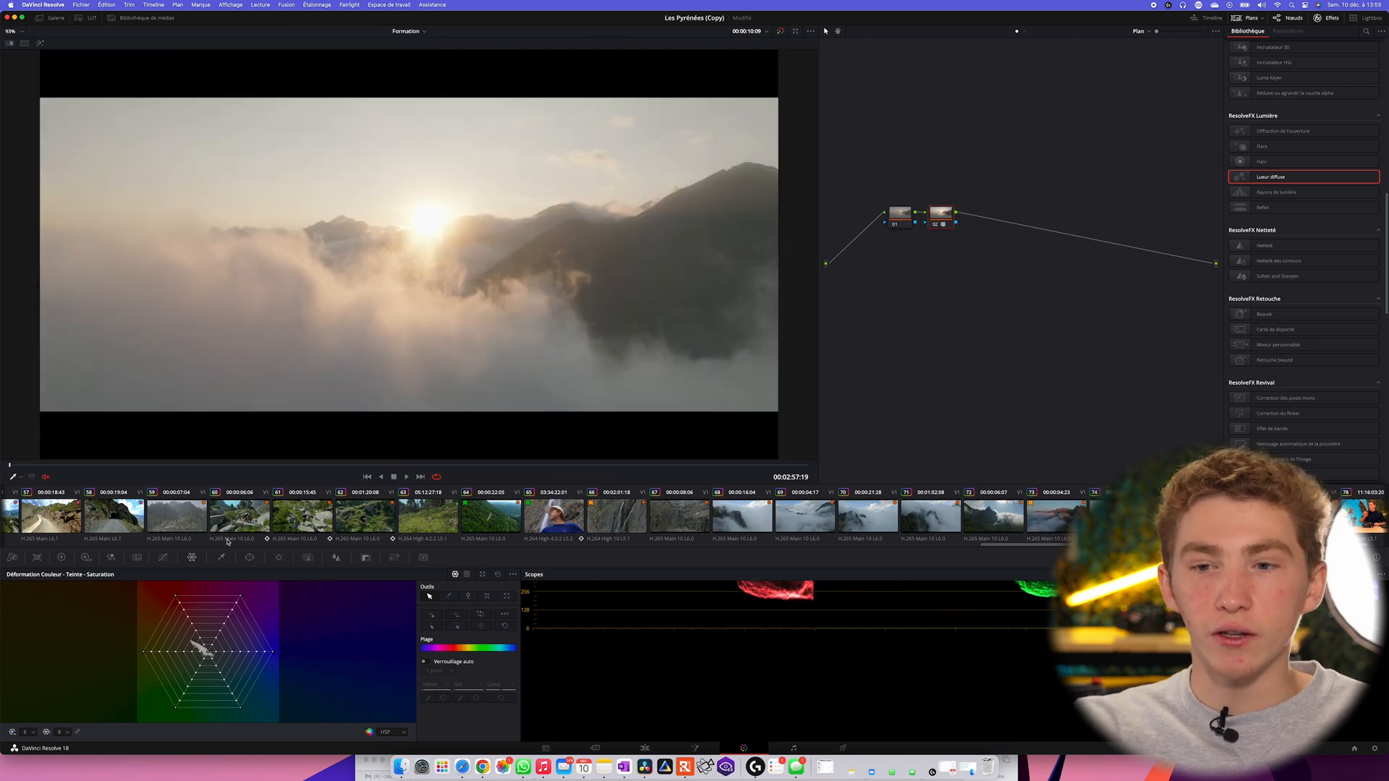
Raise the sunrise clip's contrast to about 1.208, and pull node 01's custom curve down with several control points
{"action": "left_click", "coordinate": [163, 557]}
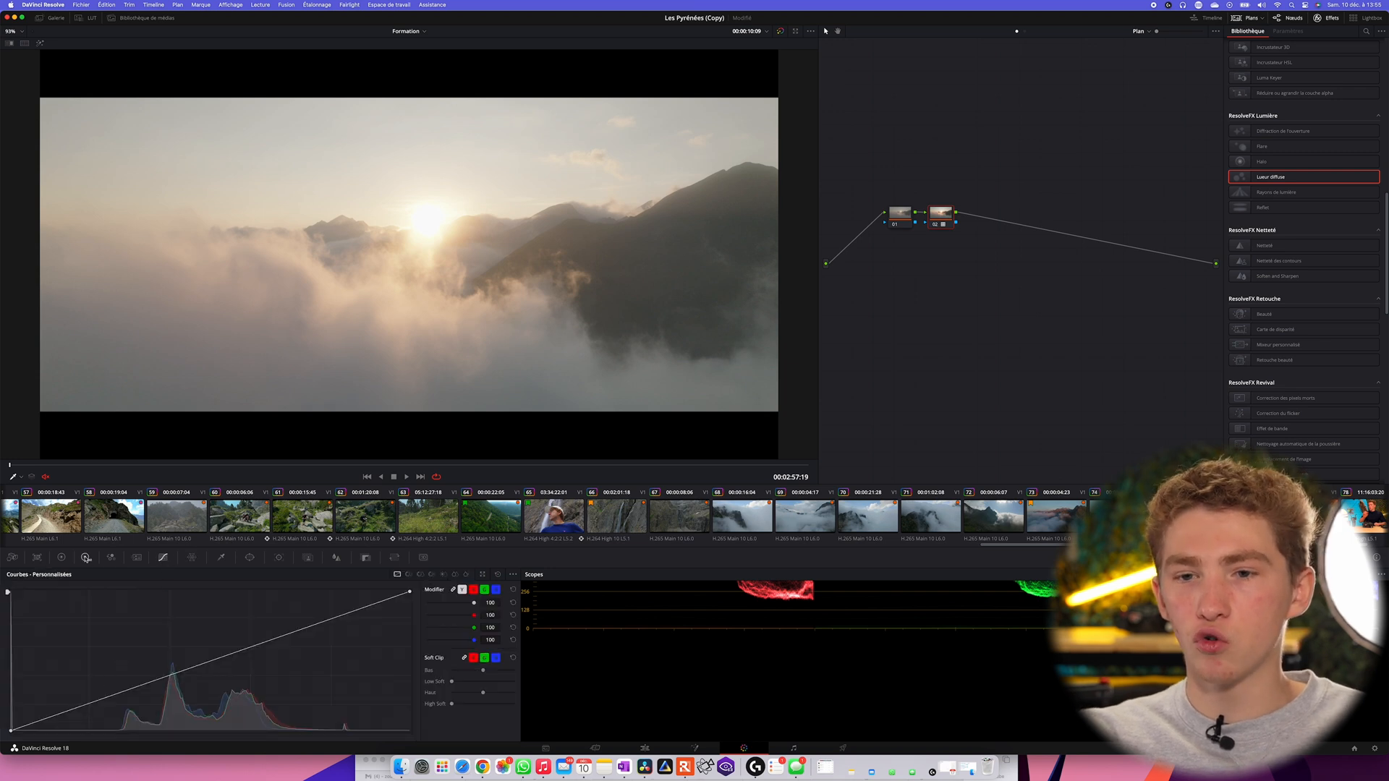
{"action": "left_click", "coordinate": [63, 558]}
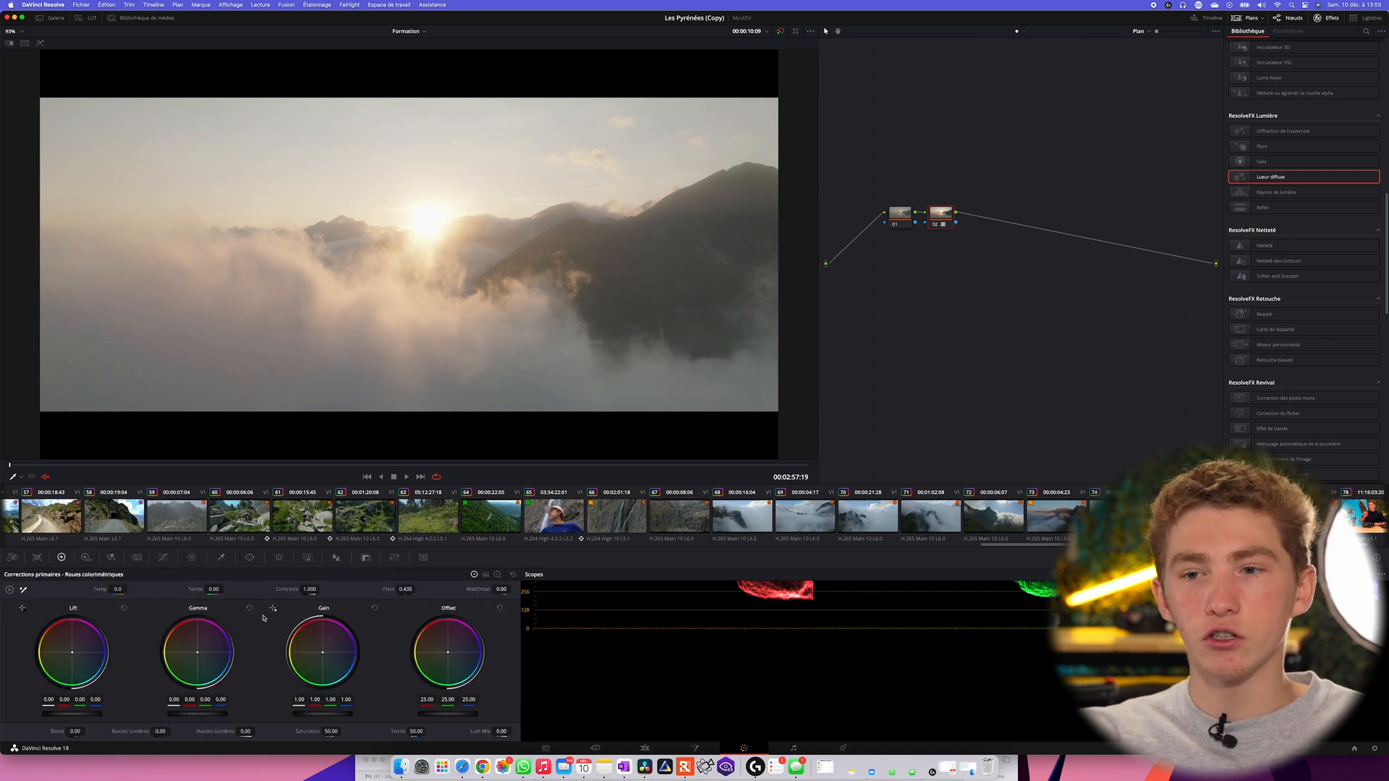
{"action": "left_click_drag", "start_coordinate": [310, 589], "coordinate": [351, 591]}
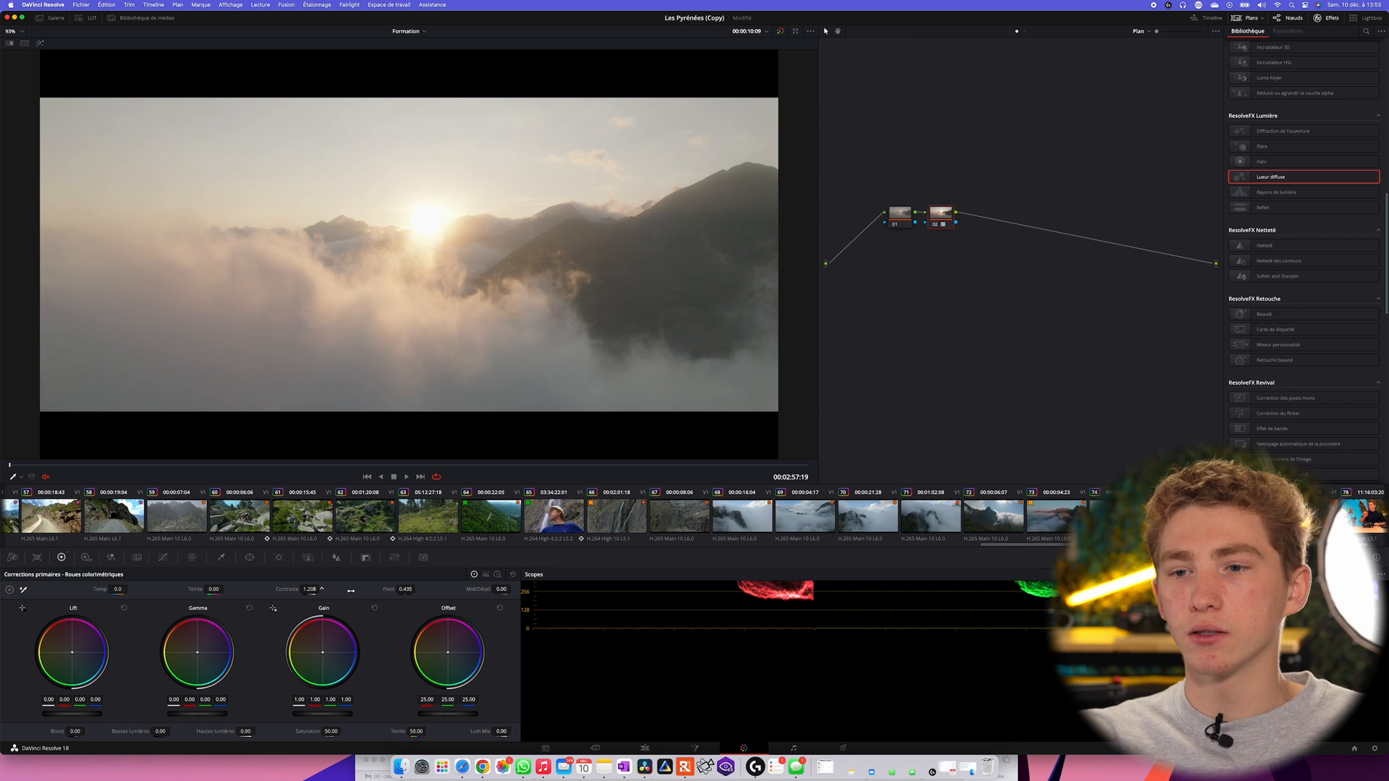
{"action": "left_click", "coordinate": [163, 558]}
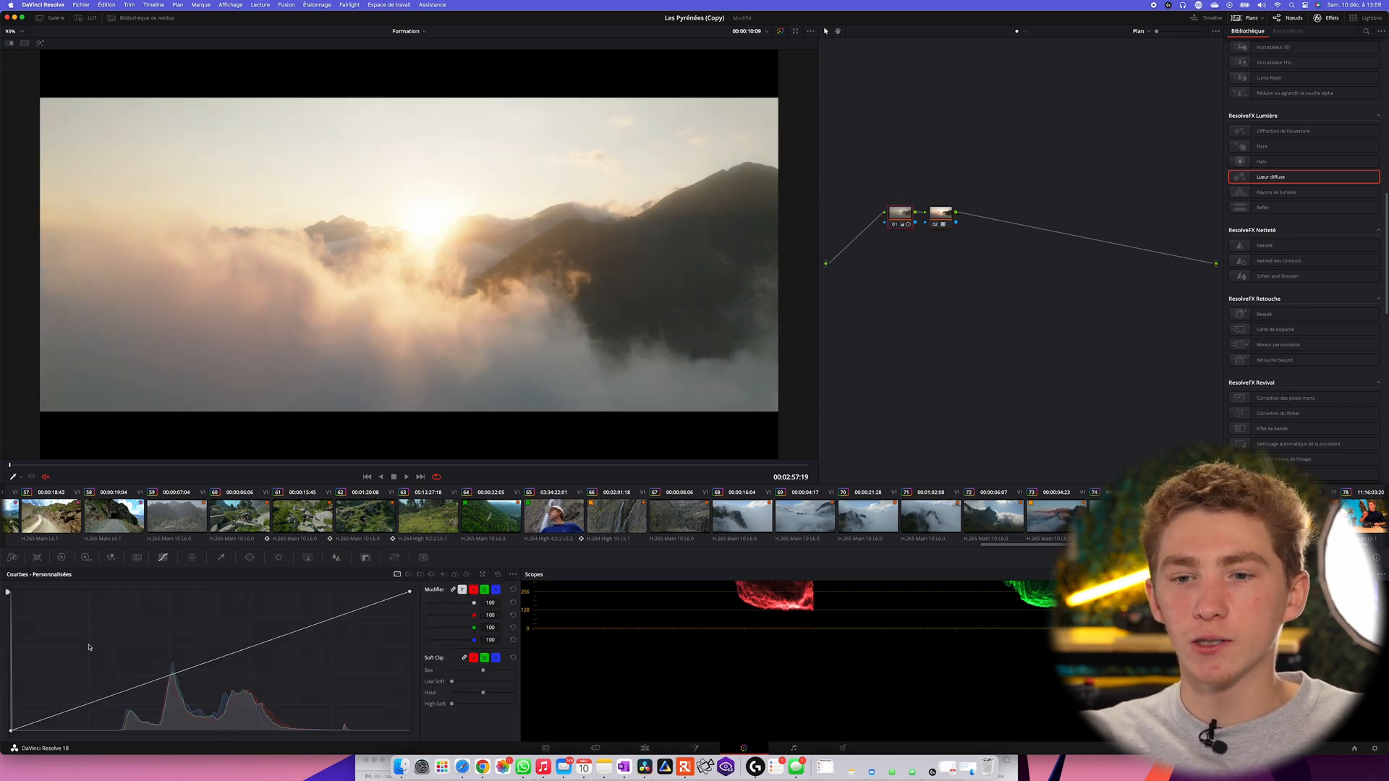
{"action": "left_click_drag", "start_coordinate": [66, 716], "coordinate": [70, 716]}
{"action": "left_click", "coordinate": [107, 705]}
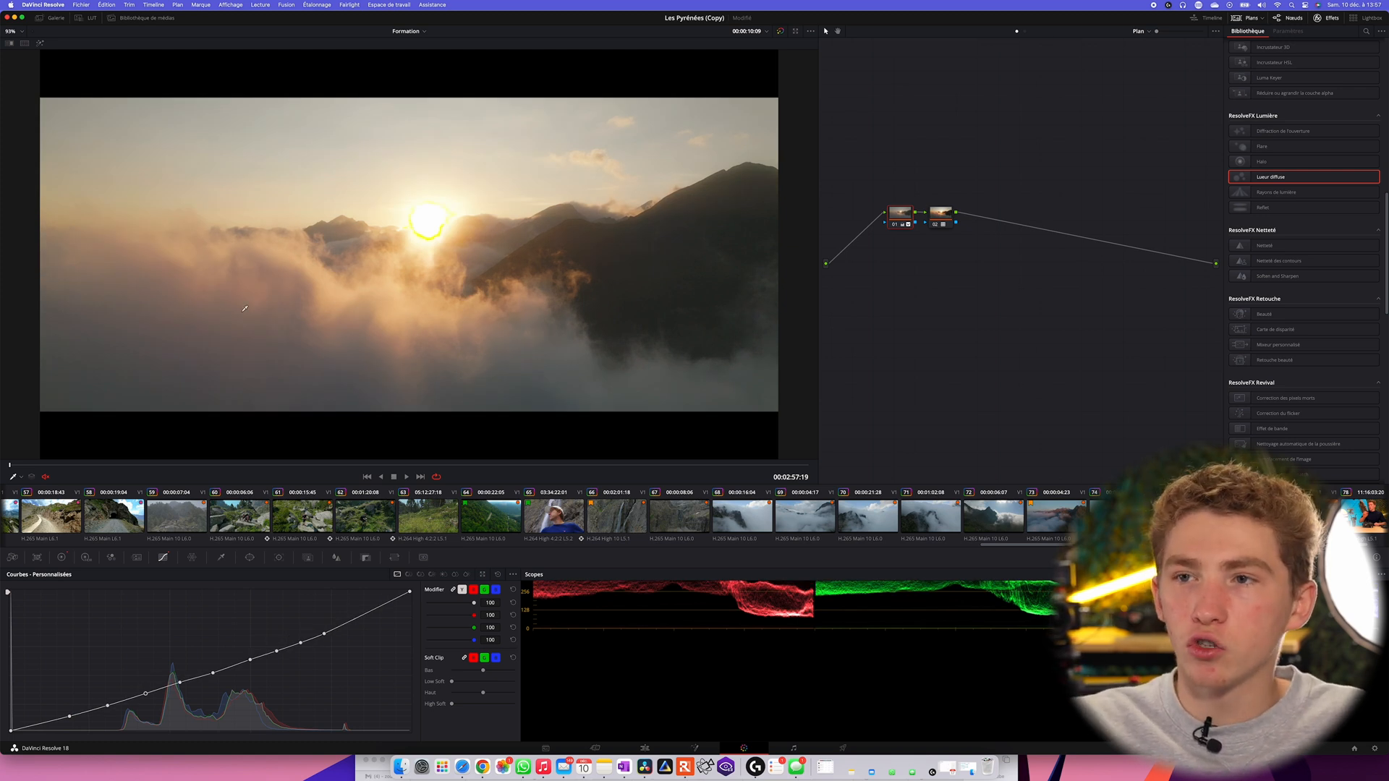
Examine the sun and the edge around it up close in the viewer
{"action": "scroll", "coordinate": [461, 185], "scroll_direction": "up", "scroll_amount": 4}
{"action": "scroll", "coordinate": [449, 159], "scroll_direction": "up", "scroll_amount": 2}
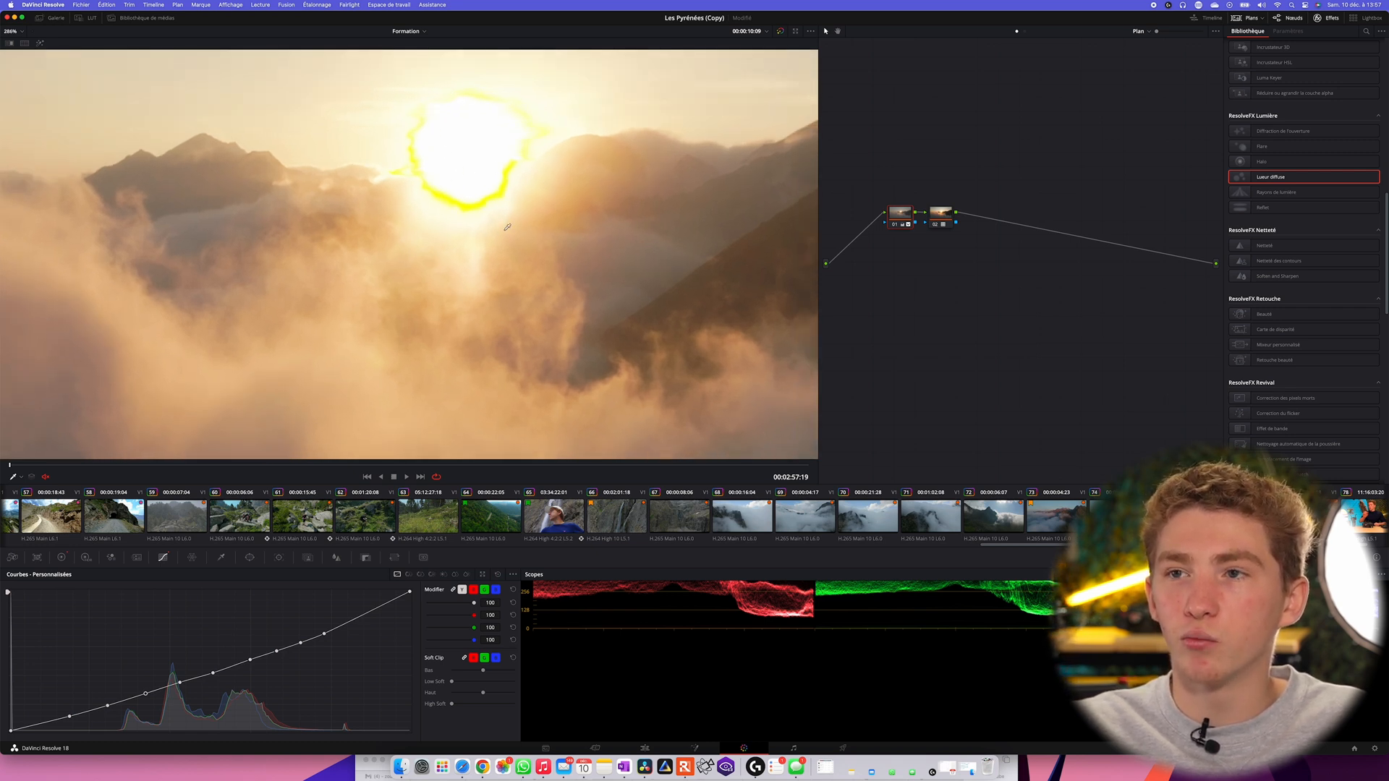
{"action": "scroll", "coordinate": [507, 227], "scroll_direction": "down", "scroll_amount": 6}
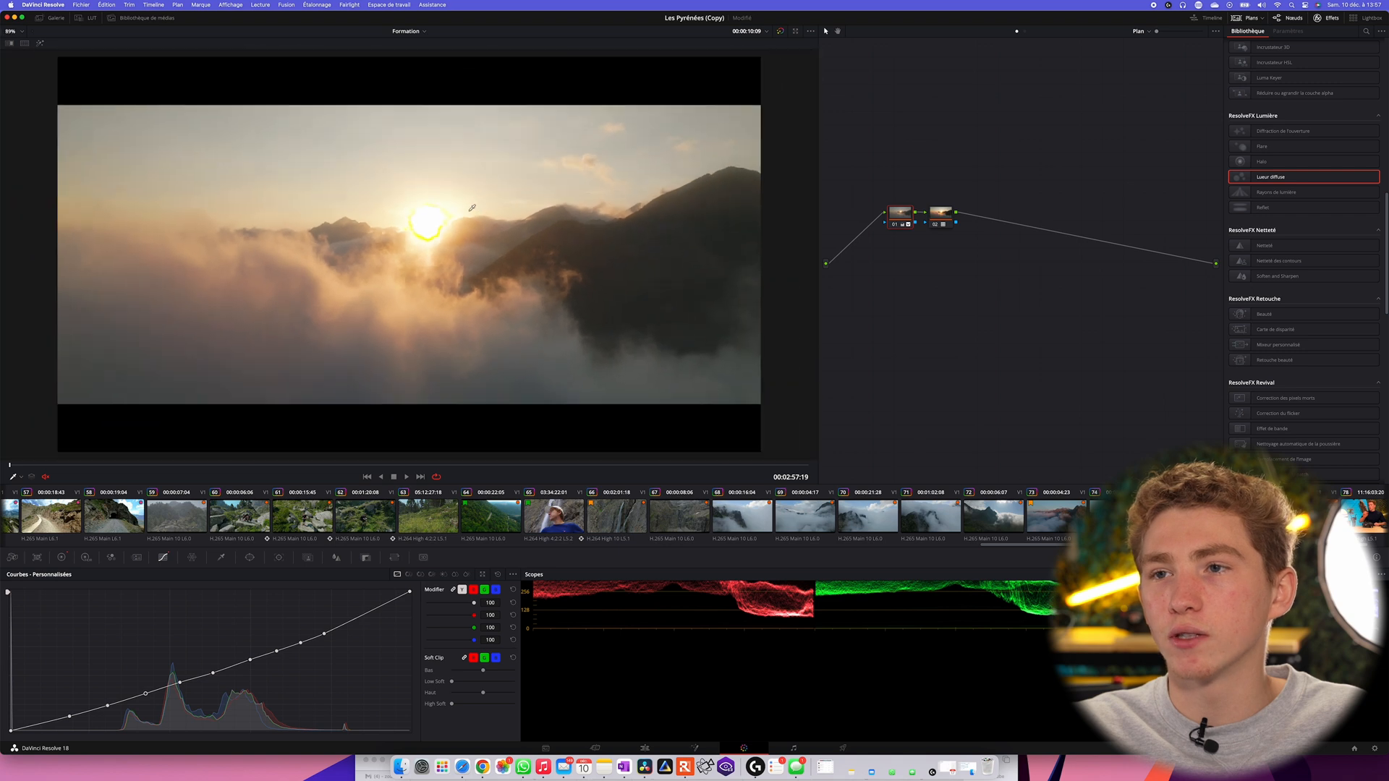
{"action": "scroll", "coordinate": [472, 207], "scroll_direction": "up", "scroll_amount": 6}
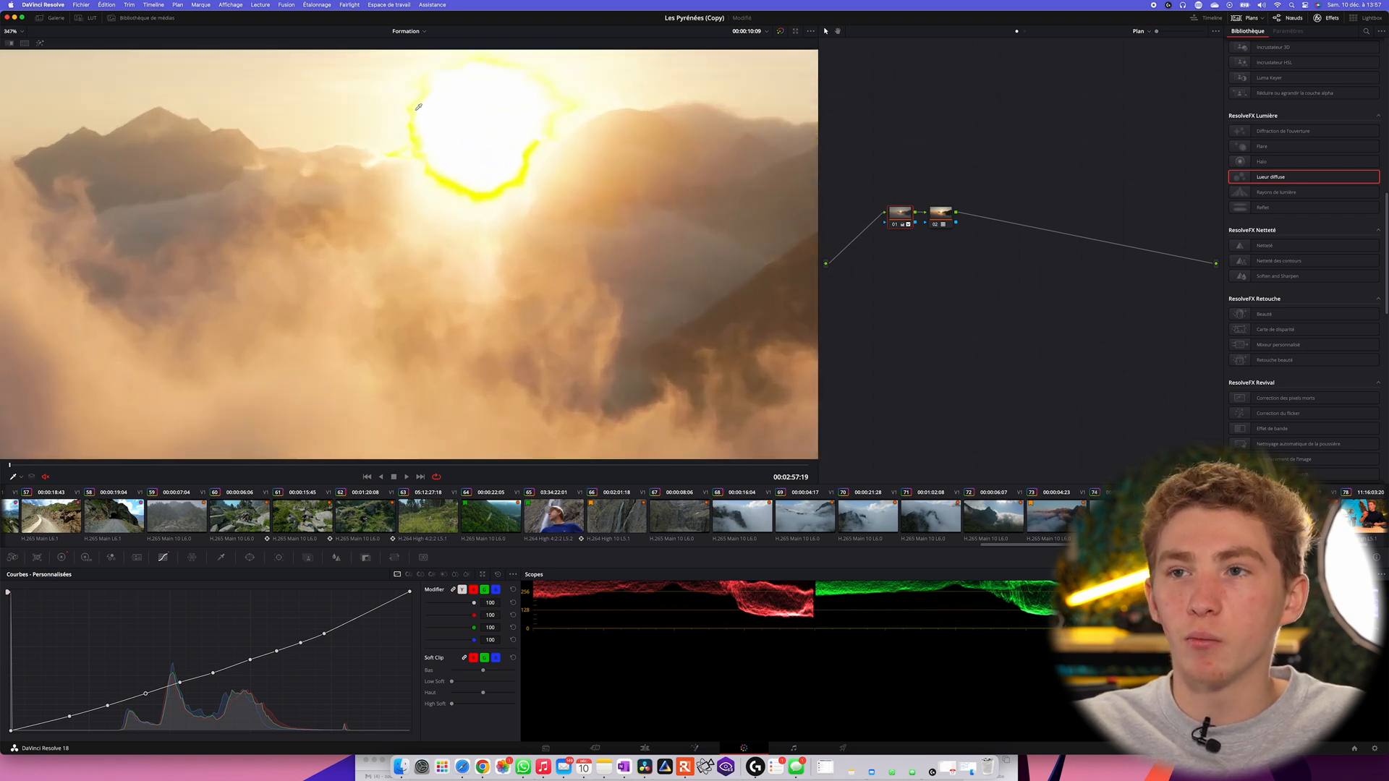
{"action": "scroll", "coordinate": [581, 145], "scroll_direction": "down", "scroll_amount": 1}
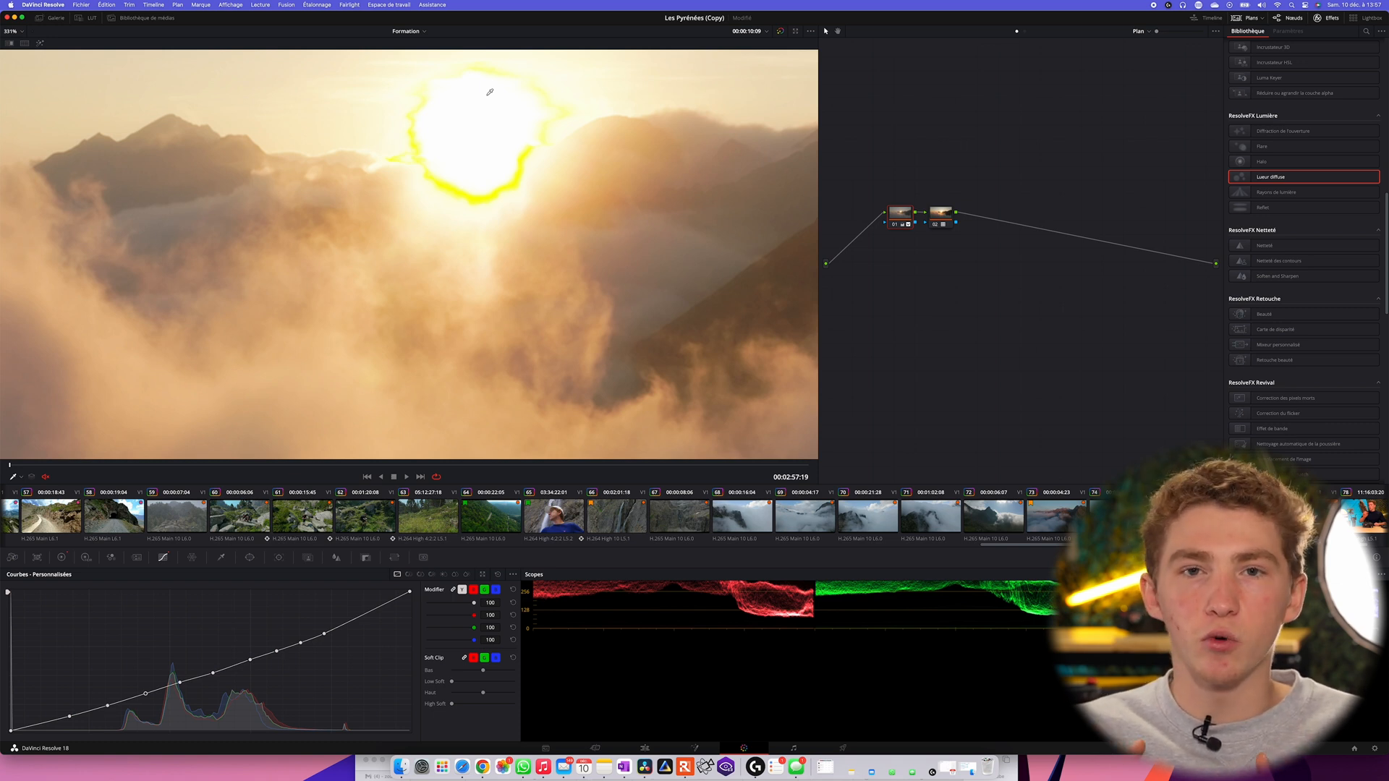
{"action": "scroll", "coordinate": [434, 112], "scroll_direction": "down", "scroll_amount": 4}
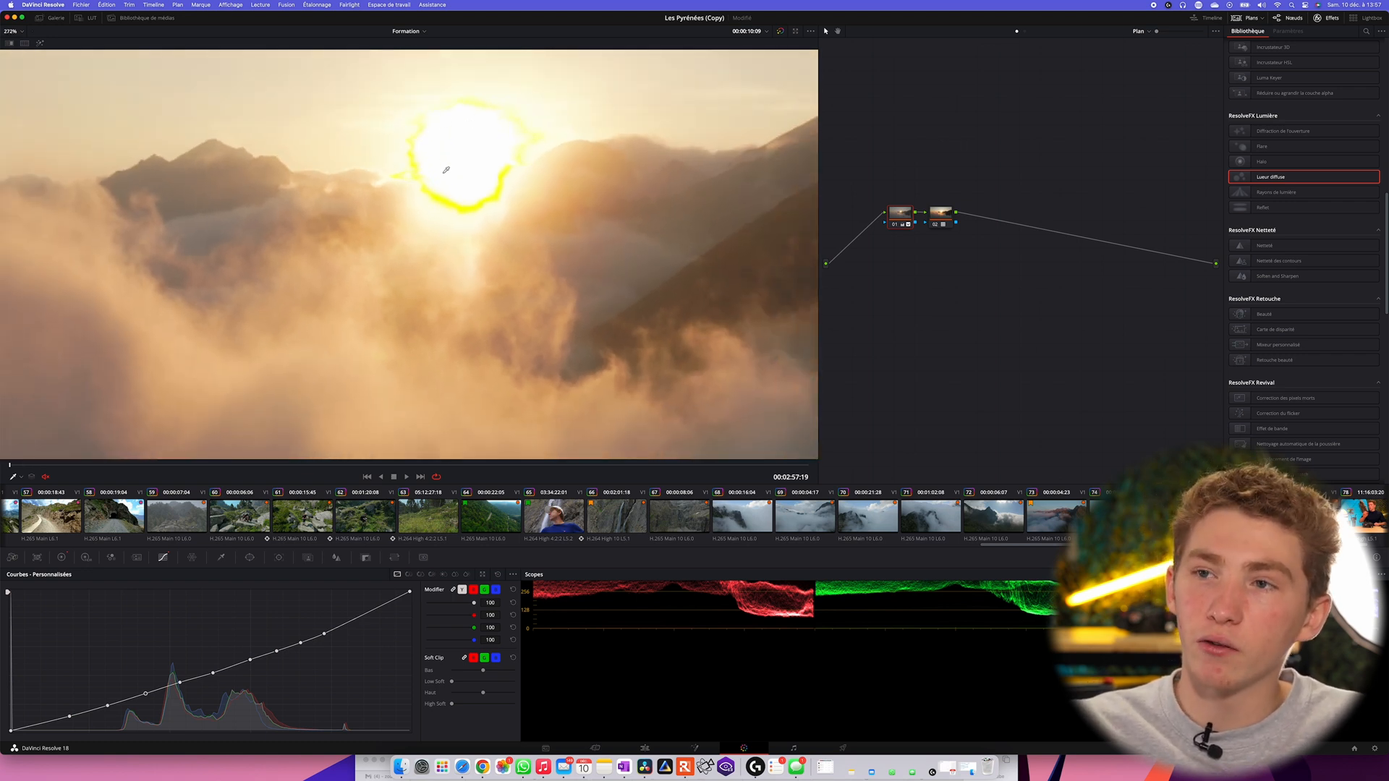
{"action": "scroll", "coordinate": [445, 172], "scroll_direction": "down", "scroll_amount": 6}
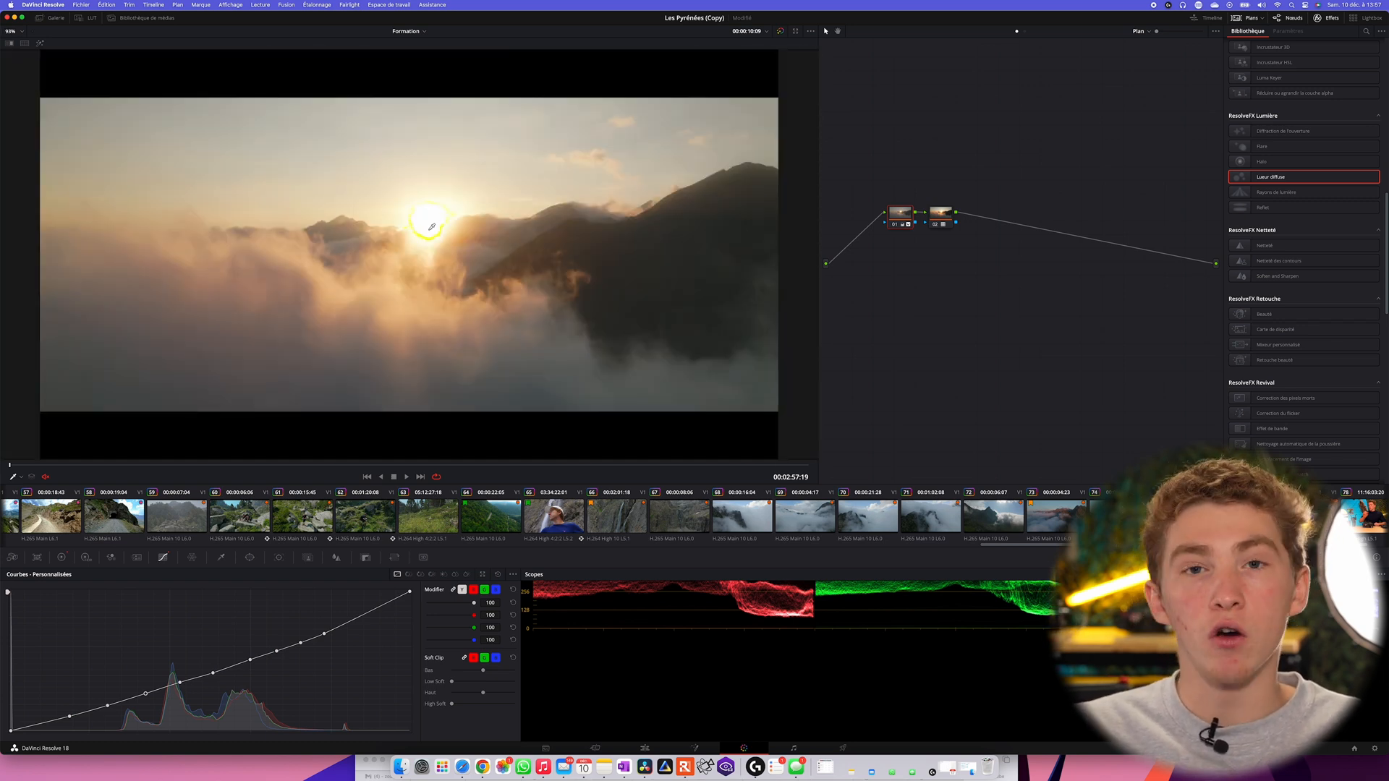
Add serial node 03 after the LUT node and select the sky with several 3D Qualifier strokes
{"action": "left_click", "coordinate": [940, 214]}
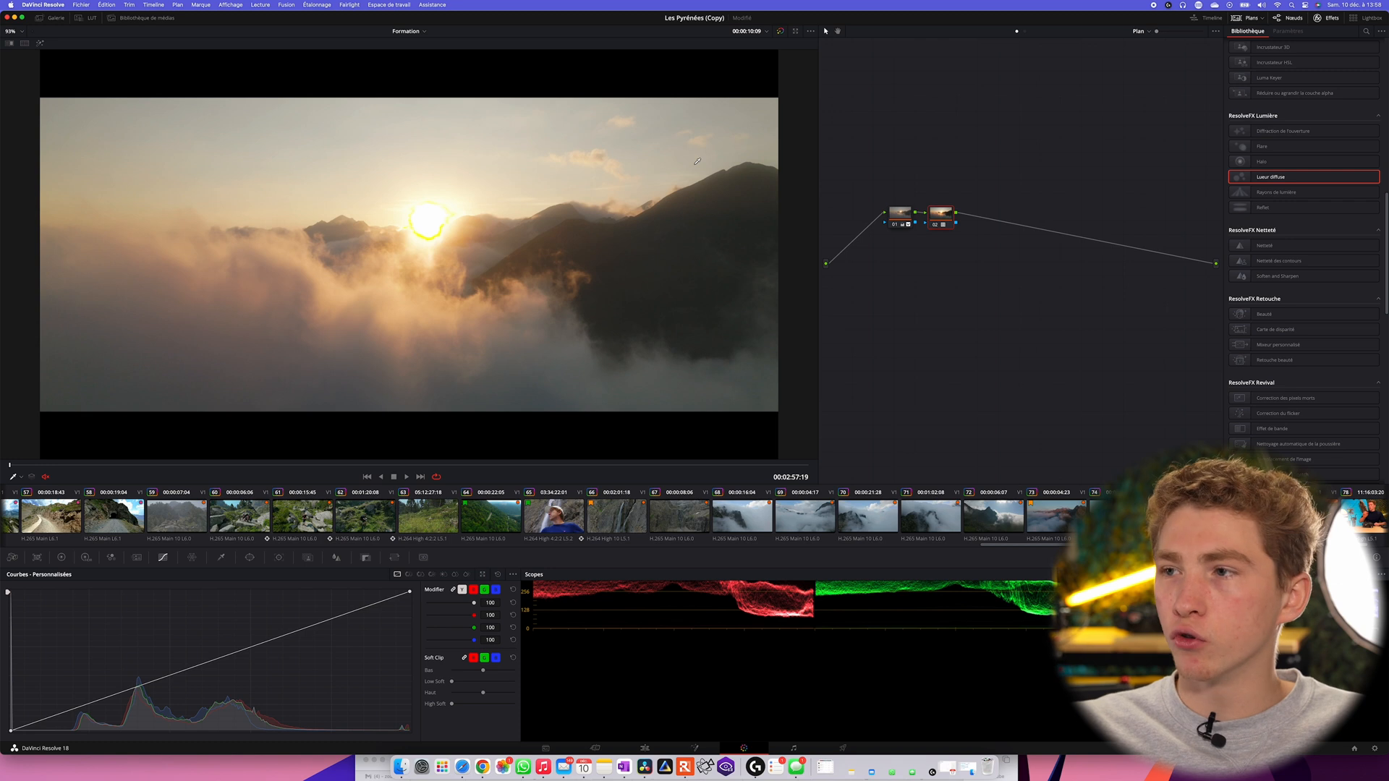
{"action": "key", "text": "alt+s"}
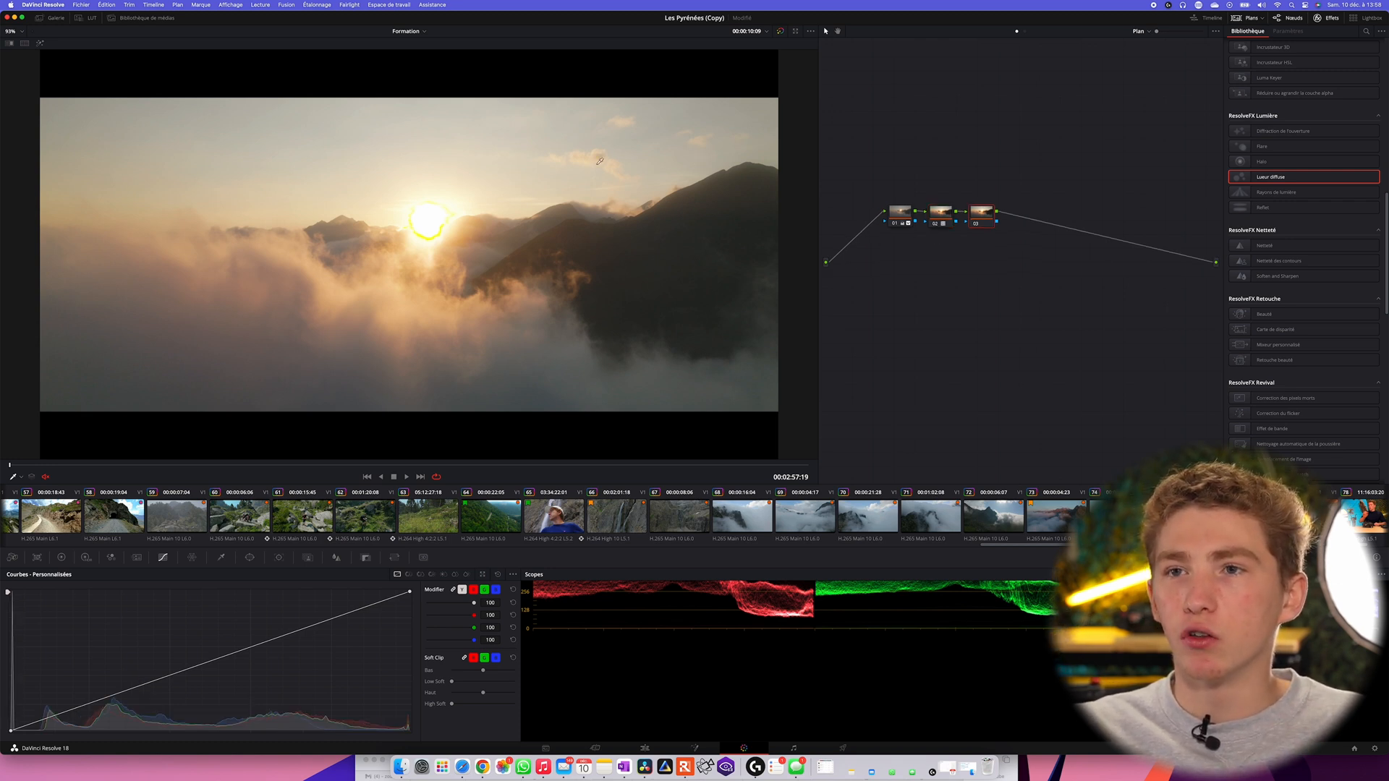
{"action": "scroll", "coordinate": [248, 313], "scroll_direction": "up", "scroll_amount": 1}
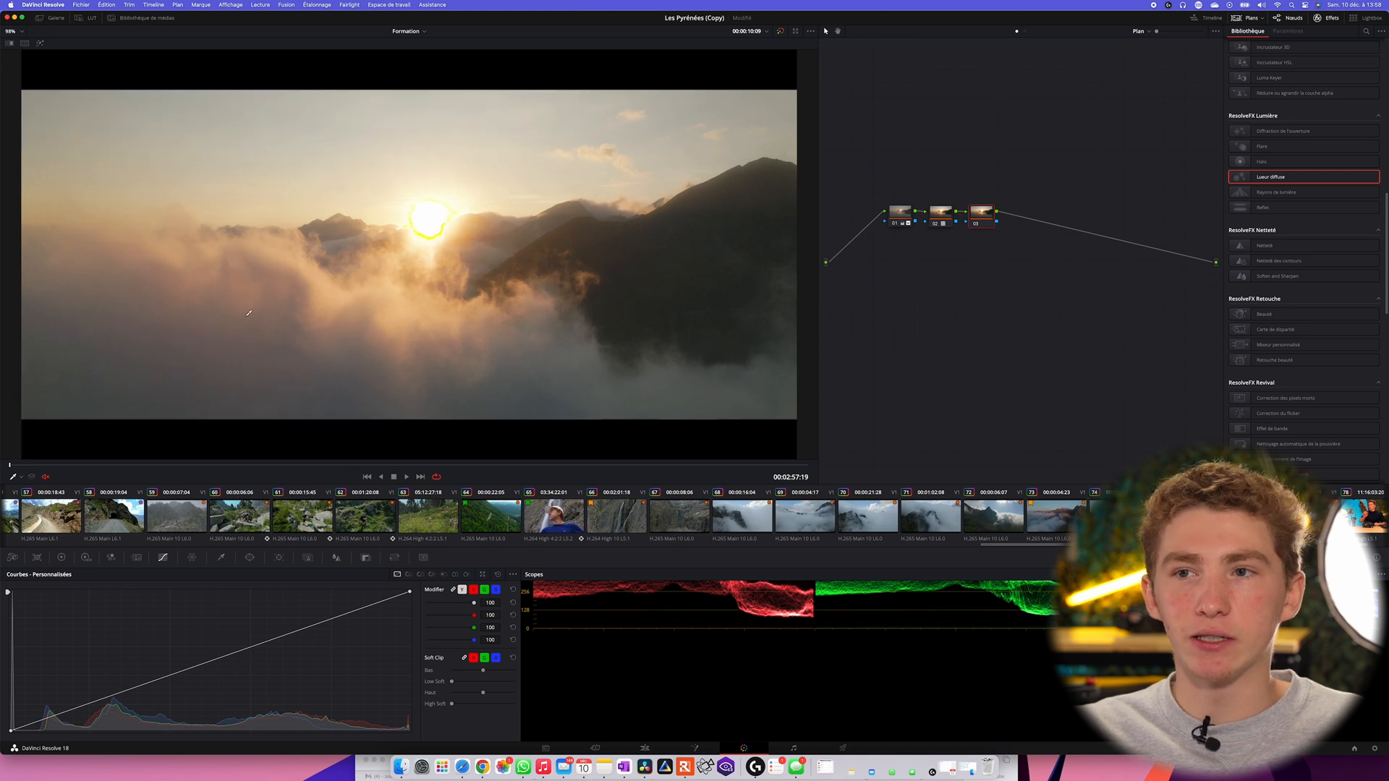
{"action": "scroll", "coordinate": [235, 344], "scroll_direction": "up", "scroll_amount": 2}
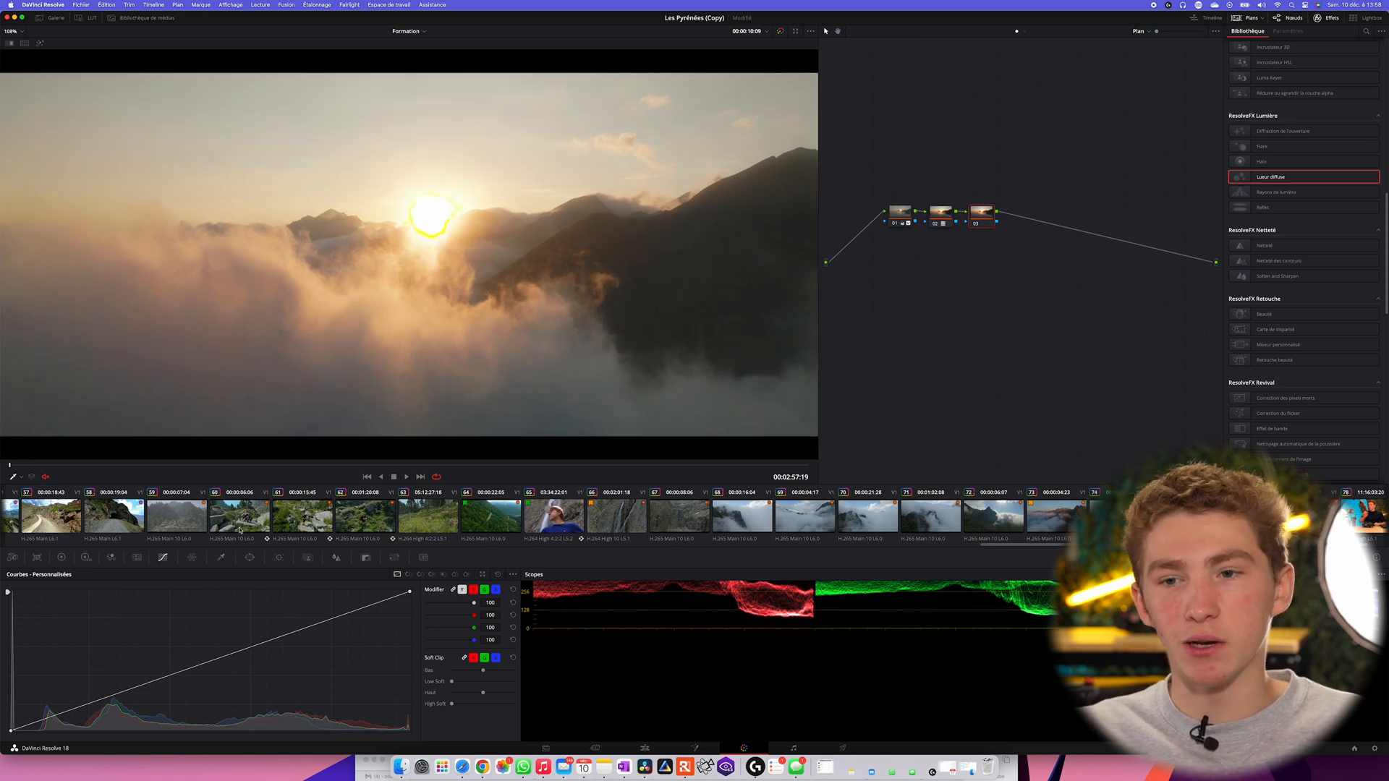
{"action": "left_click", "coordinate": [222, 558]}
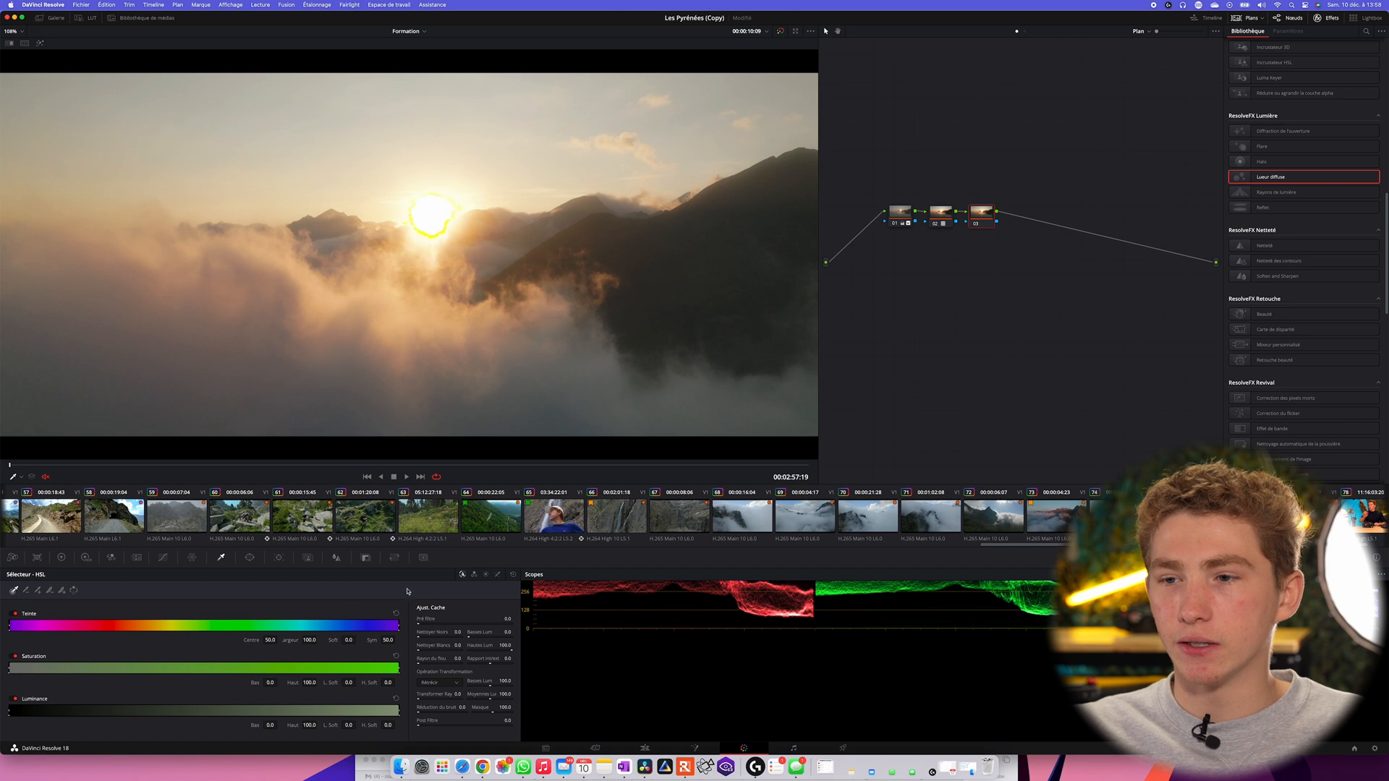
{"action": "left_click", "coordinate": [498, 575]}
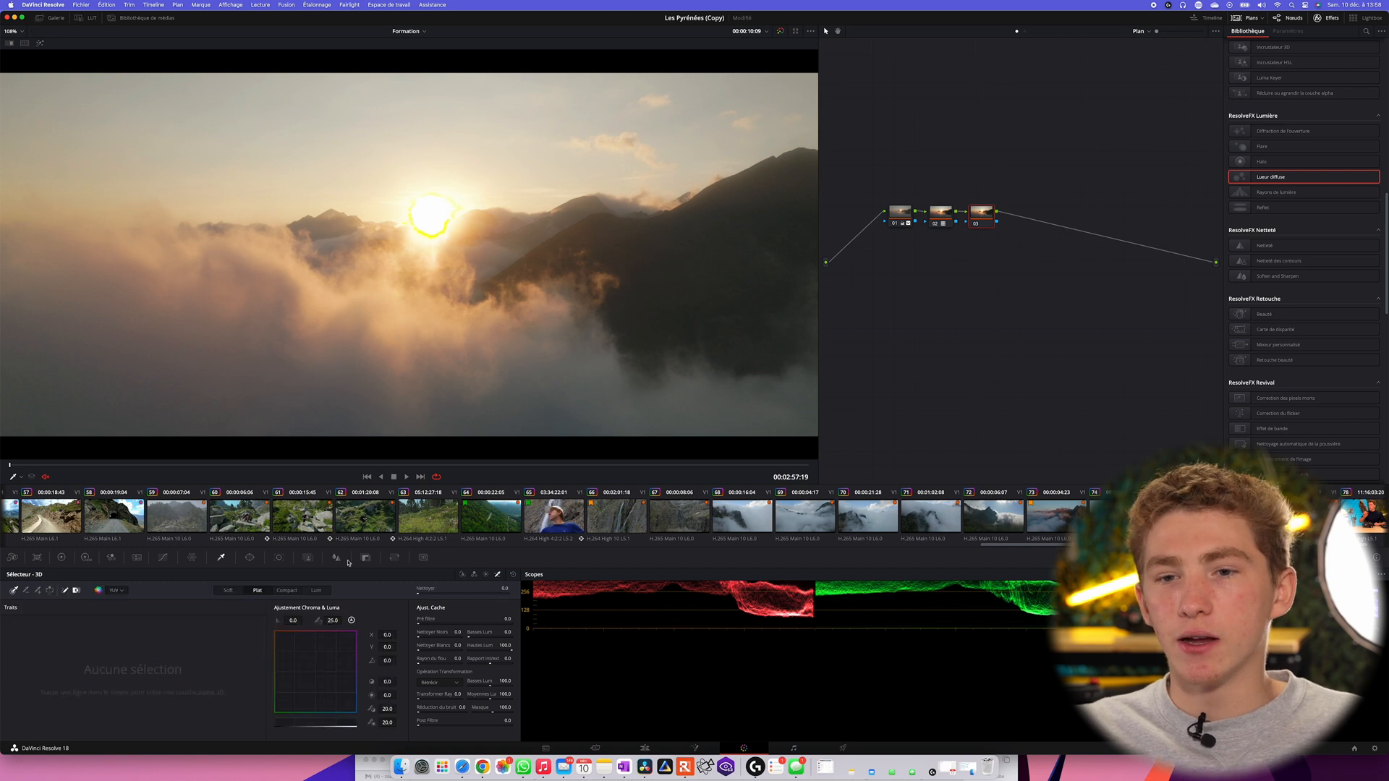
{"action": "left_click", "coordinate": [642, 122]}
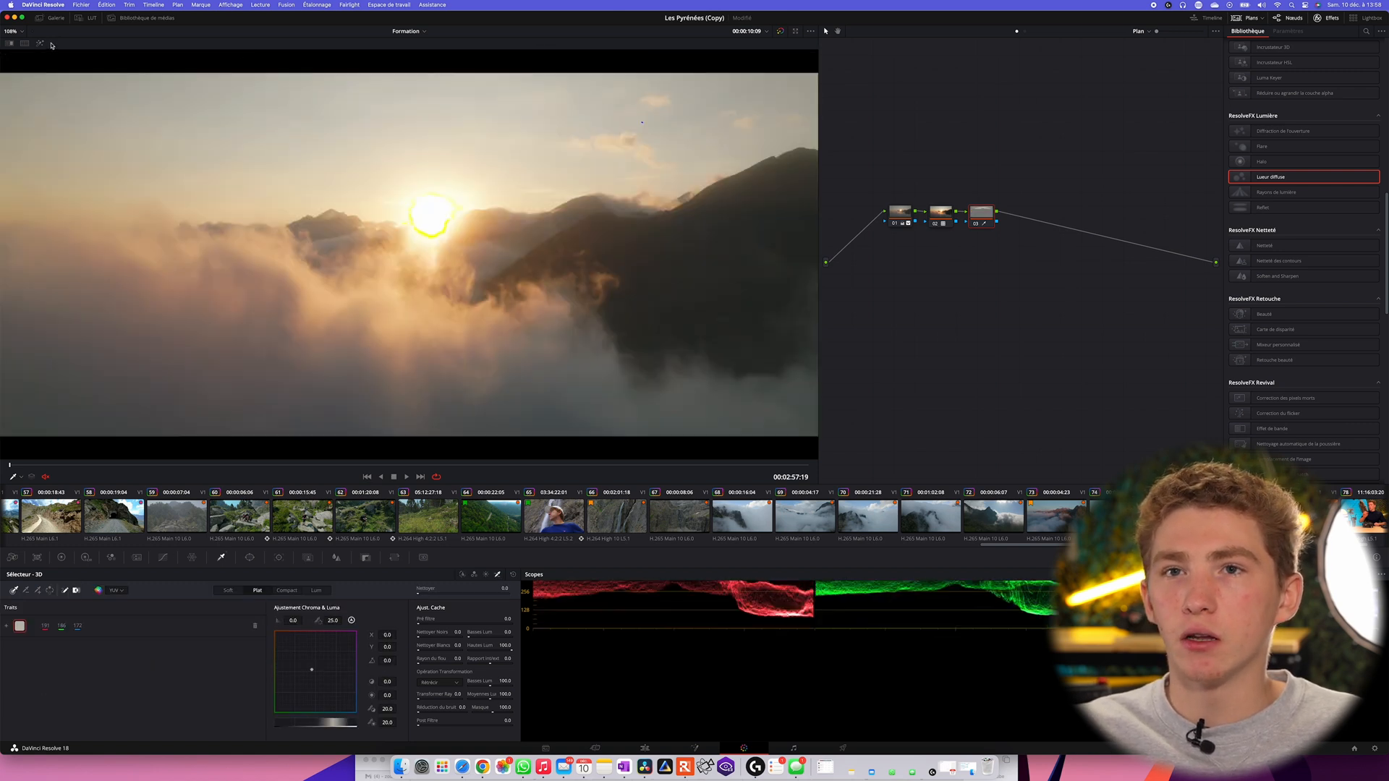
{"action": "left_click", "coordinate": [41, 43]}
{"action": "left_click", "coordinate": [38, 592]}
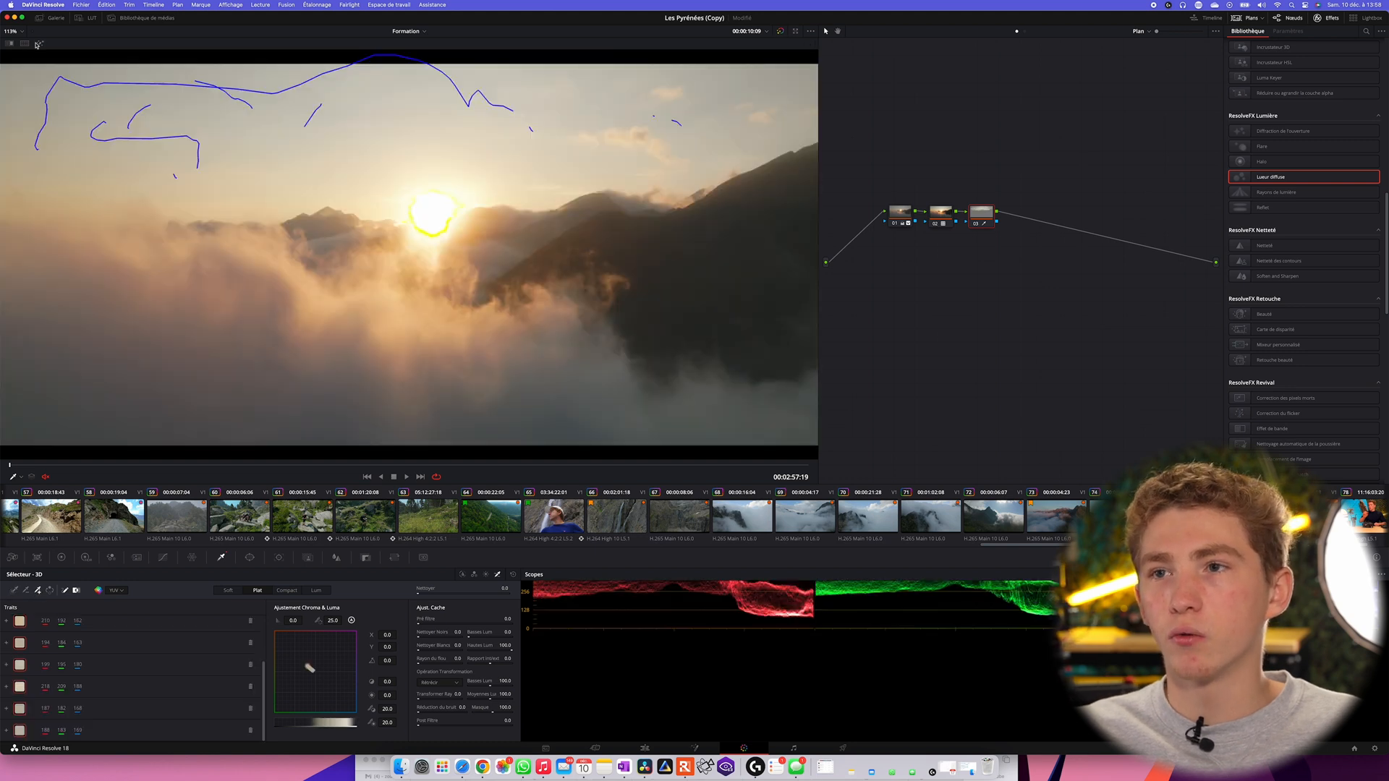
Set the sky qualifier's pre-filter to 20.5 while checking the mask in the black-and-white highlight view
{"action": "left_click", "coordinate": [39, 43]}
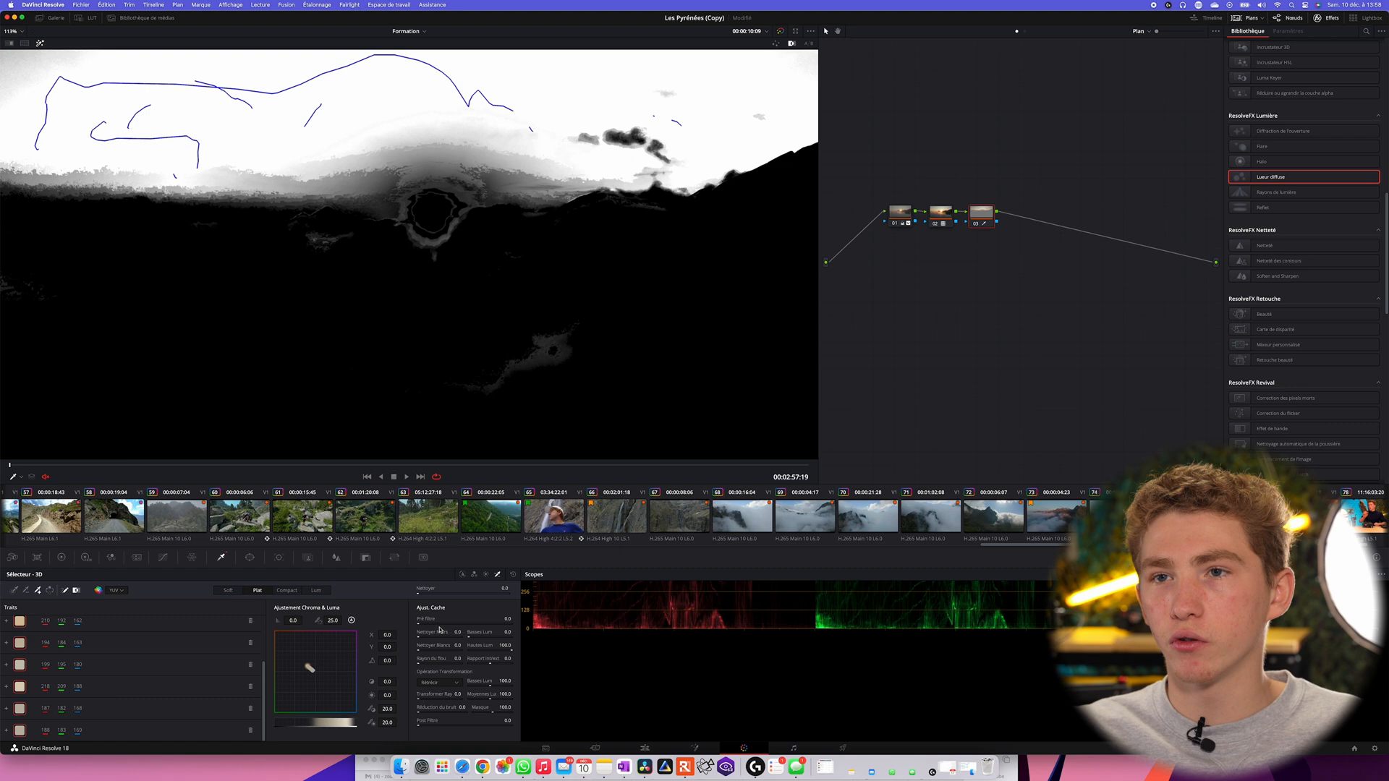
{"action": "mouse_move", "coordinate": [418, 624]}
{"action": "left_mouse_down"}
{"action": "mouse_move", "coordinate": [460, 624]}
{"action": "mouse_move", "coordinate": [422, 624]}
{"action": "mouse_move", "coordinate": [434, 632]}
{"action": "left_mouse_up"}
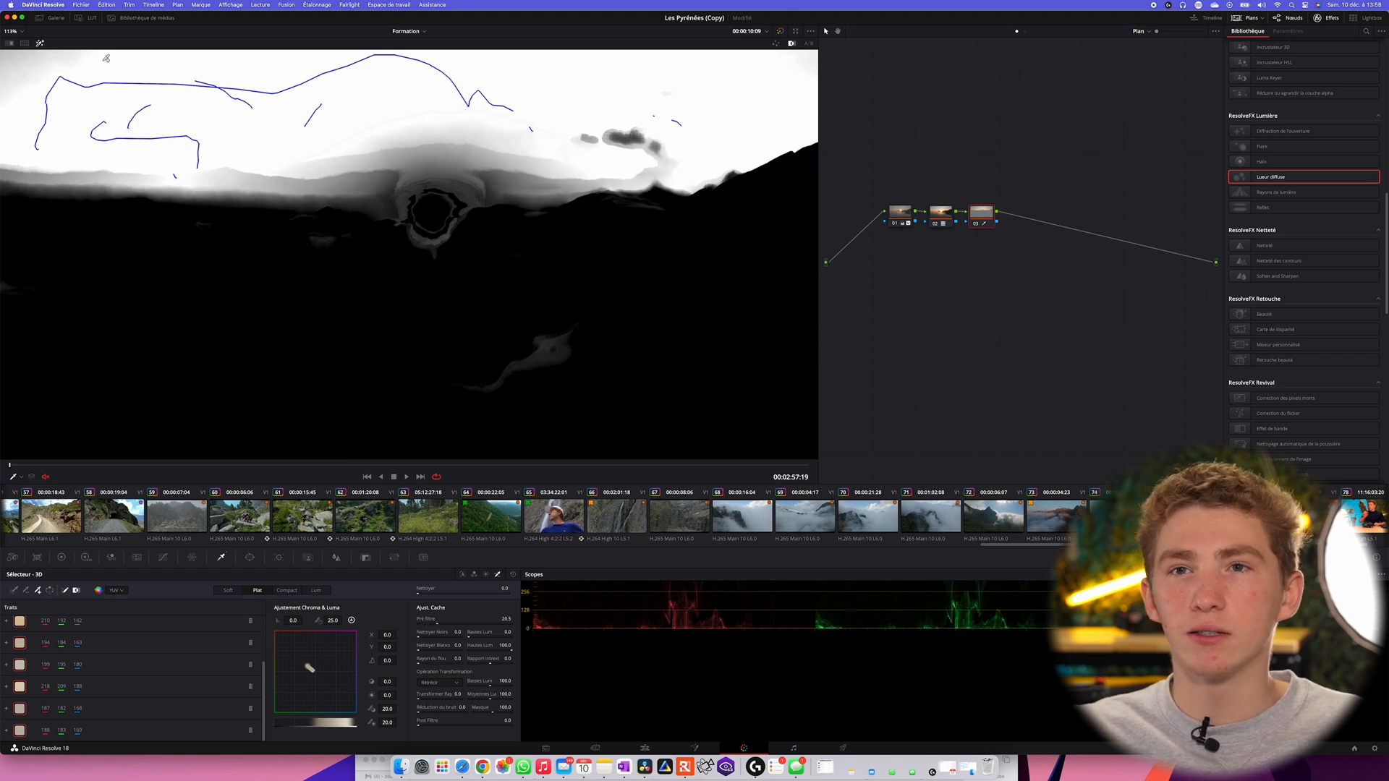
{"action": "left_click", "coordinate": [38, 45]}
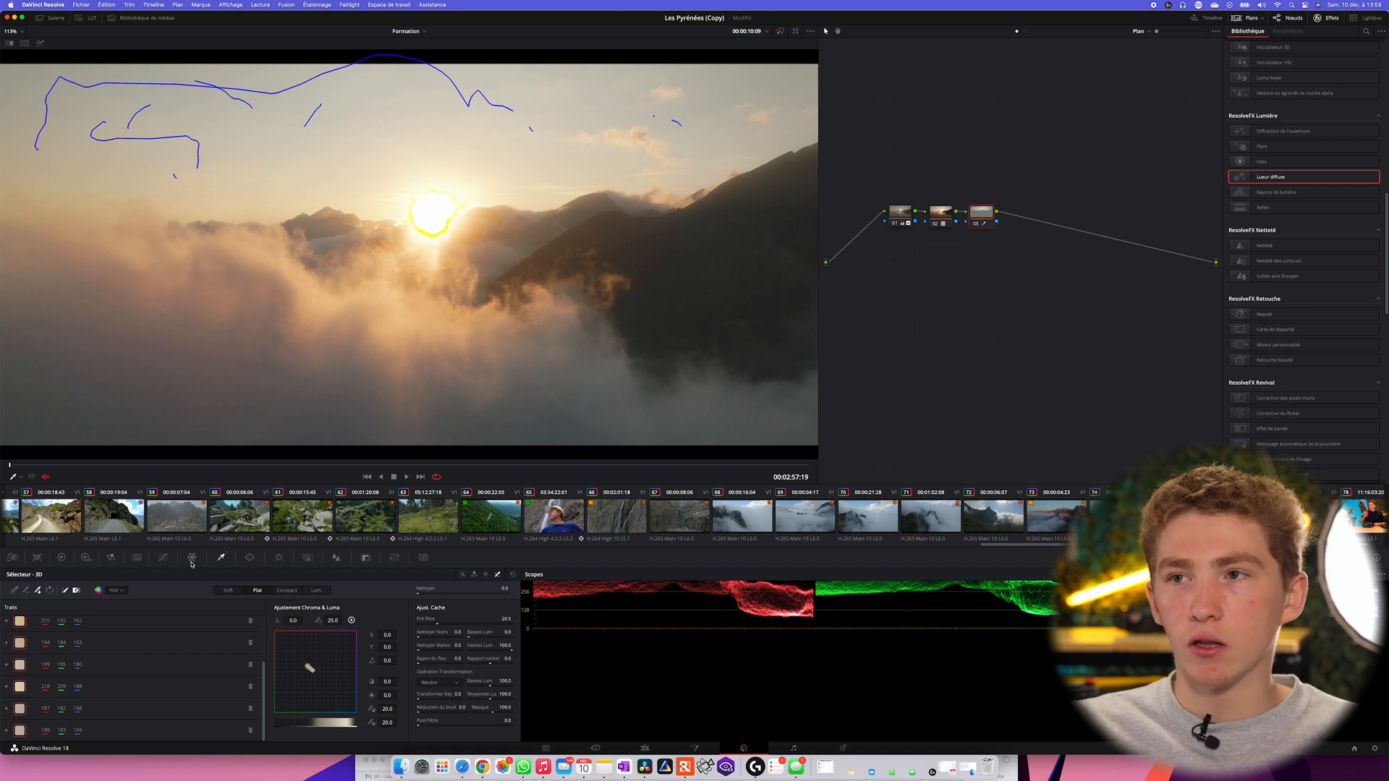
Shift the selected sky in node 03's enlarged hue-saturation Color Warper to hue 0.73 and saturation 0.05, and close the enlarged warper
{"action": "scroll", "coordinate": [191, 529], "scroll_direction": "up", "scroll_amount": 1}
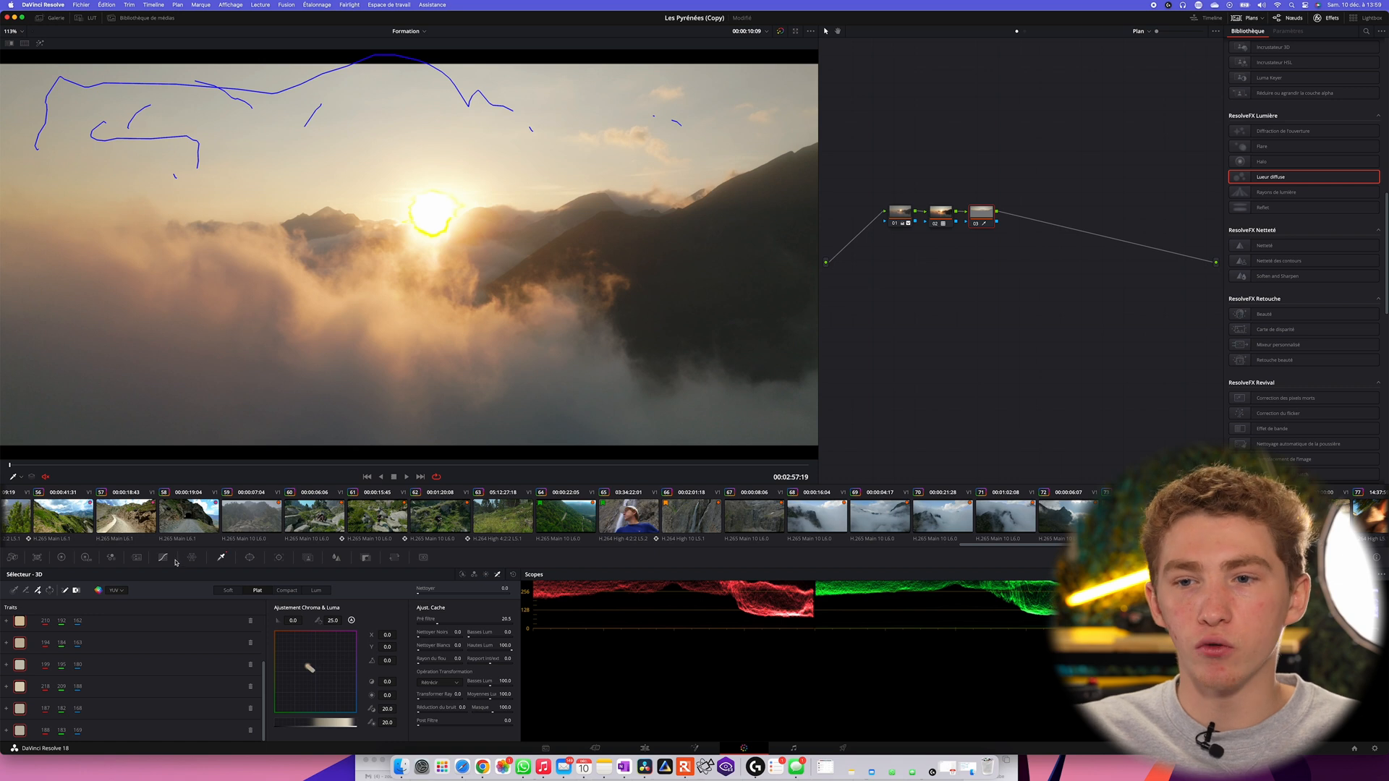
{"action": "left_click", "coordinate": [192, 558]}
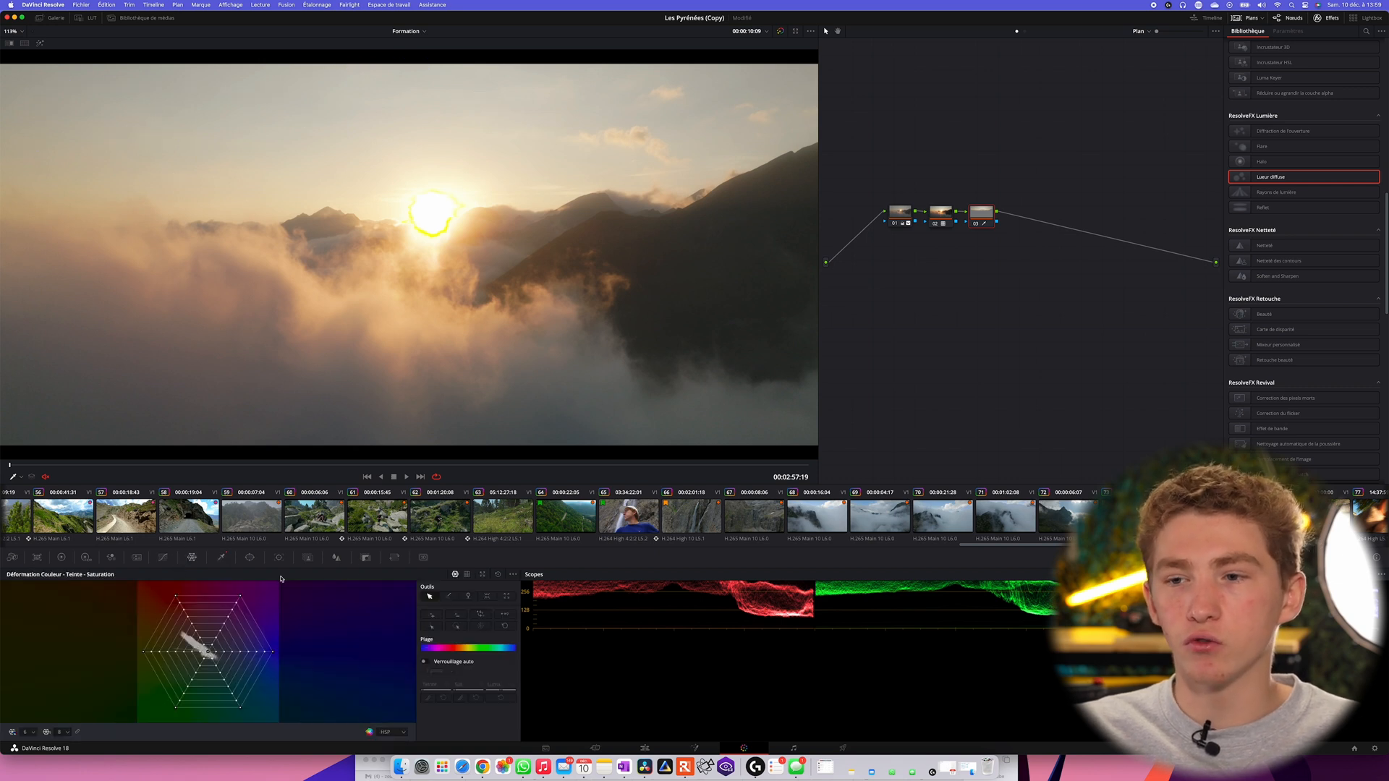
{"action": "left_click", "coordinate": [484, 575]}
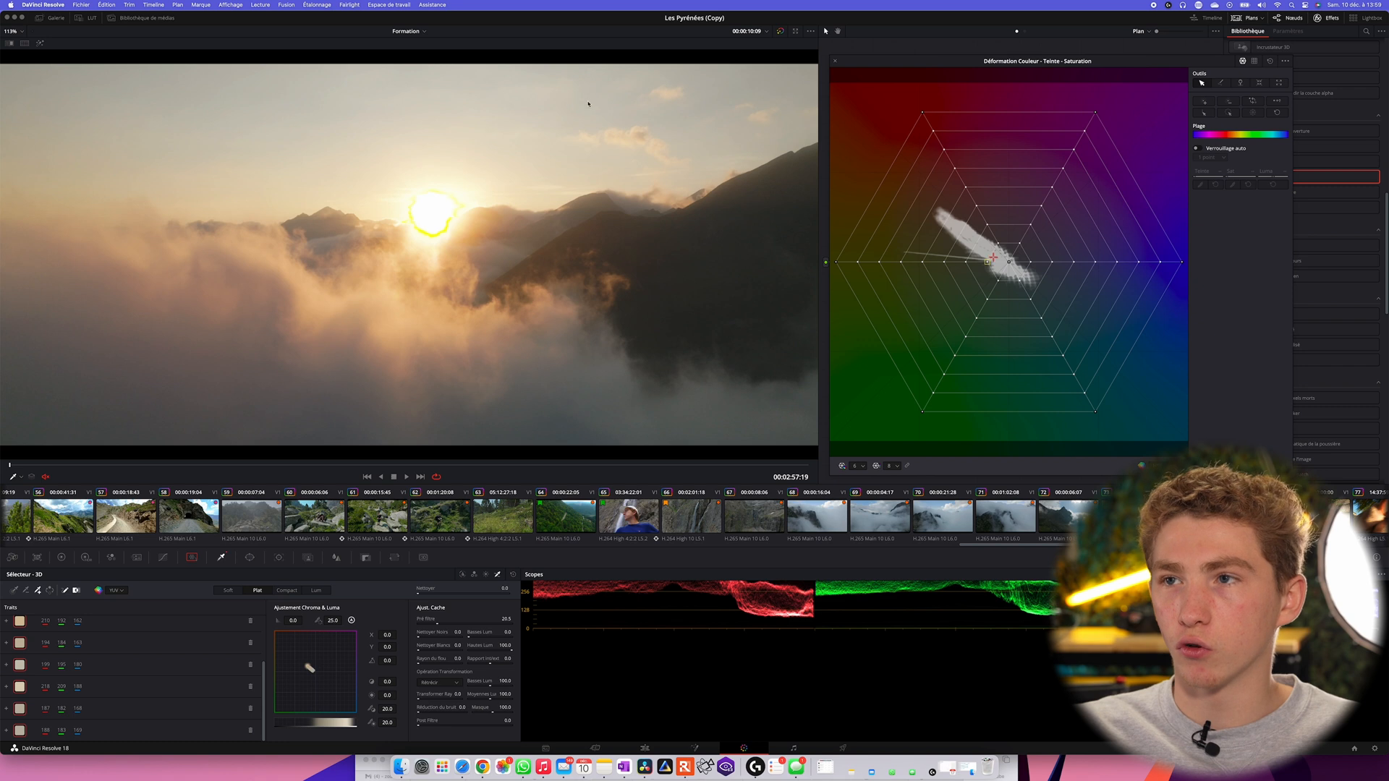
{"action": "left_click", "coordinate": [989, 263]}
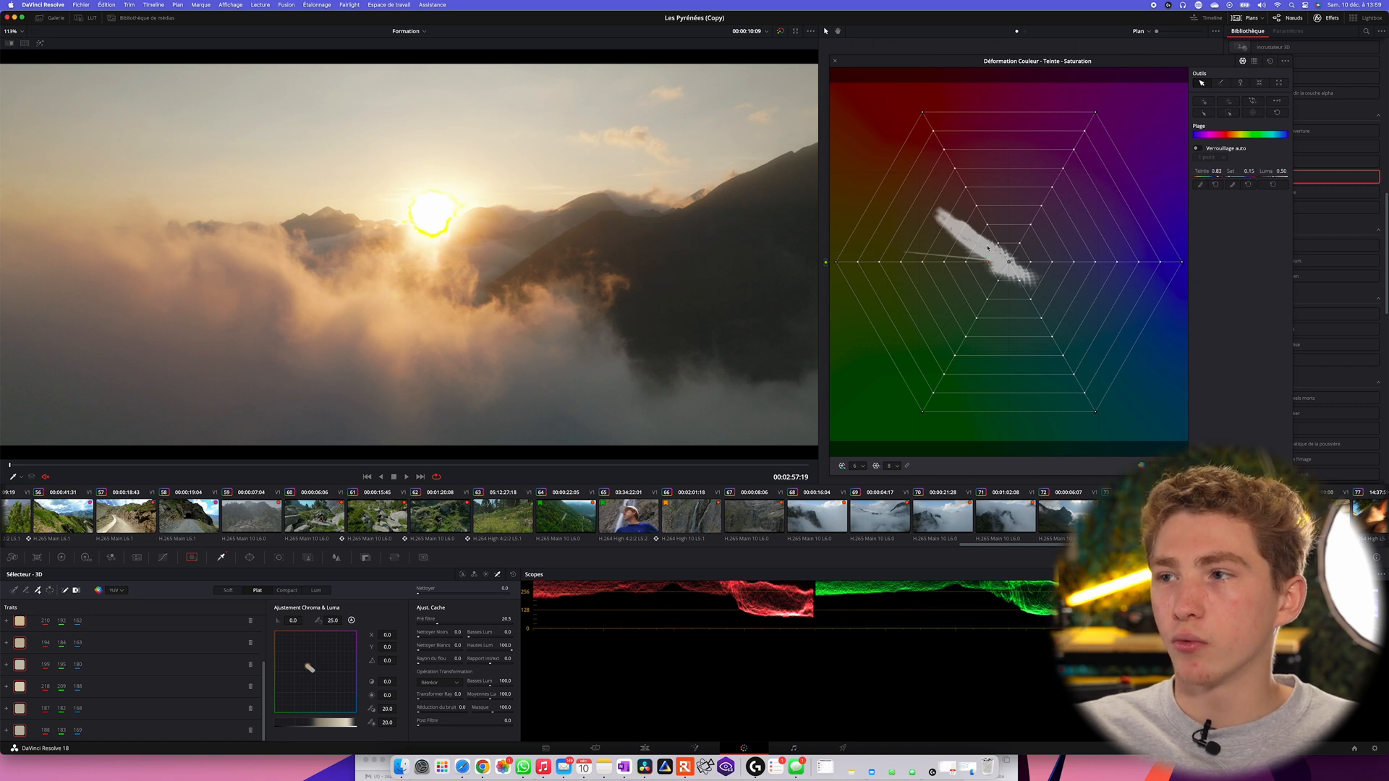
{"action": "left_click_drag", "start_coordinate": [988, 263], "coordinate": [1003, 262]}
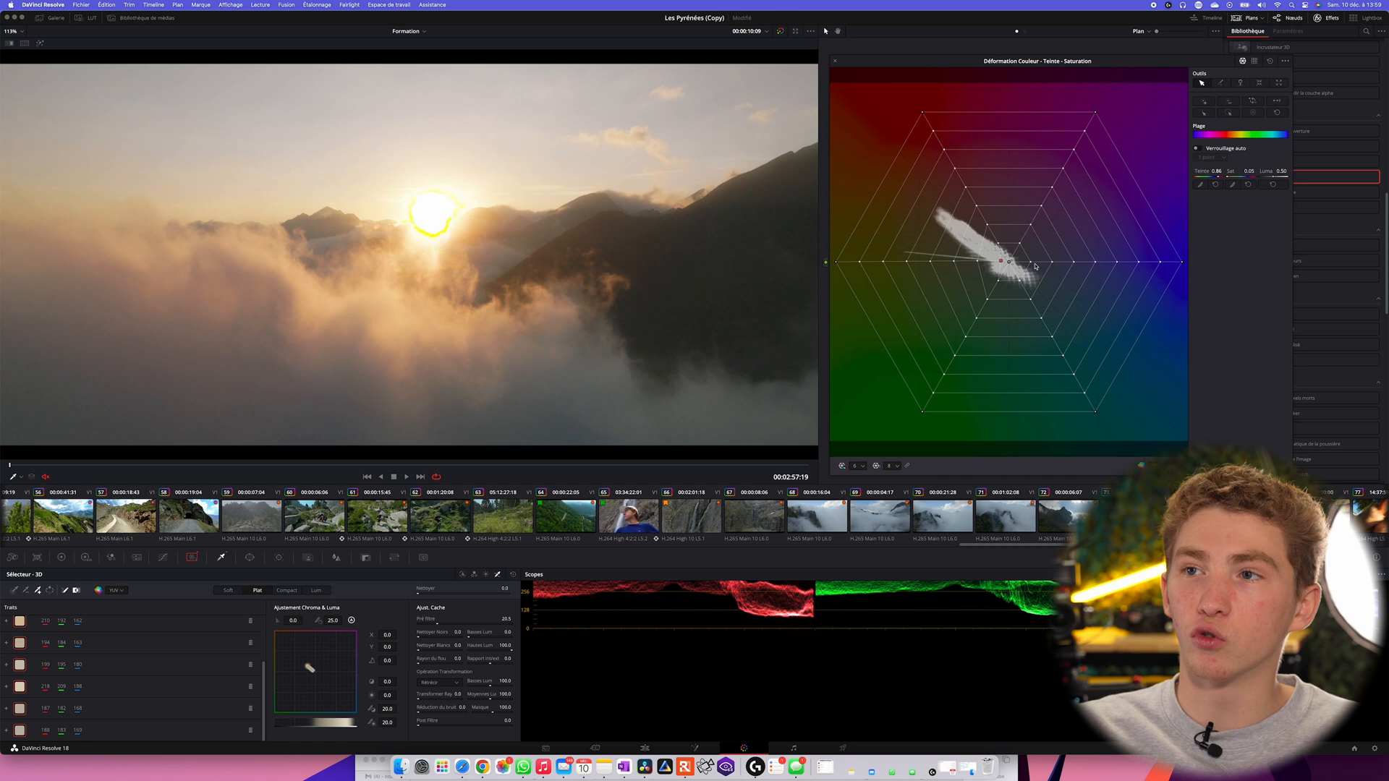
{"action": "mouse_move", "coordinate": [1006, 265]}
{"action": "left_mouse_down"}
{"action": "mouse_move", "coordinate": [1057, 267]}
{"action": "mouse_move", "coordinate": [986, 264]}
{"action": "mouse_move", "coordinate": [1003, 267]}
{"action": "left_mouse_up"}
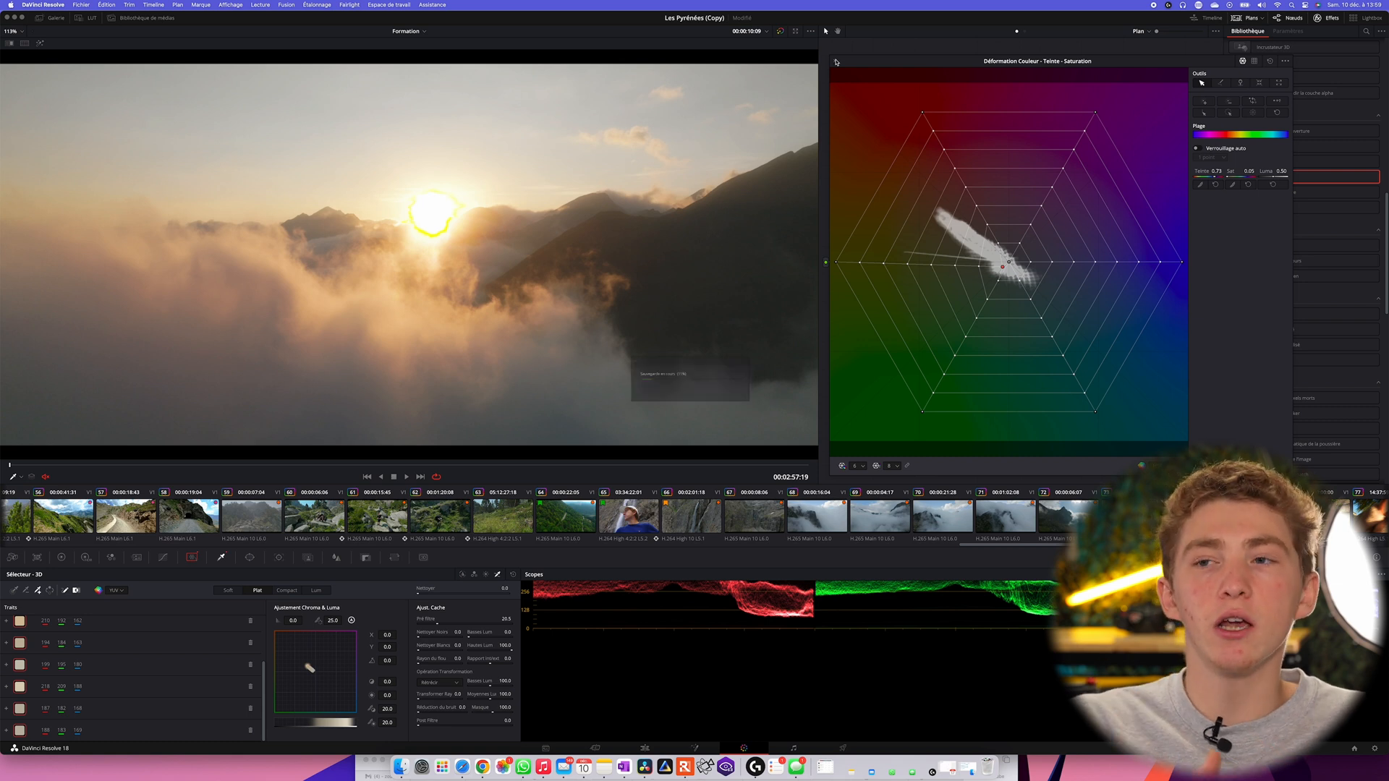
{"action": "left_click", "coordinate": [835, 63]}
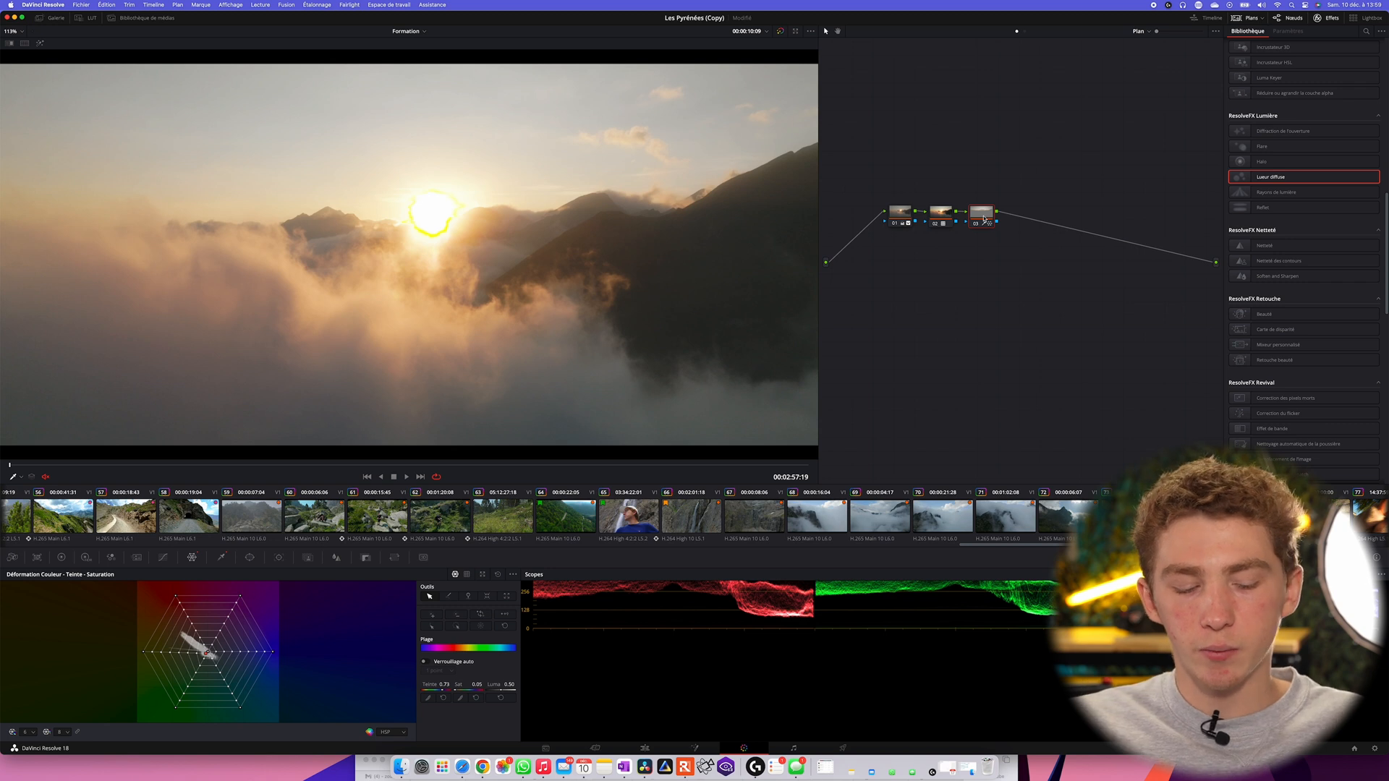
Add a ResolveFX Flare node after node 03 and place the flare's centre over the sun
{"action": "key", "text": "alt+s"}
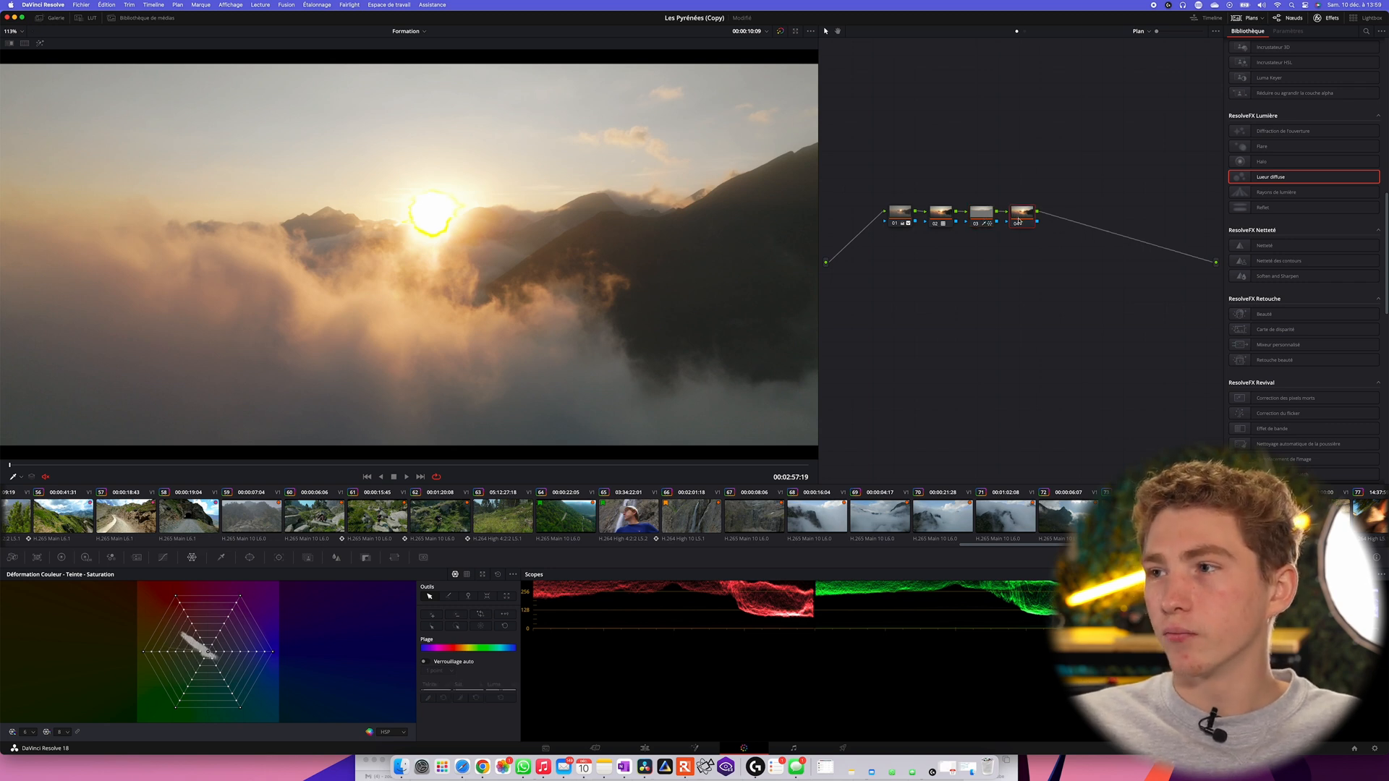
{"action": "key", "text": "Delete"}
{"action": "left_click", "coordinate": [1322, 18]}
{"action": "left_click", "coordinate": [1322, 19]}
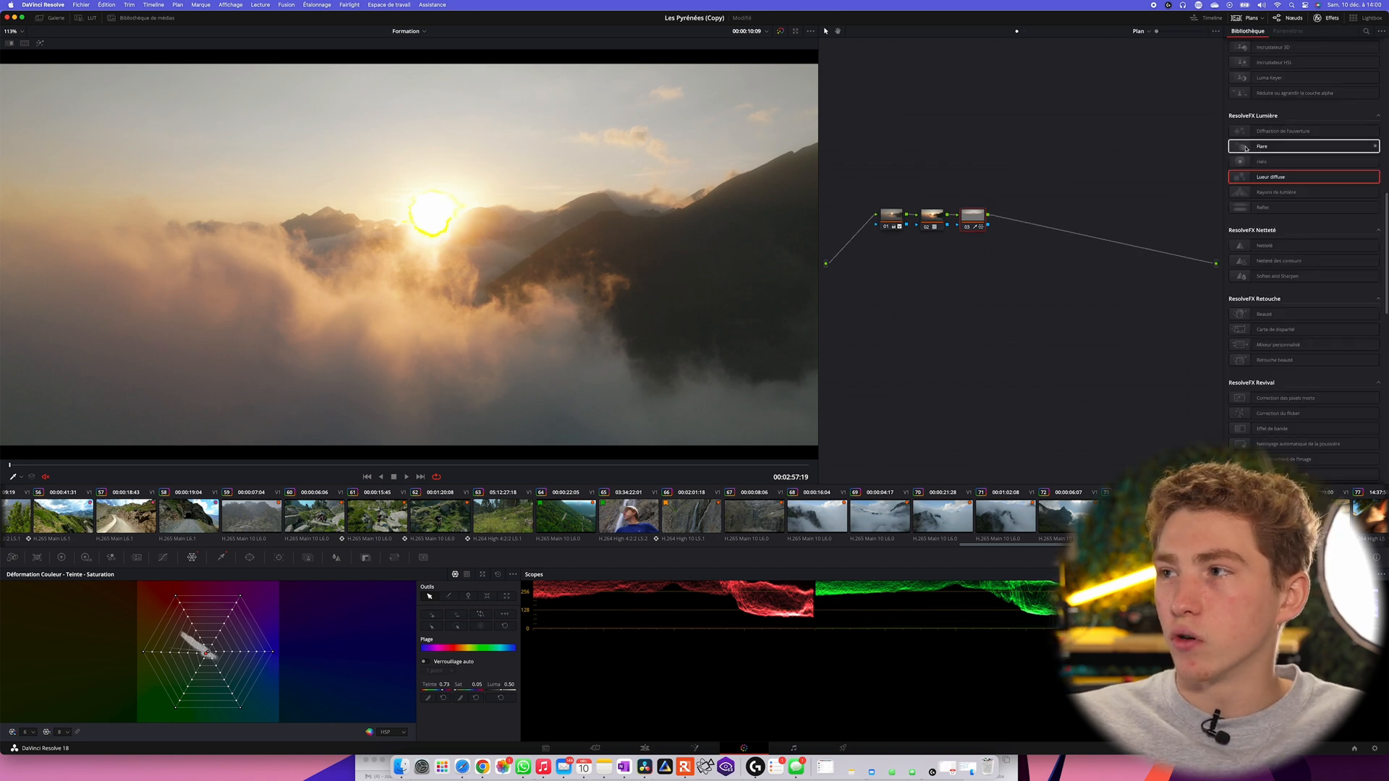
{"action": "left_click_drag", "start_coordinate": [1270, 150], "coordinate": [1036, 221]}
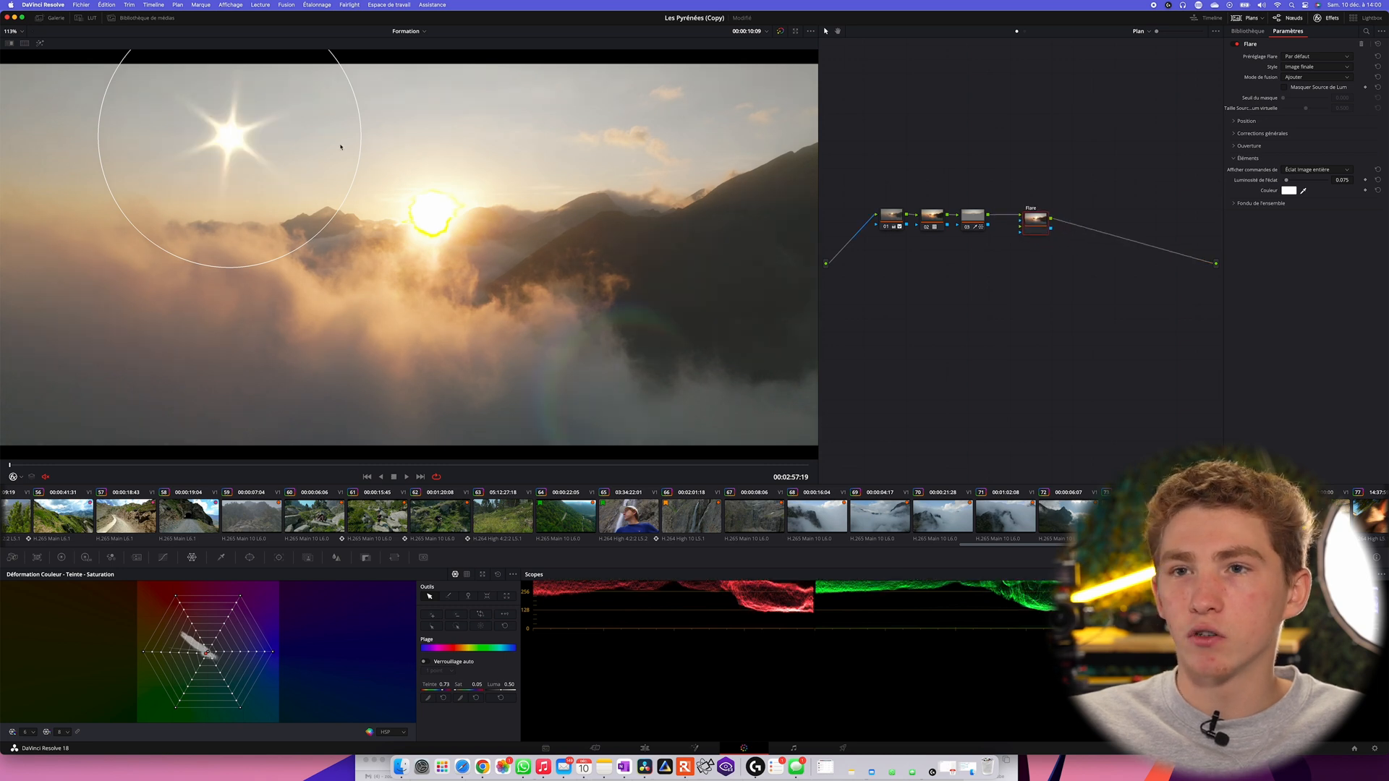
{"action": "left_click_drag", "start_coordinate": [230, 141], "coordinate": [431, 214]}
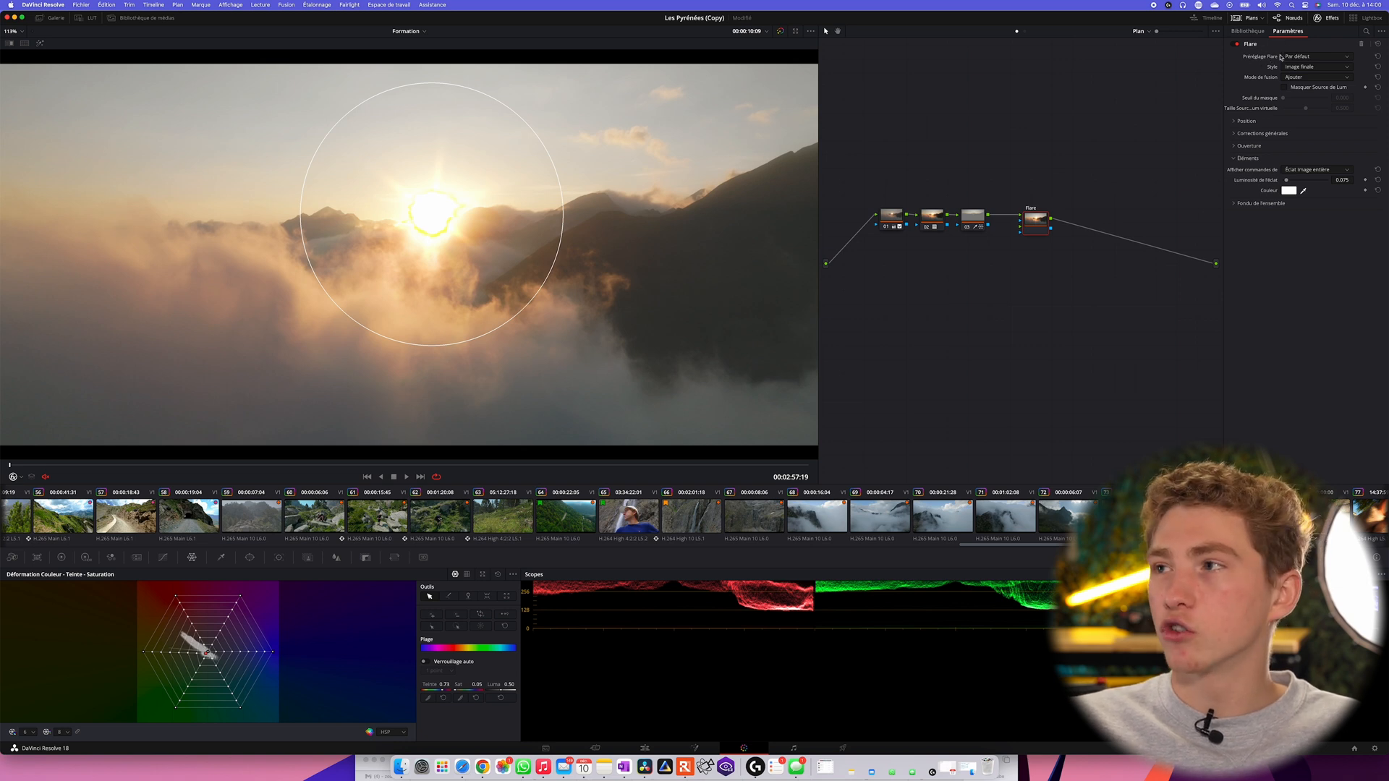
Apply a different flare preset and move the flare off the sun into the upper sky to judge its shape
{"action": "left_click", "coordinate": [1290, 58]}
{"action": "left_click", "coordinate": [1306, 95]}
{"action": "scroll", "coordinate": [432, 217], "scroll_direction": "down", "scroll_amount": 1}
{"action": "mouse_move", "coordinate": [431, 217]}
{"action": "left_mouse_down"}
{"action": "mouse_move", "coordinate": [366, 212]}
{"action": "mouse_move", "coordinate": [271, 171]}
{"action": "mouse_move", "coordinate": [425, 217]}
{"action": "left_mouse_up"}
{"action": "left_click_drag", "start_coordinate": [516, 304], "coordinate": [344, 154]}
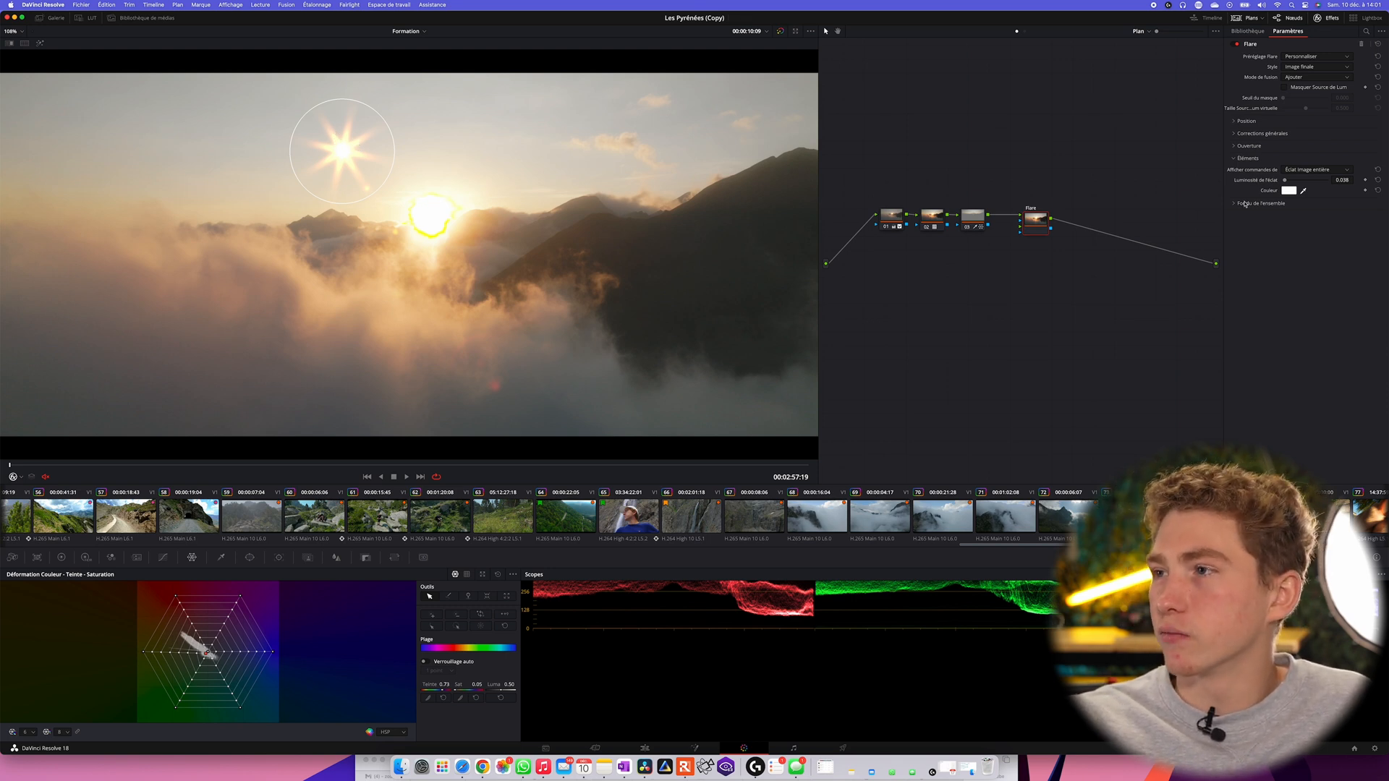
Set the flare's aperture blade count to 6 and place the flare back over the sun
{"action": "left_click", "coordinate": [1234, 146]}
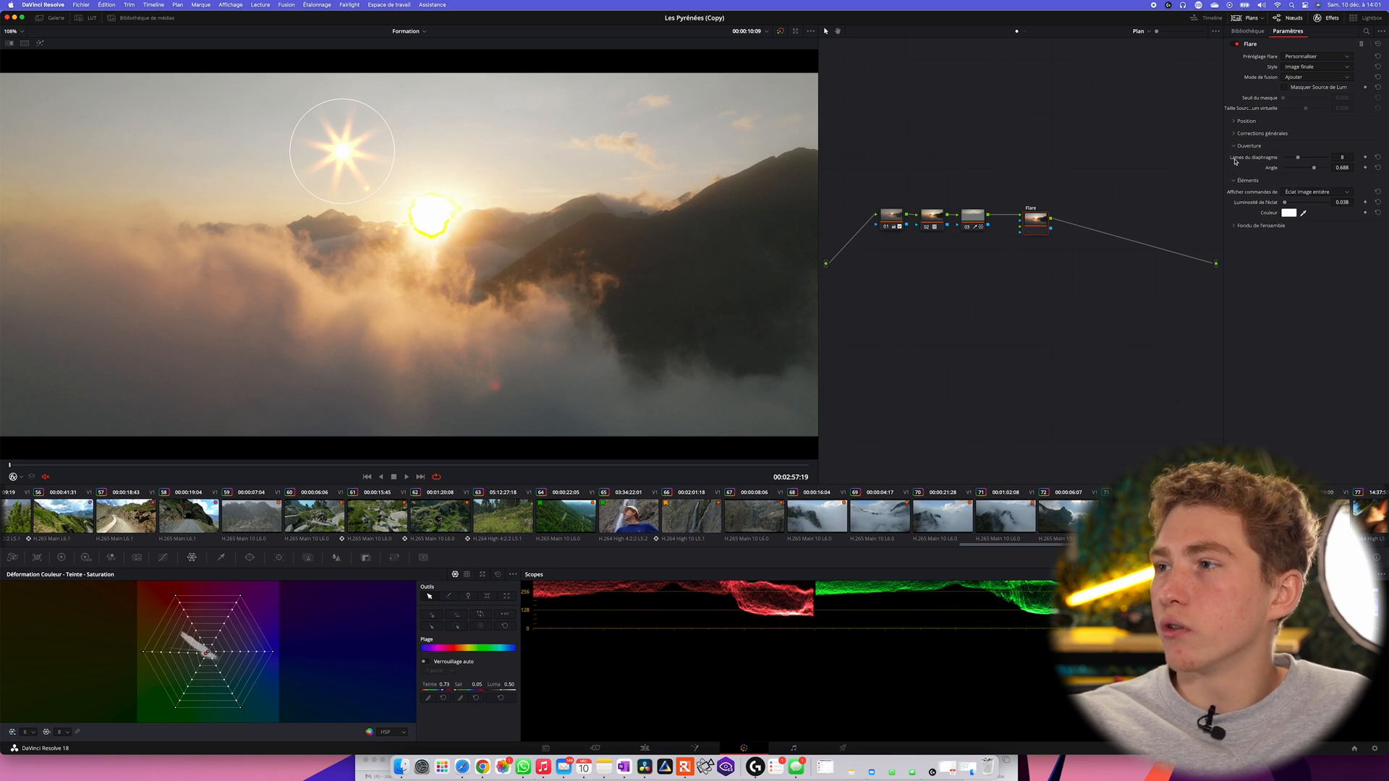
{"action": "left_click_drag", "start_coordinate": [1298, 158], "coordinate": [1298, 159]}
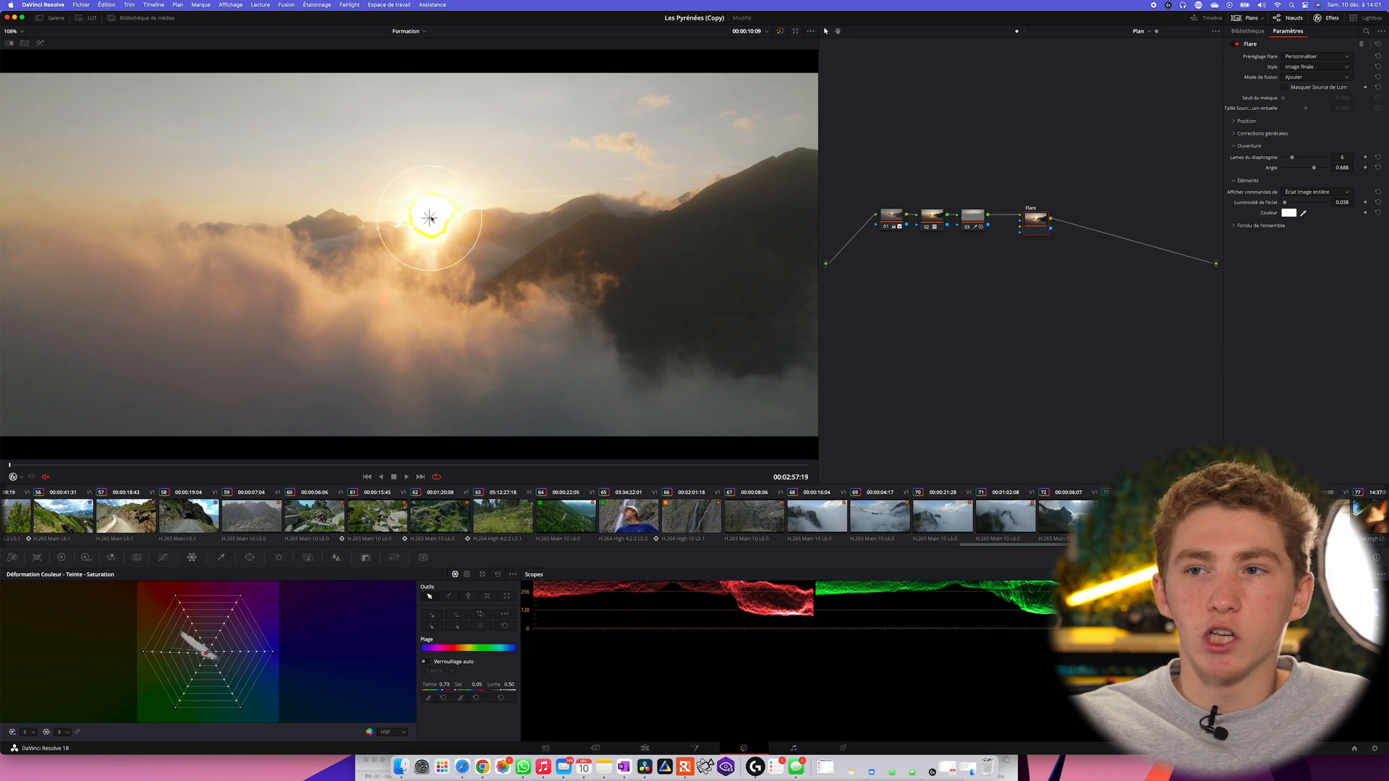
{"action": "left_click_drag", "start_coordinate": [433, 219], "coordinate": [432, 219]}
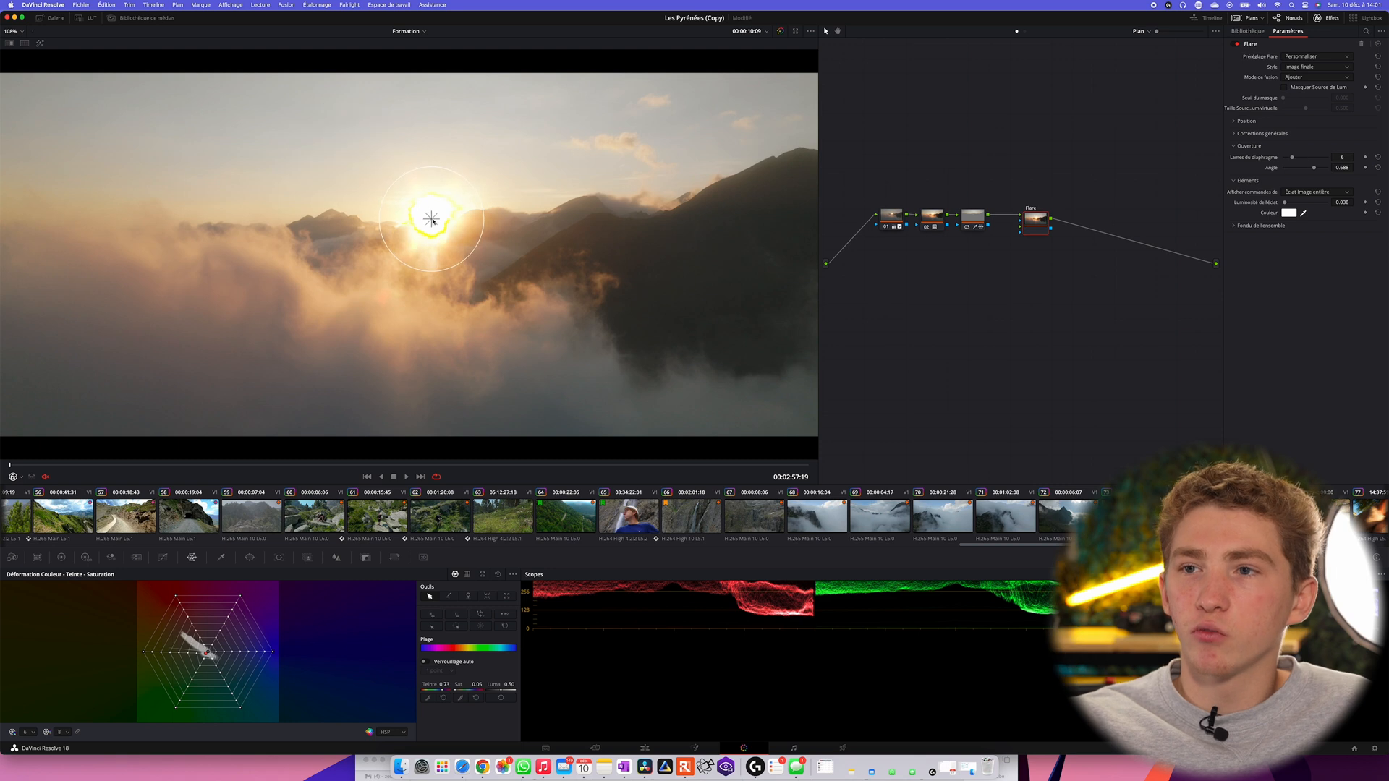
{"action": "scroll", "coordinate": [431, 220], "scroll_direction": "up", "scroll_amount": 3}
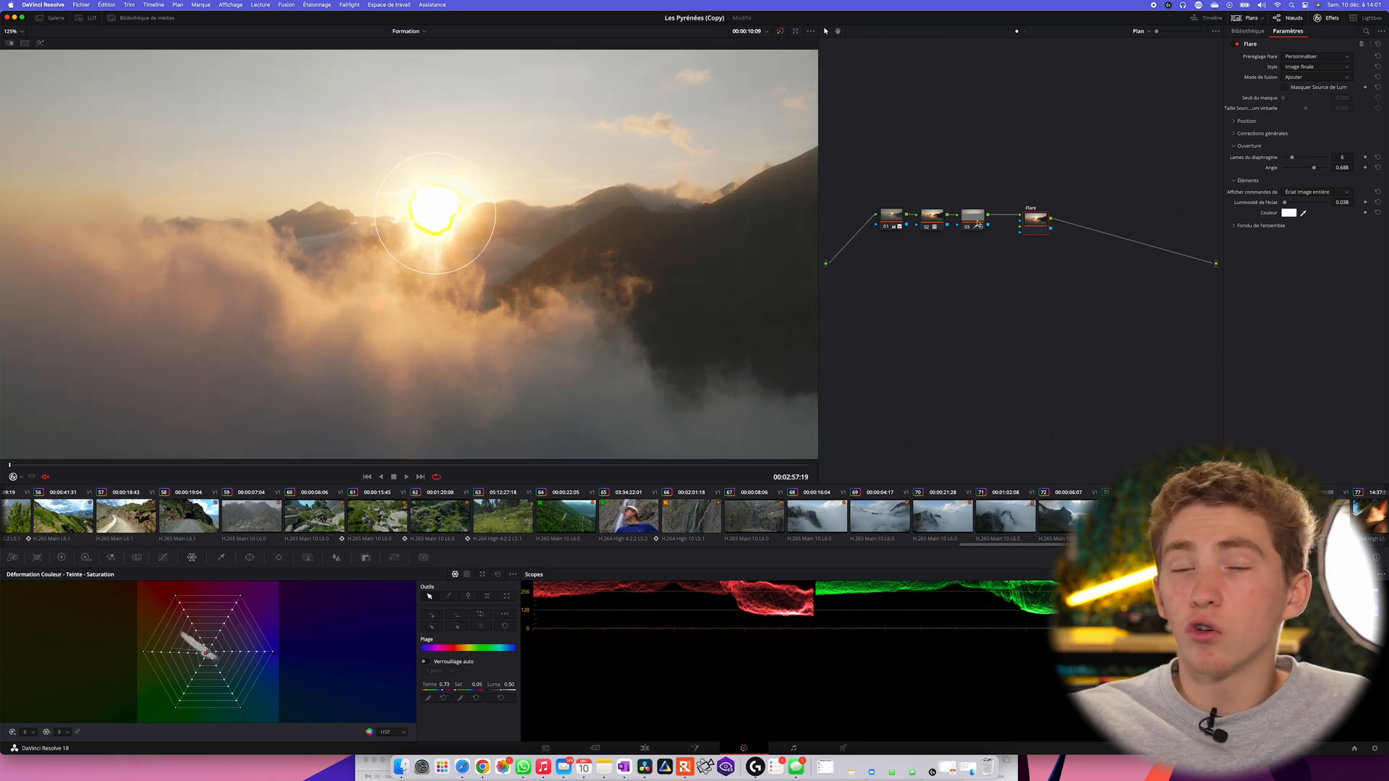
Bring up node 01's custom curve and spread out the node tree, leaving a gap after node 01
{"action": "left_click", "coordinate": [890, 219]}
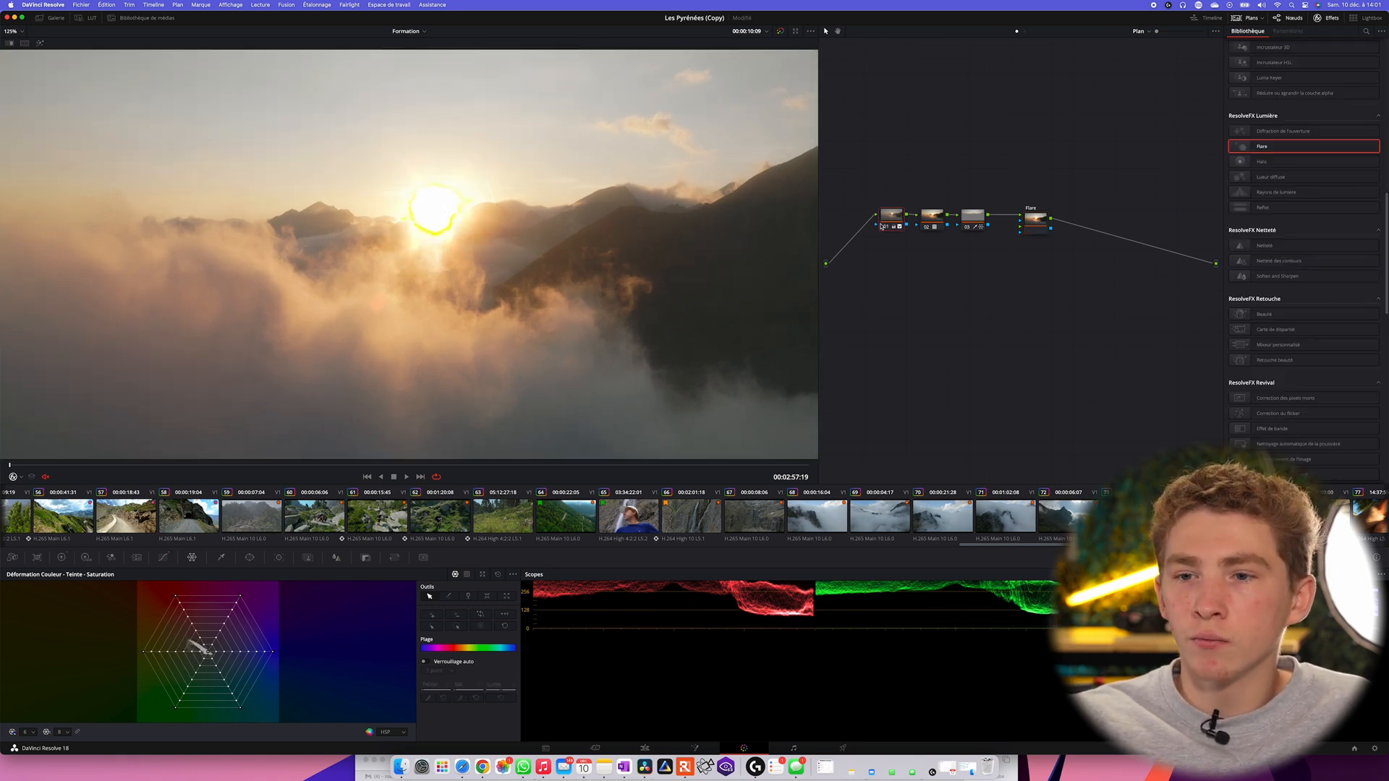
{"action": "left_click", "coordinate": [163, 557]}
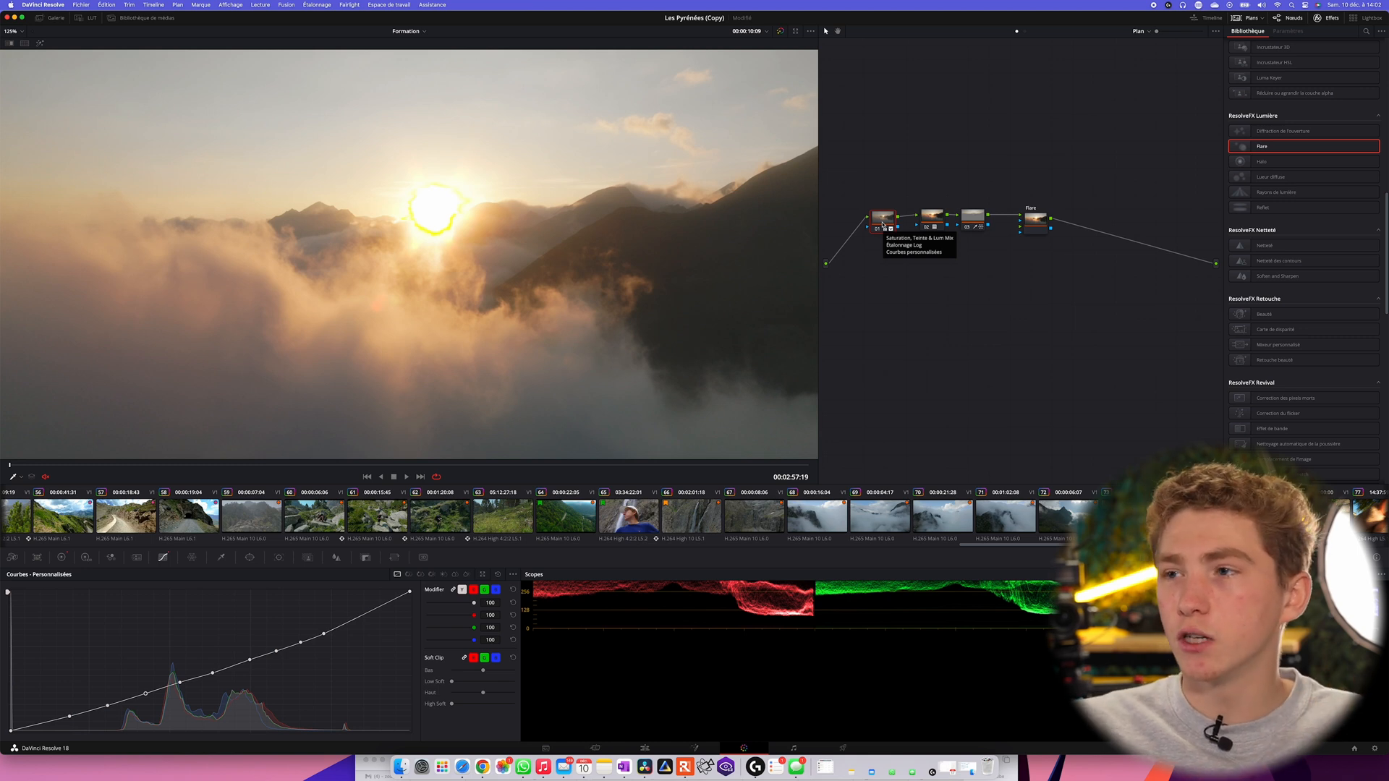
{"action": "left_click_drag", "start_coordinate": [883, 223], "coordinate": [1143, 194]}
{"action": "left_click", "coordinate": [1026, 150]}
{"action": "mouse_move", "coordinate": [904, 215]}
{"action": "left_mouse_down"}
{"action": "mouse_move", "coordinate": [941, 192]}
{"action": "mouse_move", "coordinate": [891, 190]}
{"action": "mouse_move", "coordinate": [902, 195]}
{"action": "left_mouse_up"}
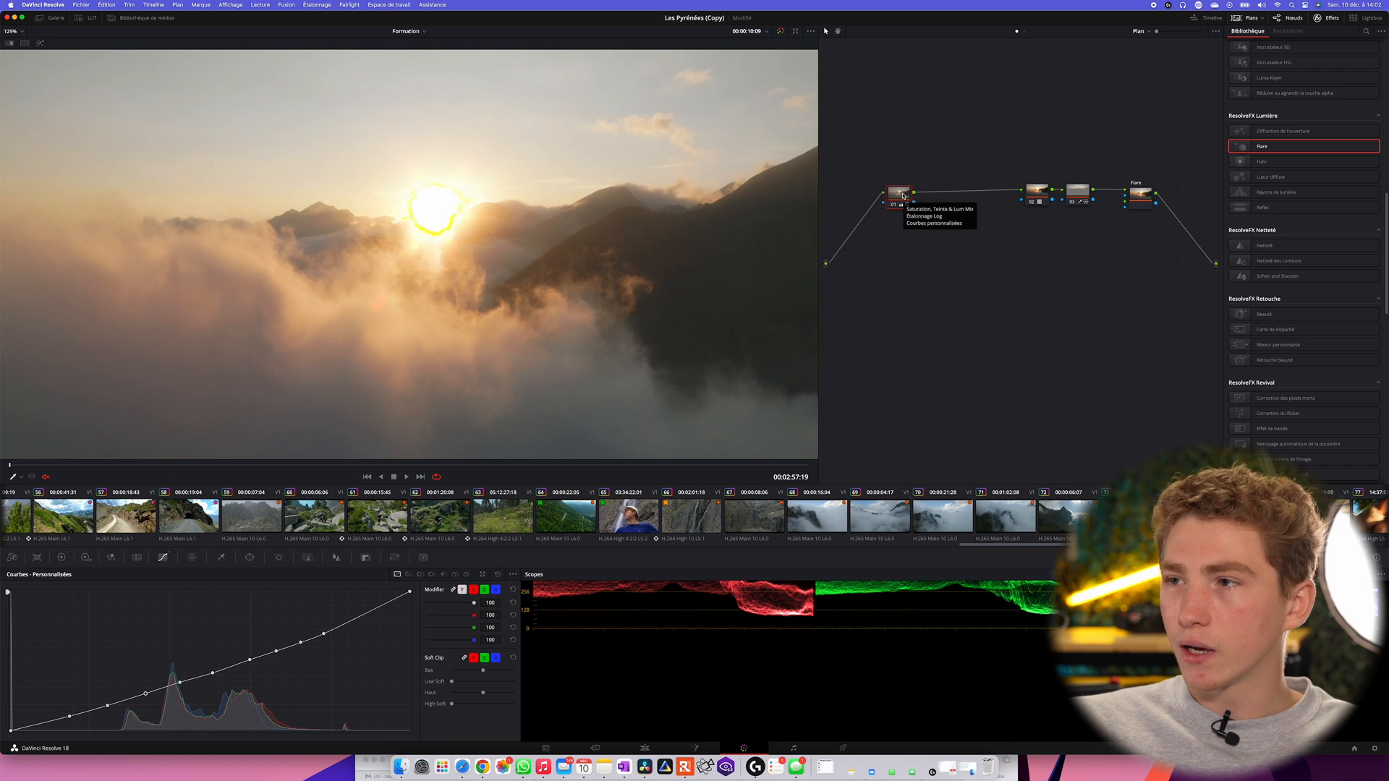
Add a serial node after node 01 and disable node 01
{"action": "key", "text": "alt+s"}
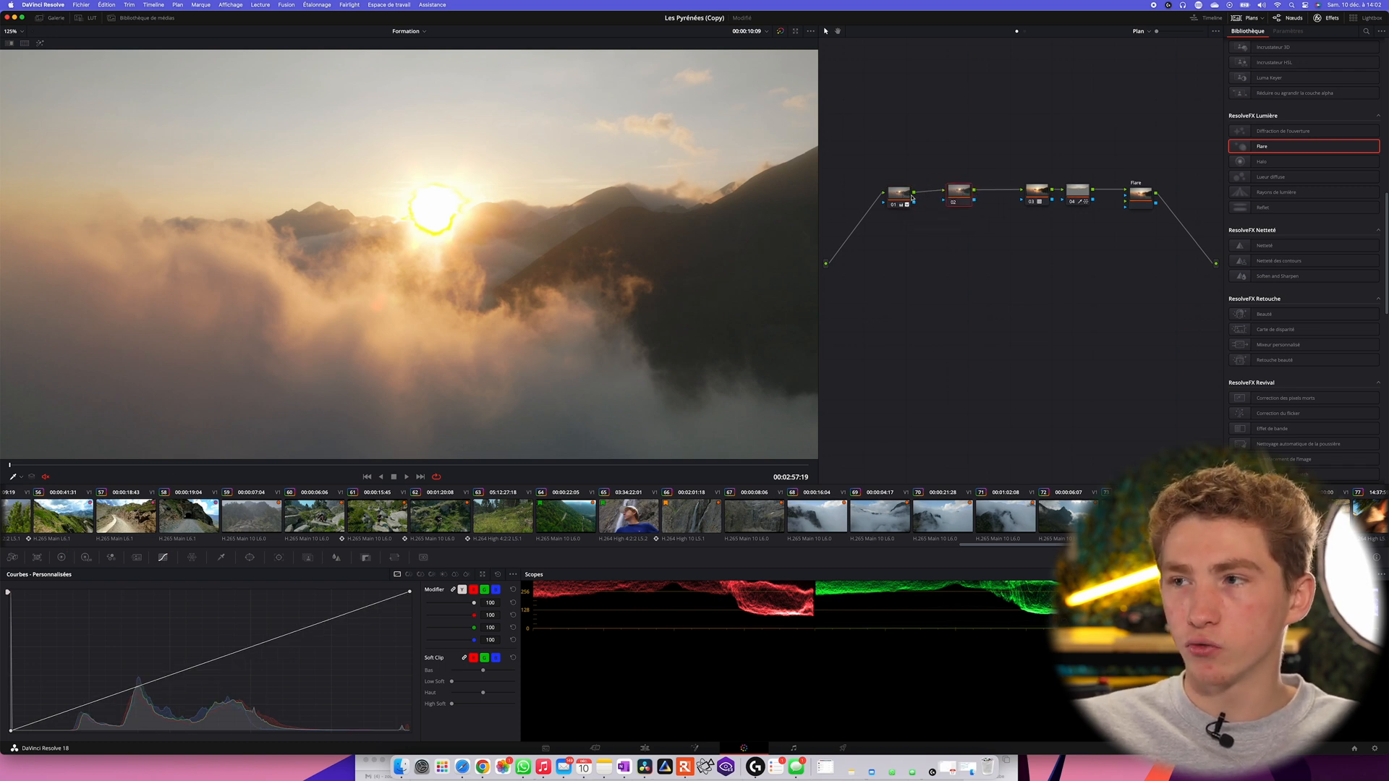
{"action": "left_click", "coordinate": [907, 200]}
{"action": "left_click", "coordinate": [895, 204]}
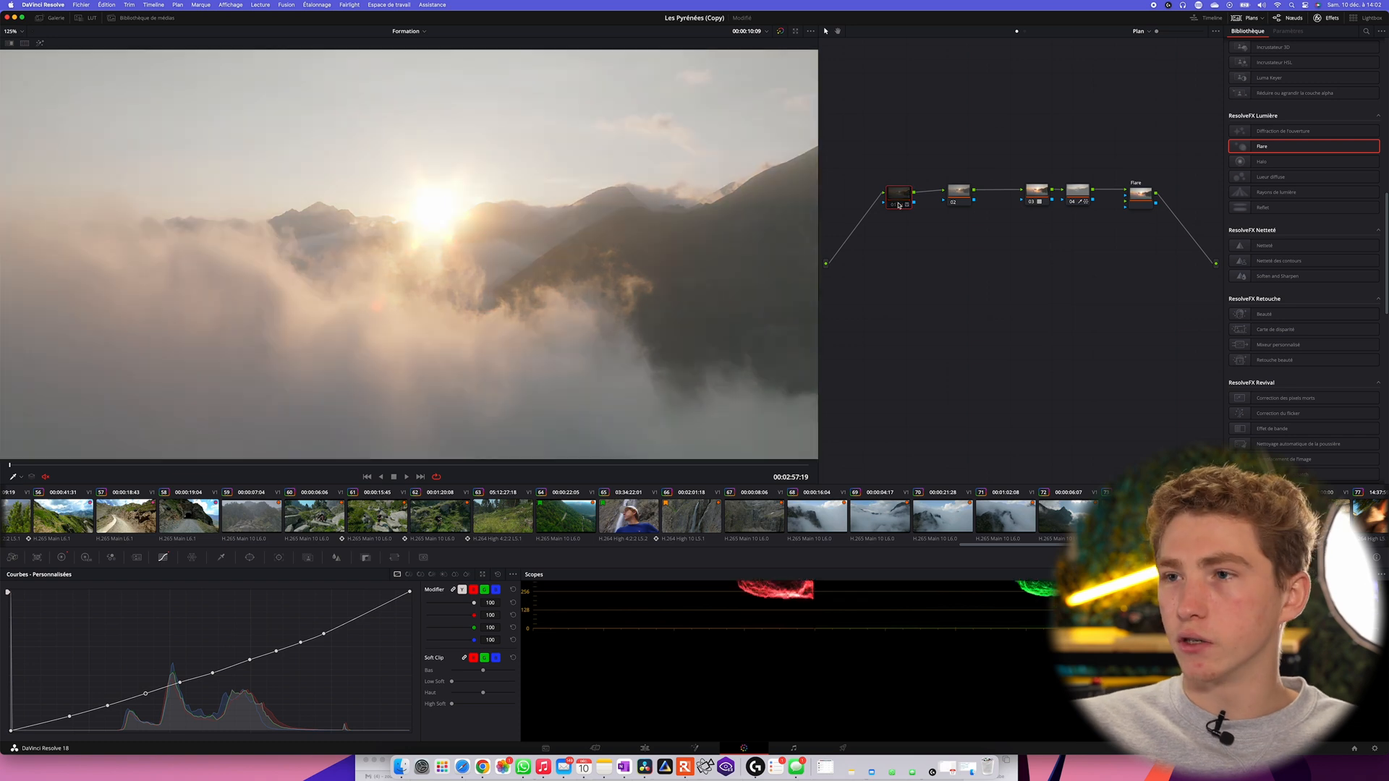
Select the new node 02 and darken its shadows with a point low on the custom curve
{"action": "left_click", "coordinate": [958, 193]}
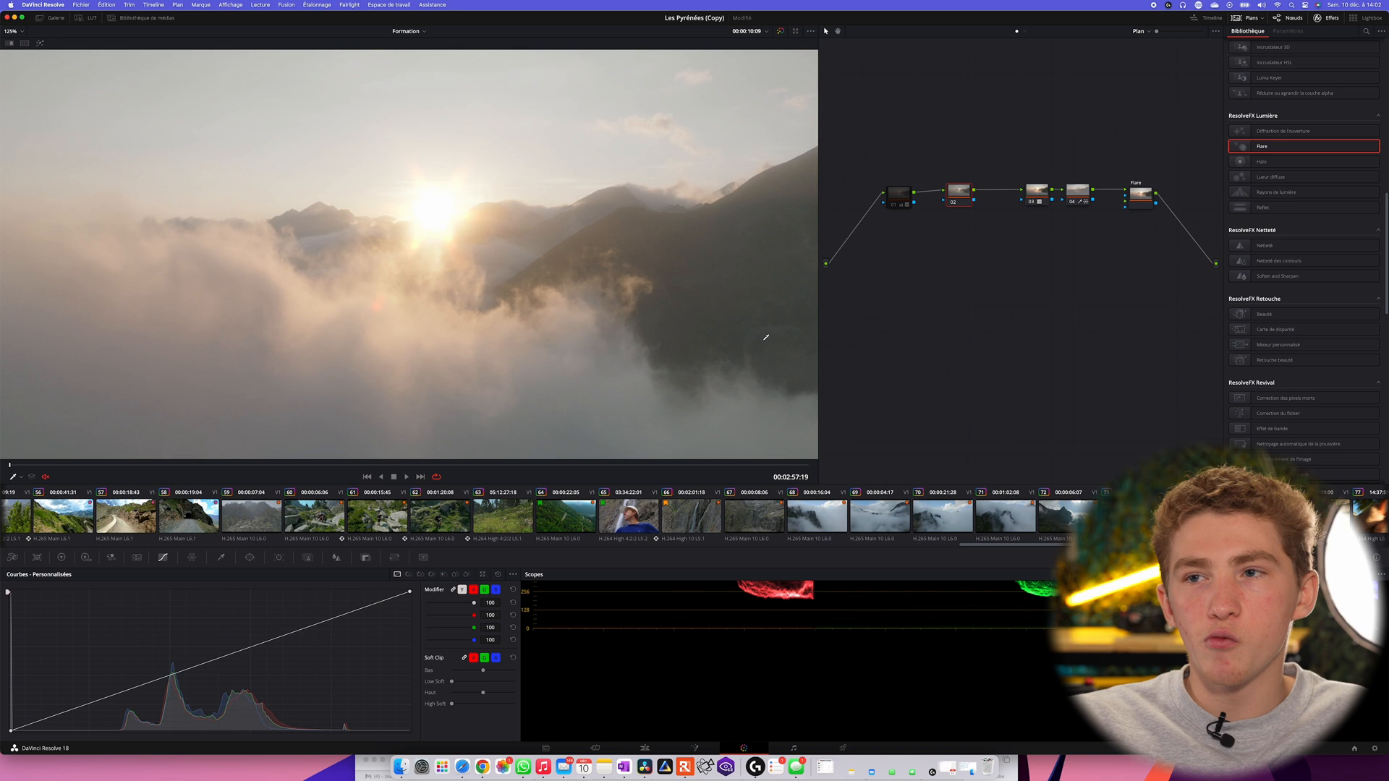
{"action": "left_click_drag", "start_coordinate": [959, 195], "coordinate": [960, 191]}
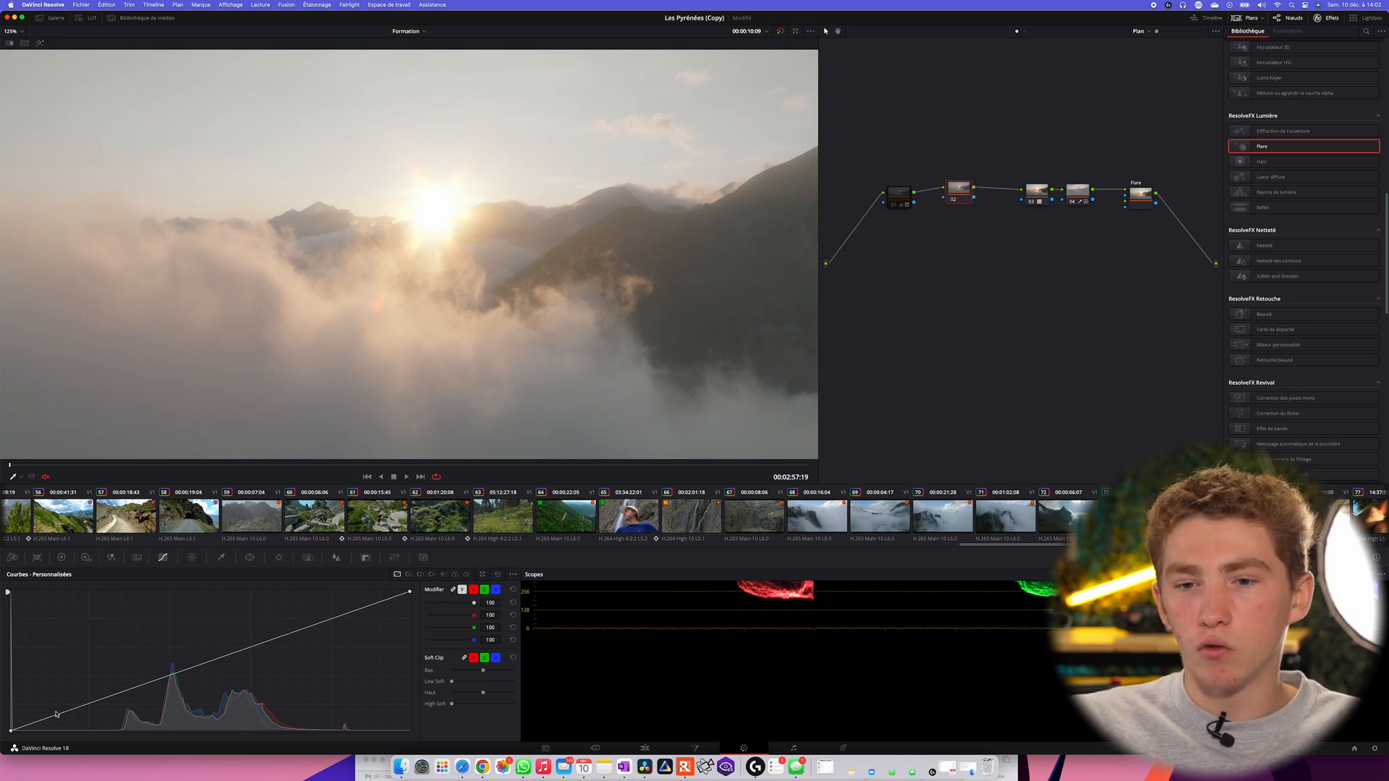
{"action": "left_click_drag", "start_coordinate": [69, 713], "coordinate": [71, 714]}
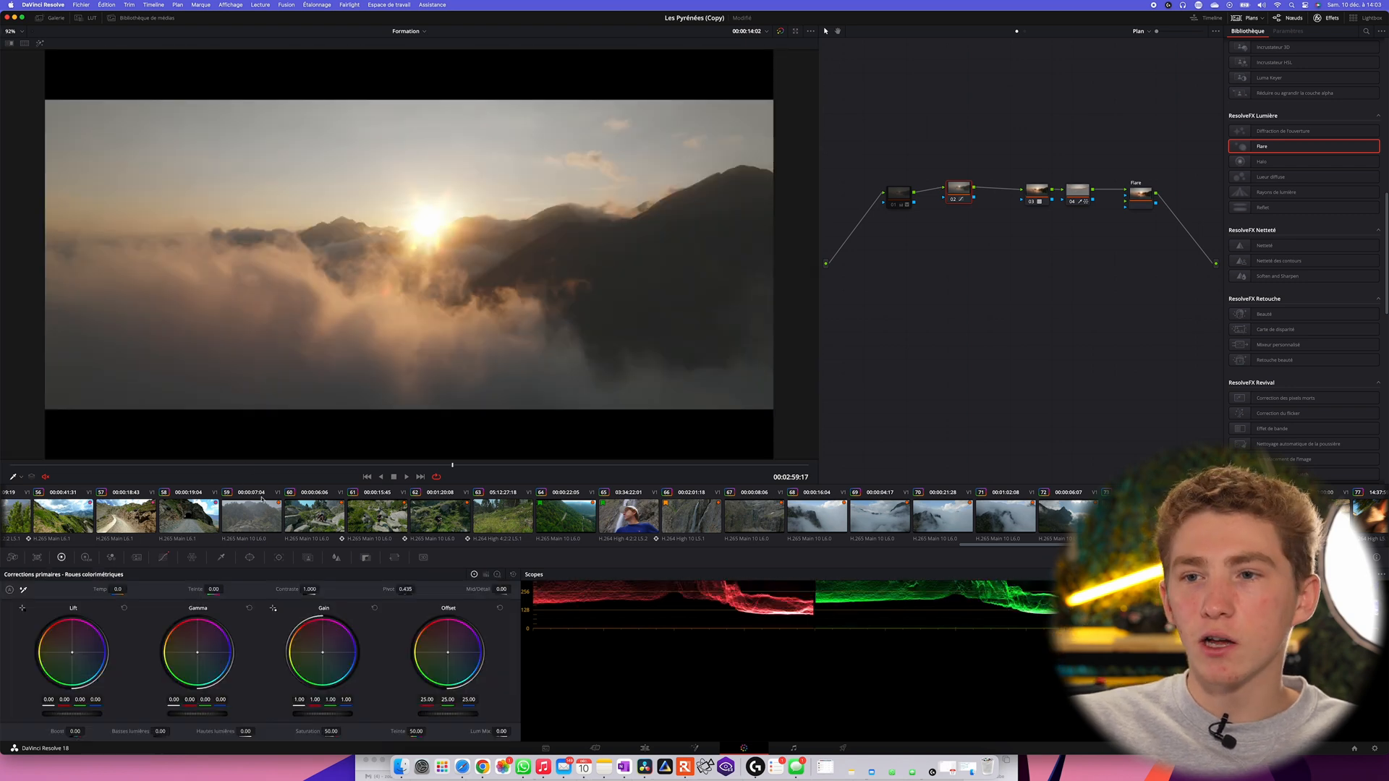
Raise node 02's saturation to 81.20 and its contrast to 1.022 at a frame further into the clip
{"action": "left_click_drag", "start_coordinate": [367, 464], "coordinate": [290, 463]}
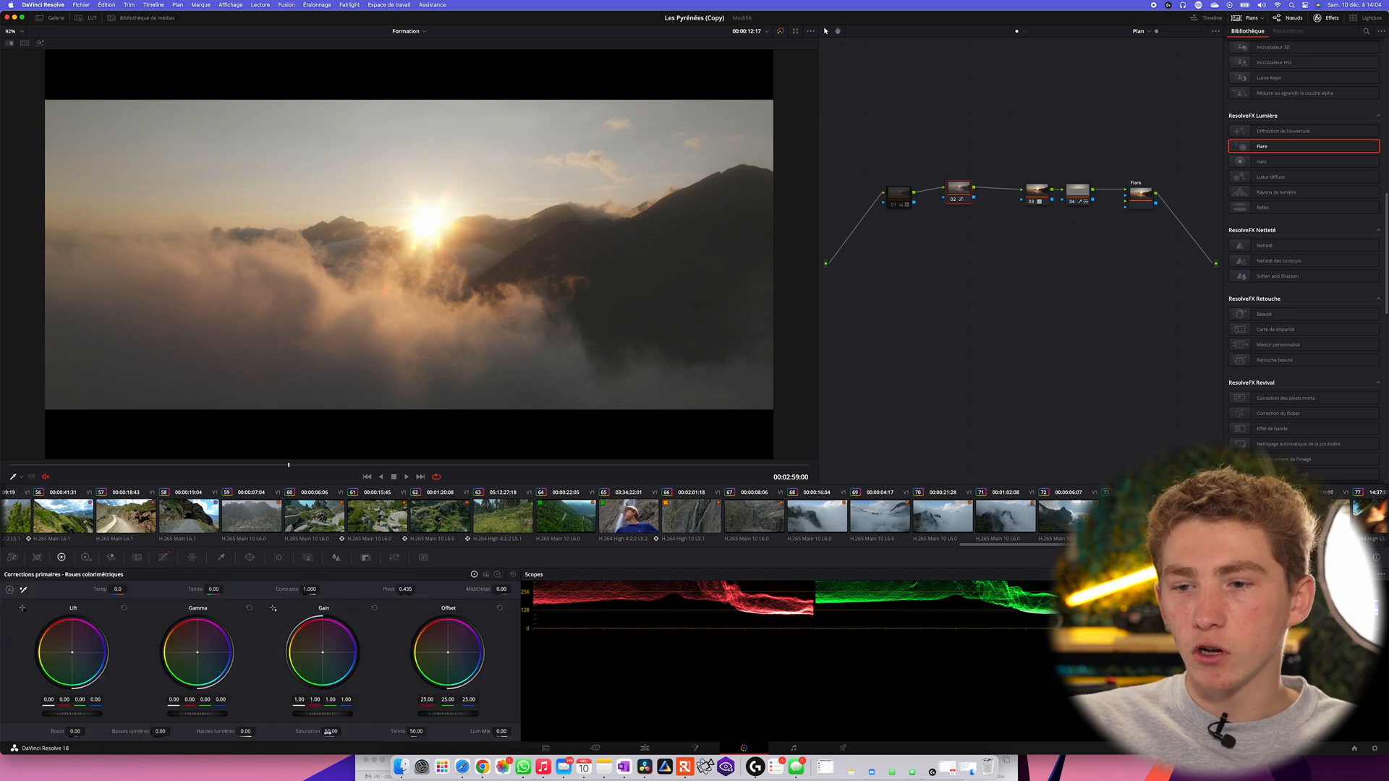
{"action": "left_click_drag", "start_coordinate": [340, 731], "coordinate": [384, 731]}
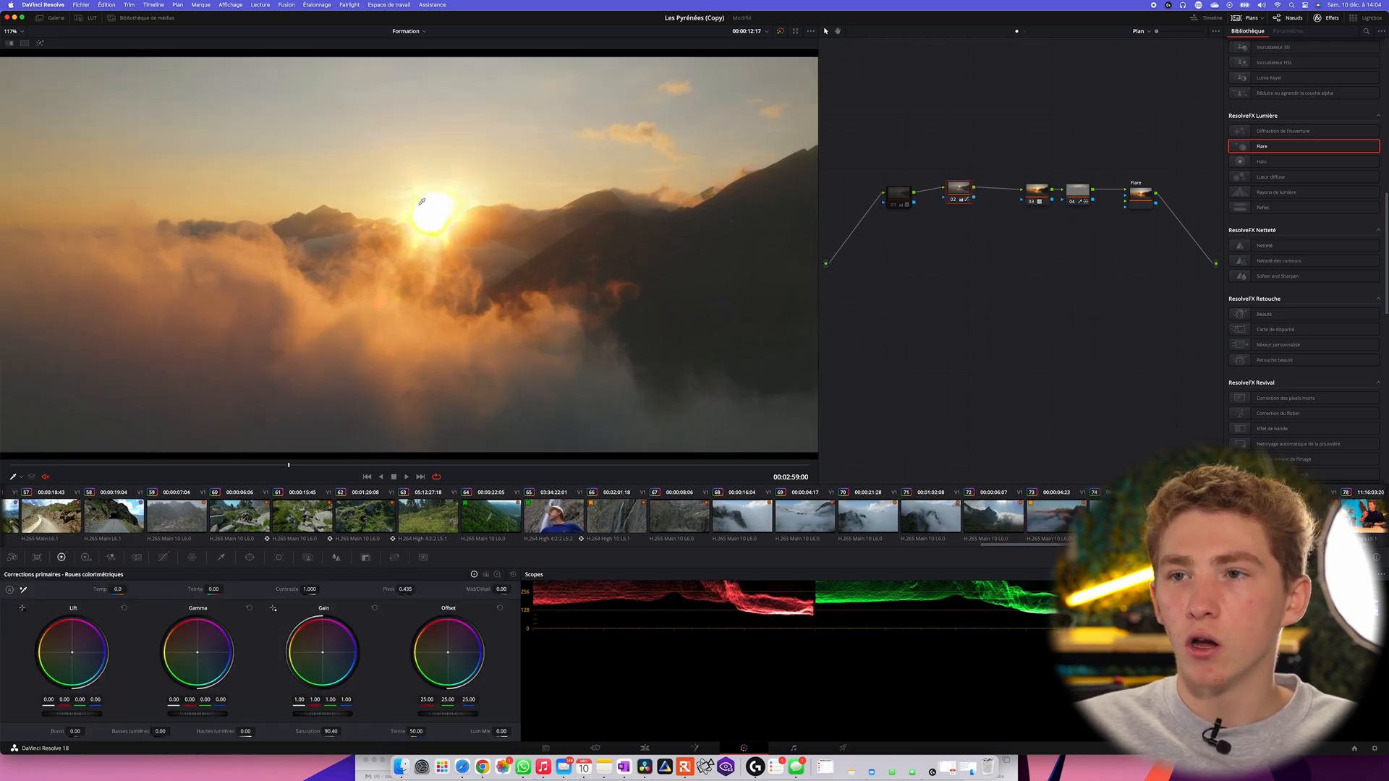
{"action": "scroll", "coordinate": [422, 201], "scroll_direction": "up", "scroll_amount": 3}
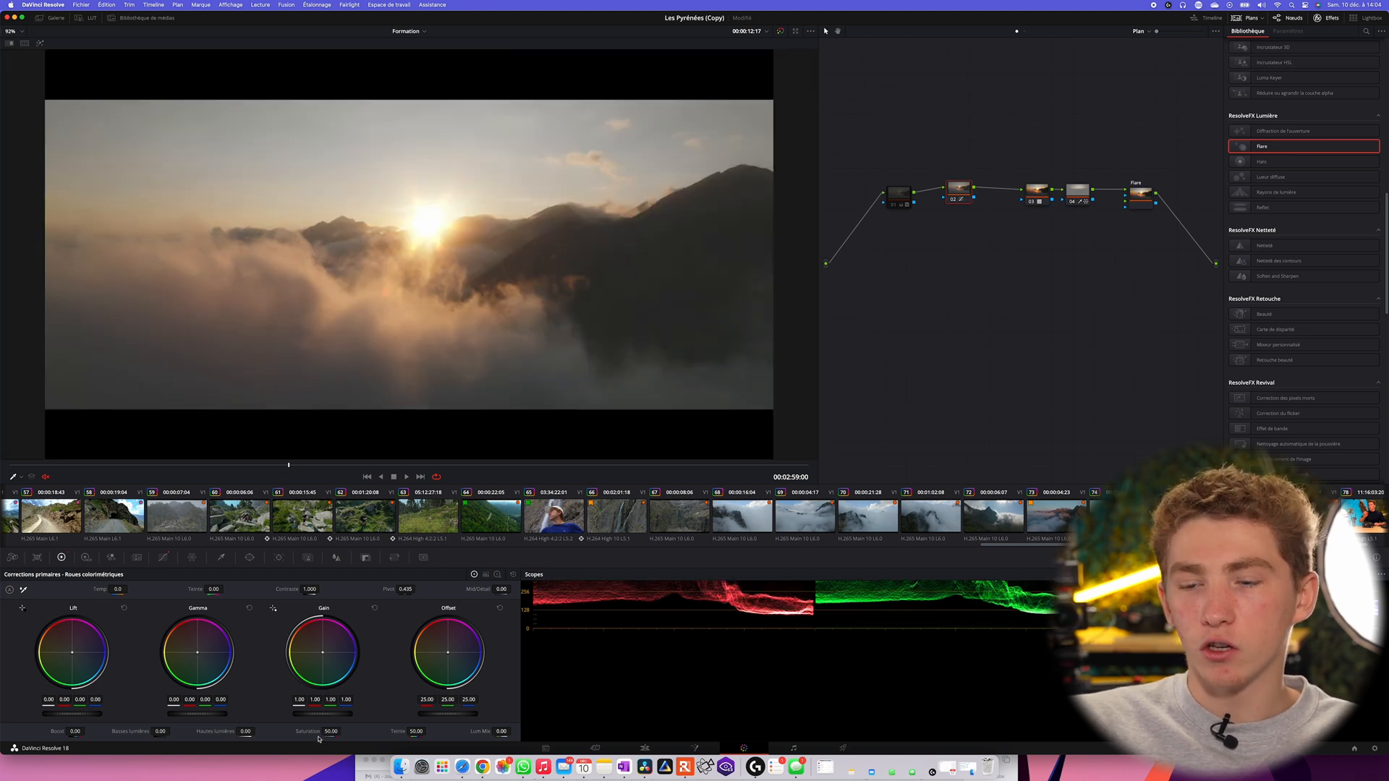
{"action": "left_click_drag", "start_coordinate": [330, 732], "coordinate": [355, 732]}
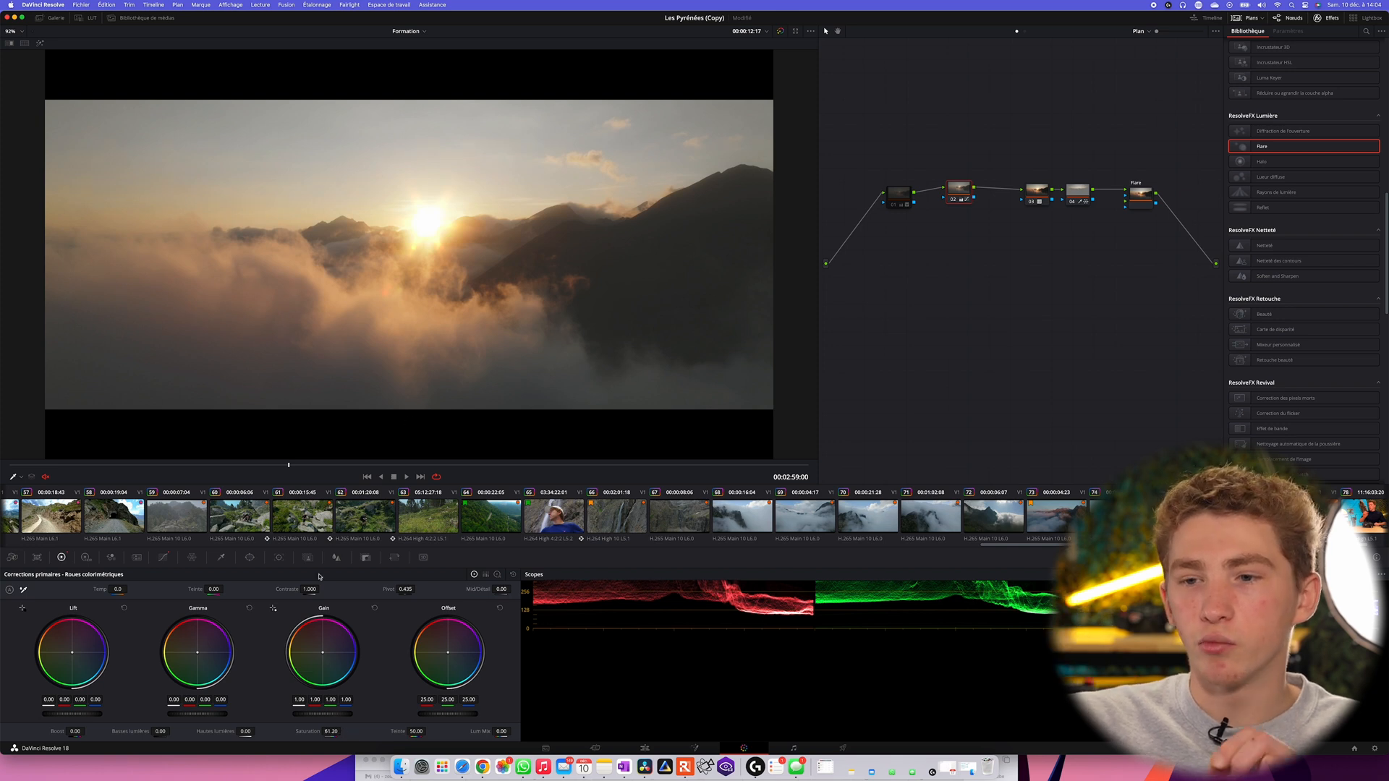
{"action": "left_click_drag", "start_coordinate": [314, 591], "coordinate": [319, 591]}
Compare the grades of node 01 and node 02 around the sun by enabling only one of them at a time
{"action": "mouse_move", "coordinate": [968, 194]}
{"action": "left_mouse_down"}
{"action": "mouse_move", "coordinate": [955, 188]}
{"action": "mouse_move", "coordinate": [970, 191]}
{"action": "left_mouse_up"}
{"action": "key", "text": "super+d"}
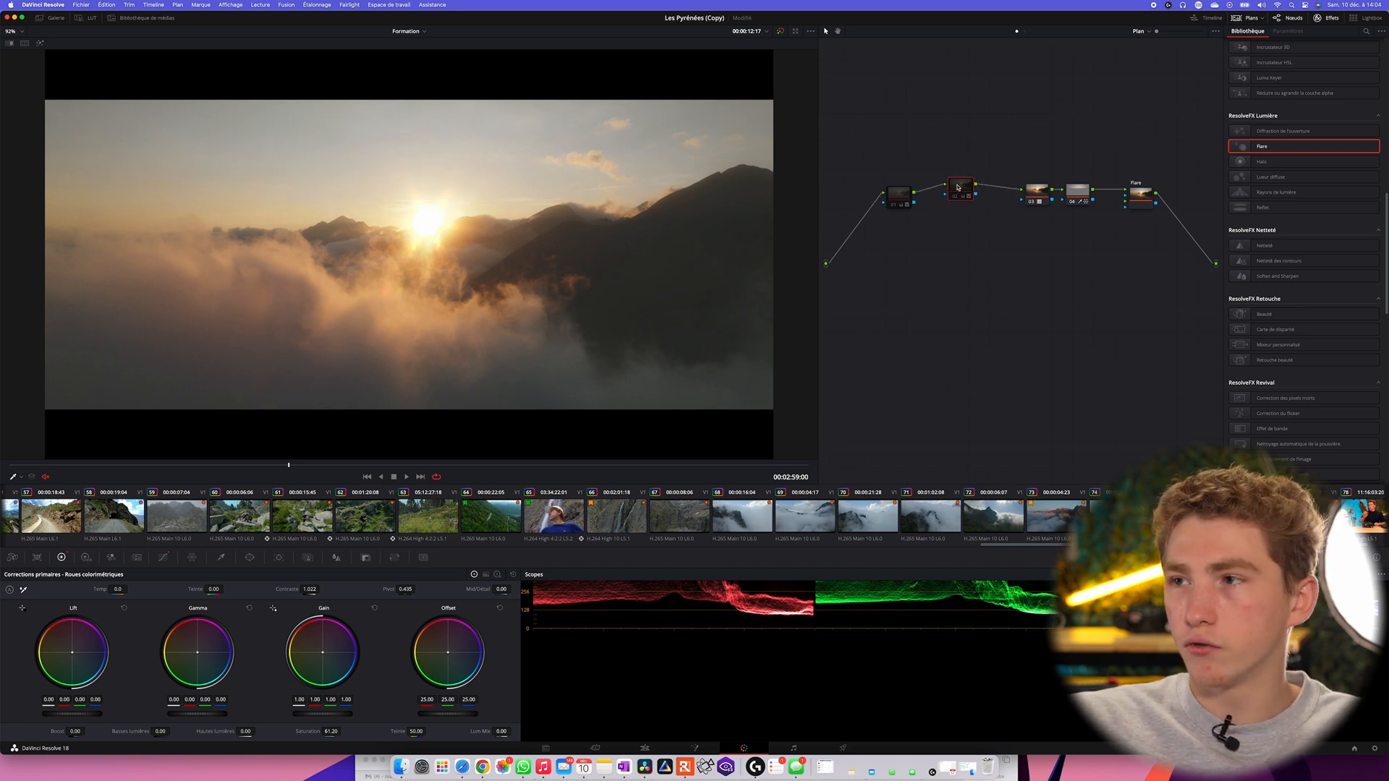
{"action": "left_click", "coordinate": [899, 194]}
{"action": "key", "text": "super+d"}
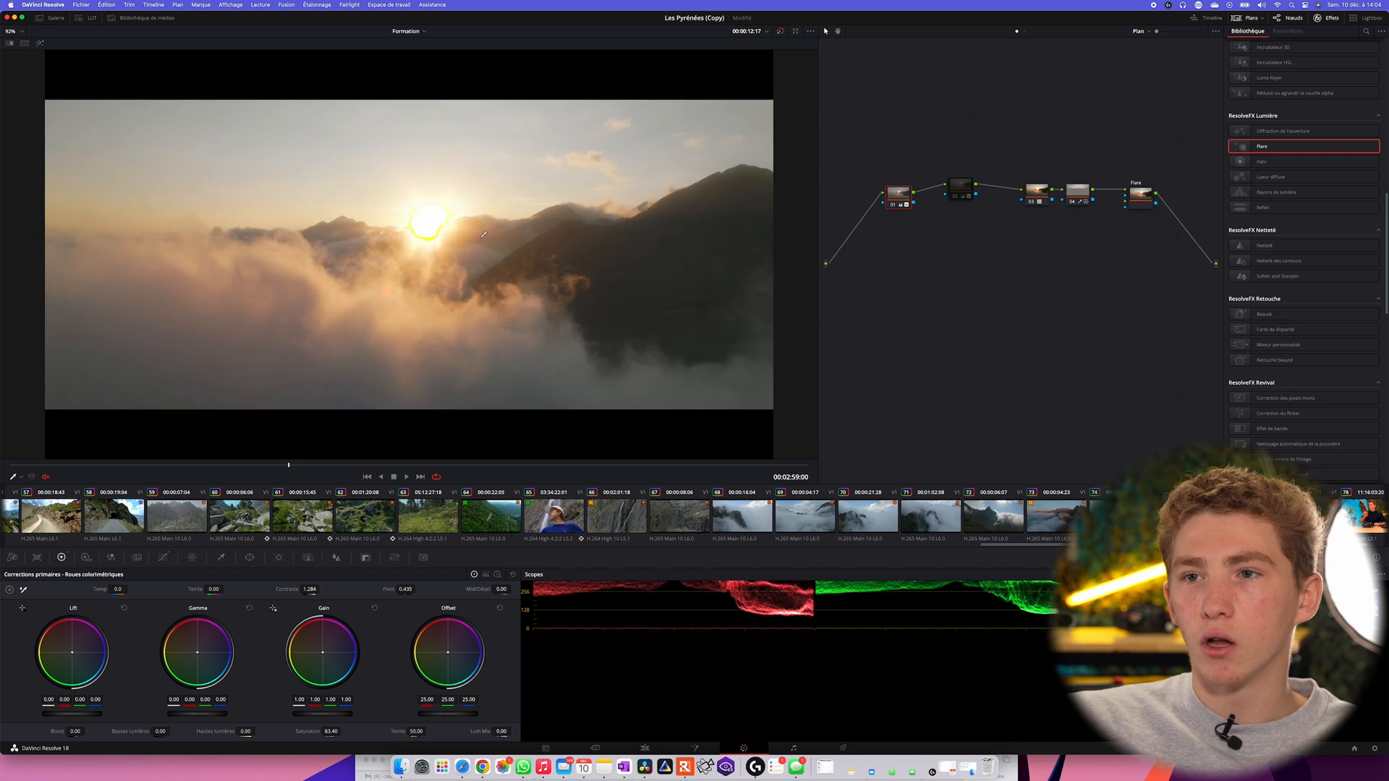
{"action": "scroll", "coordinate": [418, 233], "scroll_direction": "up", "scroll_amount": 5}
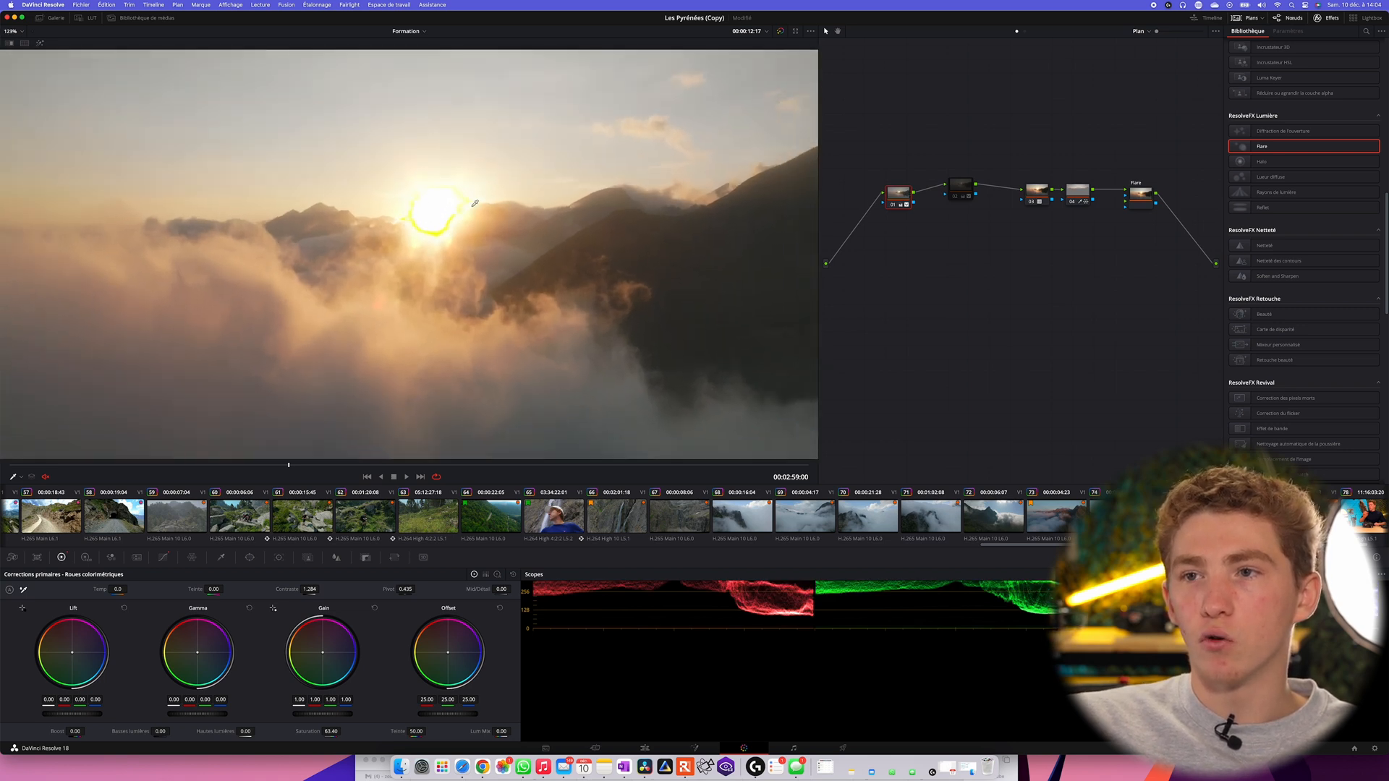
{"action": "scroll", "coordinate": [474, 205], "scroll_direction": "down", "scroll_amount": 5}
{"action": "key", "text": "super+d"}
{"action": "left_click", "coordinate": [961, 189]}
{"action": "key", "text": "super+d"}
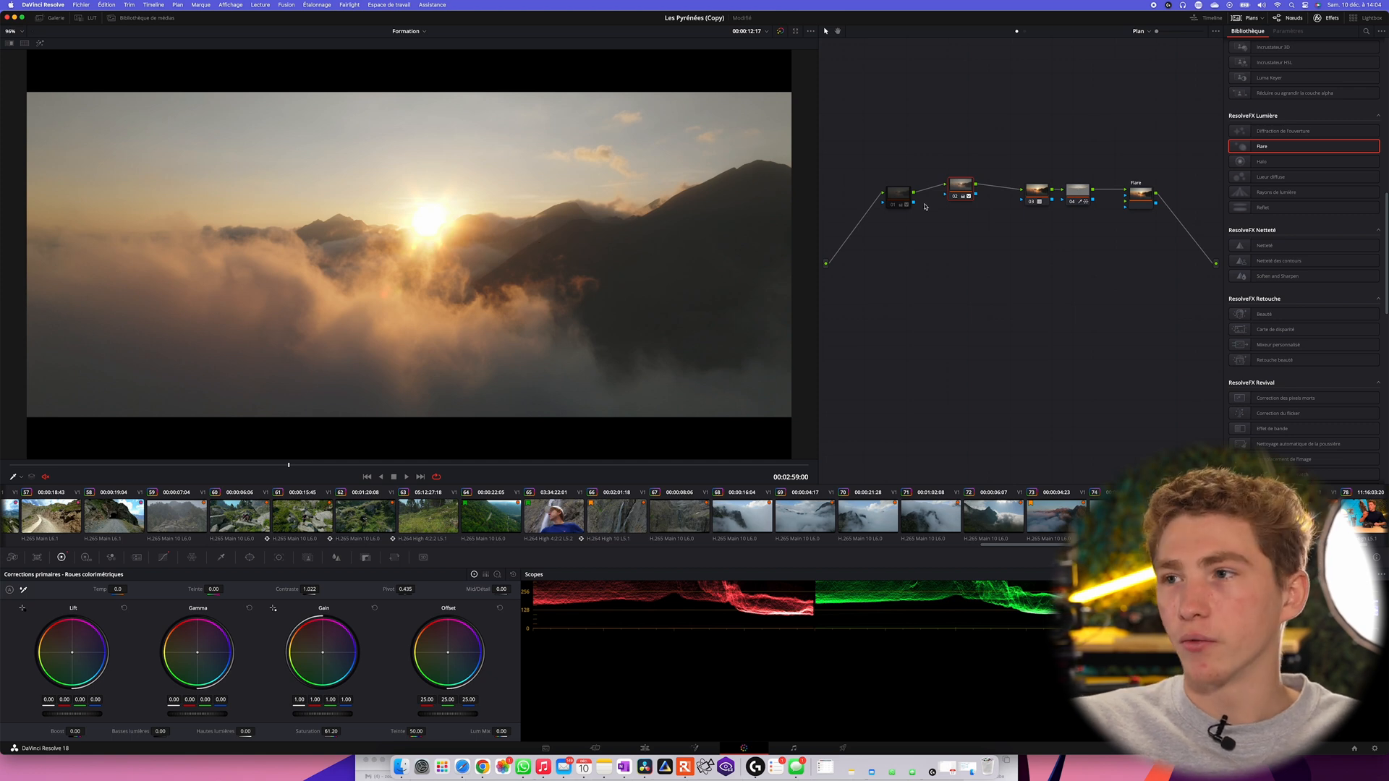
Delete the disabled first node and move the remaining nodes closer together
{"action": "left_click_drag", "start_coordinate": [897, 192], "coordinate": [876, 190]}
{"action": "key", "text": "Delete"}
{"action": "left_click_drag", "start_coordinate": [955, 134], "coordinate": [1140, 210]}
{"action": "left_click_drag", "start_coordinate": [1141, 196], "coordinate": [1071, 205]}
{"action": "left_click", "coordinate": [1057, 280]}
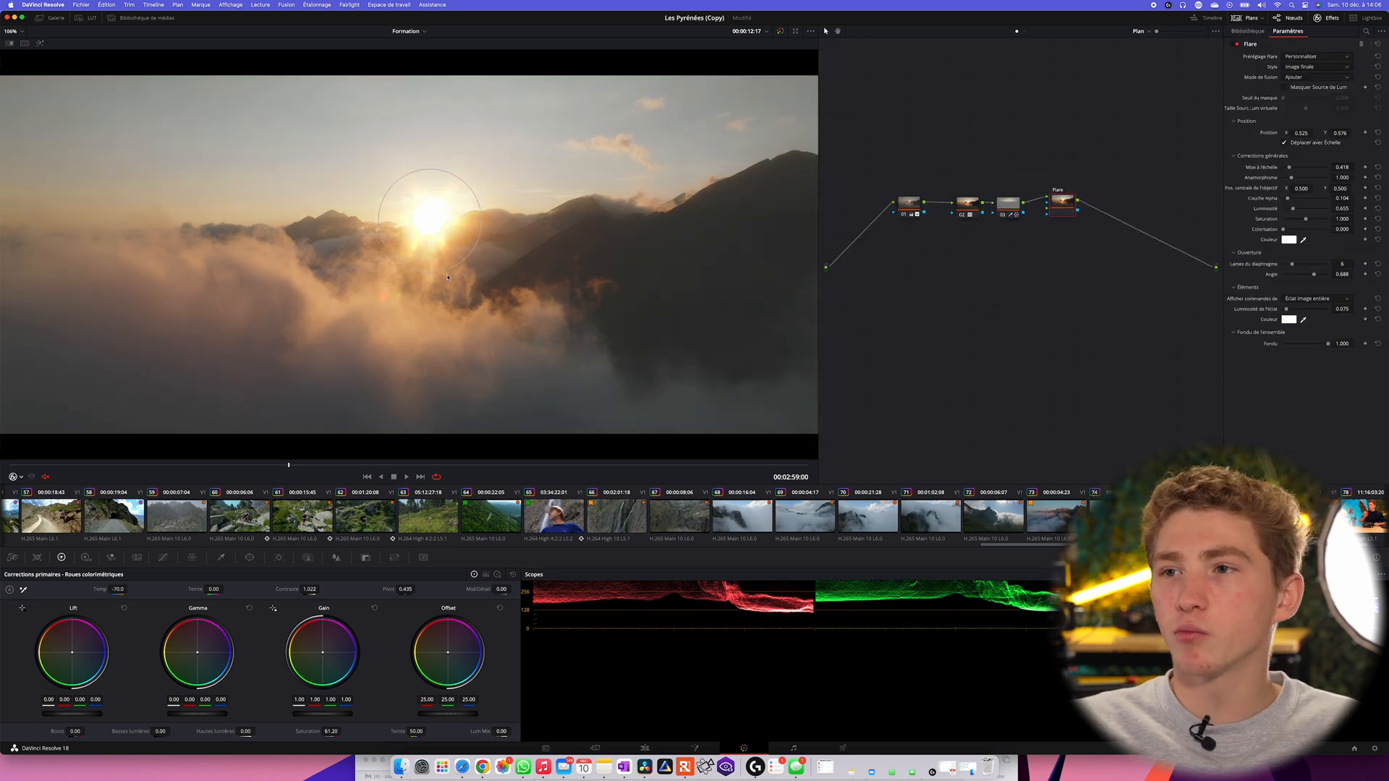
Toggle the Flare node off and on to compare the image with and without the flare
{"action": "key", "text": "super+d"}
{"action": "key", "text": "super+d"}
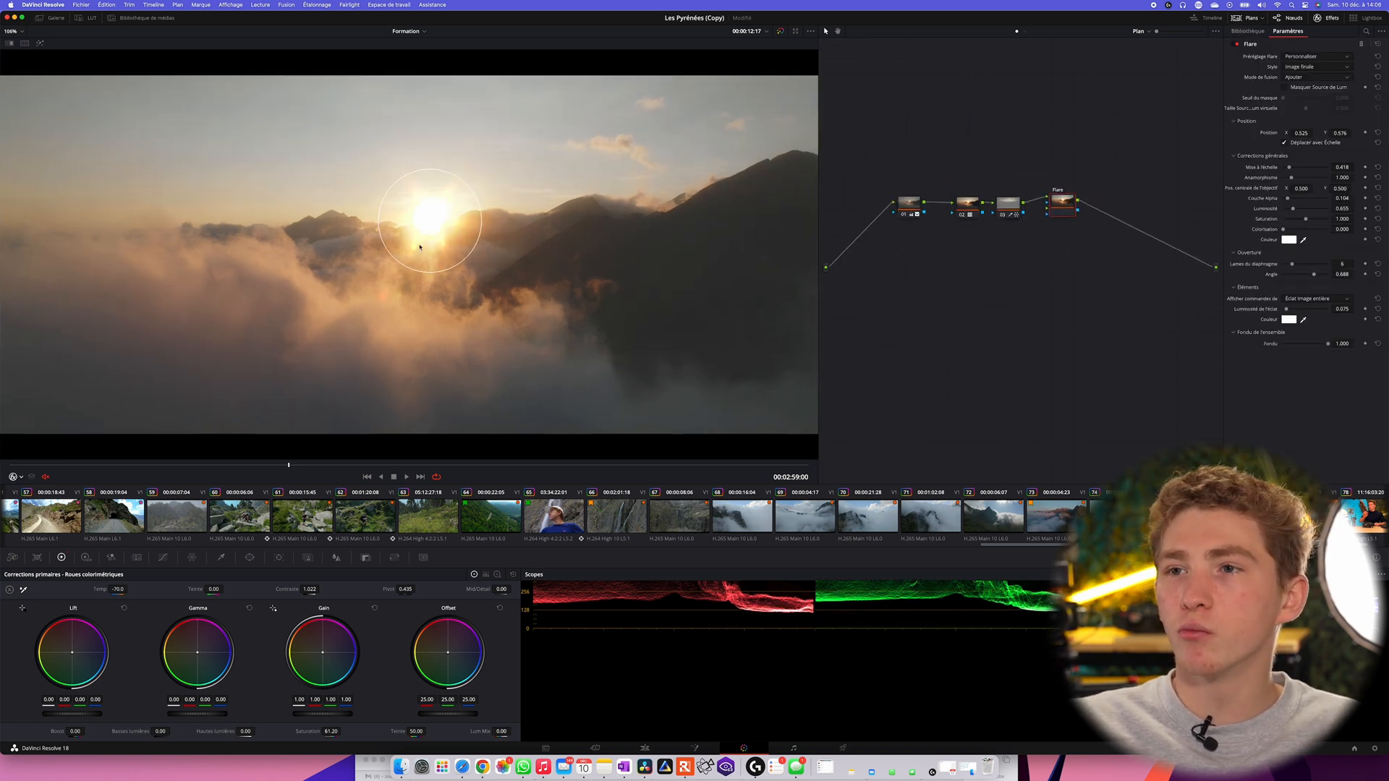
{"action": "scroll", "coordinate": [714, 354], "scroll_direction": "down", "scroll_amount": 1}
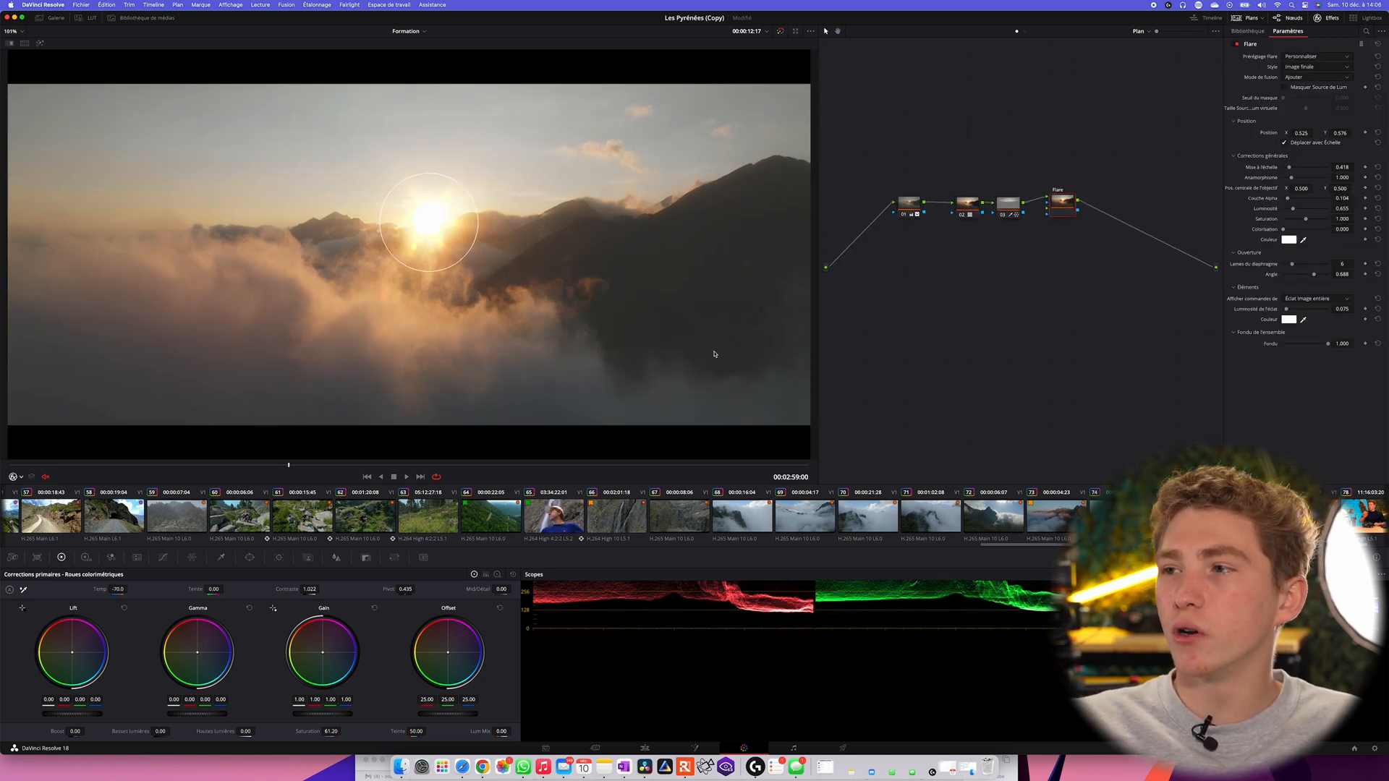
Add a ResolveFX Halo node after the Flare node, set its intensity to 0.303 and inspect the glow
{"action": "left_click", "coordinate": [1251, 32]}
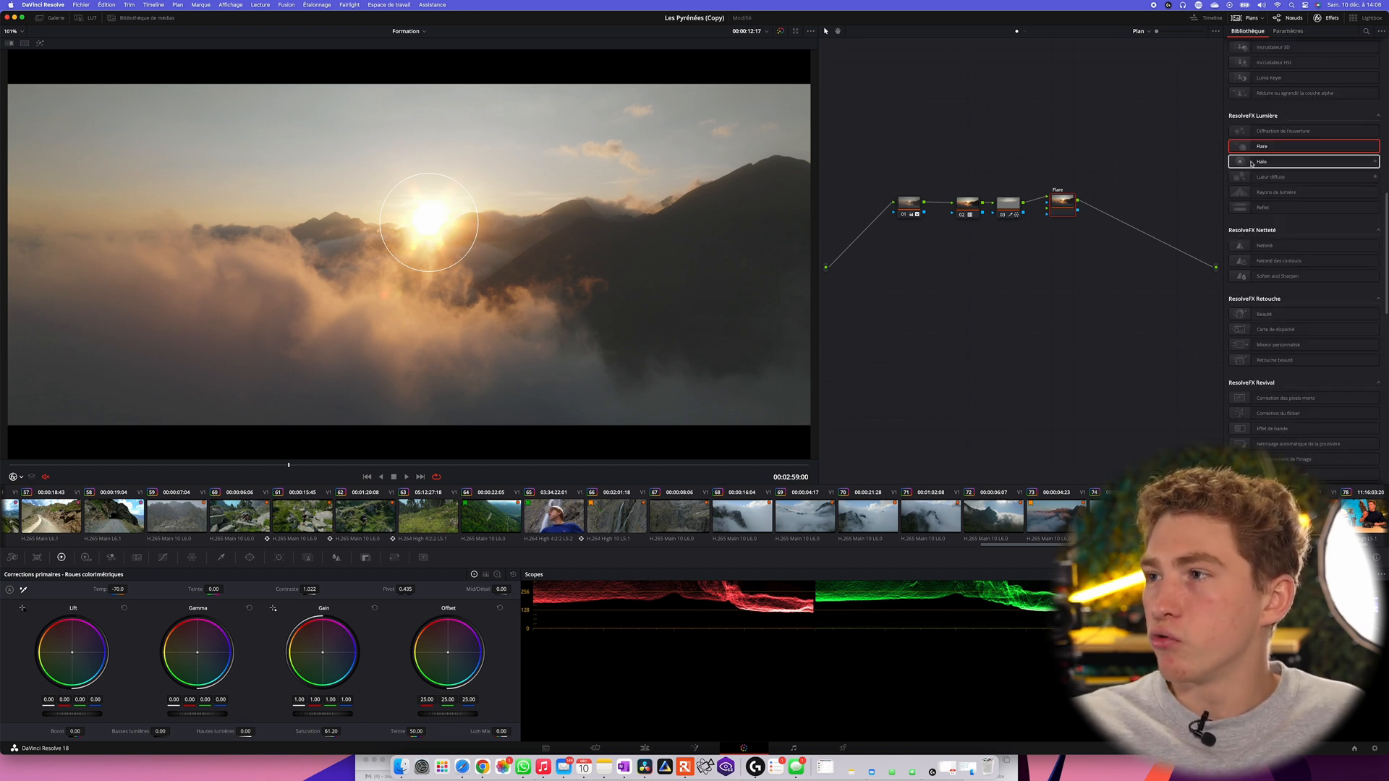
{"action": "left_click_drag", "start_coordinate": [1272, 164], "coordinate": [1123, 225]}
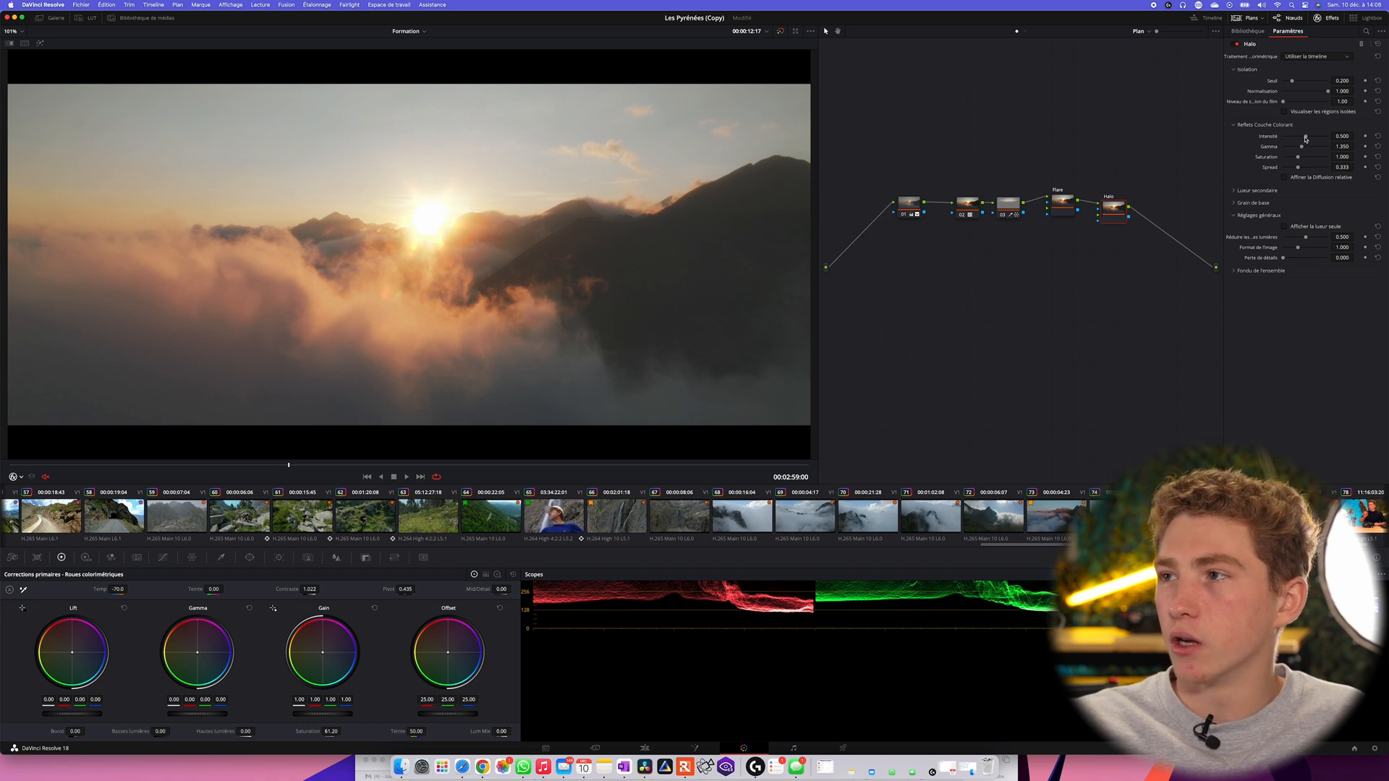
{"action": "left_click_drag", "start_coordinate": [1305, 137], "coordinate": [1297, 137]}
{"action": "left_click_drag", "start_coordinate": [1113, 218], "coordinate": [1111, 210]}
{"action": "scroll", "coordinate": [136, 220], "scroll_direction": "up", "scroll_amount": 1}
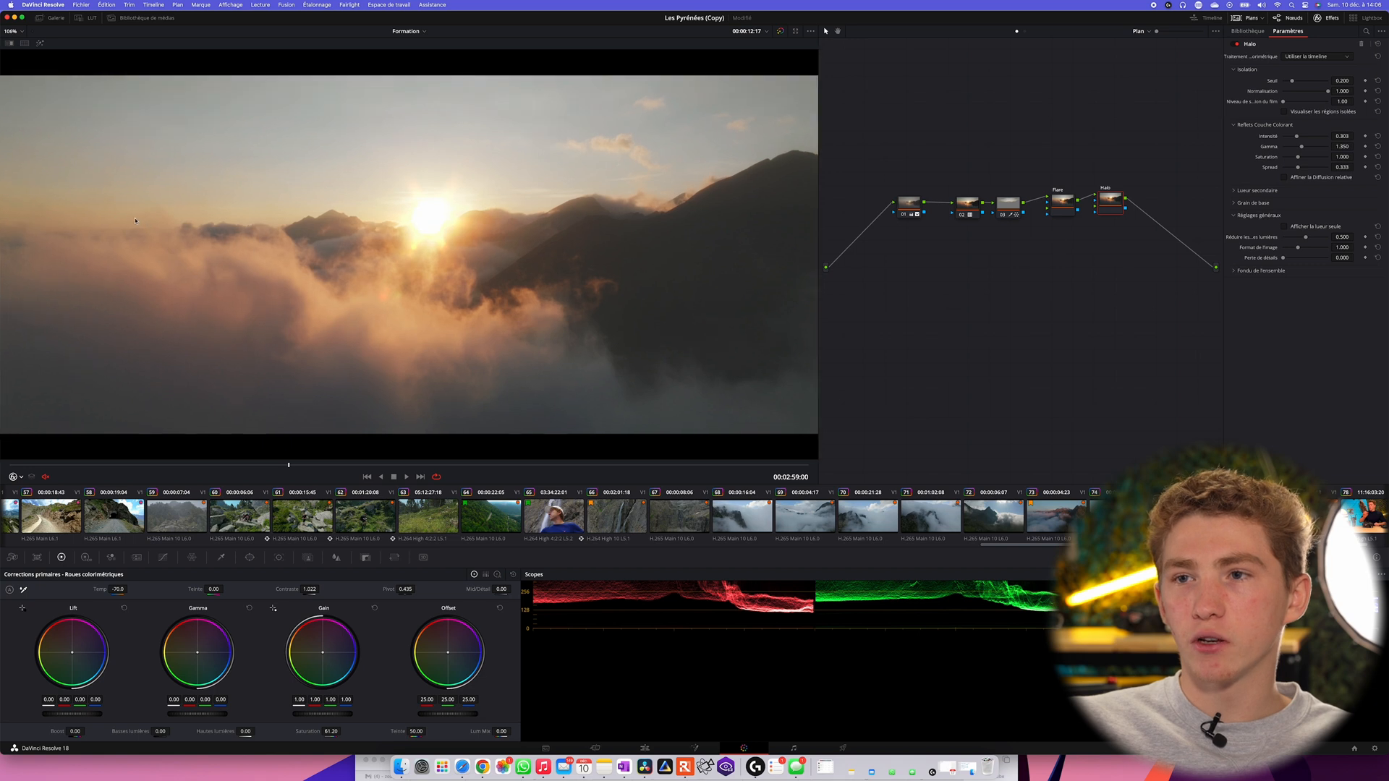
{"action": "scroll", "coordinate": [353, 274], "scroll_direction": "up", "scroll_amount": 1}
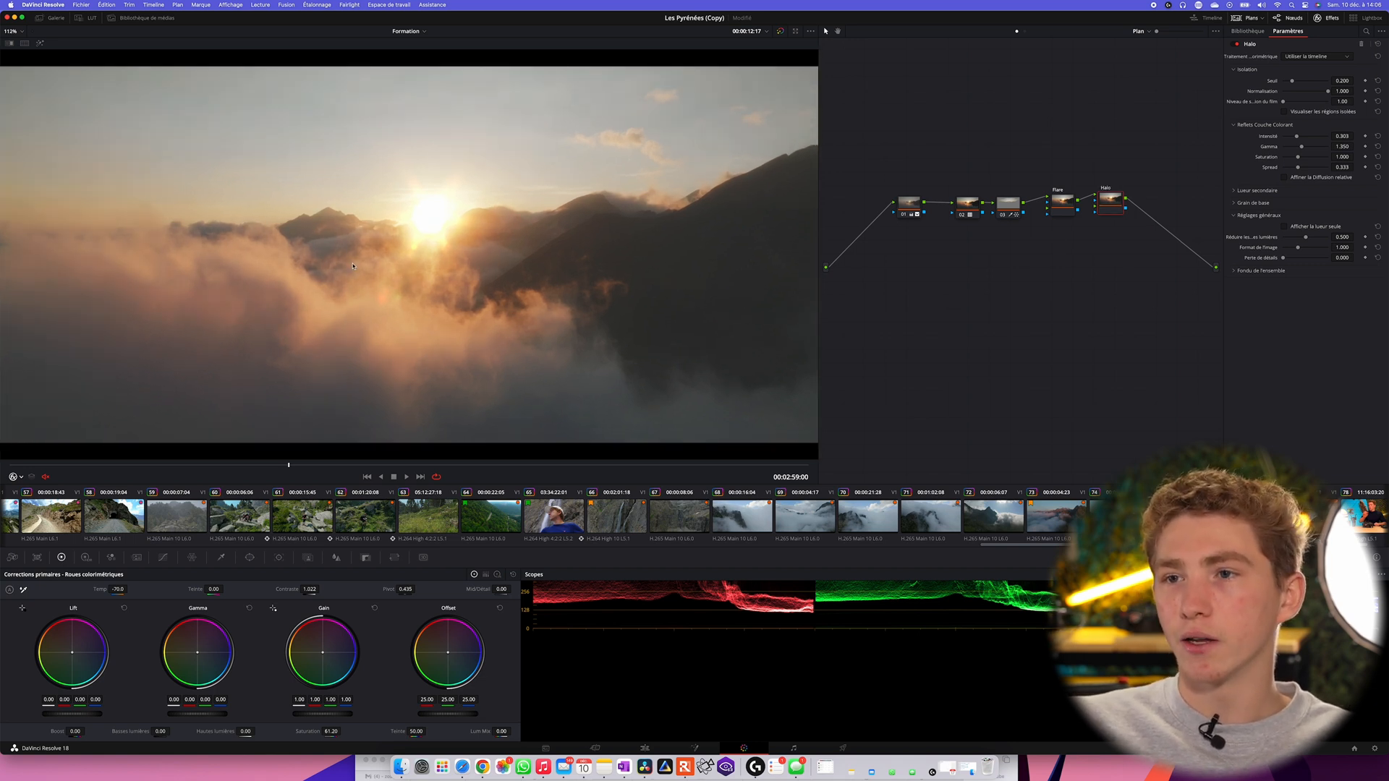
{"action": "scroll", "coordinate": [353, 266], "scroll_direction": "down", "scroll_amount": 5}
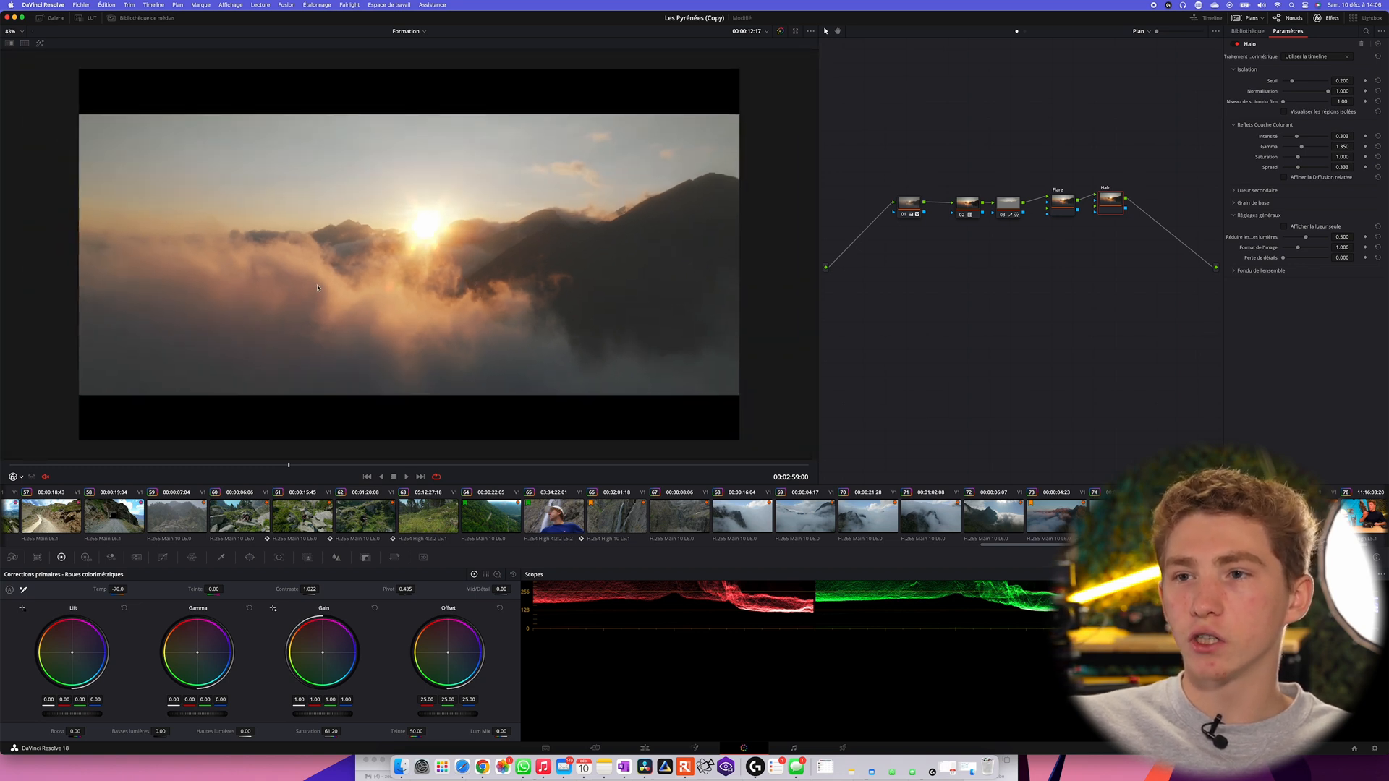
Select the Flare node and scrub through the clip to check the flare's alignment with the sun, ending on the first frame
{"action": "left_click", "coordinate": [1060, 209]}
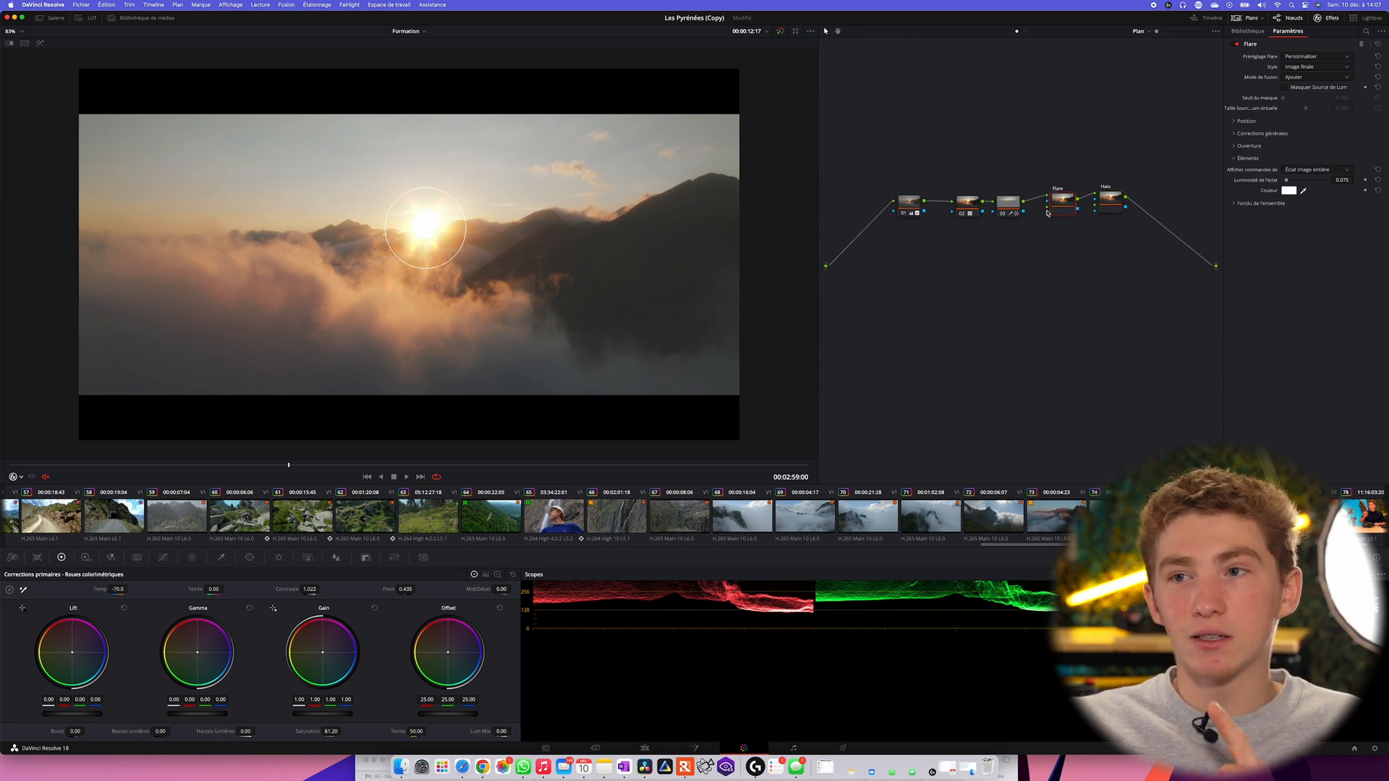
{"action": "scroll", "coordinate": [344, 293], "scroll_direction": "down", "scroll_amount": 1}
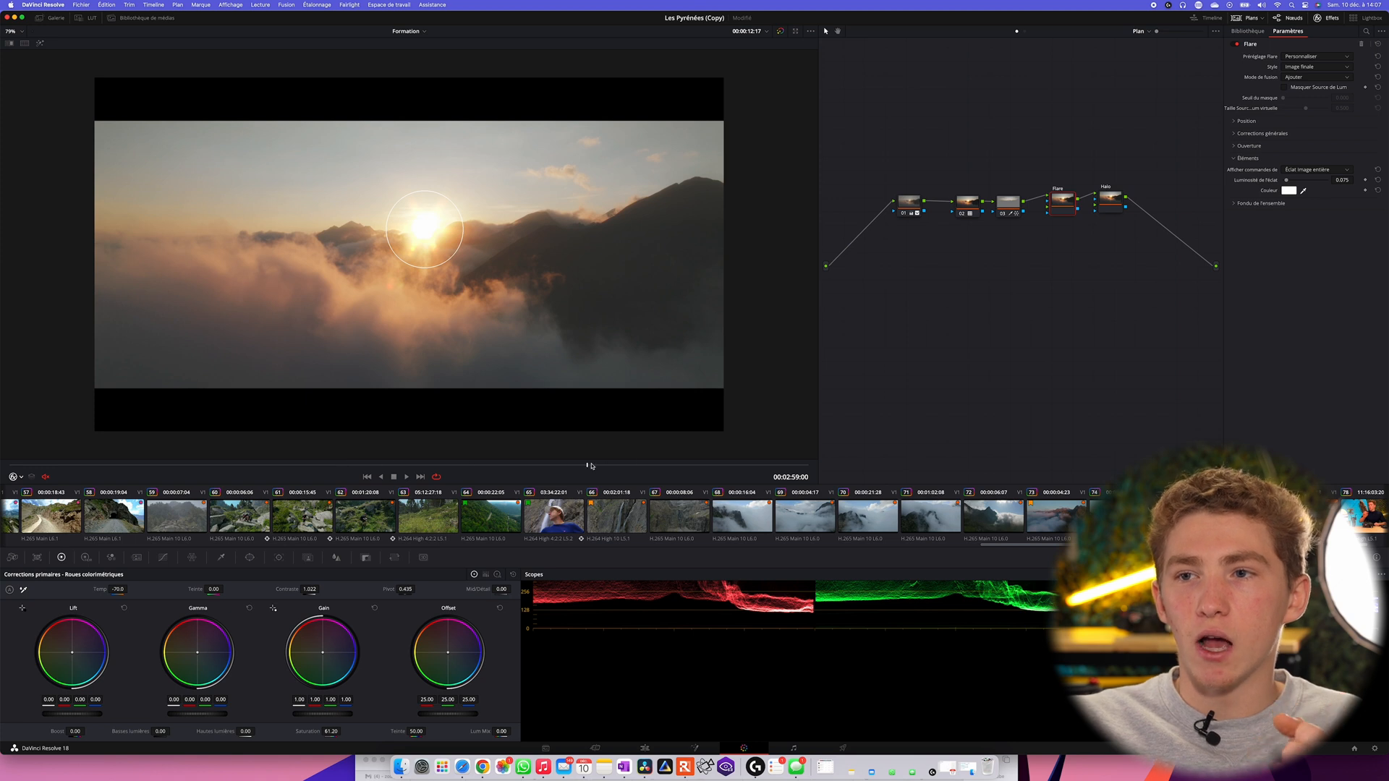
{"action": "left_click_drag", "start_coordinate": [591, 466], "coordinate": [489, 469]}
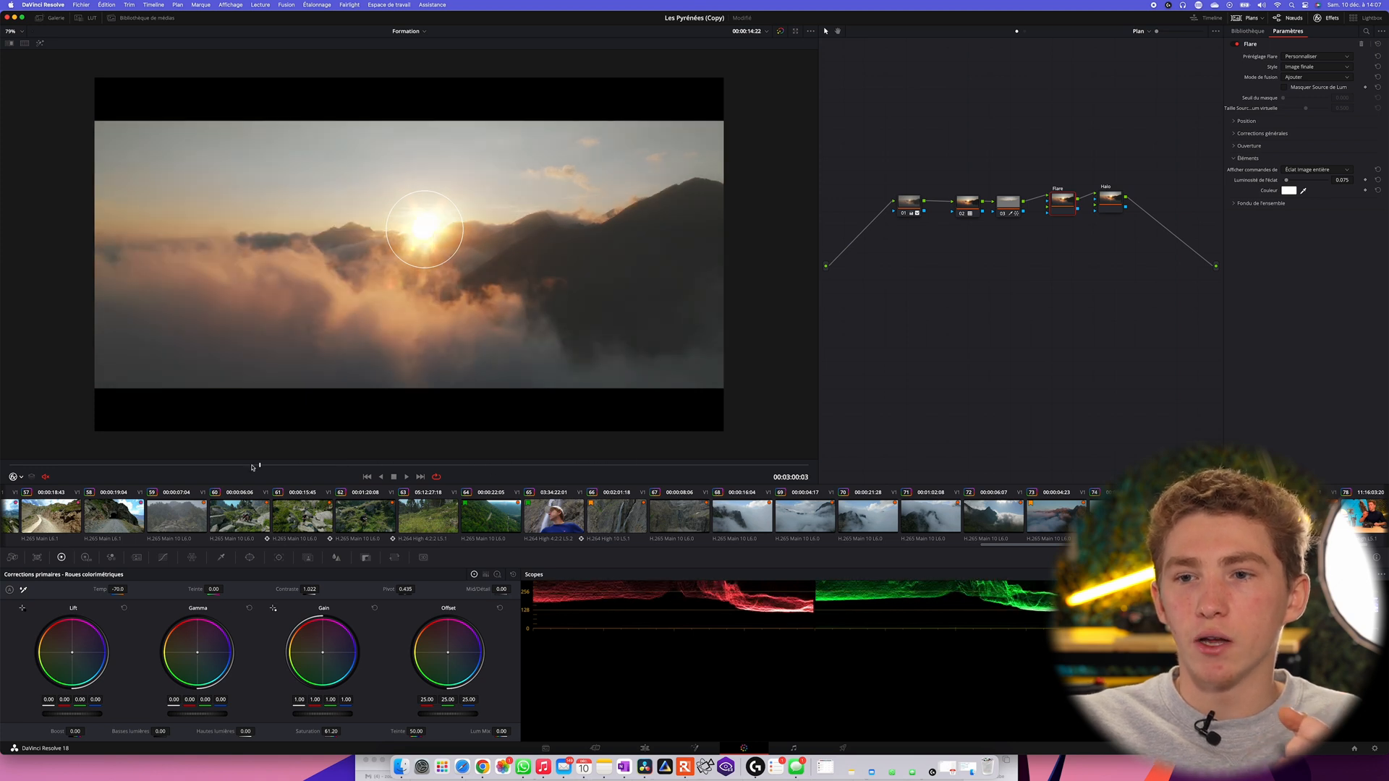
{"action": "left_click_drag", "start_coordinate": [252, 467], "coordinate": [237, 467]}
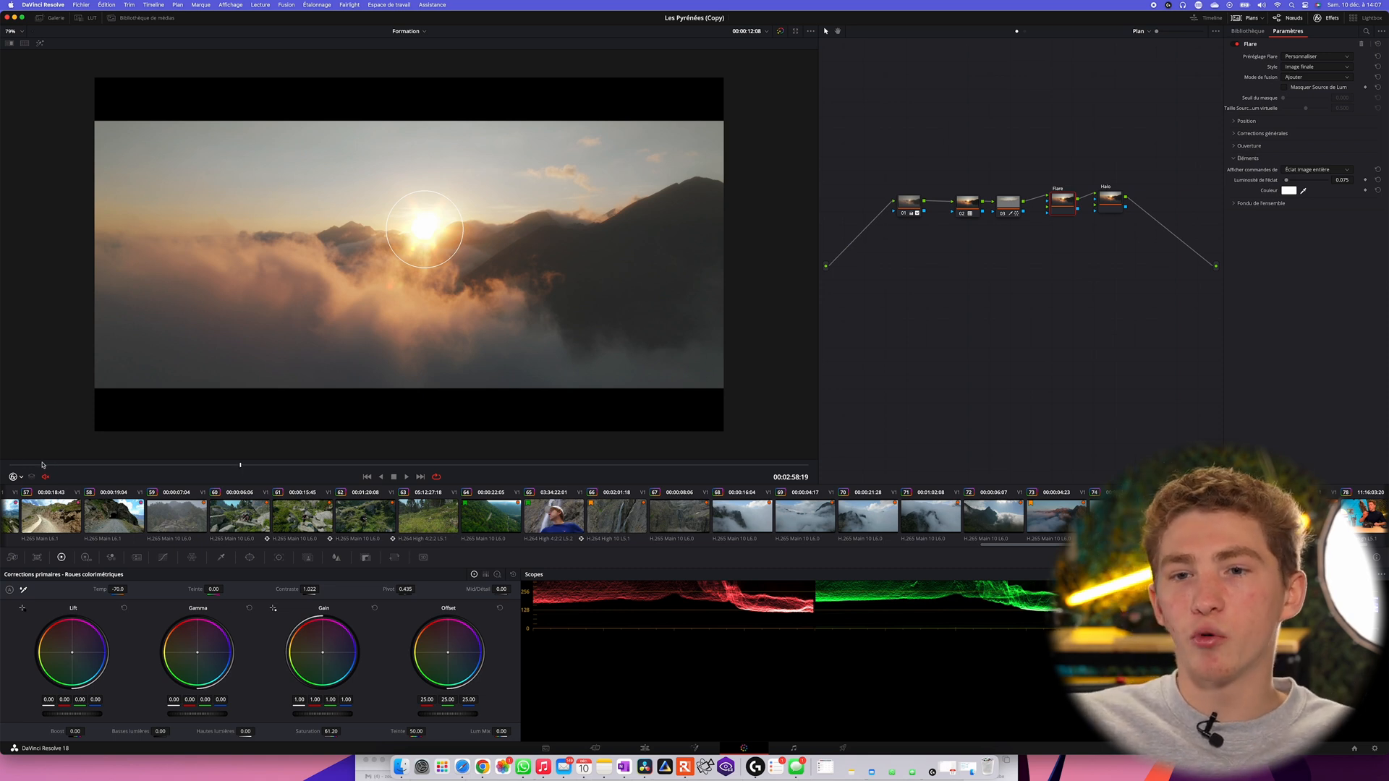
{"action": "left_click_drag", "start_coordinate": [41, 465], "coordinate": [9, 466]}
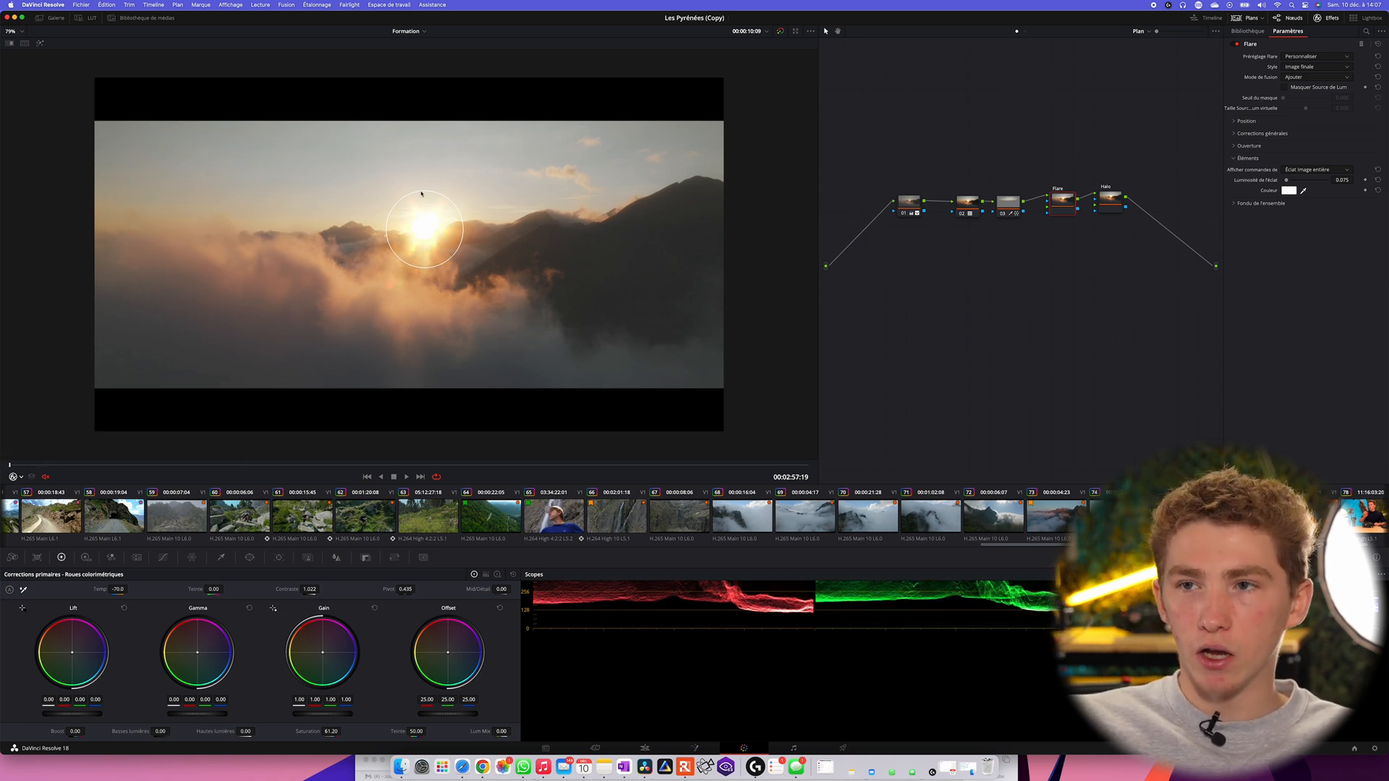
Keyframe the flare's position over the sun at 0.524, 0.587 on the first frame and at 0.516, 0.568 at 00:00:15:04
{"action": "mouse_move", "coordinate": [425, 228]}
{"action": "left_mouse_down"}
{"action": "mouse_move", "coordinate": [475, 248]}
{"action": "mouse_move", "coordinate": [424, 233]}
{"action": "left_mouse_up"}
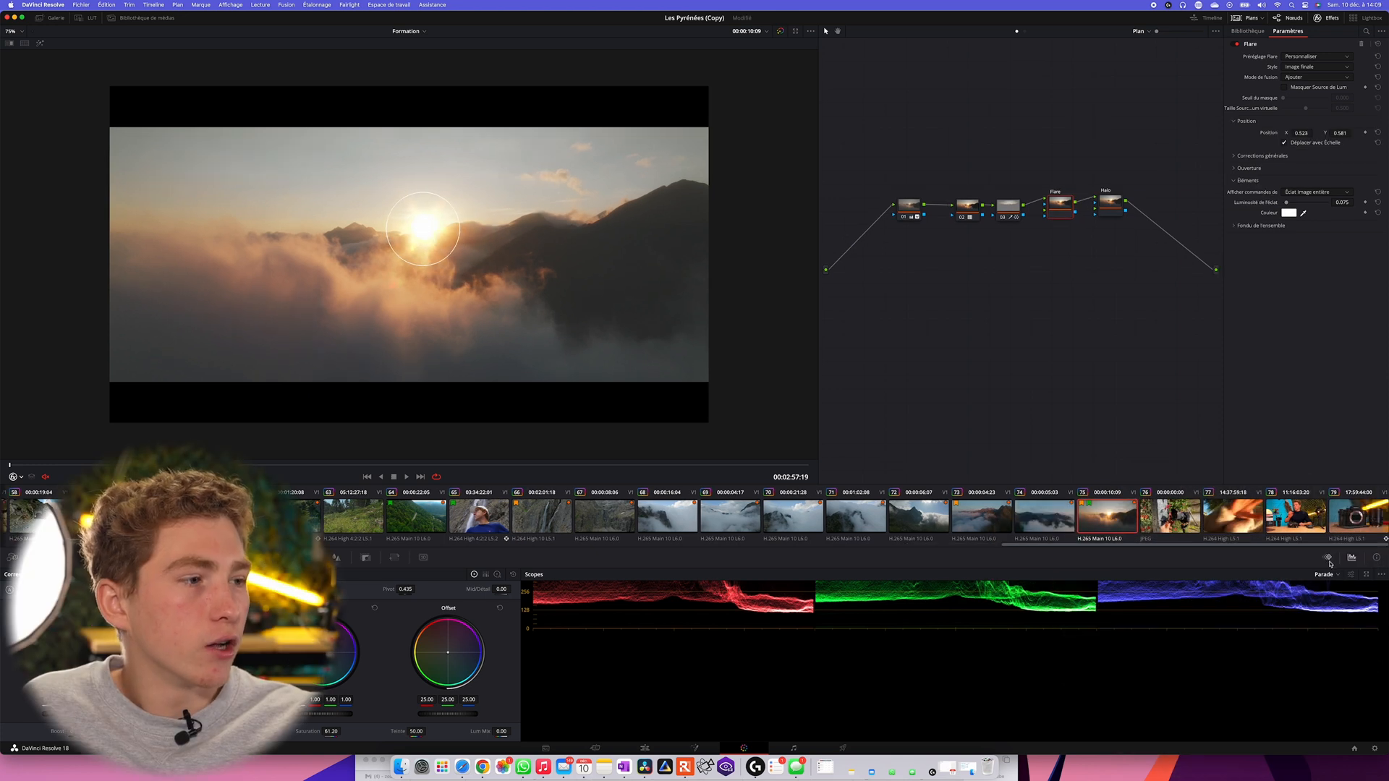
{"action": "left_click", "coordinate": [1328, 558]}
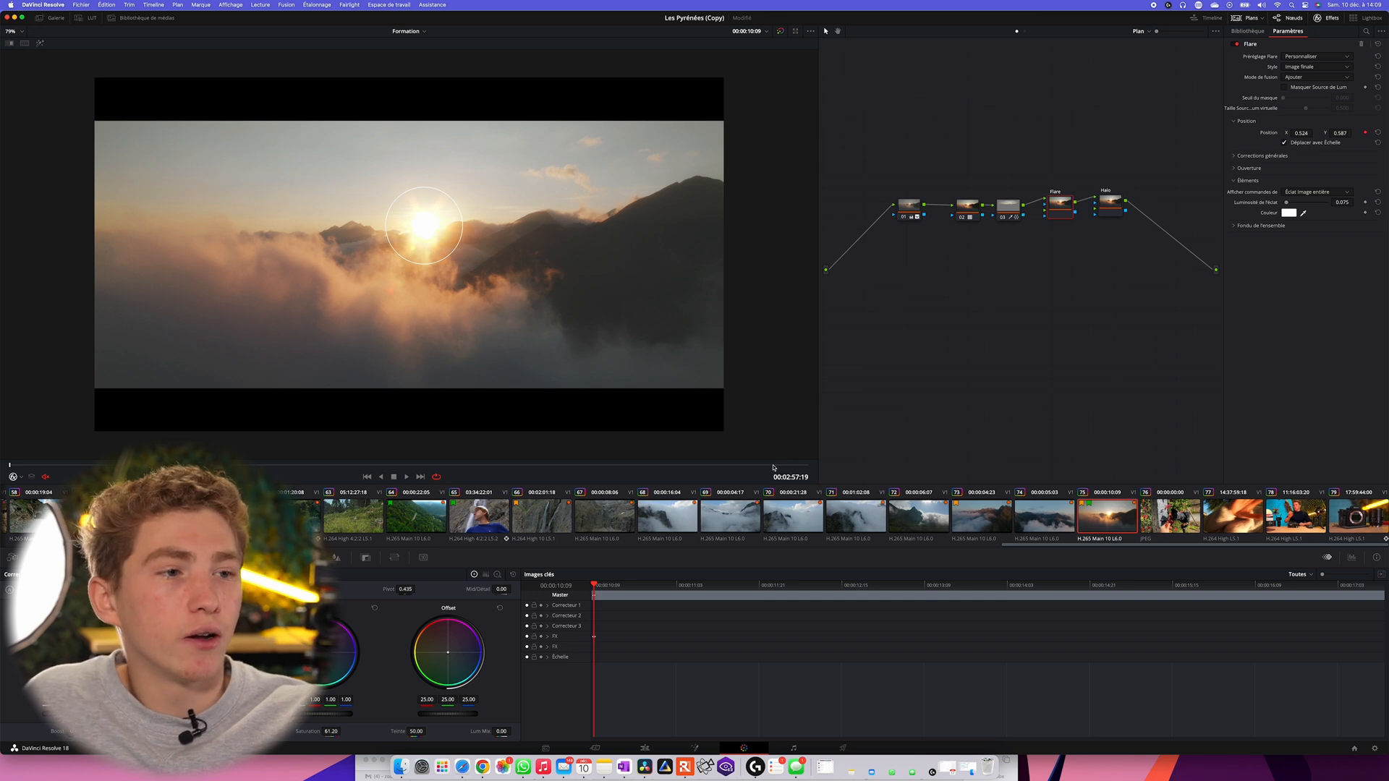
{"action": "left_click_drag", "start_coordinate": [774, 468], "coordinate": [574, 459]}
{"action": "scroll", "coordinate": [425, 225], "scroll_direction": "up", "scroll_amount": 1}
{"action": "mouse_move", "coordinate": [426, 226]}
{"action": "left_mouse_down"}
{"action": "mouse_move", "coordinate": [496, 239]}
{"action": "mouse_move", "coordinate": [460, 258]}
{"action": "mouse_move", "coordinate": [421, 232]}
{"action": "left_mouse_up"}
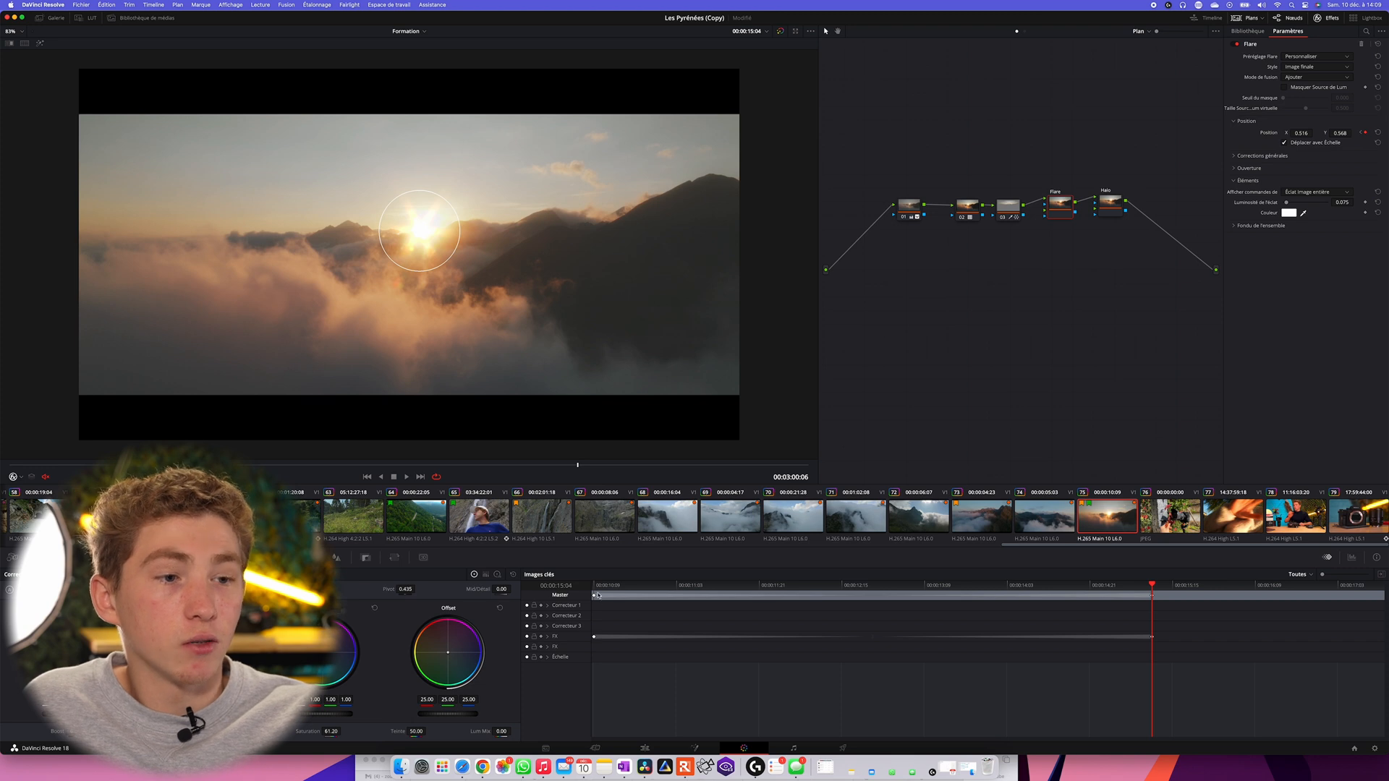
{"action": "mouse_move", "coordinate": [594, 592]}
{"action": "left_mouse_down"}
{"action": "mouse_move", "coordinate": [1021, 595]}
{"action": "mouse_move", "coordinate": [579, 585]}
{"action": "left_mouse_up"}
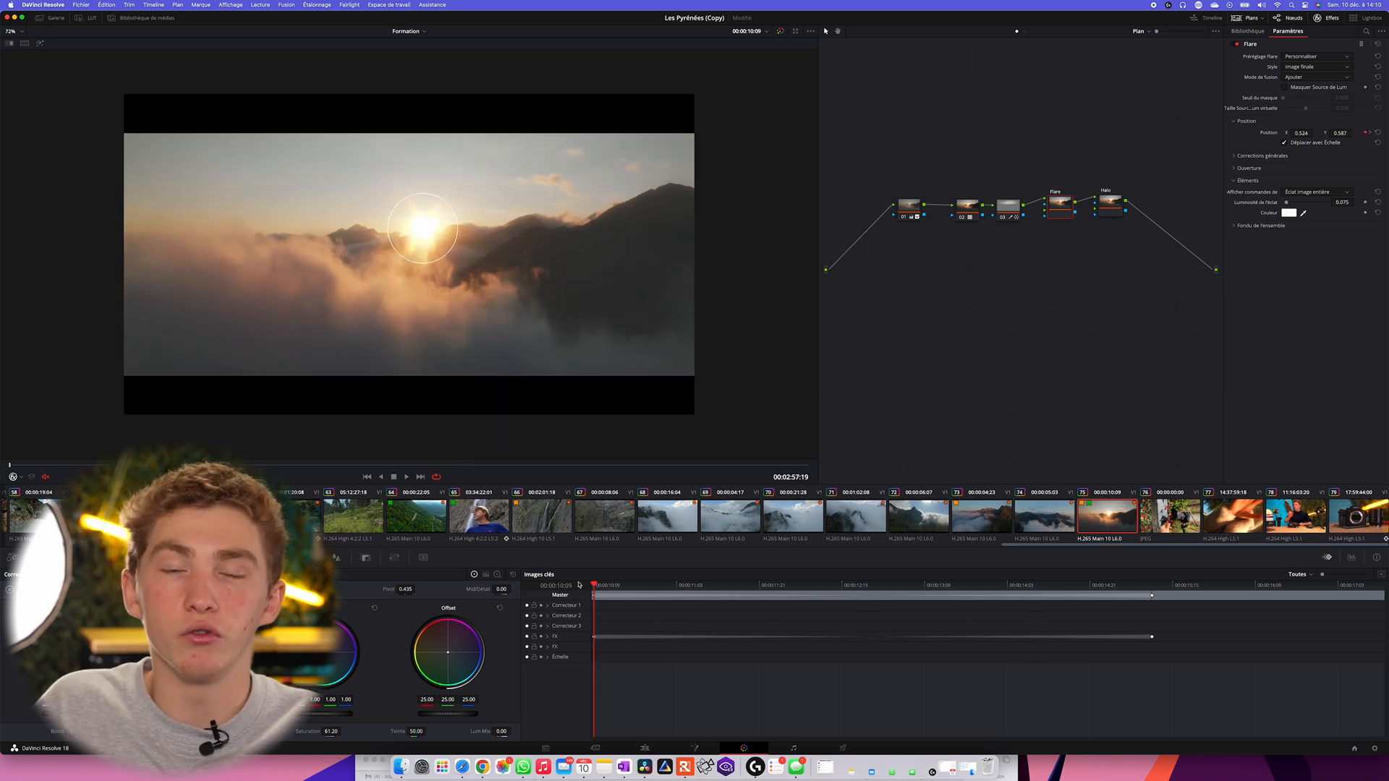